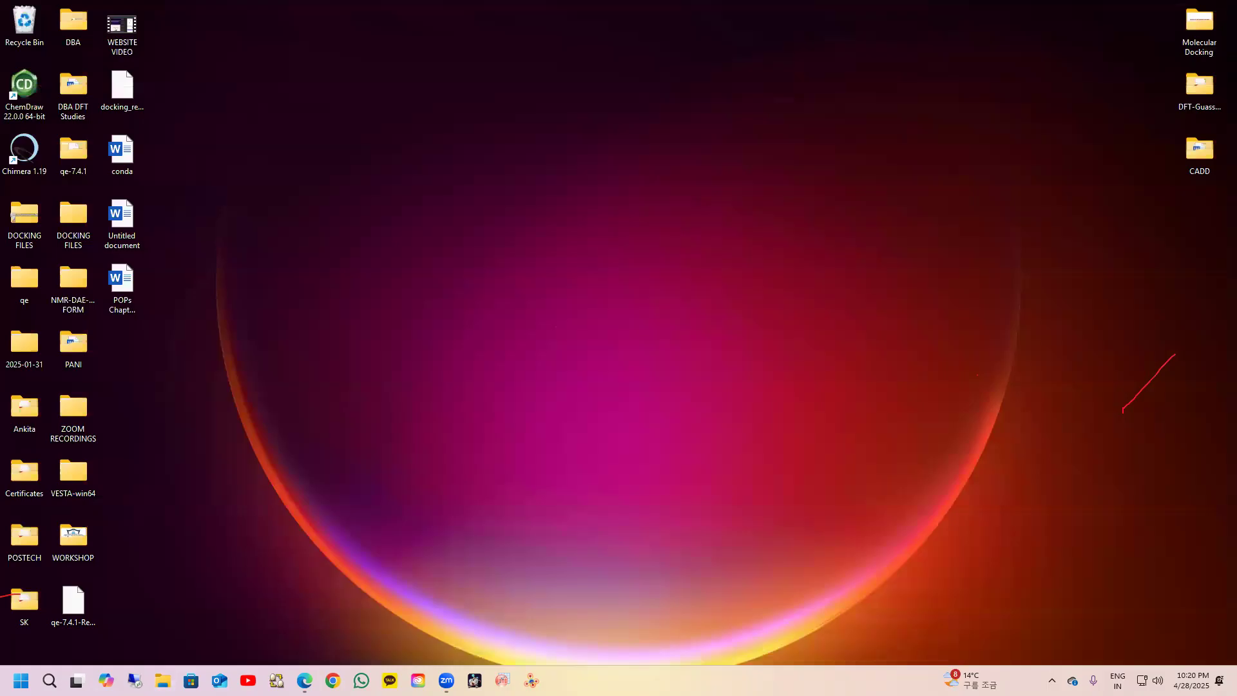
pyautogui.click(304, 681)
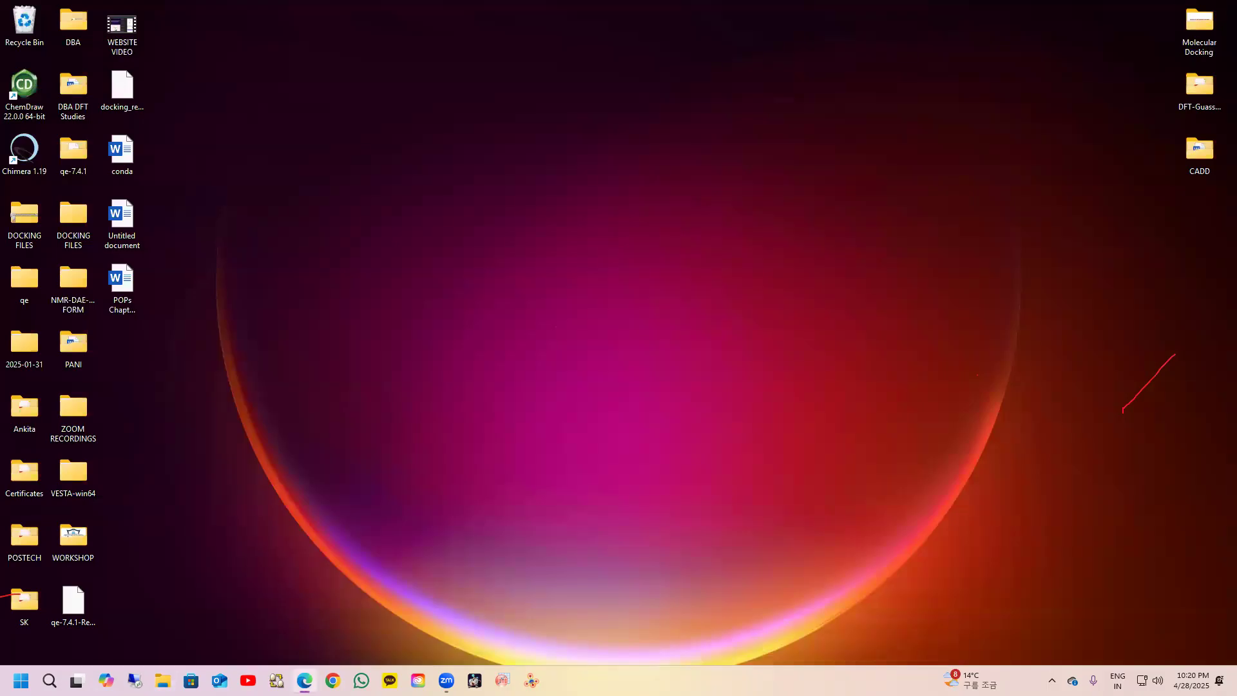
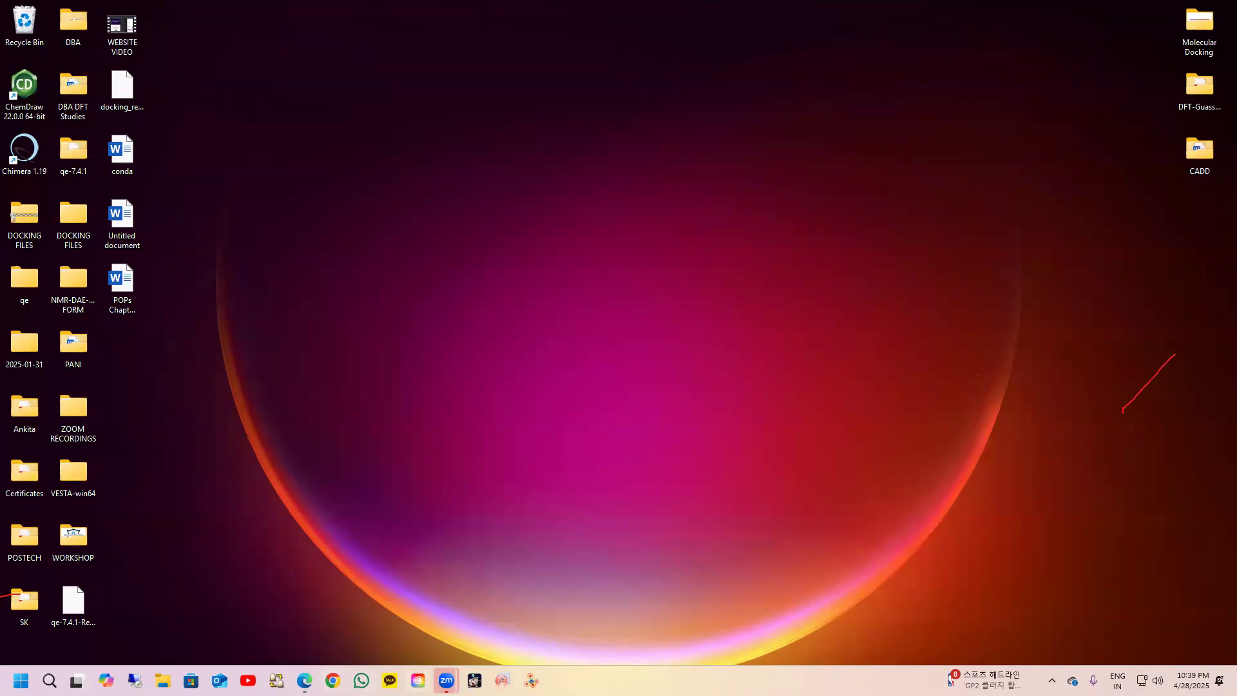
# Step: Switch to WhatsApp and check the Adsorption & Sensing Studies group chat for the software link
pyautogui.click(362, 681)
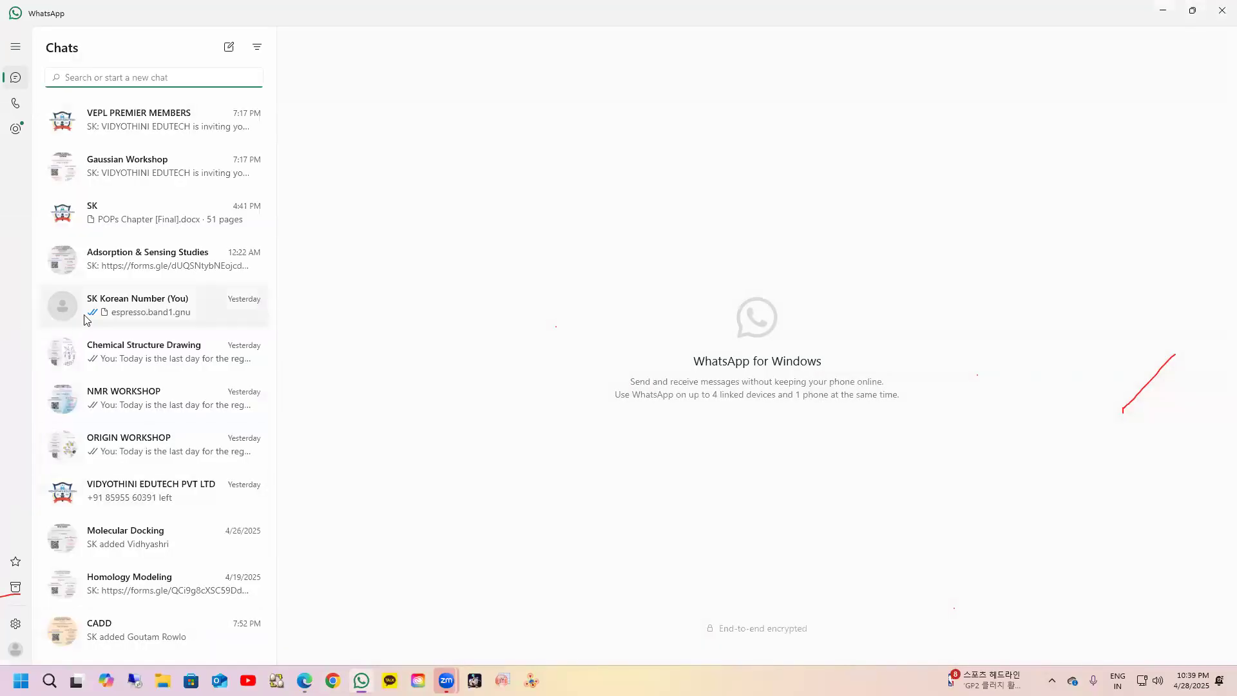
pyautogui.click(163, 261)
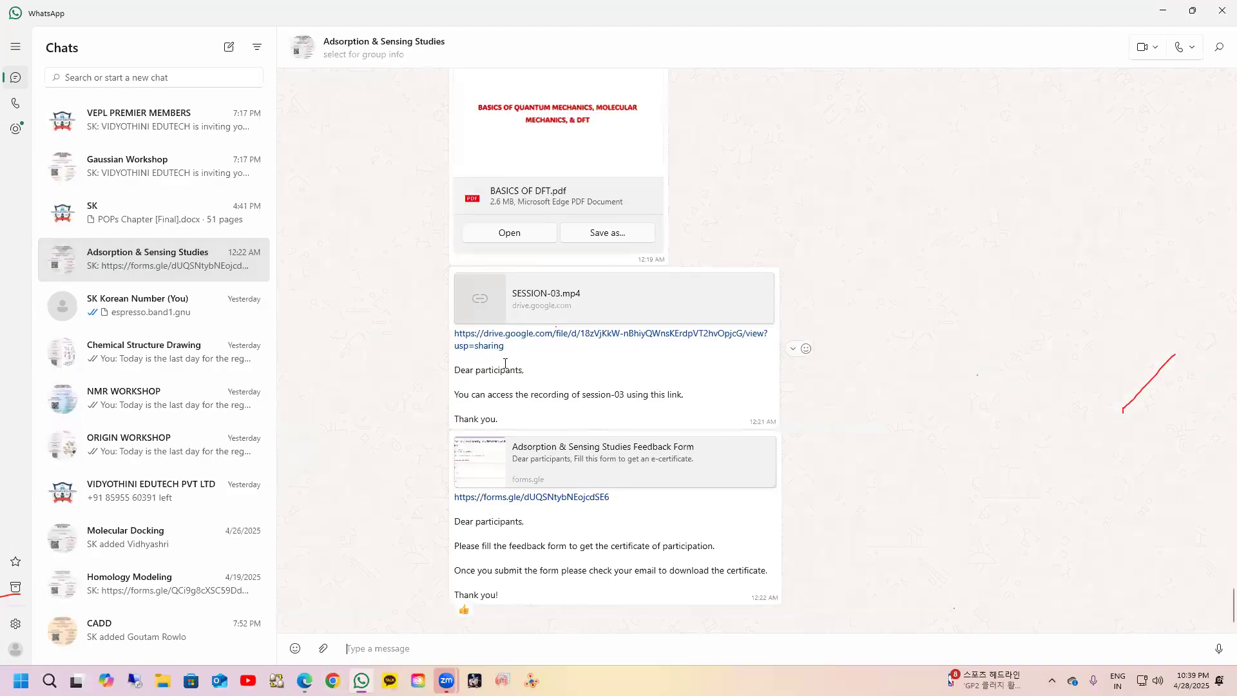
pyautogui.scroll(5, 506, 375)
pyautogui.scroll(1, 506, 375)
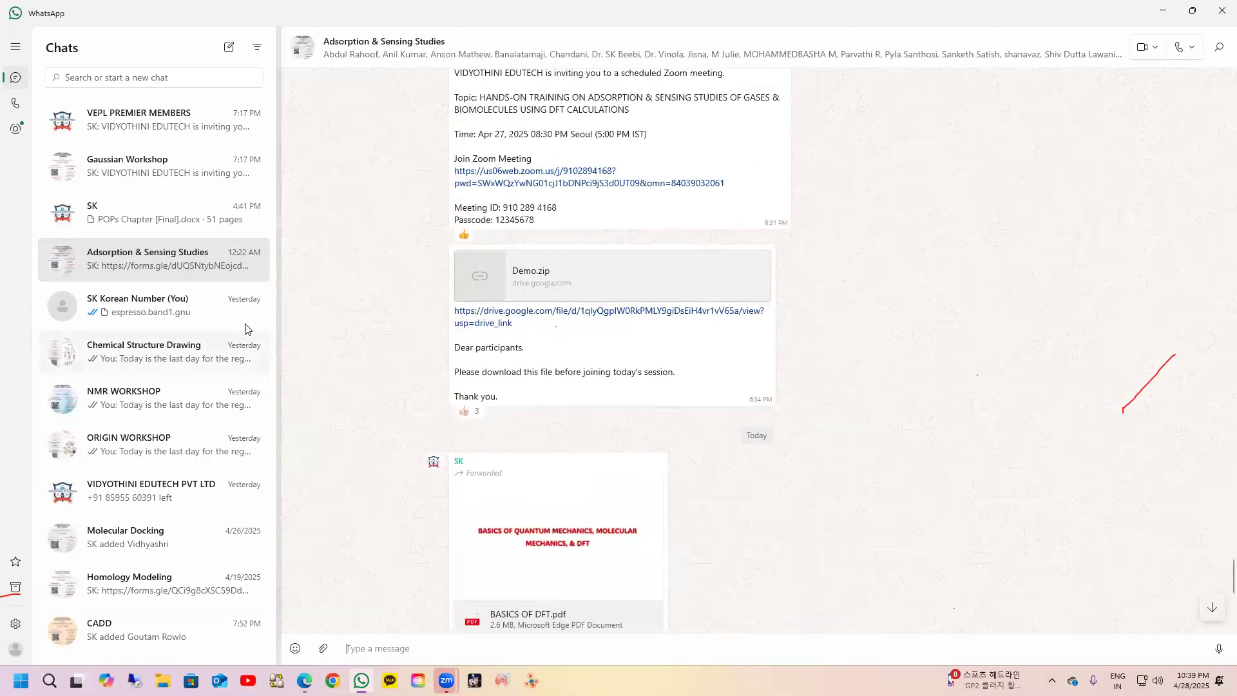
# Step: Find the Gaussian.zip message in the Gaussian Workshop group chat and open its Google Drive link
pyautogui.click(157, 174)
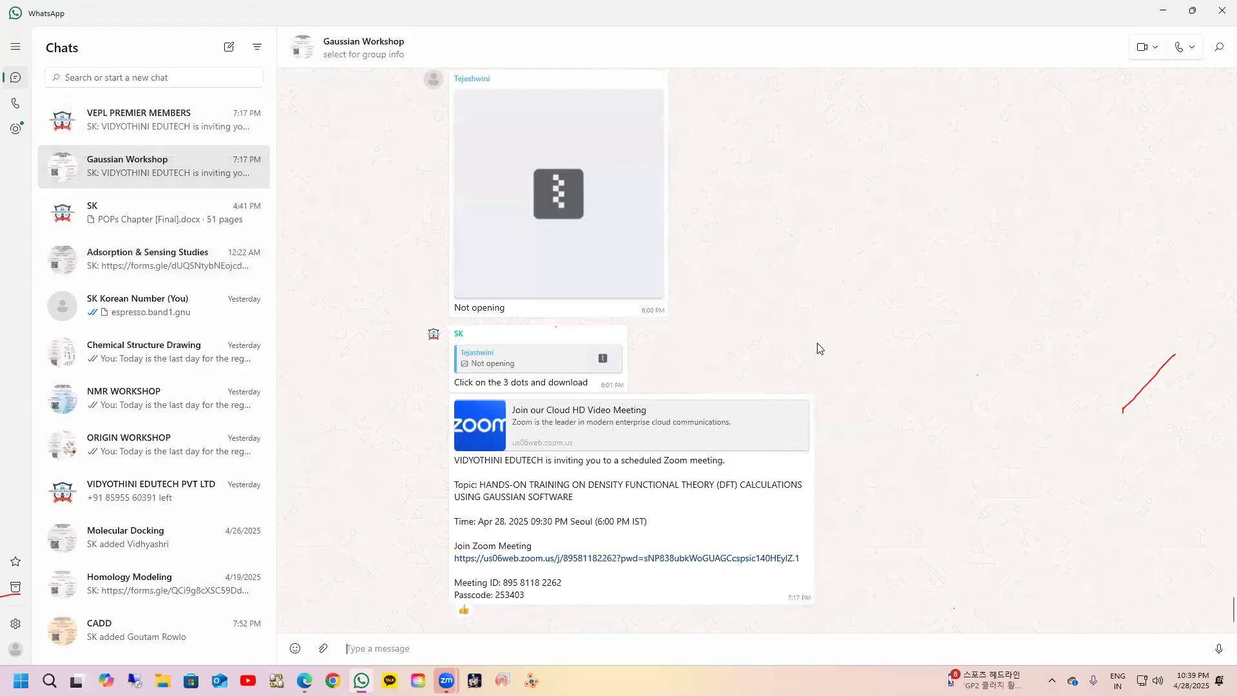
pyautogui.scroll(8, 845, 370)
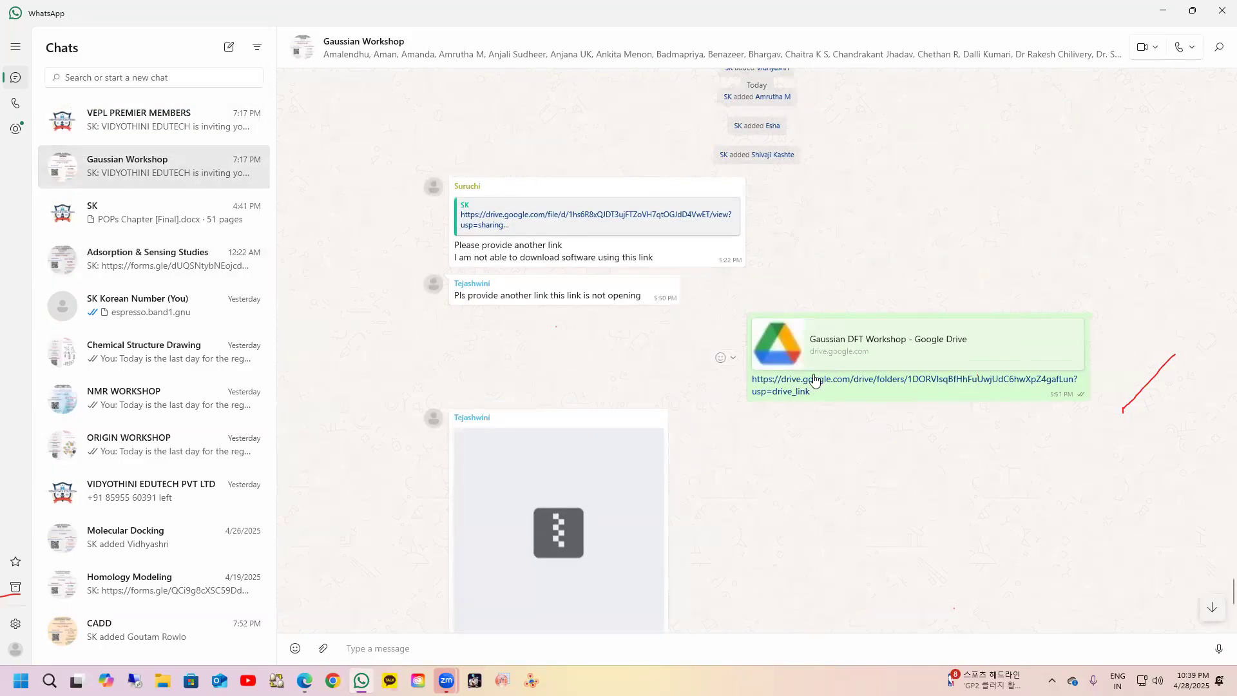
pyautogui.scroll(-5, 682, 377)
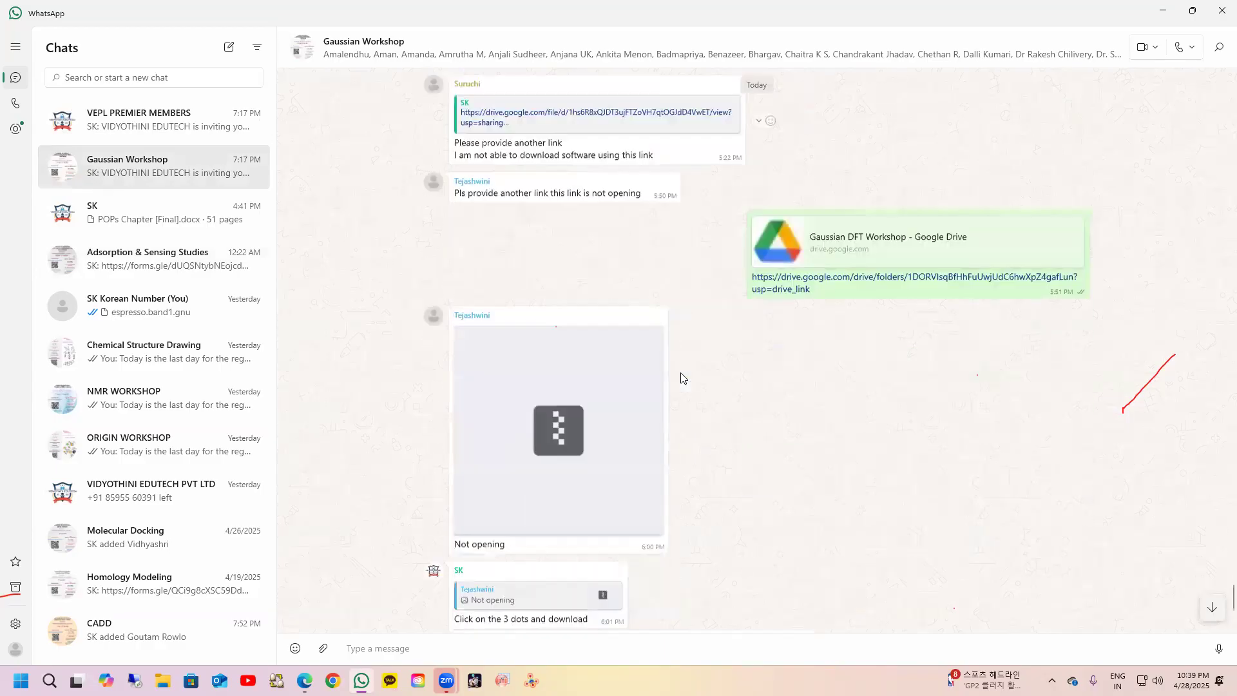
pyautogui.scroll(1, 758, 239)
pyautogui.scroll(4, 817, 605)
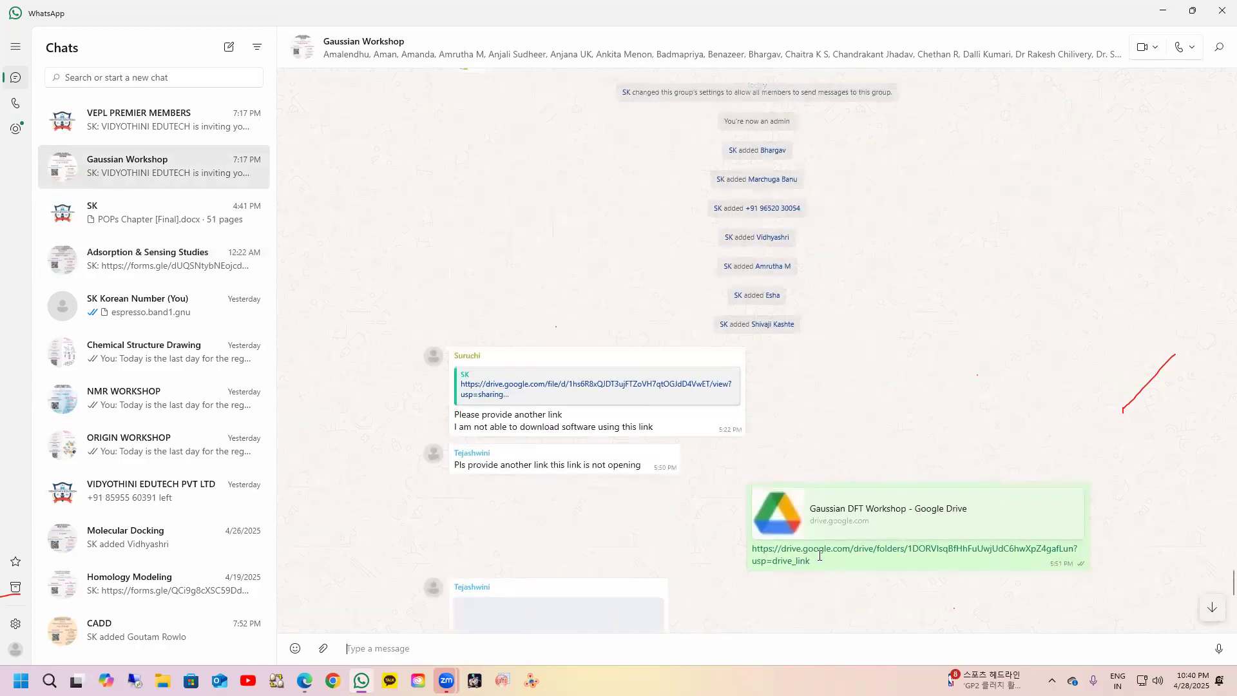
pyautogui.scroll(10, 966, 466)
pyautogui.scroll(-6, 964, 470)
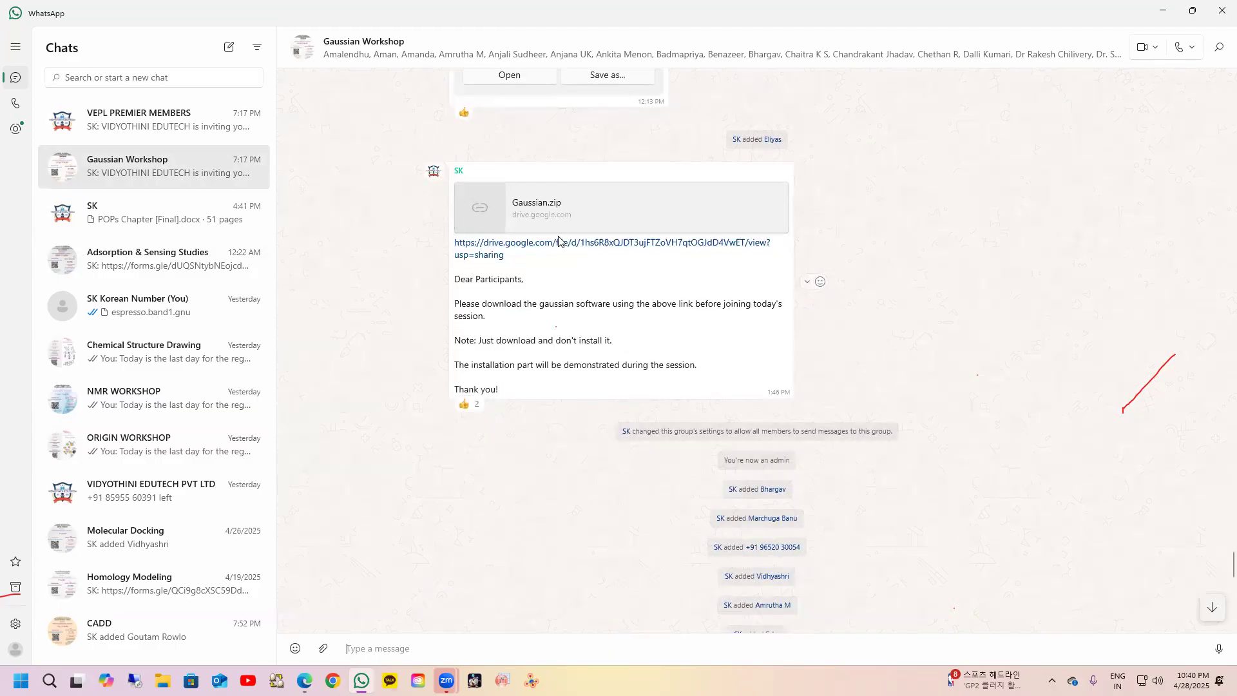
pyautogui.click(527, 252)
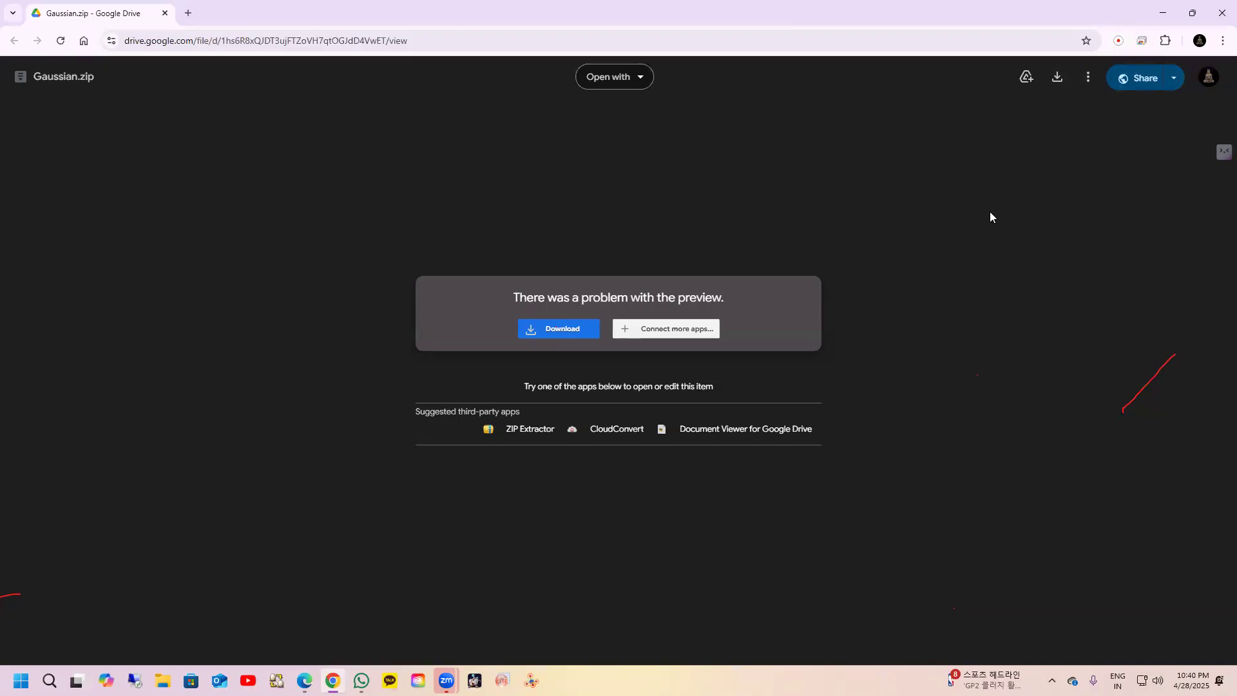
# Step: Download Gaussian.zip from Google Drive without a virus scan and check its progress in the download history
pyautogui.click(1088, 77)
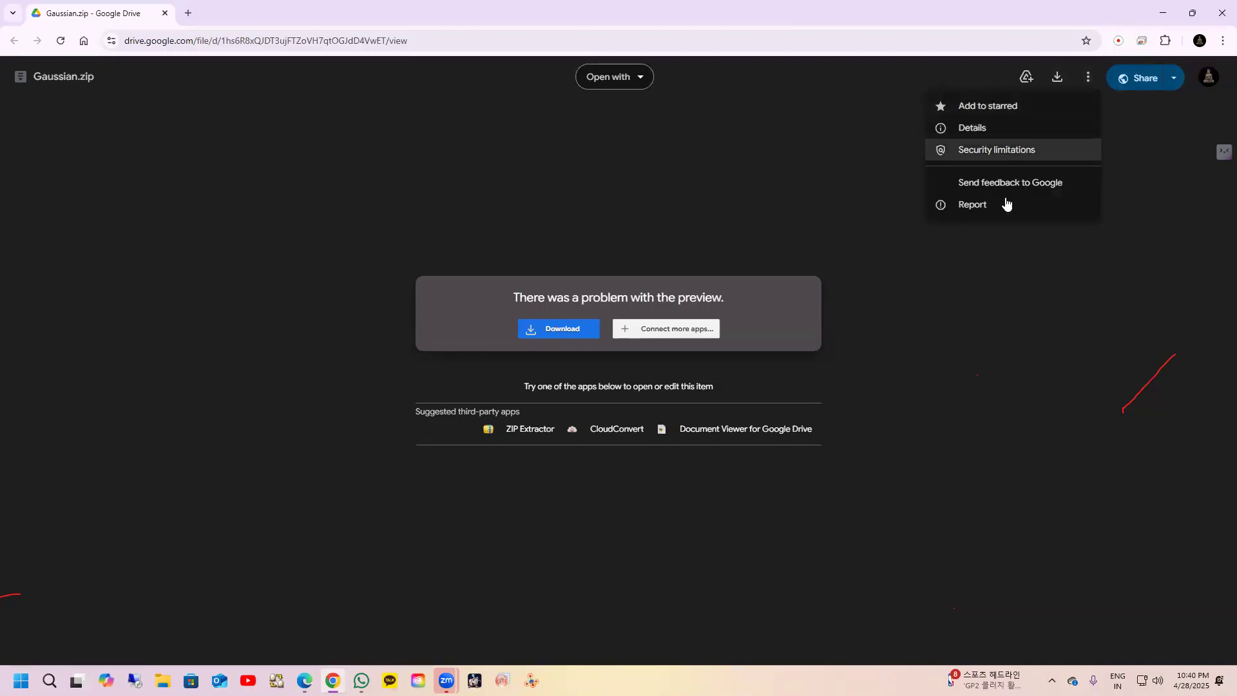
pyautogui.click(984, 314)
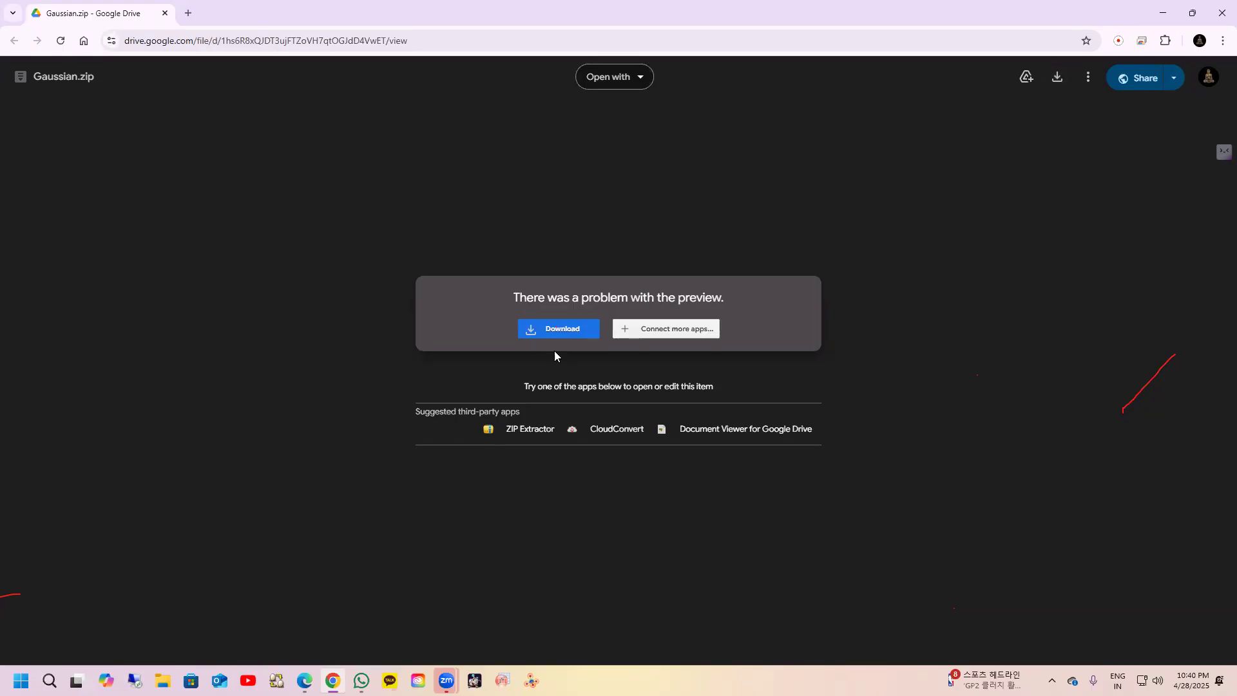
pyautogui.click(560, 331)
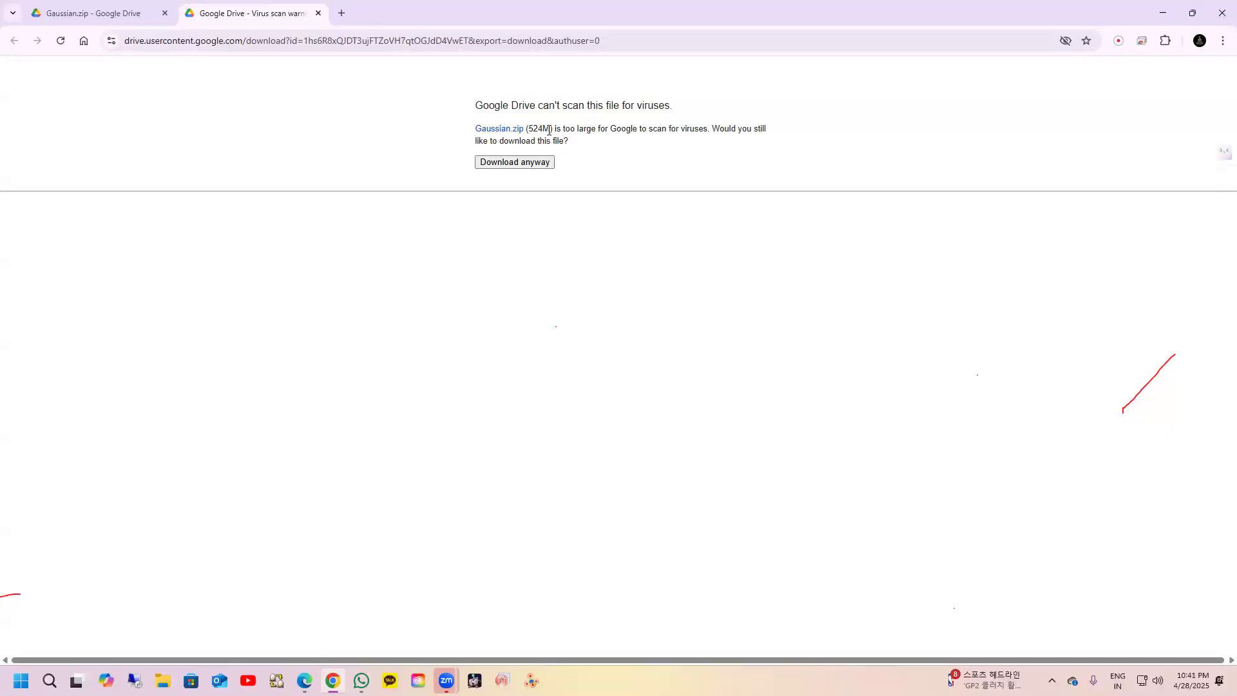
pyautogui.click(499, 164)
pyautogui.click(1176, 42)
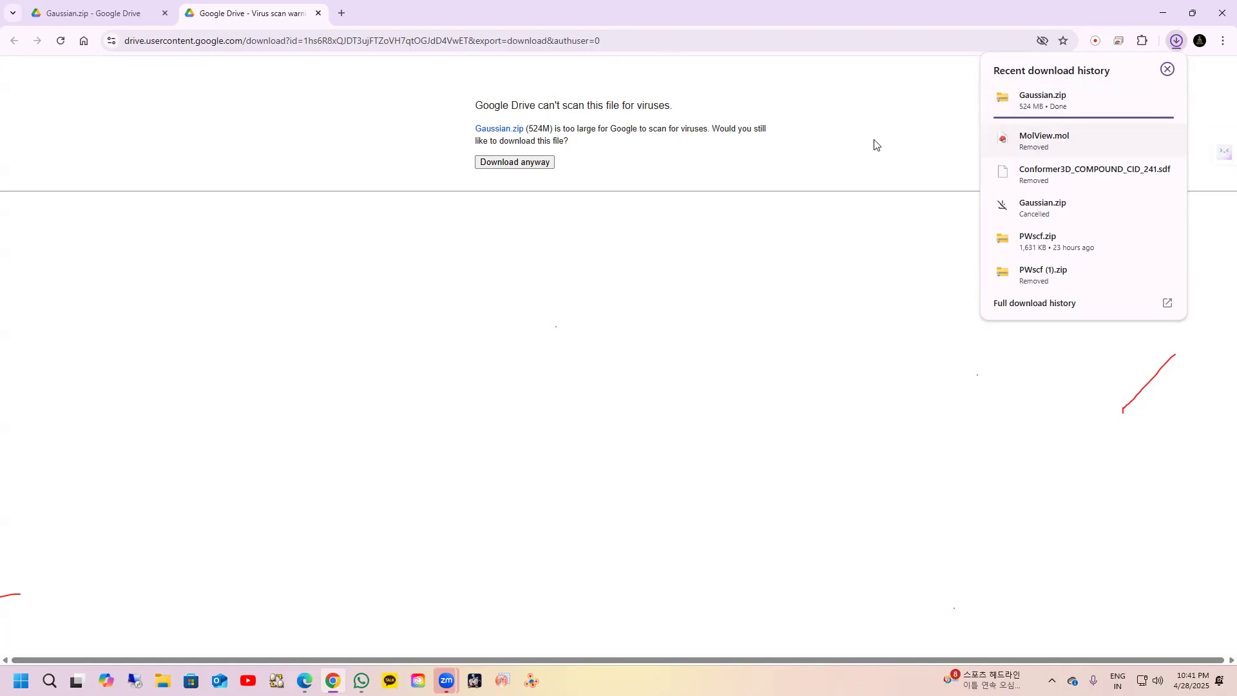
pyautogui.click(1168, 69)
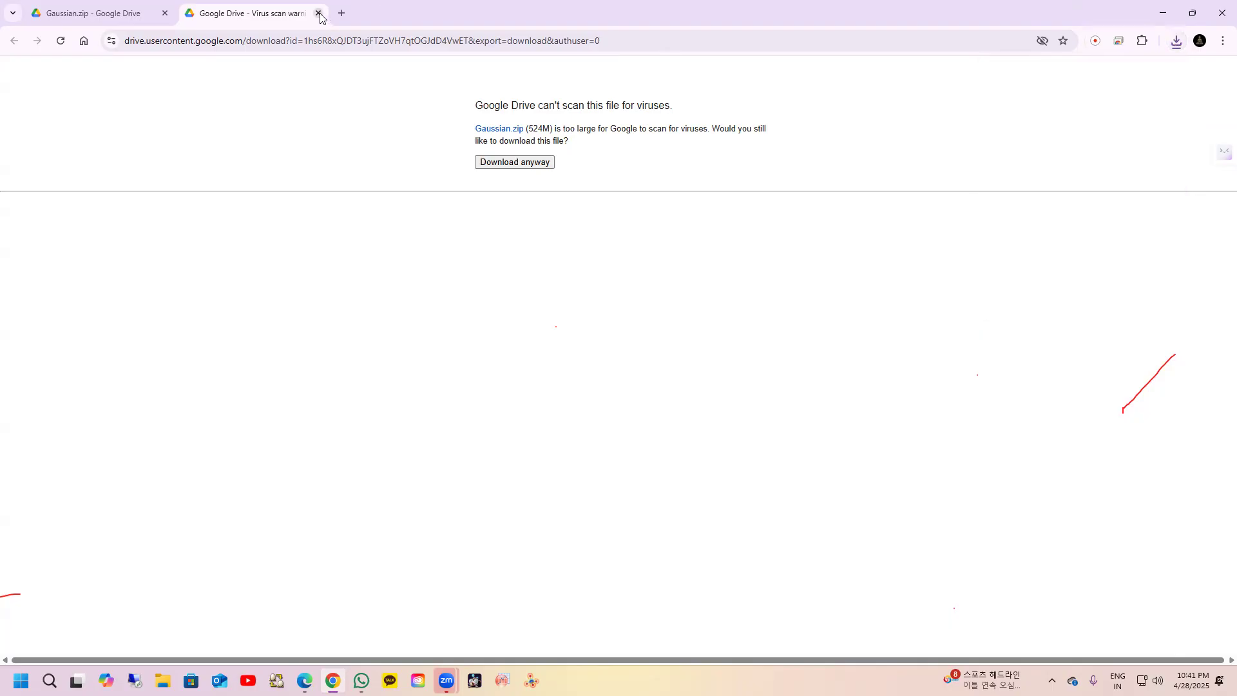
# Step: Close both Google Drive tabs and the WhatsApp window to return to the desktop
pyautogui.click(318, 13)
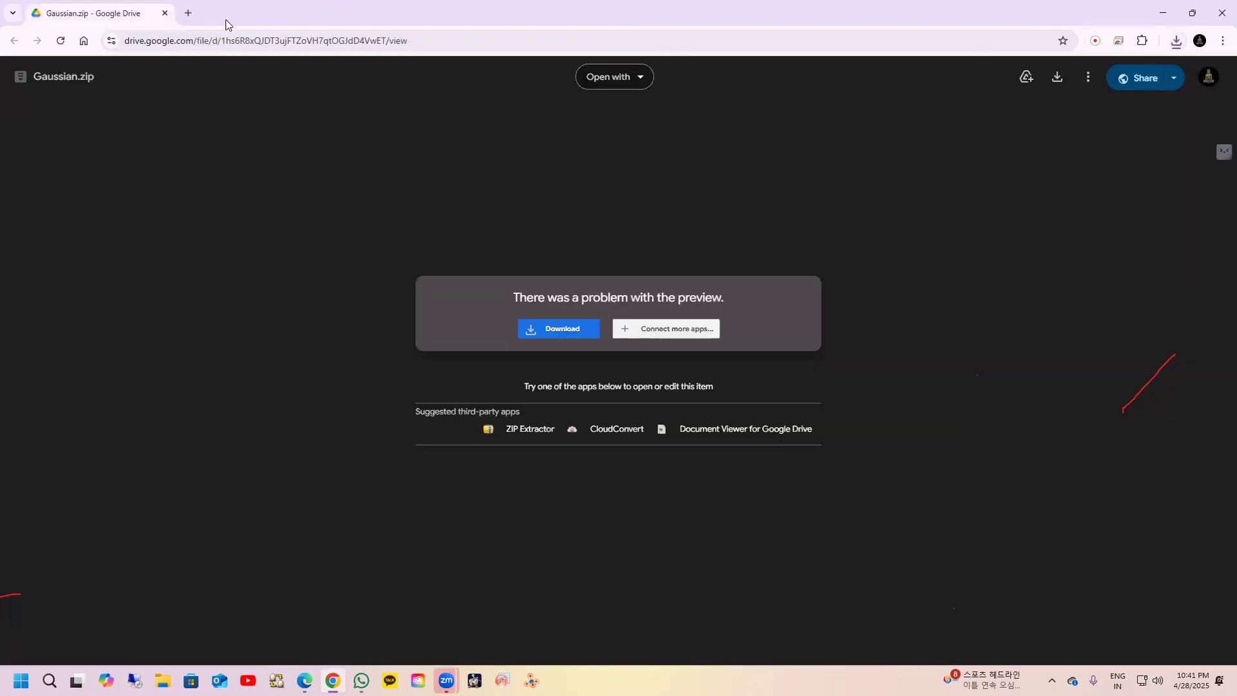
pyautogui.click(165, 12)
pyautogui.click(1218, 12)
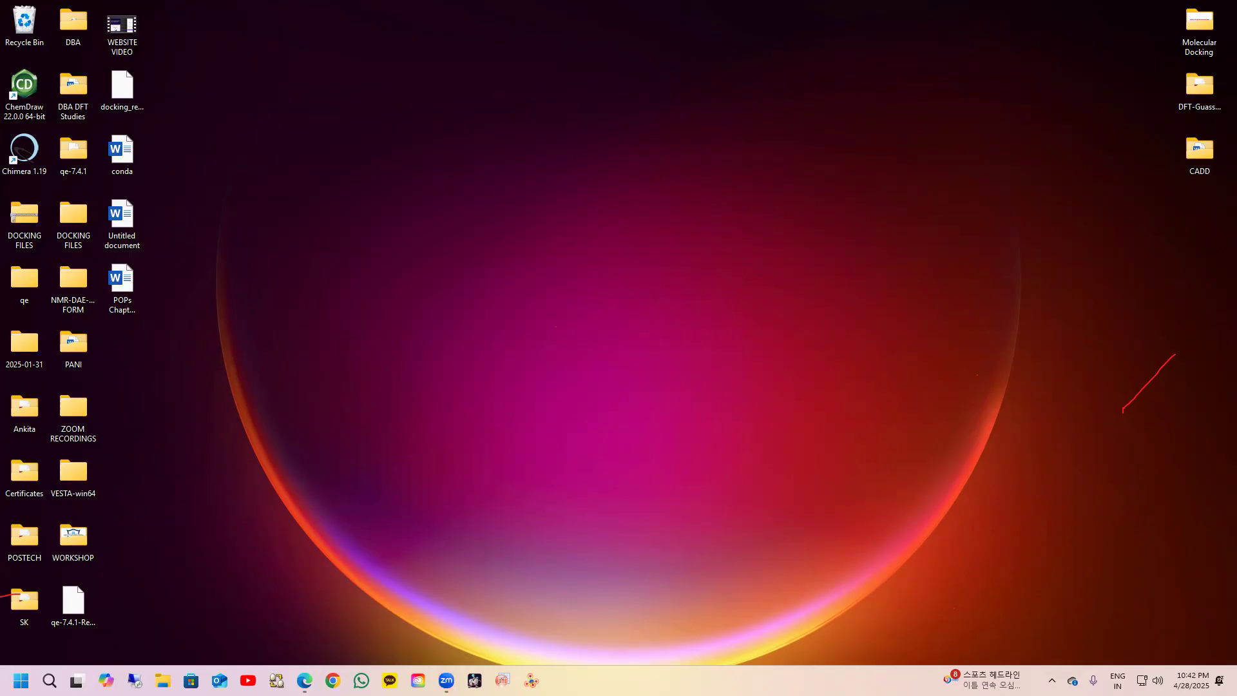
# Step: Transfer the Gaussian zip file from the Downloads folder to the desktop and place it in the empty middle area
pyautogui.click(163, 681)
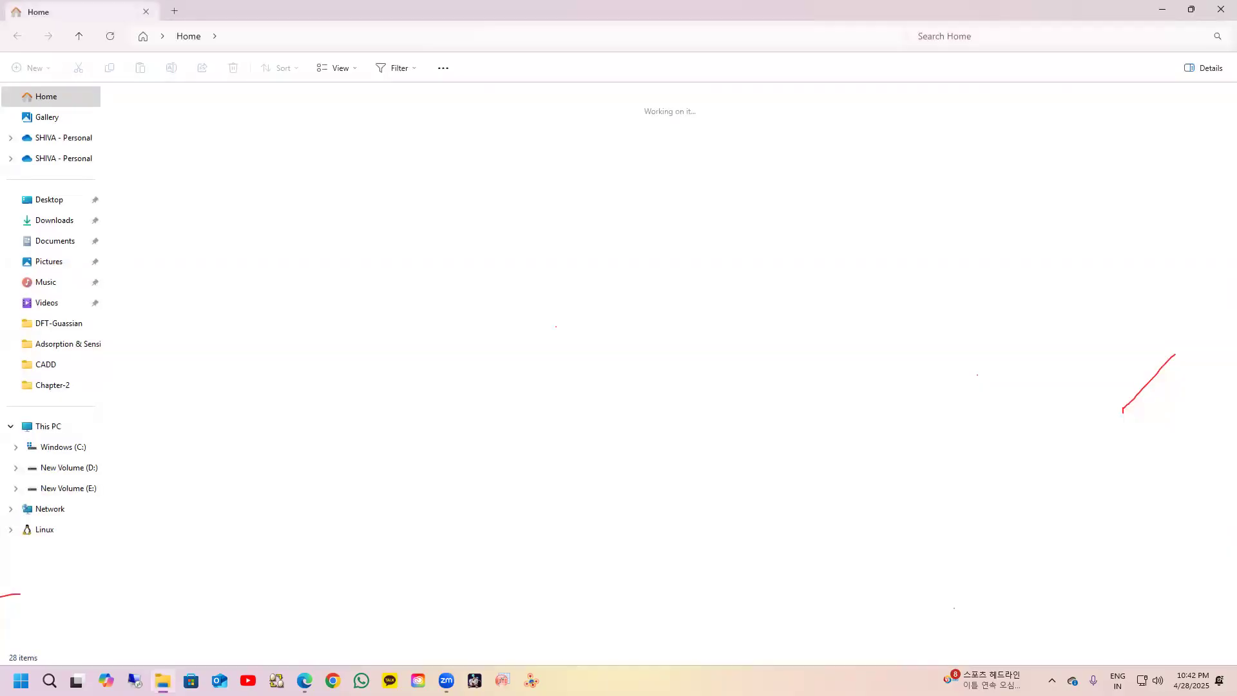
pyautogui.click(55, 221)
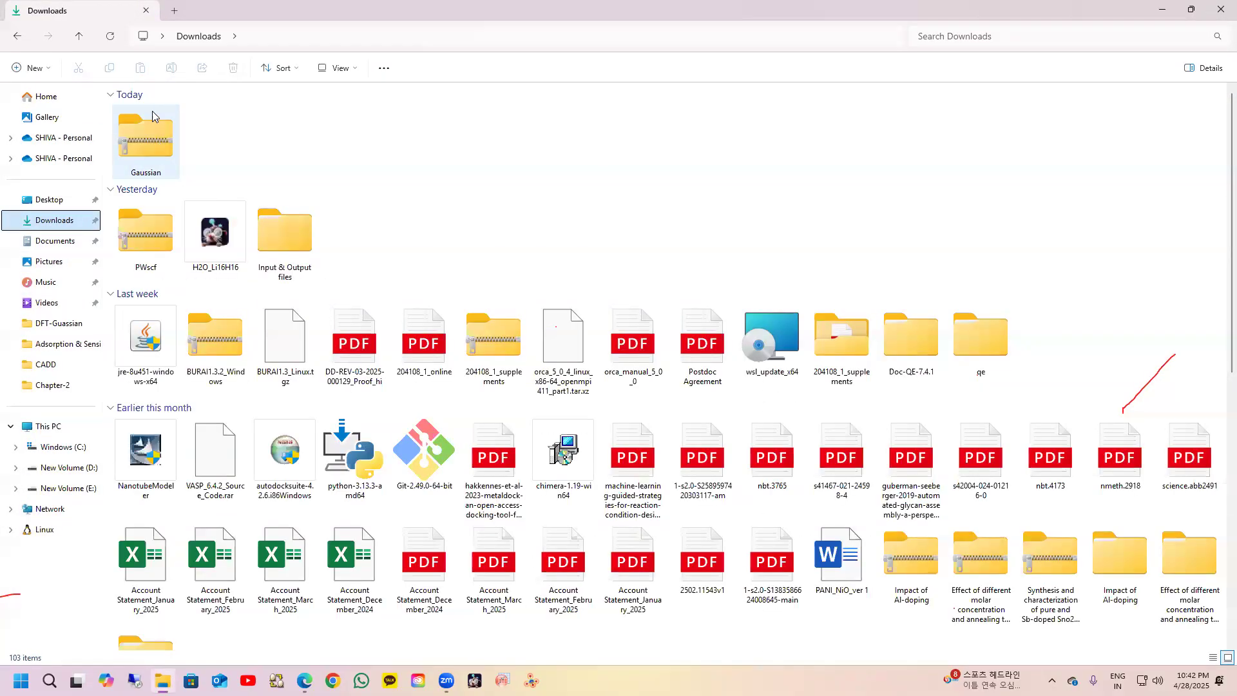
pyautogui.click(138, 142)
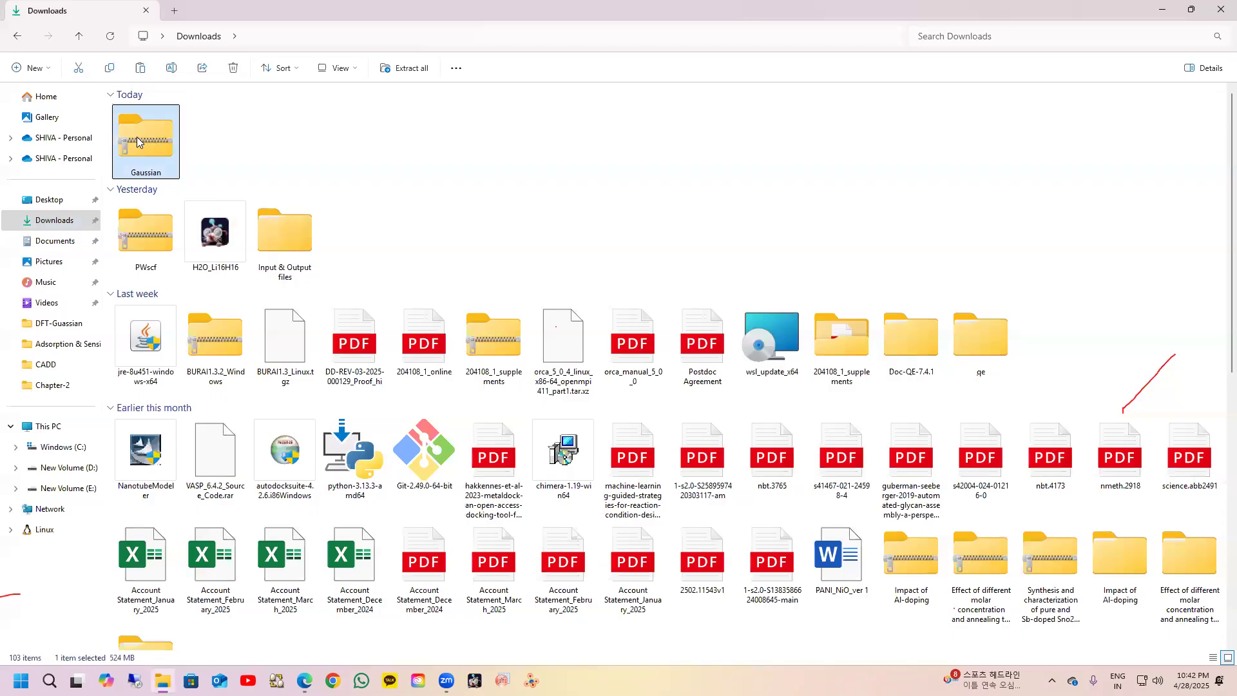
pyautogui.click(1221, 10)
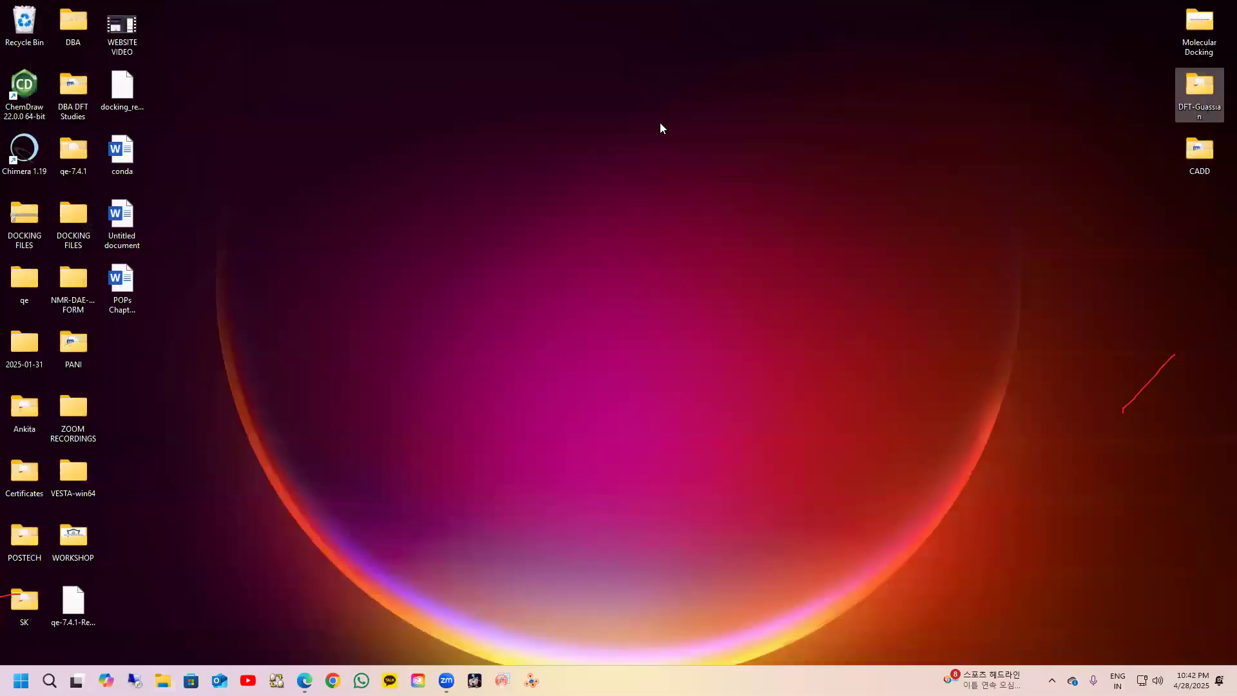
pyautogui.moveTo(131, 350); pyautogui.dragTo(599, 187)
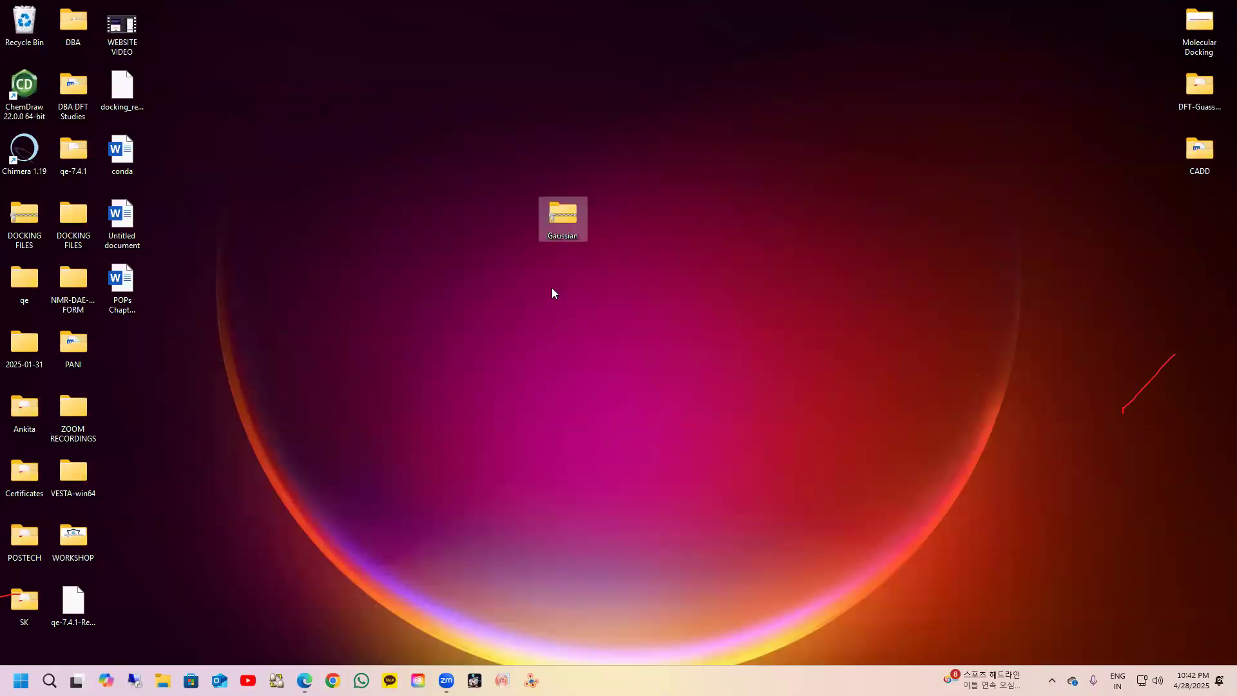
pyautogui.click(516, 376)
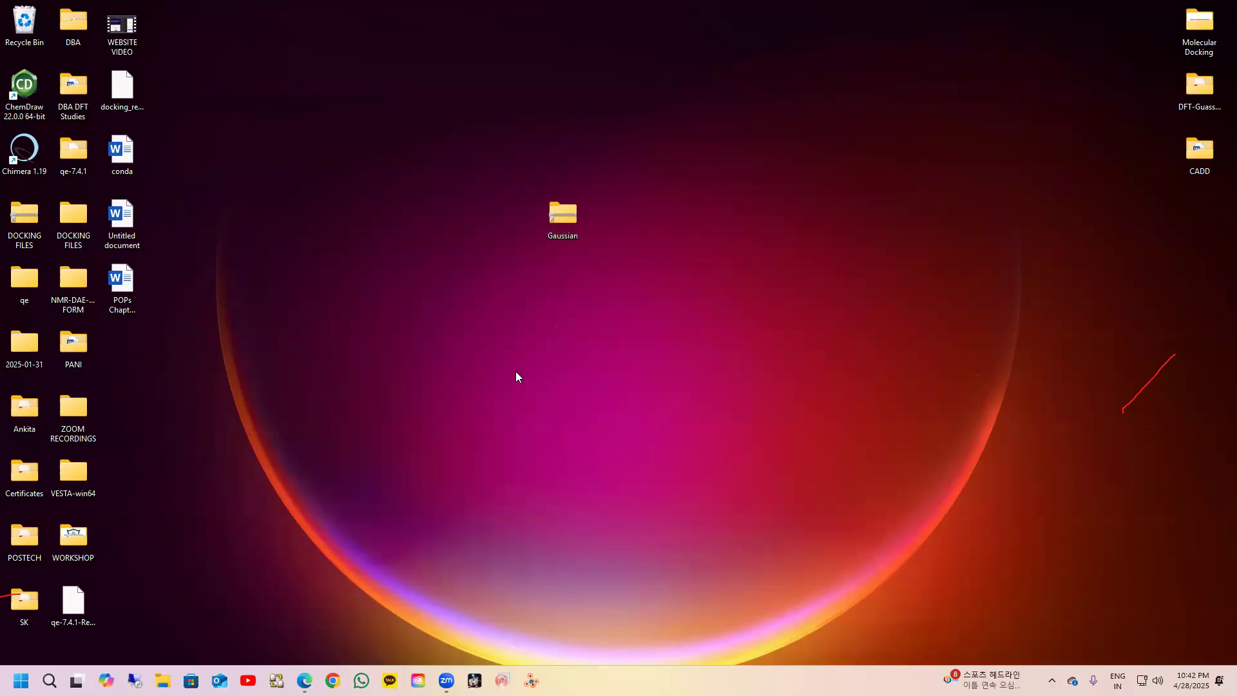
# Step: Extract the Gaussian zip file into a Gaussian folder on the desktop and close the extracted folder's window
pyautogui.rightClick(561, 215)
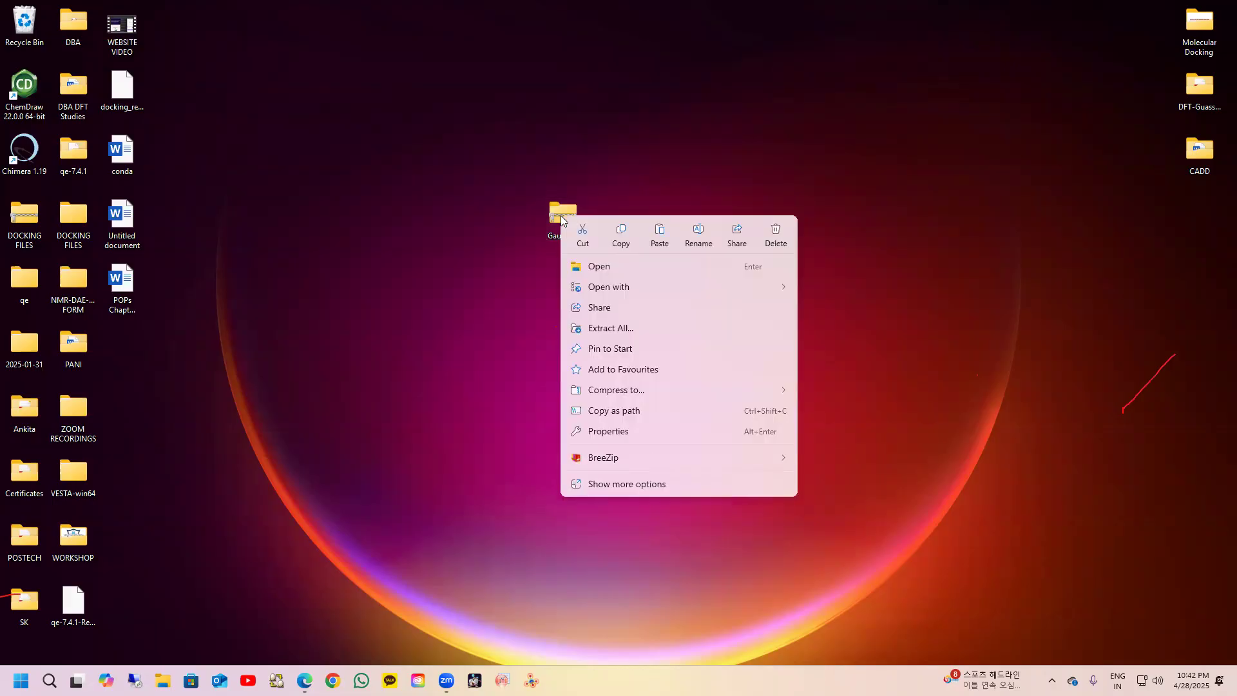
pyautogui.click(613, 330)
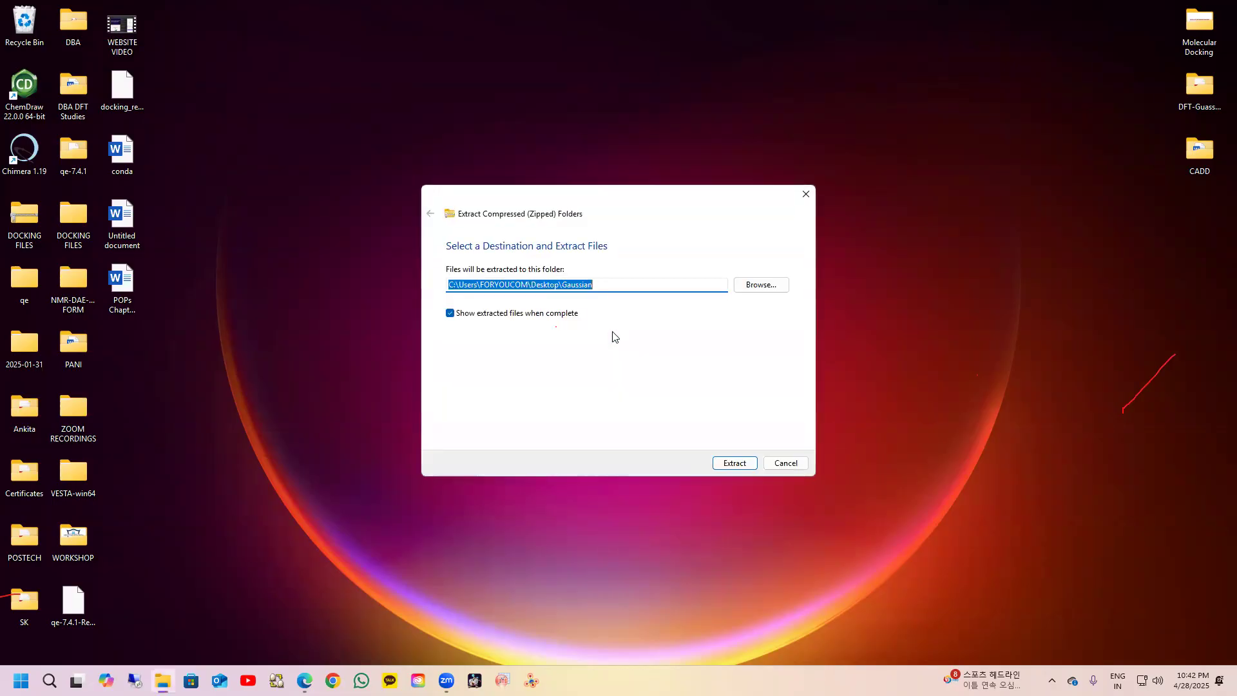
pyautogui.click(734, 463)
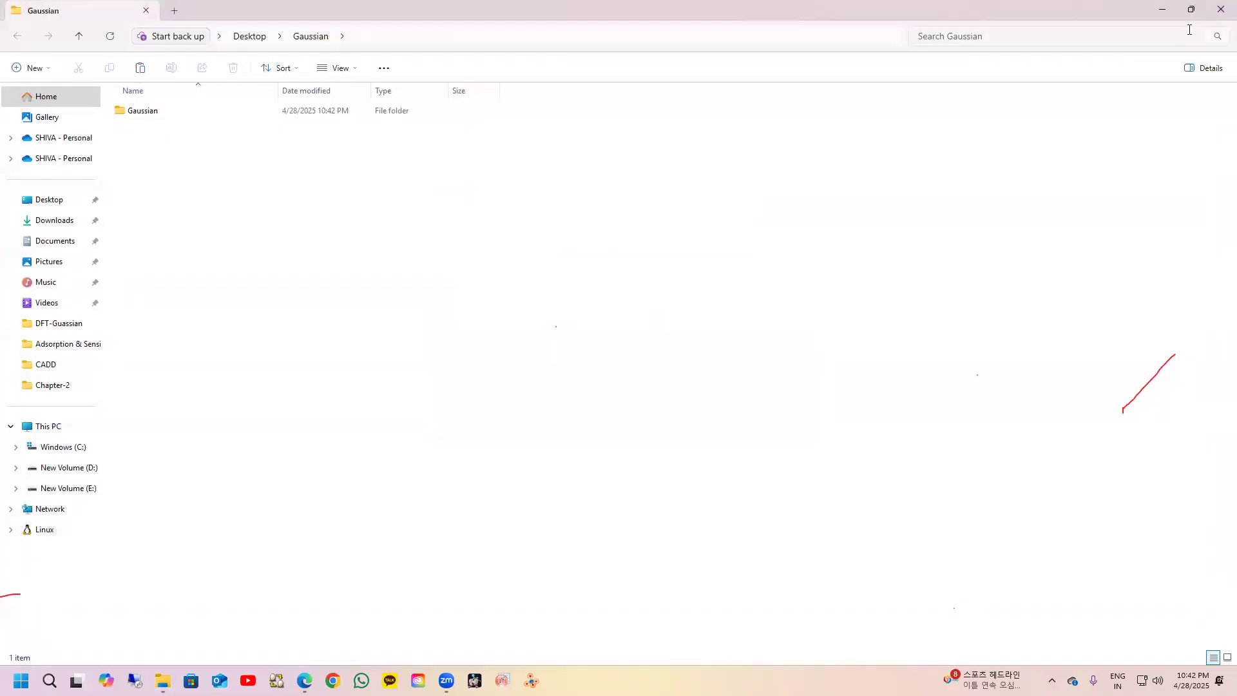
pyautogui.click(1220, 8)
# Step: Place the extracted Gaussian folder in the desktop's open area and put the Gaussian zip file below the POPs Chapter document
pyautogui.moveTo(113, 318); pyautogui.dragTo(482, 179)
pyautogui.moveTo(562, 222); pyautogui.dragTo(126, 343)
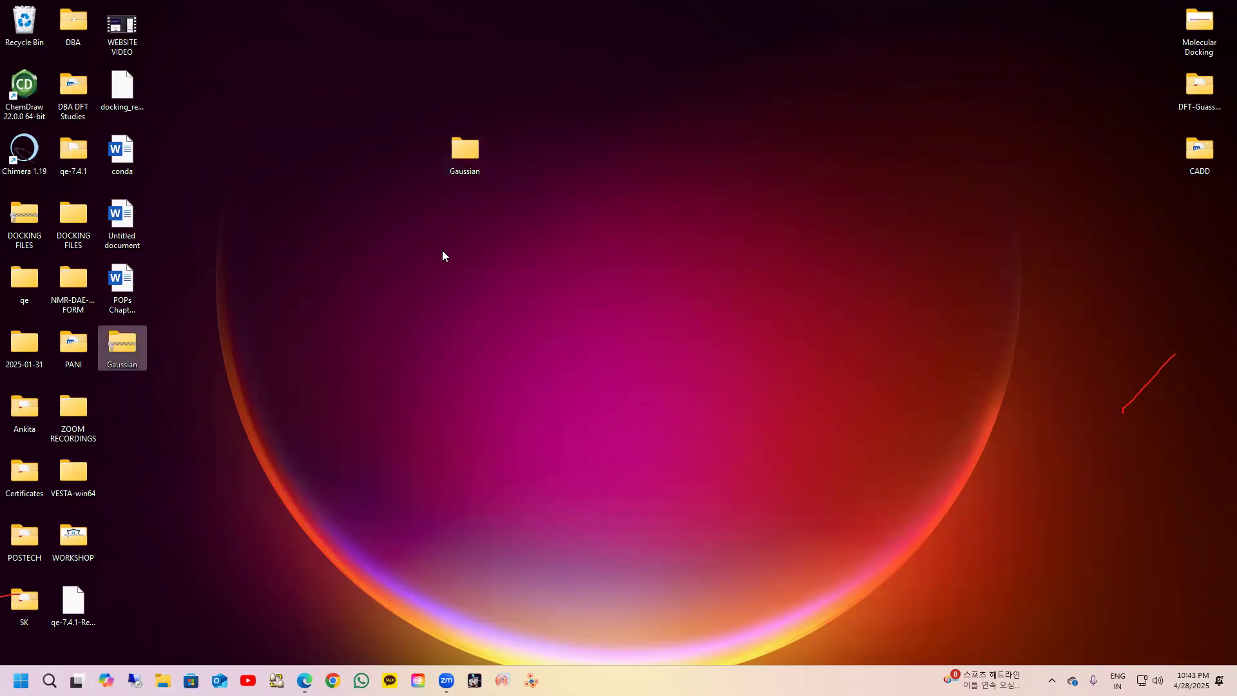
pyautogui.click(441, 245)
# Step: Open the GaussView_6.0.16_Win64 subfolder of the extracted Gaussian folder and run the GaussView_6.0.16_win64 installer
pyautogui.doubleClick(460, 151)
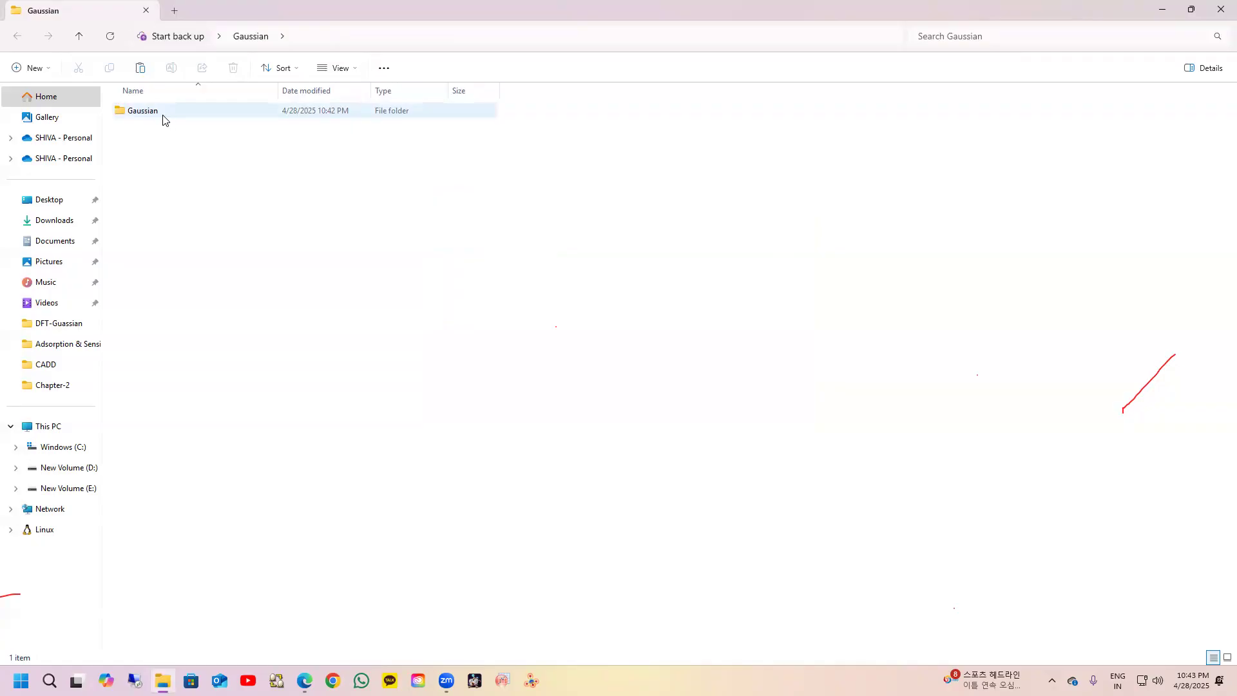
pyautogui.click(184, 119)
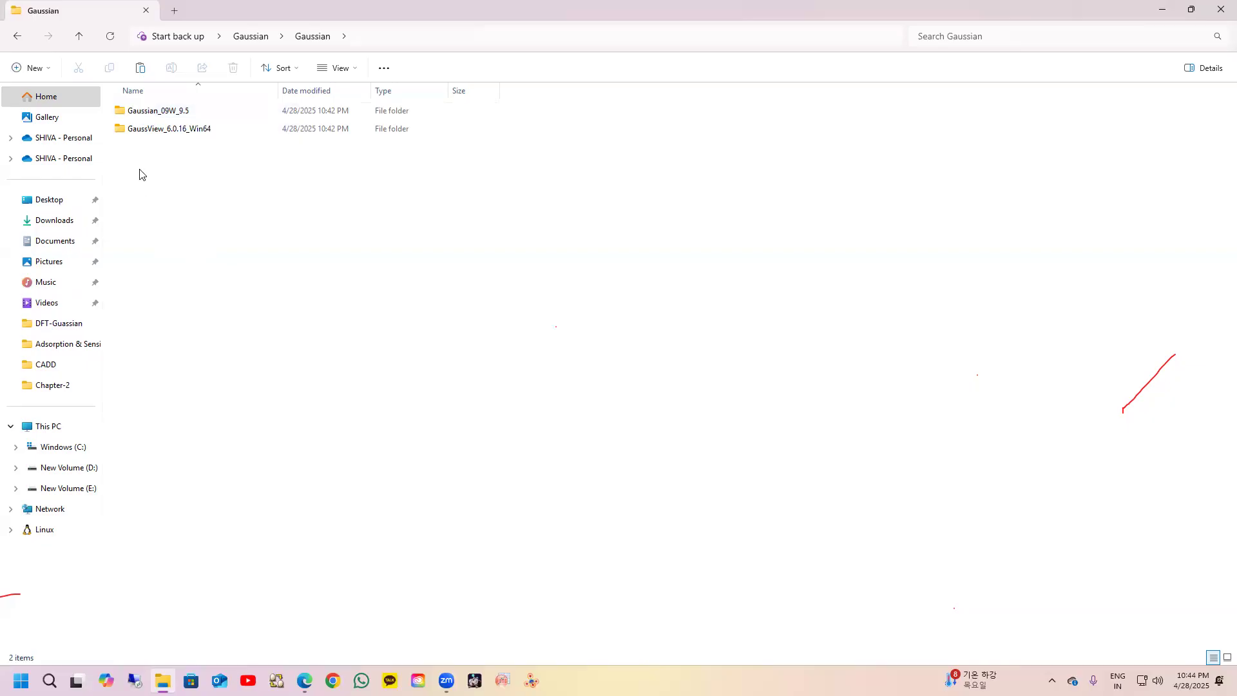
pyautogui.doubleClick(197, 129)
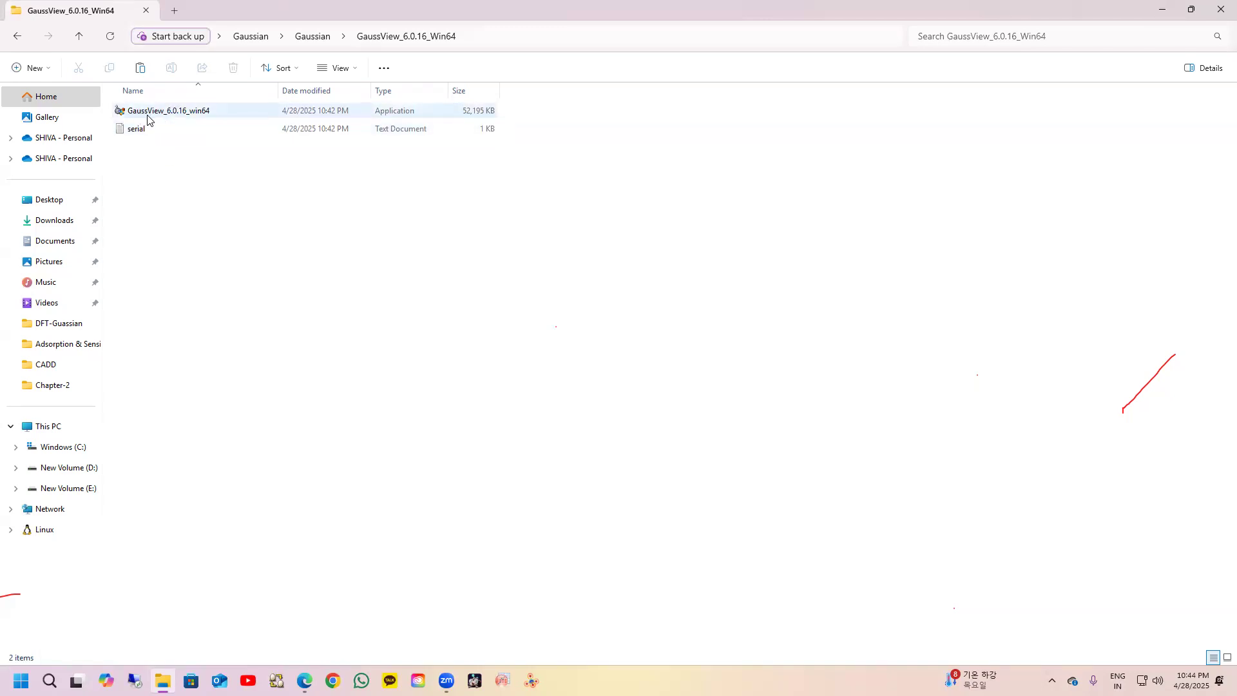
pyautogui.doubleClick(188, 114)
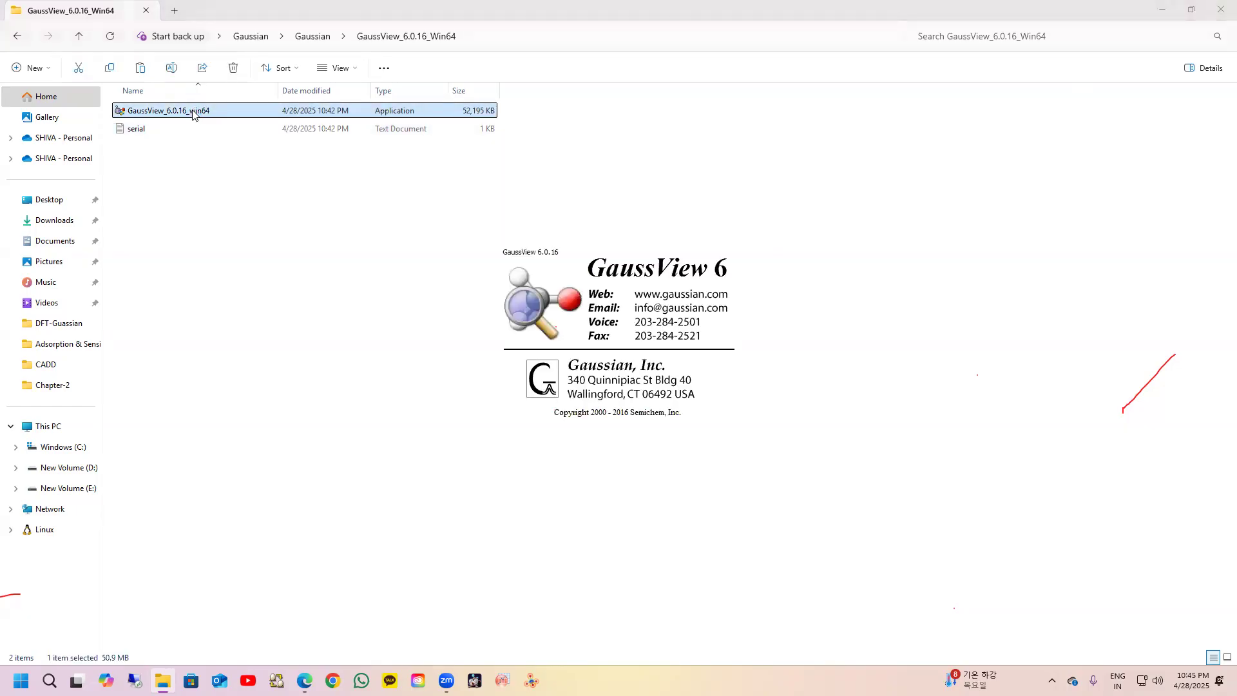
# Step: Minimize the folder window, move the GaussView 6.0.16 Setup message aside and dismiss it
pyautogui.click(1162, 9)
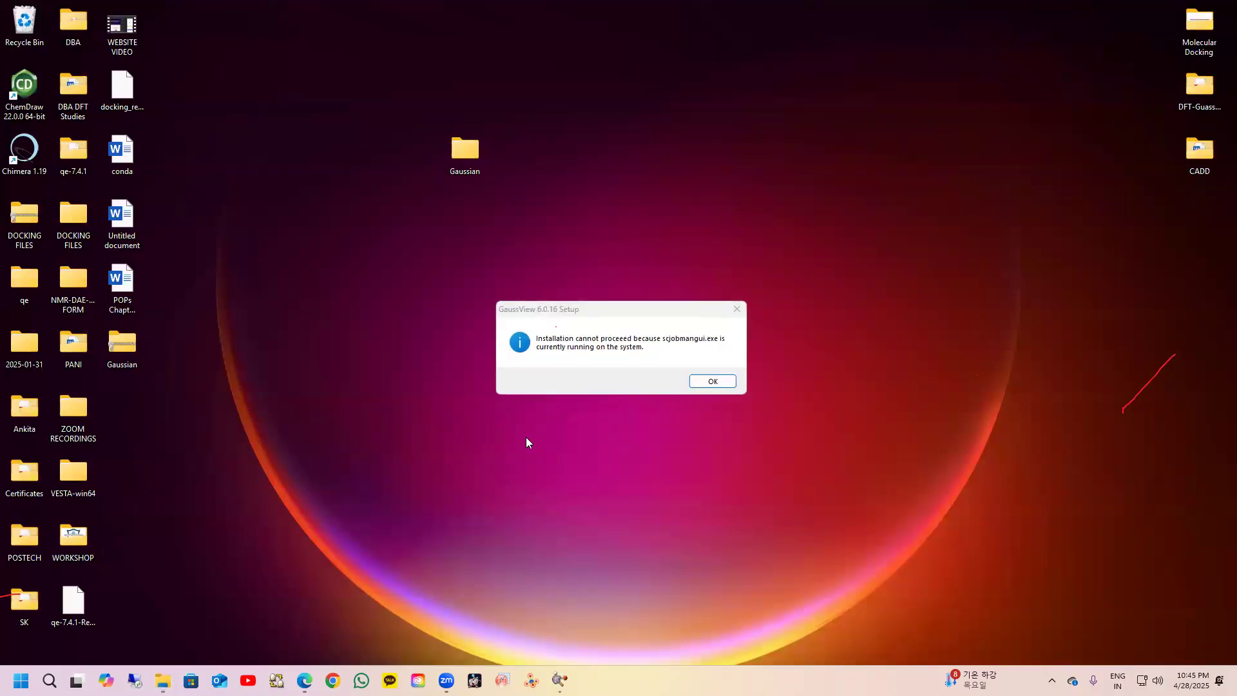
pyautogui.click(615, 311)
pyautogui.moveTo(621, 310); pyautogui.dragTo(689, 219)
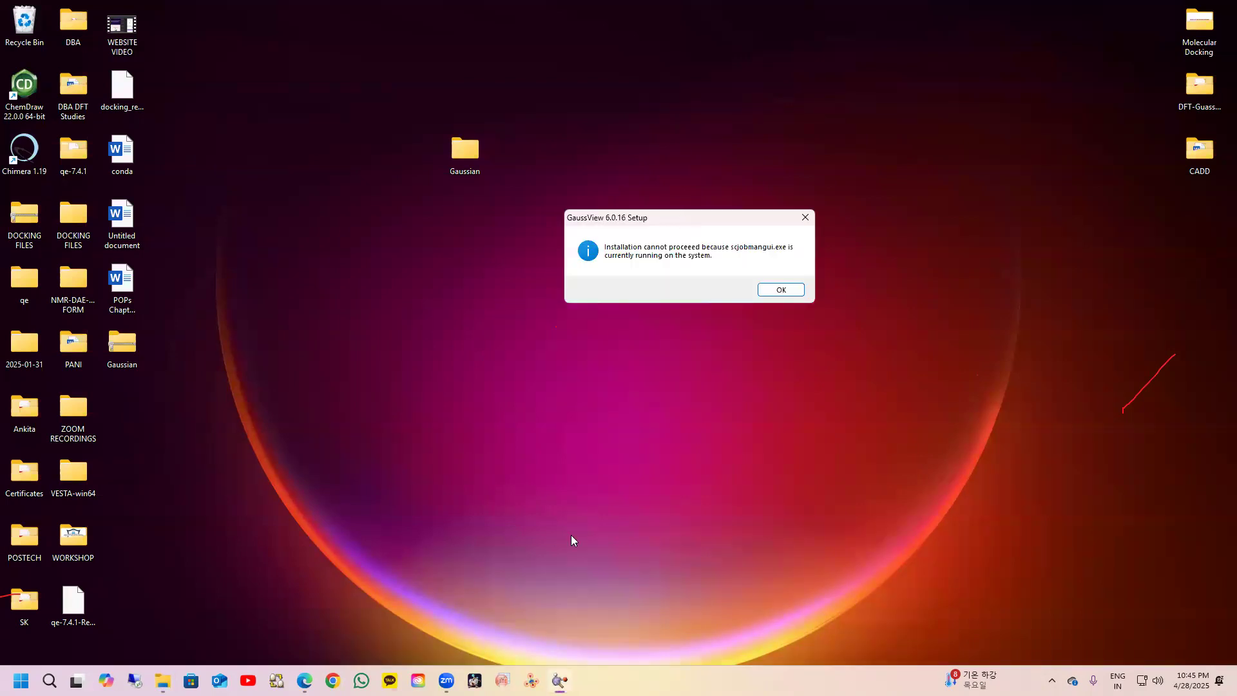
pyautogui.moveTo(163, 681)
pyautogui.click(779, 290)
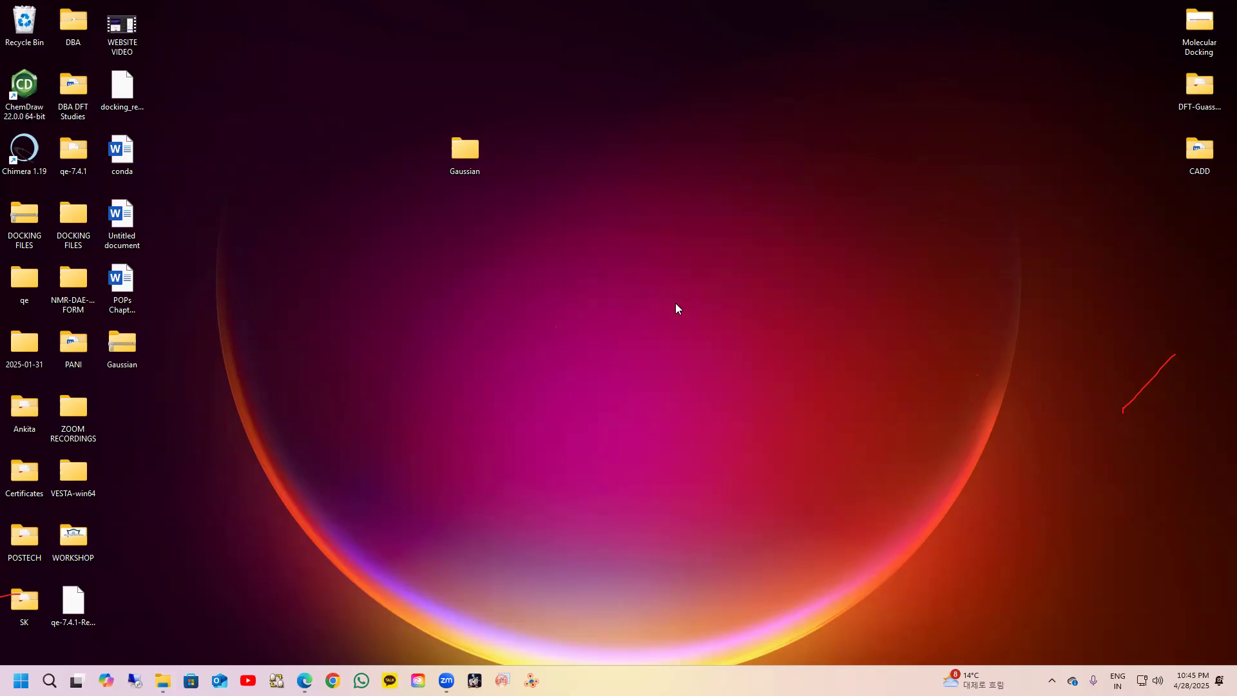
# Step: Close the GaussView_6.0.16_Win64 folder window and refresh the desktop
pyautogui.rightClick(696, 177)
pyautogui.click(277, 385)
pyautogui.click(163, 681)
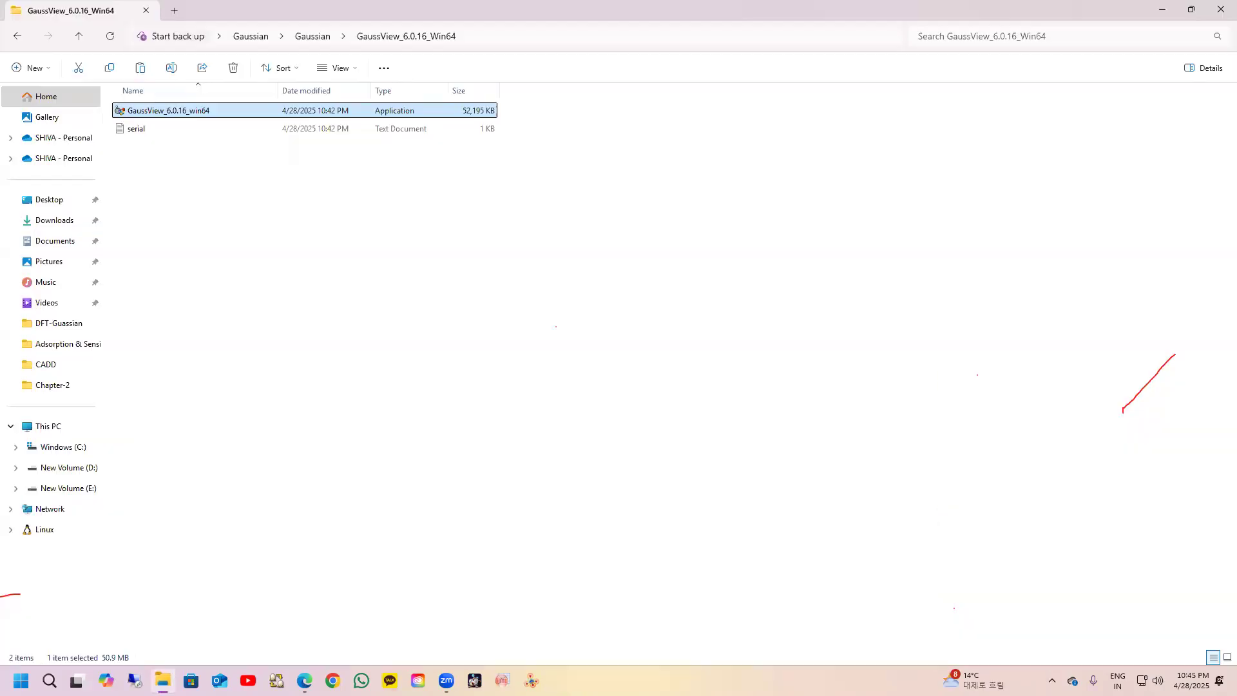
pyautogui.click(1220, 10)
pyautogui.rightClick(733, 148)
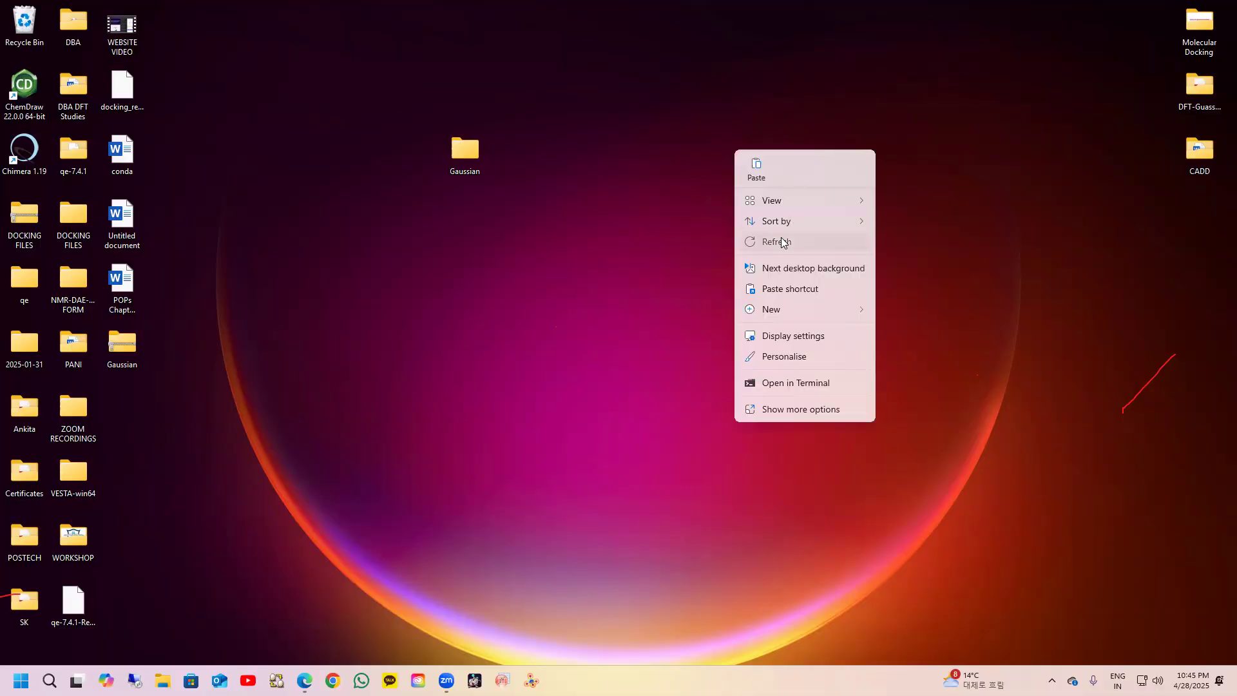
pyautogui.click(781, 238)
pyautogui.rightClick(709, 159)
pyautogui.click(741, 252)
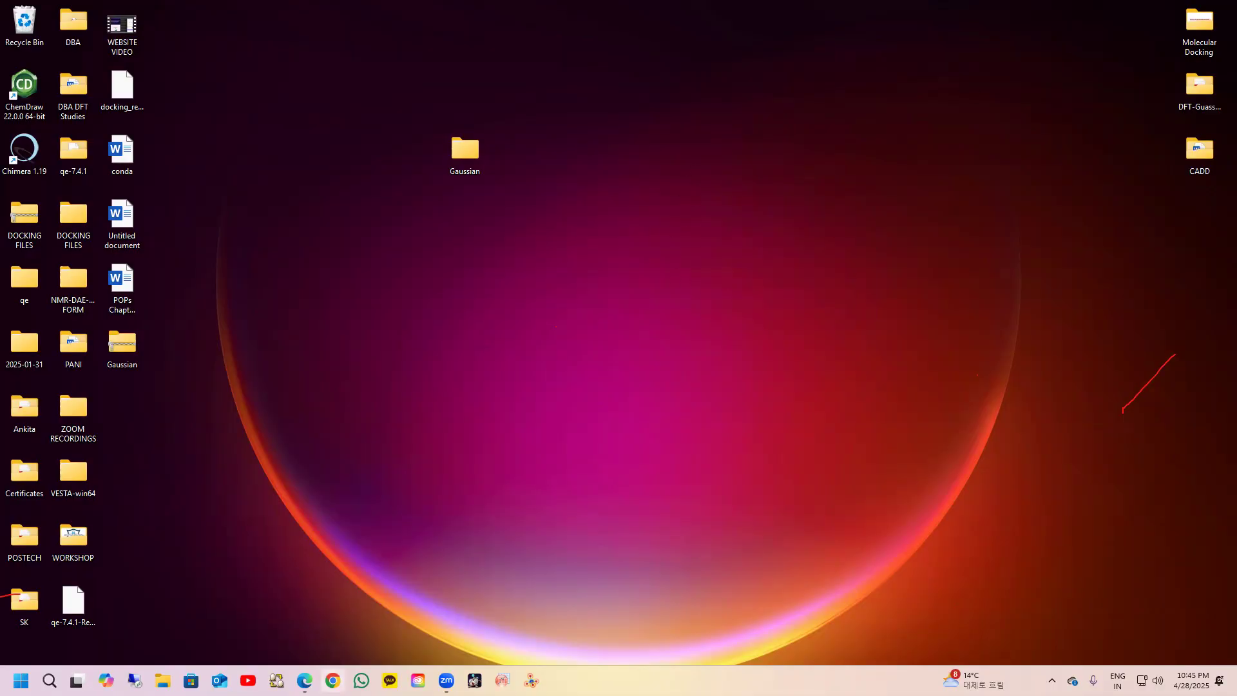
# Step: Close the Gaussian User Manual window and refresh the desktop
pyautogui.moveTo(305, 680)
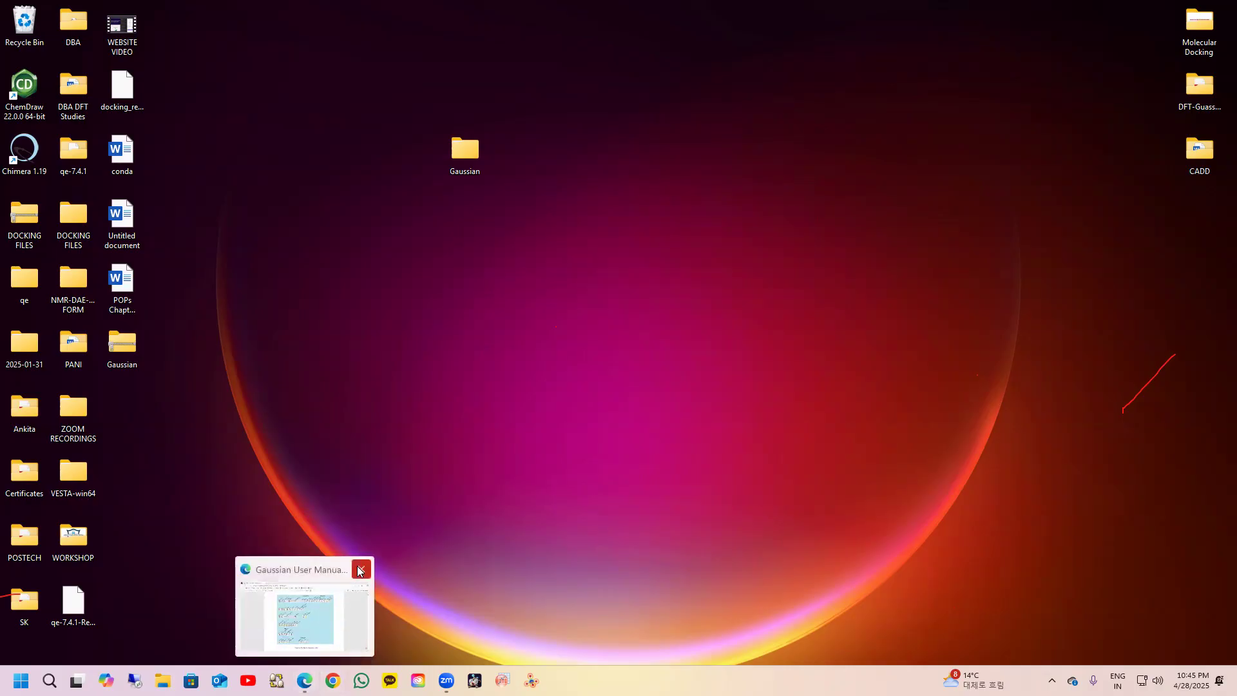
pyautogui.click(361, 569)
pyautogui.rightClick(794, 255)
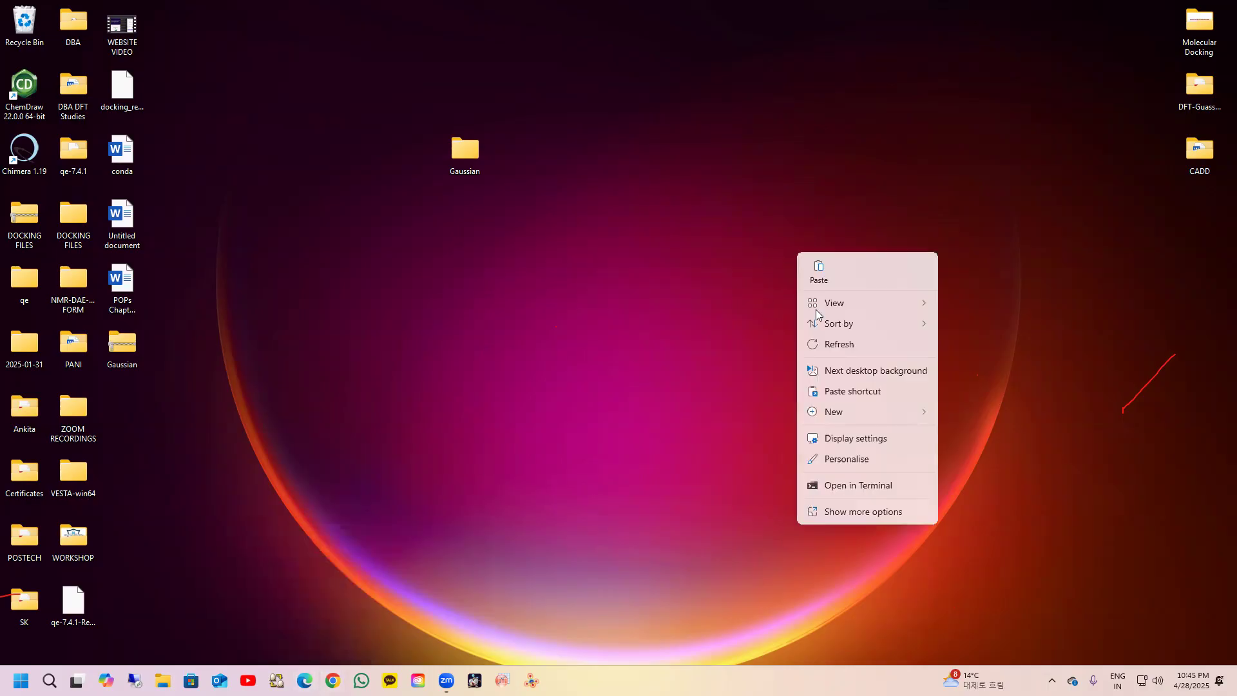
pyautogui.click(831, 343)
pyautogui.rightClick(670, 220)
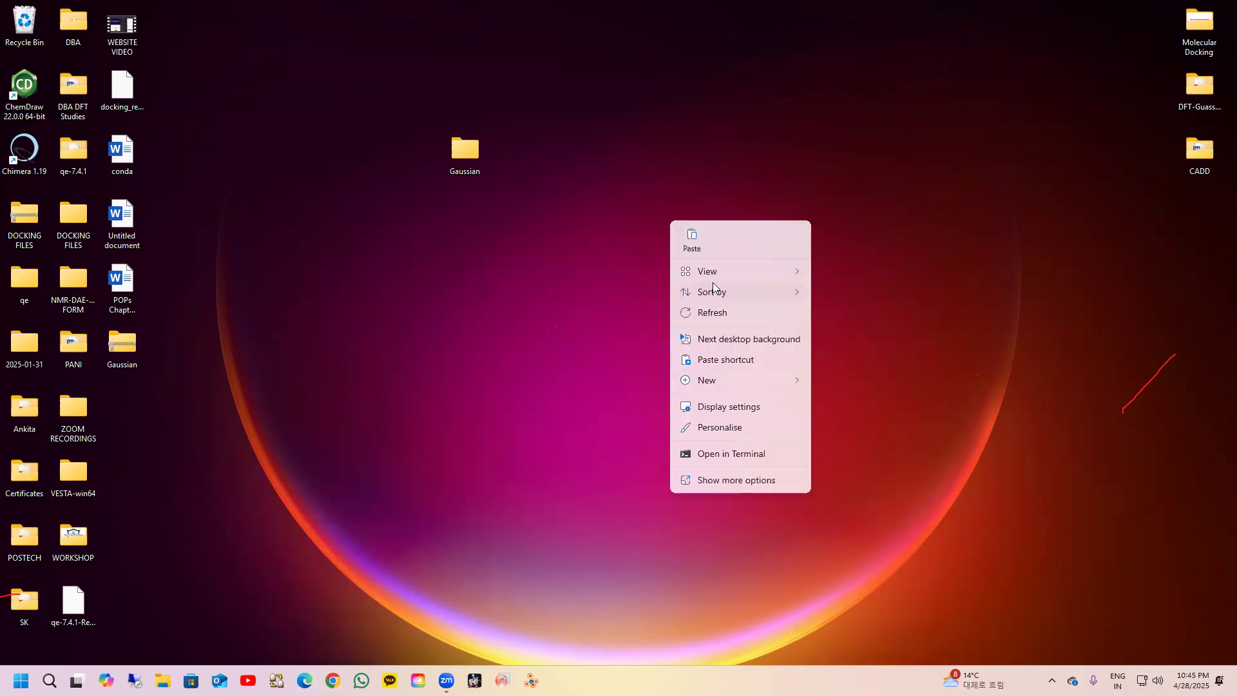
pyautogui.click(704, 316)
pyautogui.rightClick(684, 167)
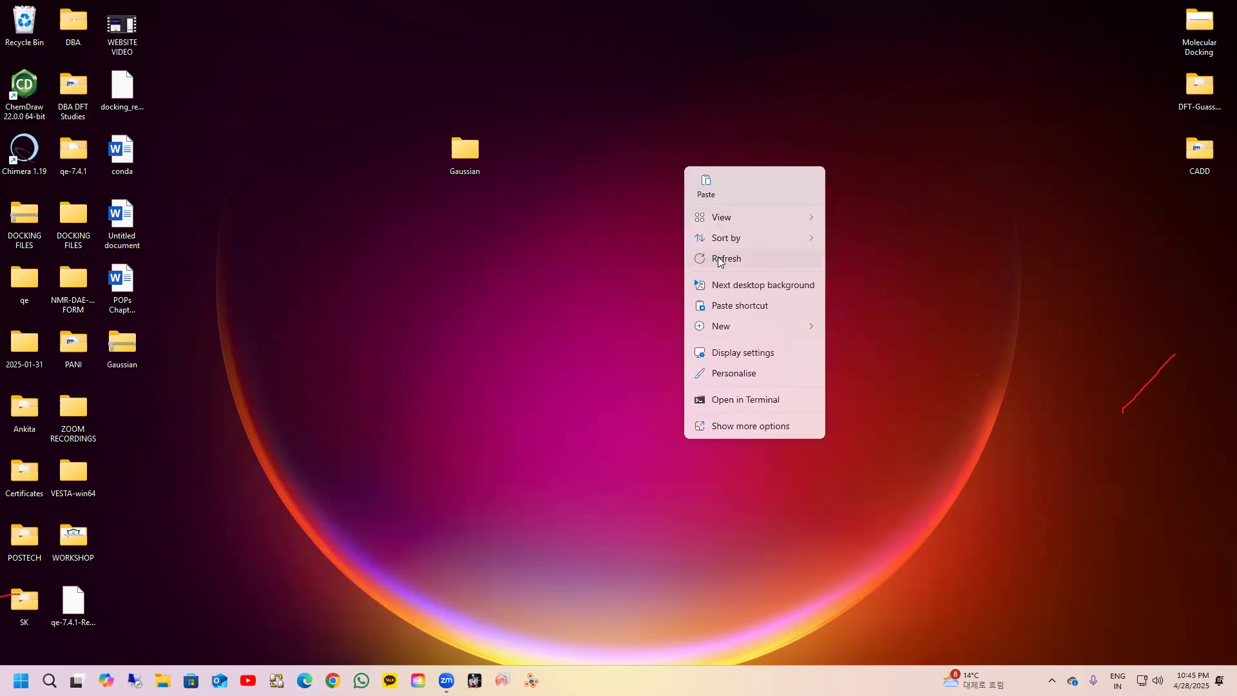
pyautogui.click(719, 259)
# Step: Try to run the GaussView_6.0.16_win64 installer again from the GaussView_6.0.16_Win64 subfolder of the desktop's Gaussian folder
pyautogui.doubleClick(457, 150)
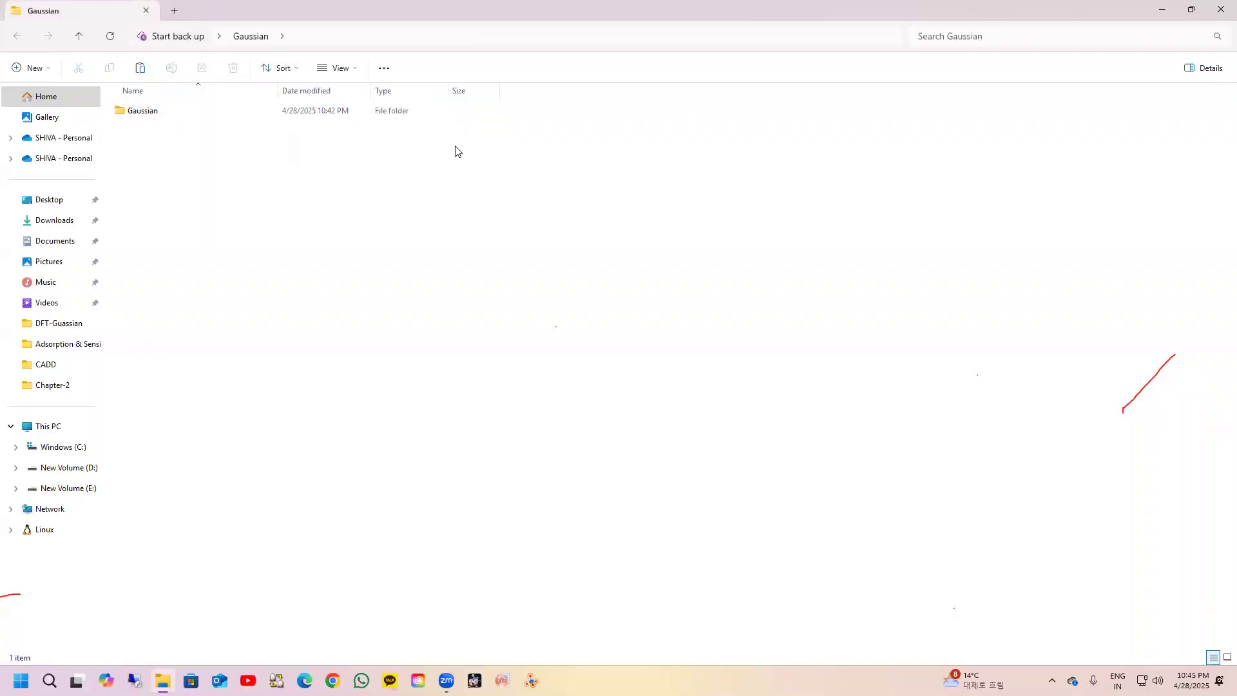
pyautogui.doubleClick(205, 114)
pyautogui.doubleClick(198, 129)
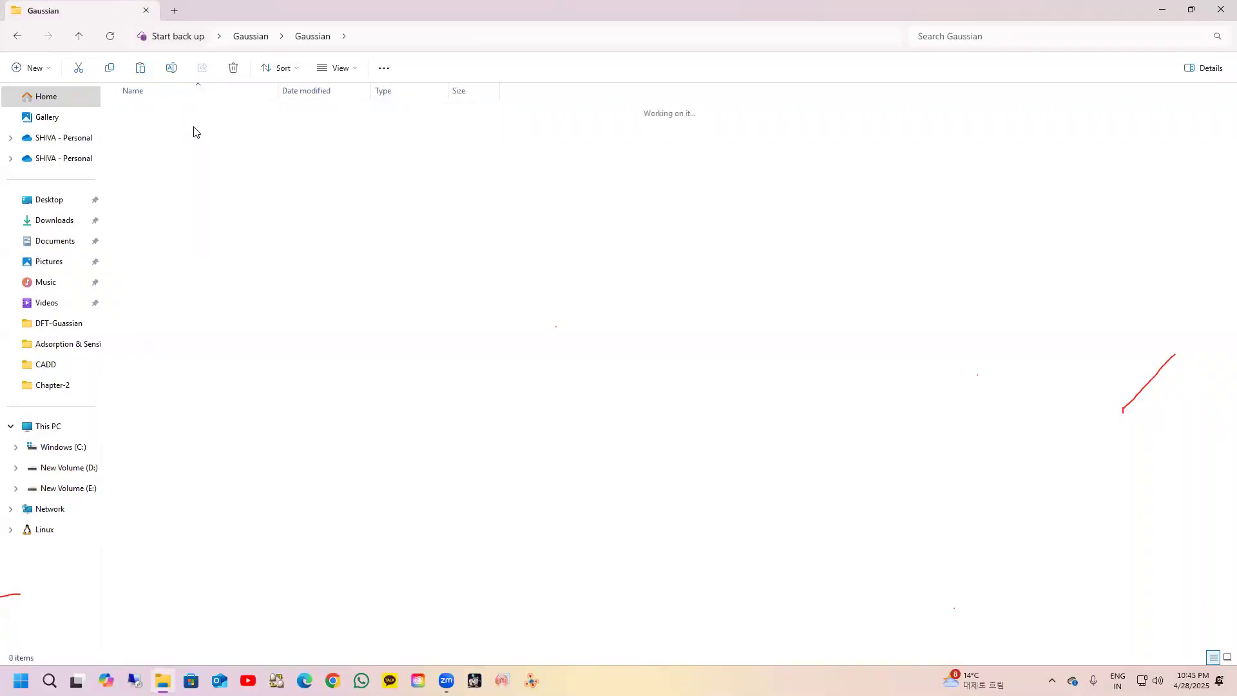
pyautogui.doubleClick(197, 113)
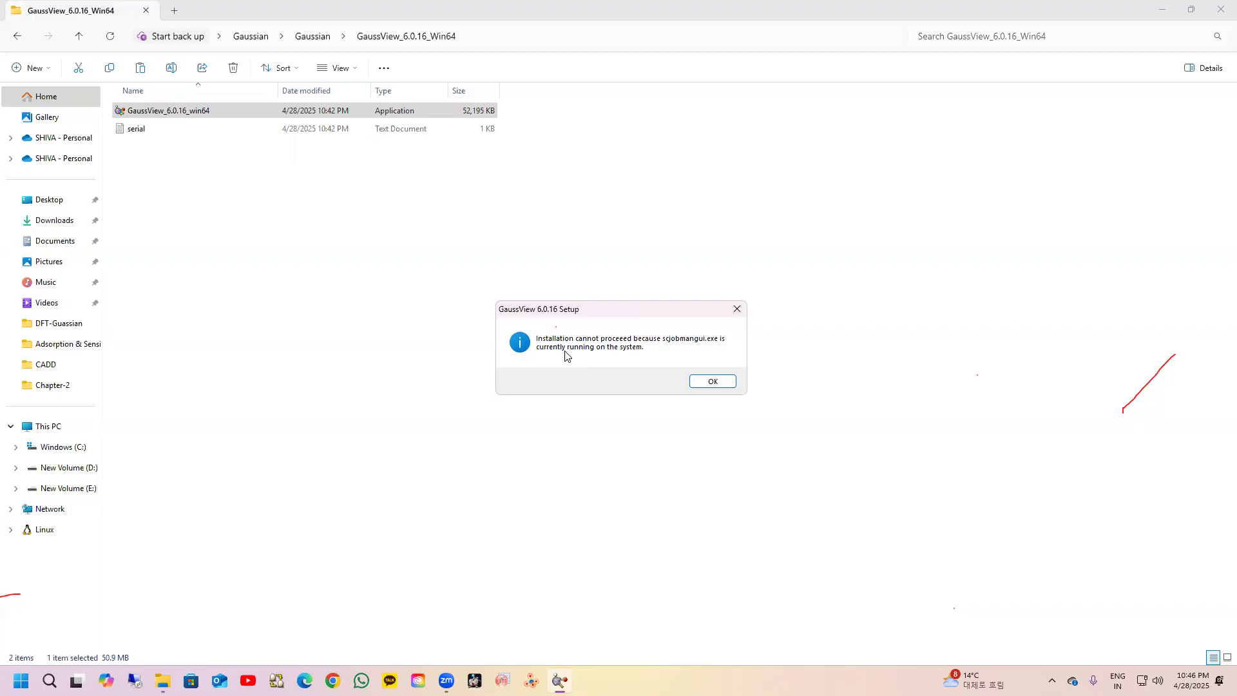
# Step: Close the open folder windows and dismiss the GaussView 6.0.16 Setup message
pyautogui.click(1221, 9)
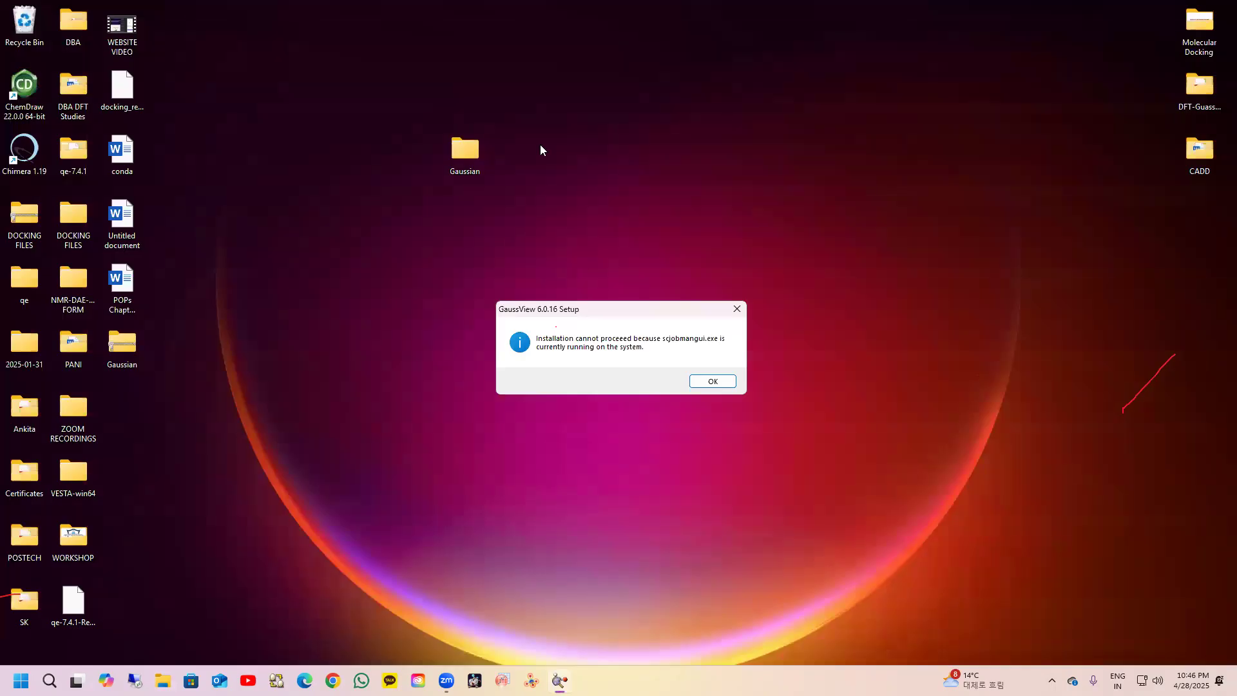
pyautogui.rightClick(342, 63)
pyautogui.click(378, 155)
pyautogui.rightClick(257, 100)
pyautogui.click(315, 190)
pyautogui.click(163, 681)
pyautogui.click(1218, 12)
pyautogui.click(706, 383)
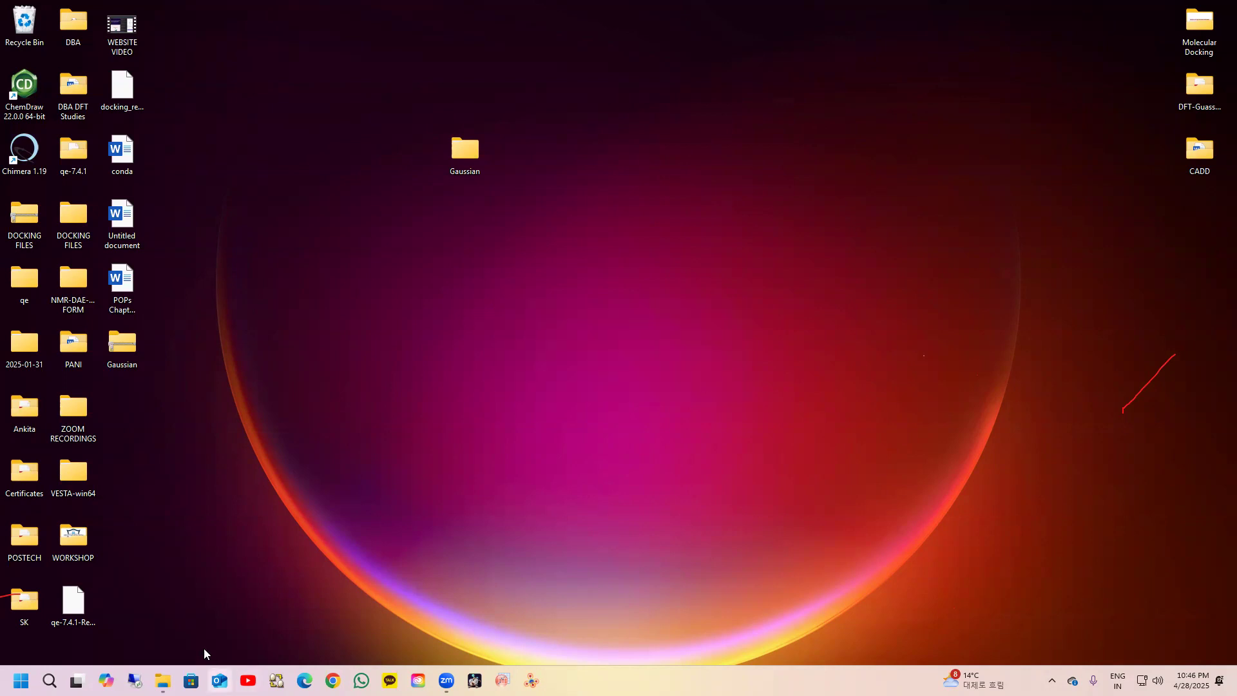
# Step: Open the g16w folder on the C: drive and try to delete the scjobmangui application
pyautogui.click(162, 681)
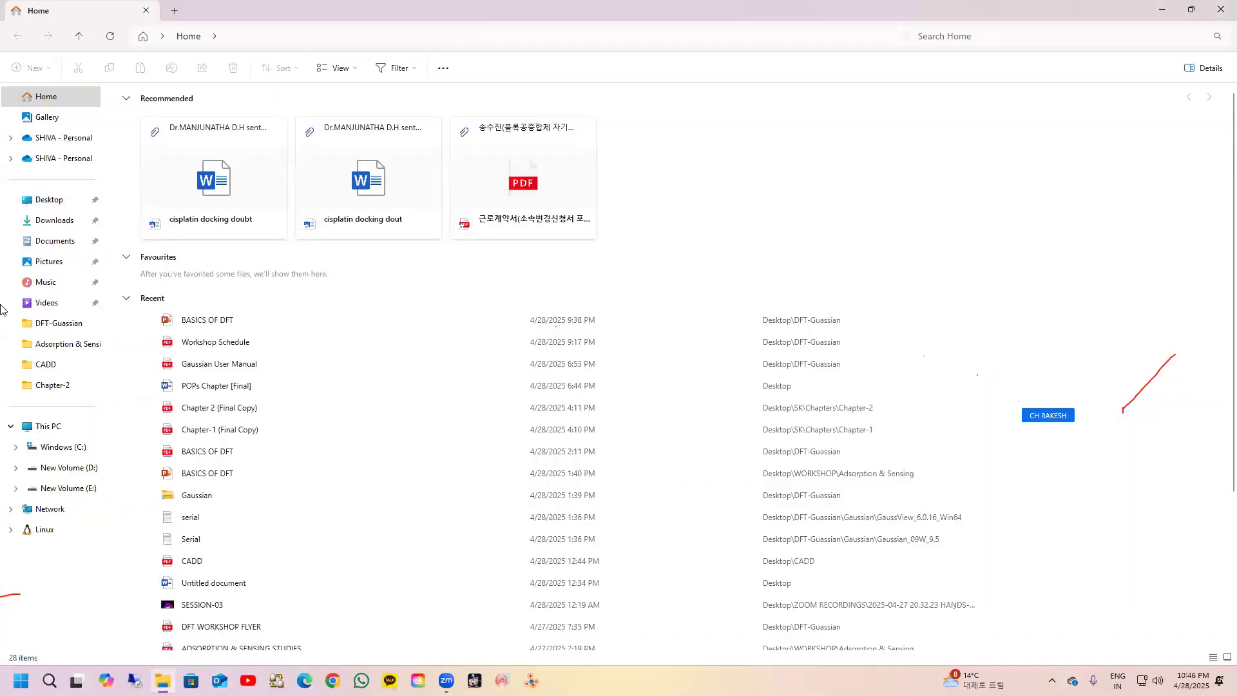
pyautogui.click(63, 447)
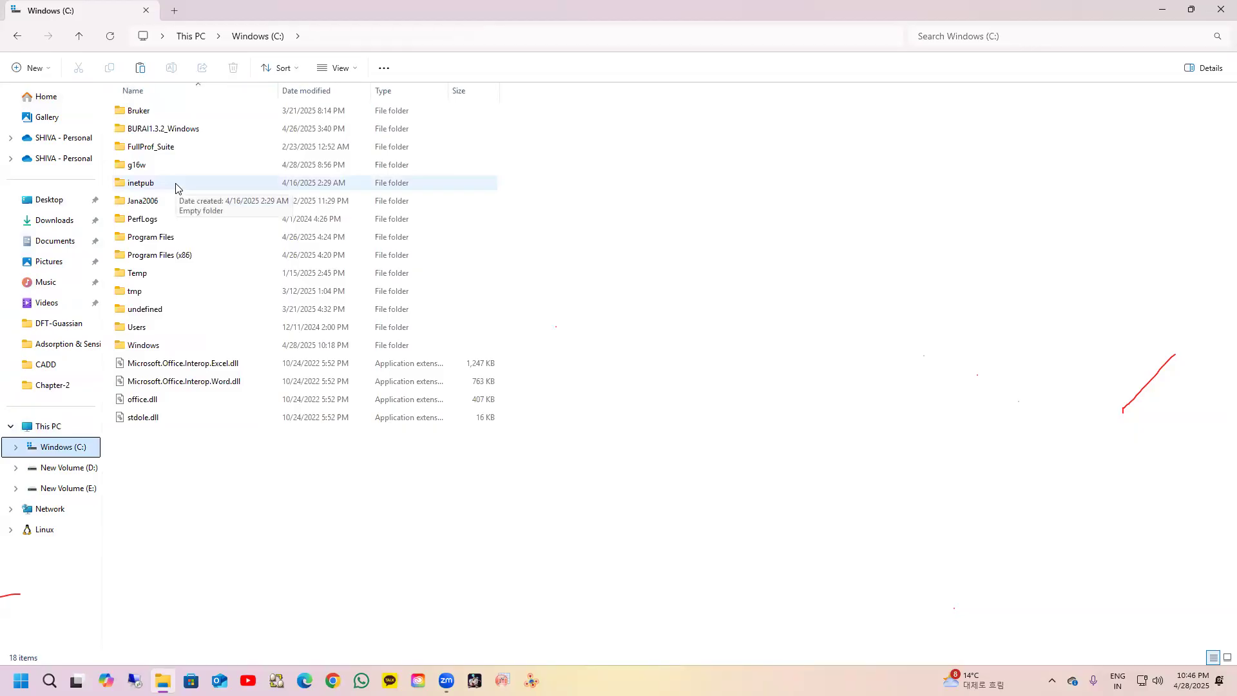
pyautogui.doubleClick(150, 166)
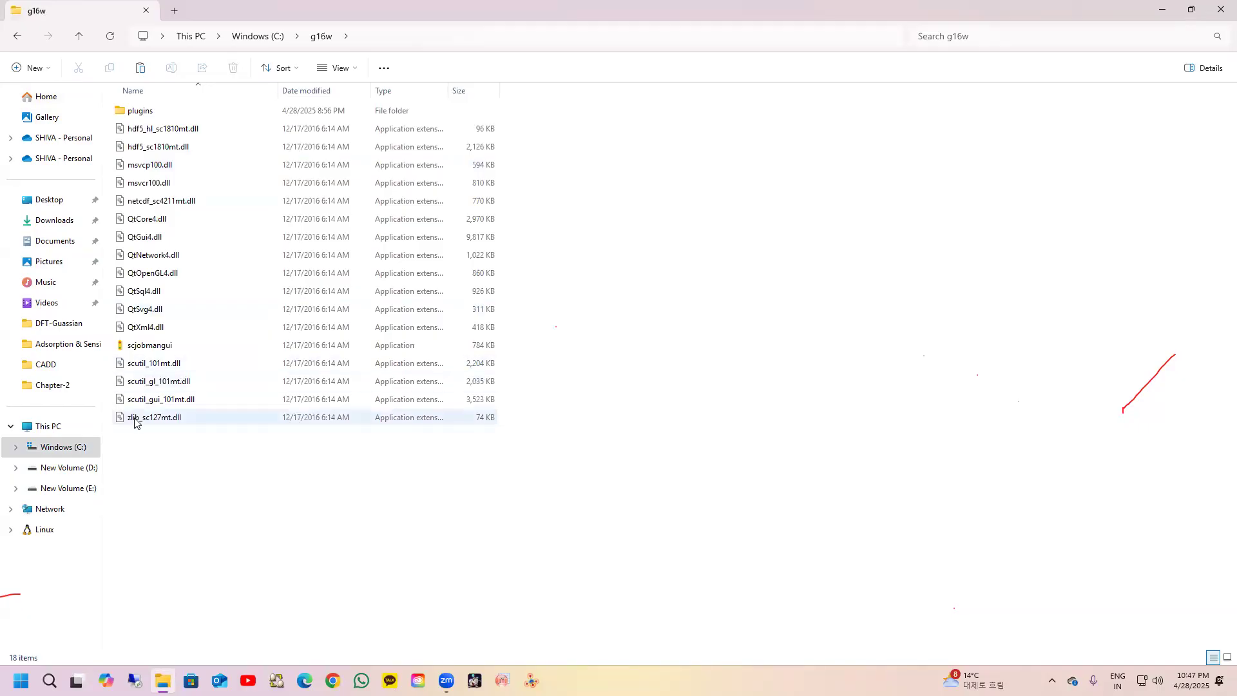
pyautogui.rightClick(164, 351)
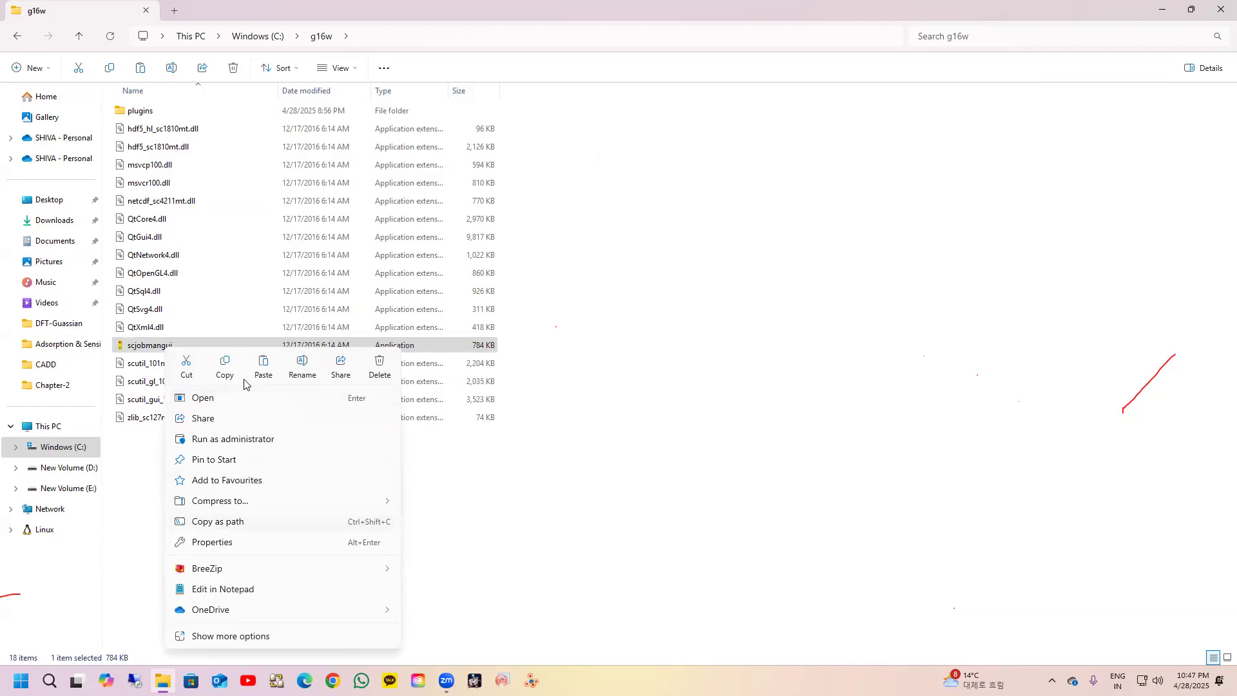
pyautogui.click(379, 366)
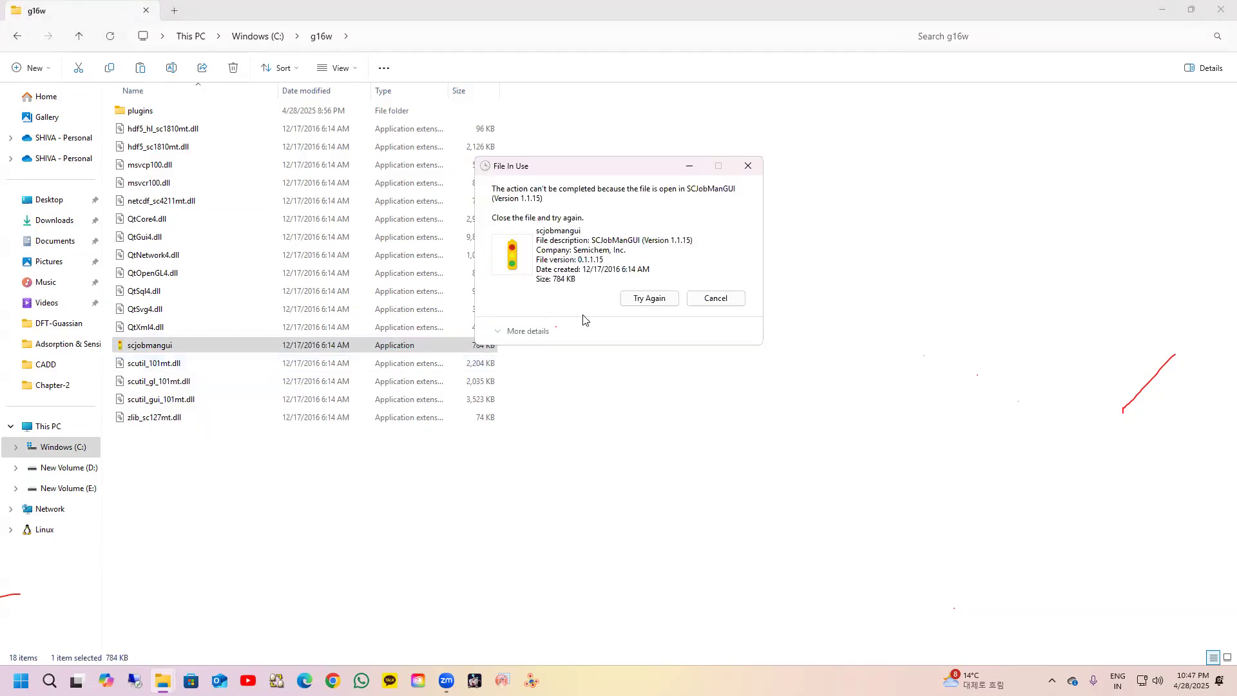
pyautogui.click(636, 302)
pyautogui.click(747, 166)
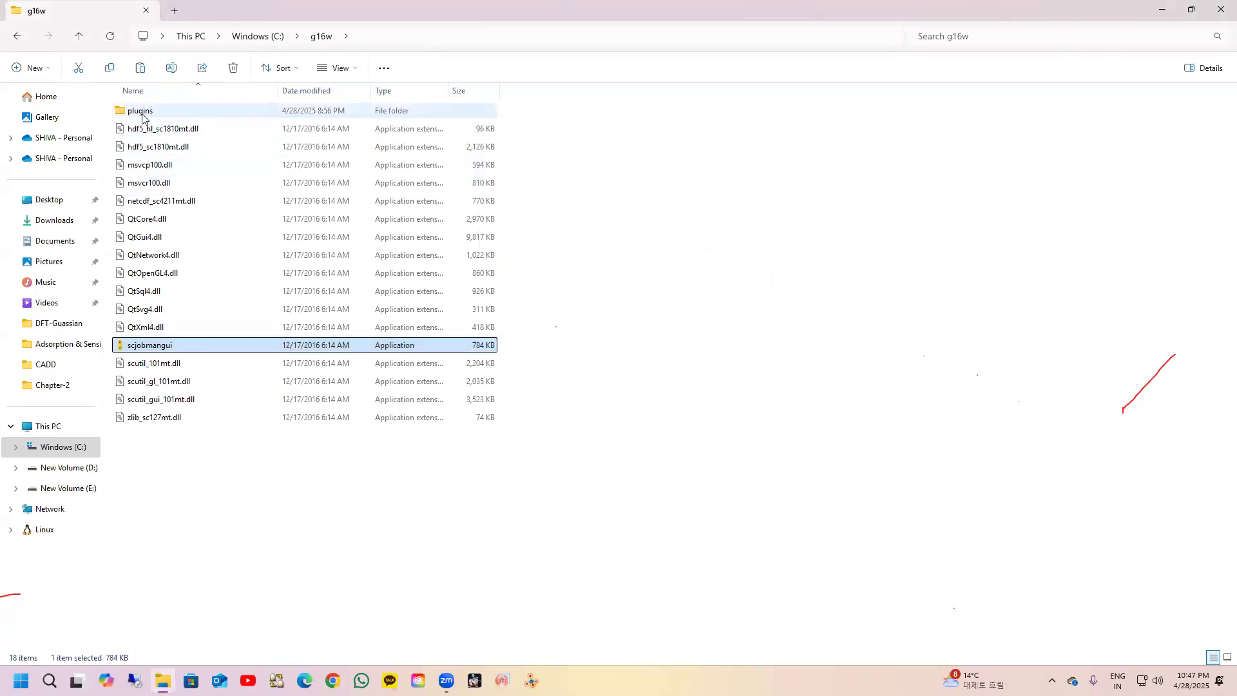
# Step: Try to delete all files in the g16w folder except the plugins subfolder and close the folder window
pyautogui.moveTo(187, 512); pyautogui.dragTo(163, 121)
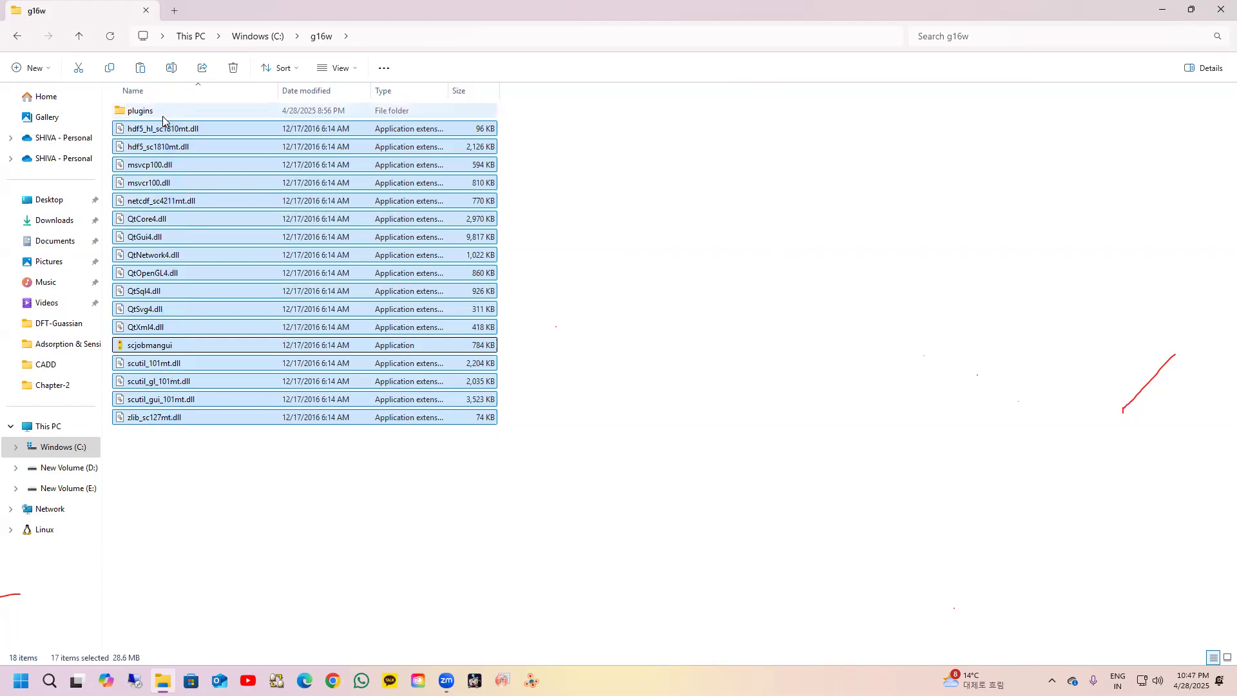
pyautogui.press('Delete')
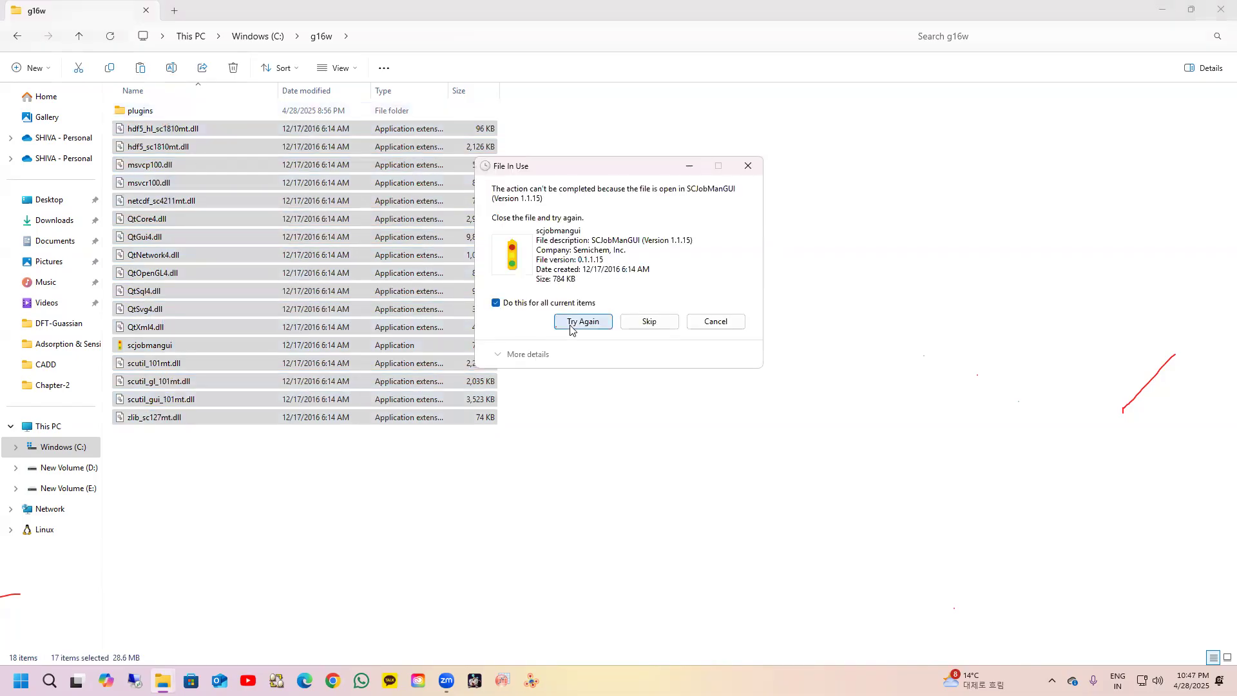
pyautogui.click(574, 322)
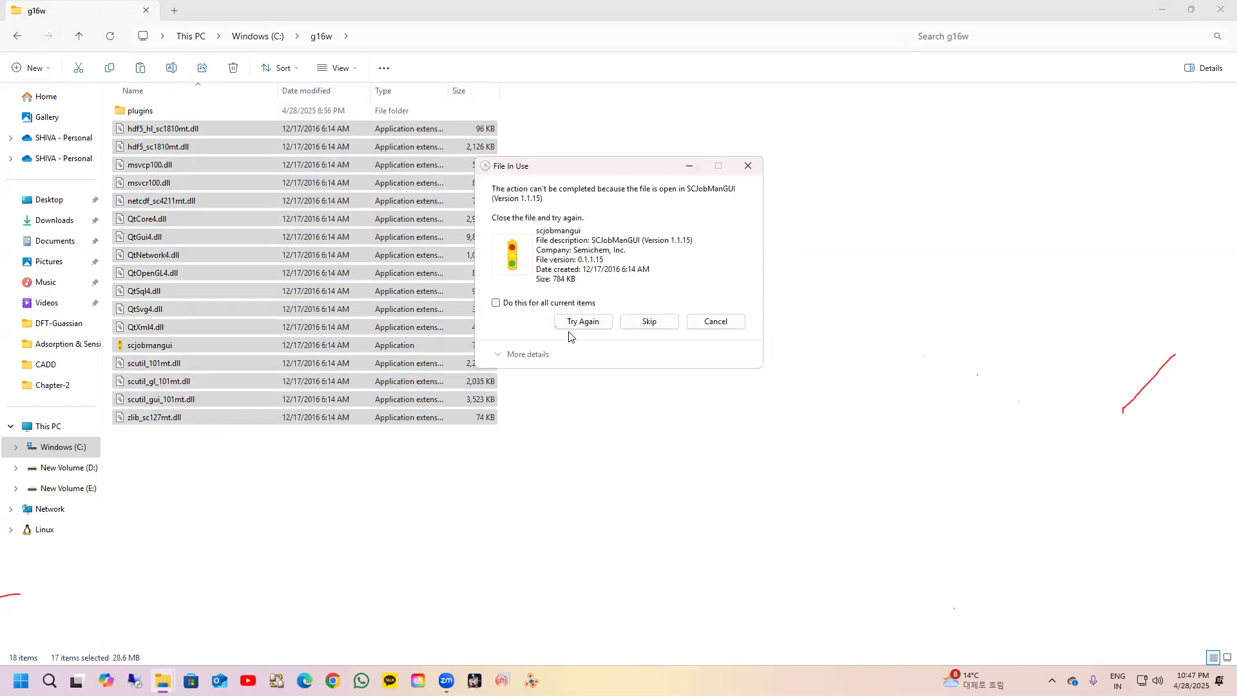
pyautogui.click(581, 321)
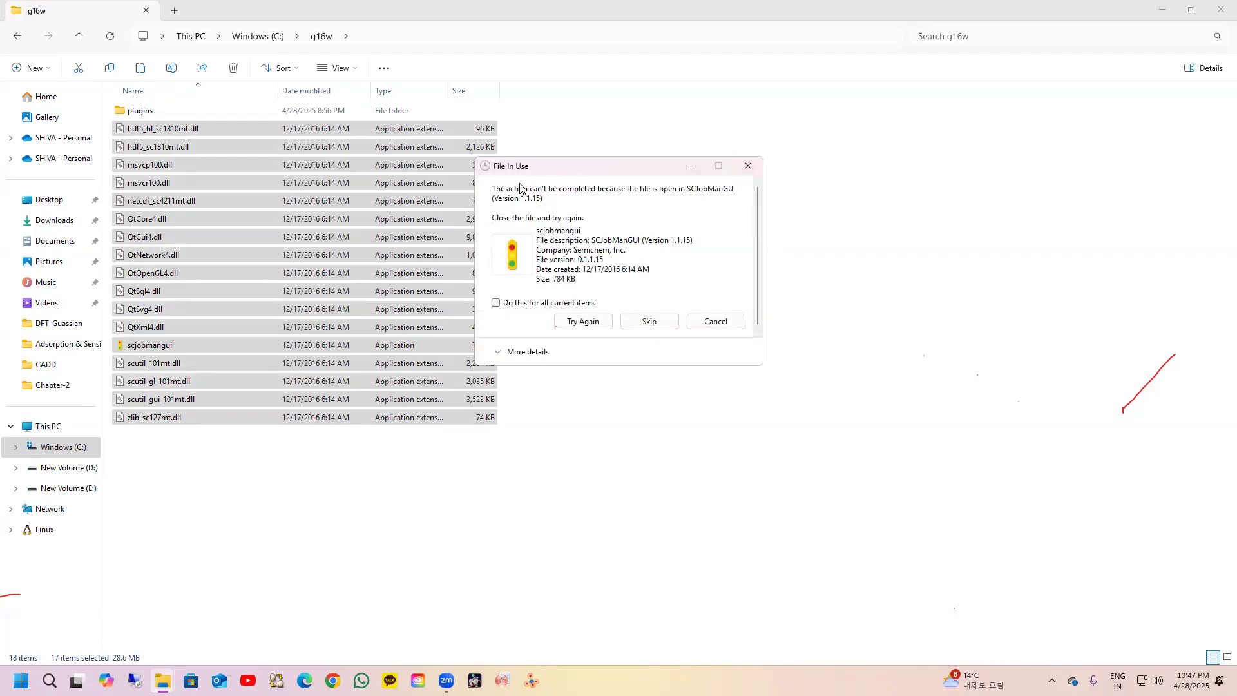
pyautogui.click(750, 166)
pyautogui.click(126, 111)
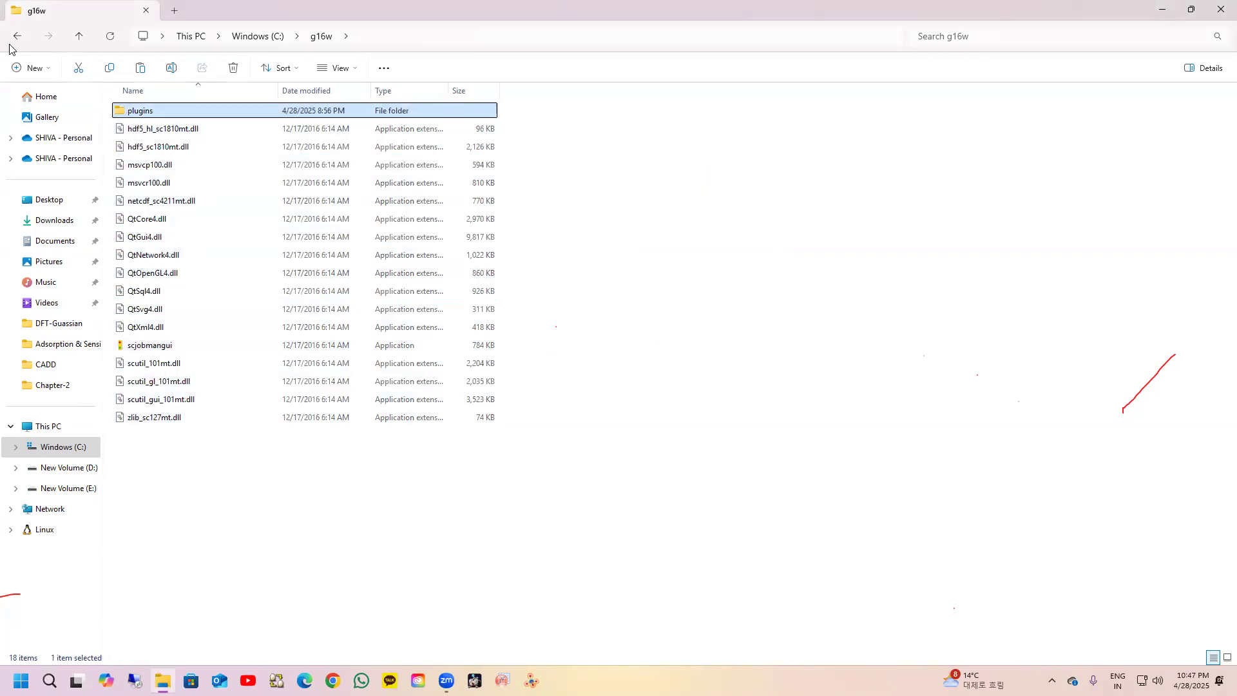
pyautogui.click(80, 38)
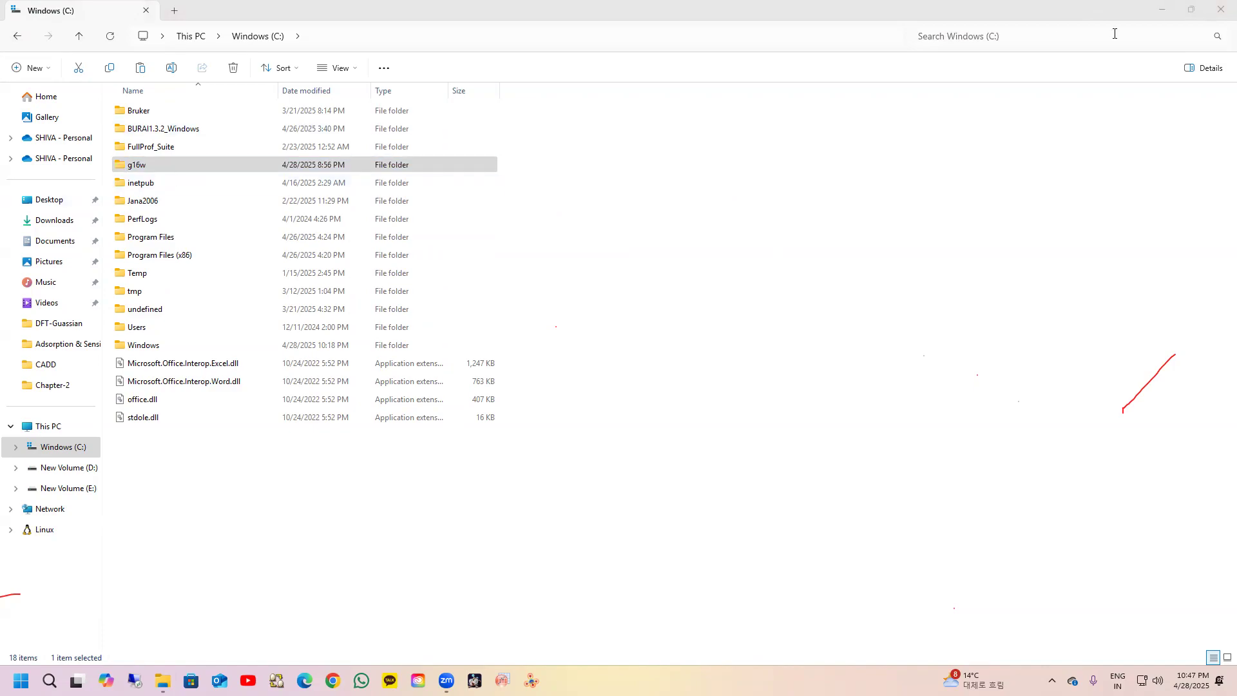
pyautogui.click(1220, 10)
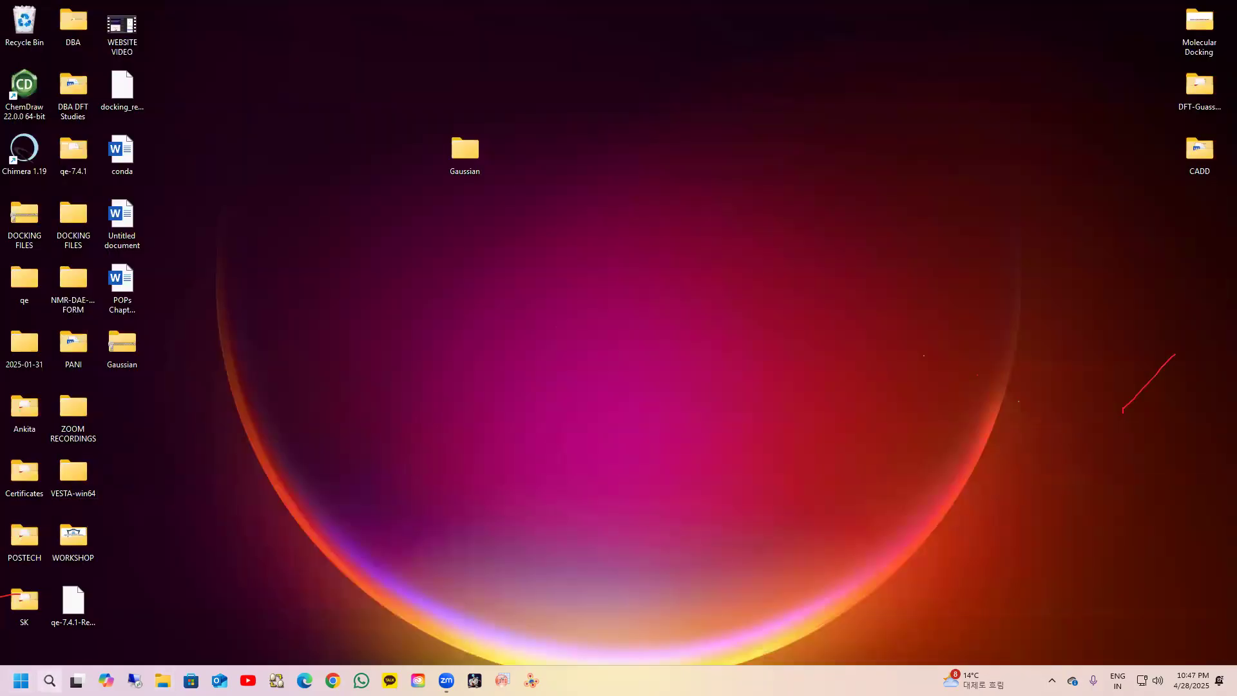
# Step: Search Windows for "task manager", open Task Manager and move its window nearer the middle of the desktop
pyautogui.click(49, 681)
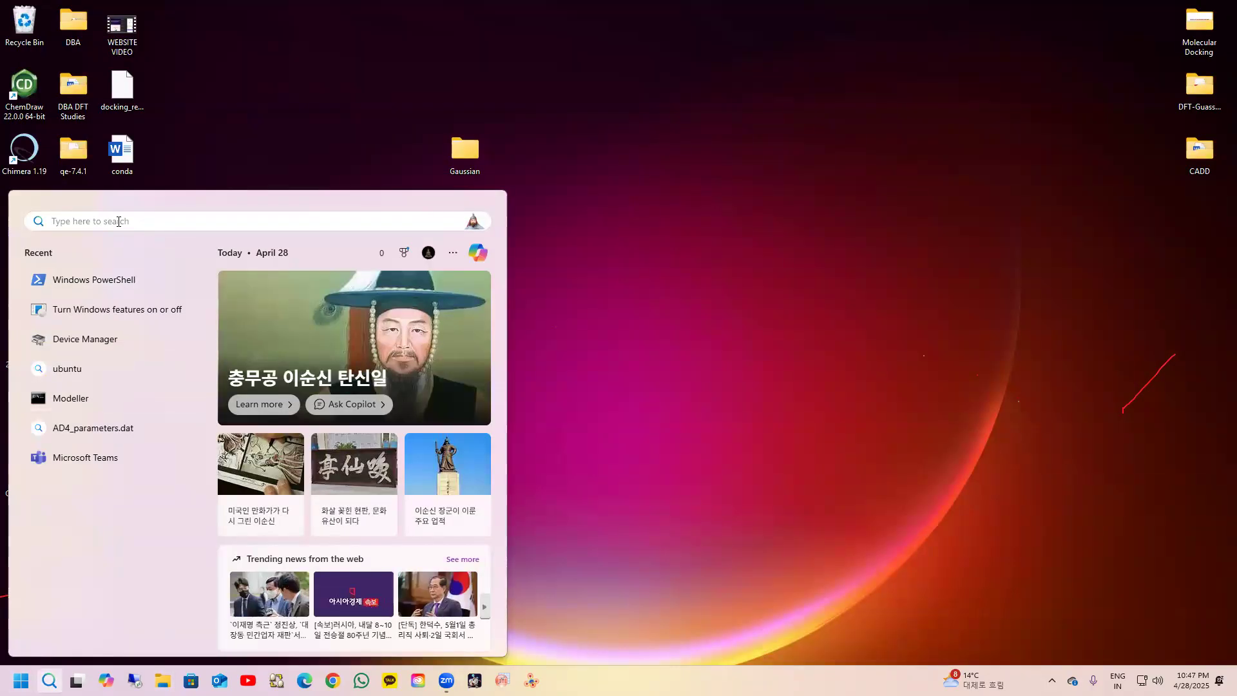
pyautogui.write('ta')
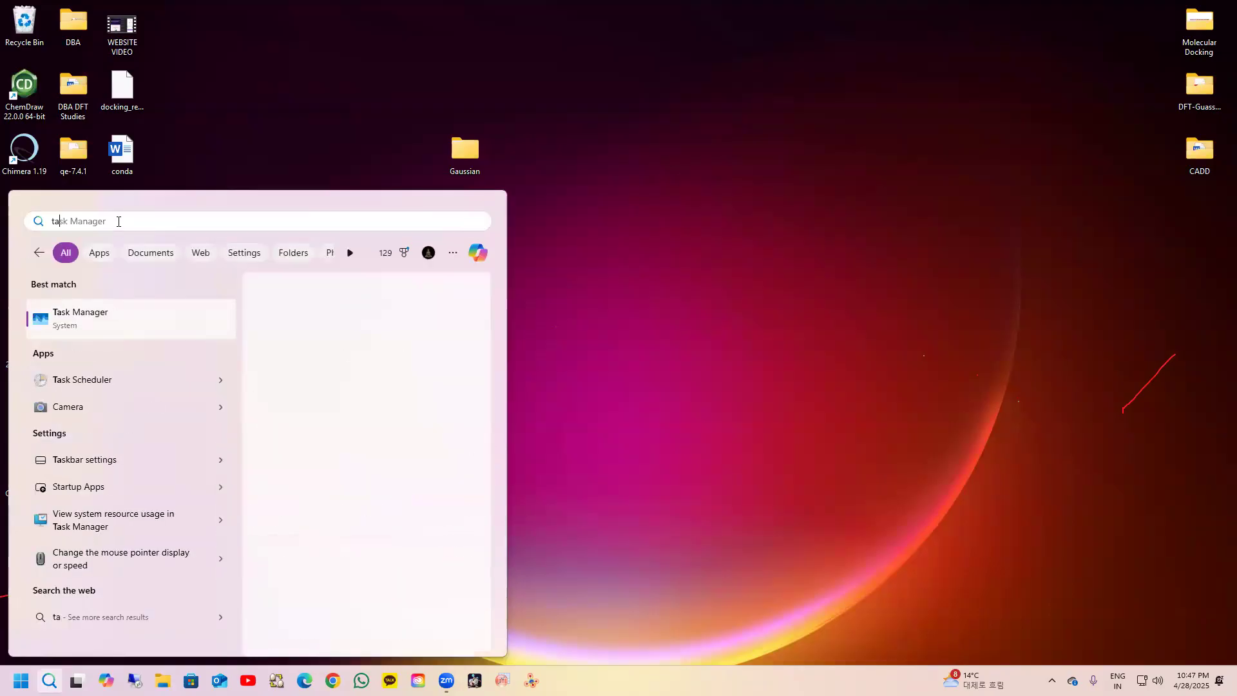
pyautogui.write('sk manager')
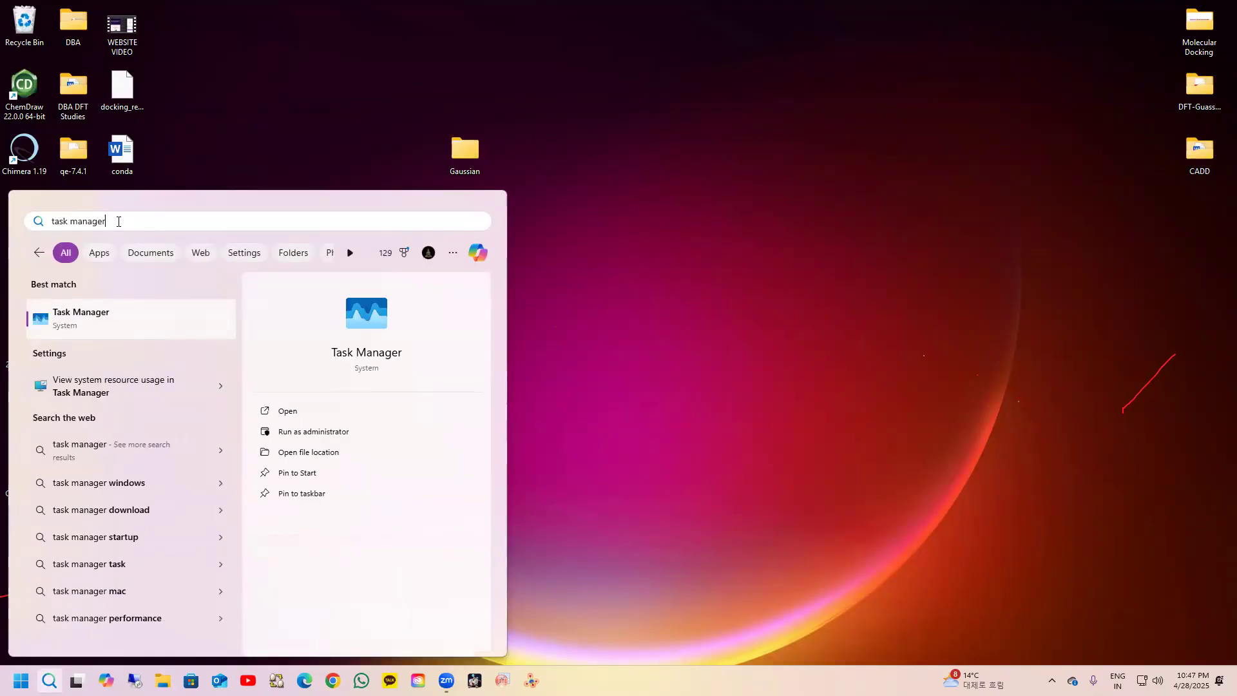
pyautogui.press('Return')
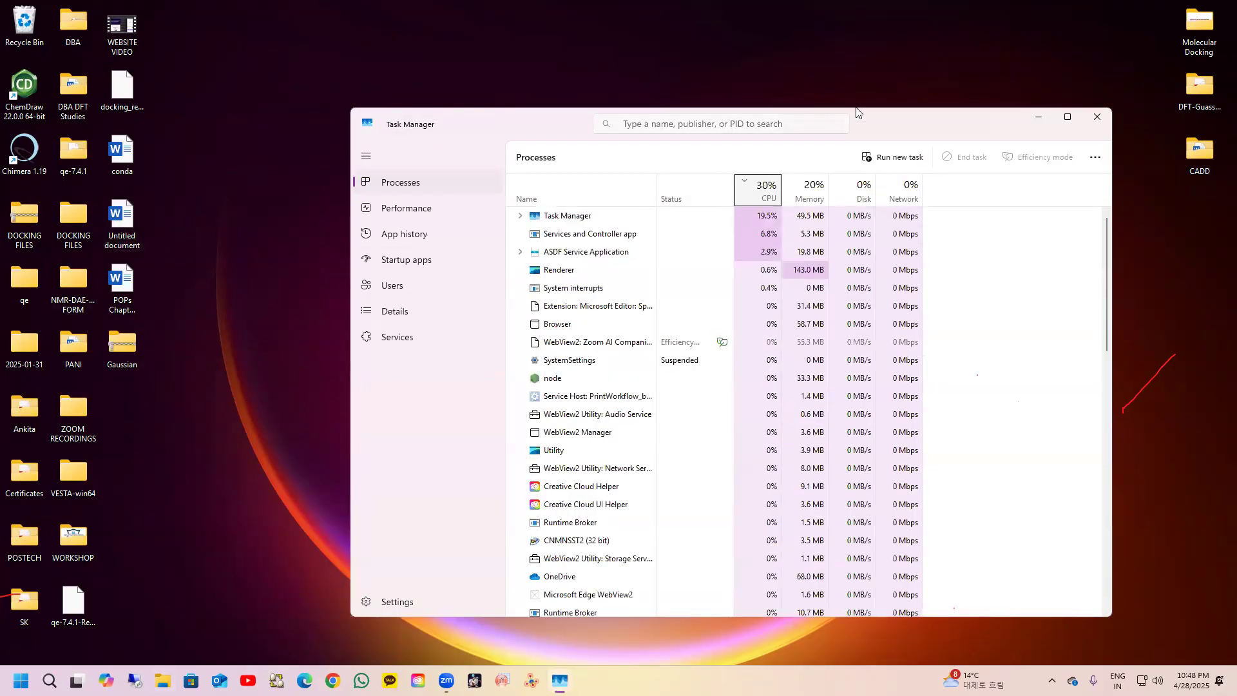
pyautogui.moveTo(882, 124); pyautogui.dragTo(808, 89)
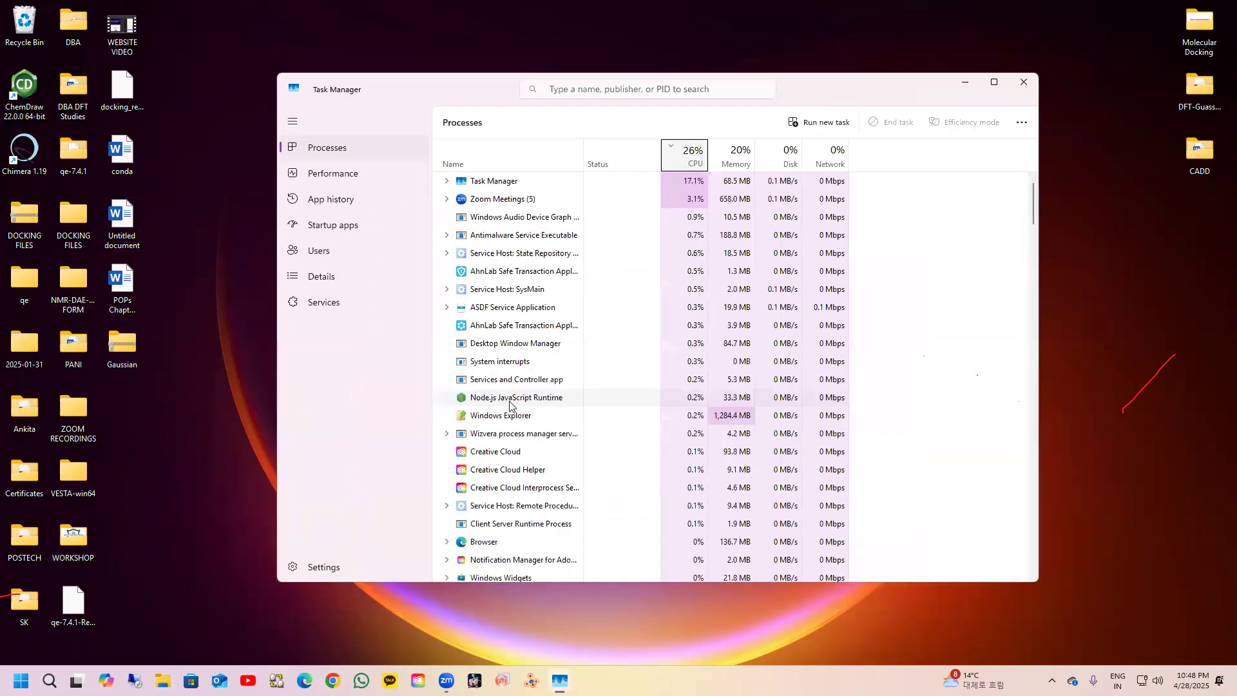
# Step: Look through the running processes in Task Manager for the SCJobManGUI process
pyautogui.scroll(-5, 486, 332)
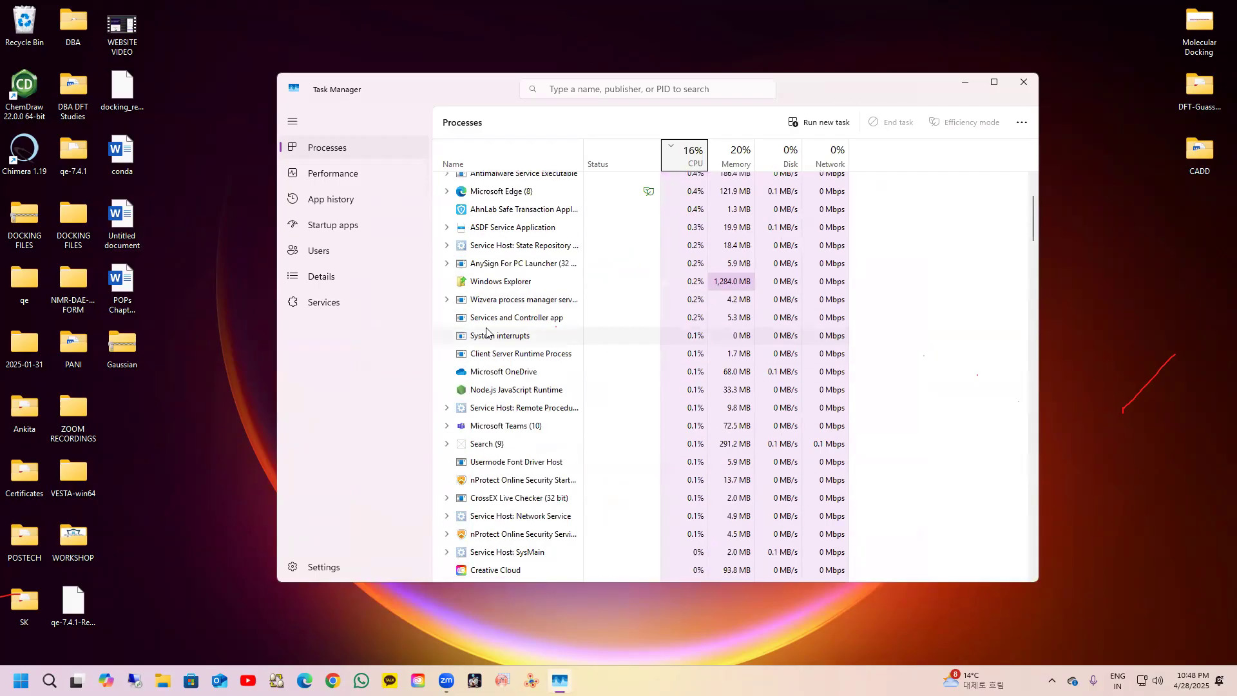
pyautogui.scroll(3, 486, 368)
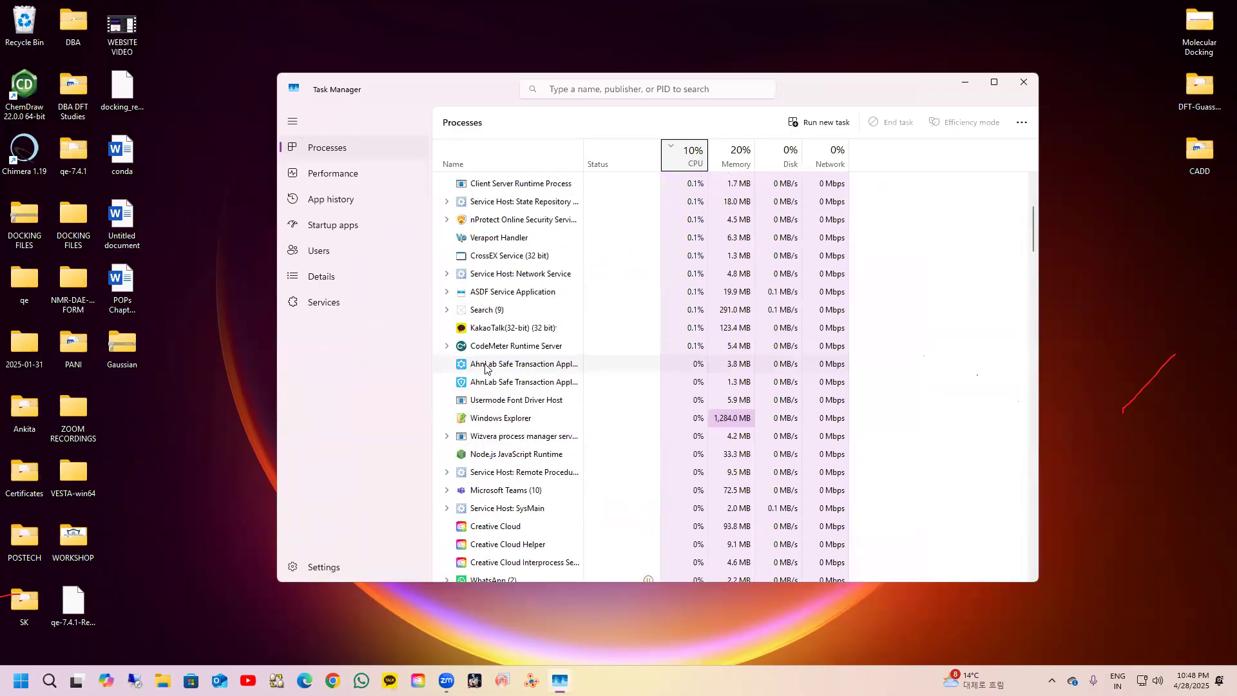
pyautogui.scroll(-2, 548, 299)
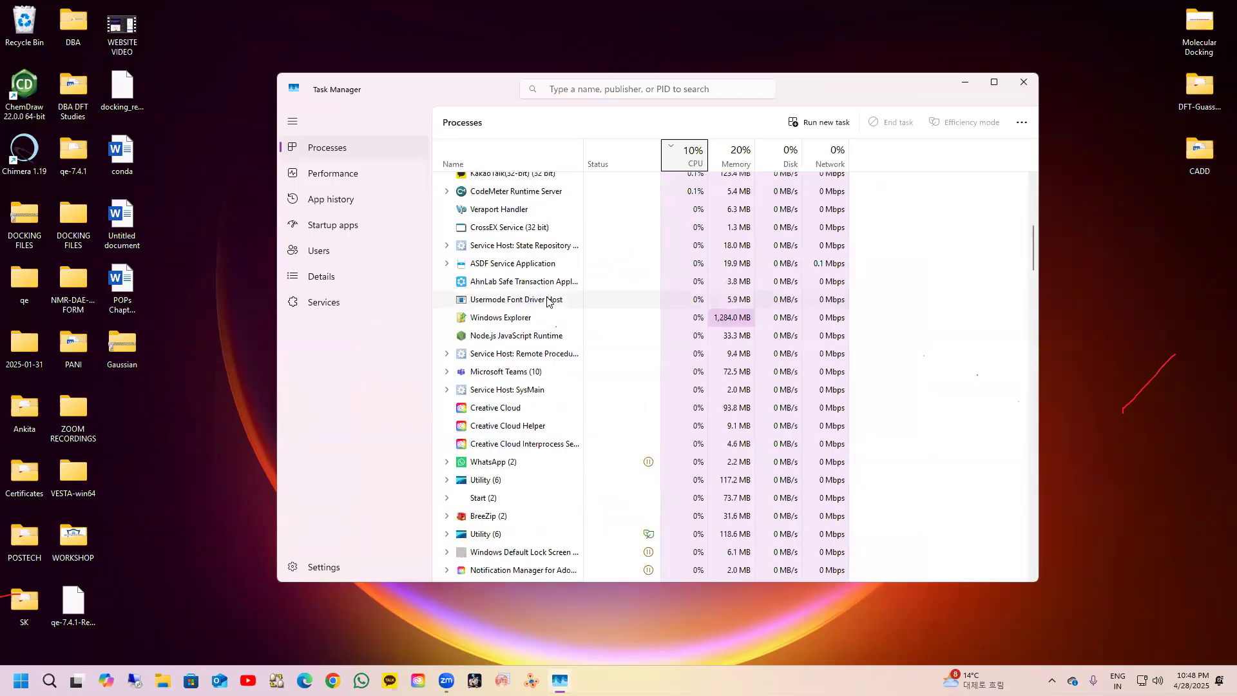
pyautogui.scroll(-10, 547, 301)
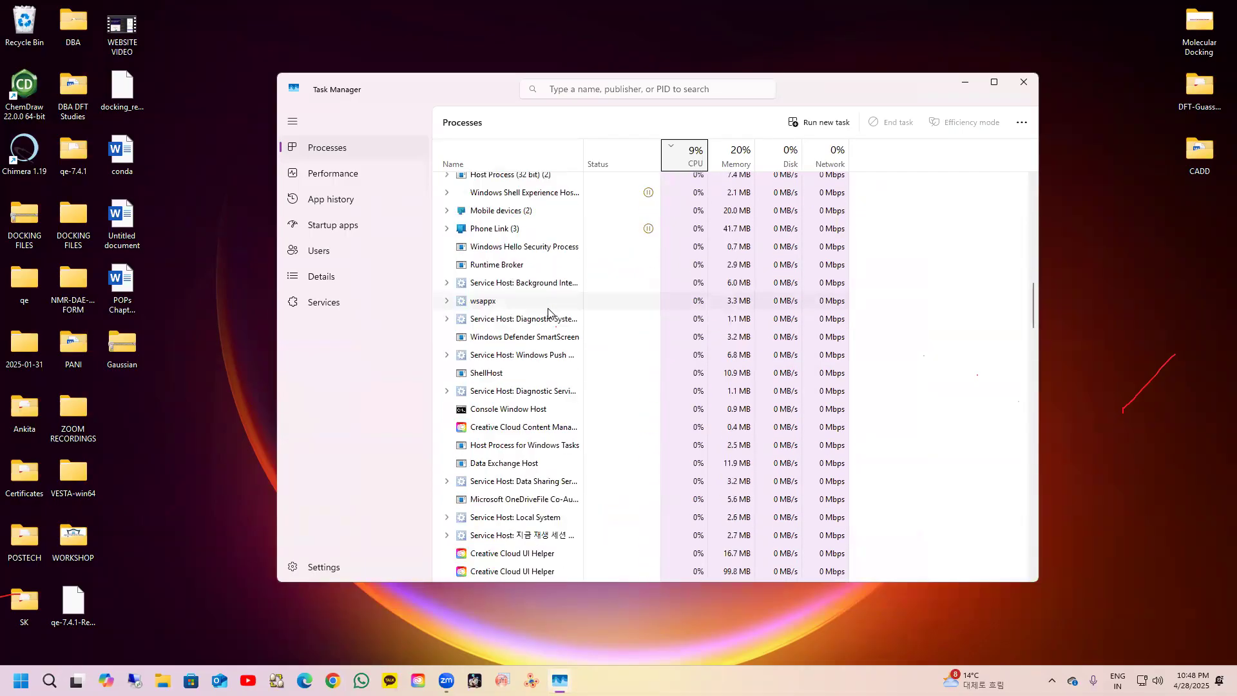
pyautogui.scroll(-10, 548, 314)
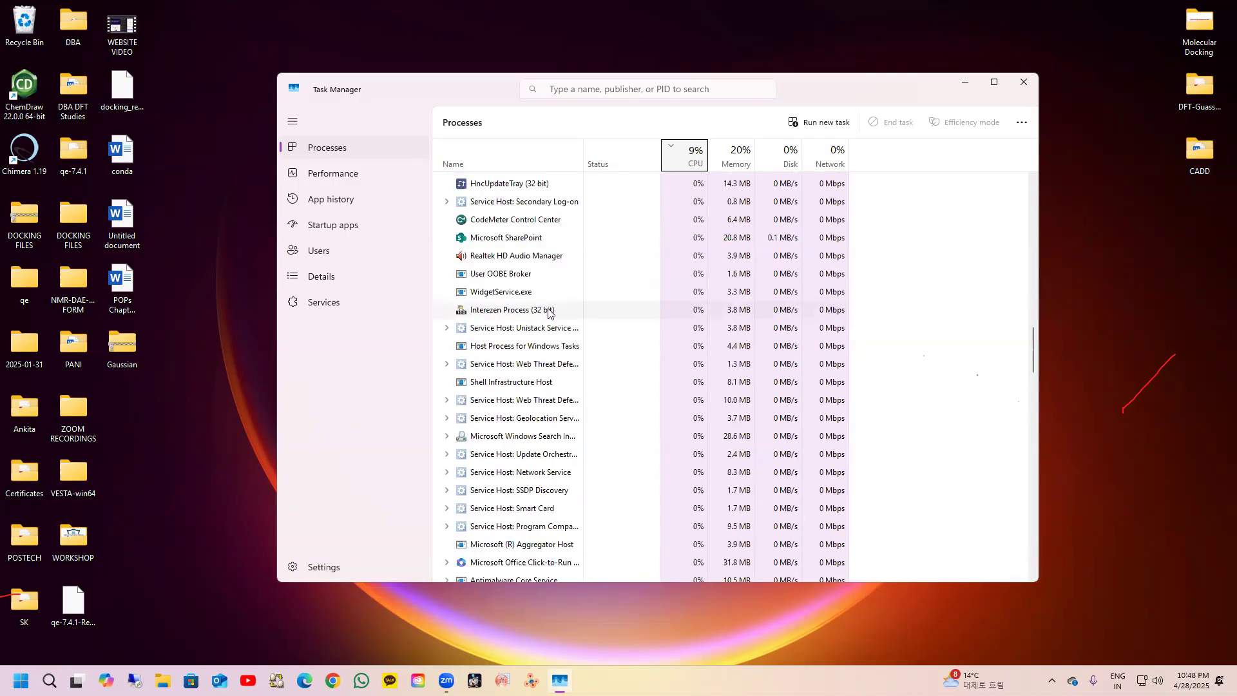
pyautogui.scroll(-10, 550, 314)
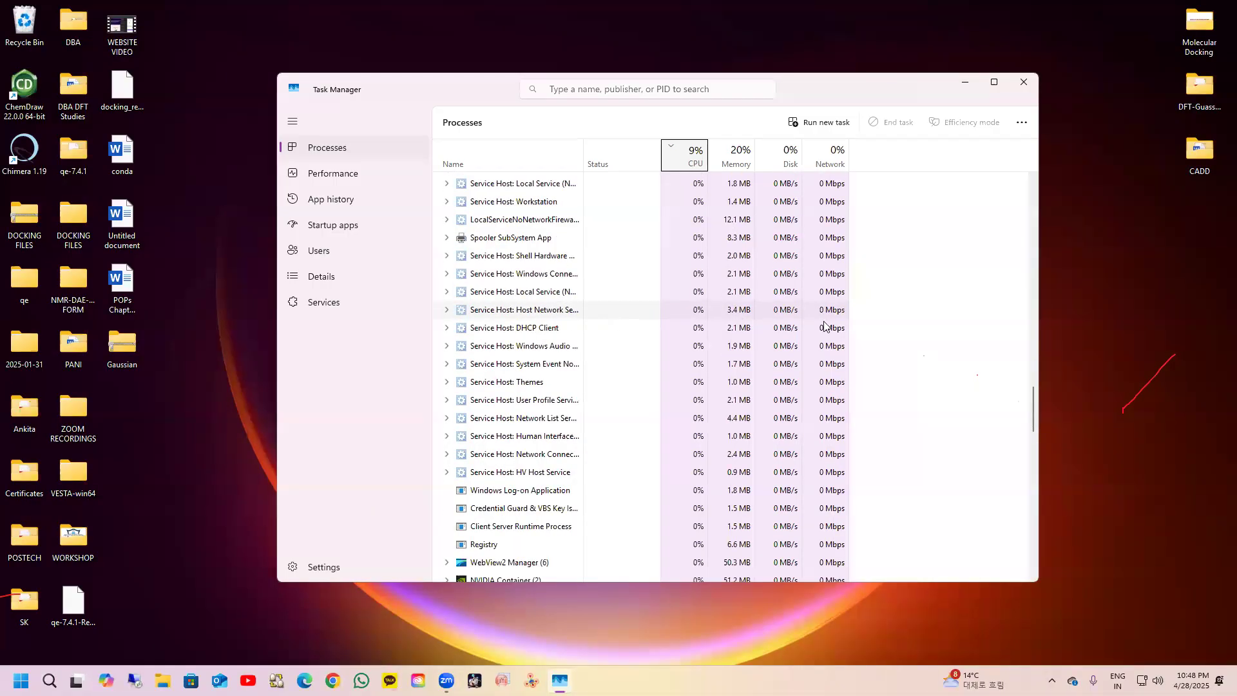
pyautogui.moveTo(1035, 409); pyautogui.dragTo(998, 179)
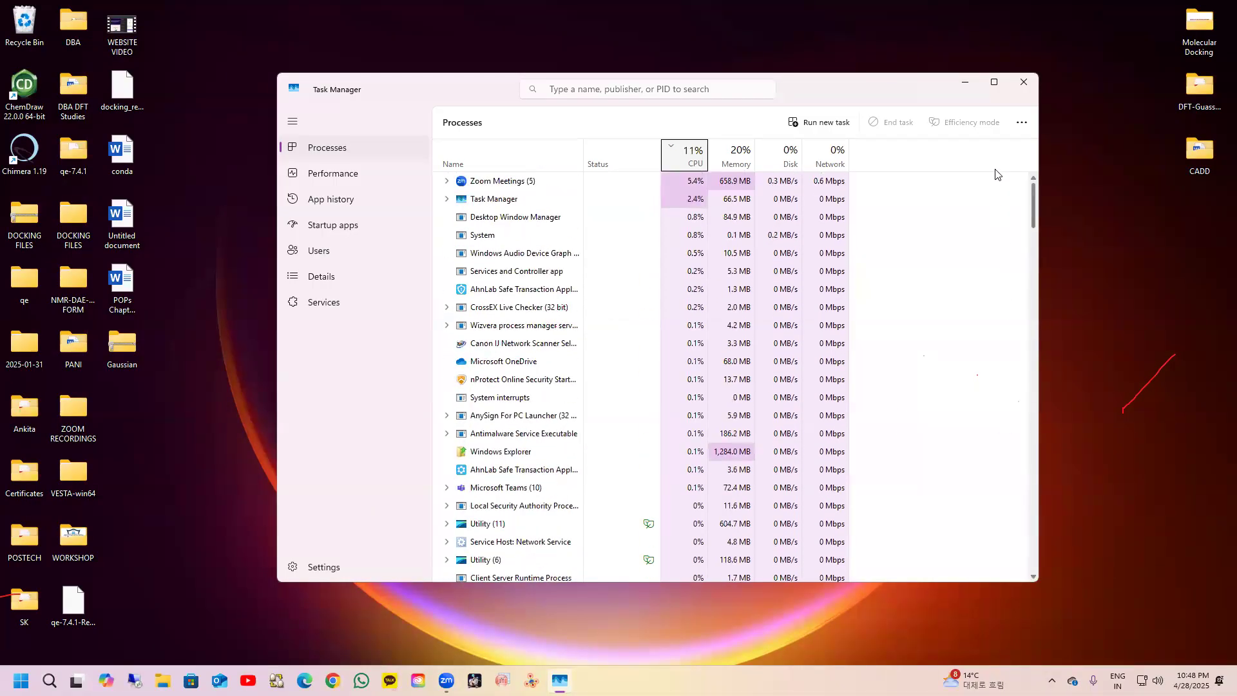
pyautogui.click(335, 172)
pyautogui.click(327, 149)
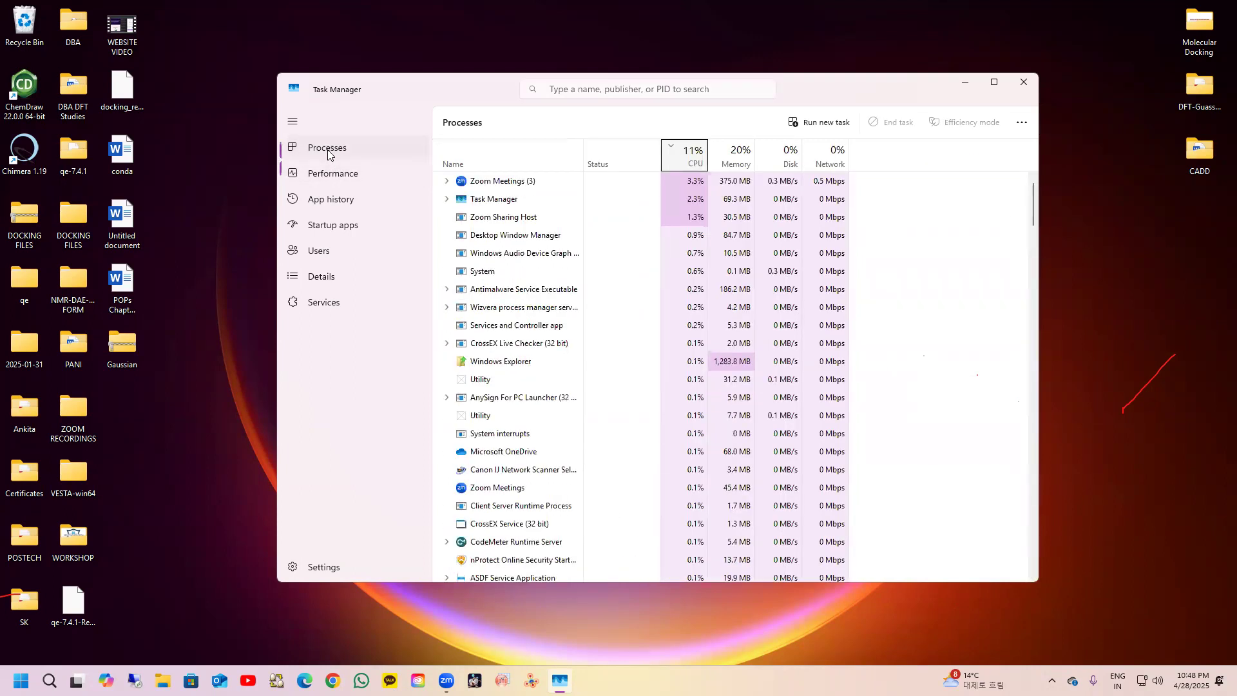
pyautogui.click(1021, 123)
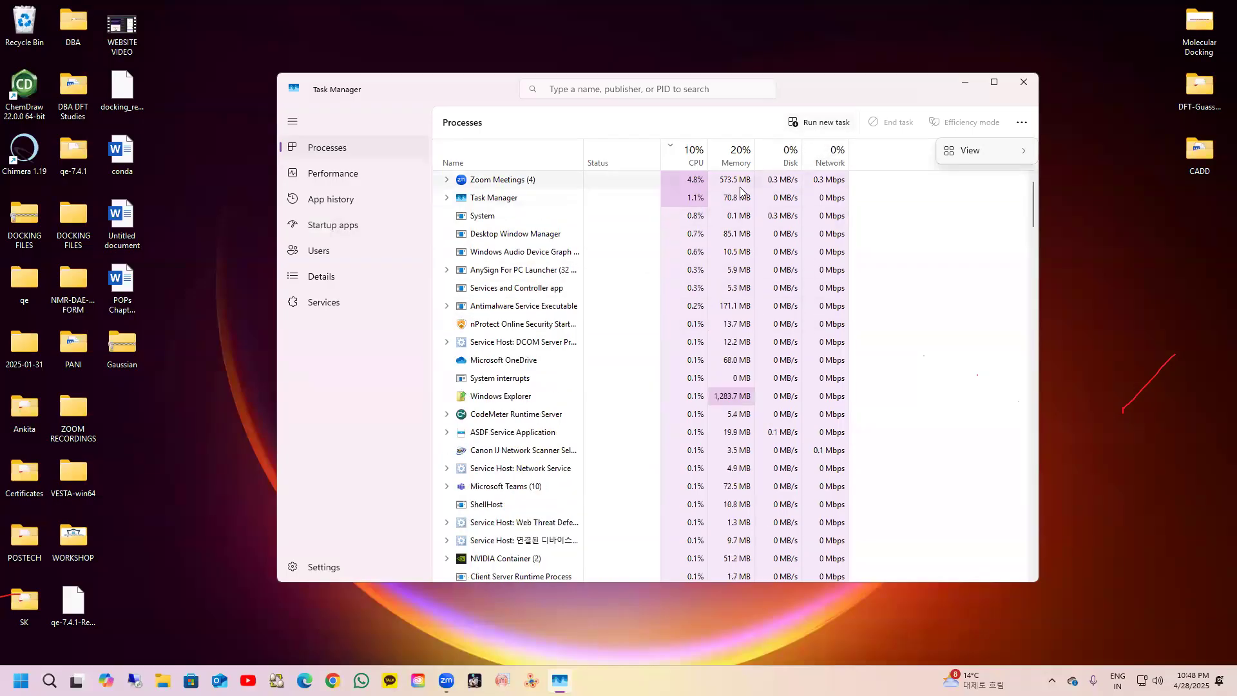
pyautogui.scroll(-1, 651, 250)
pyautogui.scroll(-5, 649, 249)
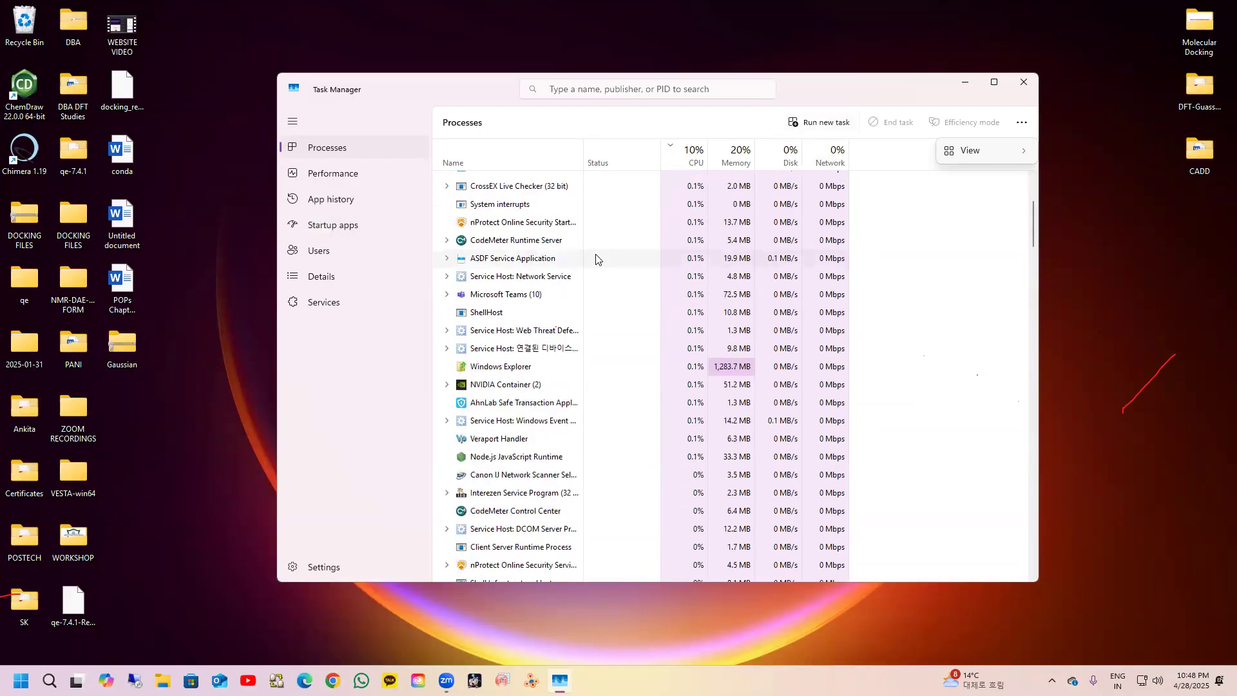
pyautogui.scroll(-3, 519, 320)
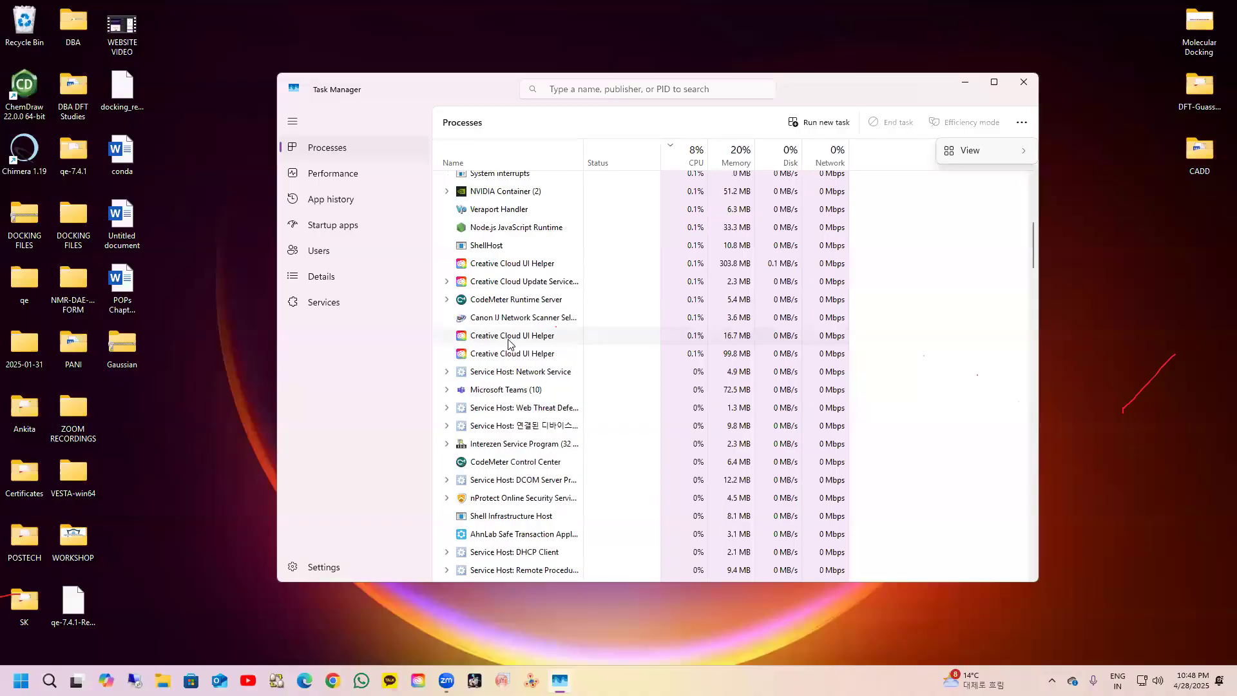
pyautogui.scroll(-2, 508, 343)
pyautogui.scroll(8, 509, 343)
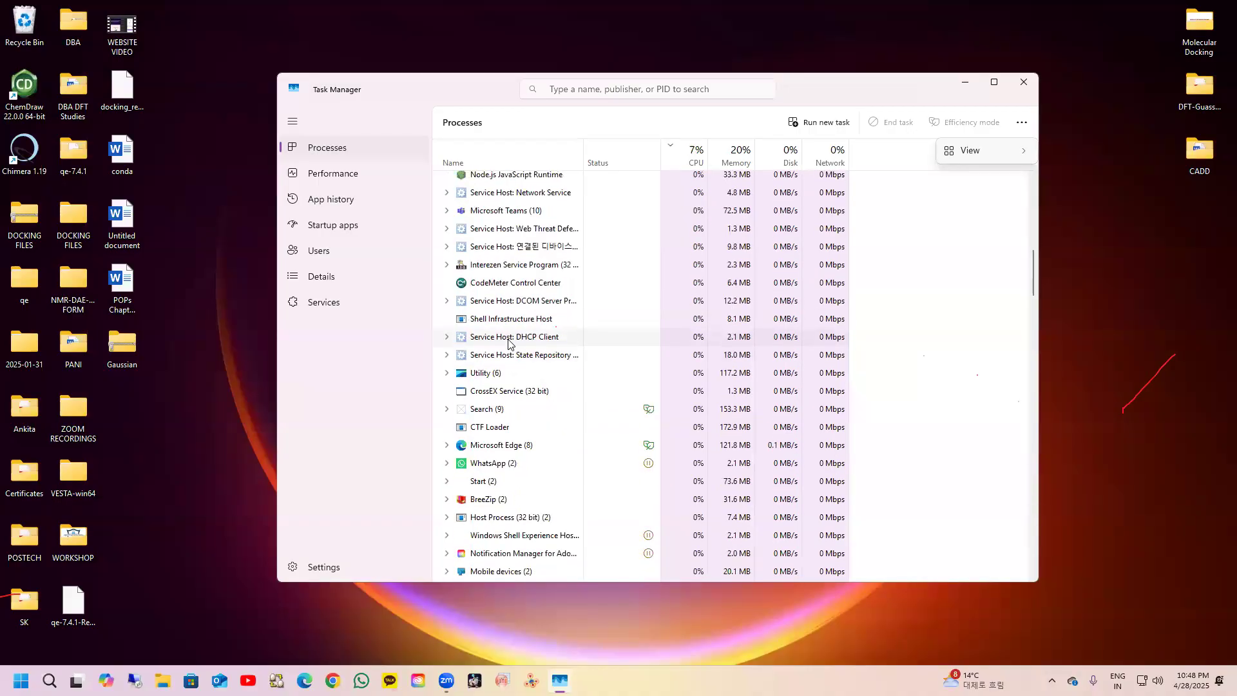
pyautogui.scroll(1, 509, 341)
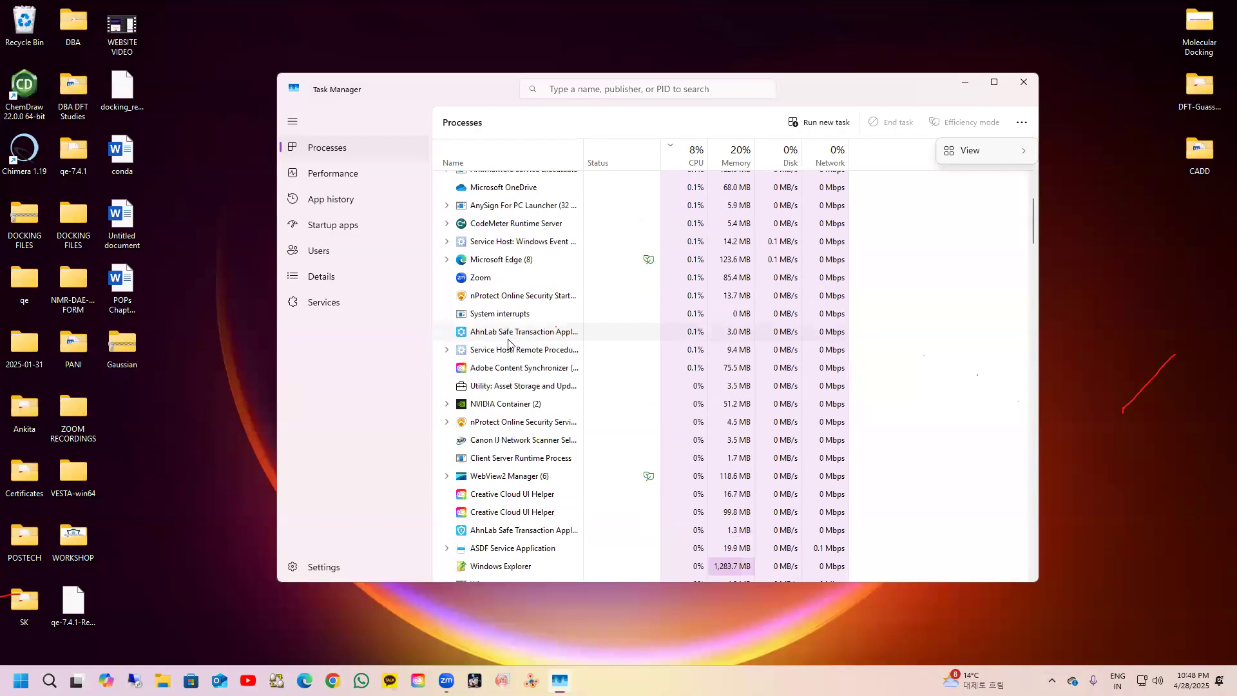
pyautogui.moveTo(1033, 226); pyautogui.dragTo(1029, 202)
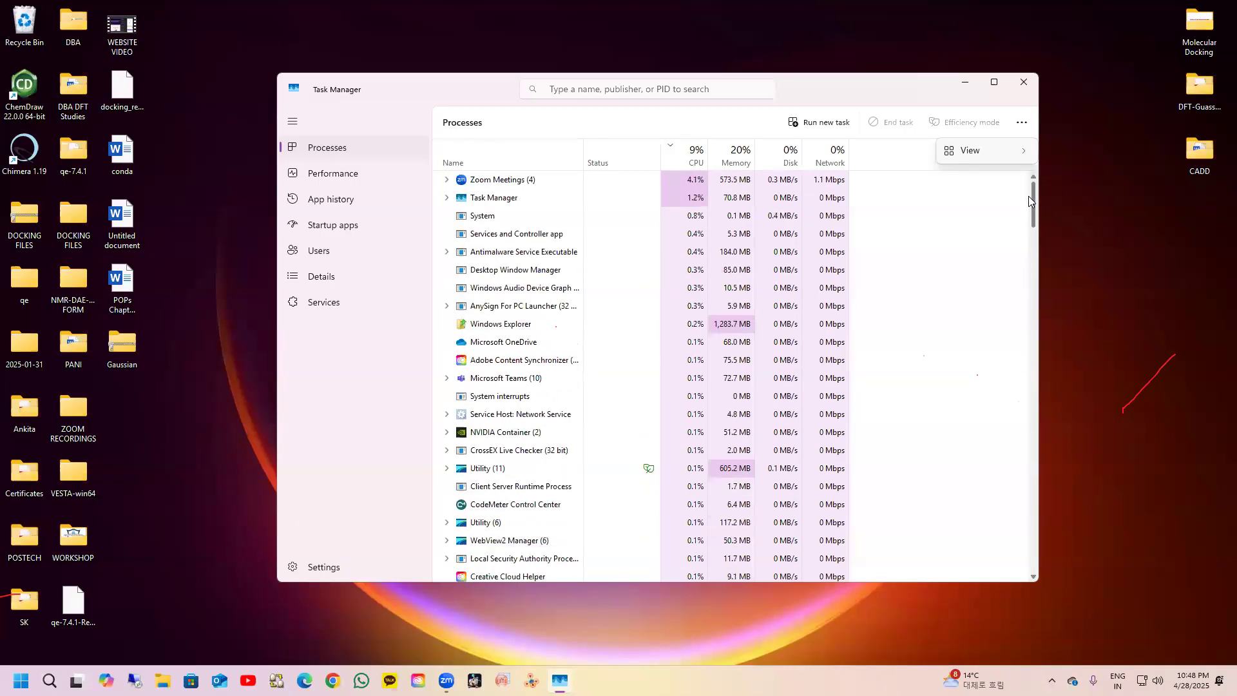
# Step: End the SCJobManGUI (Version 1.1.15) task and close Task Manager
pyautogui.scroll(-5, 1028, 207)
pyautogui.moveTo(1031, 266); pyautogui.dragTo(1025, 458)
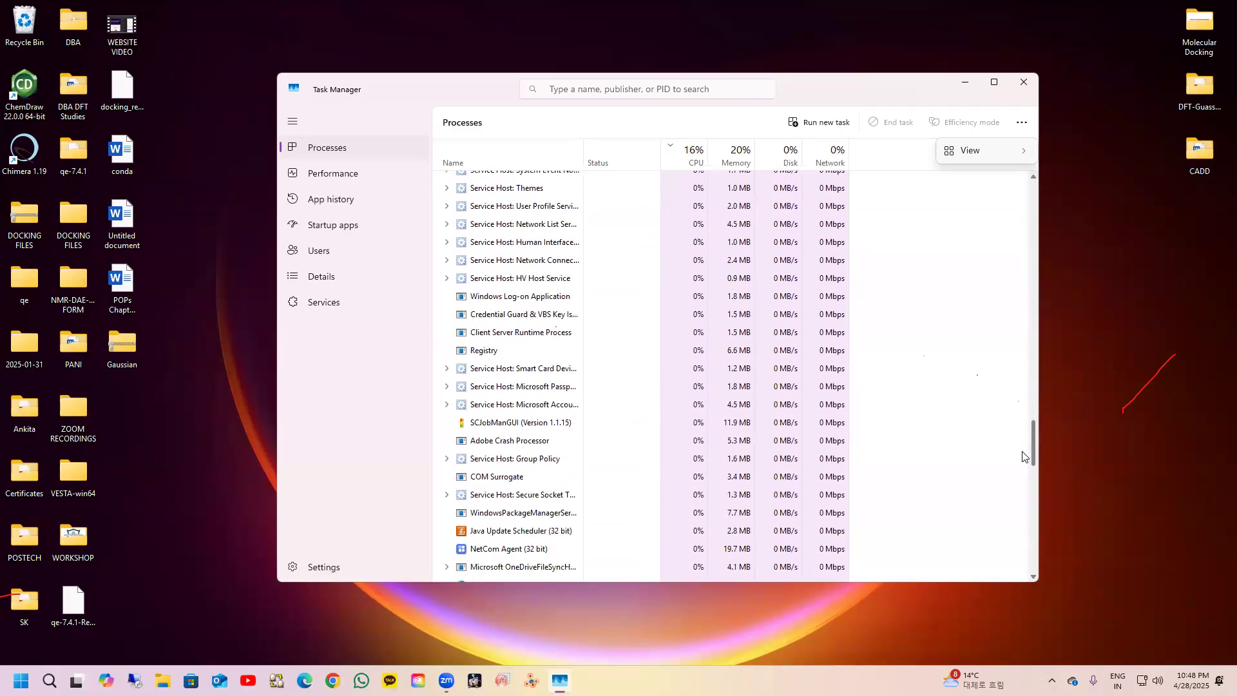
pyautogui.rightClick(516, 427)
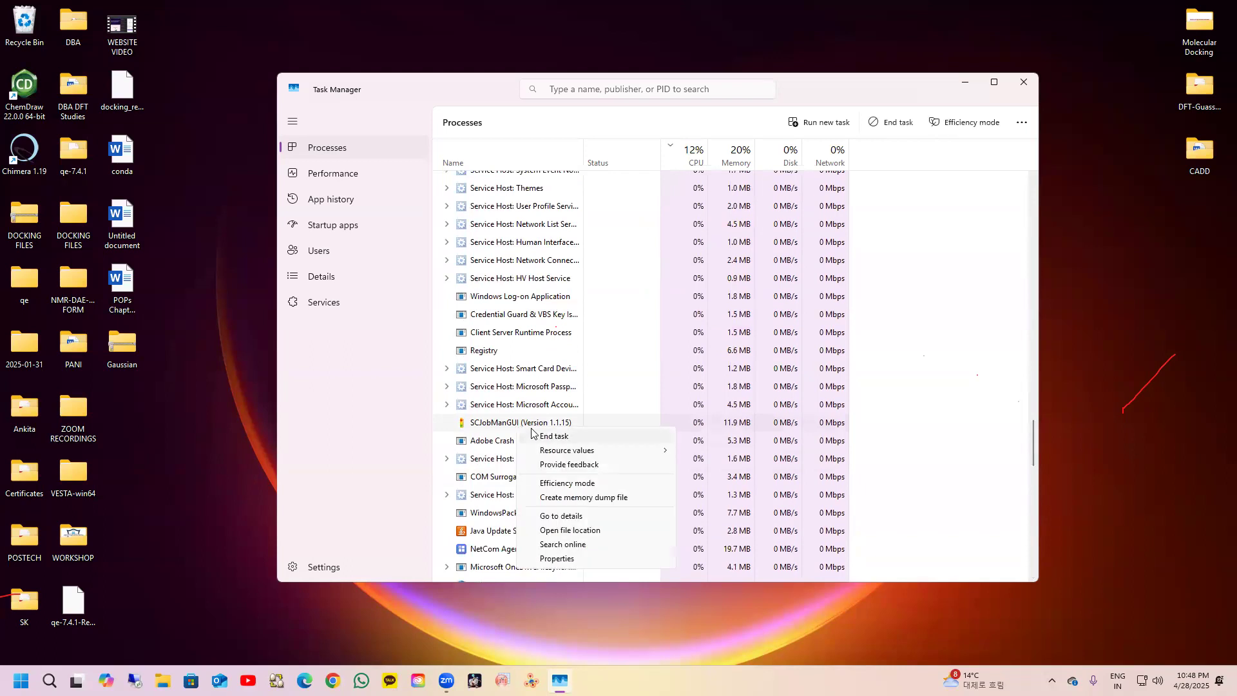
pyautogui.click(552, 437)
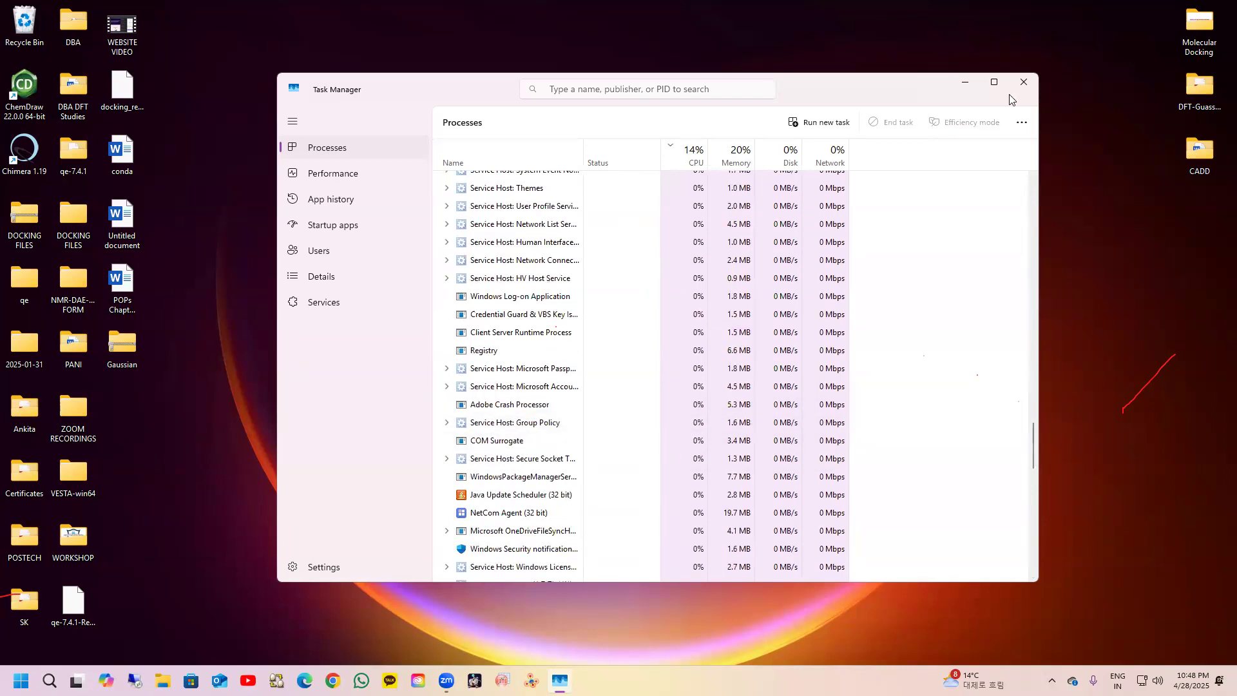
pyautogui.click(1024, 82)
pyautogui.rightClick(595, 226)
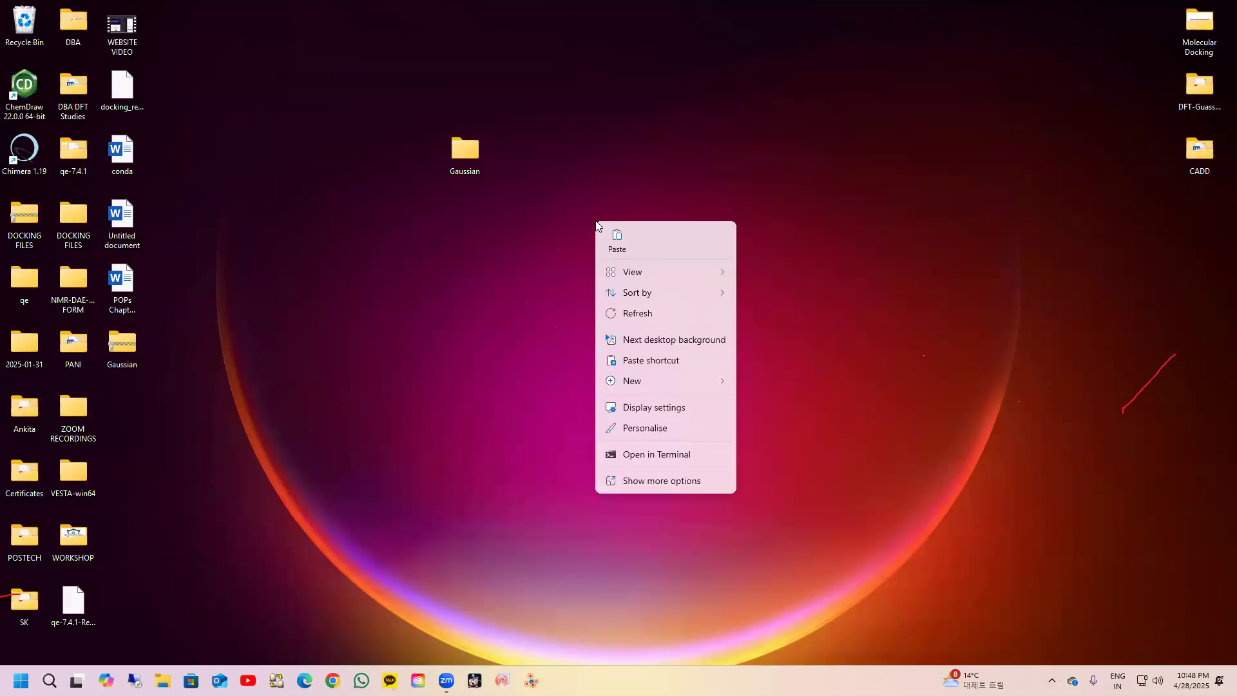
pyautogui.click(635, 314)
pyautogui.rightClick(597, 187)
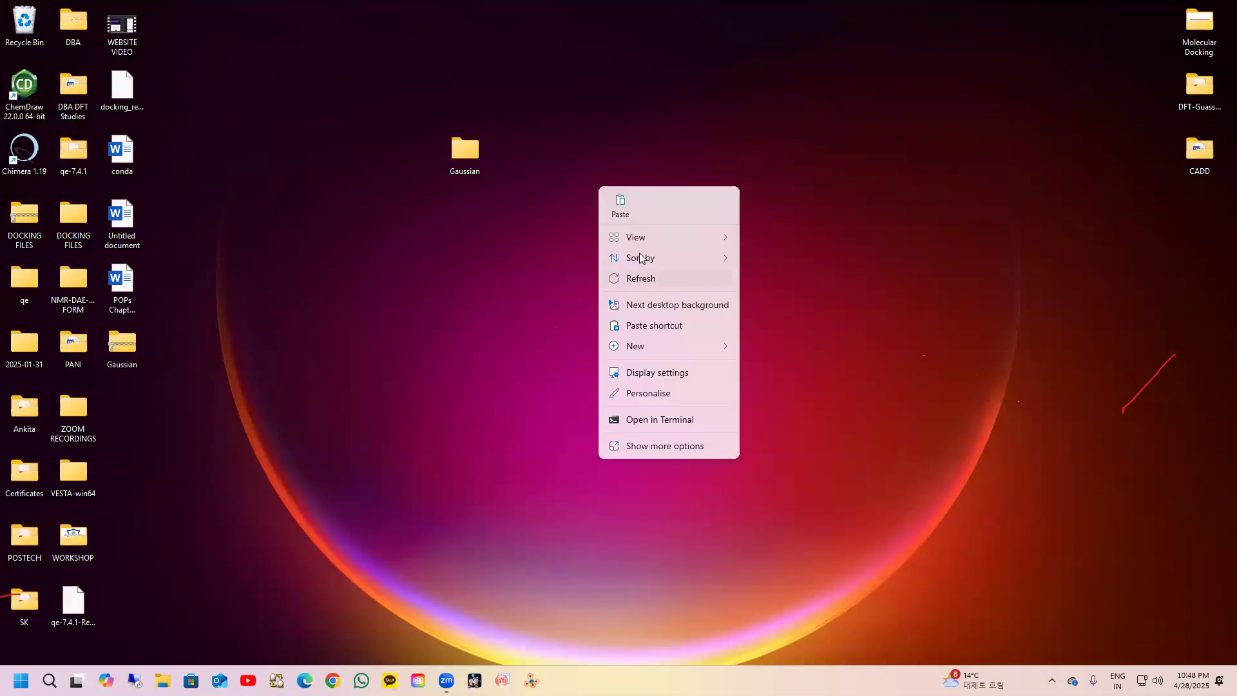
pyautogui.click(644, 277)
# Step: Delete the g16w folder from the Windows (C:) drive in File Explorer and close the window
pyautogui.click(163, 681)
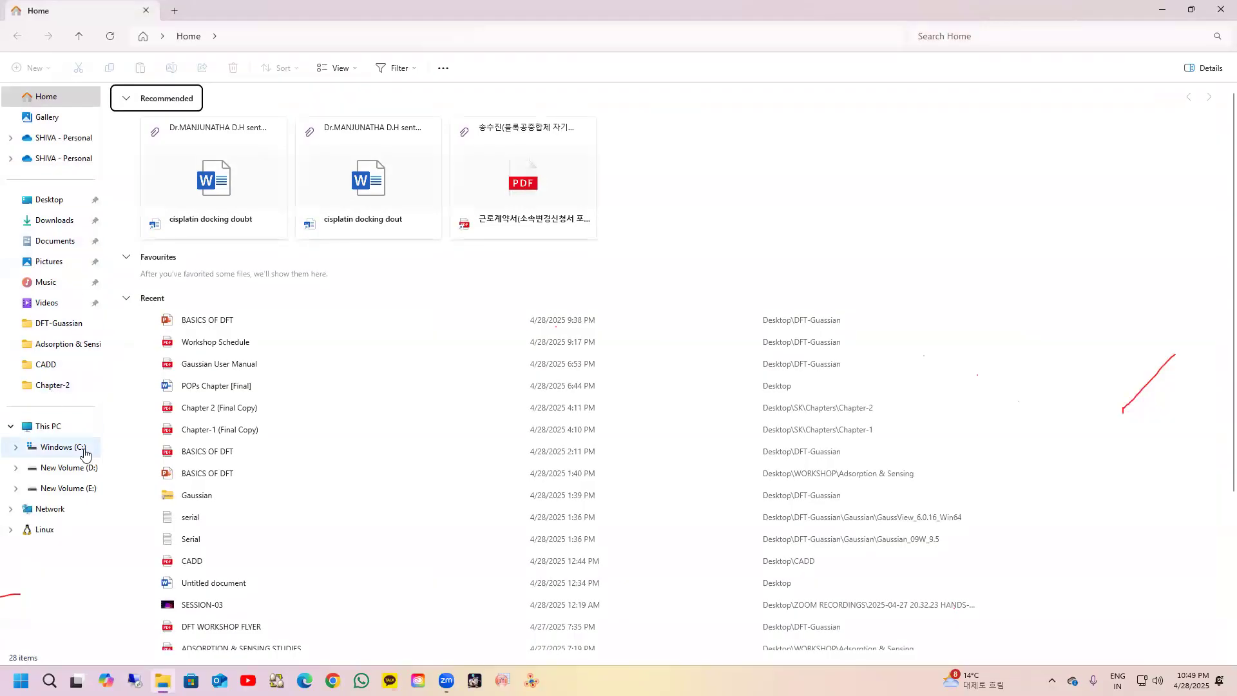
pyautogui.click(64, 449)
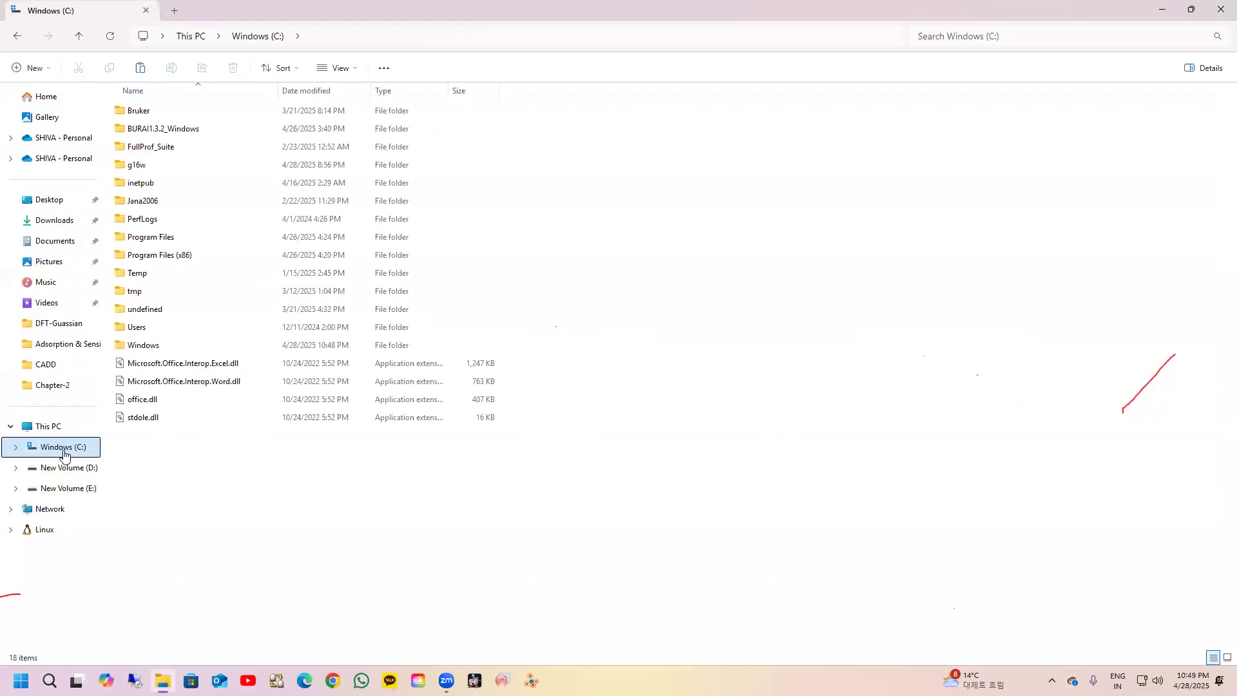
pyautogui.click(158, 169)
pyautogui.press('Delete')
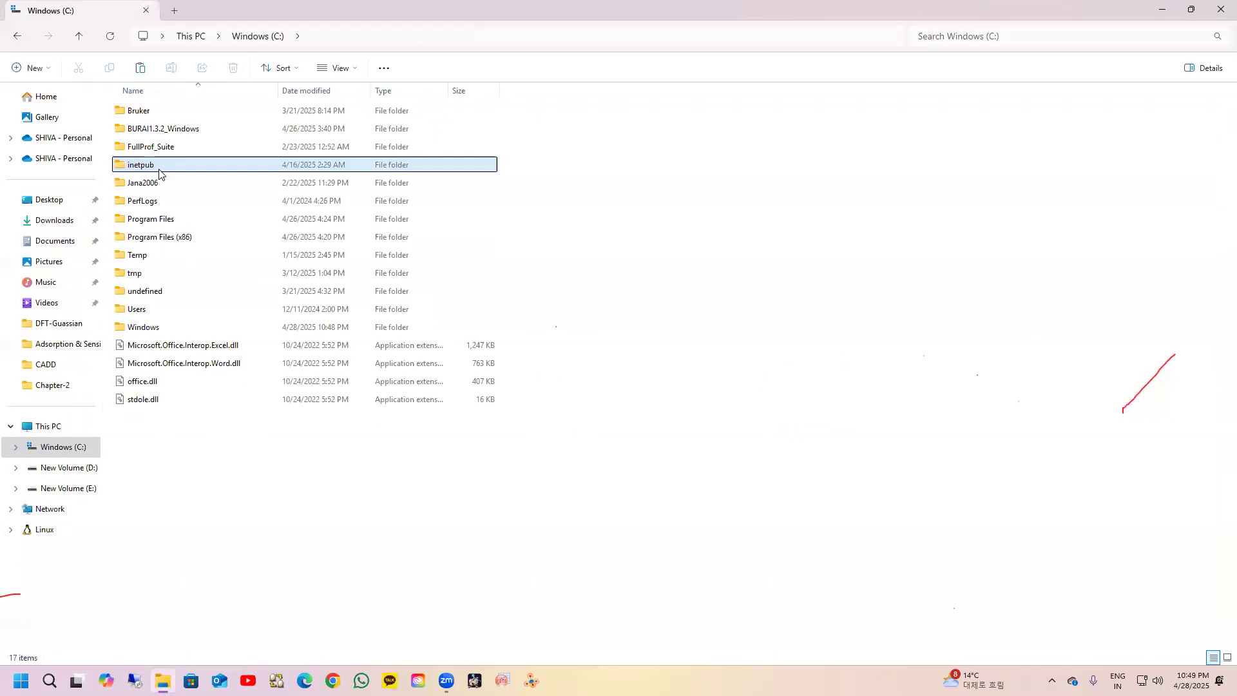
pyautogui.click(1222, 9)
pyautogui.rightClick(679, 100)
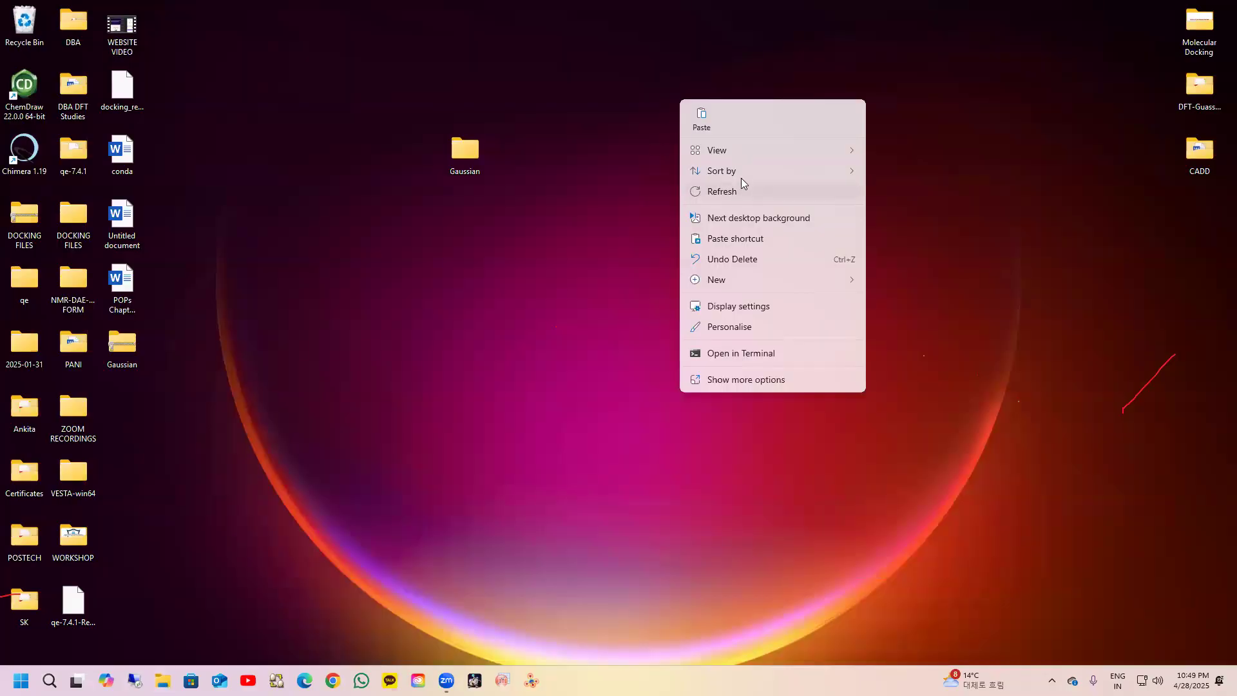
pyautogui.click(723, 190)
pyautogui.rightClick(663, 118)
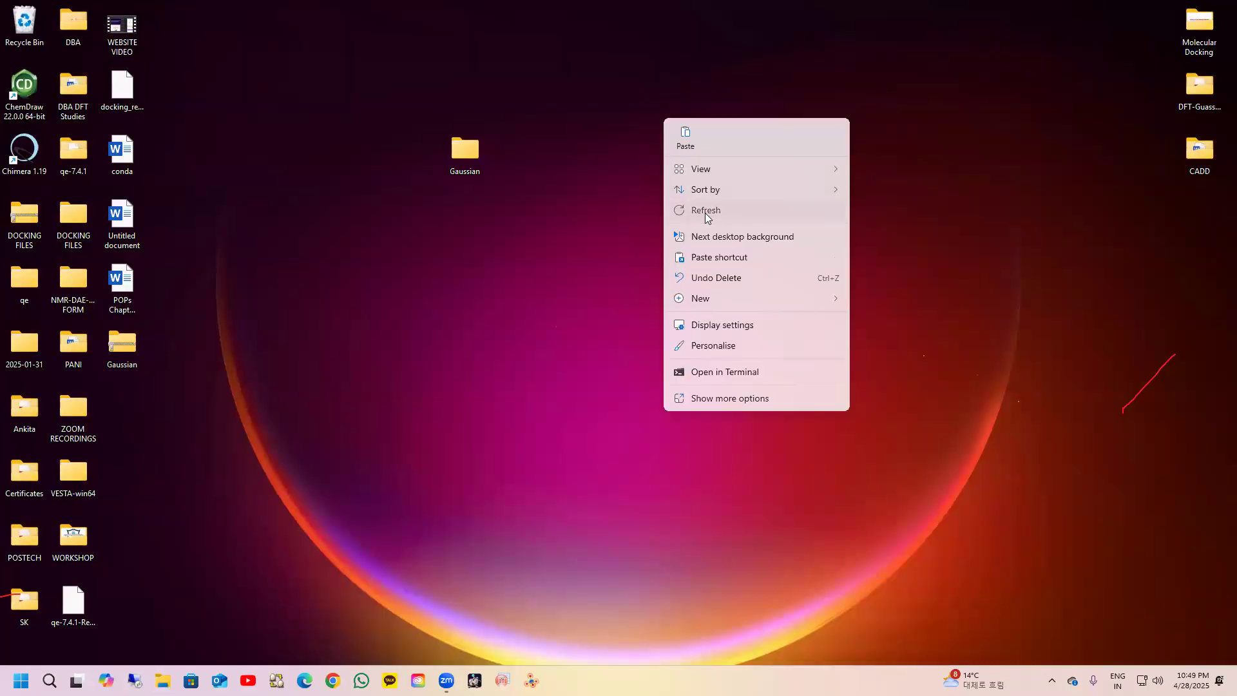
pyautogui.click(705, 211)
pyautogui.rightClick(671, 183)
pyautogui.click(709, 264)
pyautogui.rightClick(626, 182)
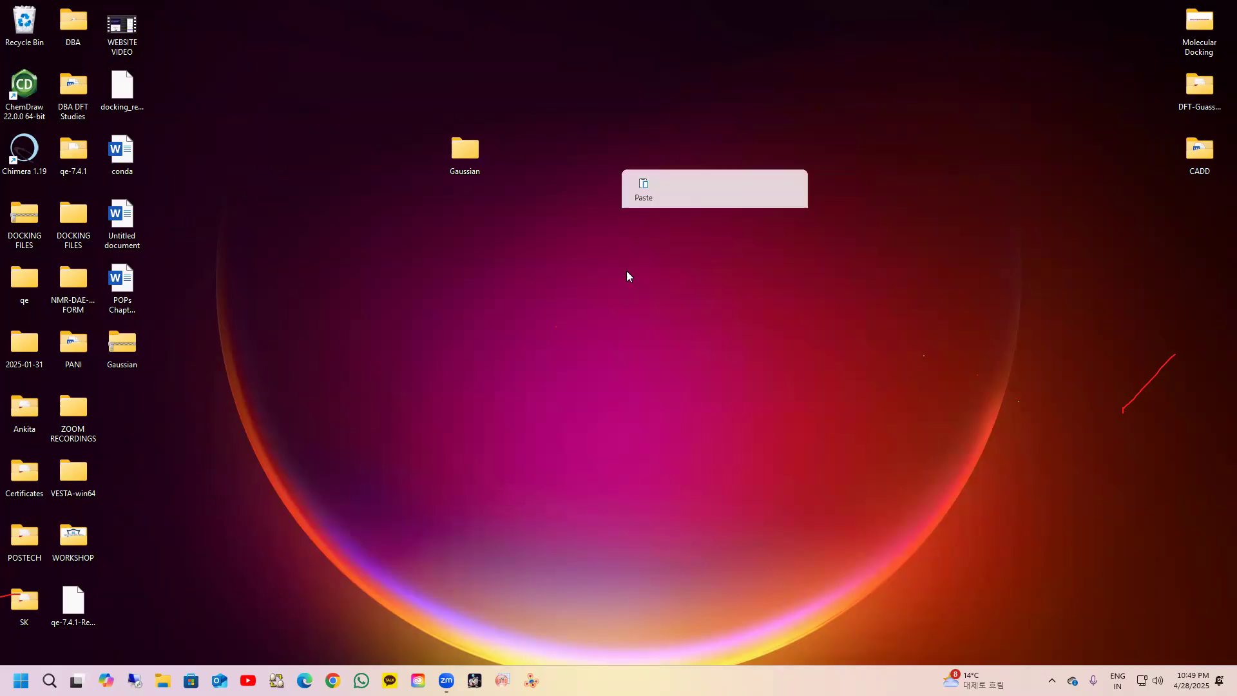
pyautogui.click(663, 263)
# Step: Run the GaussView_6.0.16_win64 installer from the desktop Gaussian folder's GaussView_6.0.16_Win64 subfolder and minimize the folder window
pyautogui.moveTo(378, 127); pyautogui.dragTo(344, 100)
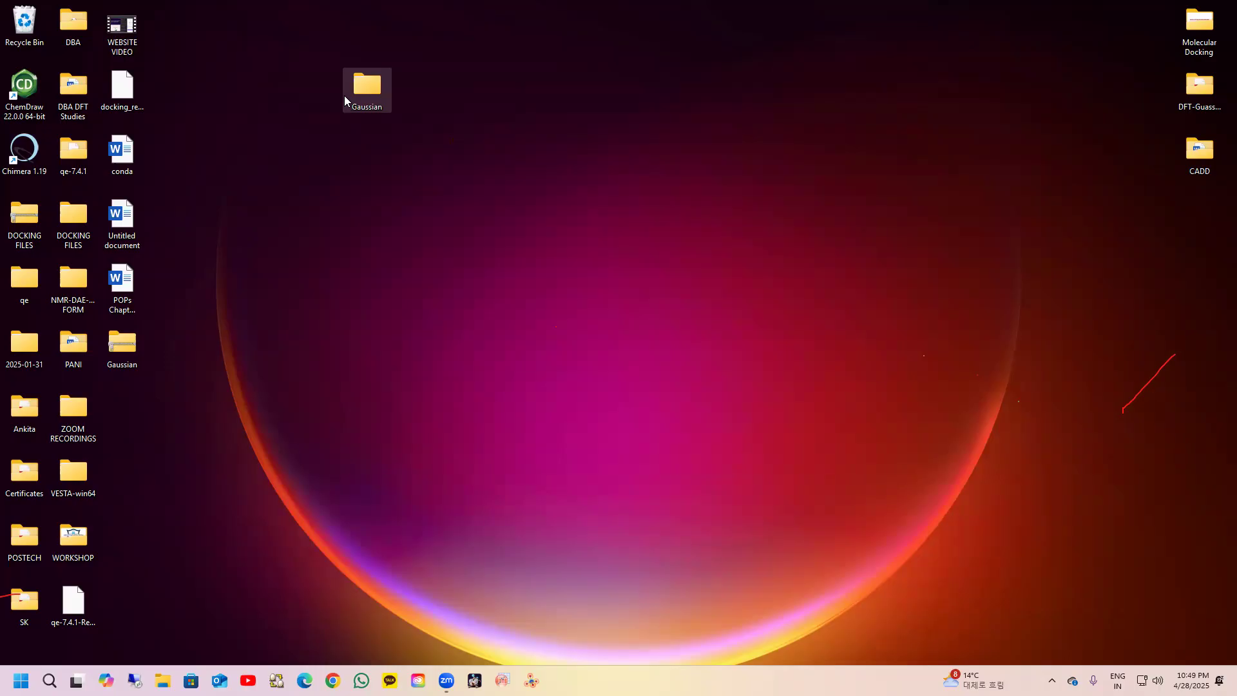
pyautogui.doubleClick(362, 90)
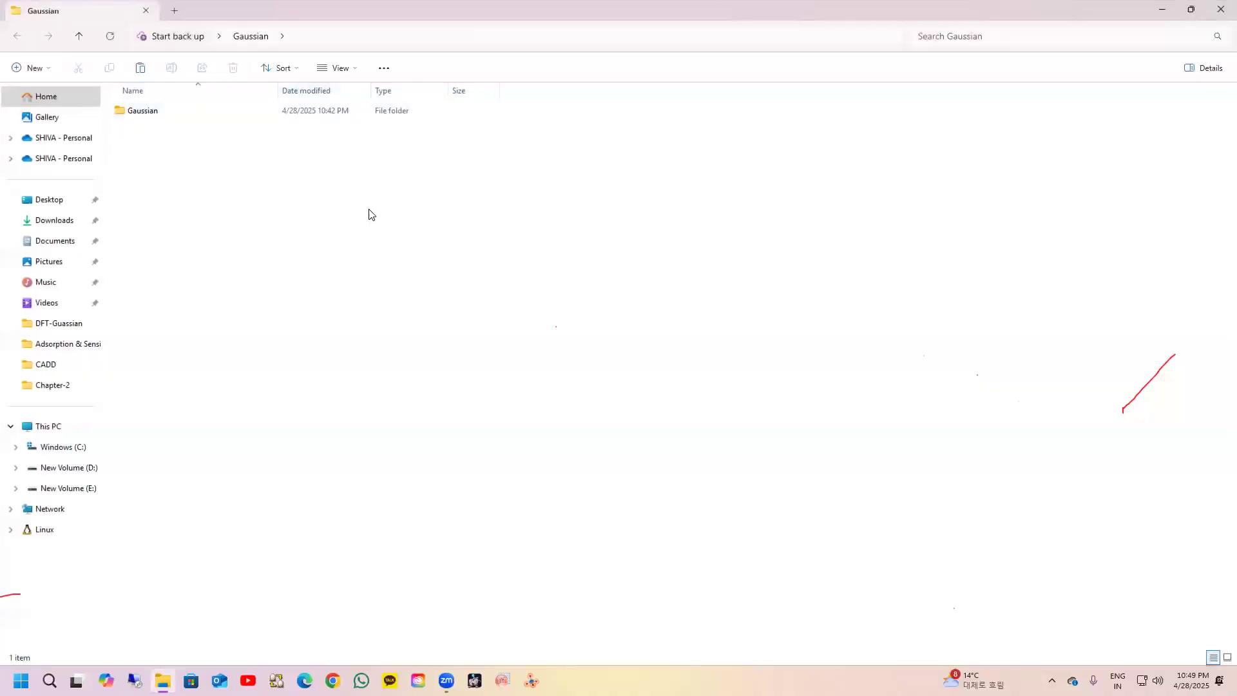
pyautogui.doubleClick(146, 115)
pyautogui.doubleClick(155, 131)
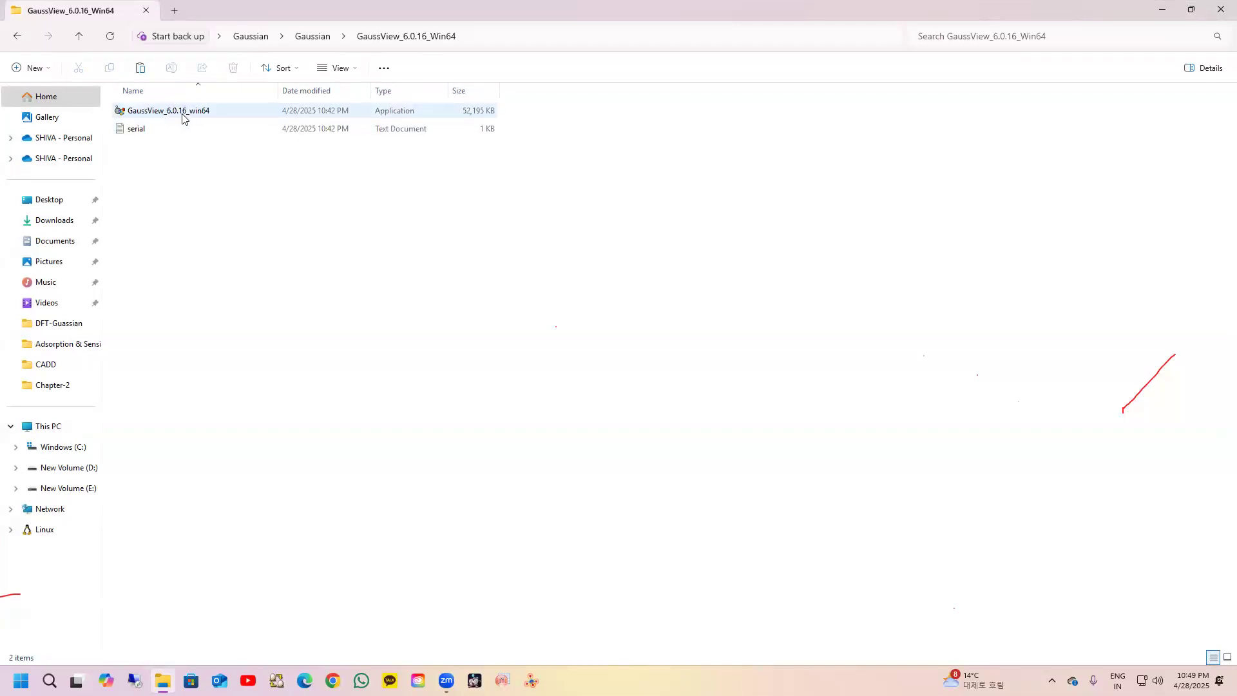
pyautogui.doubleClick(181, 115)
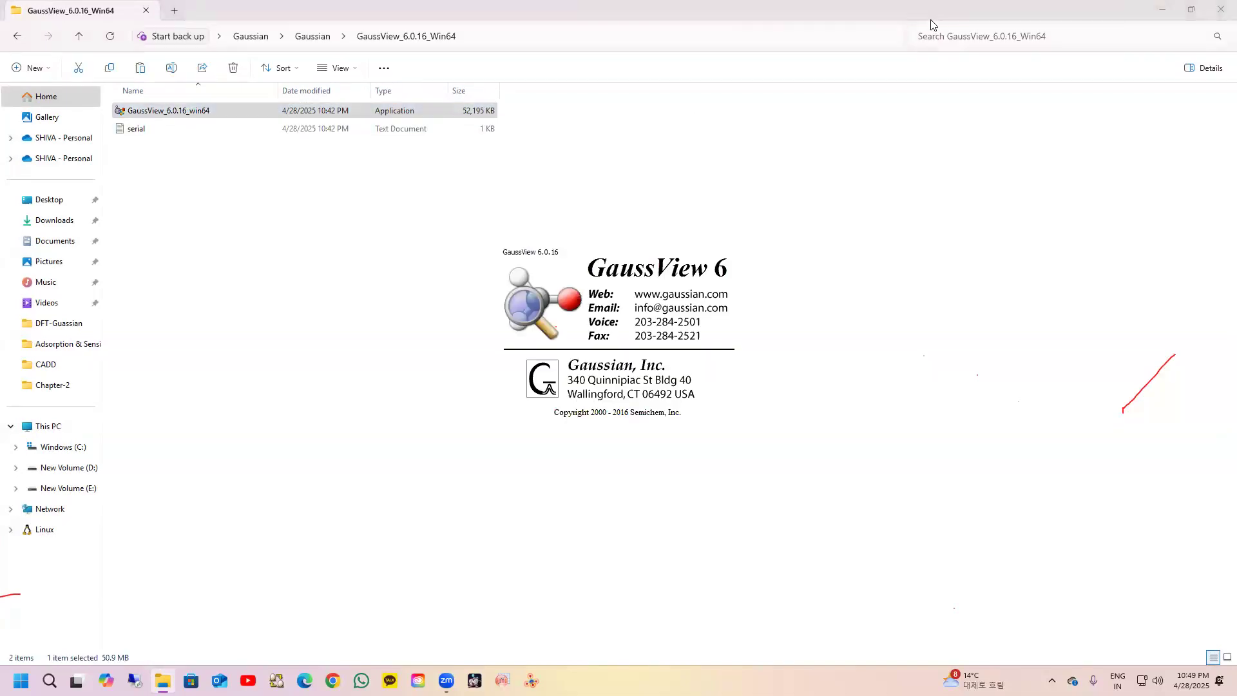
pyautogui.click(1155, 13)
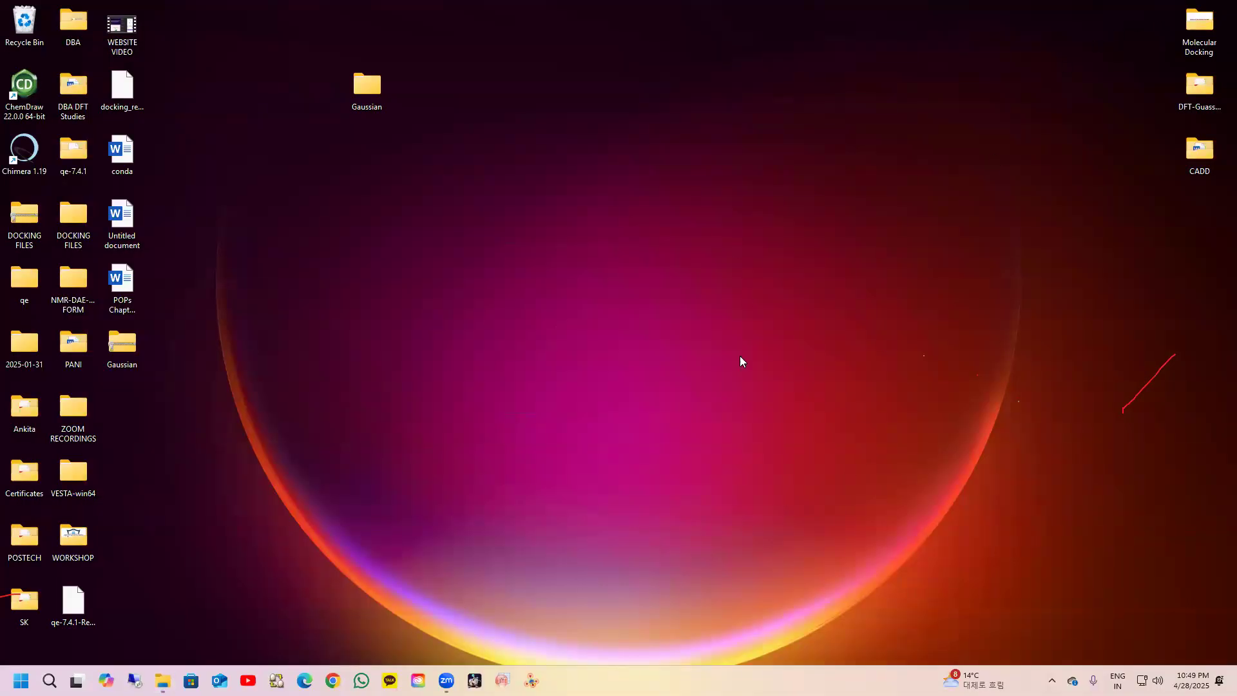
# Step: Move the GaussView 6.0.16 Setup wizard higher on the desktop and advance past the Welcome and Copyrights pages to Registration
pyautogui.moveTo(642, 219); pyautogui.dragTo(701, 151)
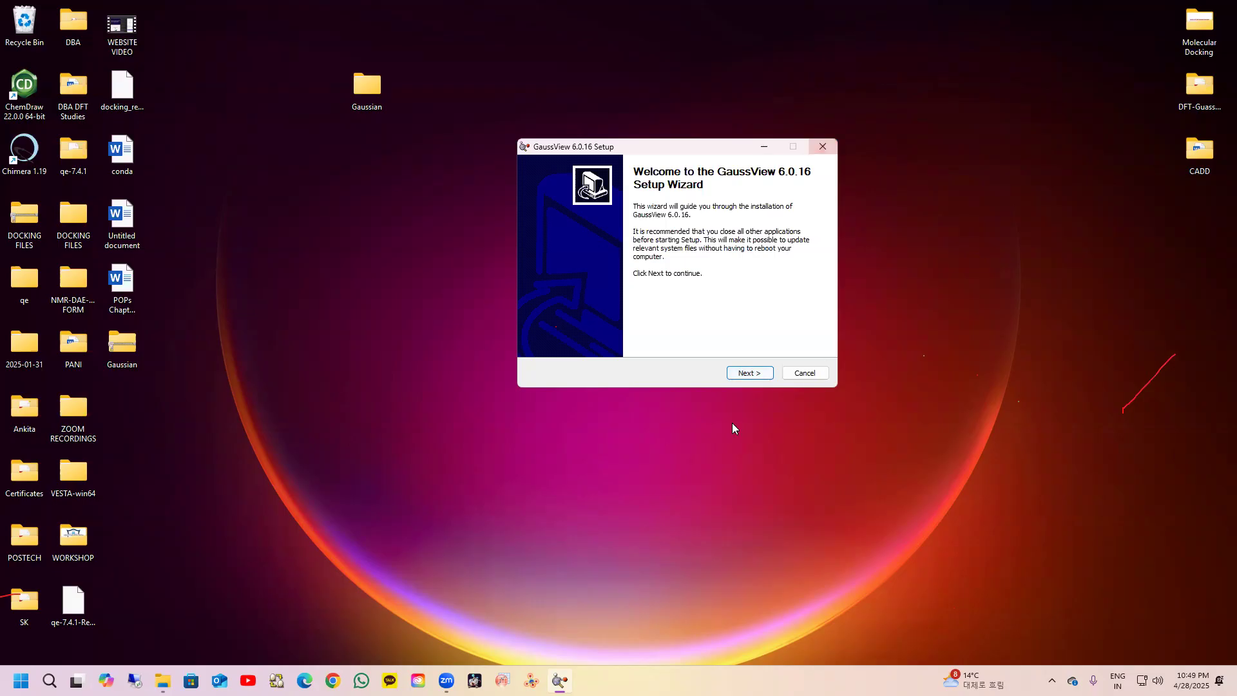
pyautogui.click(750, 374)
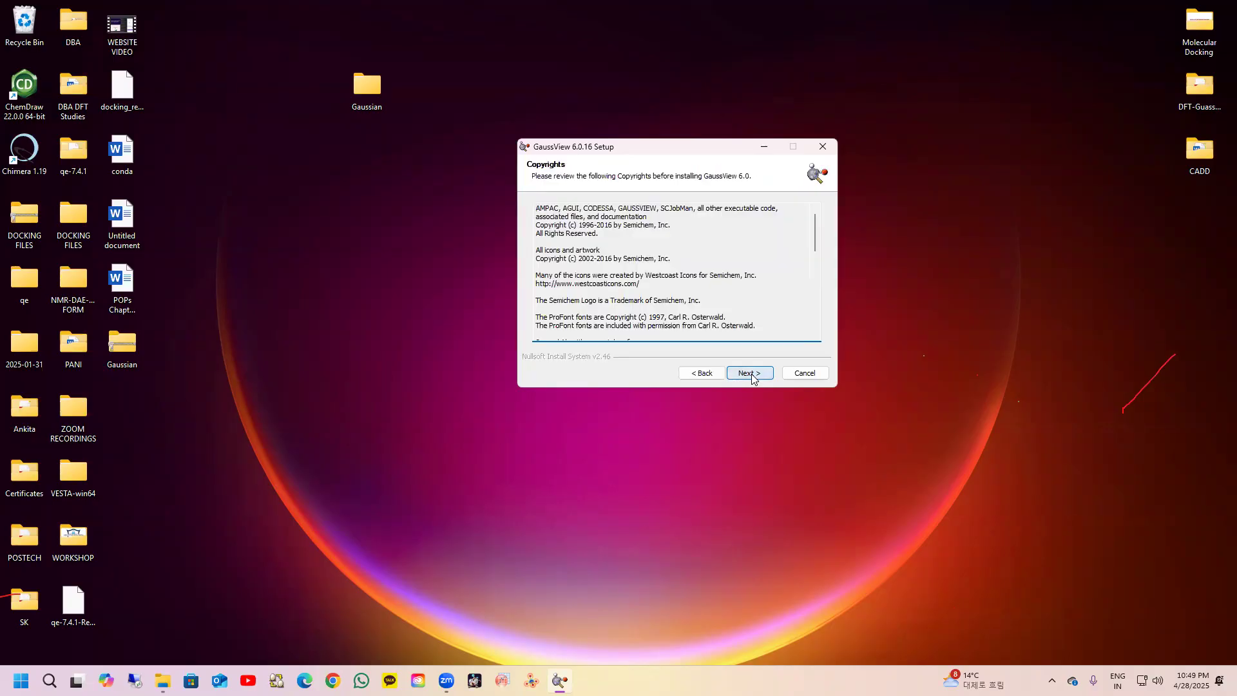
pyautogui.scroll(-3, 719, 297)
pyautogui.scroll(3, 702, 291)
pyautogui.click(749, 374)
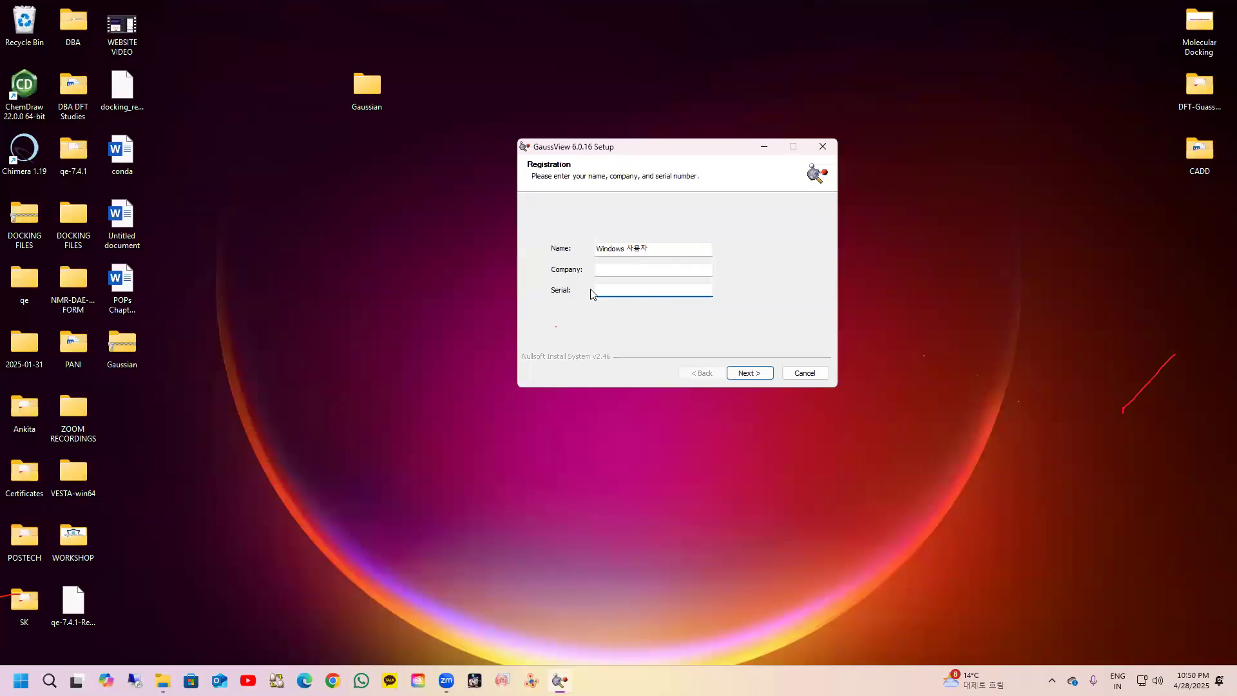
# Step: Copy the serial number from the serial text file in the GaussView_6.0.16_Win64 folder into the Registration page's Serial field and validate it
pyautogui.moveTo(180, 670)
pyautogui.click(192, 609)
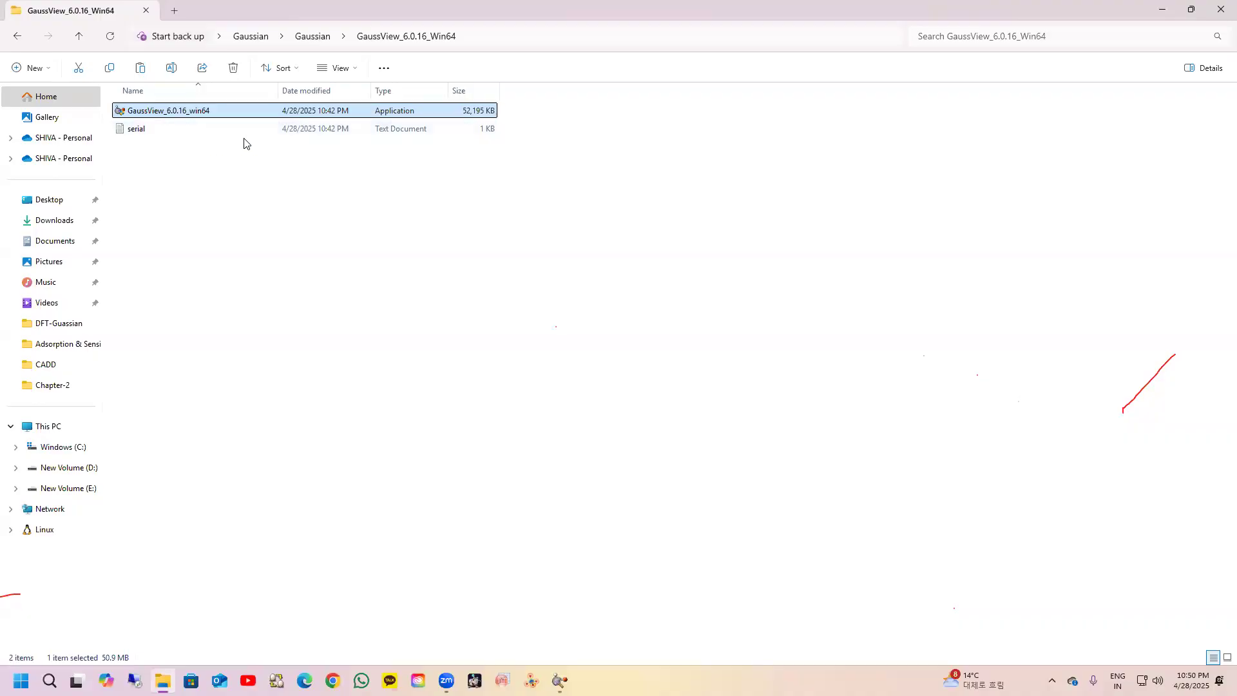
pyautogui.click(213, 130)
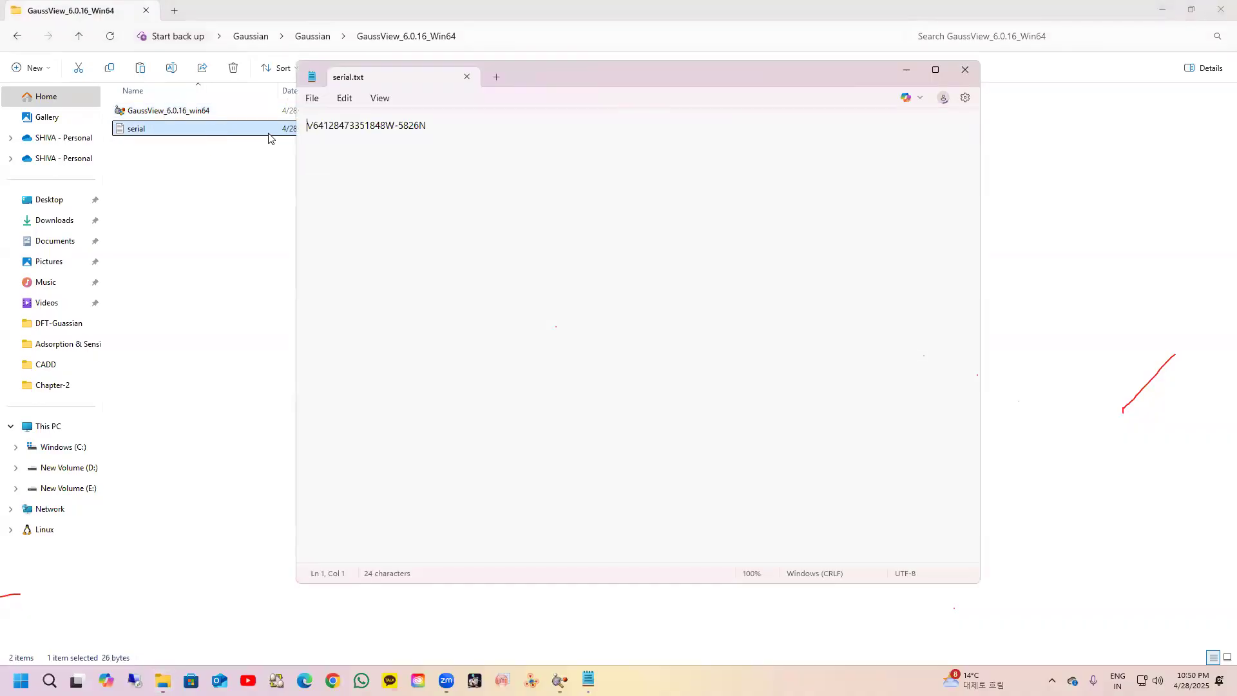
pyautogui.moveTo(307, 125); pyautogui.dragTo(427, 128)
pyautogui.hotkey('ctrl', 'c')
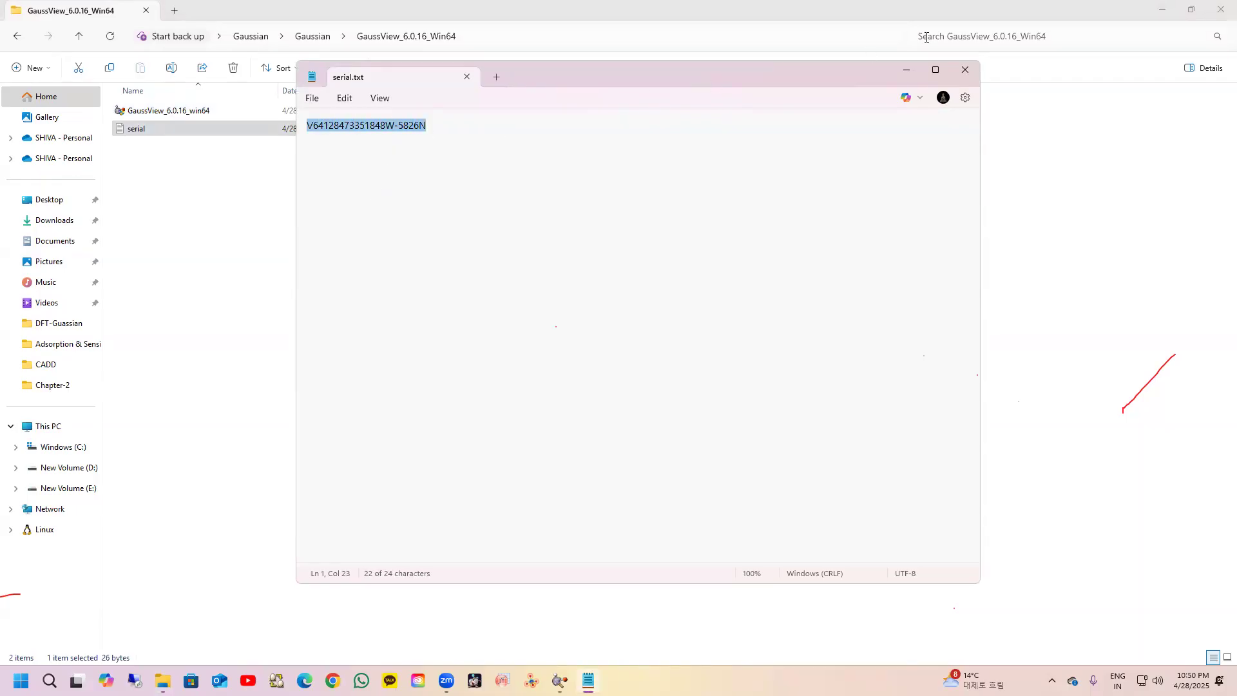
pyautogui.click(906, 69)
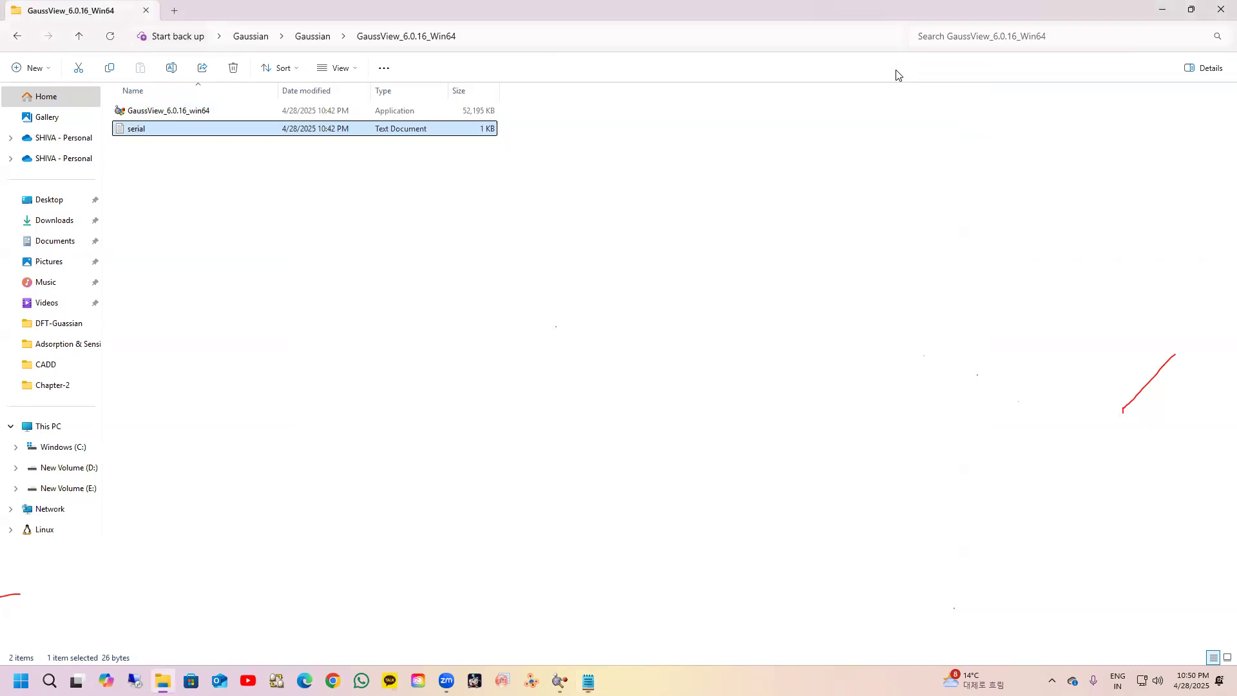
pyautogui.click(1162, 9)
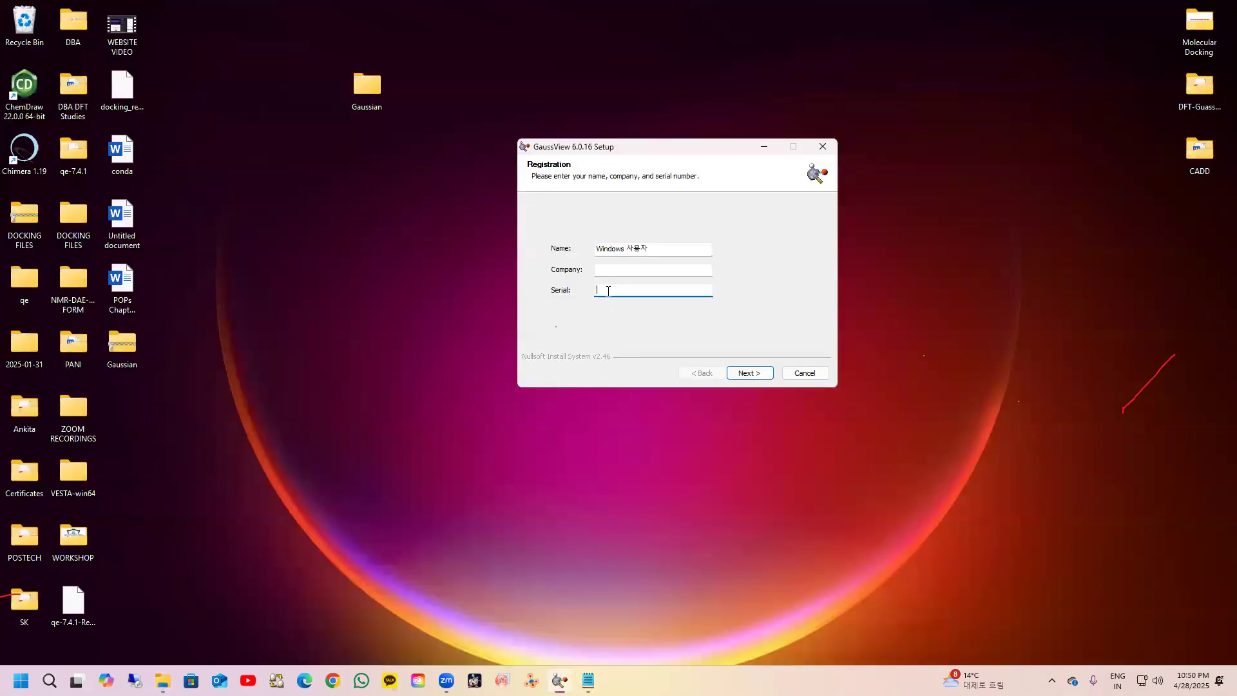
pyautogui.hotkey('ctrl', 'v')
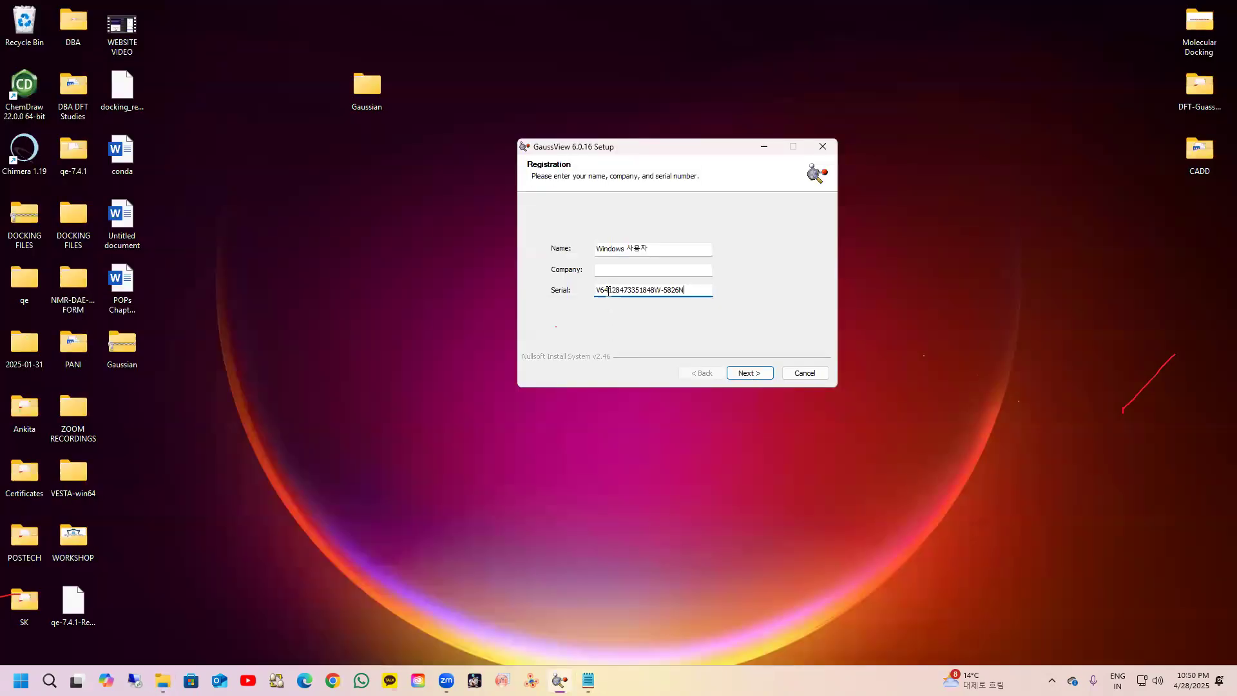
pyautogui.click(750, 374)
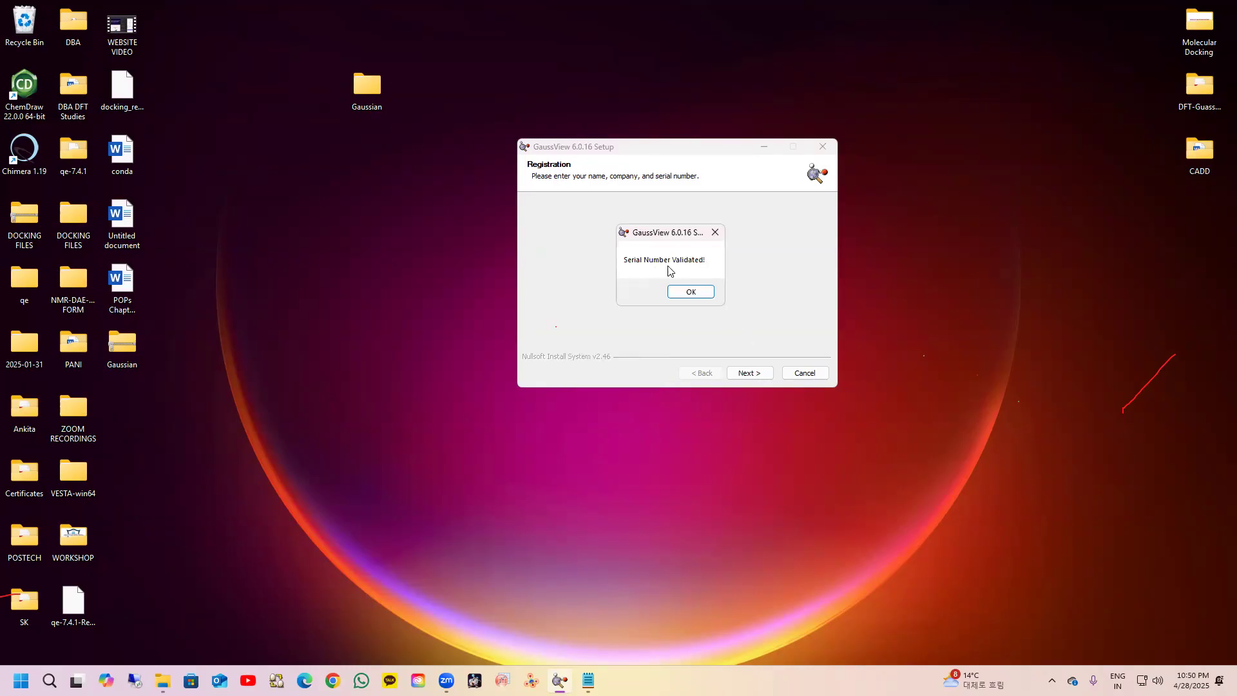
pyautogui.click(691, 292)
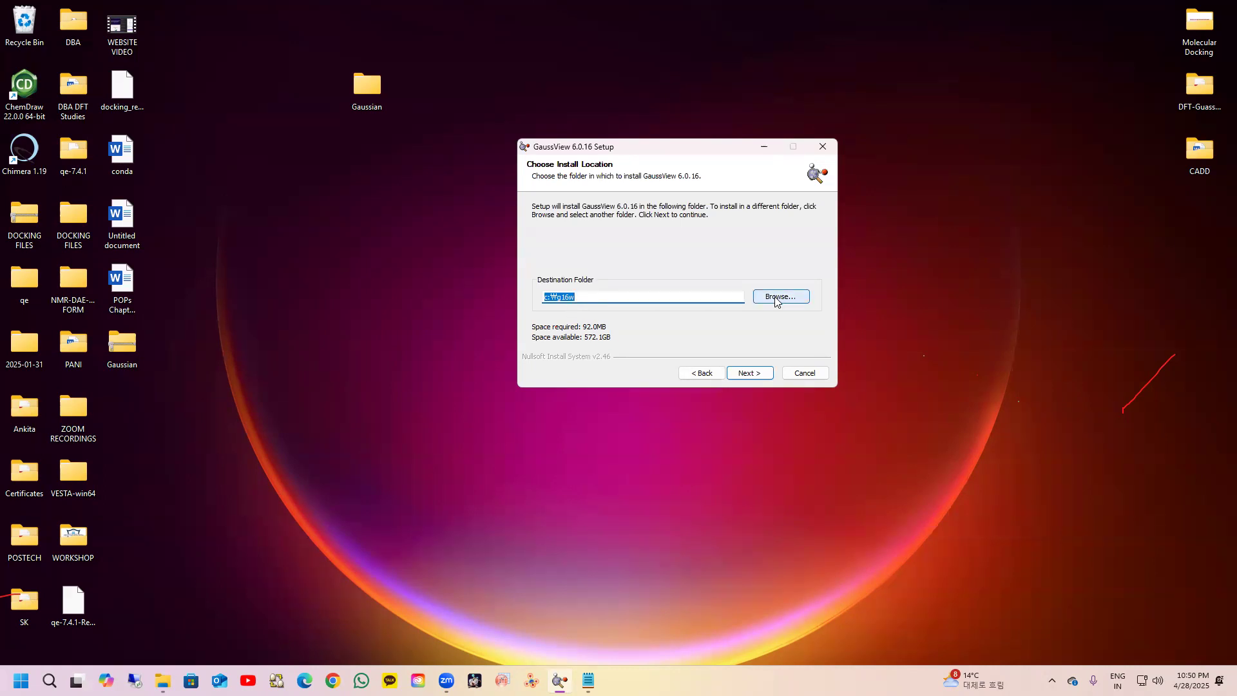
# Step: Accept the g16w destination folder on drive C and keep the Start menu, Desktop and Quick Launch shortcuts
pyautogui.click(748, 375)
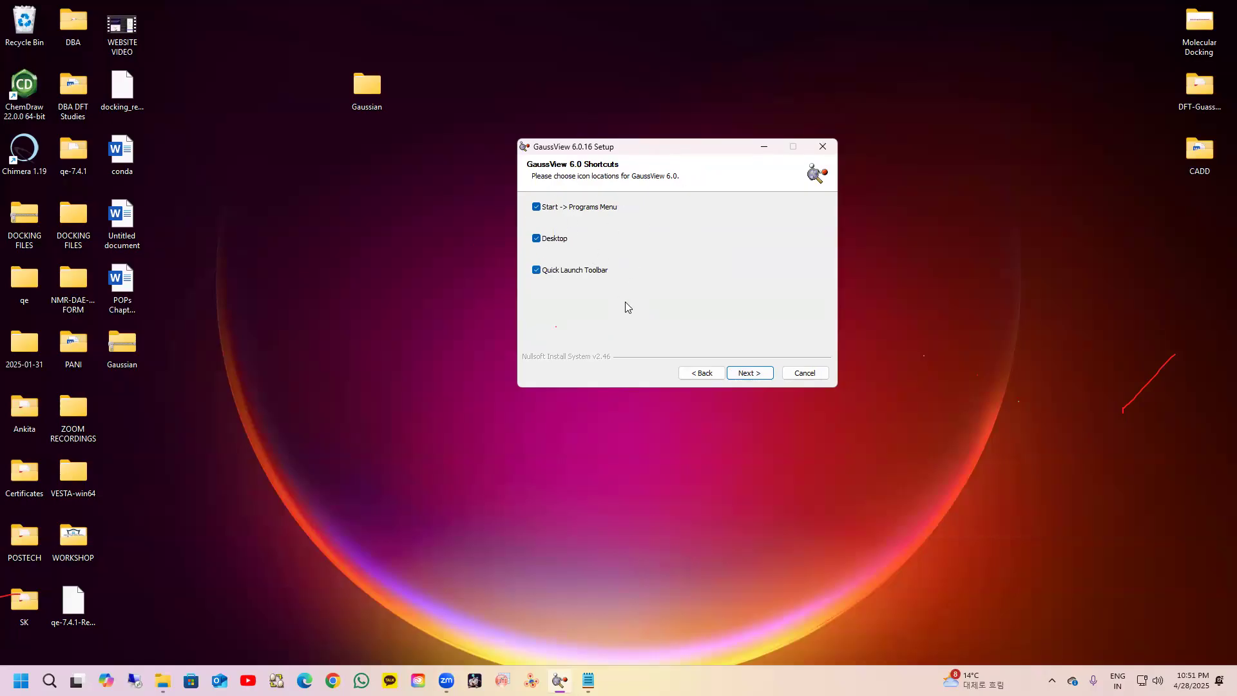
pyautogui.click(751, 374)
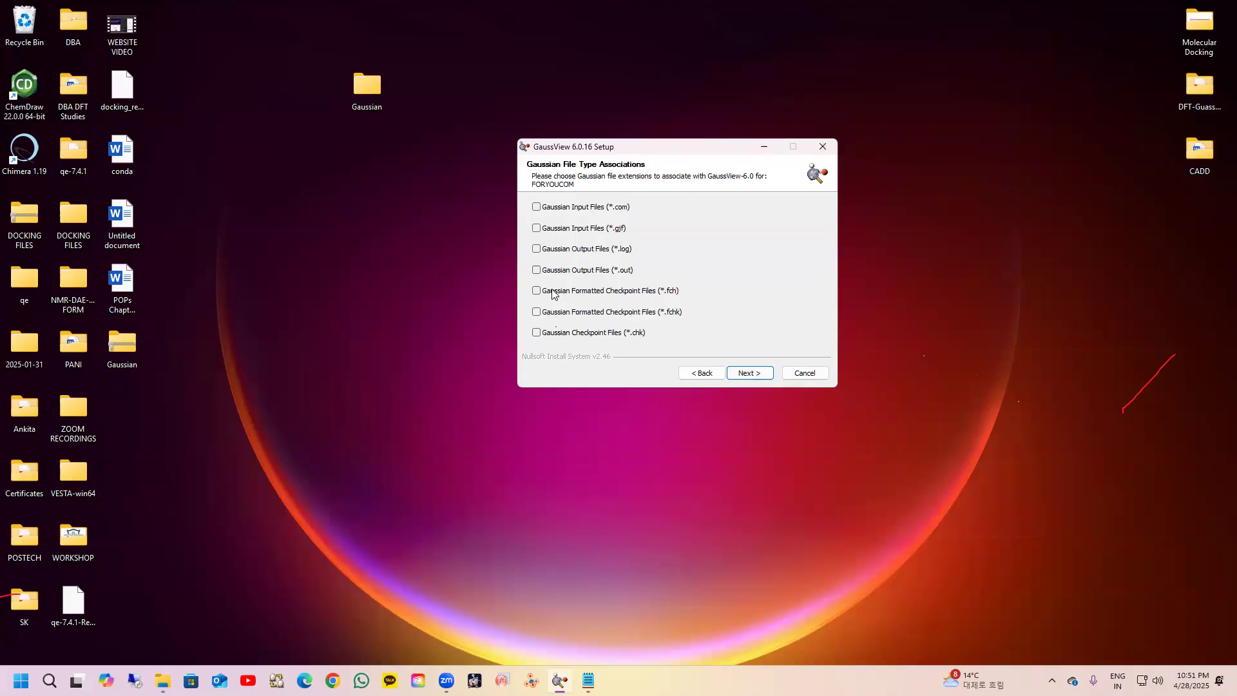
# Step: Associate the Gaussian input, output, formatted checkpoint and checkpoint file types with GaussView and continue to the other file associations
pyautogui.click(536, 207)
pyautogui.click(537, 250)
pyautogui.click(536, 270)
pyautogui.click(536, 290)
pyautogui.click(536, 314)
pyautogui.click(536, 332)
pyautogui.click(754, 374)
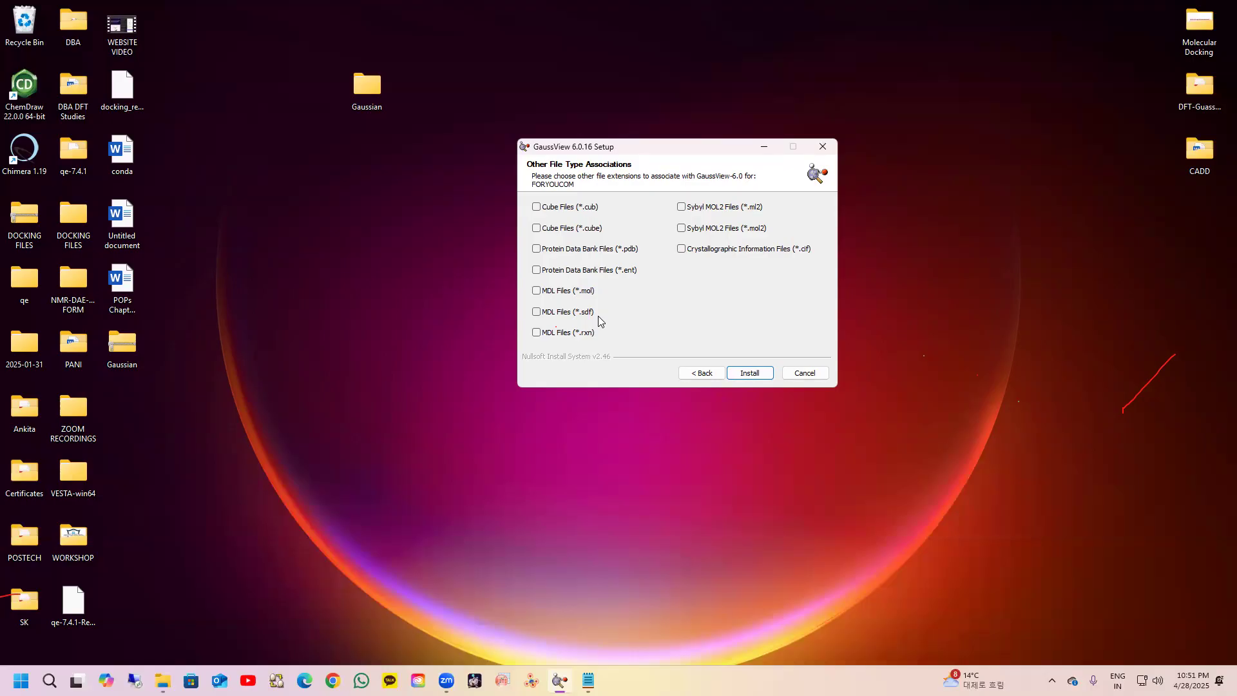
# Step: Associate all cube, Protein Data Bank, MDL, Sybyl MOL2 and CIF file types, then install GaussView and finish the setup wizard
pyautogui.click(537, 207)
pyautogui.click(537, 228)
pyautogui.click(537, 248)
pyautogui.click(536, 270)
pyautogui.click(537, 290)
pyautogui.click(537, 312)
pyautogui.click(537, 333)
pyautogui.click(681, 249)
pyautogui.click(681, 228)
pyautogui.click(681, 207)
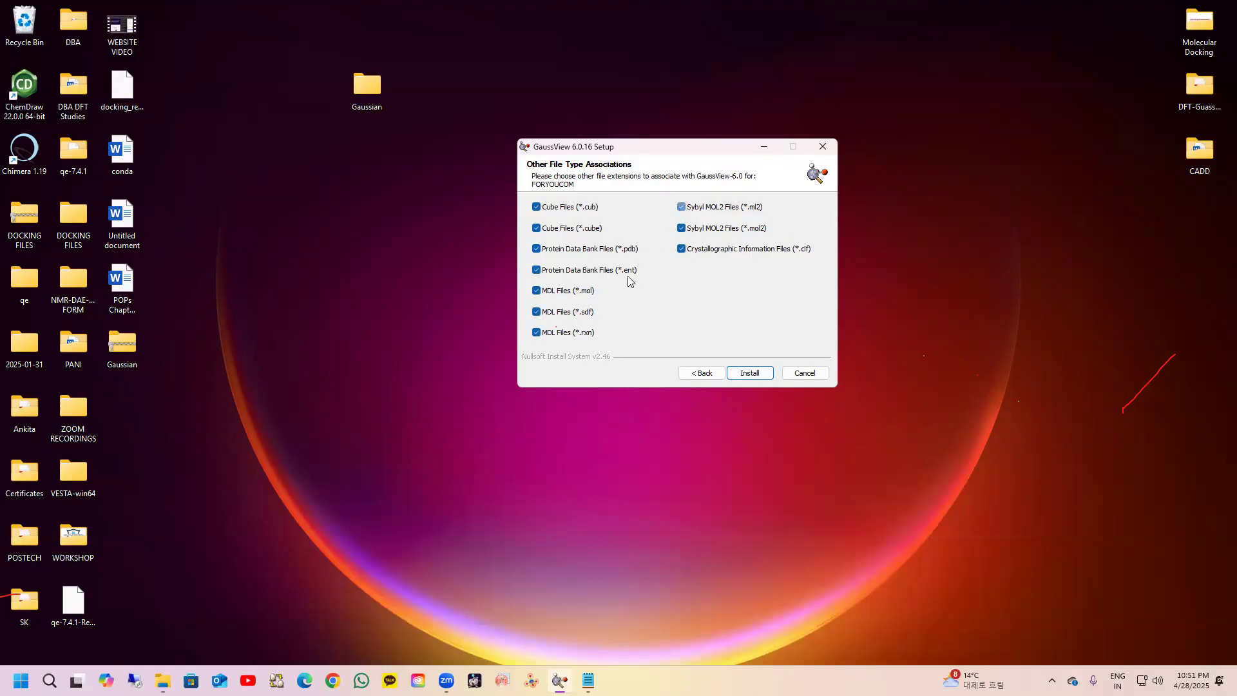
pyautogui.click(742, 373)
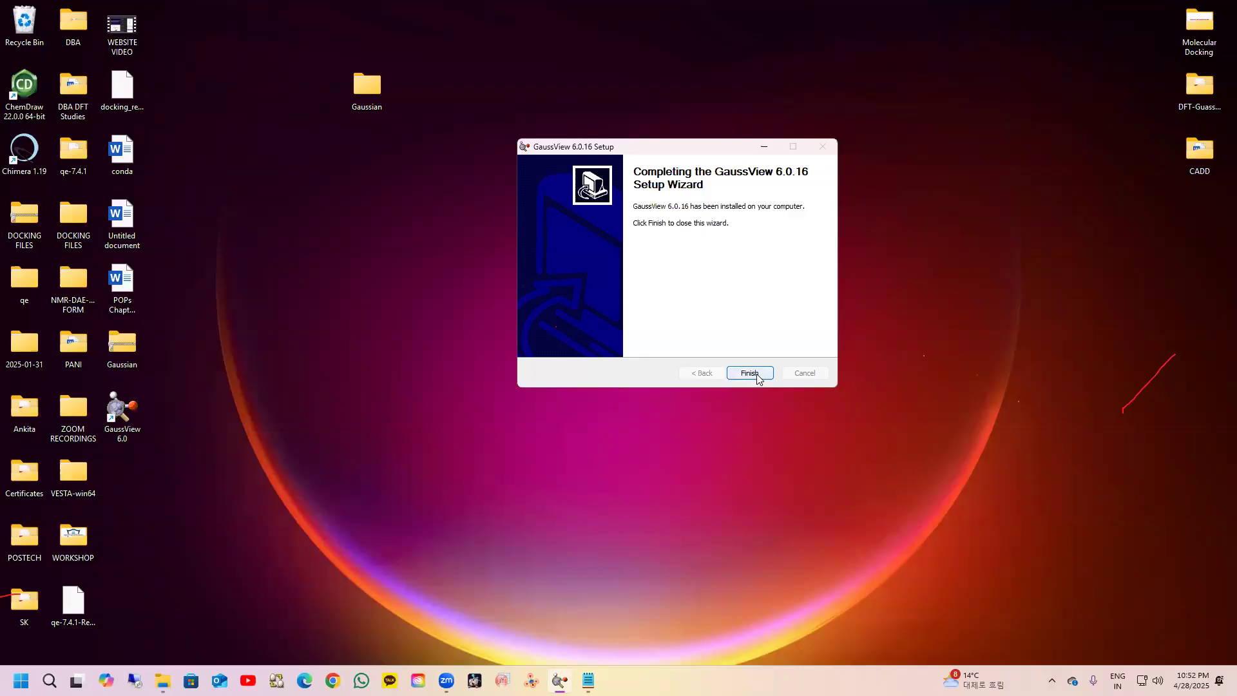
pyautogui.click(755, 375)
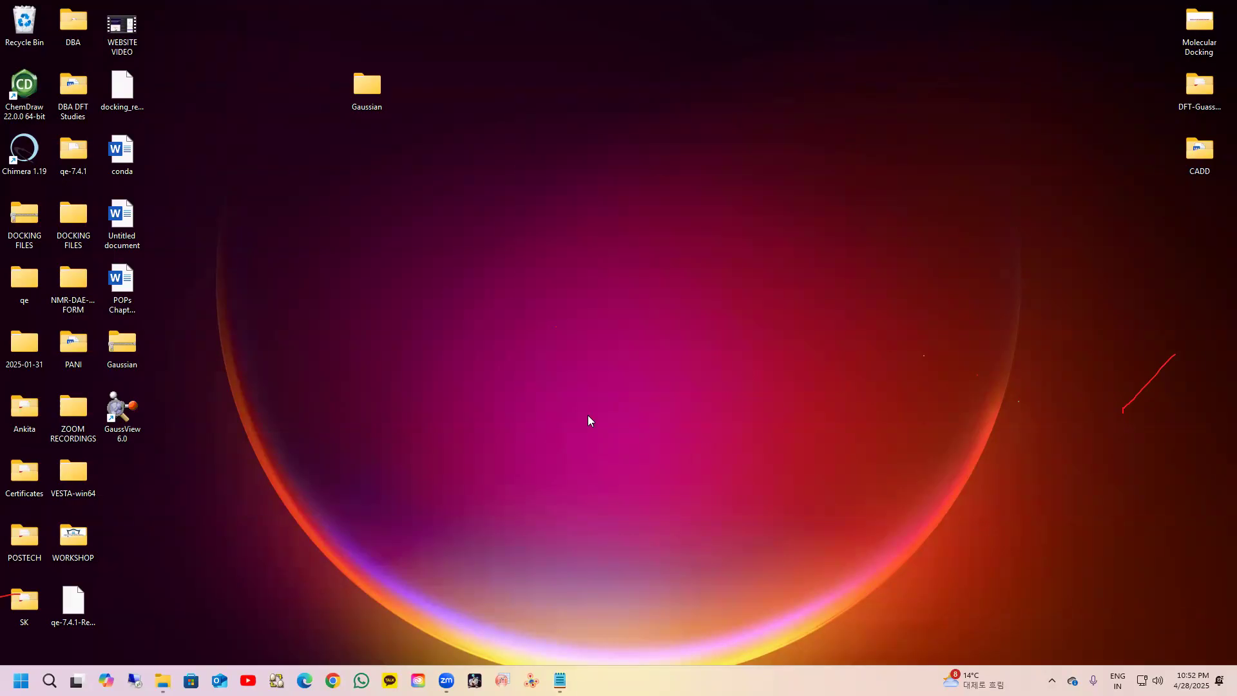
# Step: Move the GaussView 6.0 shortcut to the middle of the desktop and return it to its original place
pyautogui.moveTo(118, 417); pyautogui.dragTo(670, 261)
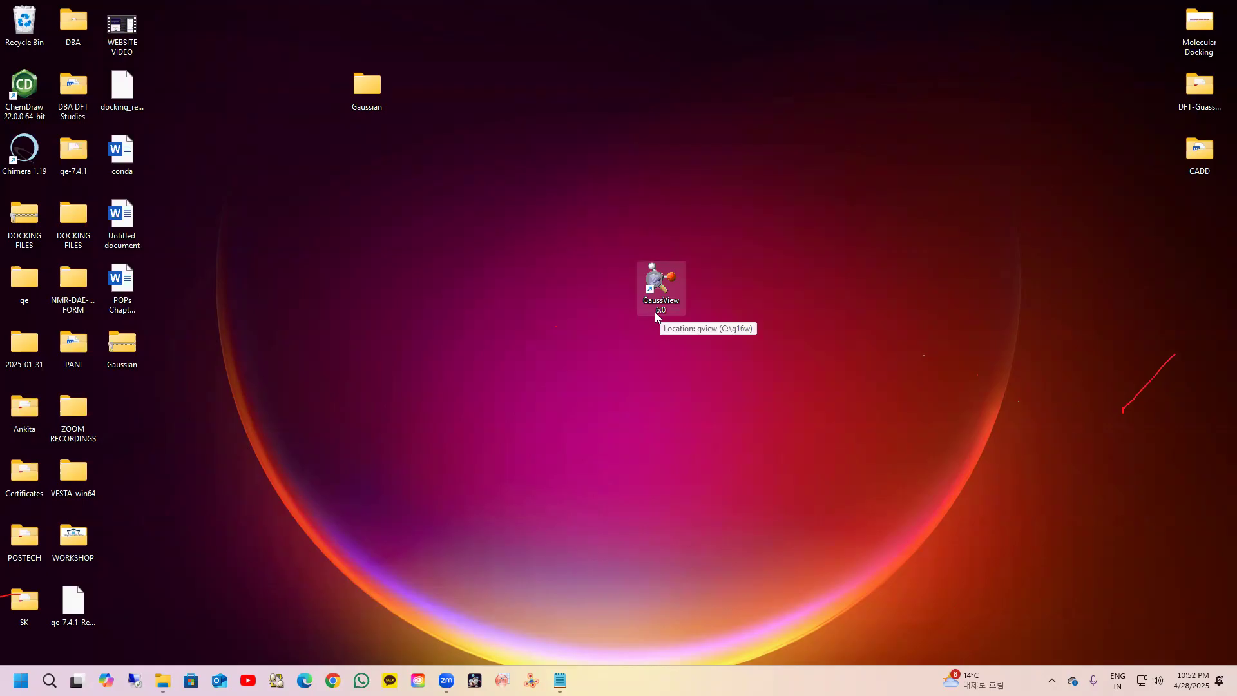
pyautogui.moveTo(656, 274); pyautogui.dragTo(121, 397)
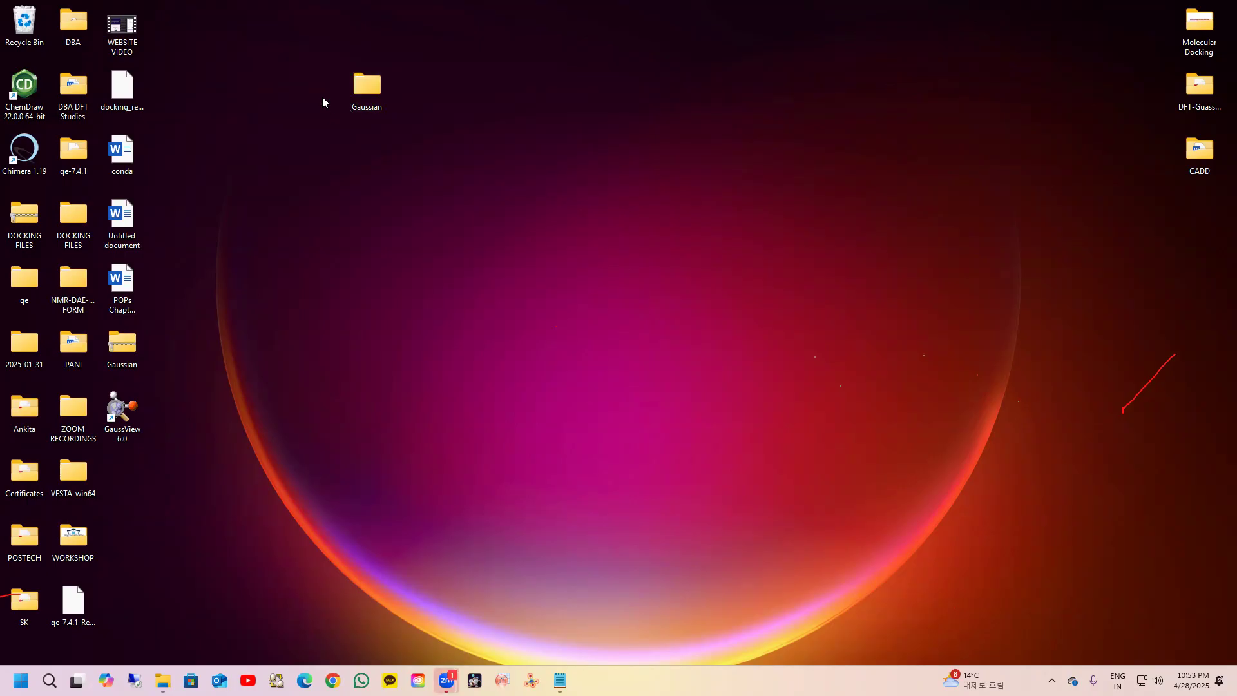
# Step: Close the GaussView_6.0.16_Win64 folder window and open the Gaussian_09W_9.5 subfolder inside the desktop Gaussian folder
pyautogui.moveTo(163, 680)
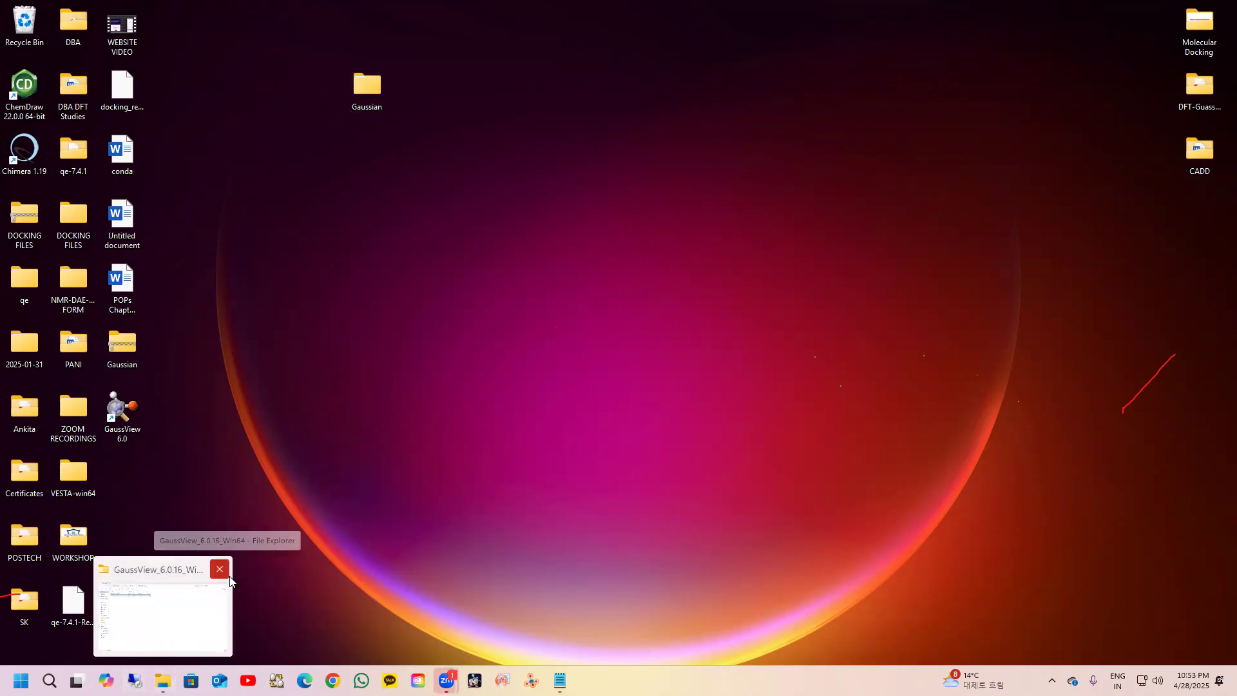
pyautogui.click(224, 574)
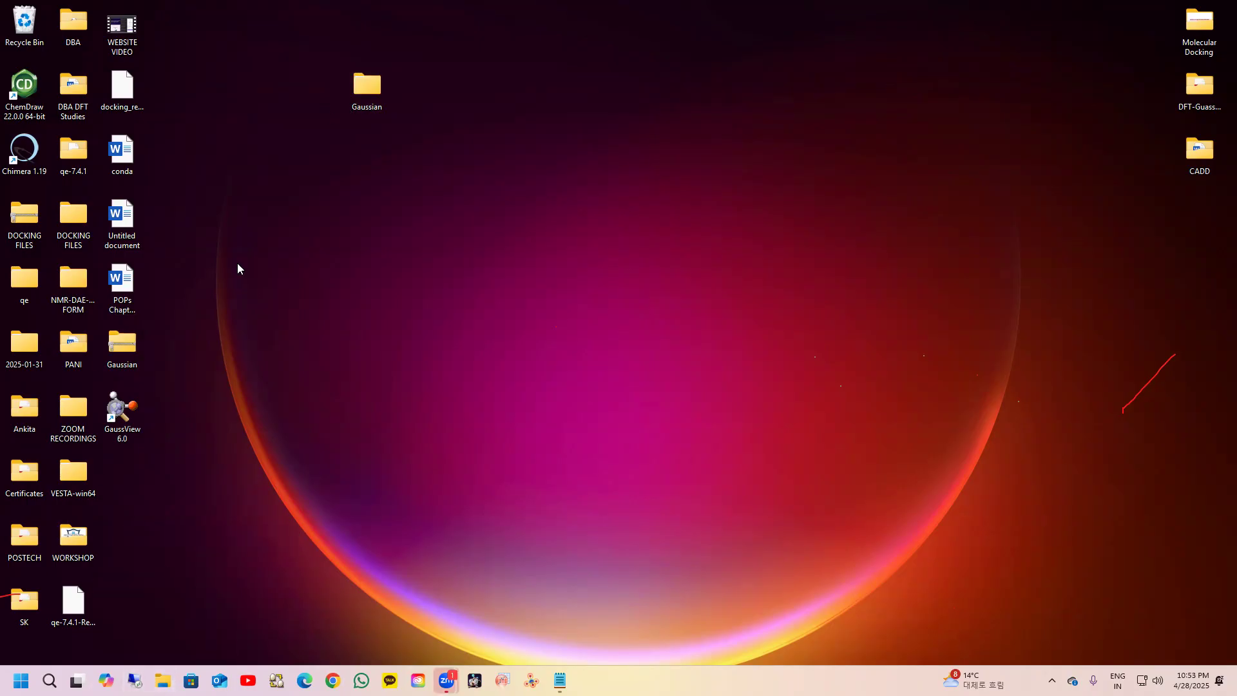
pyautogui.doubleClick(365, 91)
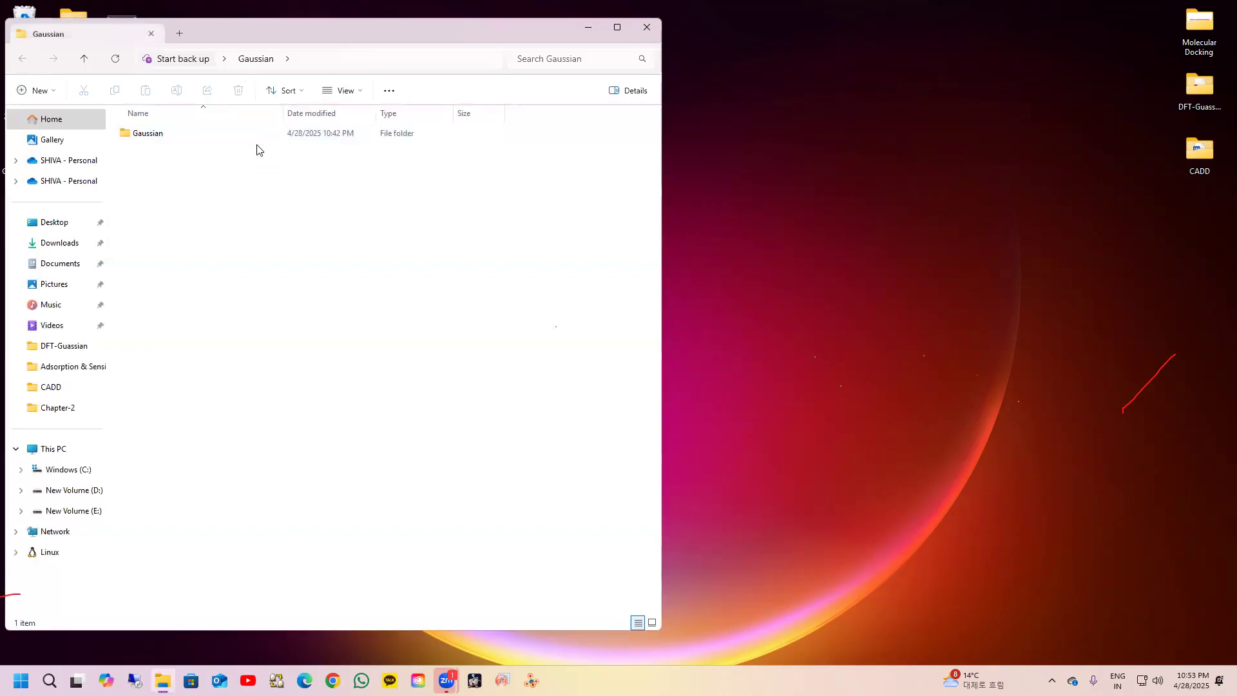
pyautogui.doubleClick(263, 138)
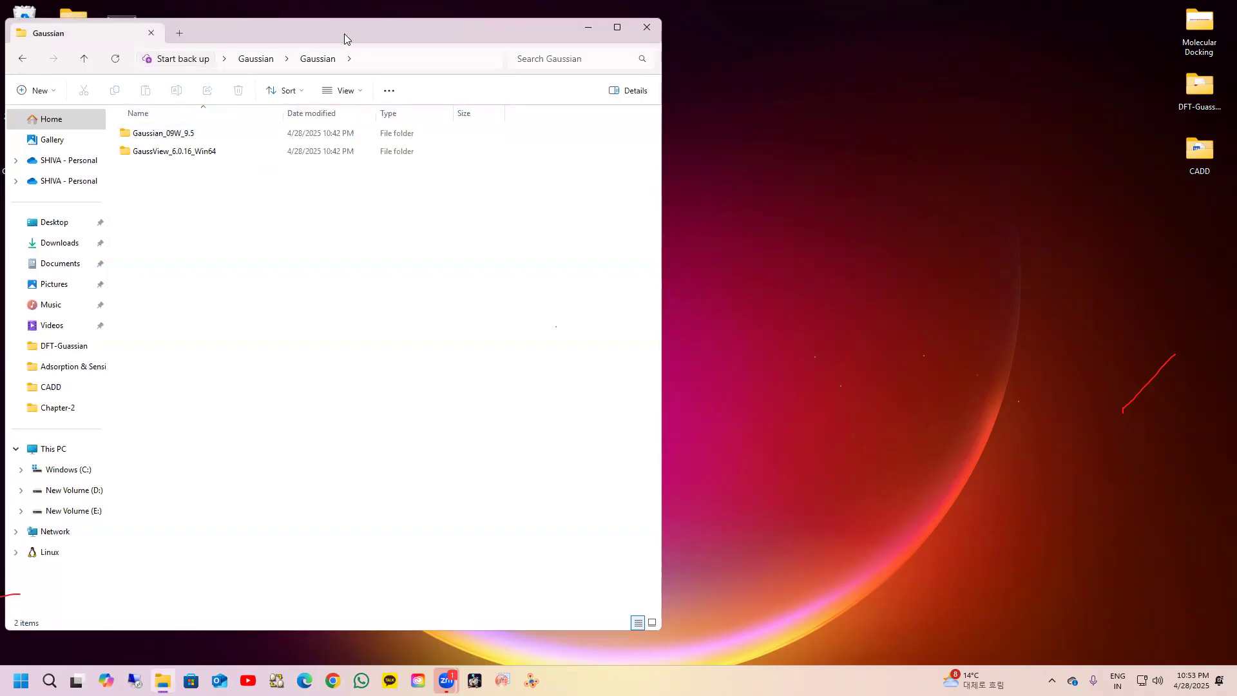
pyautogui.moveTo(344, 33); pyautogui.dragTo(585, 43)
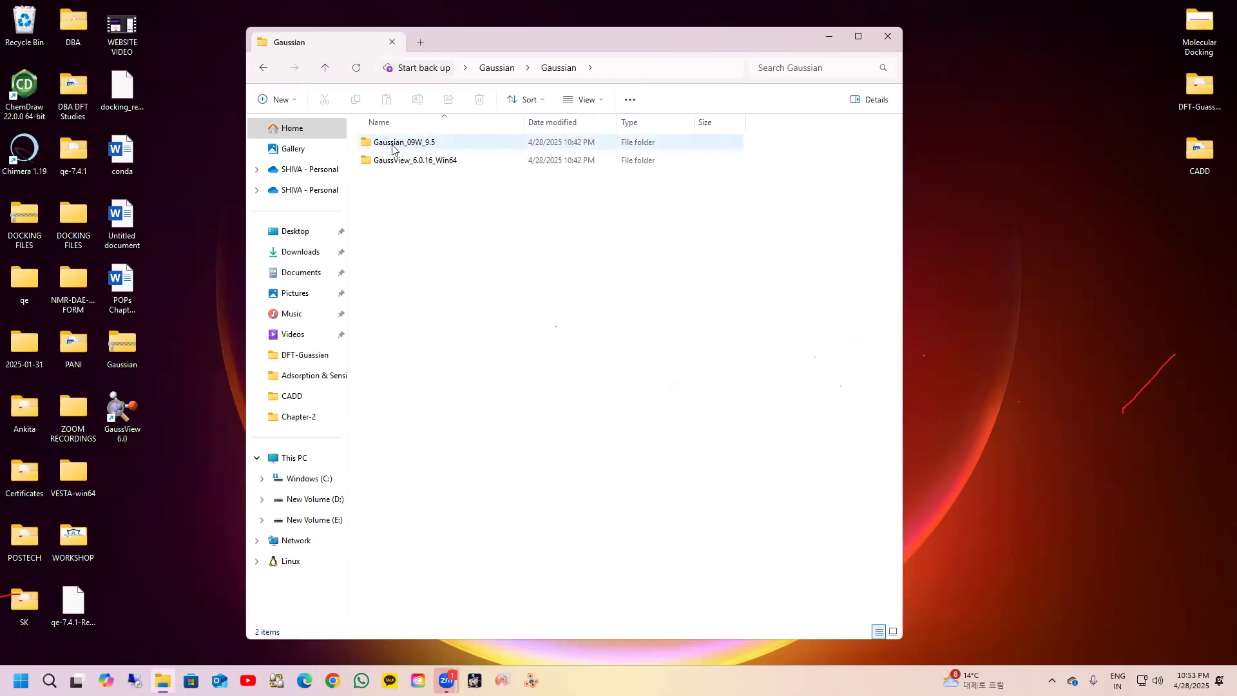
pyautogui.moveTo(394, 146)
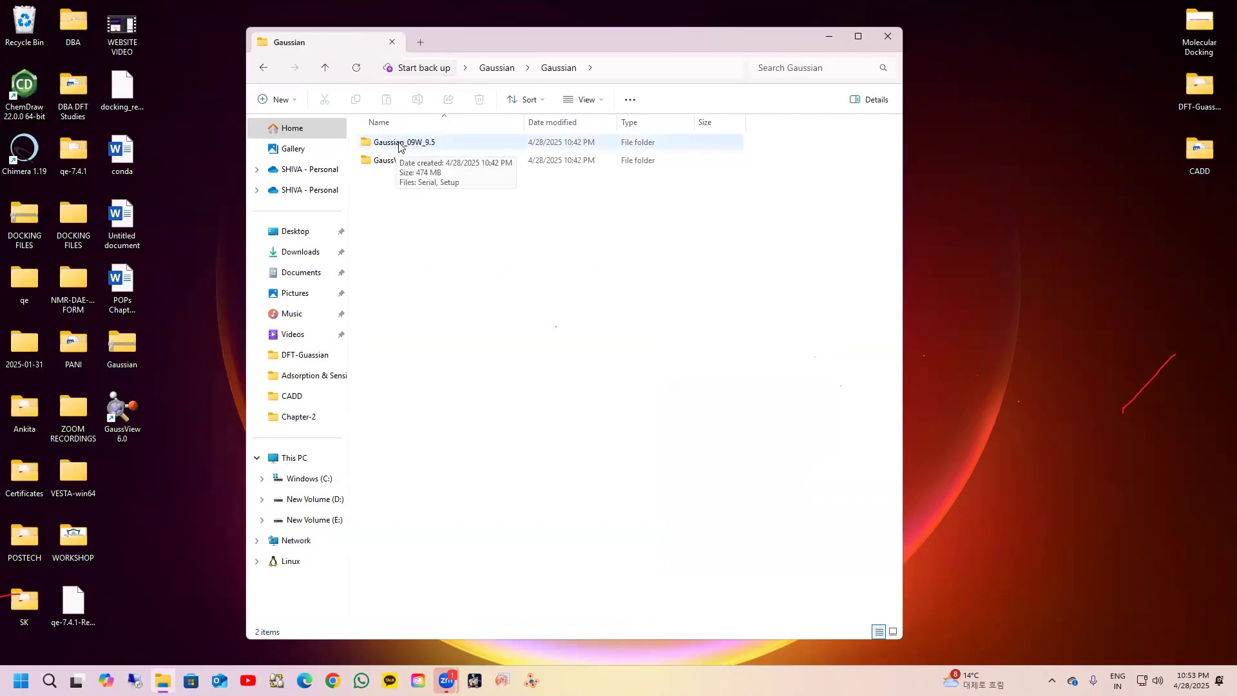
pyautogui.doubleClick(399, 145)
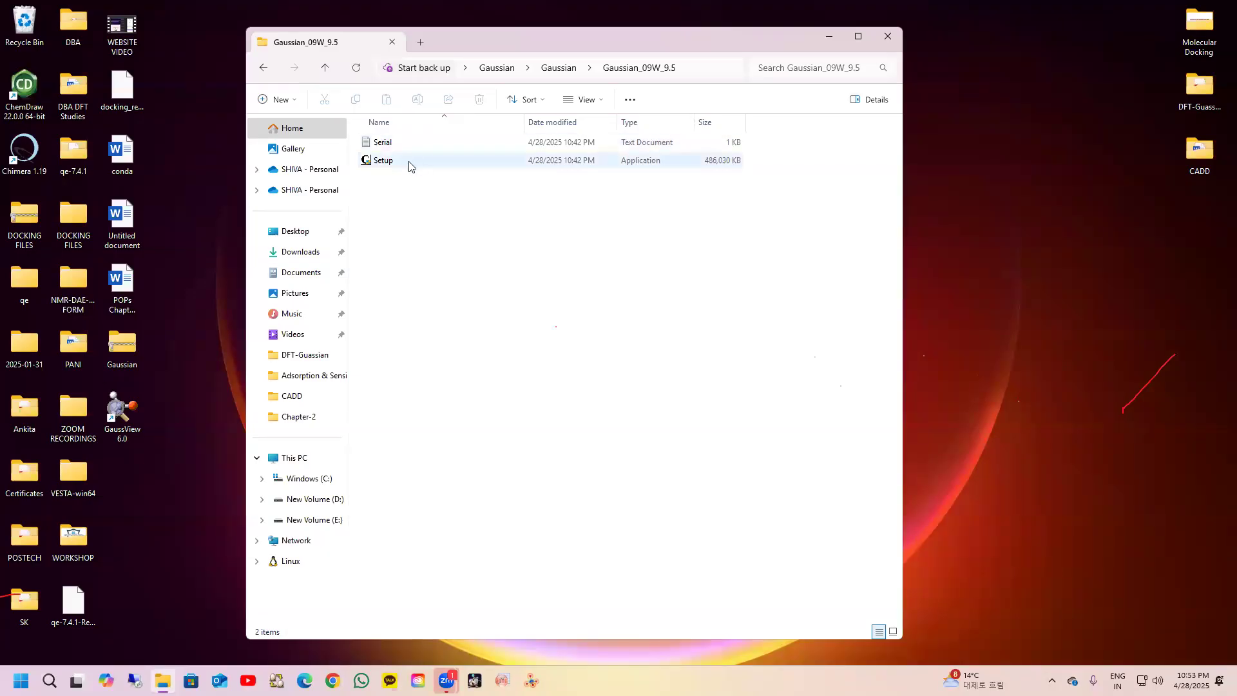
# Step: Run Setup from the Gaussian_09W_9.5 folder, reposition the Gaussian 09W Revision D.01 wizard higher and advance to its Registration page
pyautogui.doubleClick(387, 161)
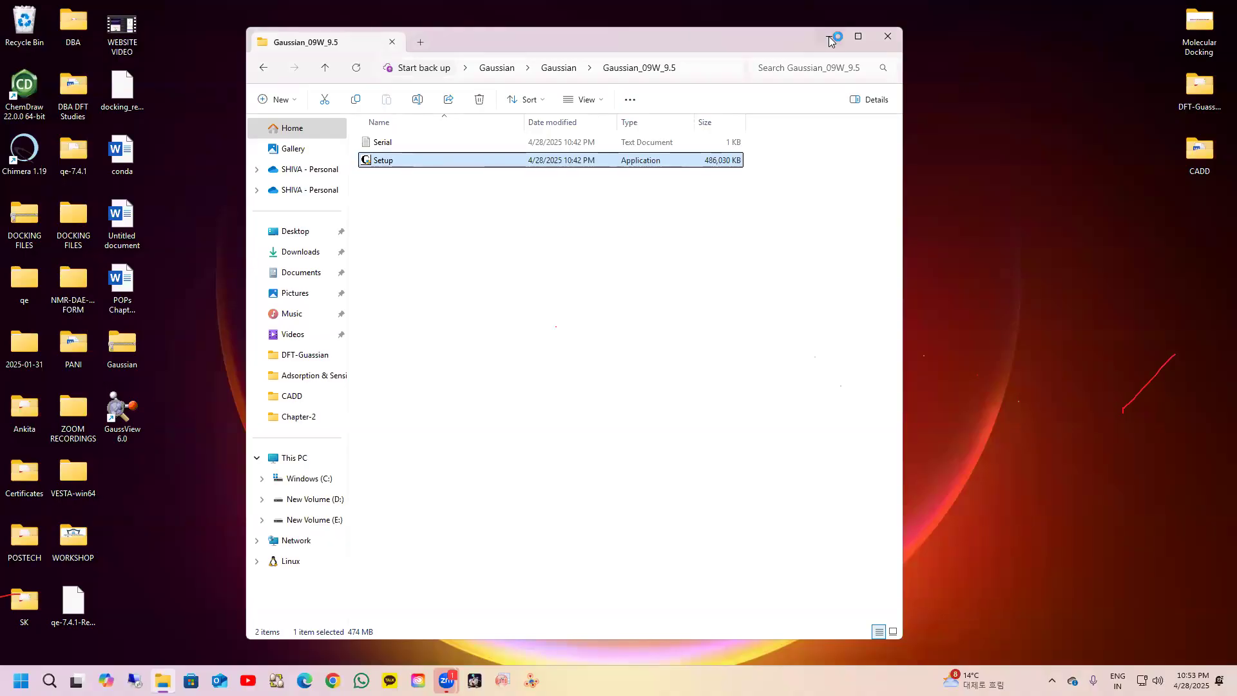
pyautogui.click(829, 36)
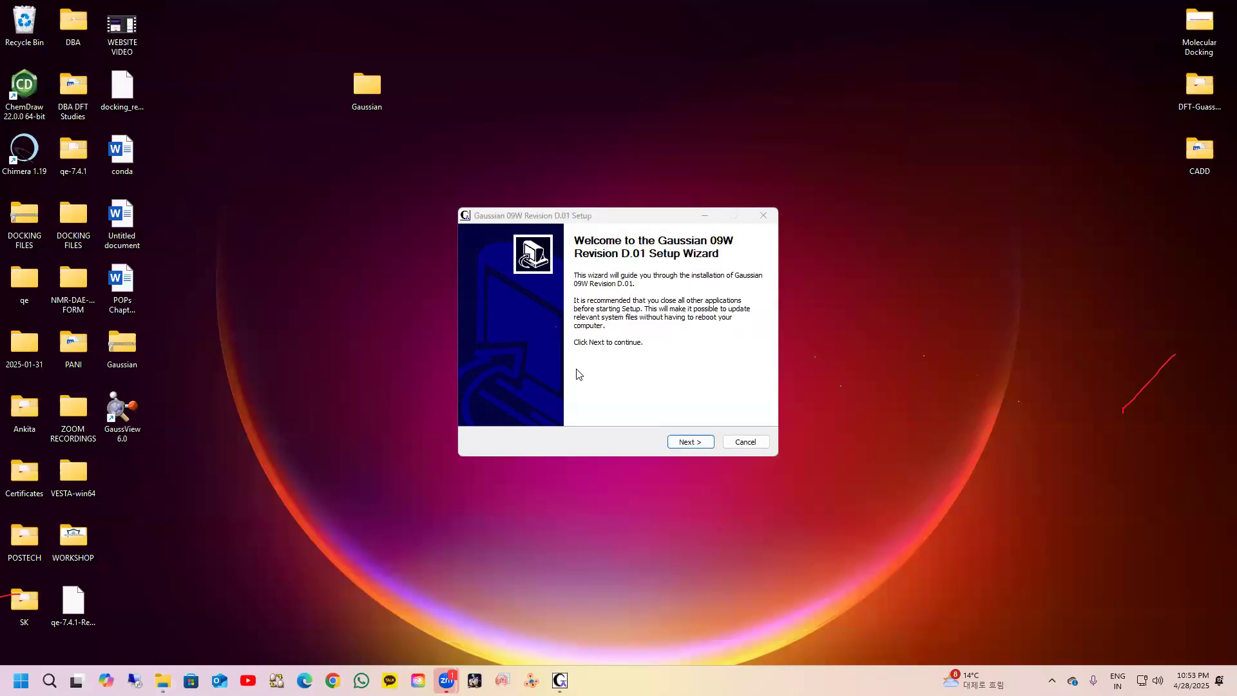
pyautogui.click(619, 217)
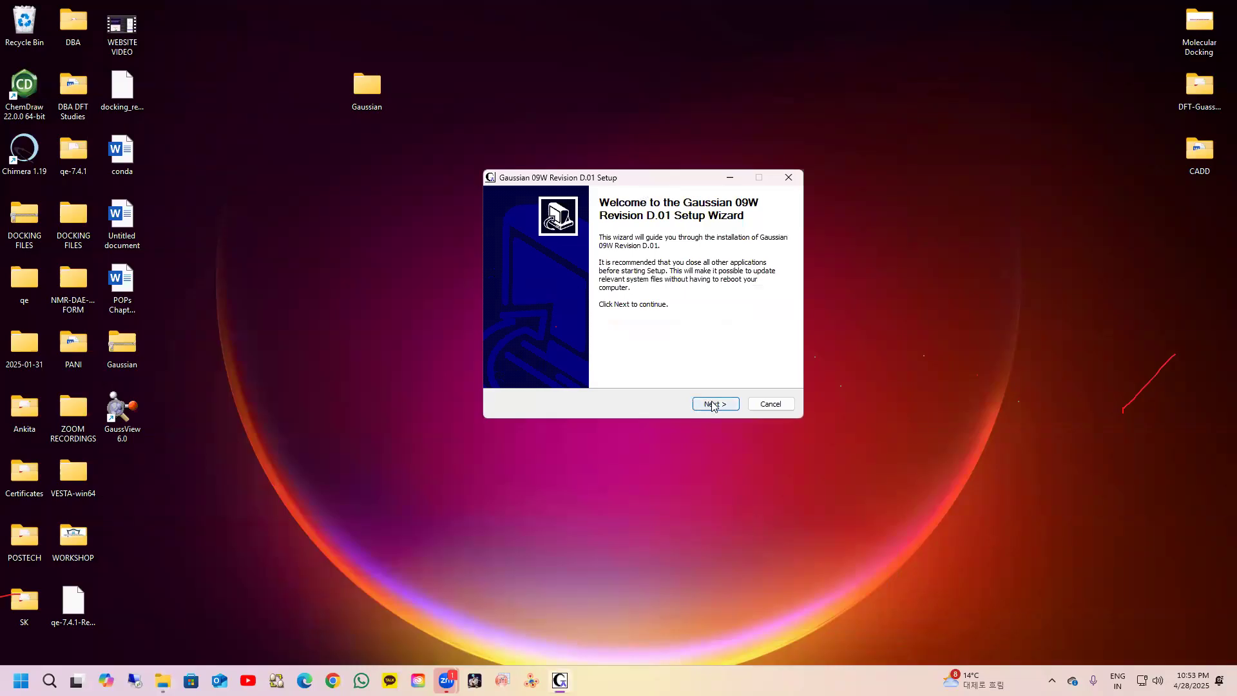
pyautogui.click(709, 404)
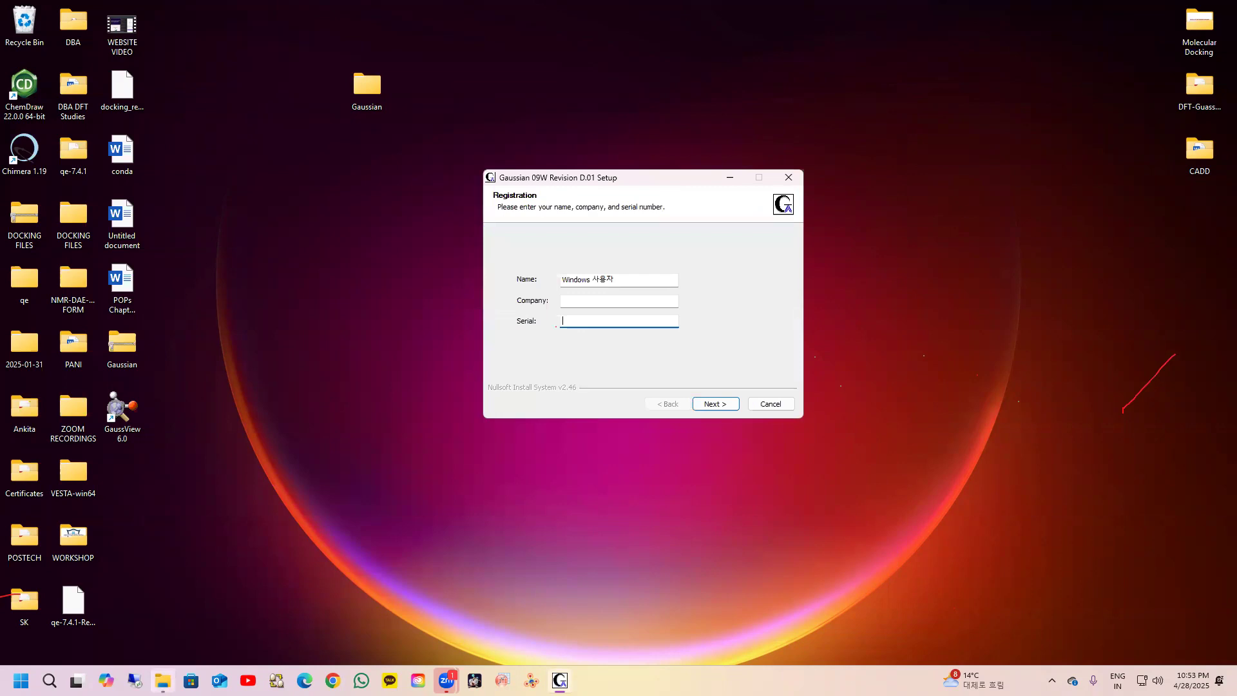
# Step: Copy the serial number from the Gaussian_09W_9.5 folder's Serial text file into the Gaussian 09W registration and validate it to reach Choose Components
pyautogui.click(162, 681)
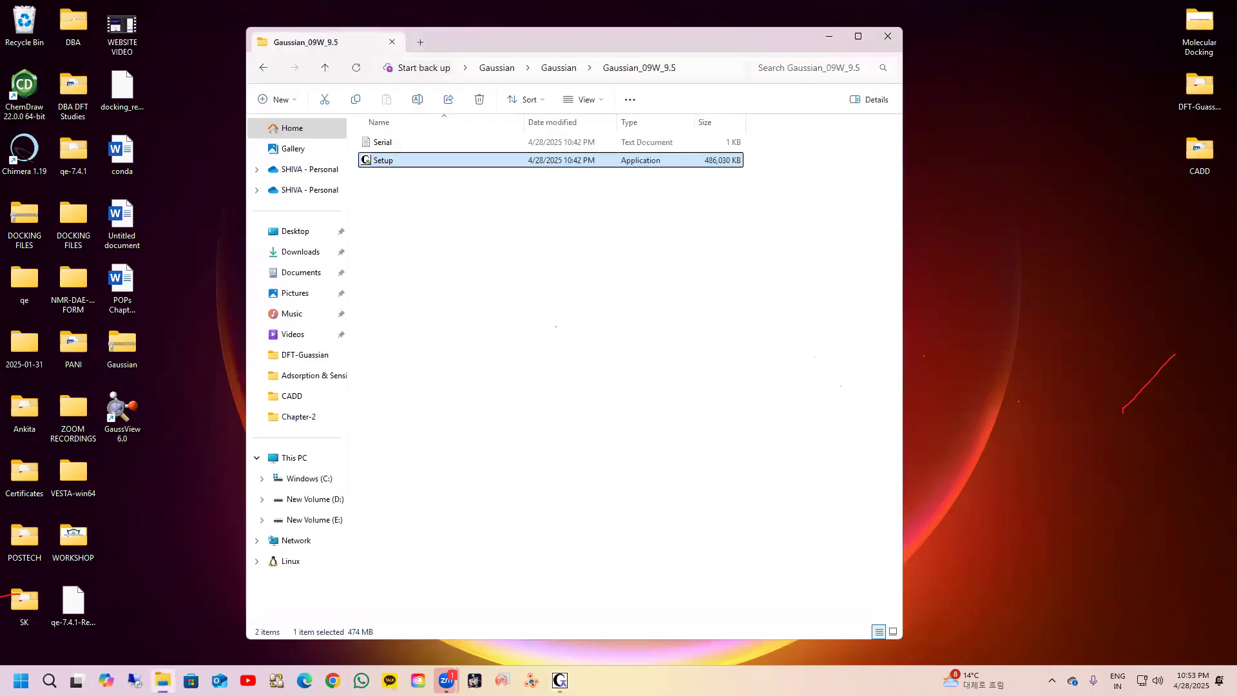
pyautogui.click(415, 147)
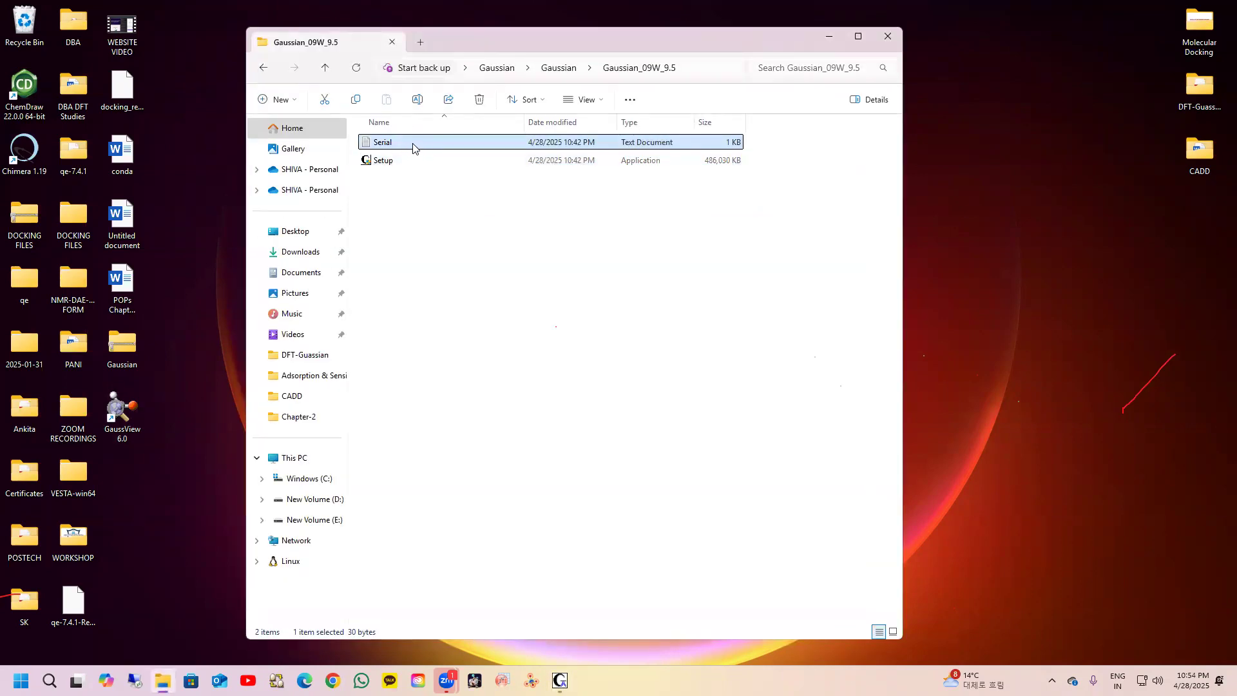
pyautogui.doubleClick(413, 143)
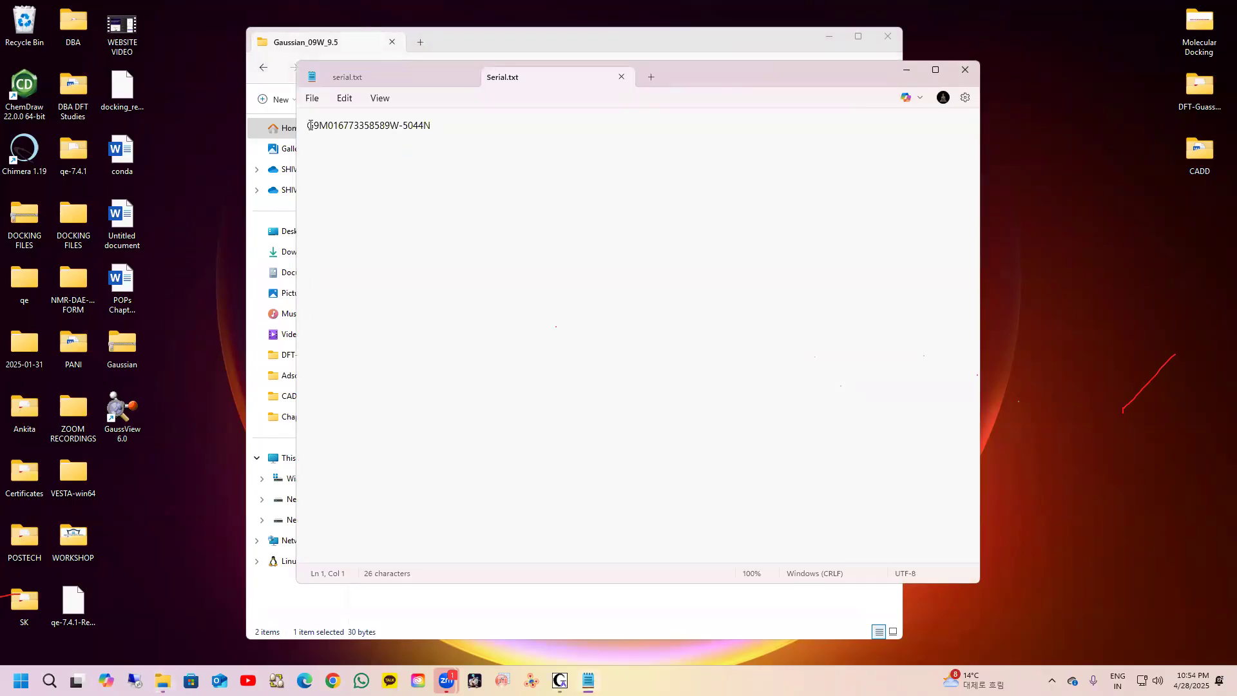
pyautogui.tripleClick(307, 125)
pyautogui.hotkey('ctrl', 'c')
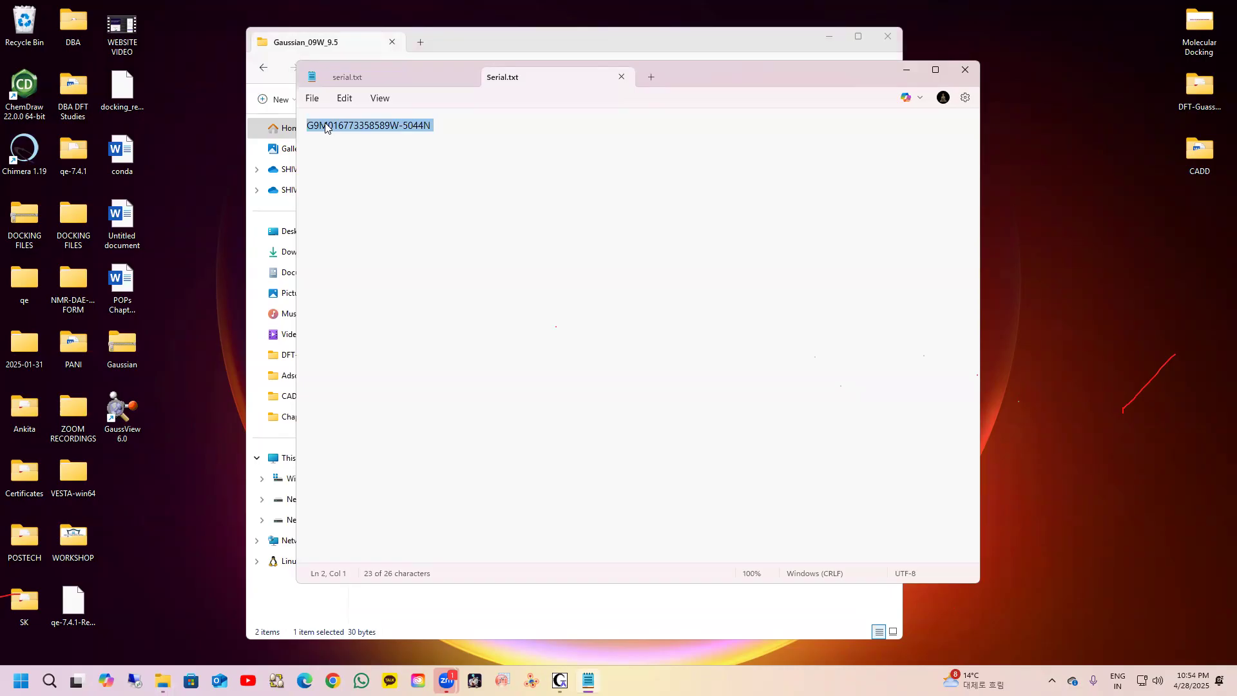
pyautogui.click(906, 69)
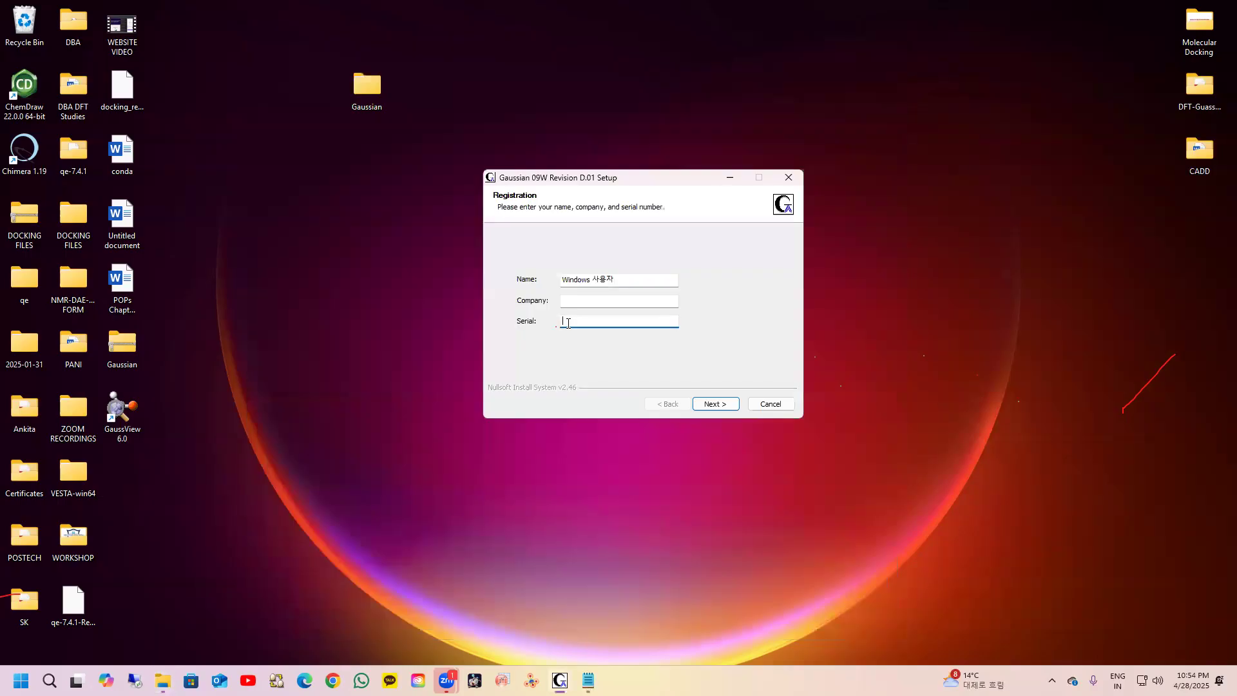
pyautogui.hotkey('ctrl', 'v')
pyautogui.click(715, 405)
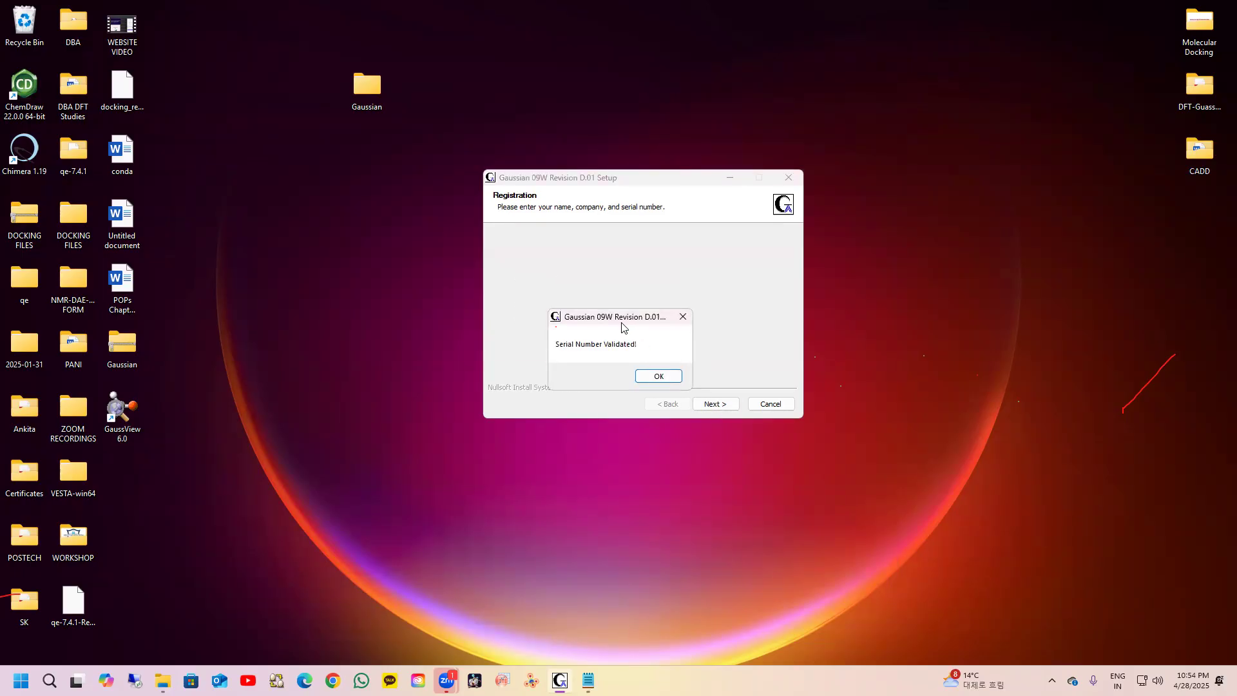
pyautogui.moveTo(620, 322); pyautogui.dragTo(642, 257)
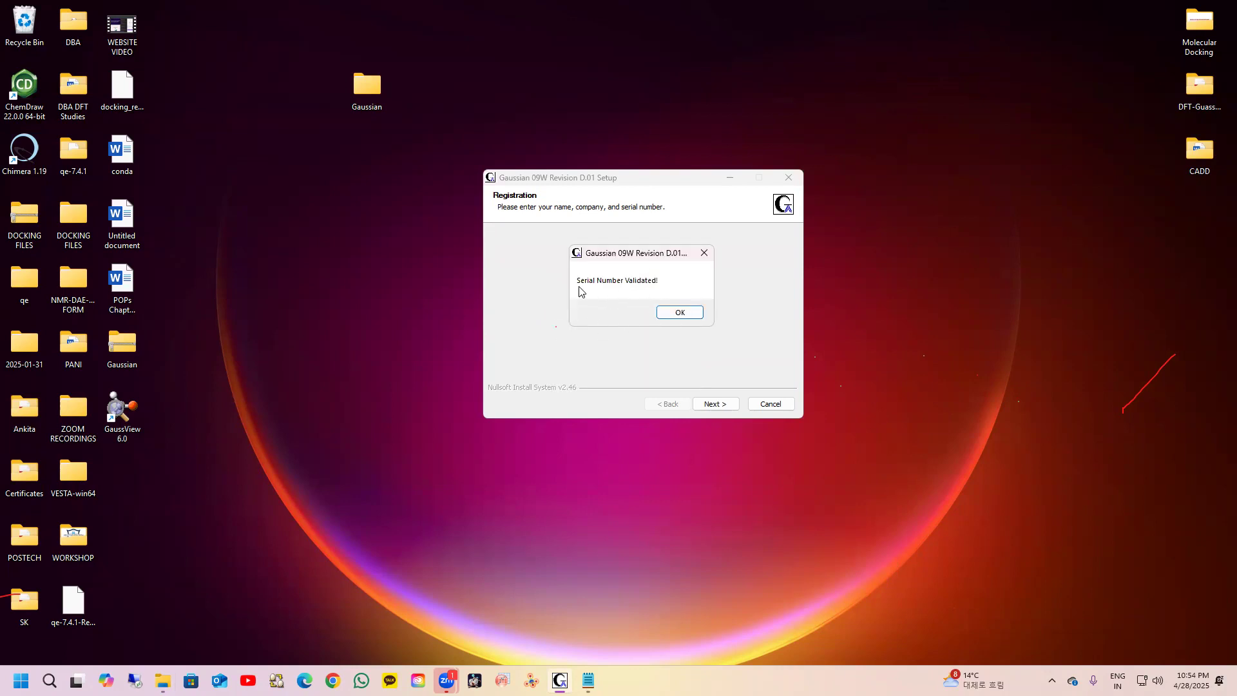
pyautogui.click(679, 313)
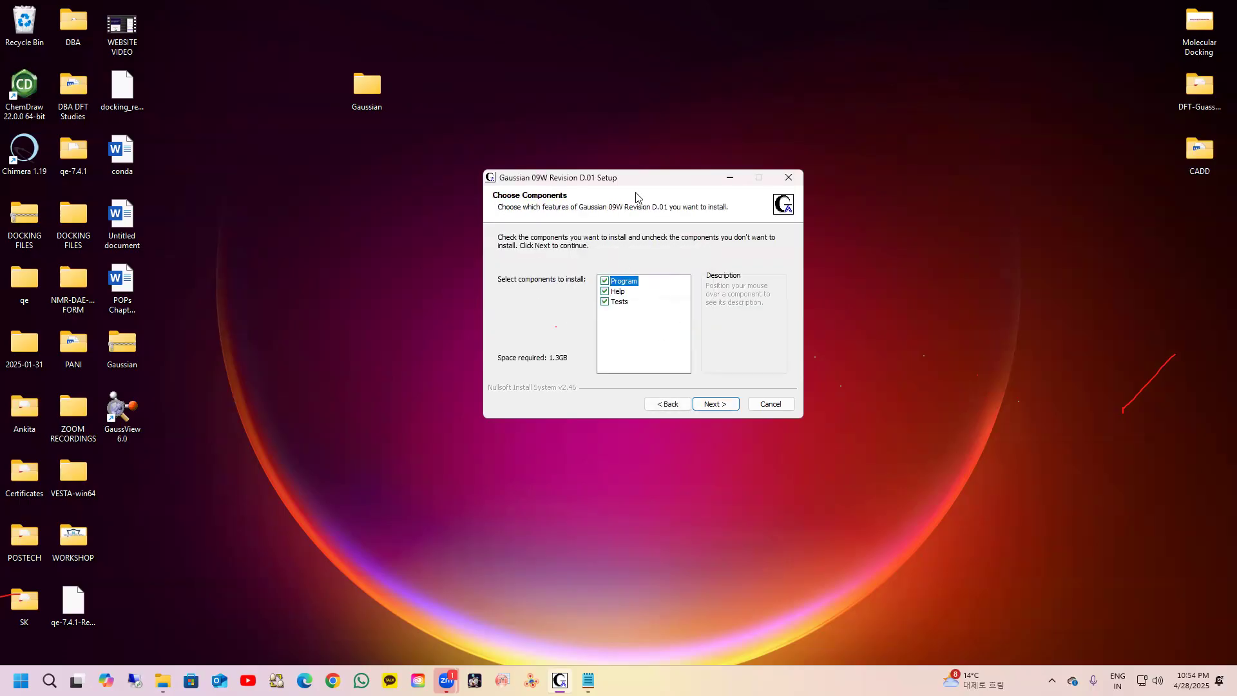
# Step: Install Gaussian 09W with the Program, Help and Tests components into C:\G09W, keeping Gaussian 09W as the Start Menu folder
pyautogui.click(707, 404)
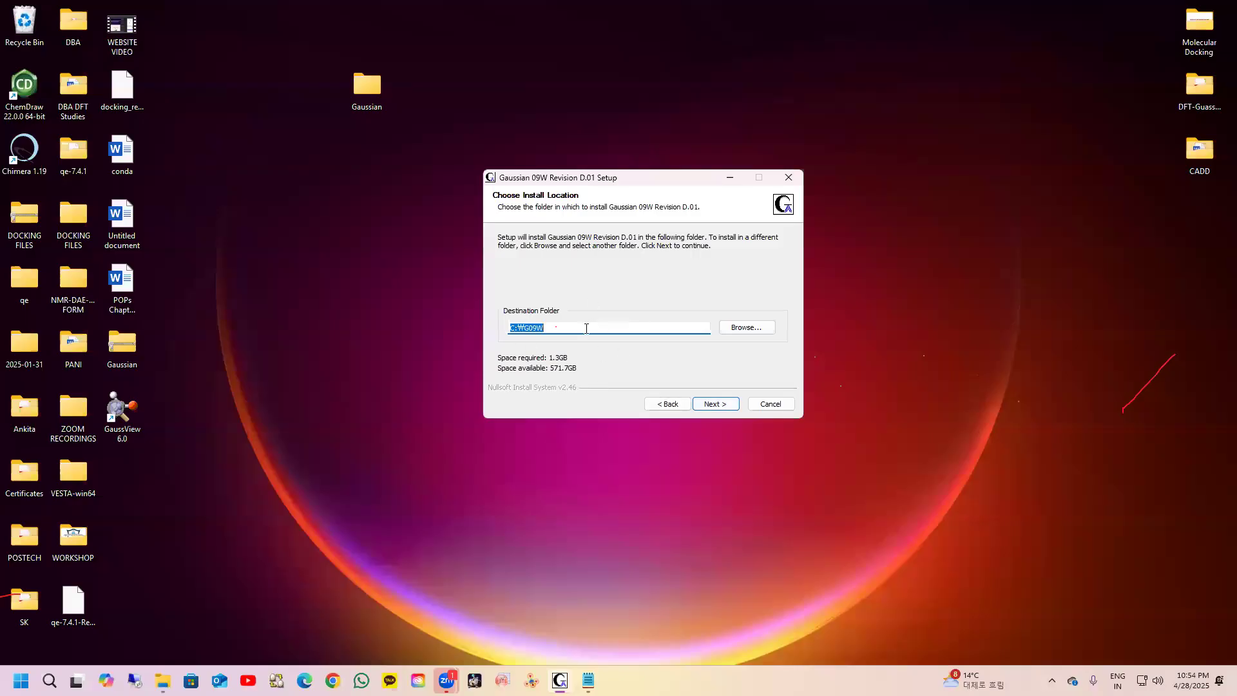
pyautogui.click(717, 406)
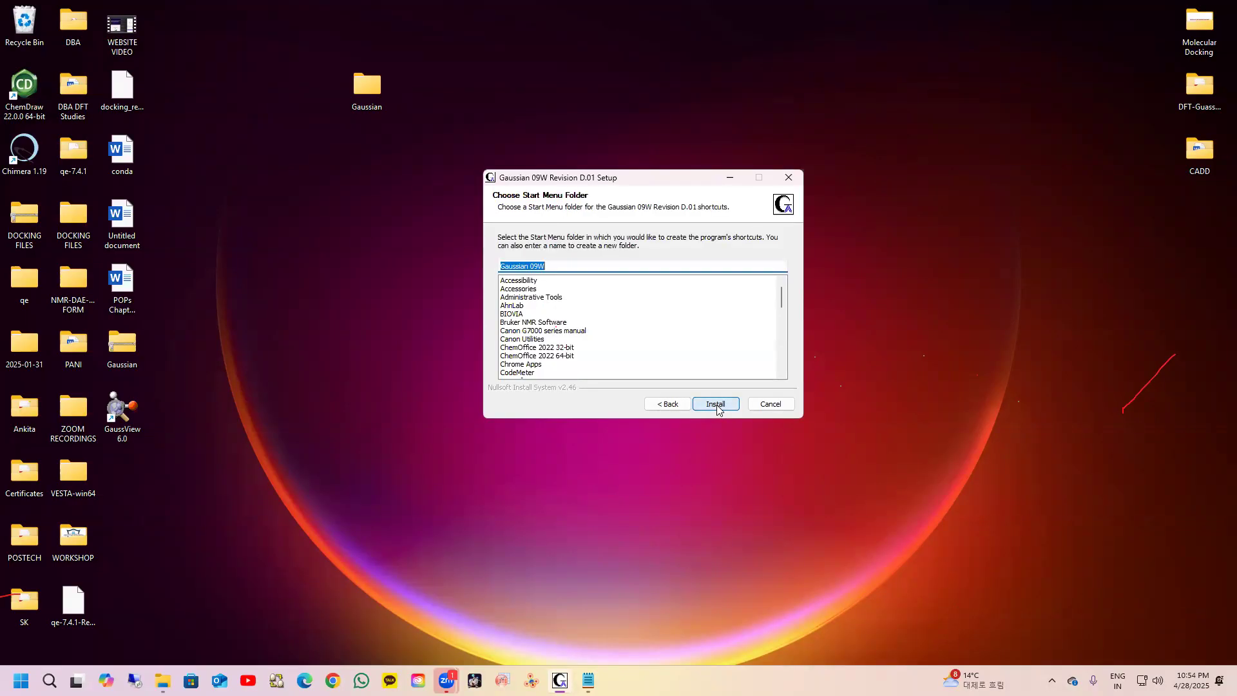
pyautogui.click(717, 404)
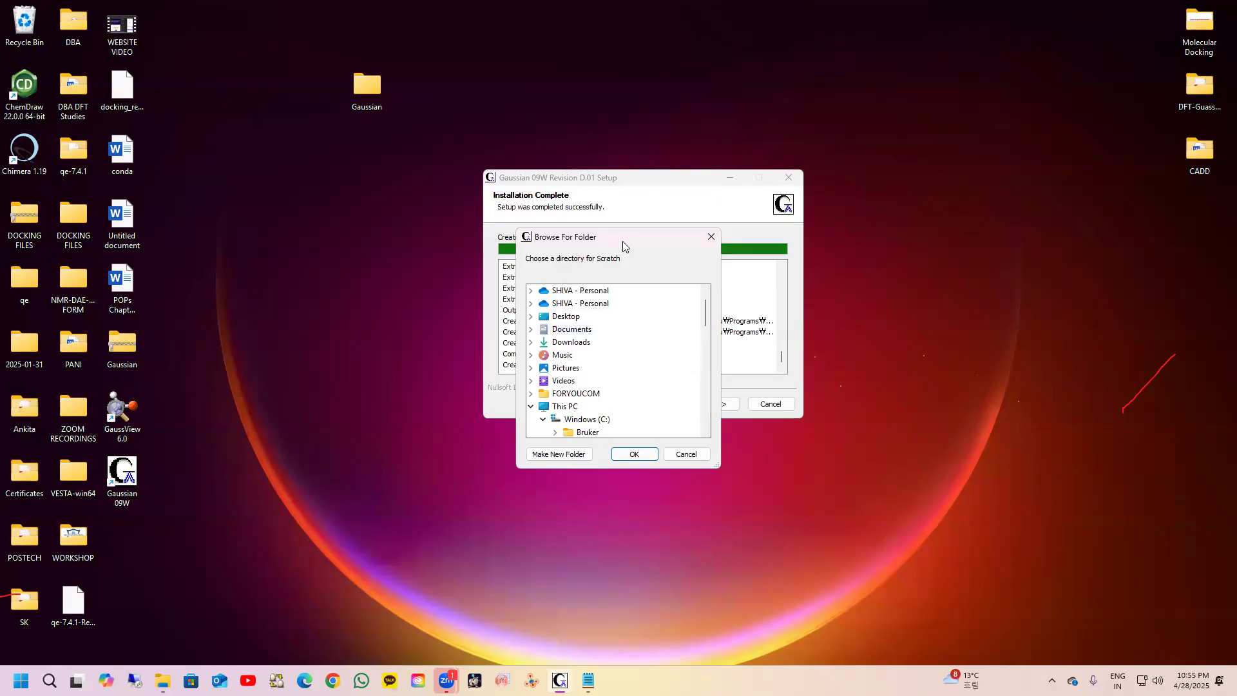
# Step: Accept C:\G09W\Scratch as the scratch directory and finish the Gaussian 09W Revision D.01 setup wizard
pyautogui.moveTo(629, 245); pyautogui.dragTo(768, 198)
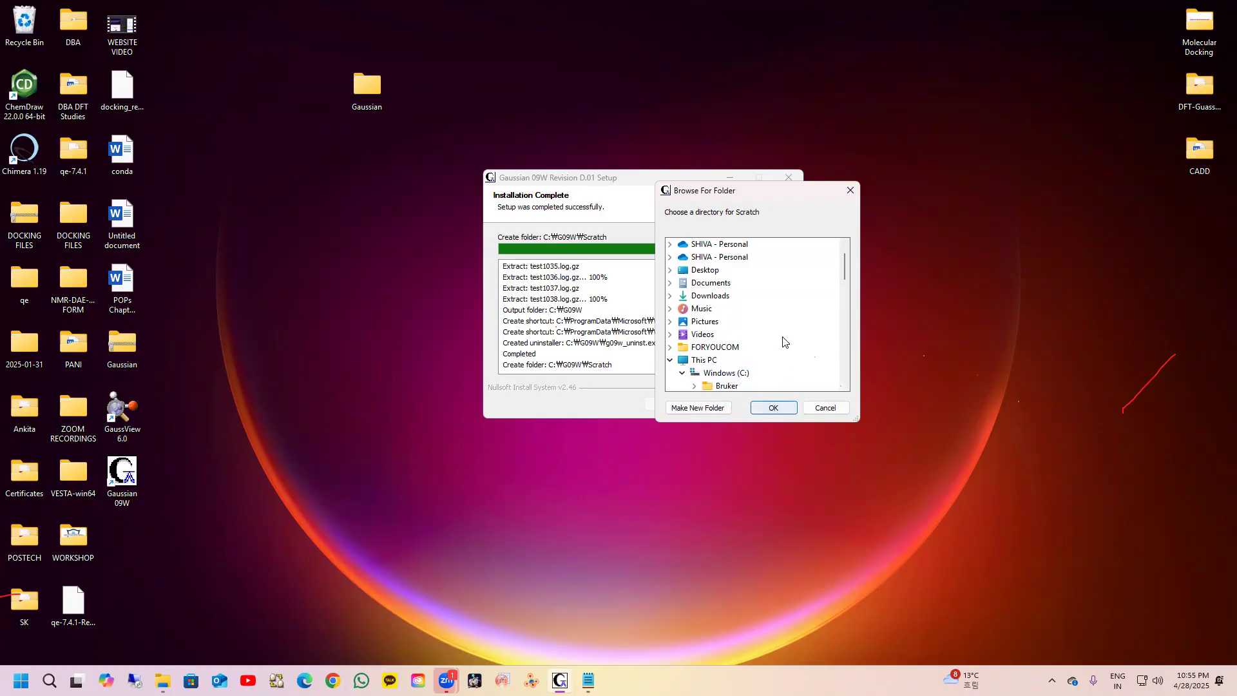
pyautogui.scroll(-1, 776, 351)
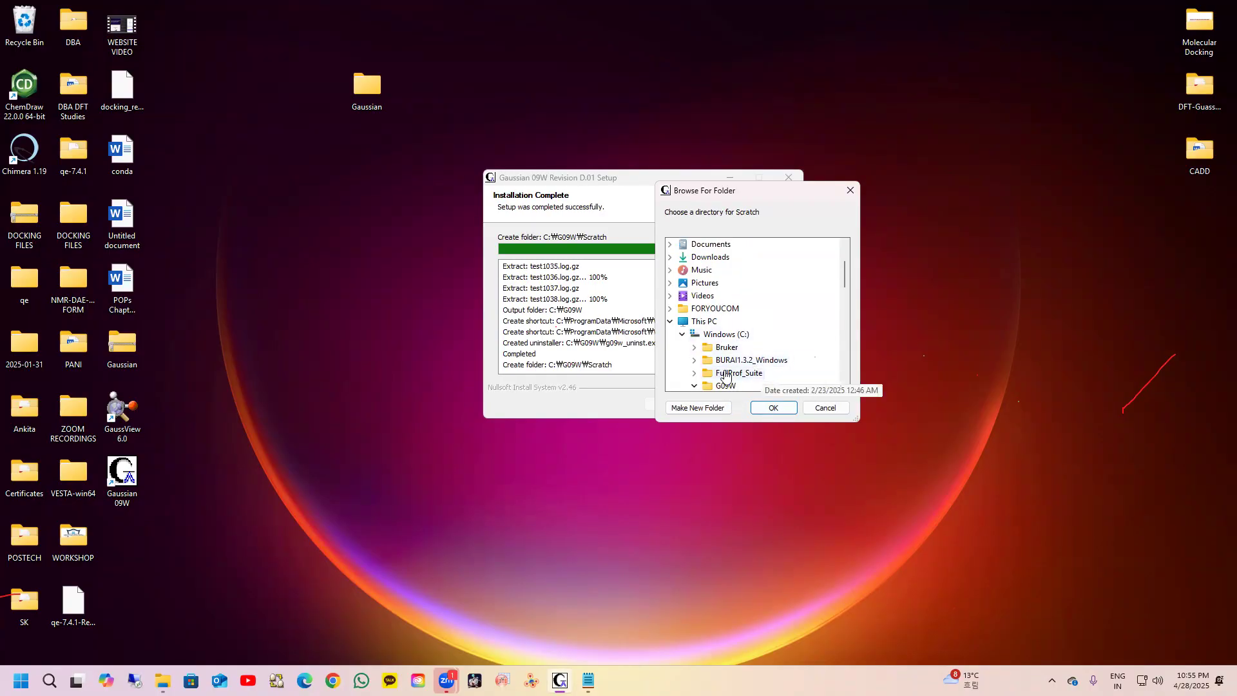
pyautogui.click(770, 408)
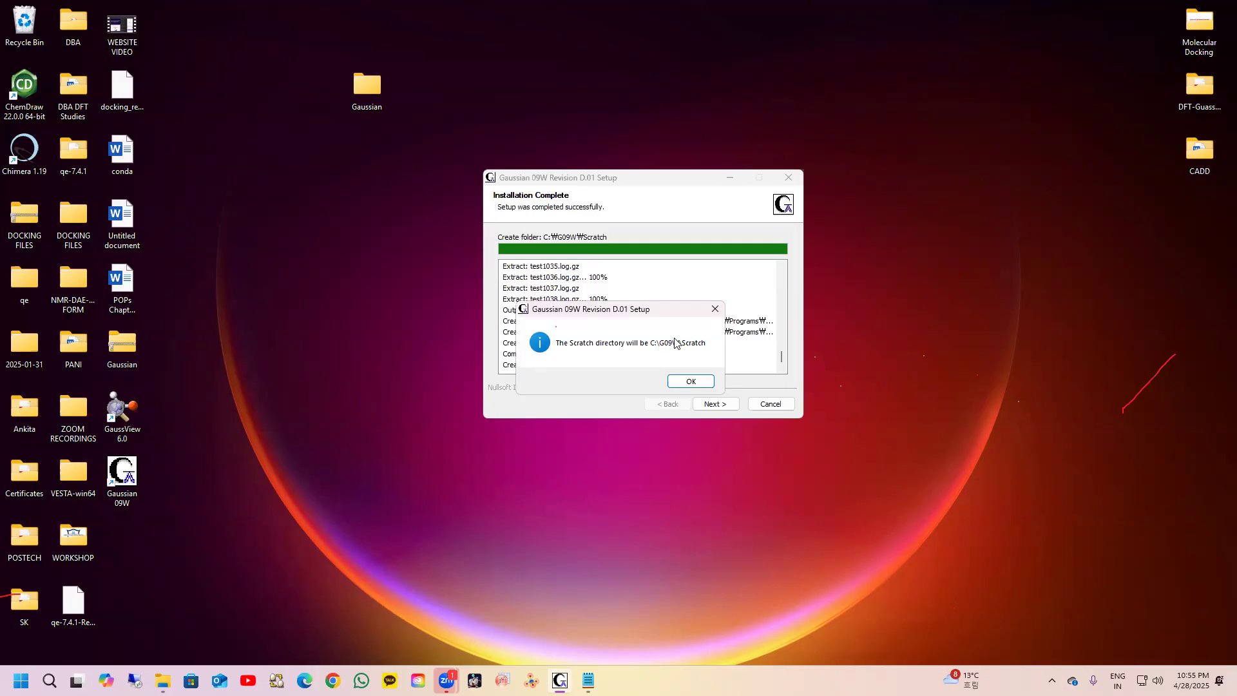
pyautogui.click(698, 381)
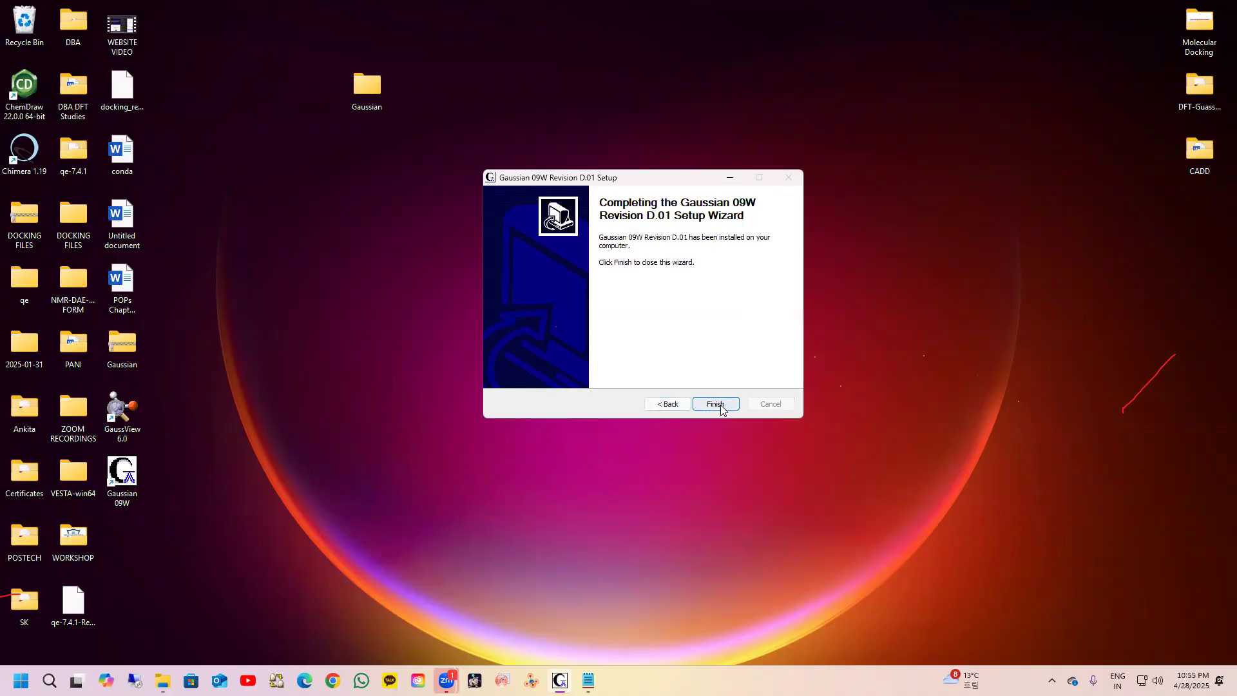
pyautogui.click(721, 406)
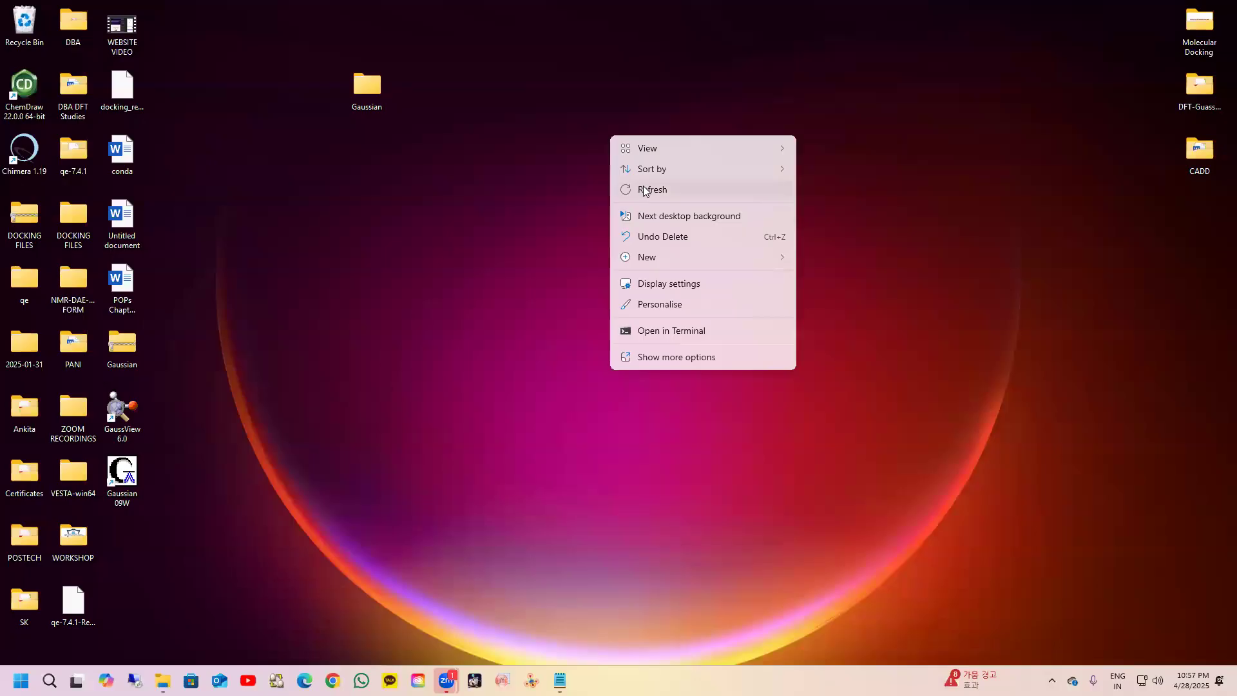
# Step: Move the GaussView 6.0 and Gaussian 09W shortcuts side by side into the empty desktop area beside the icon columns
pyautogui.click(604, 168)
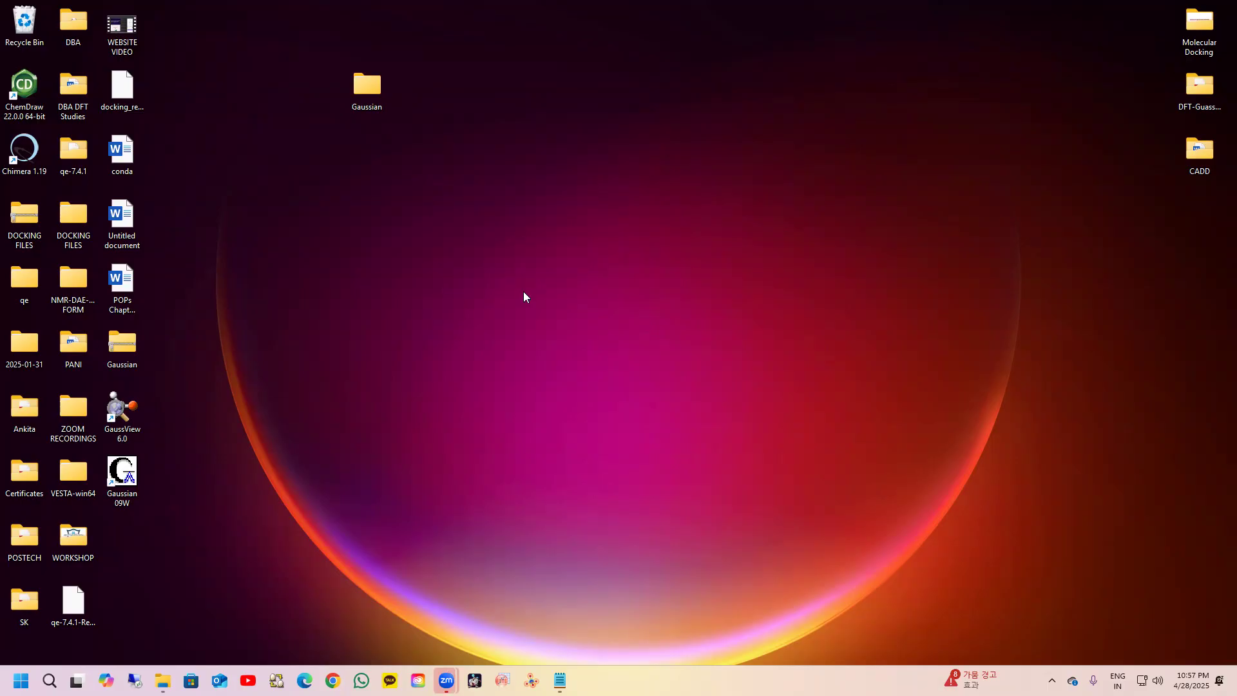
pyautogui.moveTo(122, 410); pyautogui.dragTo(321, 227)
pyautogui.moveTo(122, 474); pyautogui.dragTo(373, 226)
pyautogui.click(368, 333)
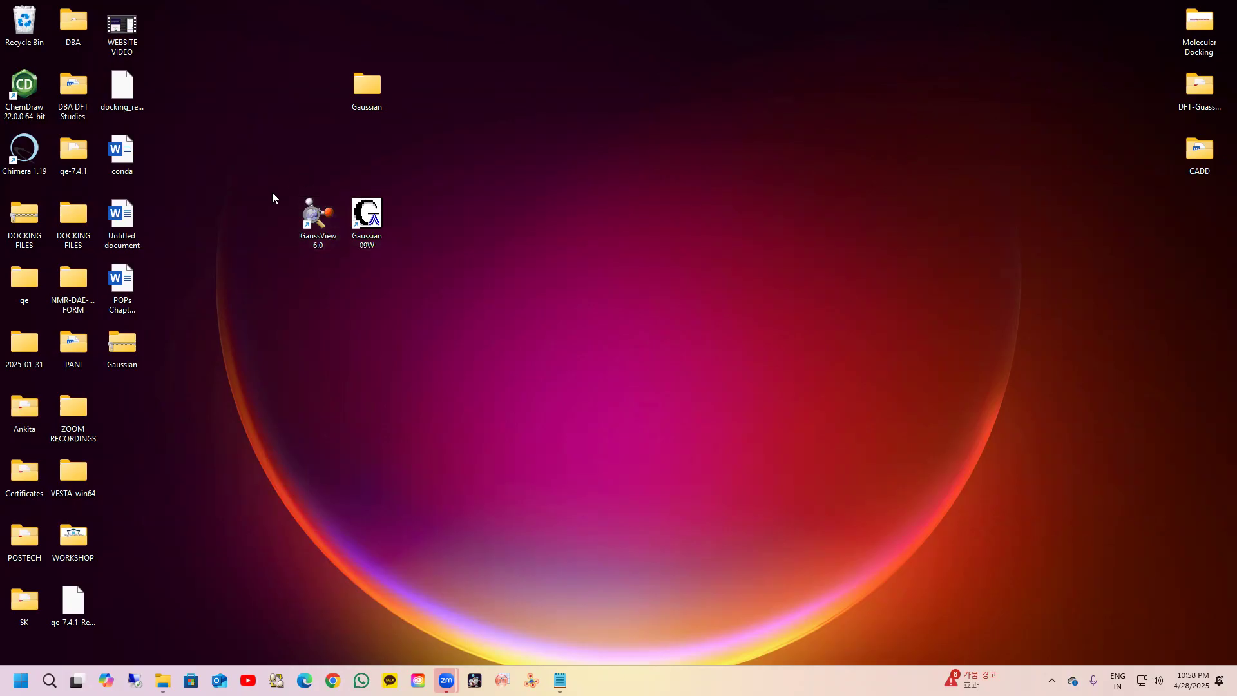
pyautogui.moveTo(284, 209); pyautogui.dragTo(393, 264)
pyautogui.moveTo(372, 219); pyautogui.dragTo(268, 292)
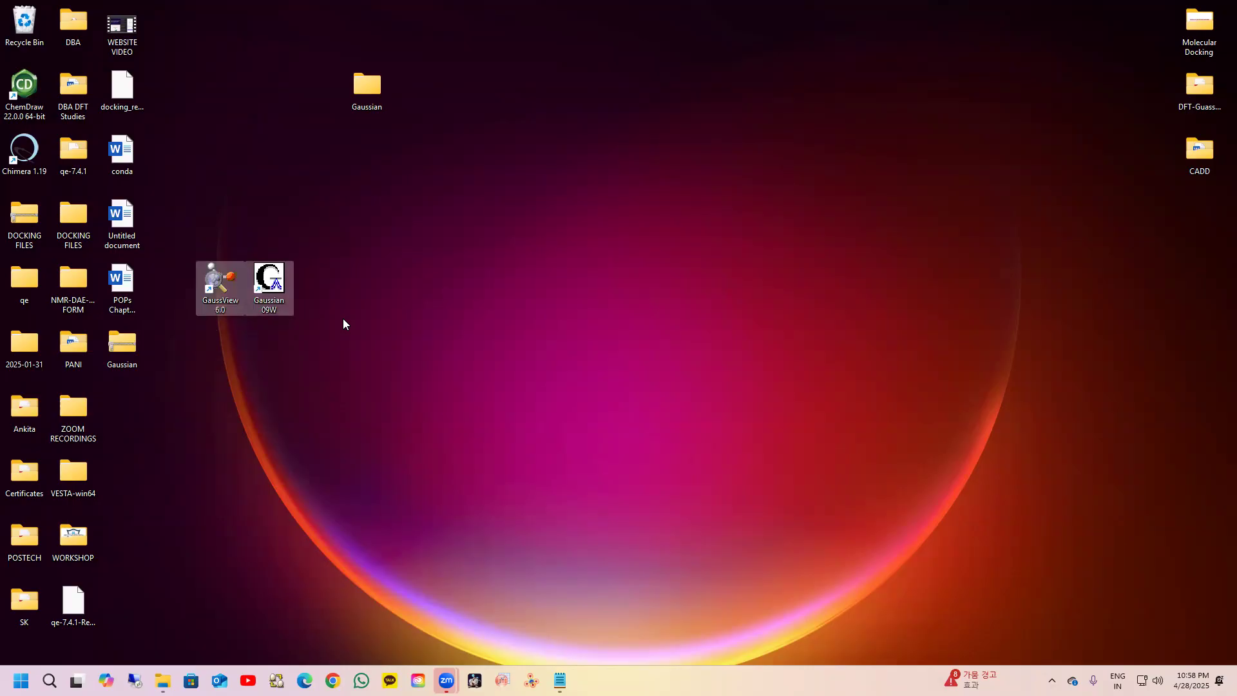
pyautogui.click(810, 353)
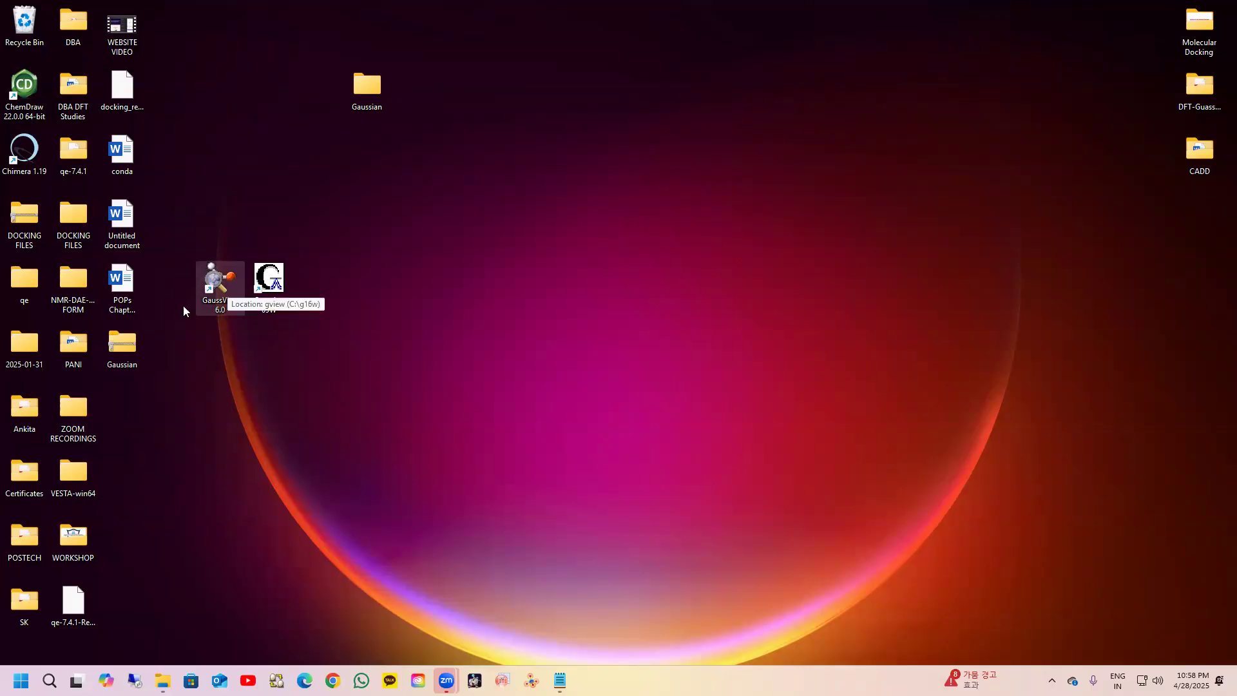
# Step: Launch GaussView 6.0, fit its main window to half the screen beside the new molecule window and close the Builder palette
pyautogui.doubleClick(218, 279)
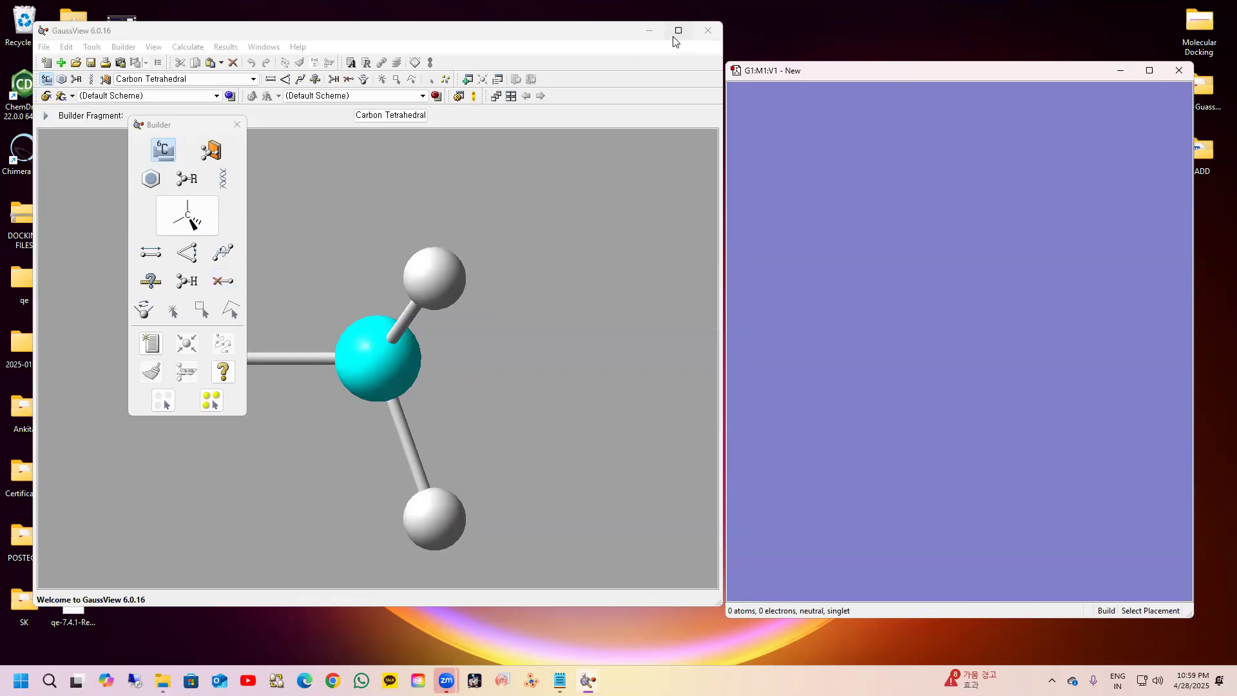
pyautogui.moveTo(677, 37)
pyautogui.click(592, 71)
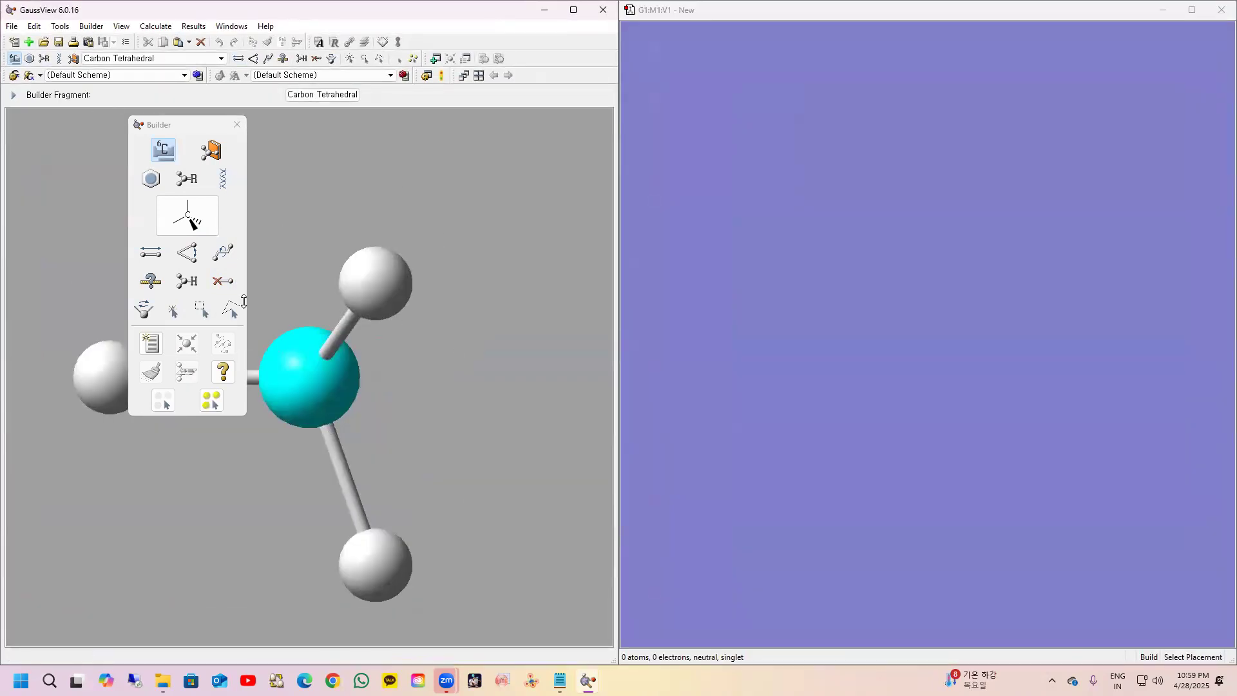
pyautogui.click(237, 124)
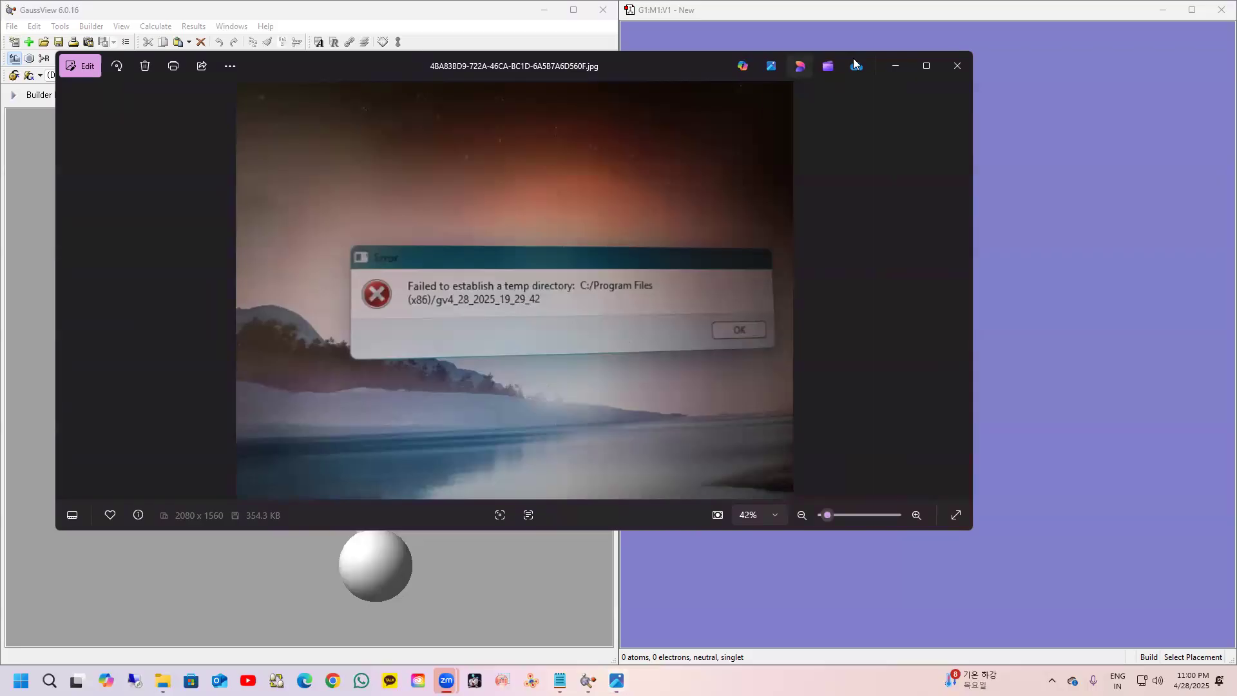
# Step: Close the photo of the temp directory error and dismiss the empty G1:M1:V1 molecule window
pyautogui.click(957, 67)
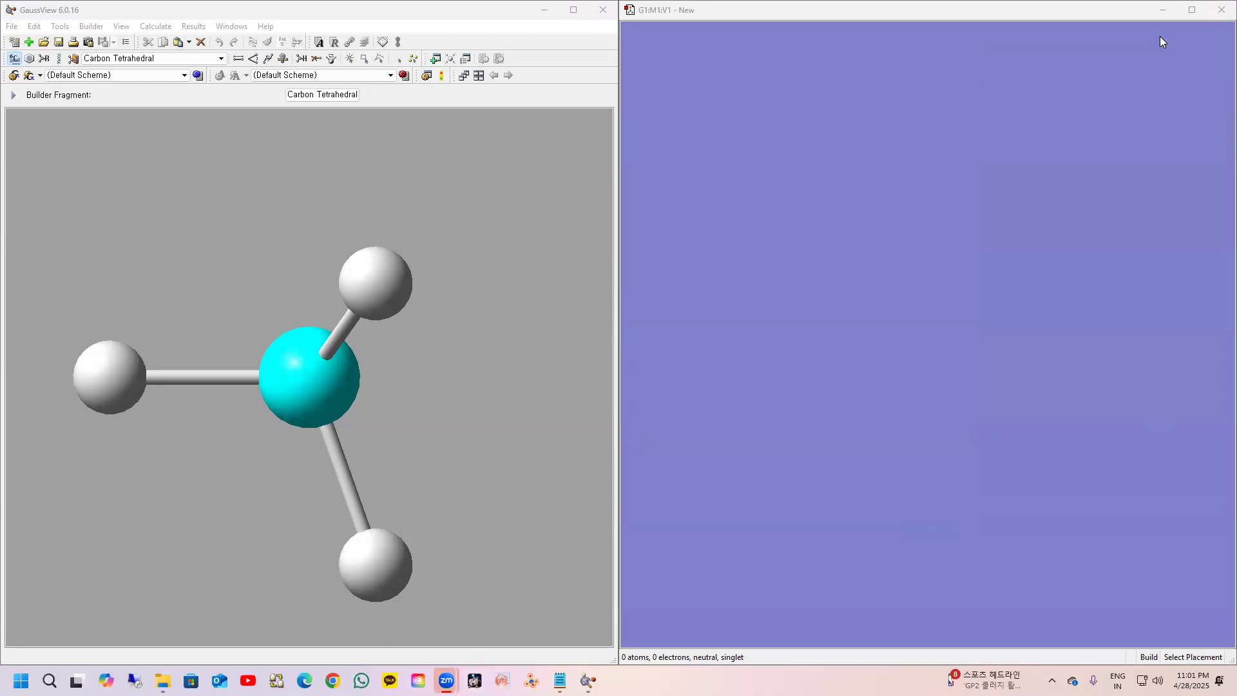
pyautogui.click(1222, 10)
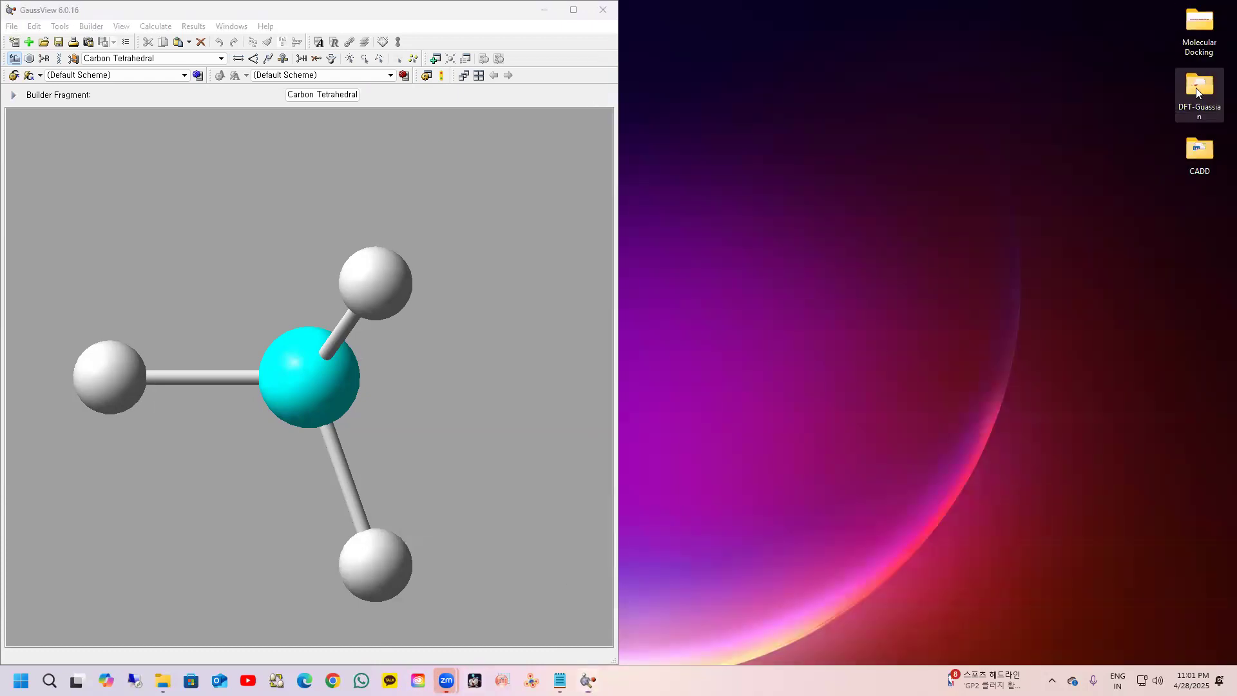
# Step: Open the Gaussian User Manual PDF from the desktop DFT-Guassian folder and close the folder window
pyautogui.doubleClick(1196, 88)
pyautogui.click(793, 165)
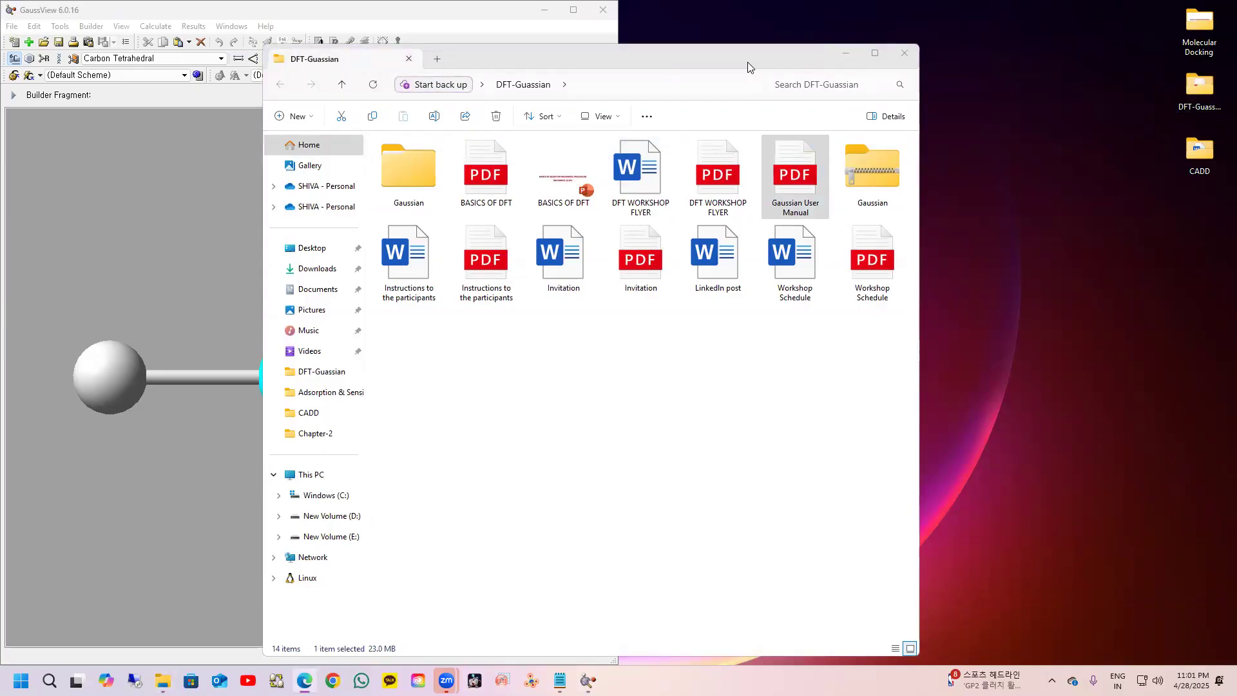
pyautogui.moveTo(814, 43); pyautogui.dragTo(880, 21)
pyautogui.click(965, 32)
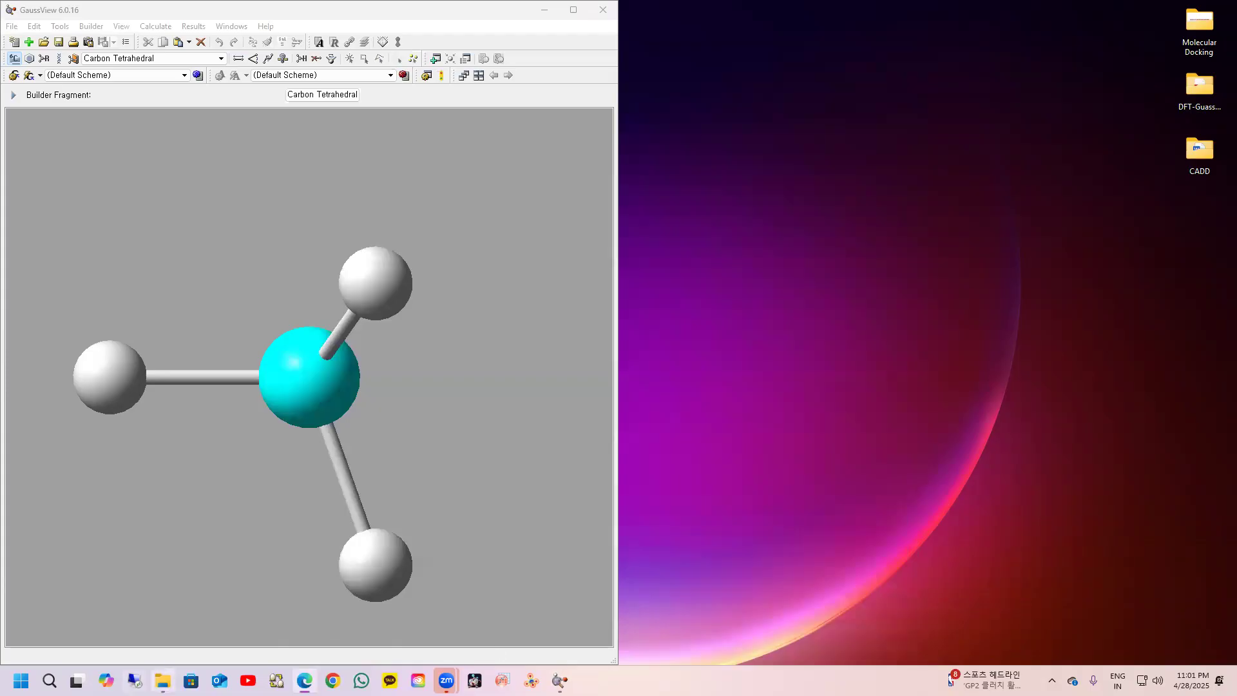
# Step: Switch back to GaussView with its main window and the new molecule window displayed side by side
pyautogui.moveTo(162, 681)
pyautogui.moveTo(446, 681)
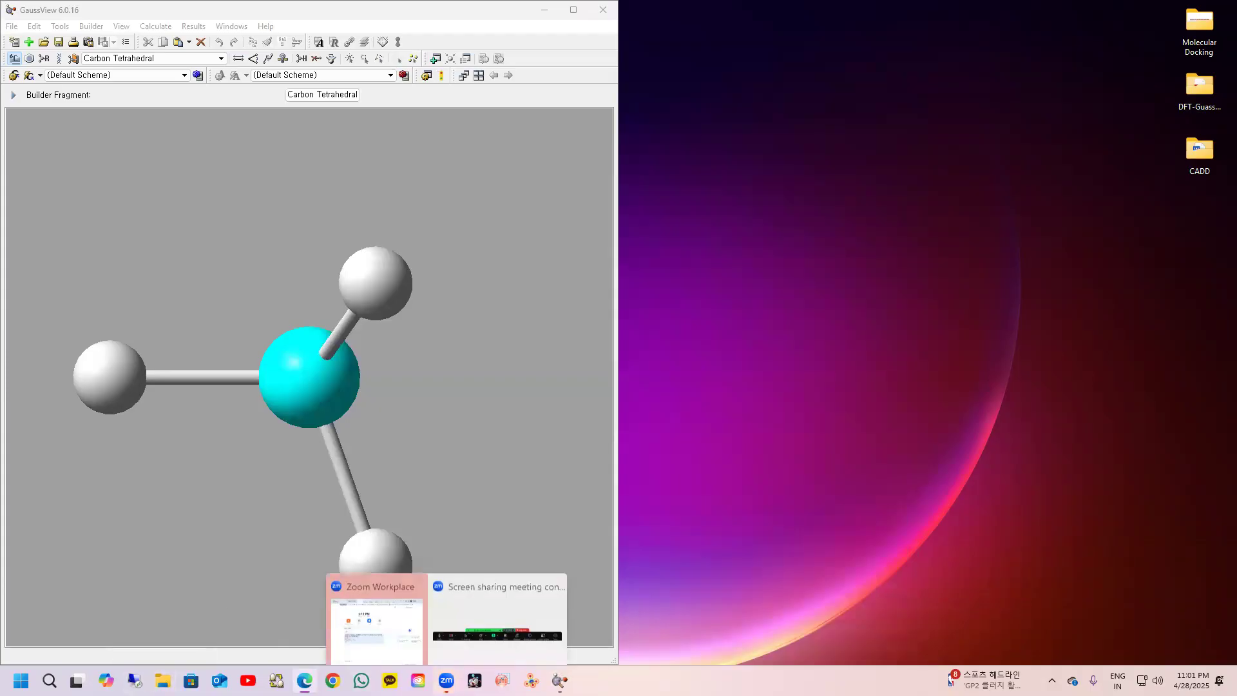
pyautogui.click(571, 678)
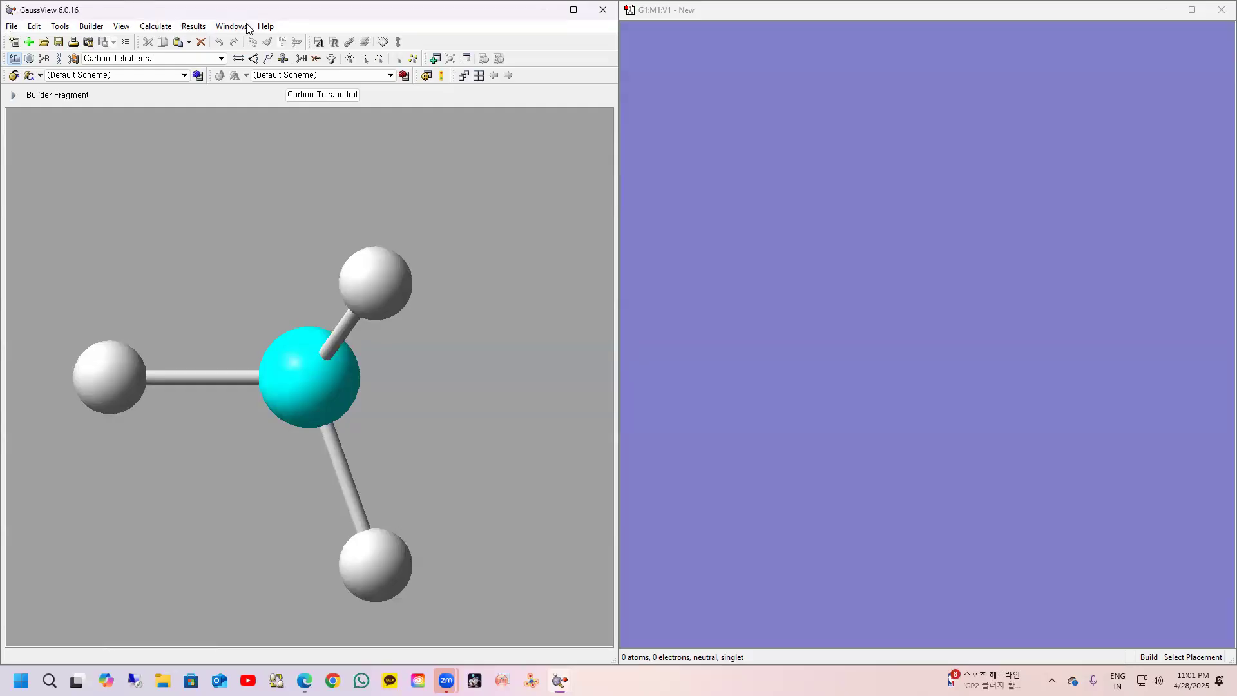
# Step: Examine the GaussView commands available for files, editing, tools, building, viewing, calculations and results
pyautogui.click(11, 27)
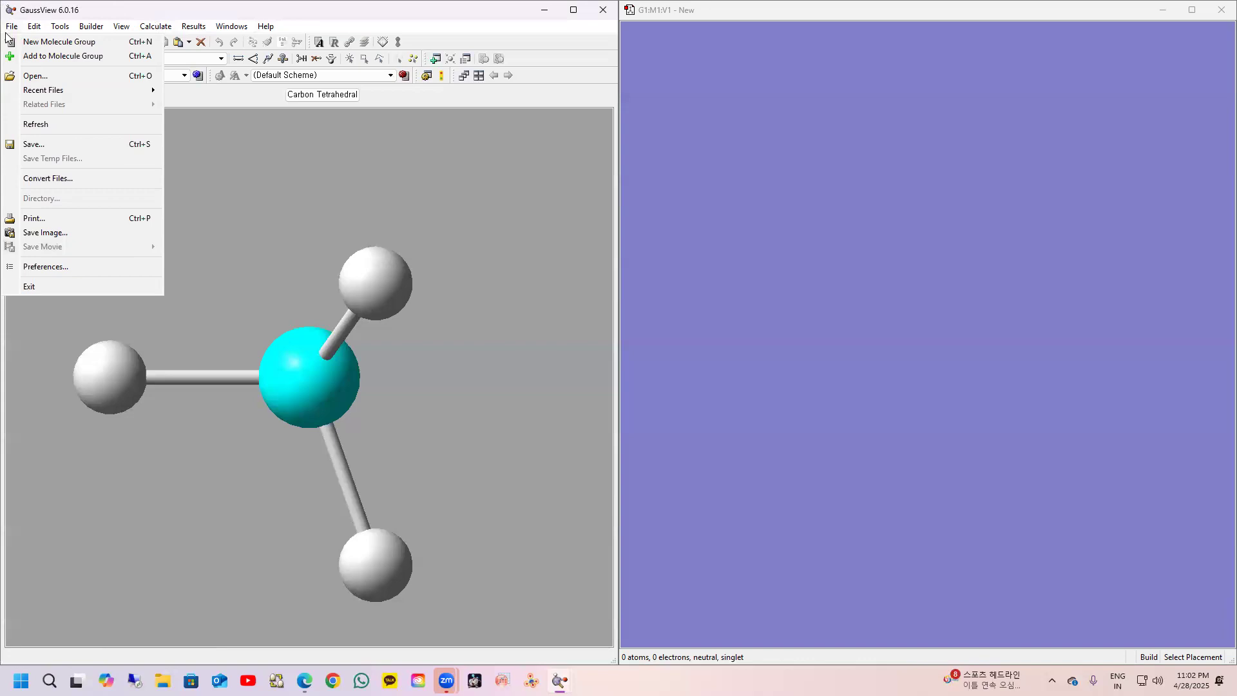
pyautogui.moveTo(31, 29)
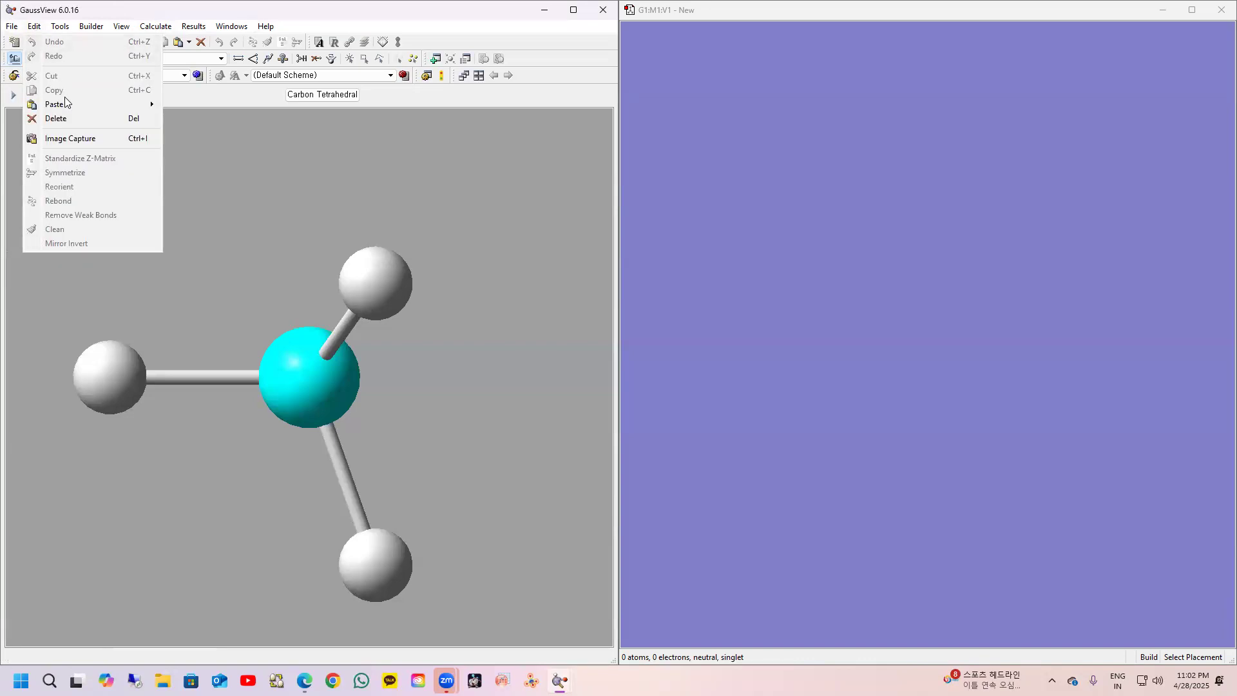
pyautogui.moveTo(59, 105)
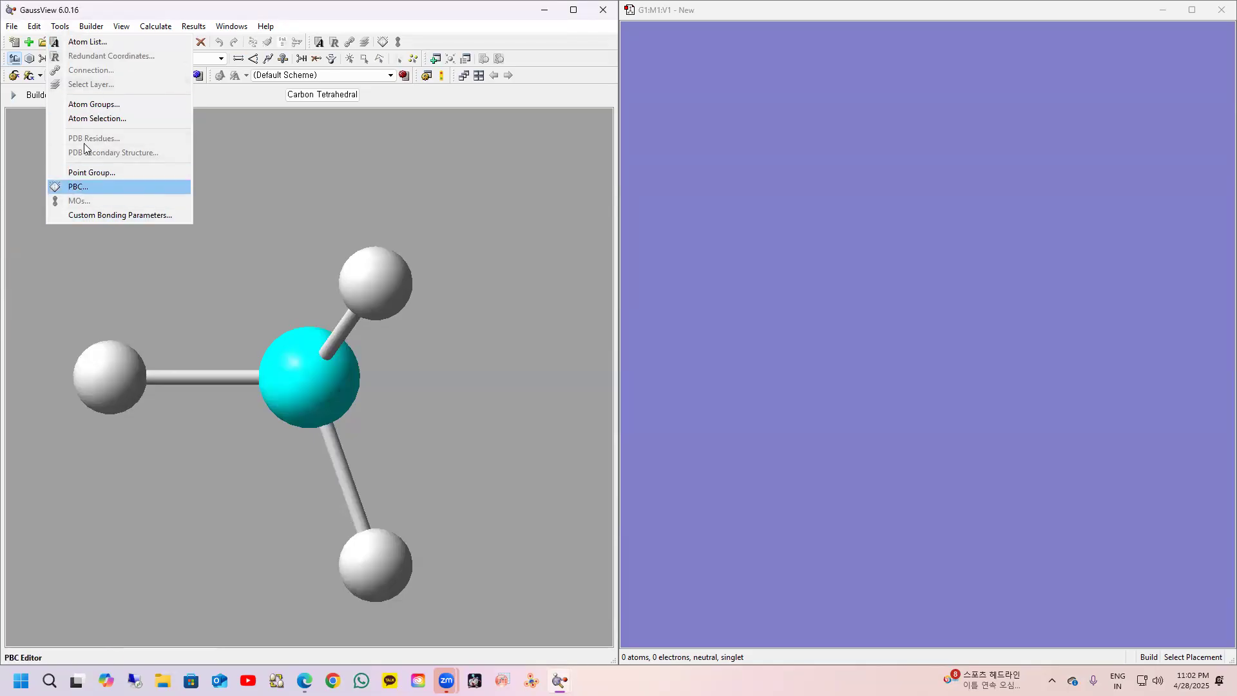
pyautogui.click(88, 27)
pyautogui.click(89, 29)
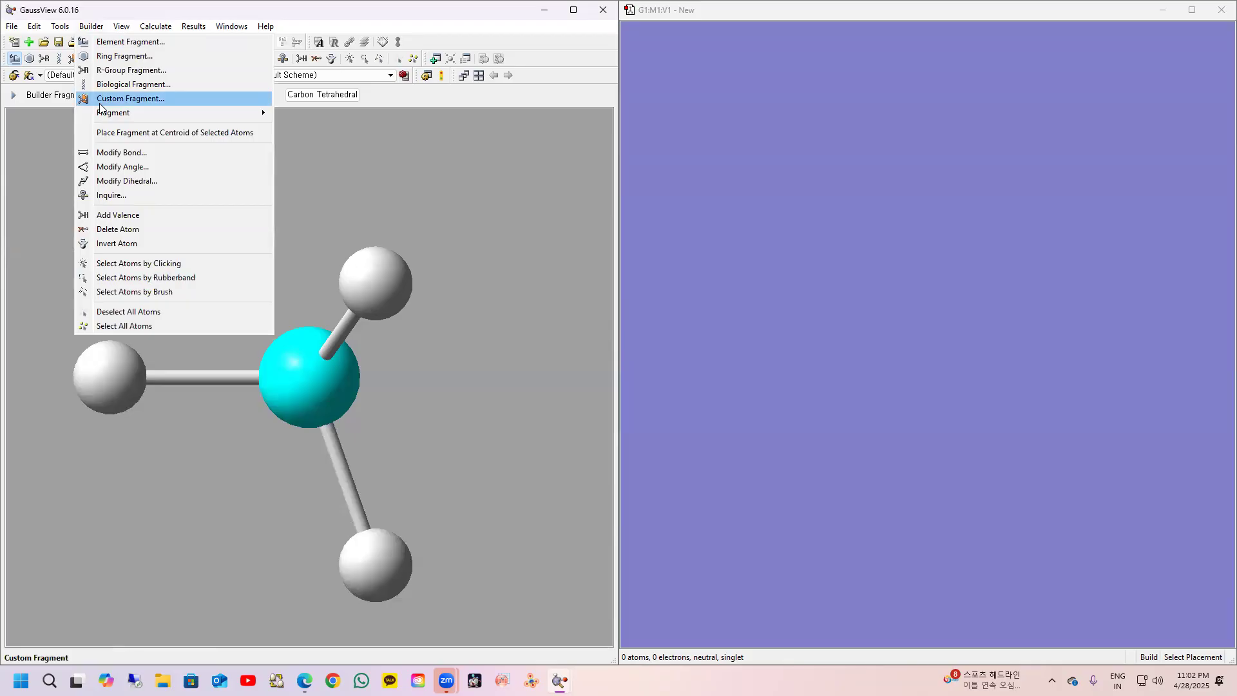
pyautogui.moveTo(121, 31)
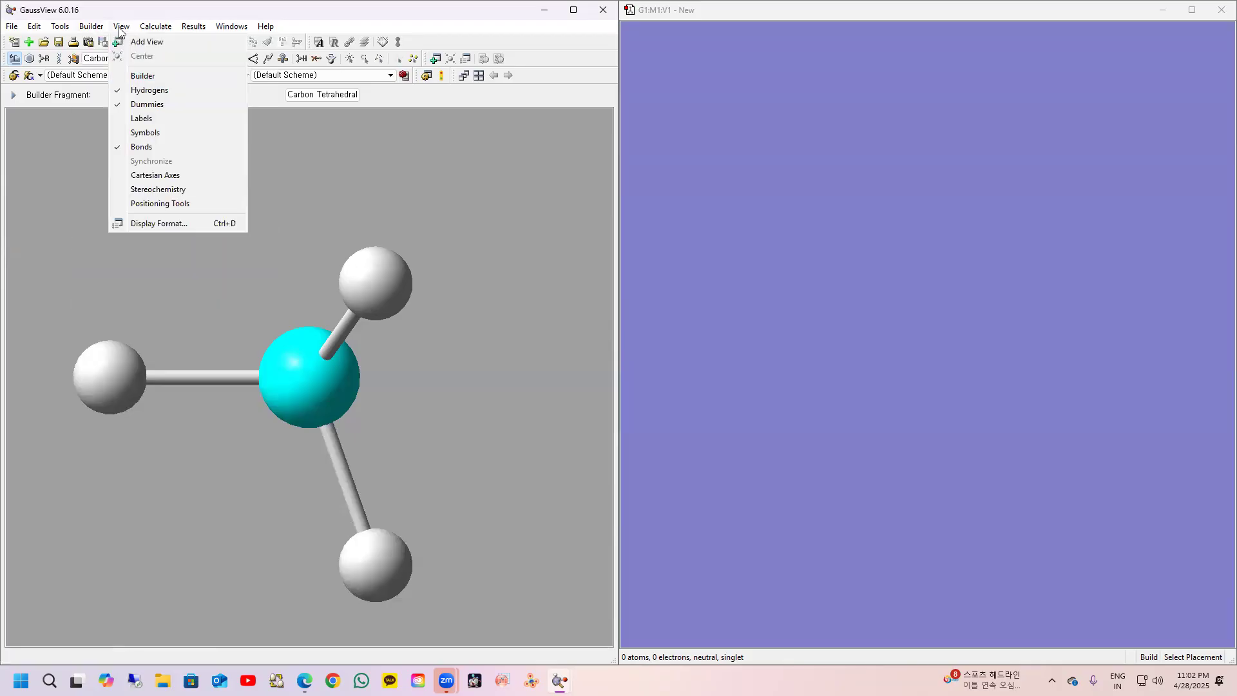
pyautogui.click(120, 25)
pyautogui.click(120, 26)
pyautogui.moveTo(153, 27)
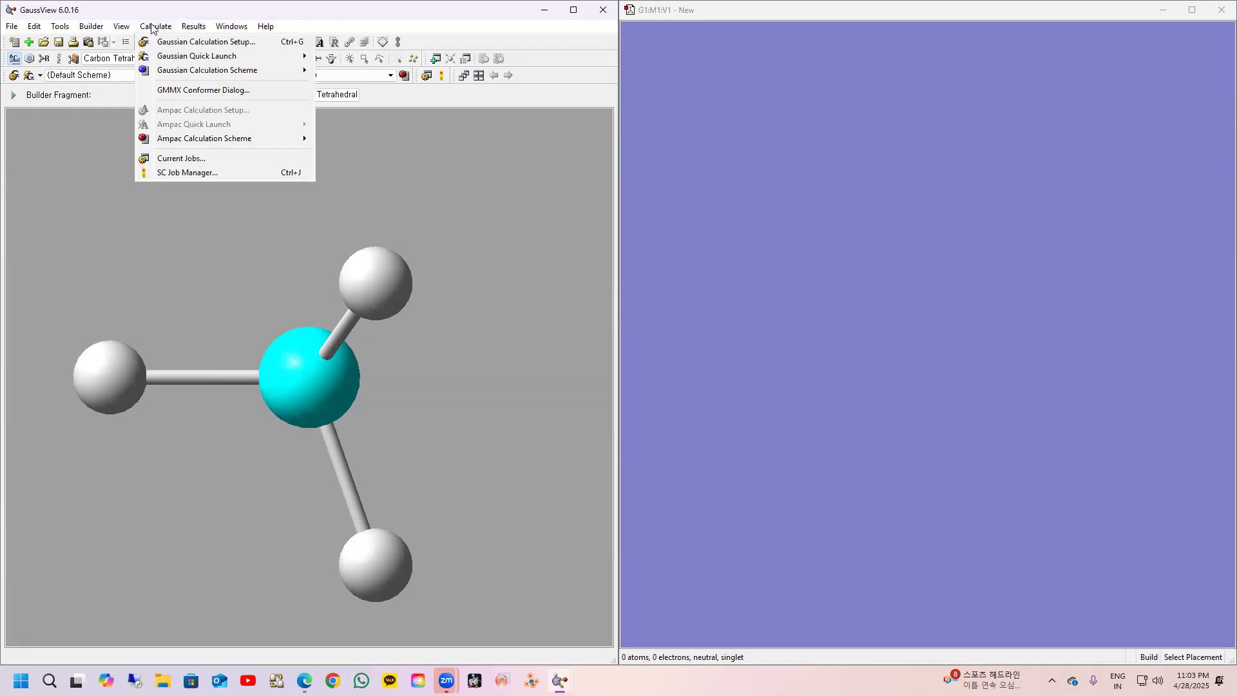
pyautogui.moveTo(194, 30)
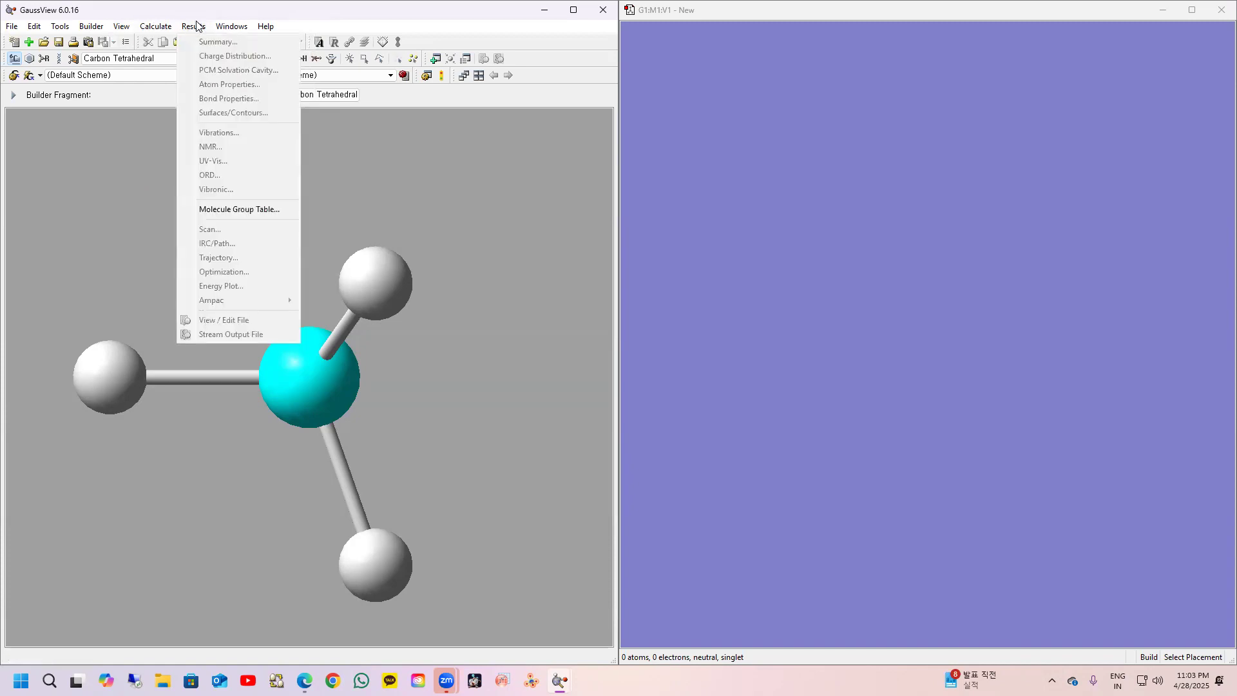
pyautogui.moveTo(232, 27)
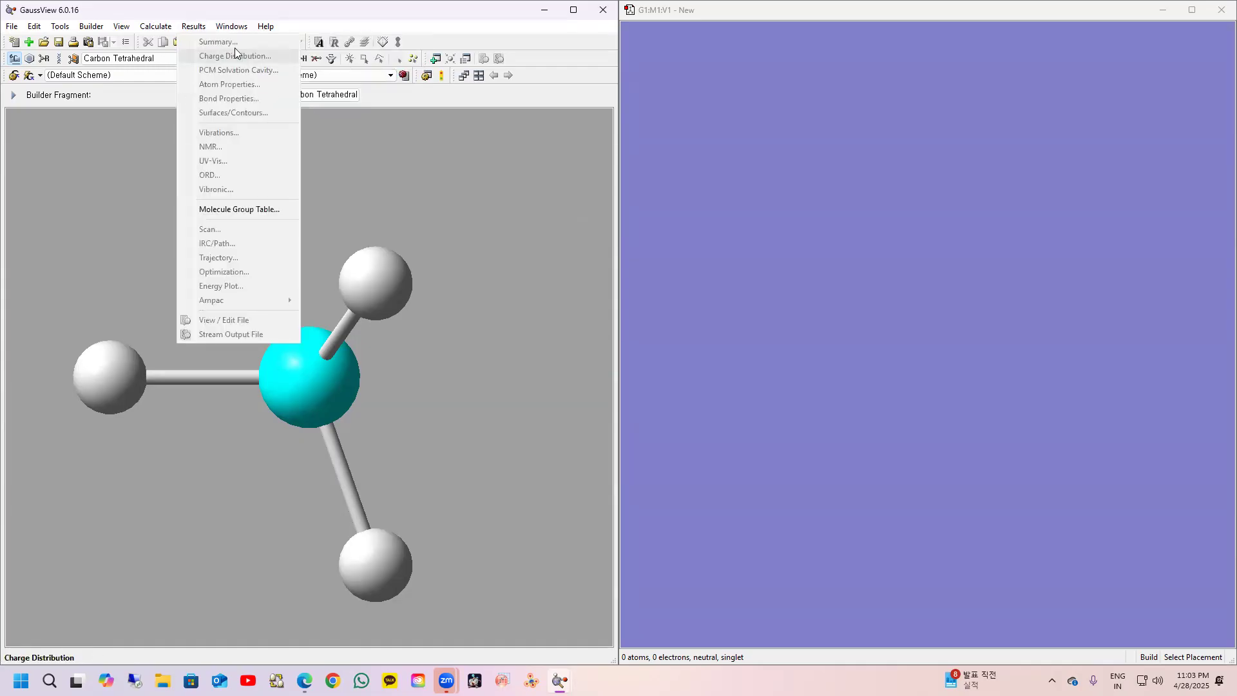
pyautogui.click(104, 194)
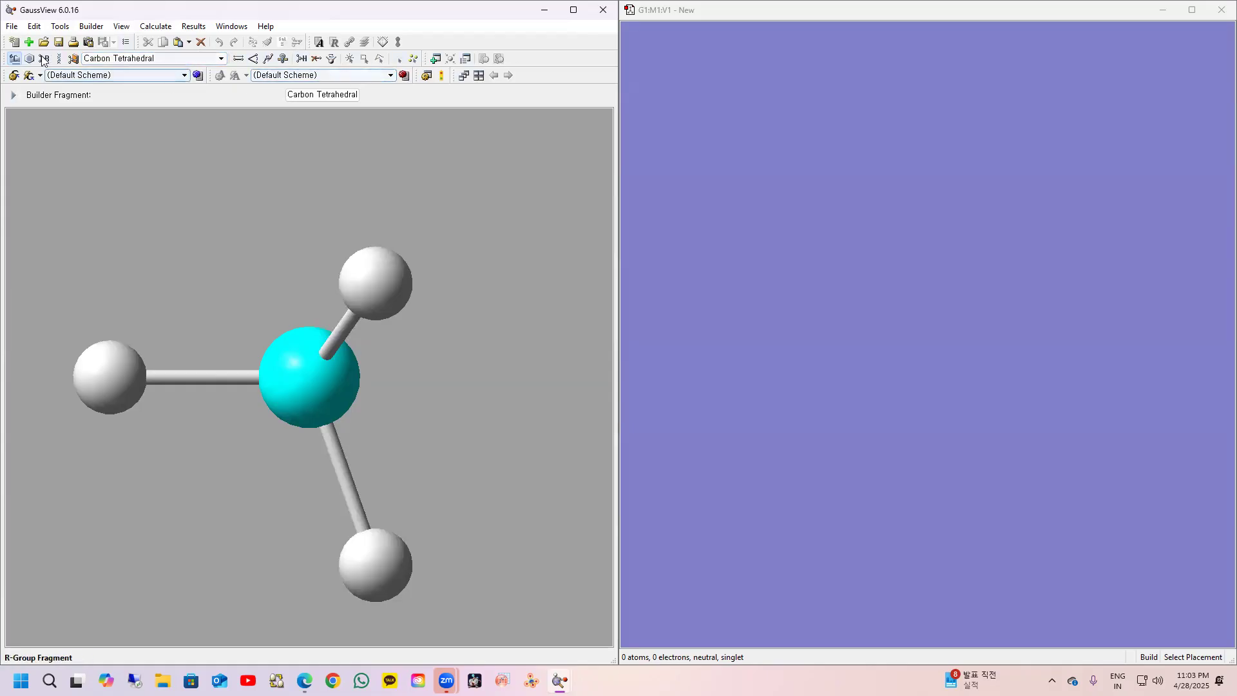
pyautogui.click(92, 27)
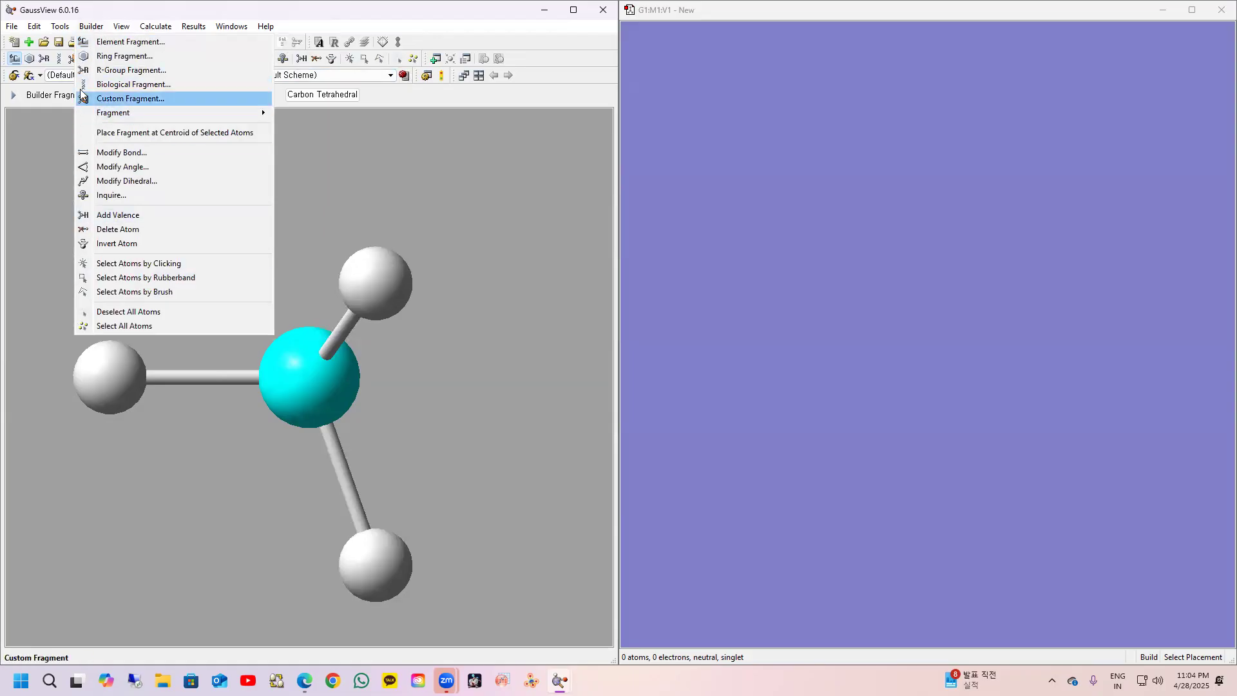
pyautogui.click(8, 187)
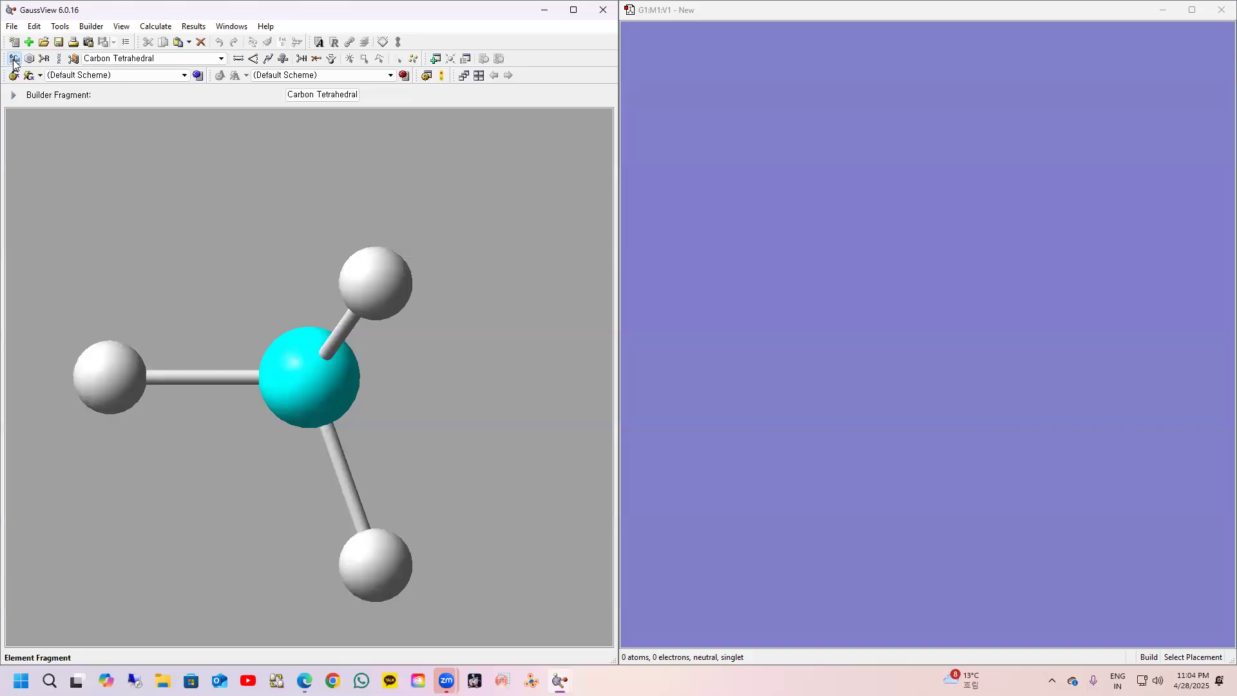
# Step: Open the Element Fragments palette, place it over the fragment preview, and pick silicon followed by zinc as the builder element
pyautogui.click(13, 58)
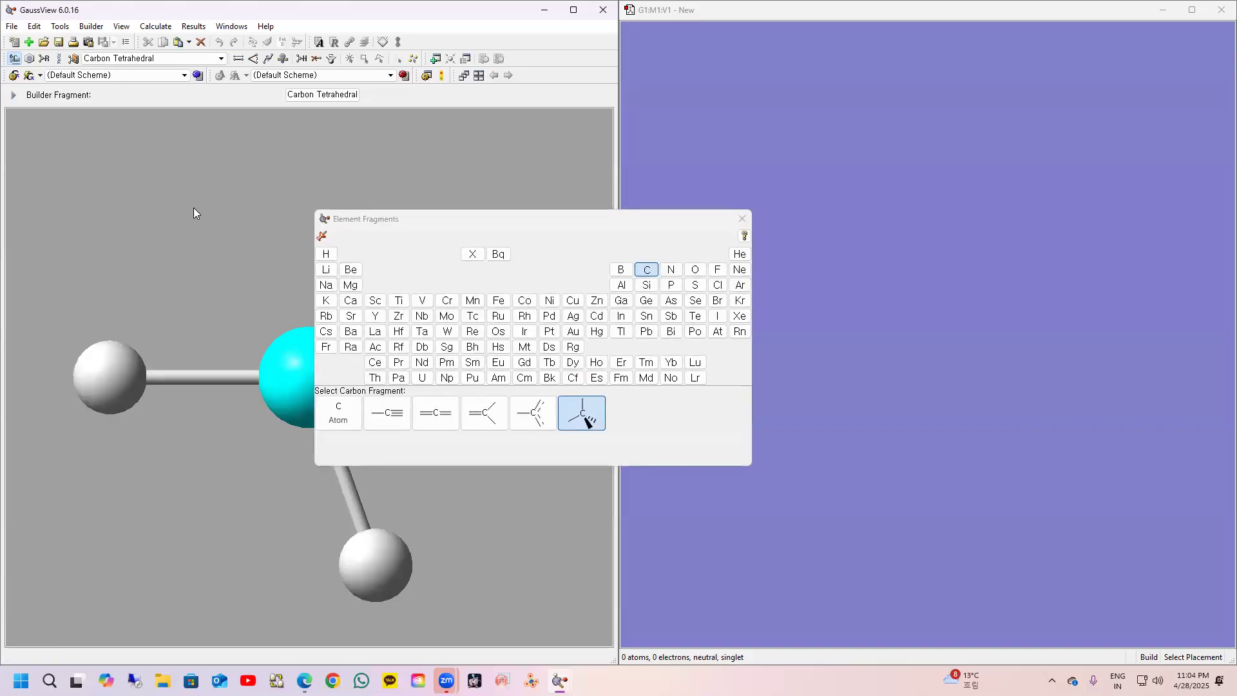
pyautogui.moveTo(493, 219); pyautogui.dragTo(308, 184)
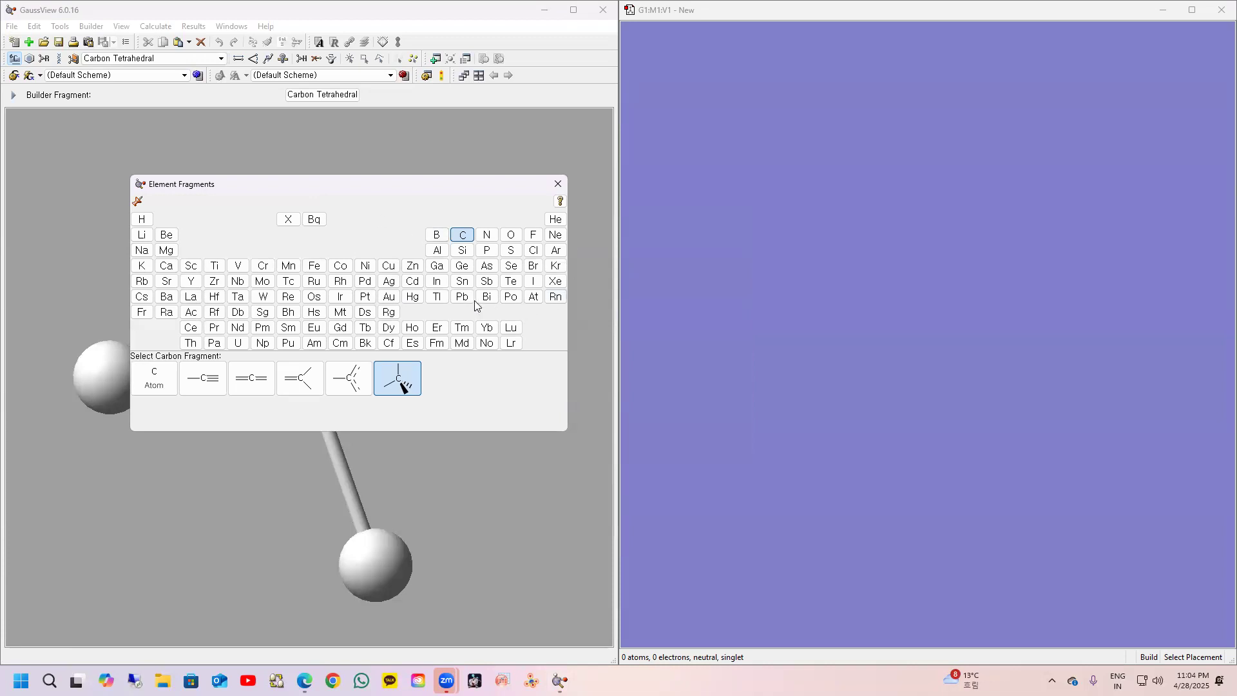
pyautogui.click(462, 250)
pyautogui.click(412, 265)
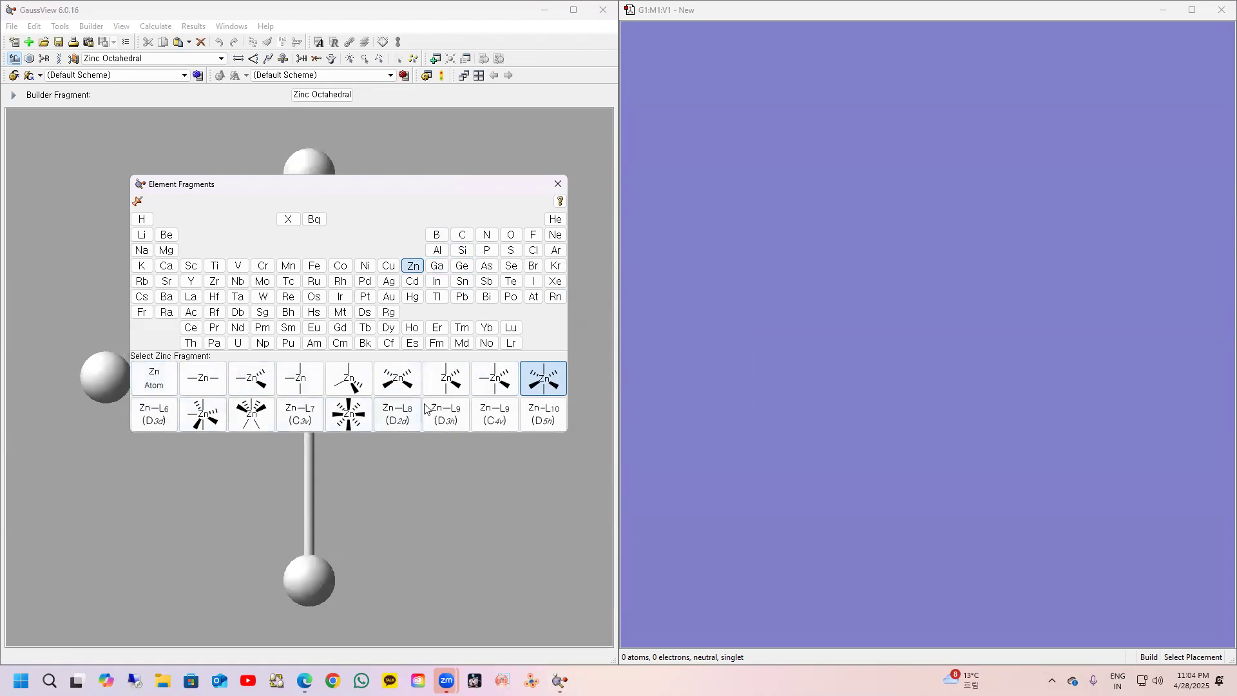
# Step: Try gadolinium and rutherfordium as the octahedral builder element, and close the Element Fragments palette
pyautogui.click(340, 327)
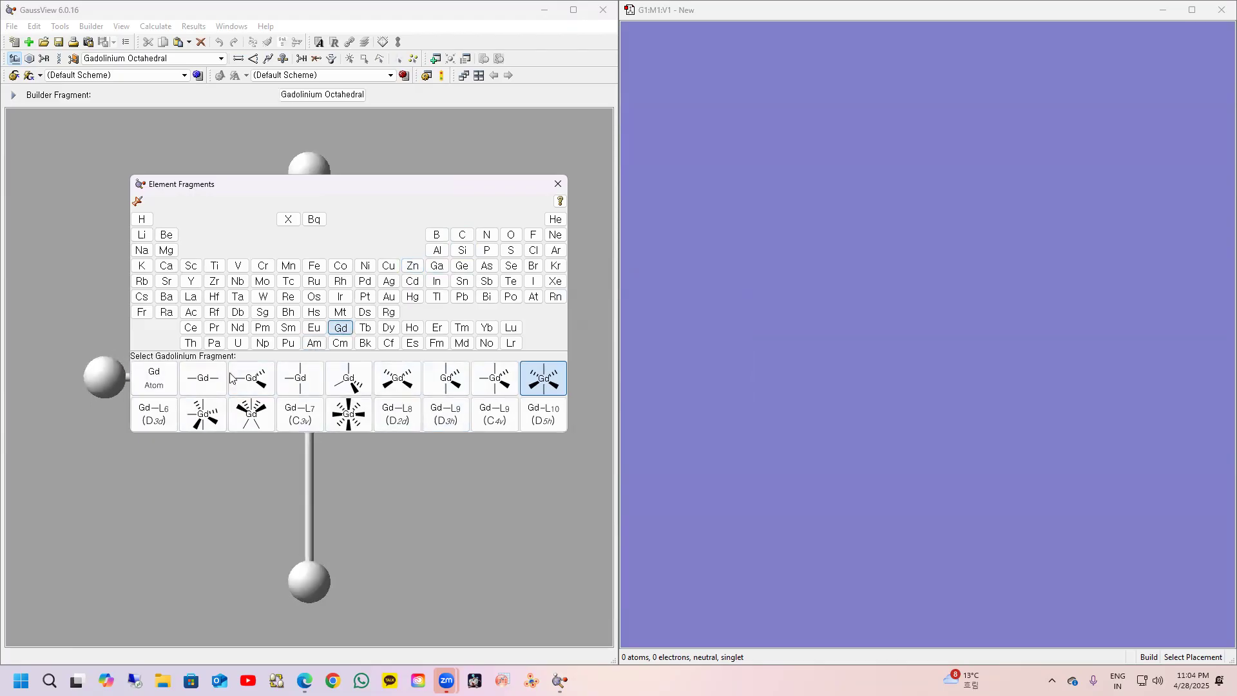
pyautogui.click(214, 312)
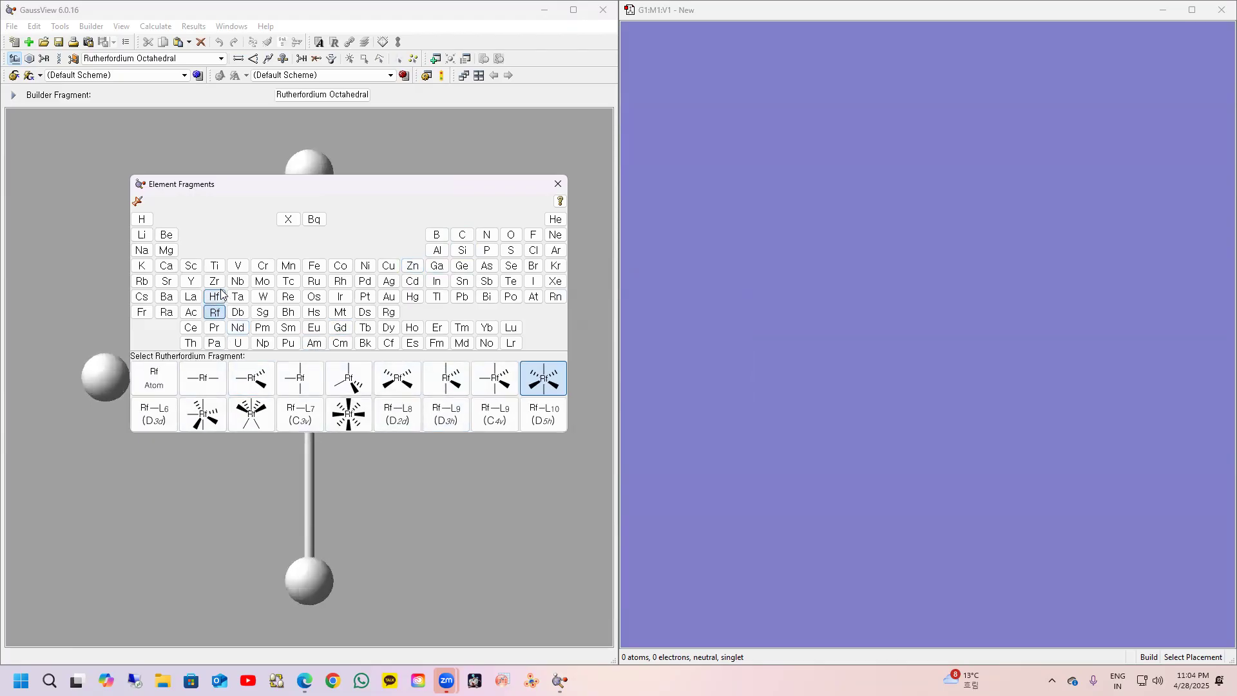
pyautogui.click(558, 183)
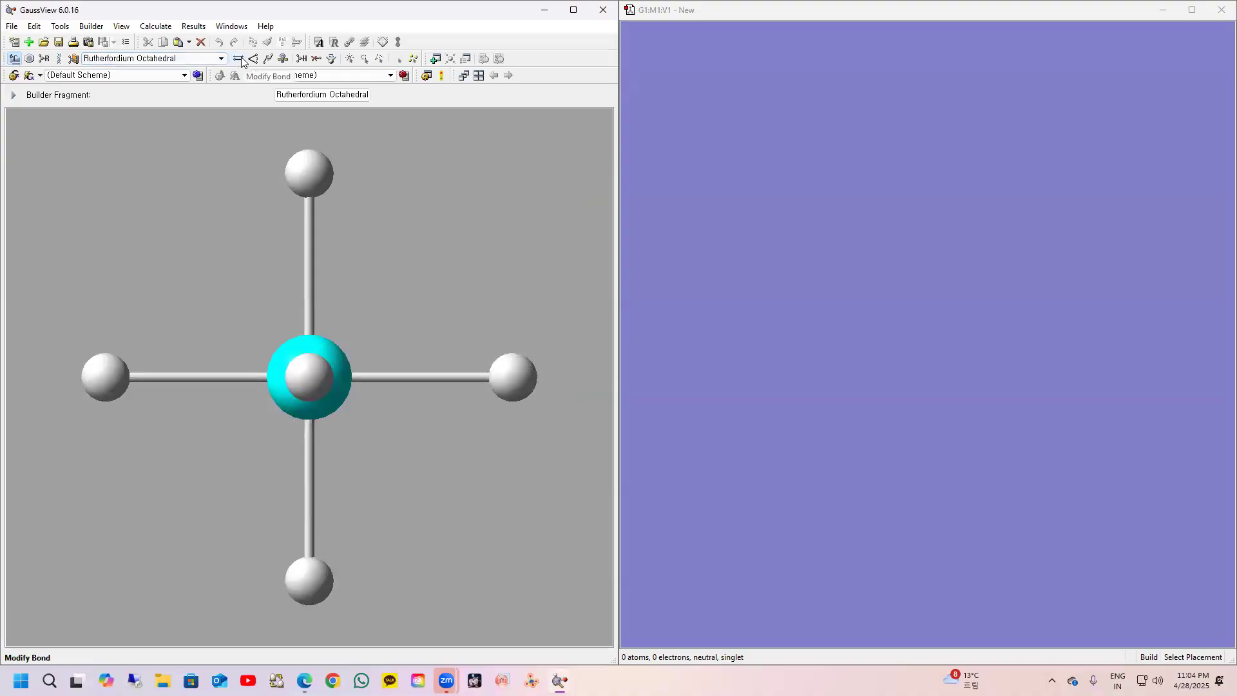
# Step: Reopen the Element Fragments palette, make tetrahedral carbon the builder fragment, and close the palette
pyautogui.click(14, 58)
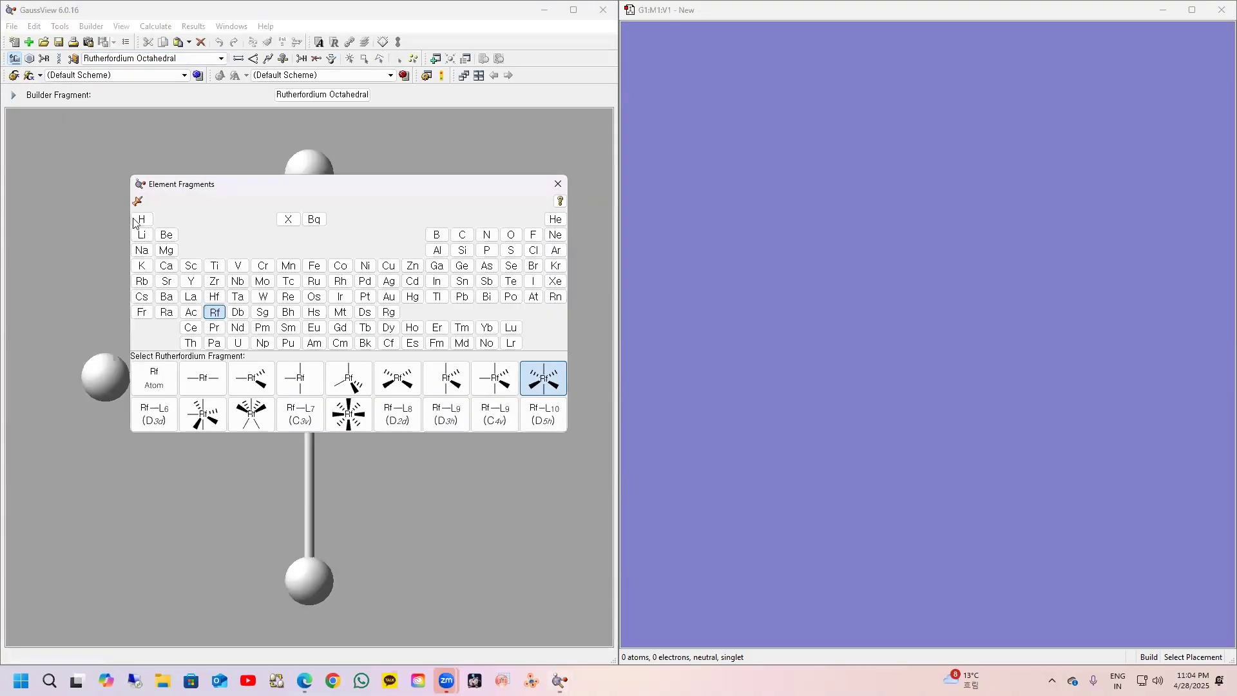
pyautogui.click(461, 235)
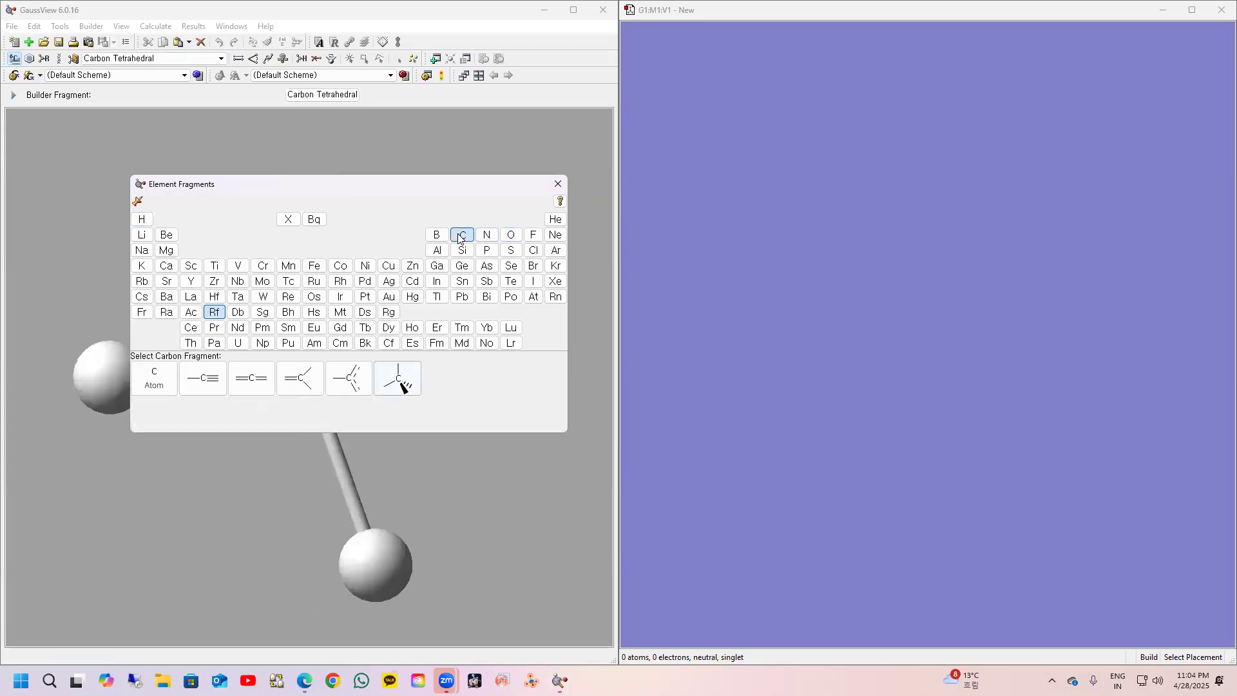
pyautogui.click(558, 184)
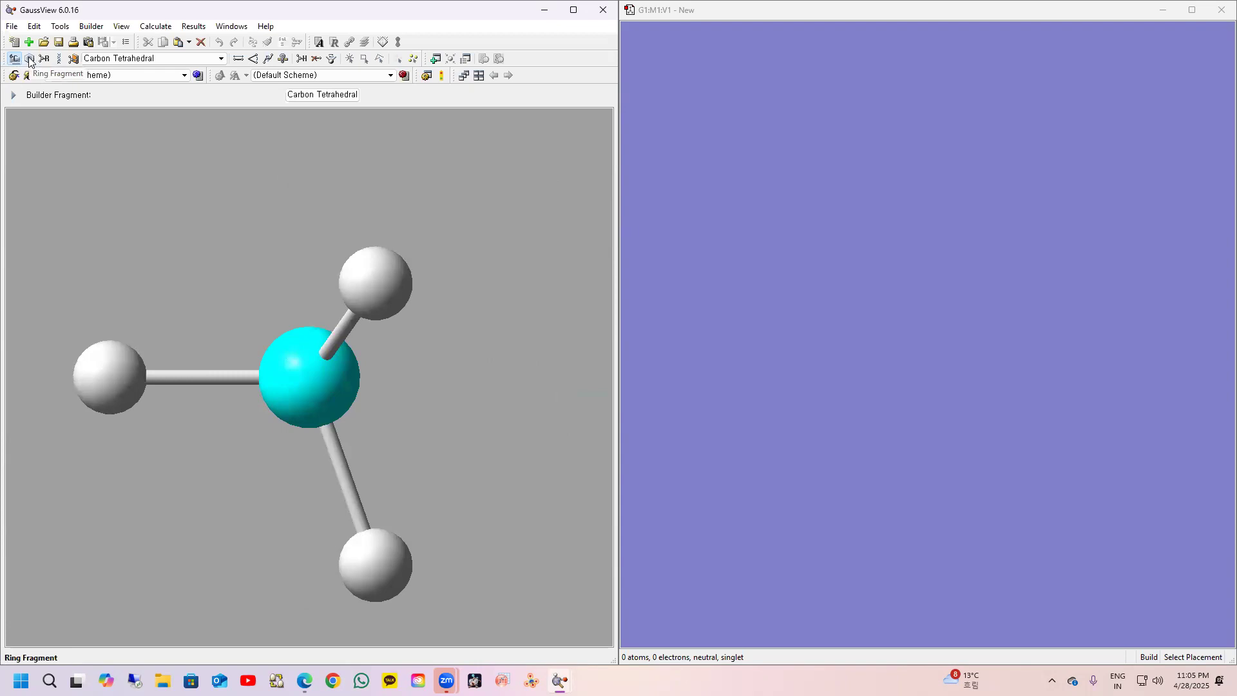
# Step: Open the Ring Fragments palette with benzene as the builder fragment, examine the available rings, and close it
pyautogui.click(29, 58)
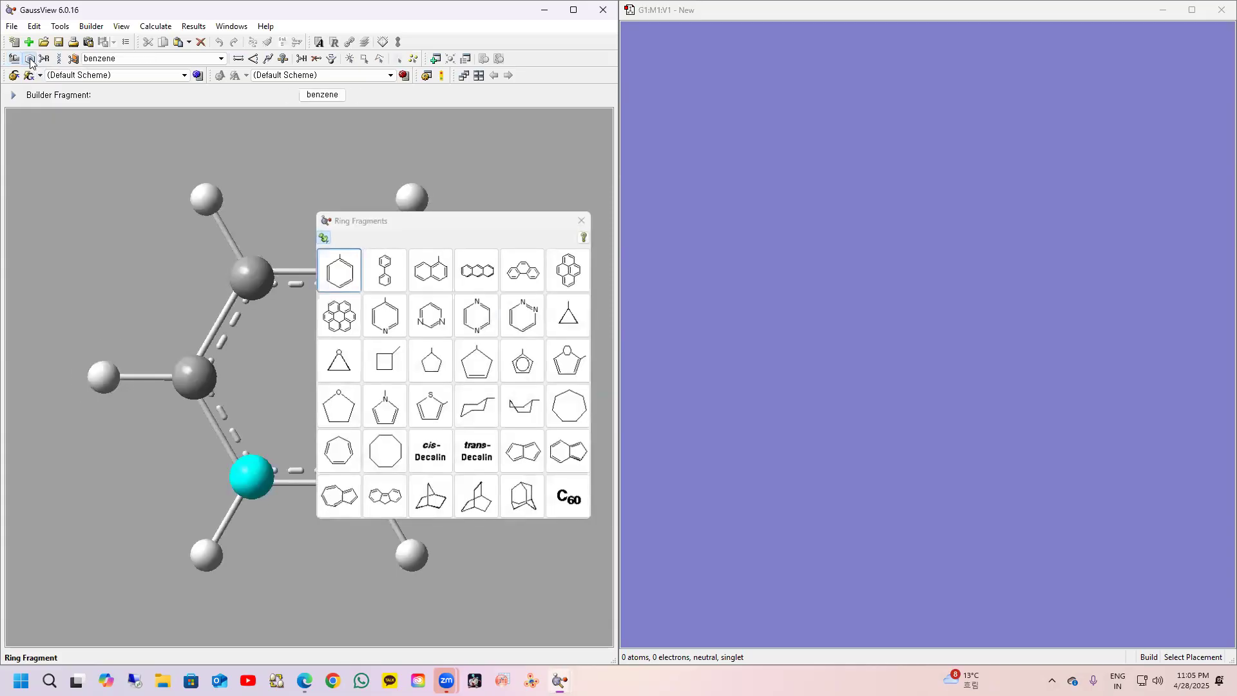
pyautogui.moveTo(429, 223); pyautogui.dragTo(416, 169)
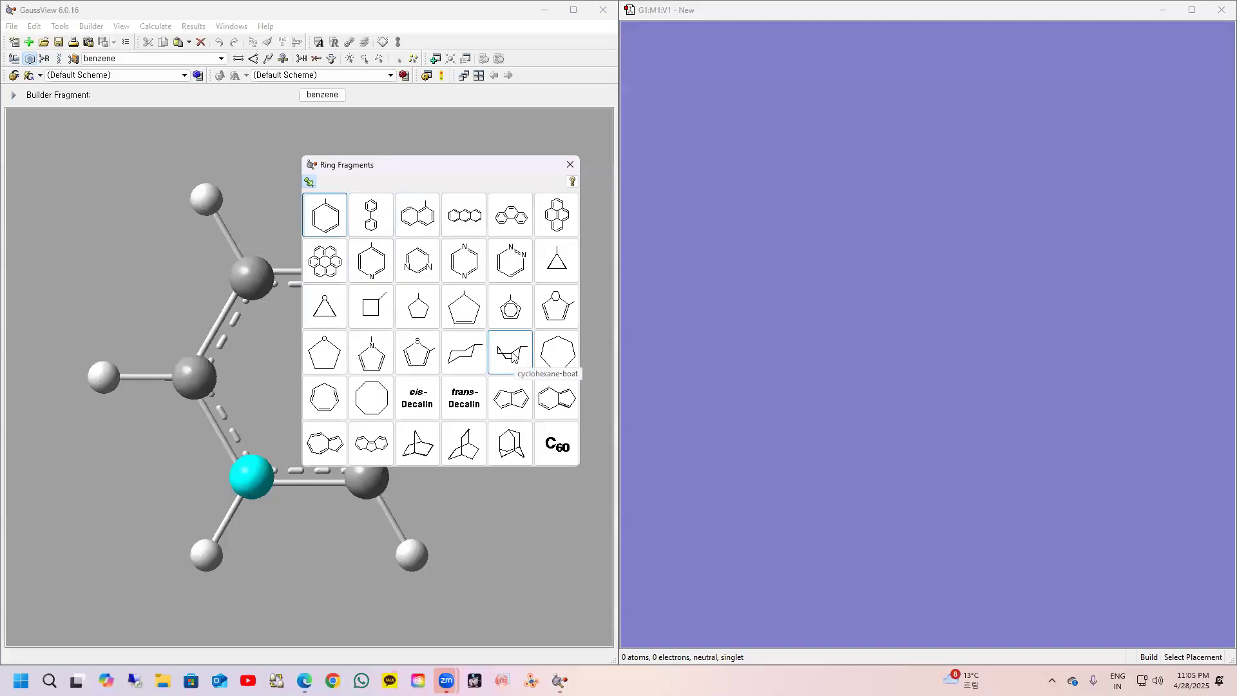
pyautogui.click(570, 164)
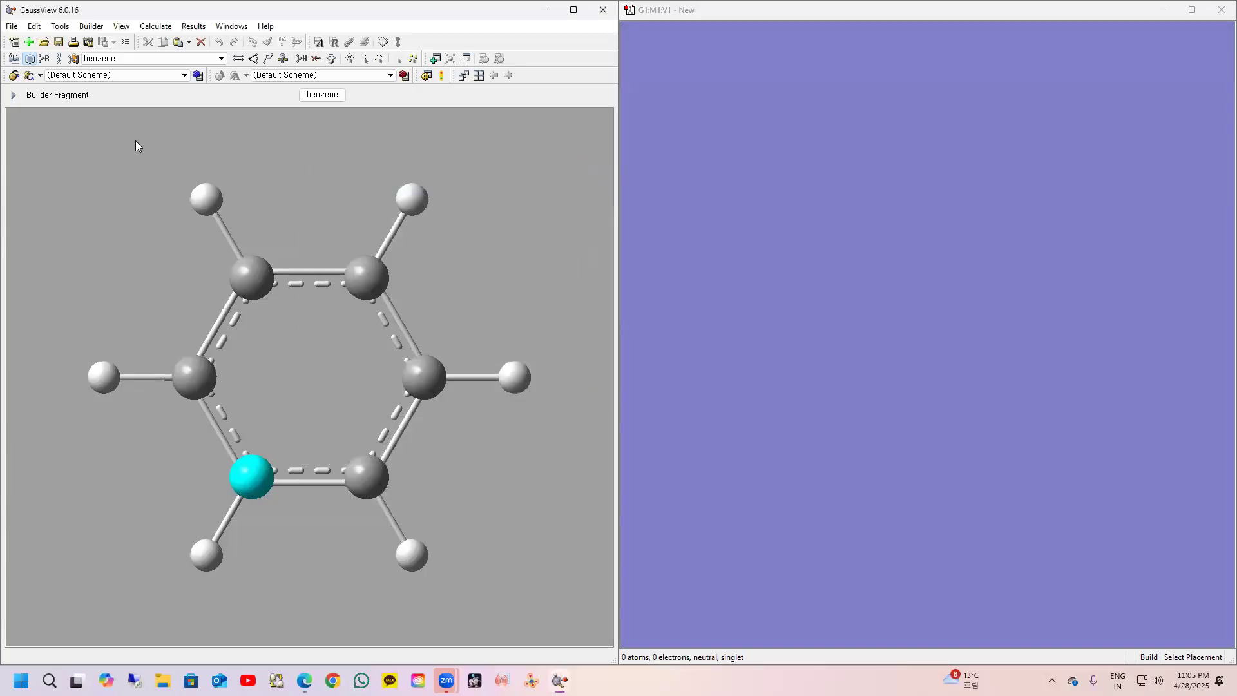
# Step: Examine the R-Group Fragments palette alongside the ring palette, rotate the formyl fragment preview slightly, and close the palette
pyautogui.click(45, 60)
pyautogui.click(45, 60)
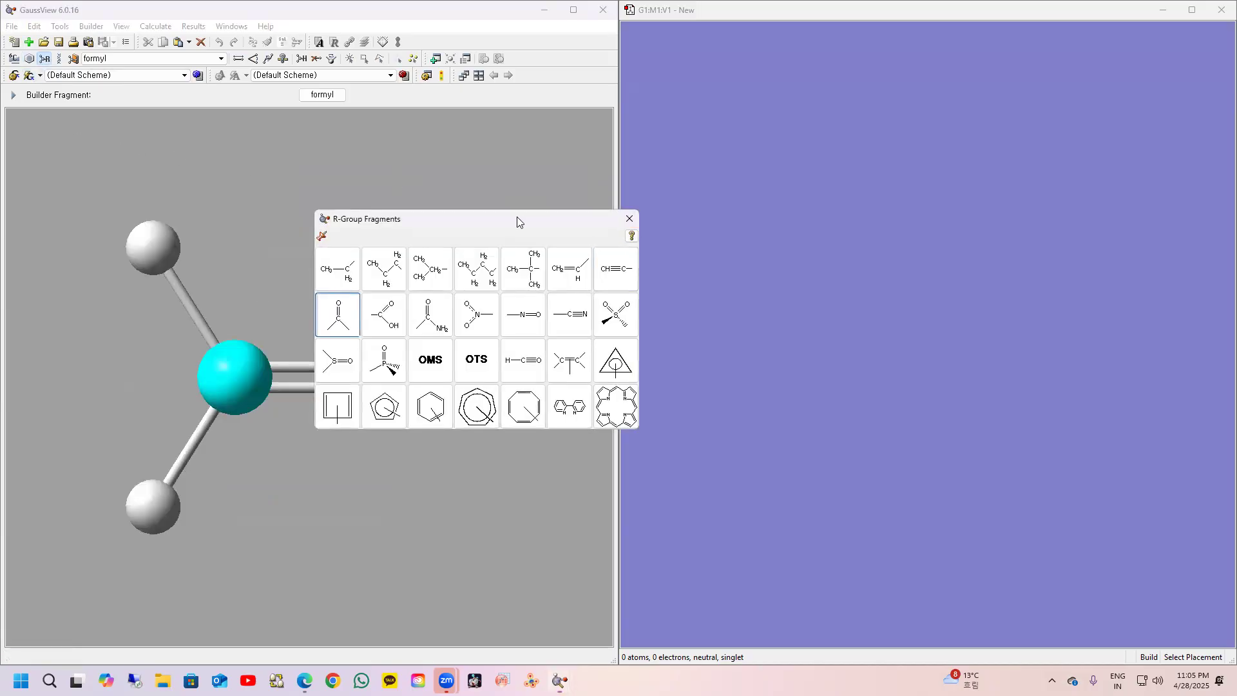
pyautogui.click(635, 223)
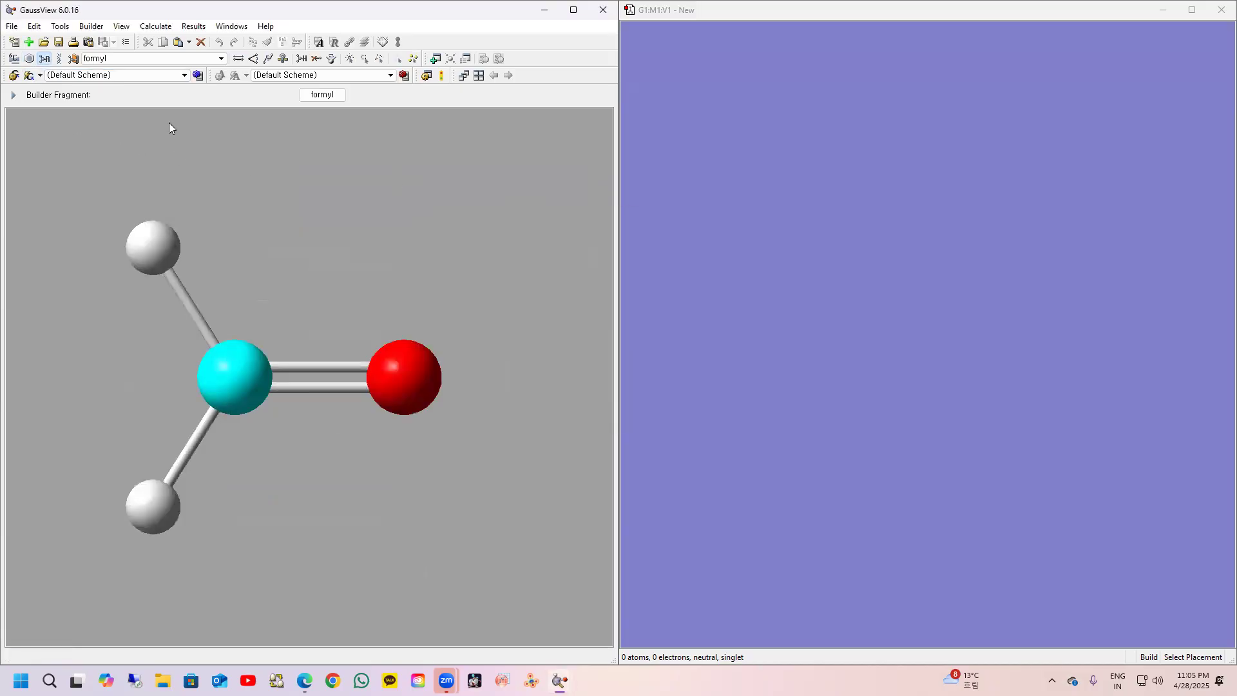
pyautogui.click(45, 59)
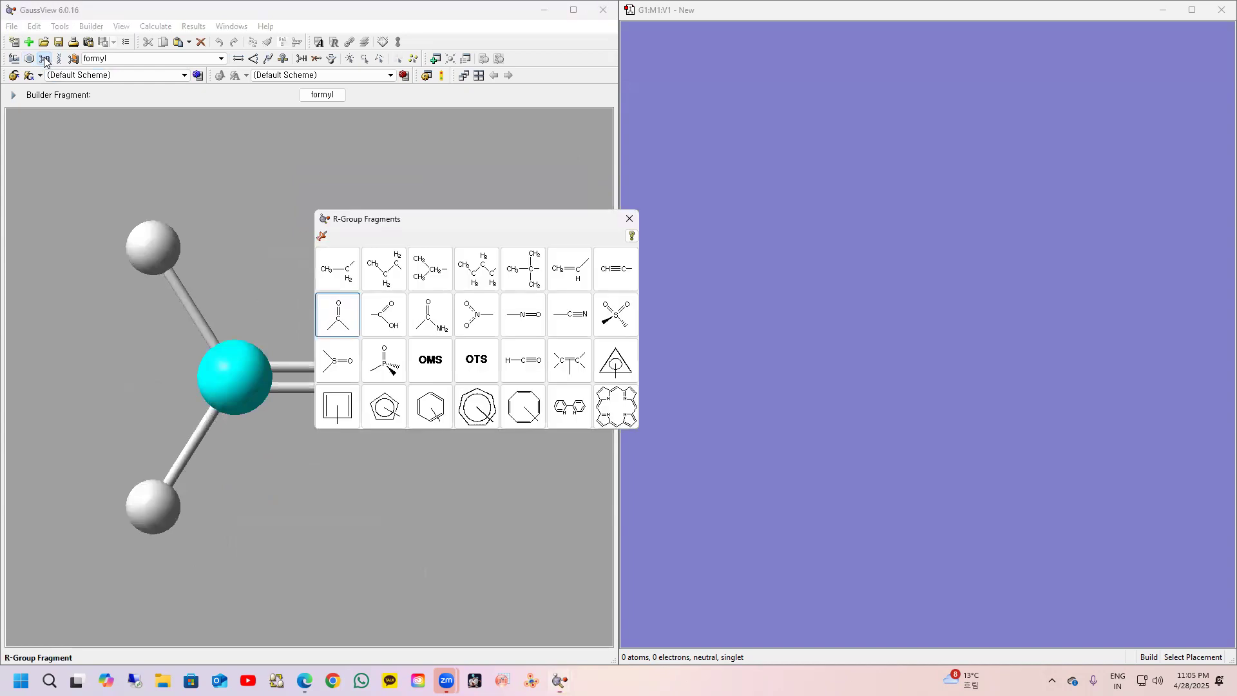
pyautogui.click(29, 59)
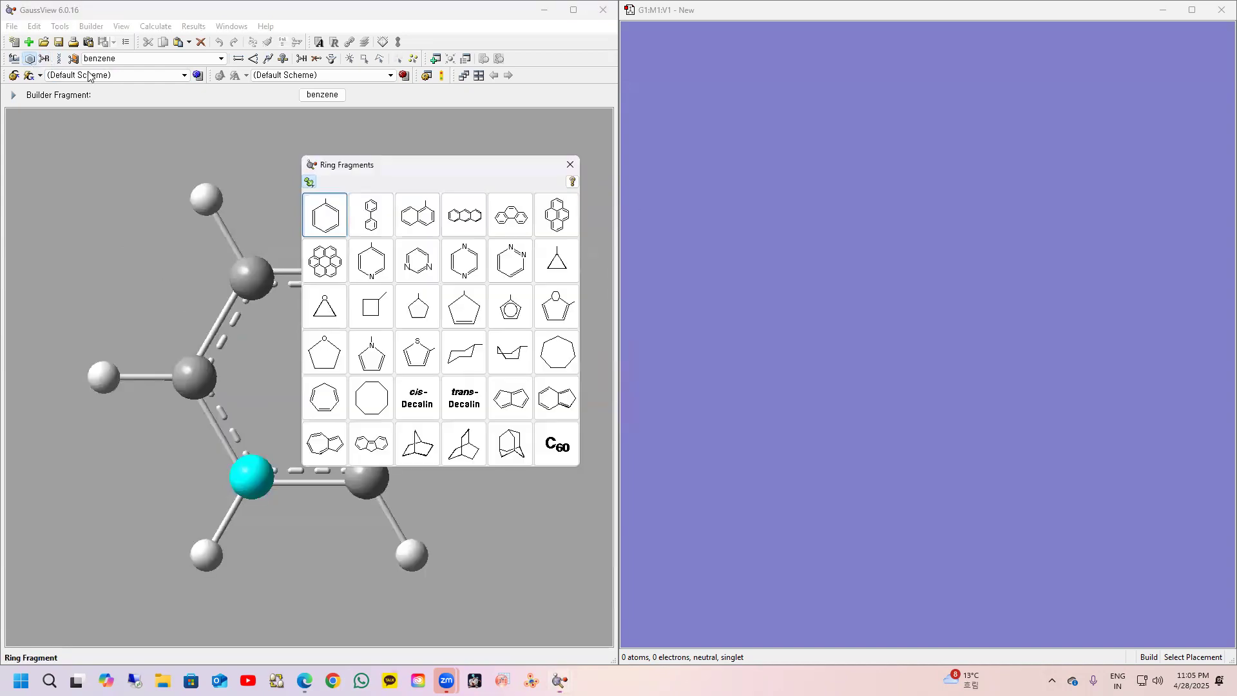
pyautogui.click(44, 58)
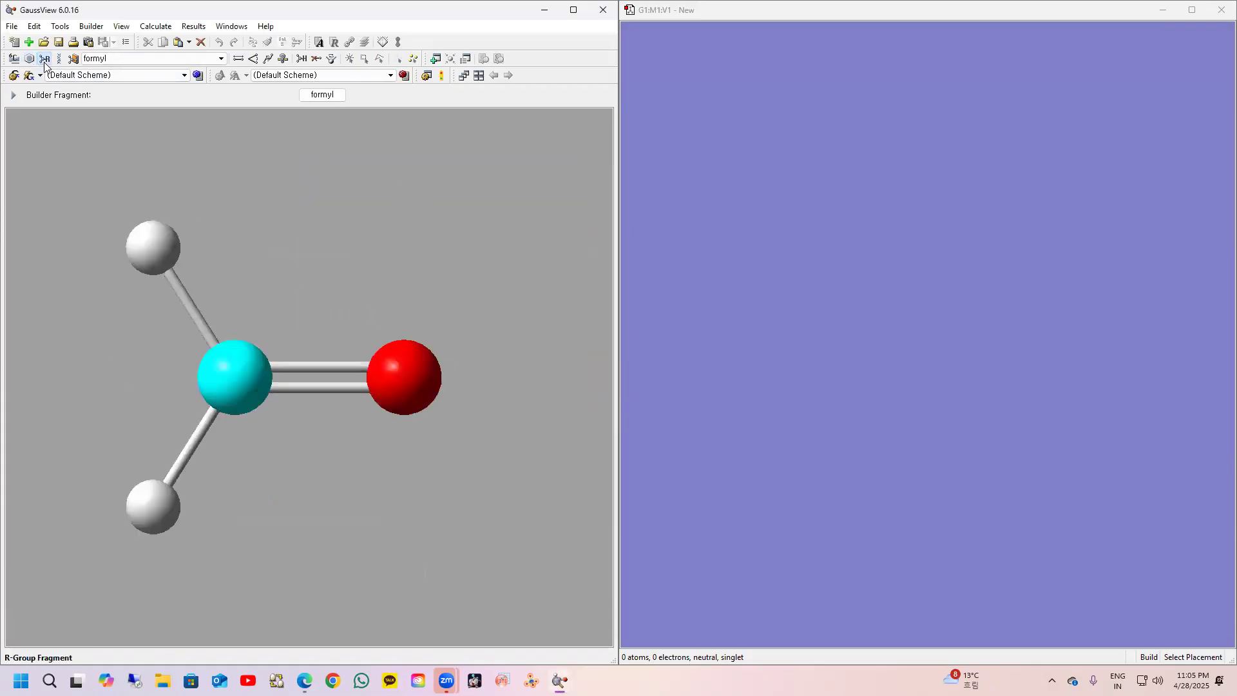
pyautogui.moveTo(328, 260)
pyautogui.mouseDown()
pyautogui.moveTo(319, 333)
pyautogui.moveTo(345, 245)
pyautogui.moveTo(334, 241)
pyautogui.mouseUp()
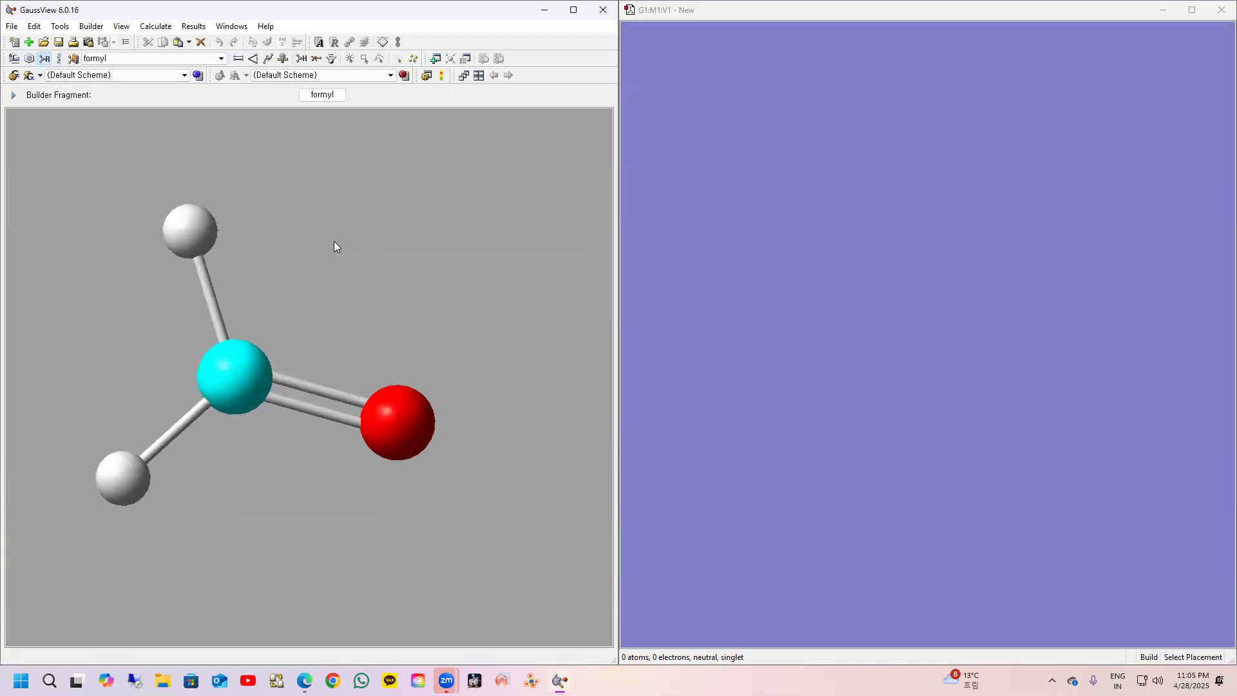
pyautogui.click(48, 58)
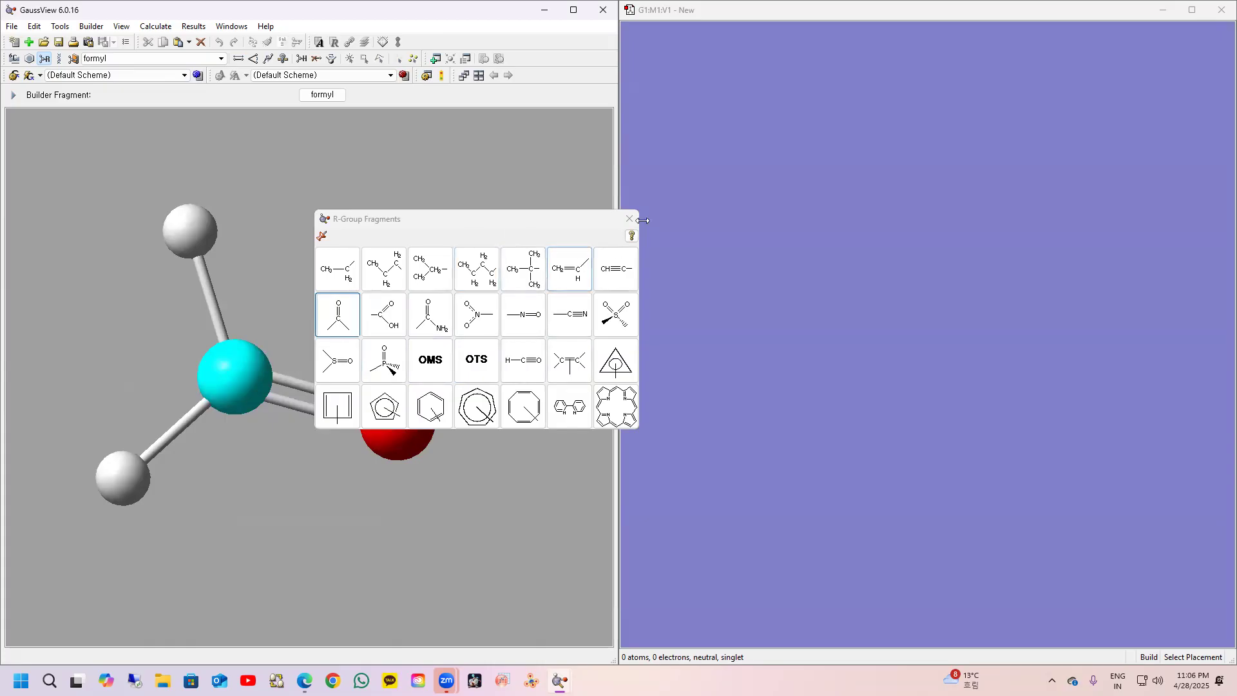
pyautogui.click(629, 220)
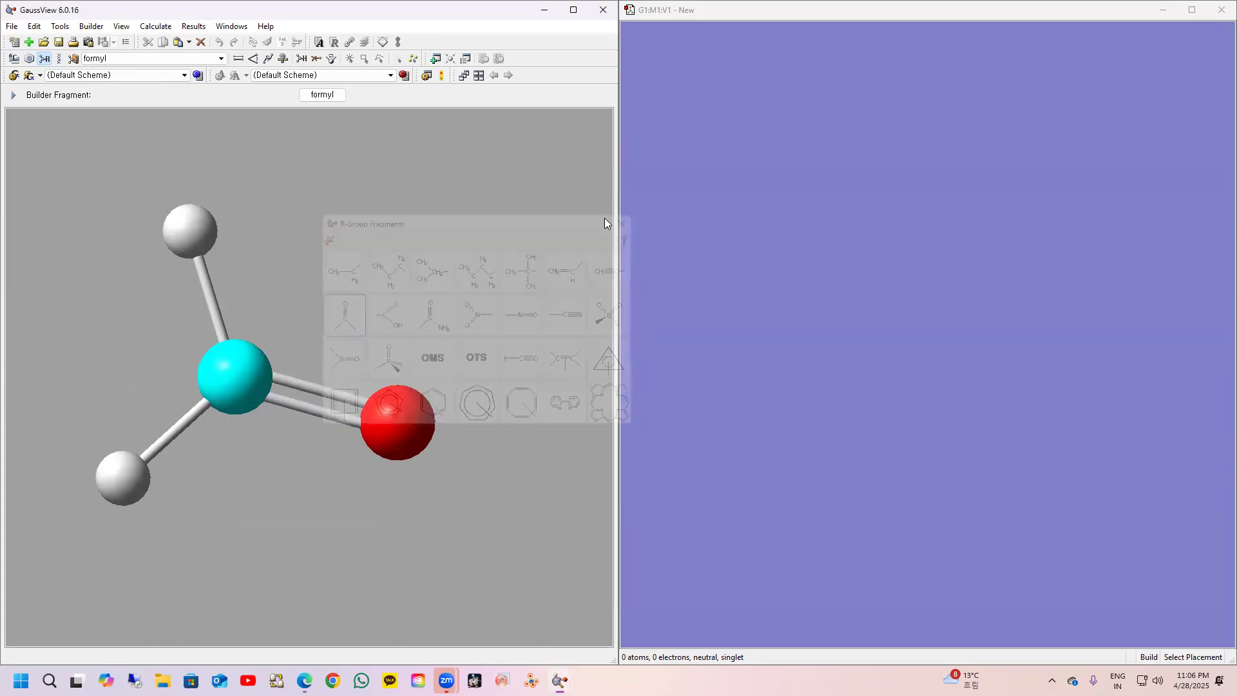
# Step: Open the Biological Fragments dialog and examine its fragment types, leaving the type on Amino Acid
pyautogui.click(59, 59)
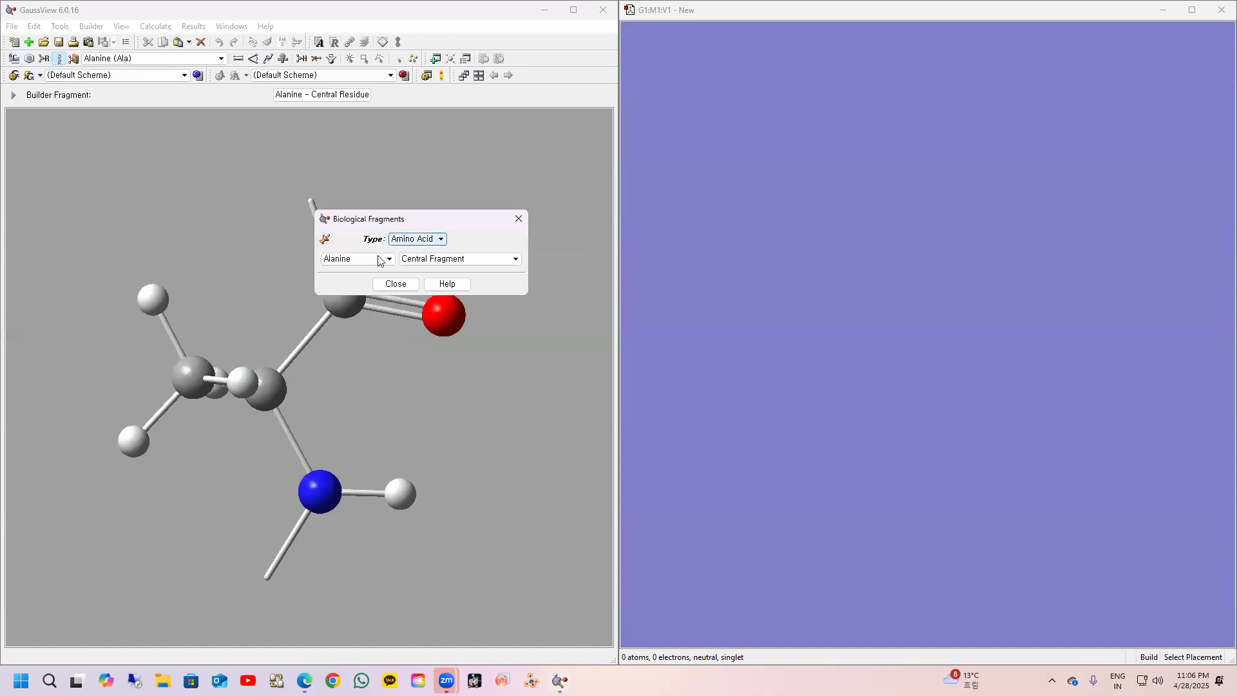
pyautogui.click(416, 239)
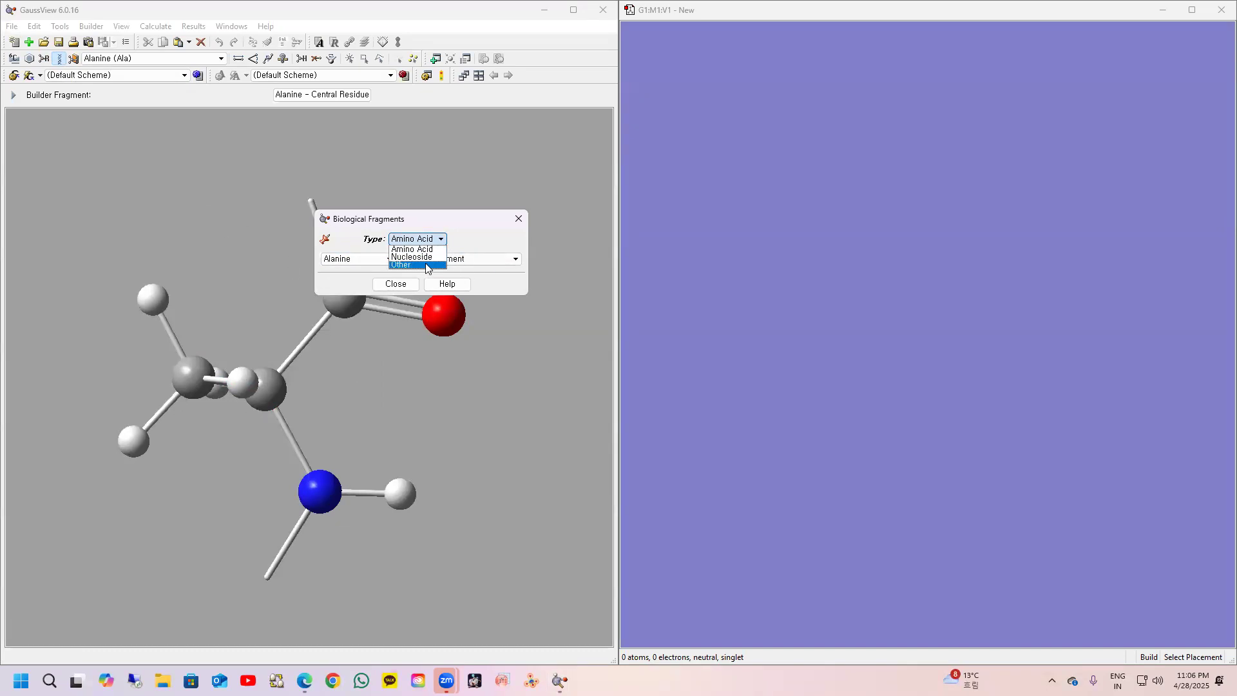
pyautogui.click(429, 265)
pyautogui.click(412, 260)
pyautogui.click(442, 240)
pyautogui.click(442, 240)
pyautogui.click(424, 249)
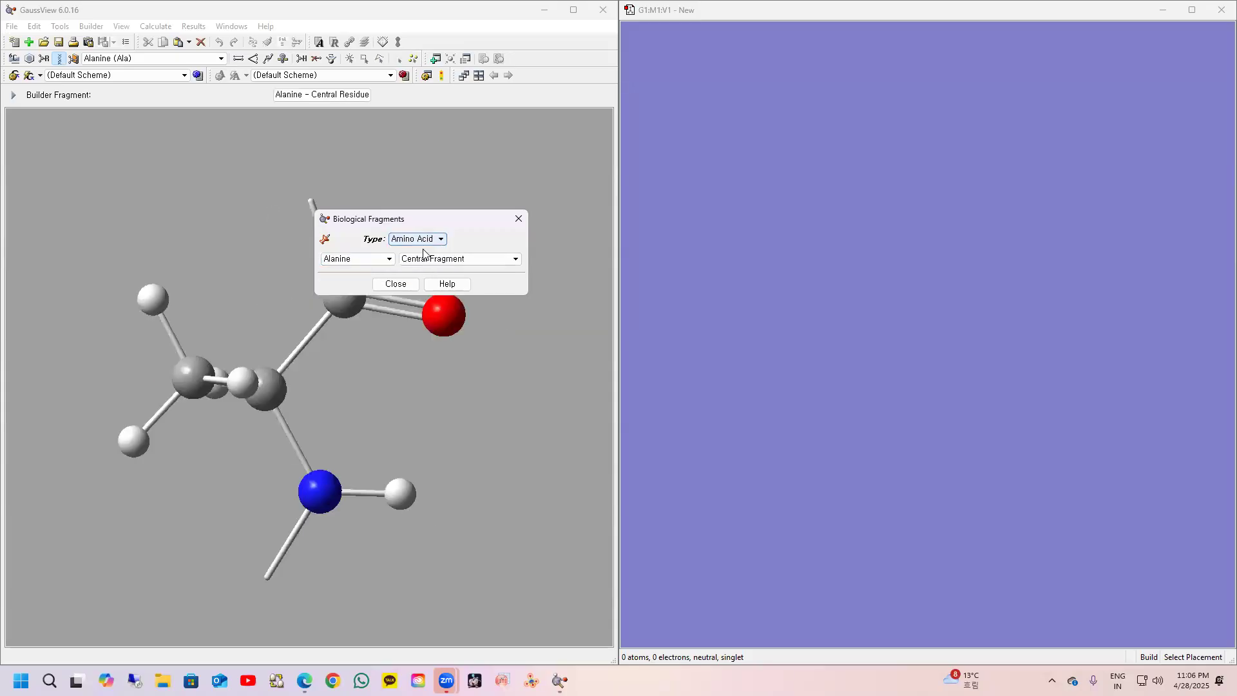
# Step: Choose lysine as the amino acid, review the terminal fragment options while keeping Central Fragment, and close the Biological Fragments dialog
pyautogui.click(387, 260)
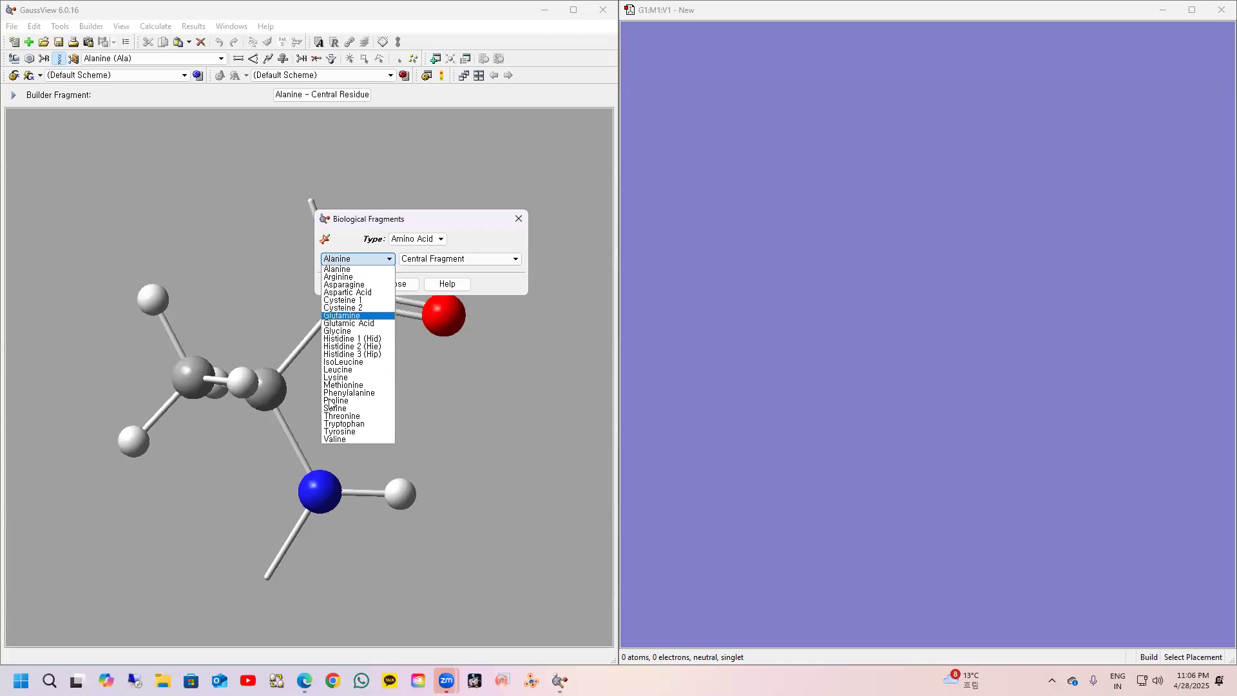
pyautogui.click(332, 379)
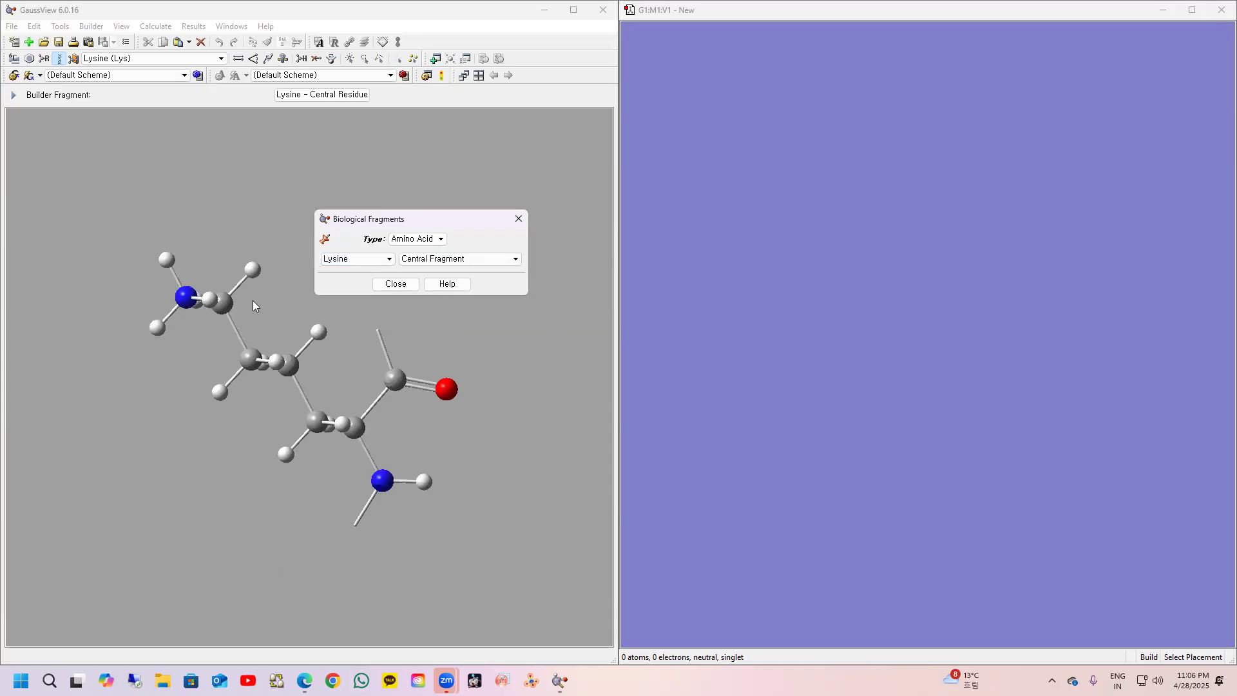
pyautogui.click(413, 259)
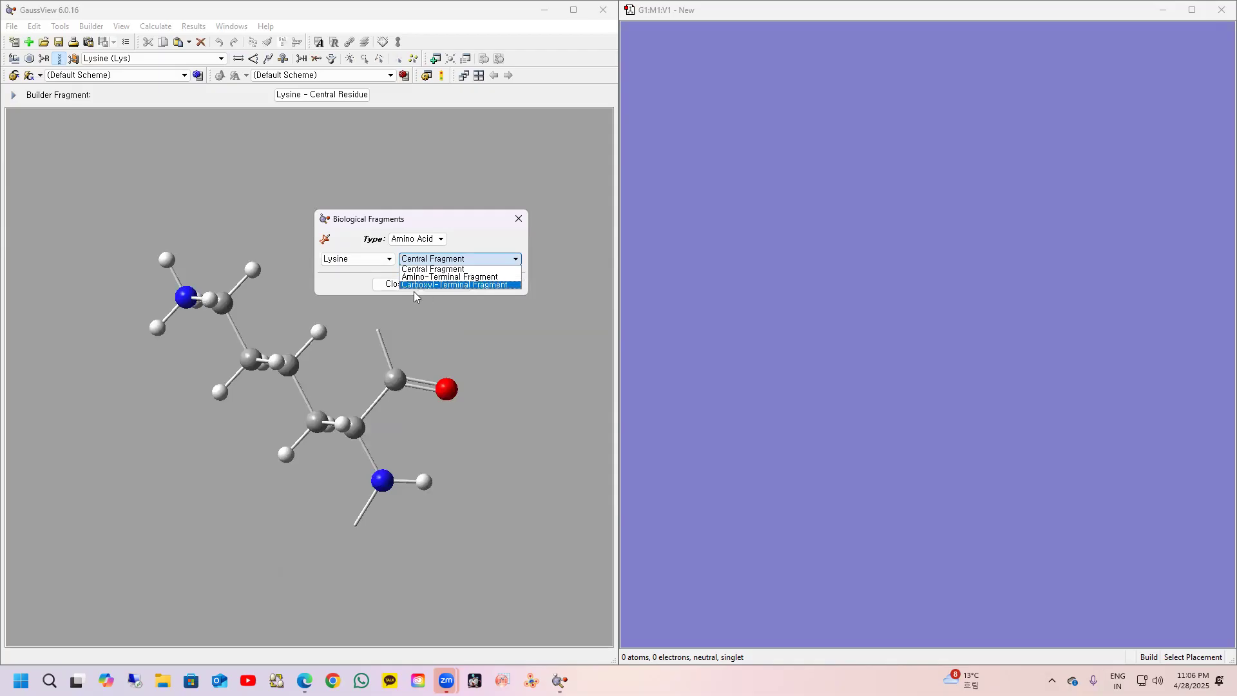
pyautogui.click(491, 237)
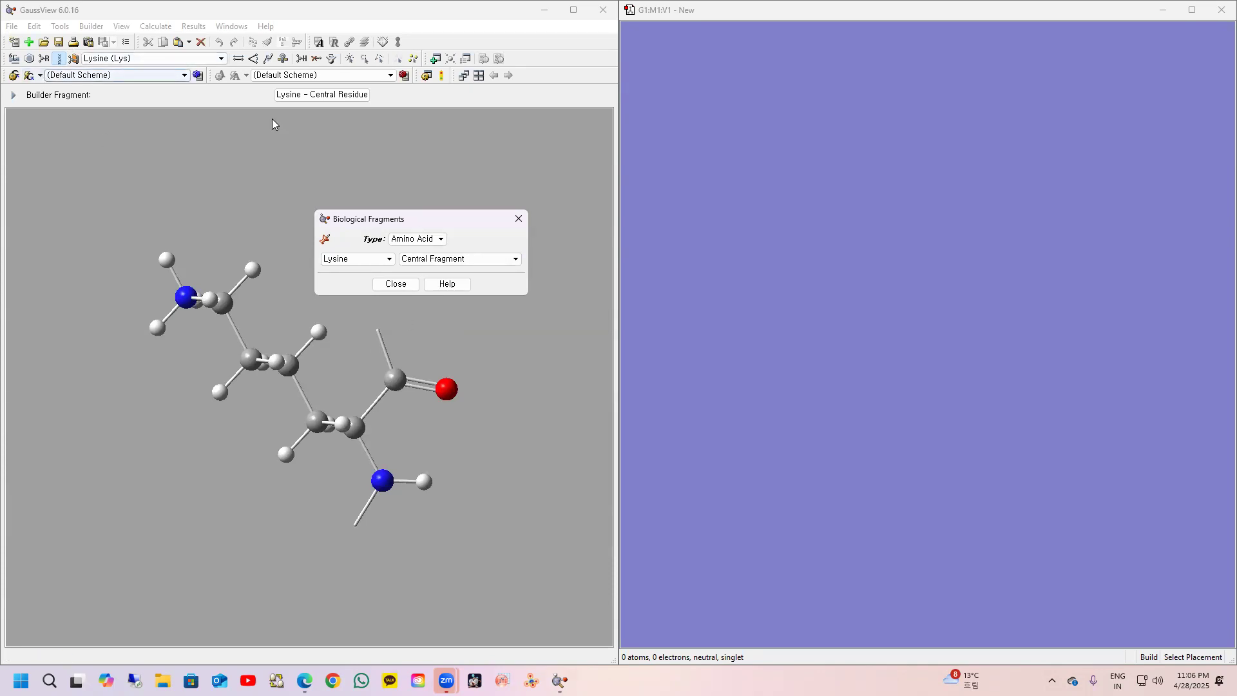
pyautogui.click(518, 219)
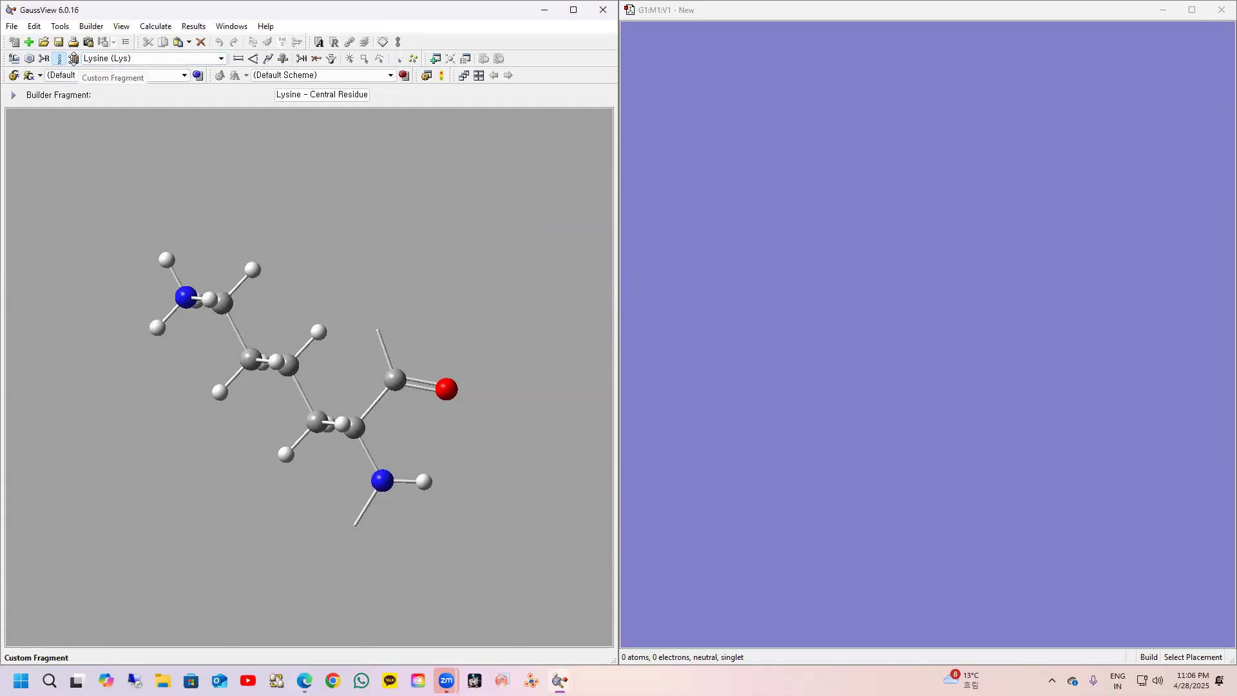
# Step: Open the Custom Fragments library, look at its directory chooser without picking a folder, and close the library
pyautogui.click(74, 59)
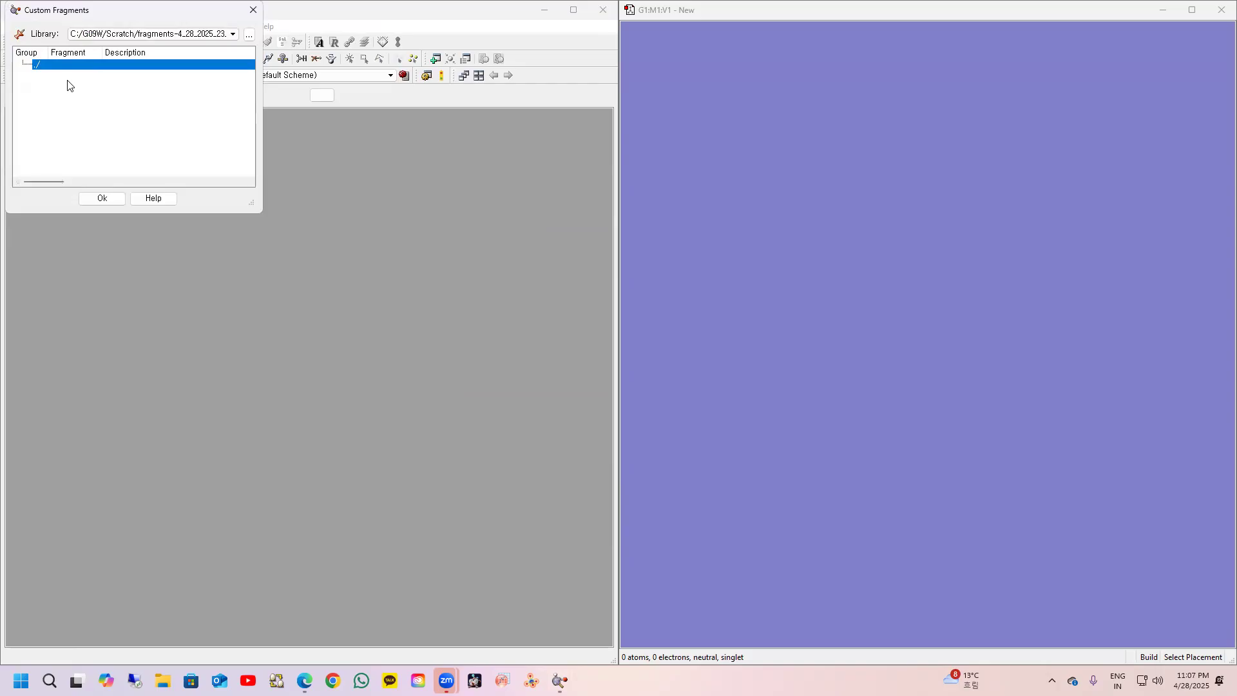
pyautogui.click(249, 35)
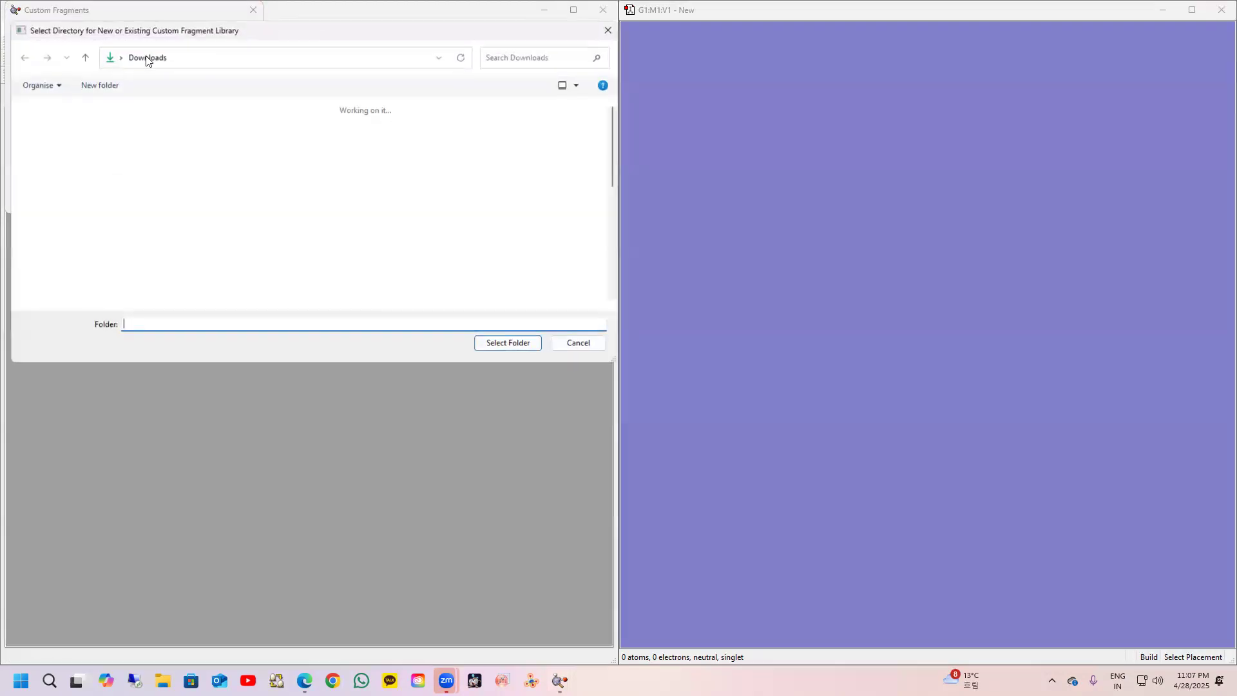
pyautogui.click(606, 30)
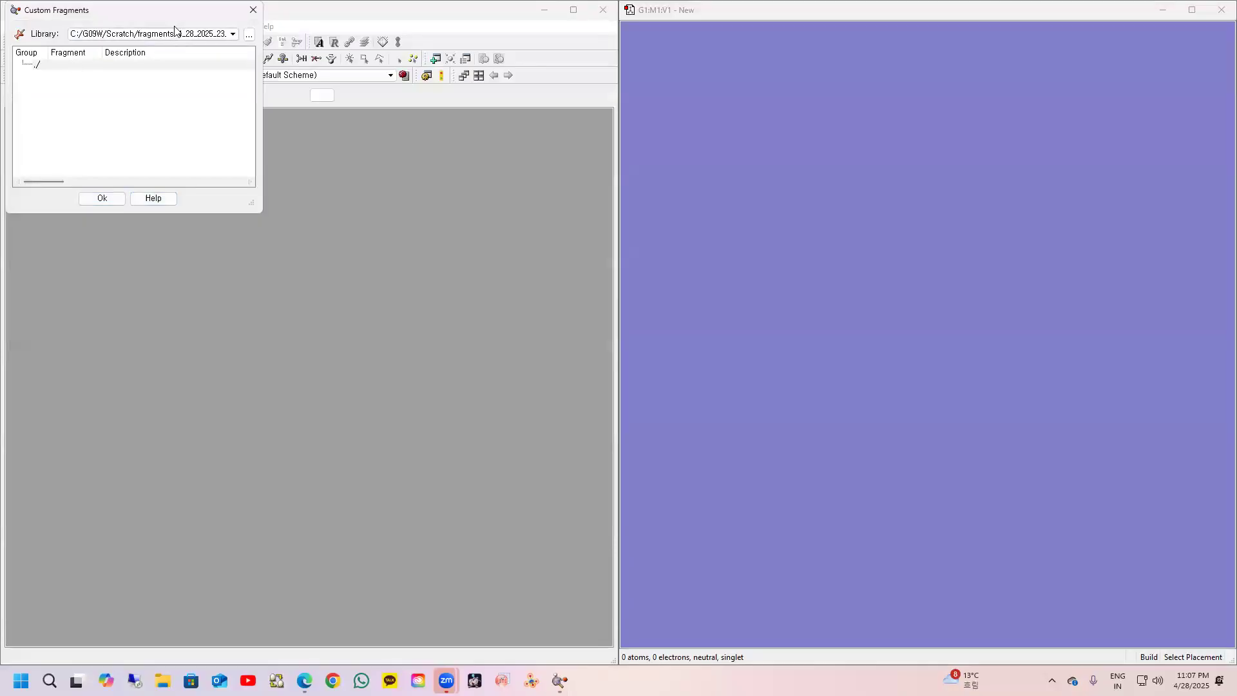
pyautogui.click(252, 10)
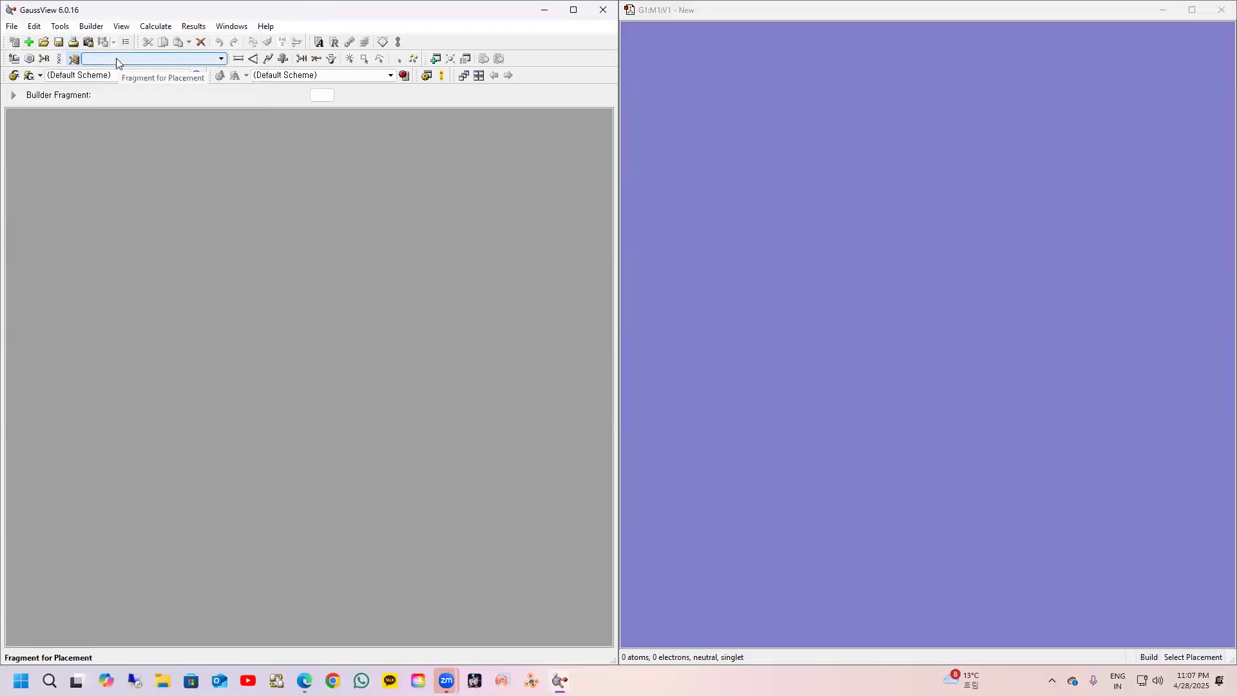
# Step: Switch the builder to ring fragments, choose biphenyl as the fragment for placement, and close the Ring Fragments palette
pyautogui.click(30, 59)
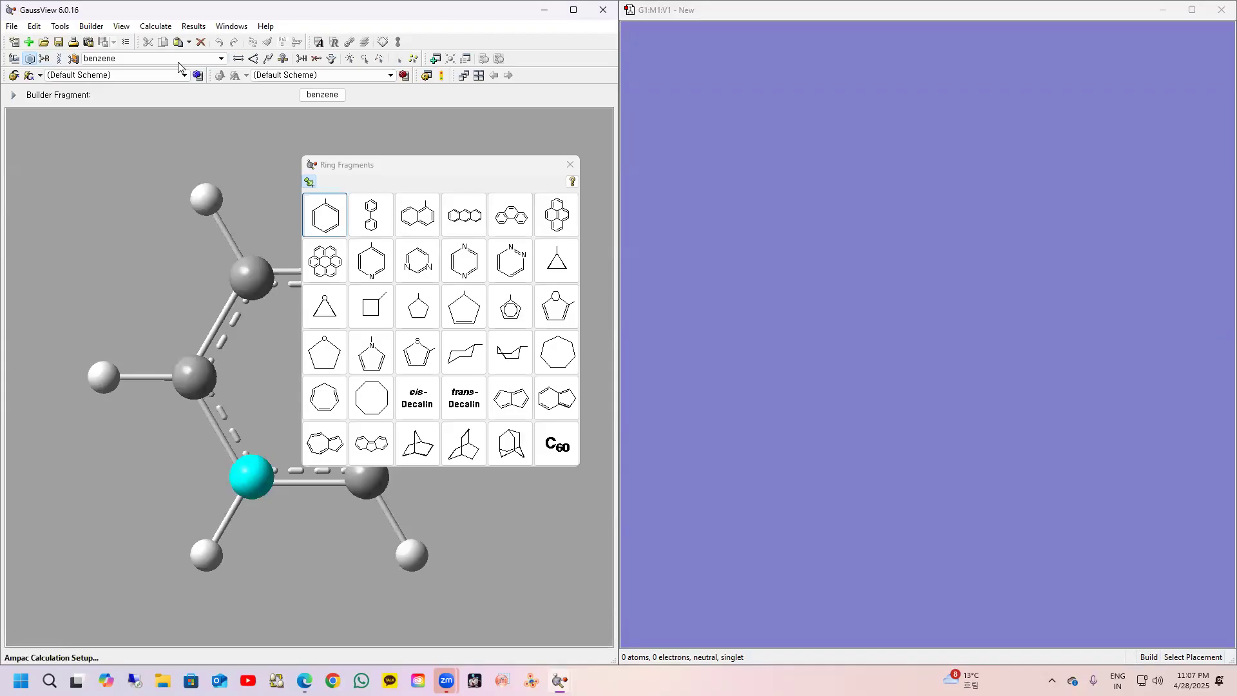
pyautogui.click(214, 60)
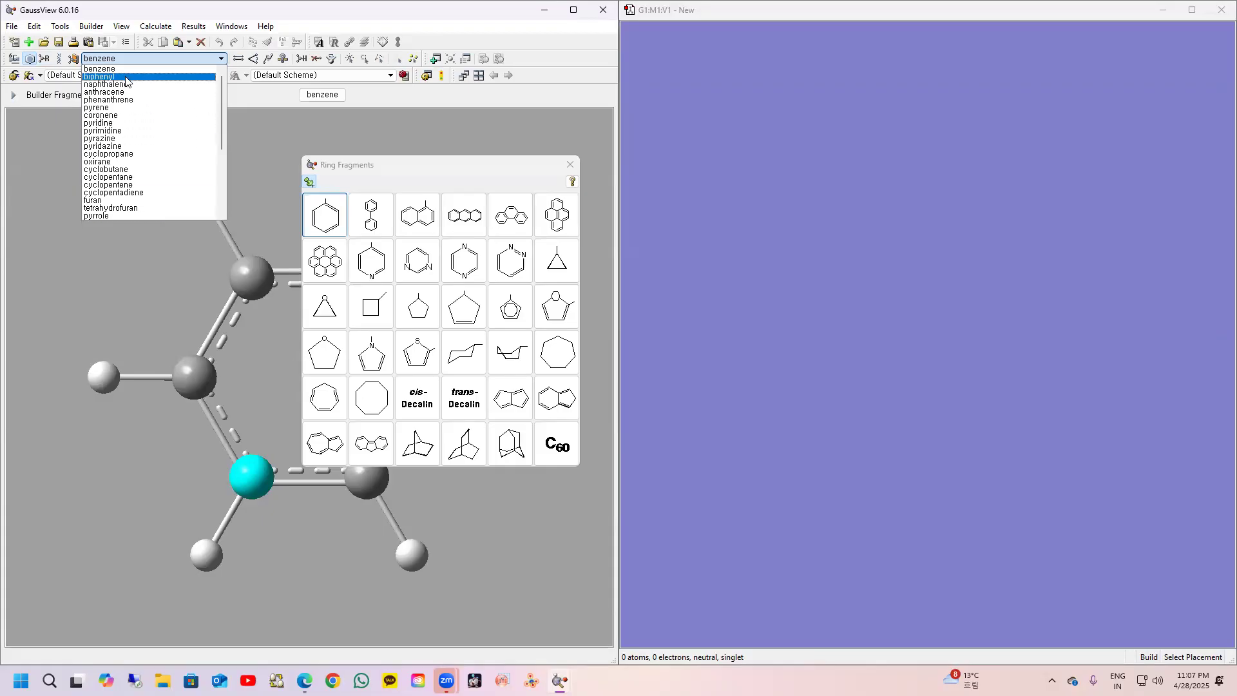
pyautogui.click(98, 76)
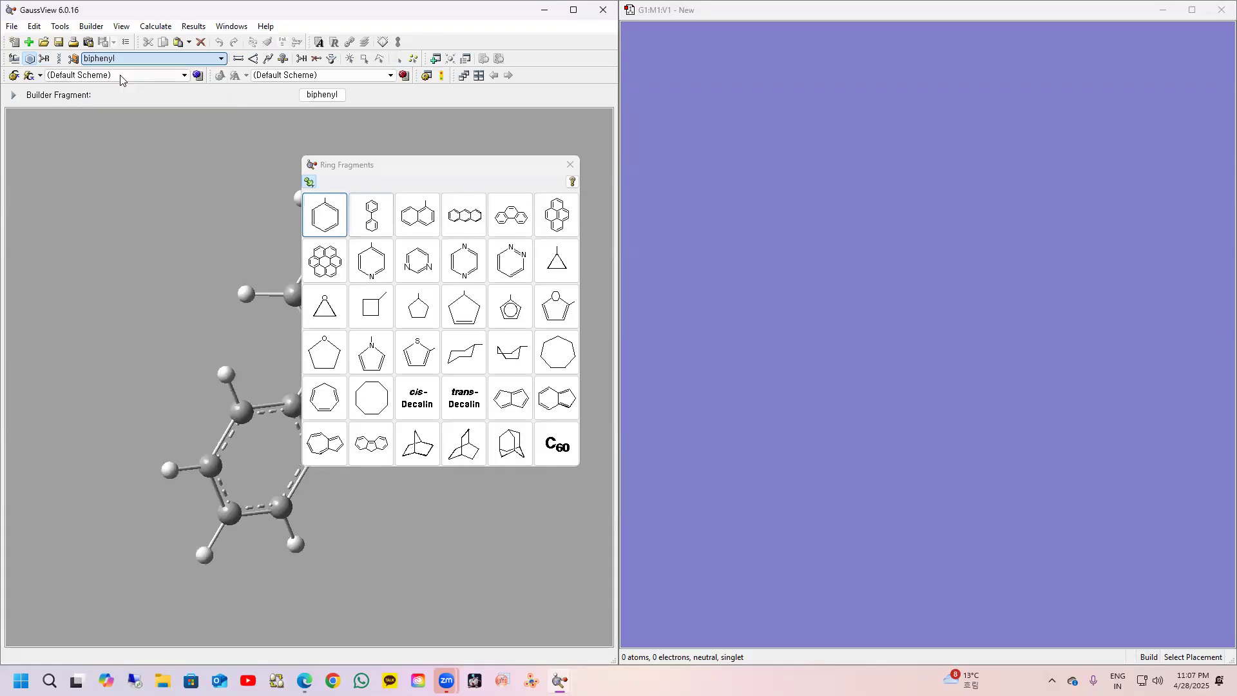
pyautogui.click(570, 165)
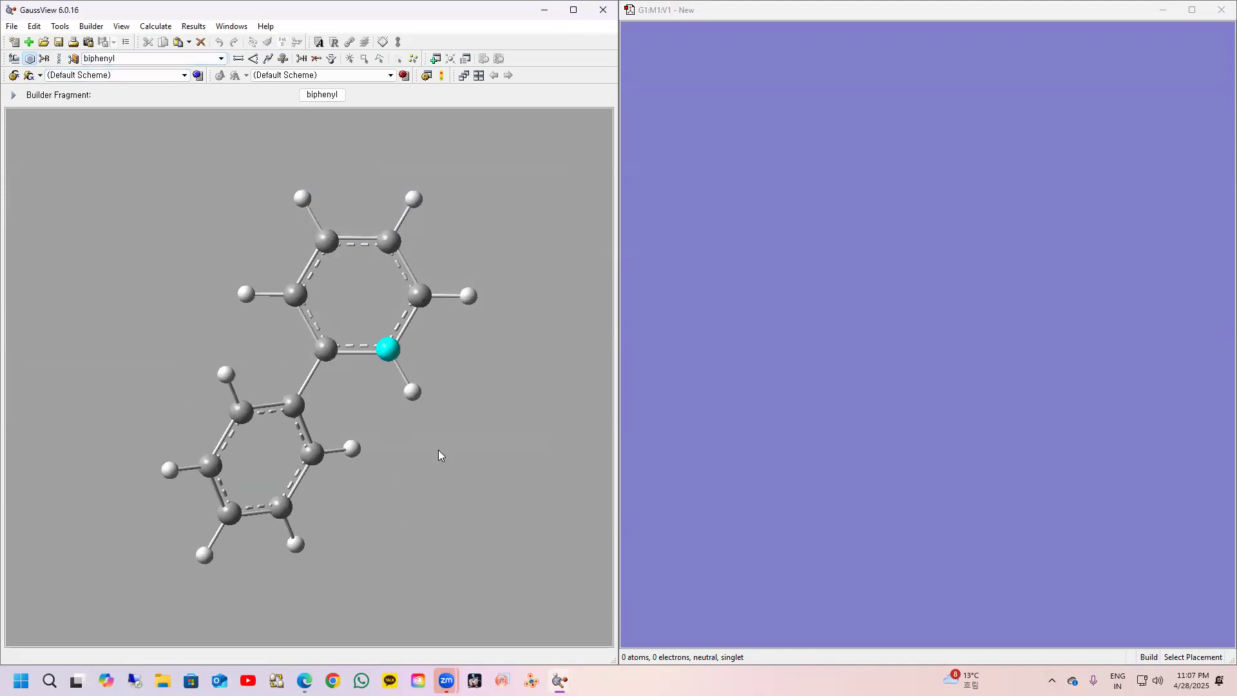
# Step: Switch the builder back to element fragments and review the carbon fragment choices, keeping Carbon Tetrahedral for placement
pyautogui.click(13, 58)
pyautogui.click(123, 58)
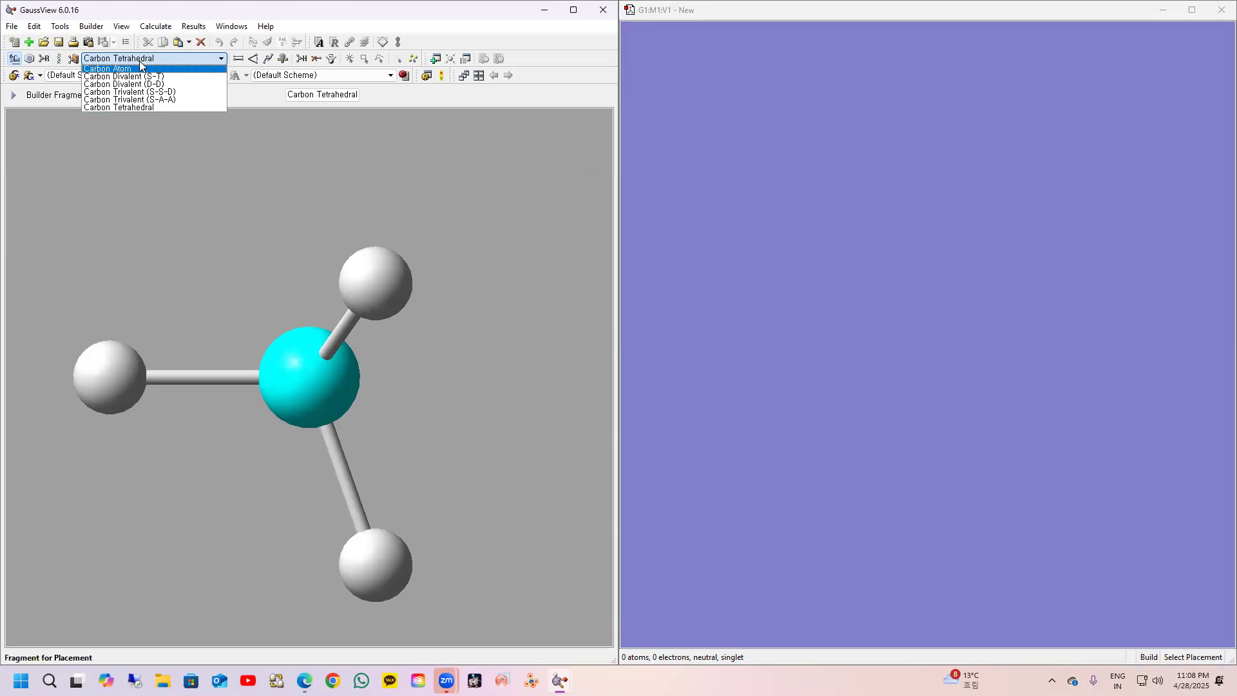
pyautogui.click(120, 214)
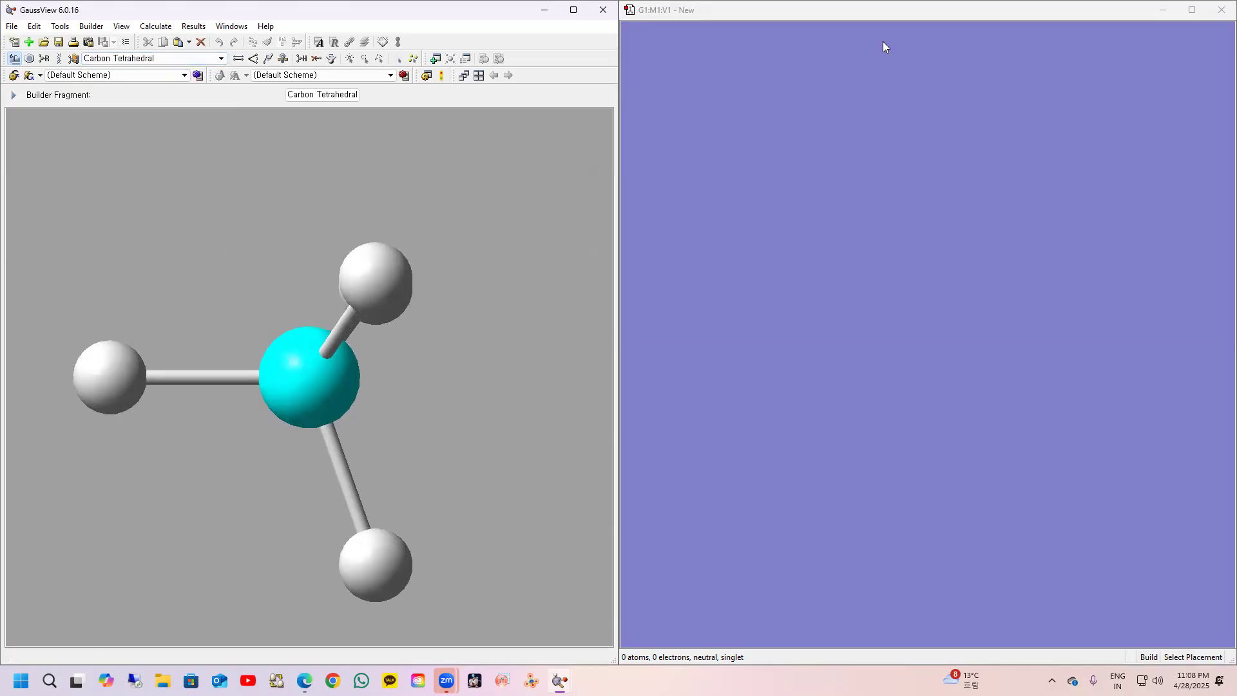
# Step: Review the beryllium element fragments, then restore Carbon Tetrahedral as the fragment for placement and close the Element Fragments palette
pyautogui.click(13, 75)
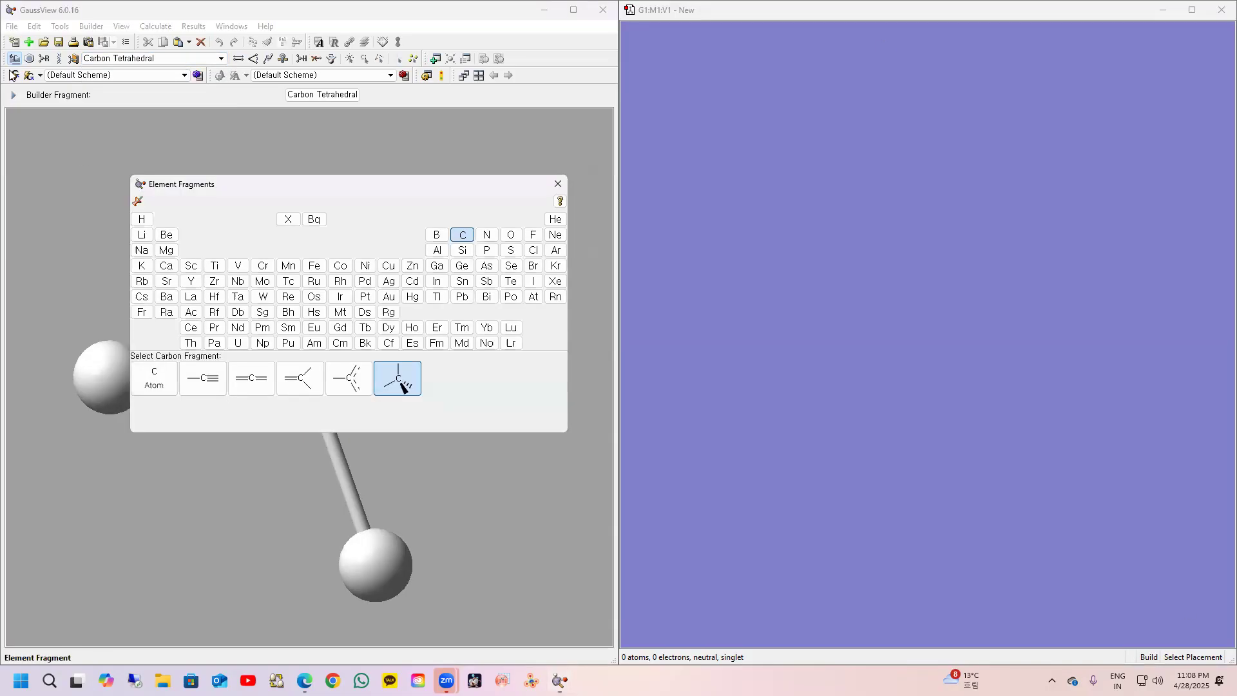
pyautogui.click(166, 234)
pyautogui.click(183, 59)
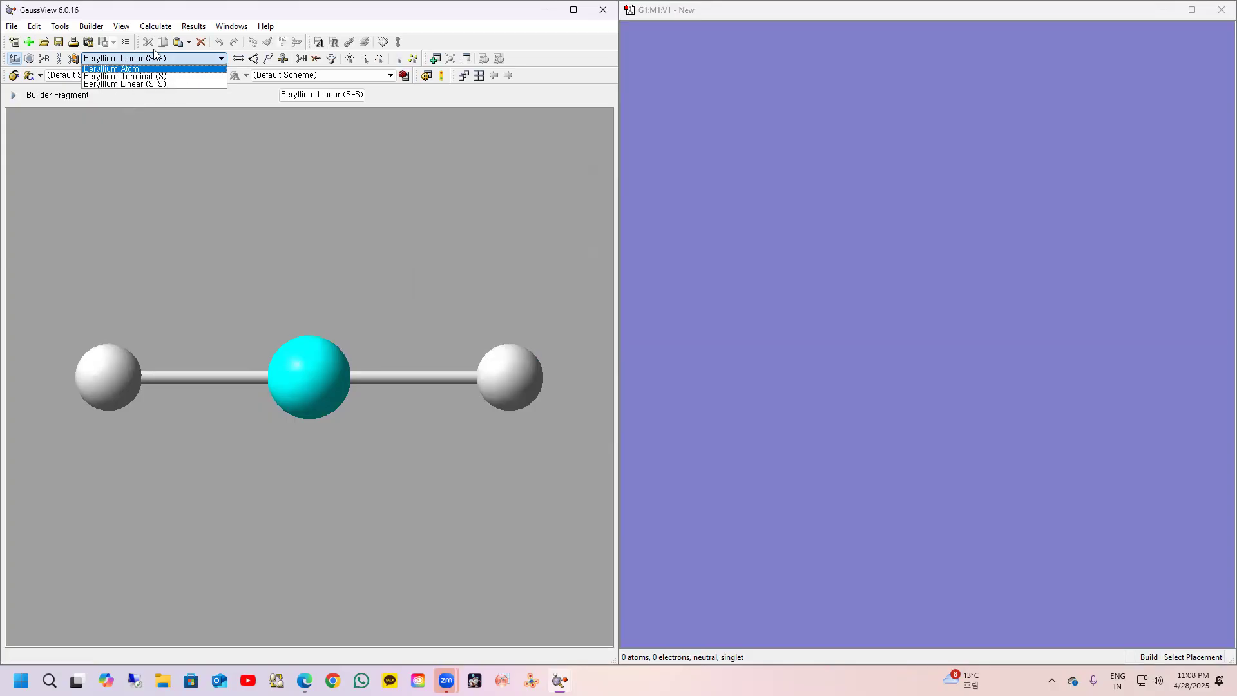
pyautogui.click(13, 60)
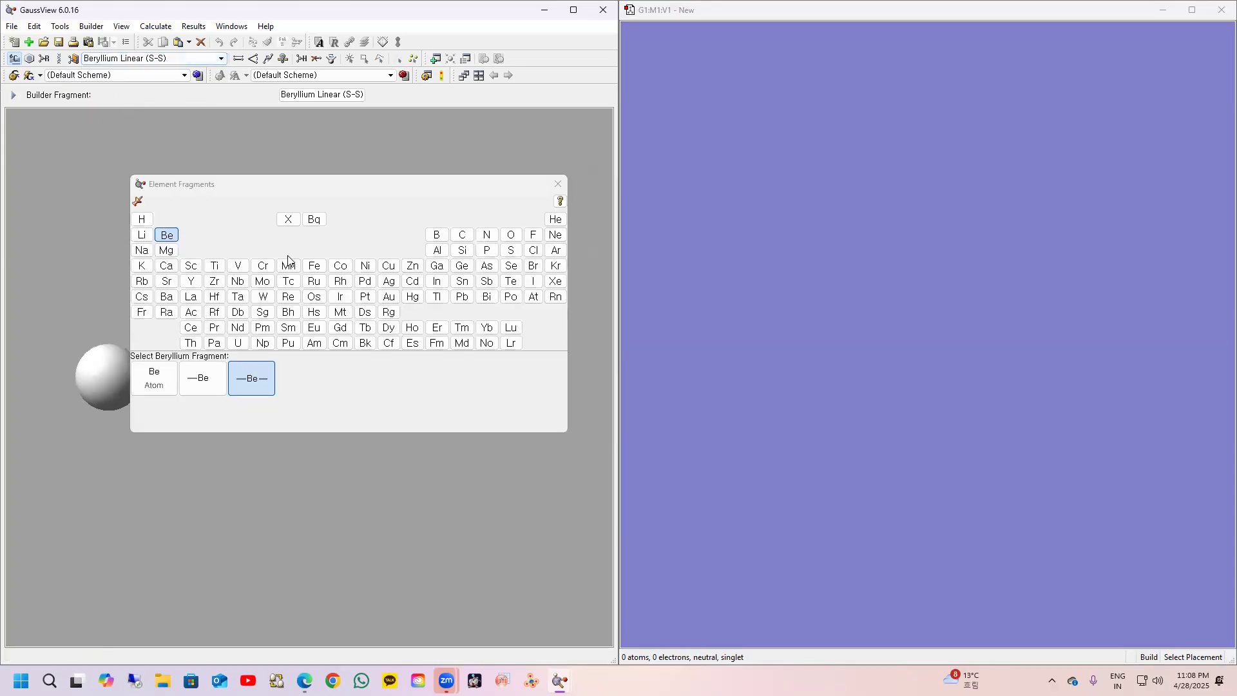
pyautogui.click(462, 235)
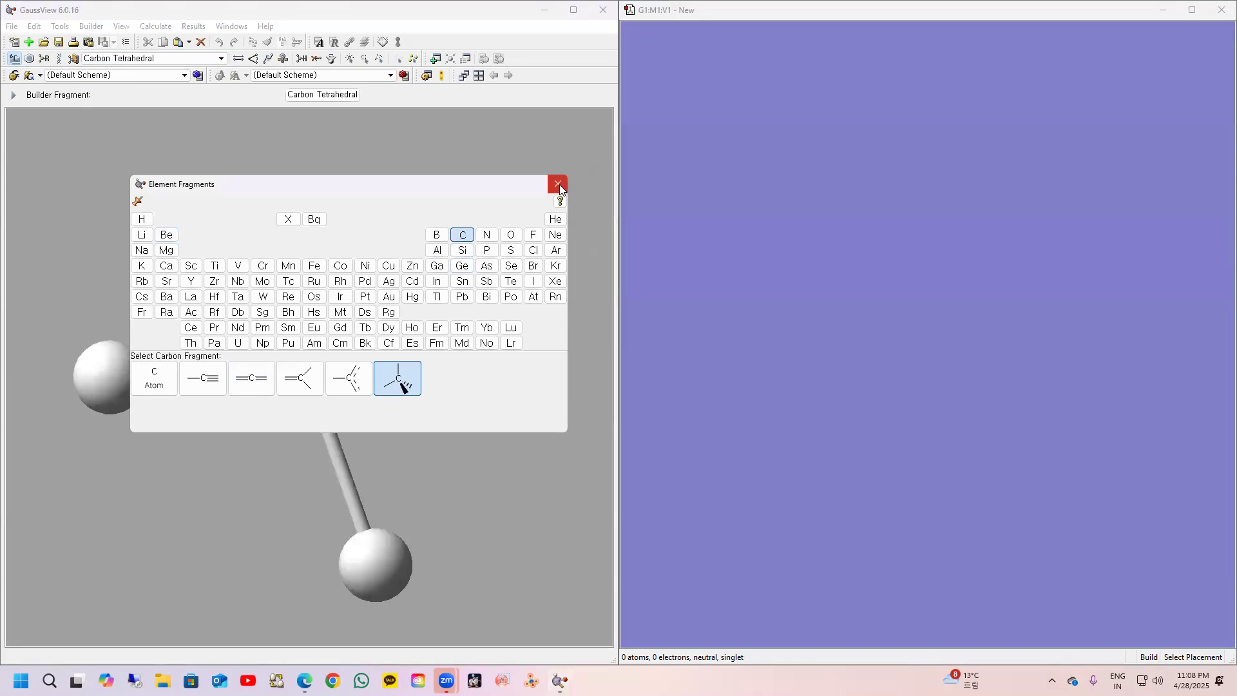
pyautogui.click(559, 187)
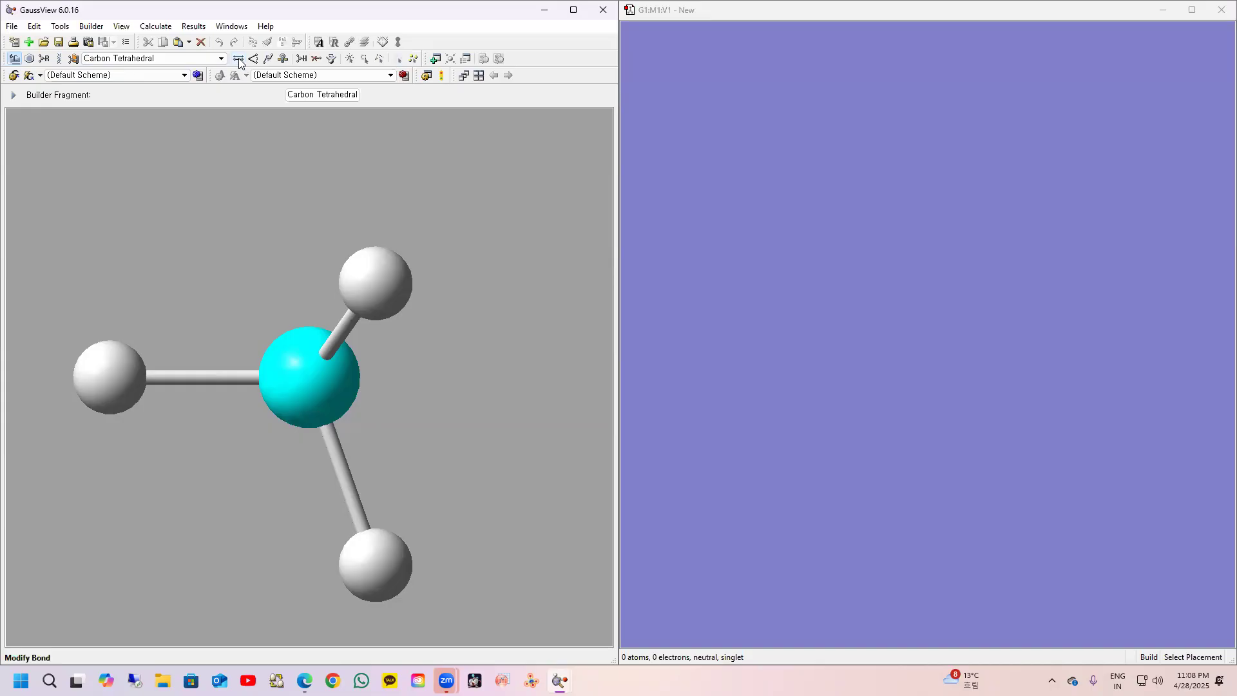
# Step: Activate the Modify Bond and Modify Angle tools in turn, then add a second view of the molecule group and close it
pyautogui.click(238, 60)
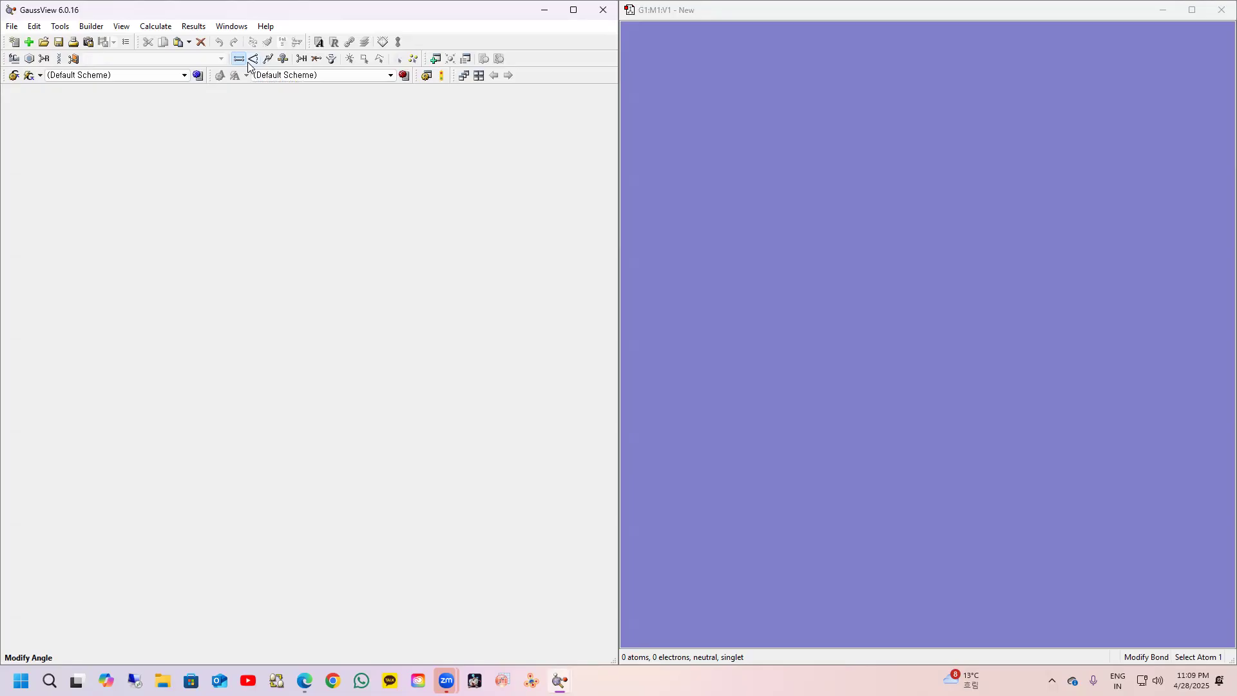
pyautogui.click(254, 60)
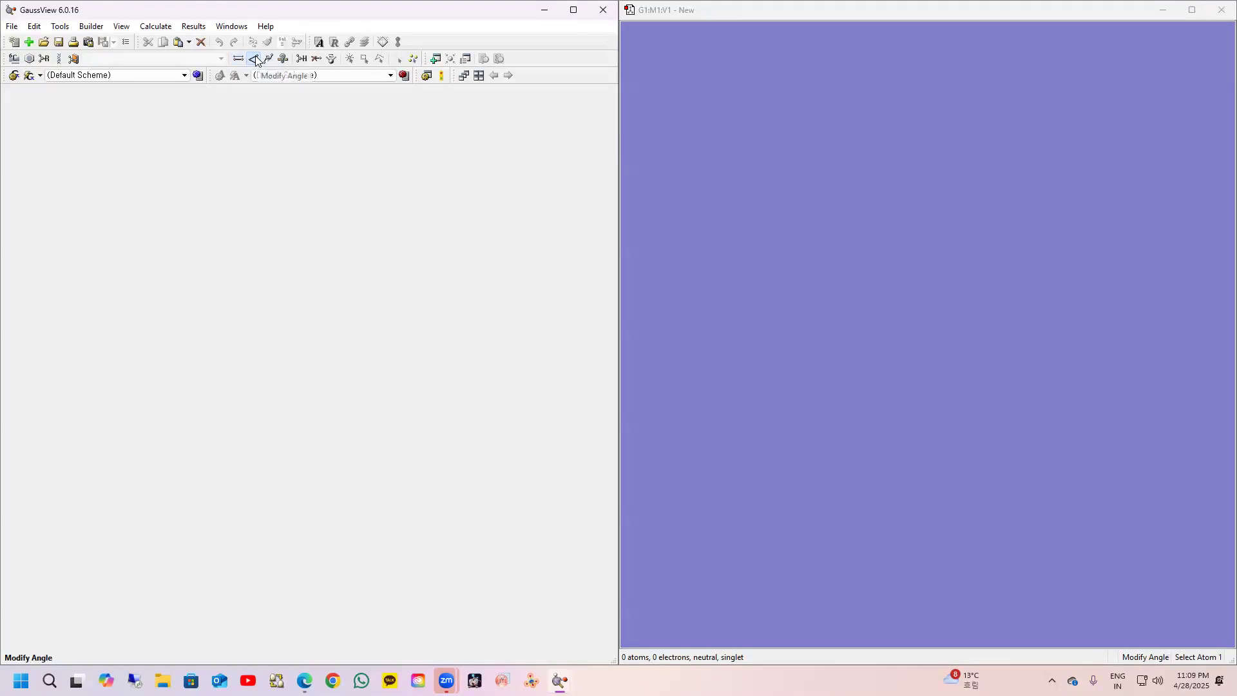
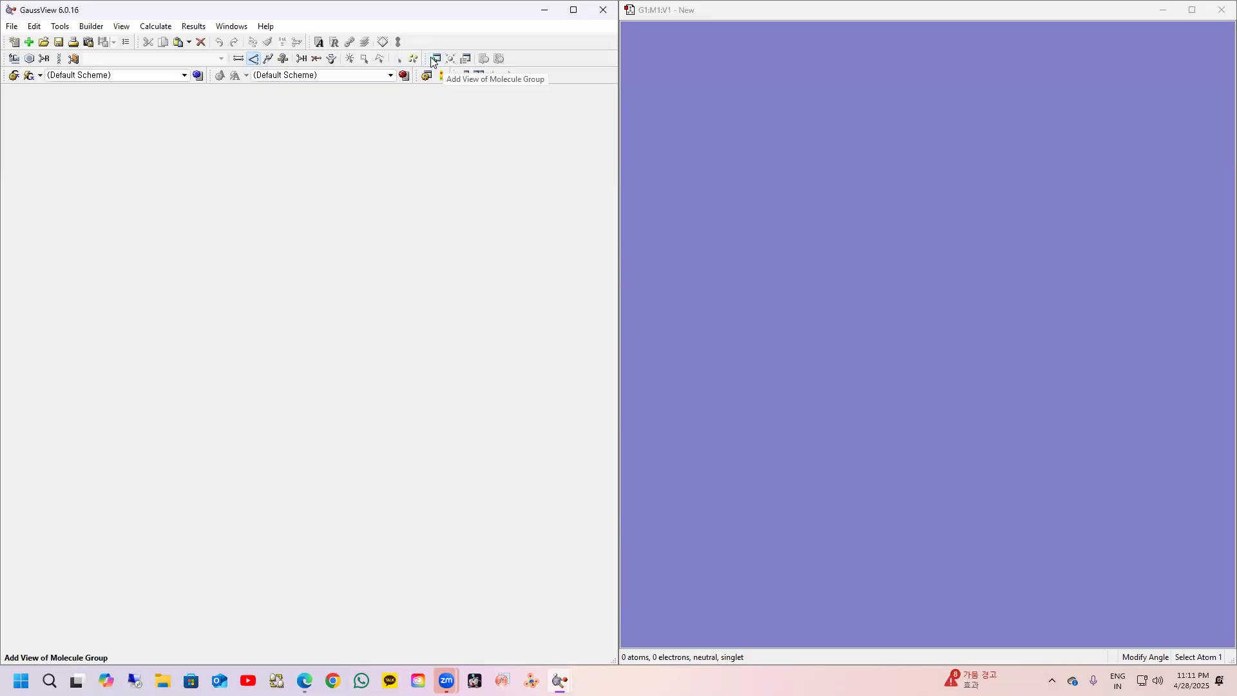
pyautogui.click(433, 61)
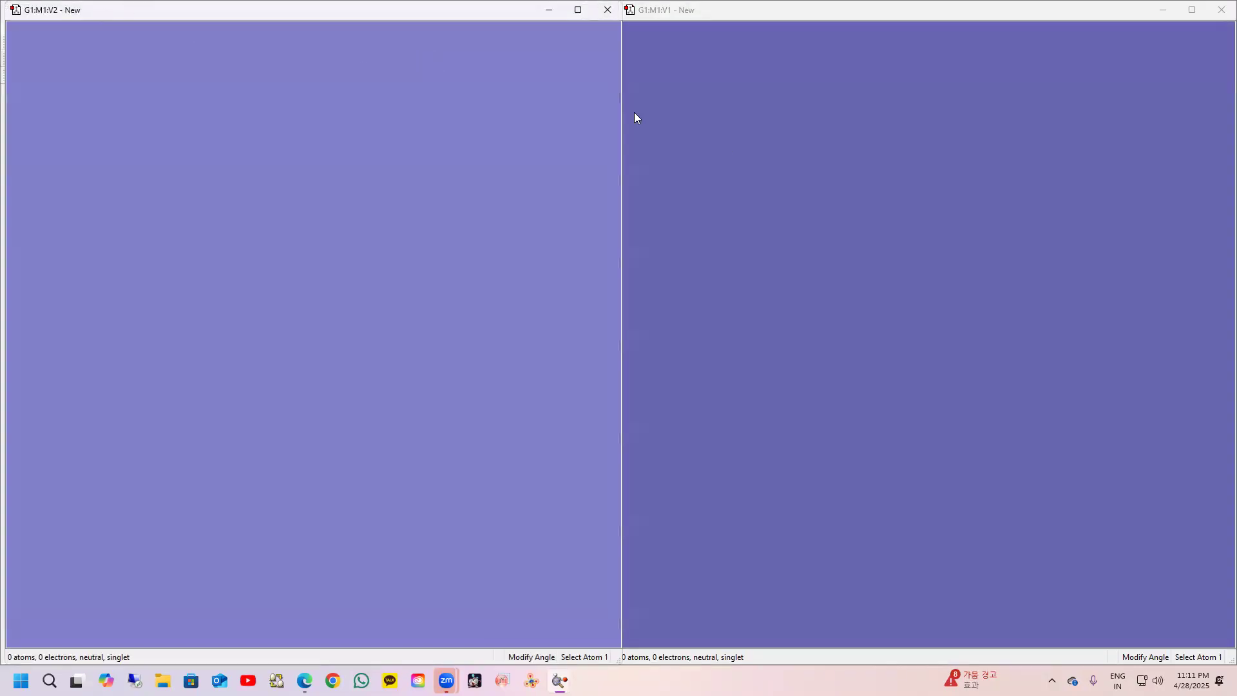
pyautogui.click(607, 8)
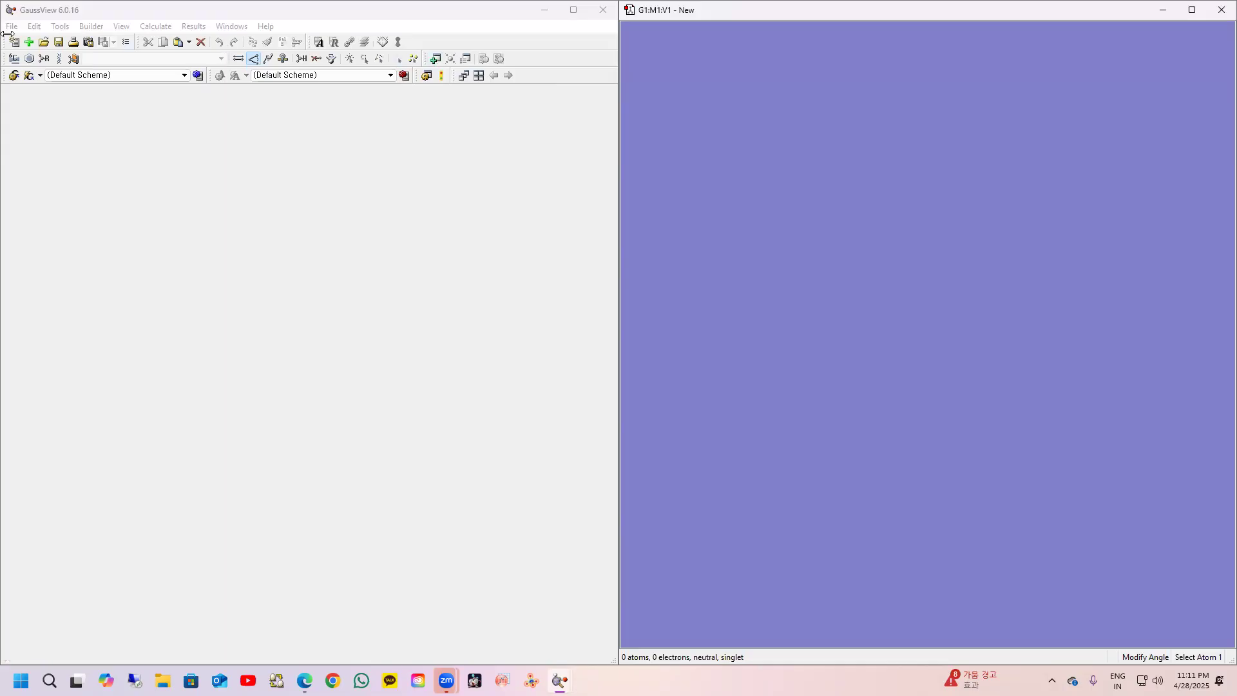
# Step: Add a new molecule to the current molecule group, then close the group's window and exit GaussView
pyautogui.click(27, 44)
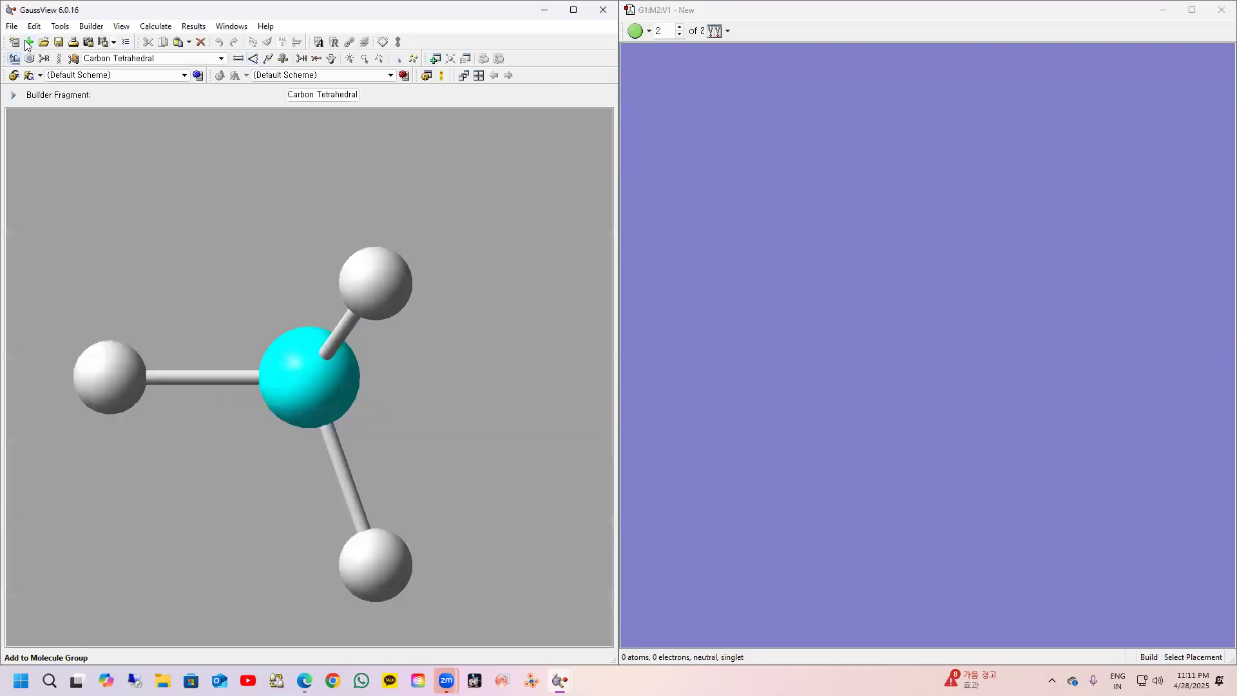
pyautogui.click(1220, 11)
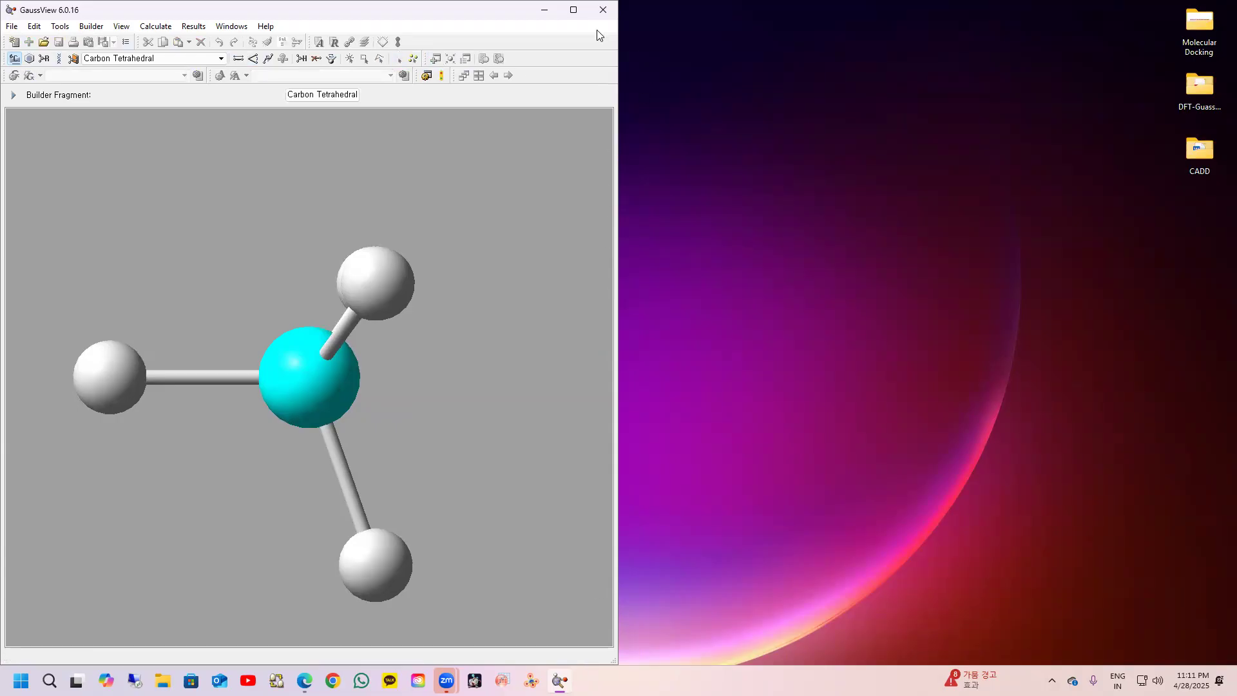
pyautogui.click(603, 10)
# Step: Refresh the desktop, relaunch GaussView 6.0, and arrange its main window beside the empty molecule window
pyautogui.rightClick(425, 138)
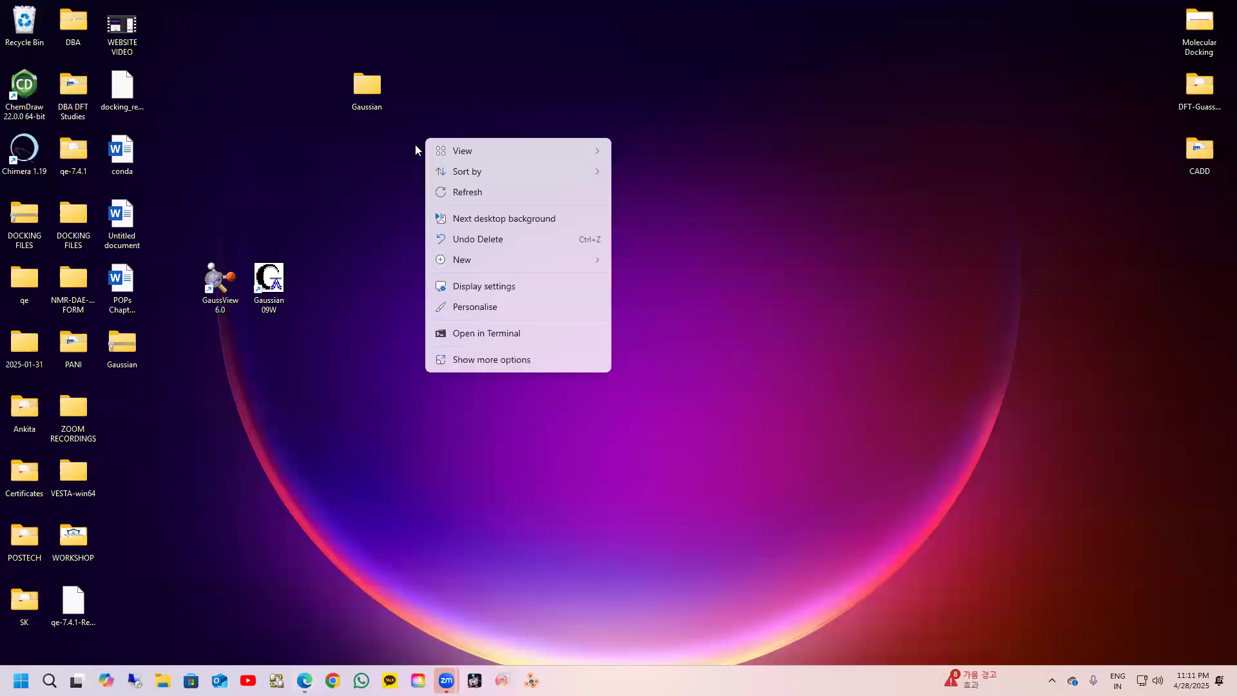
pyautogui.click(453, 197)
pyautogui.doubleClick(210, 282)
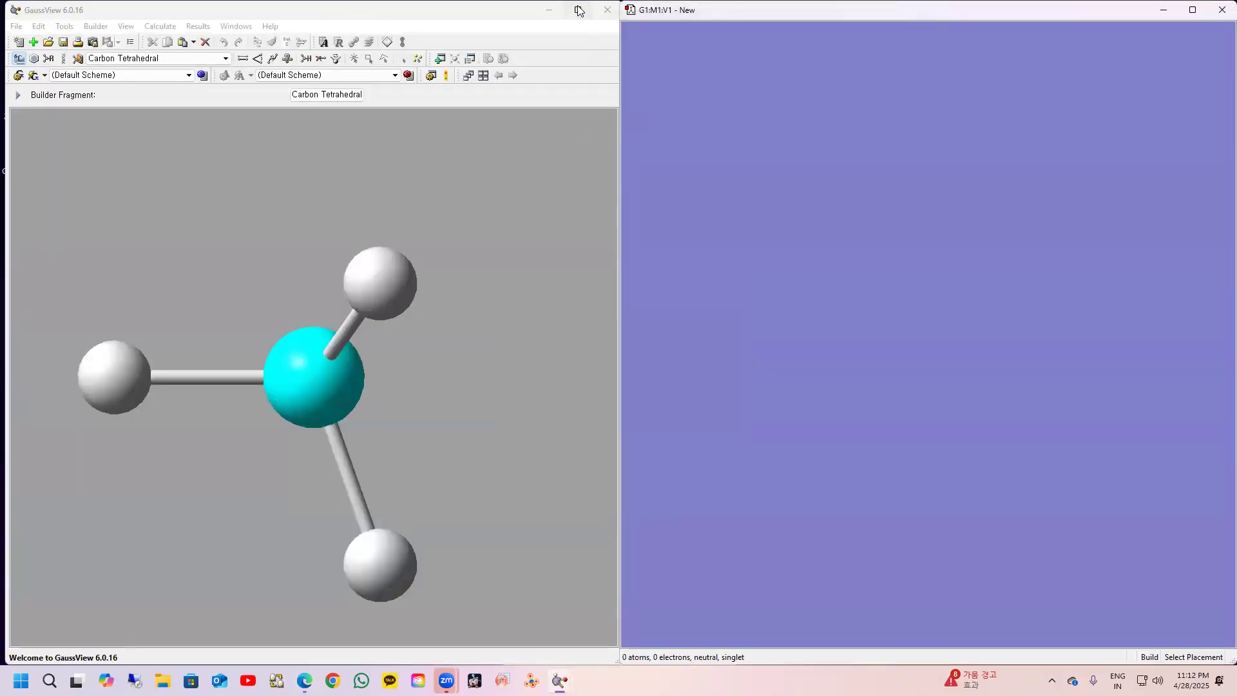
pyautogui.moveTo(584, 7)
pyautogui.click(481, 44)
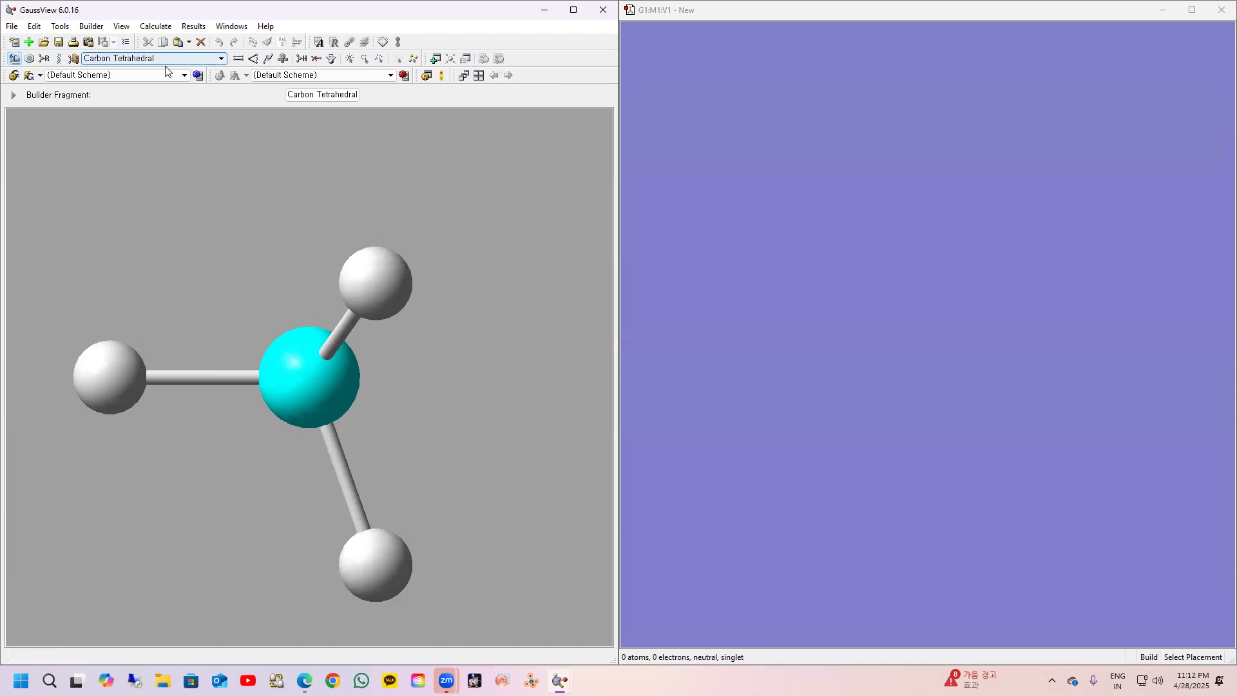
# Step: Close the open molecule window, create a new molecule group, and arrange its window side by side with the main window
pyautogui.click(15, 42)
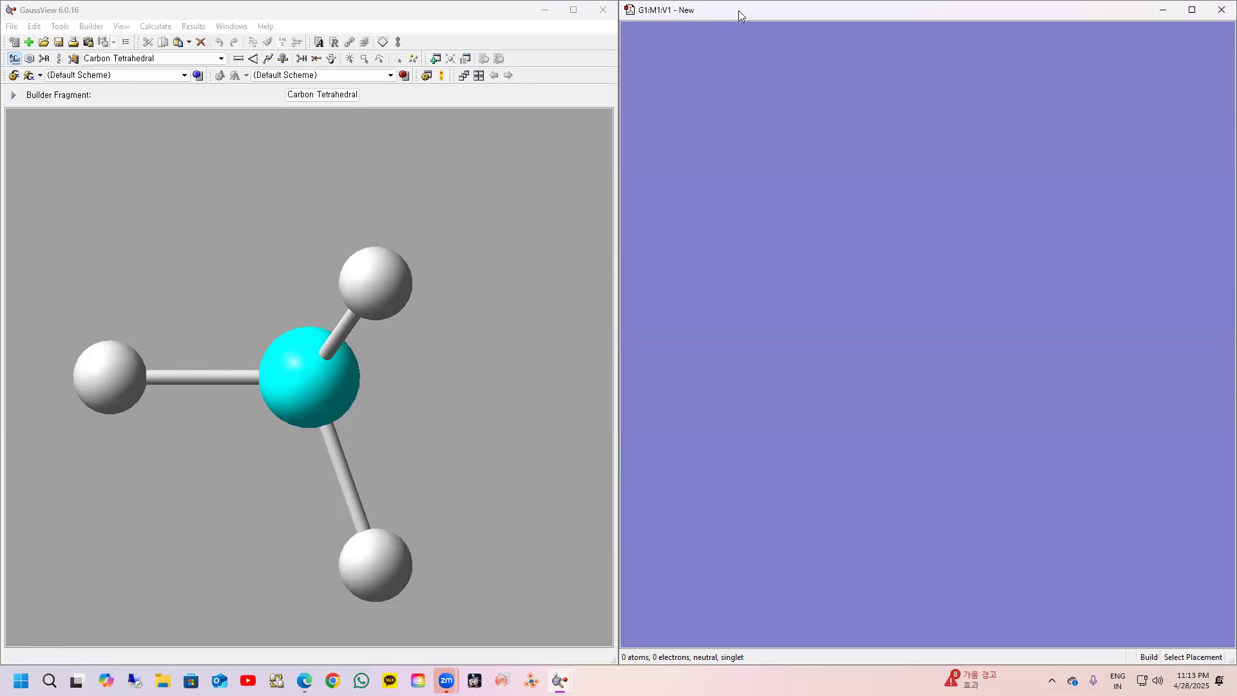
pyautogui.click(1221, 10)
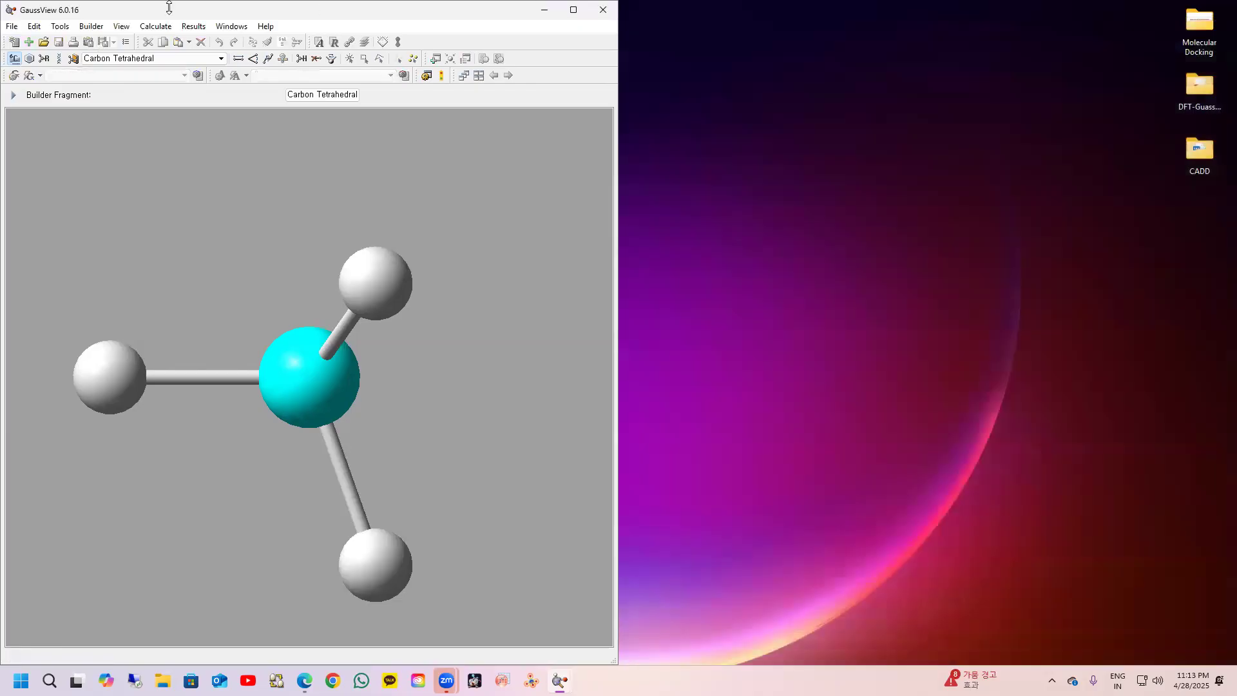
pyautogui.click(14, 42)
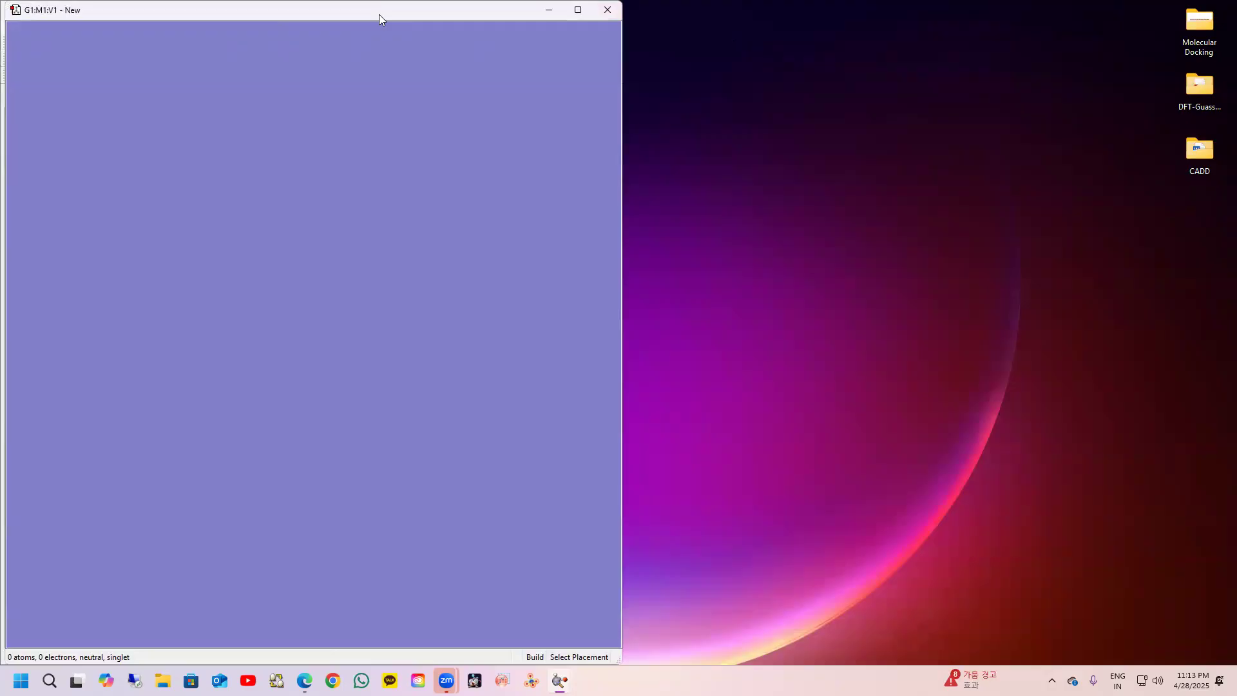
pyautogui.moveTo(379, 14); pyautogui.dragTo(1234, 129)
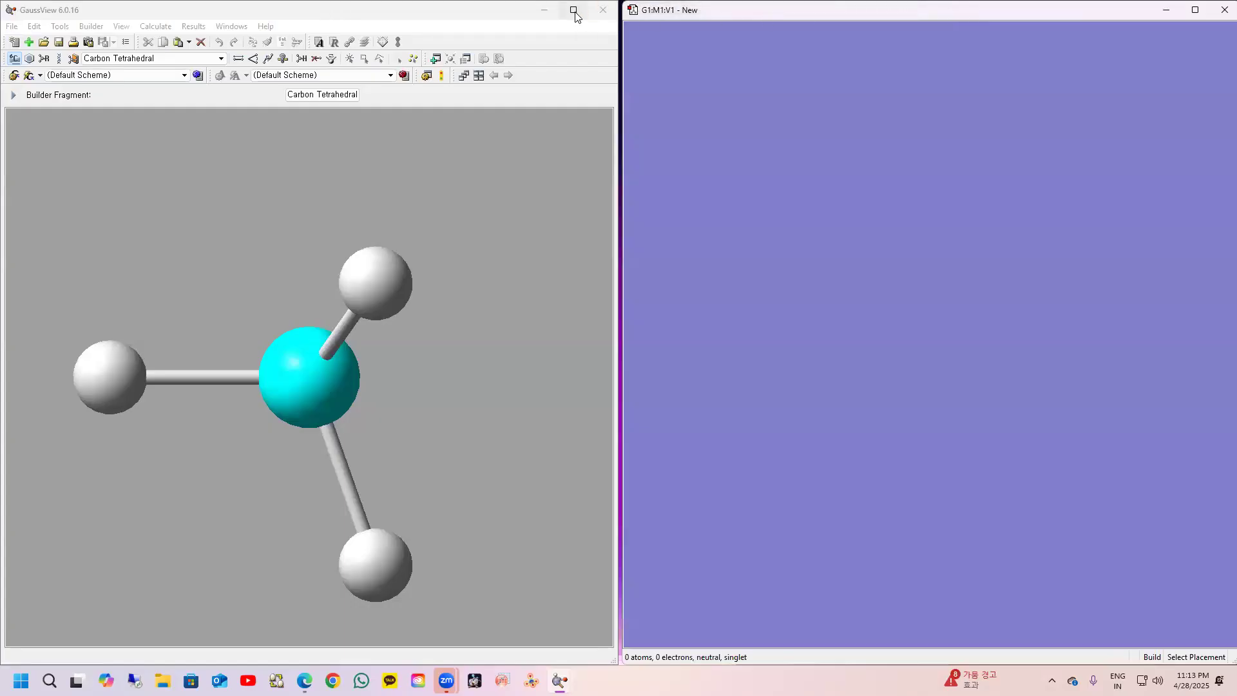
pyautogui.moveTo(573, 12)
pyautogui.click(489, 37)
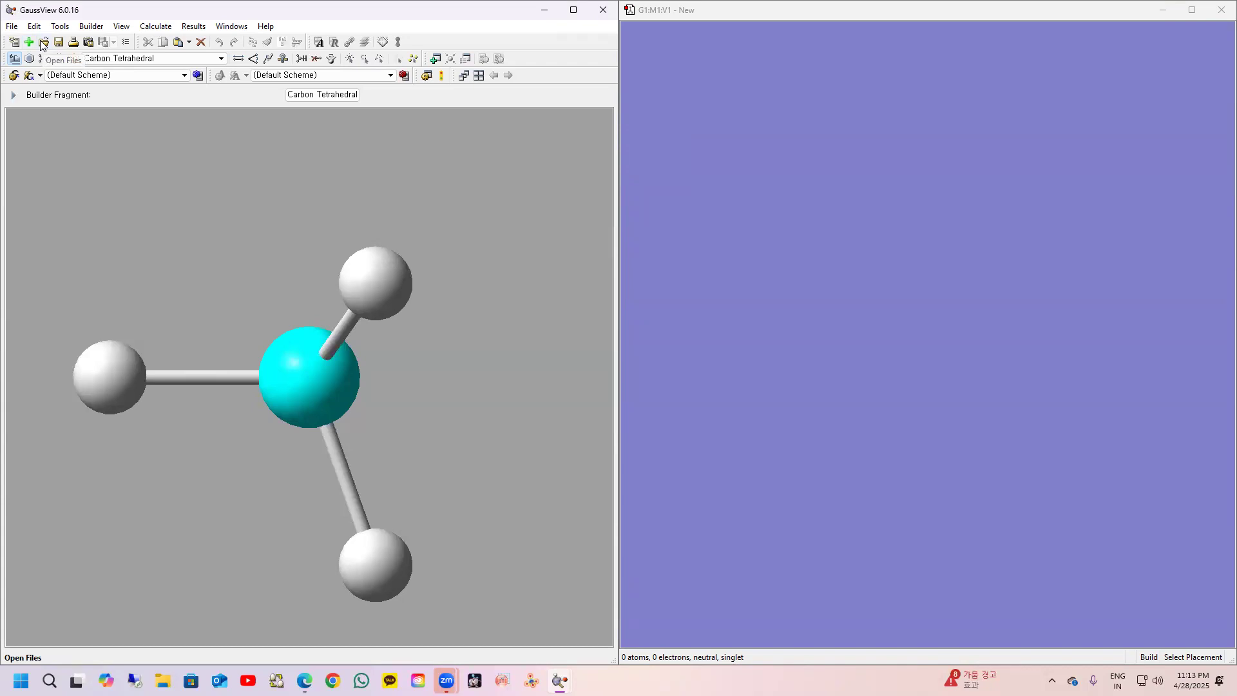
# Step: Review the available file commands, such as creating, opening, saving and converting molecule files
pyautogui.click(12, 25)
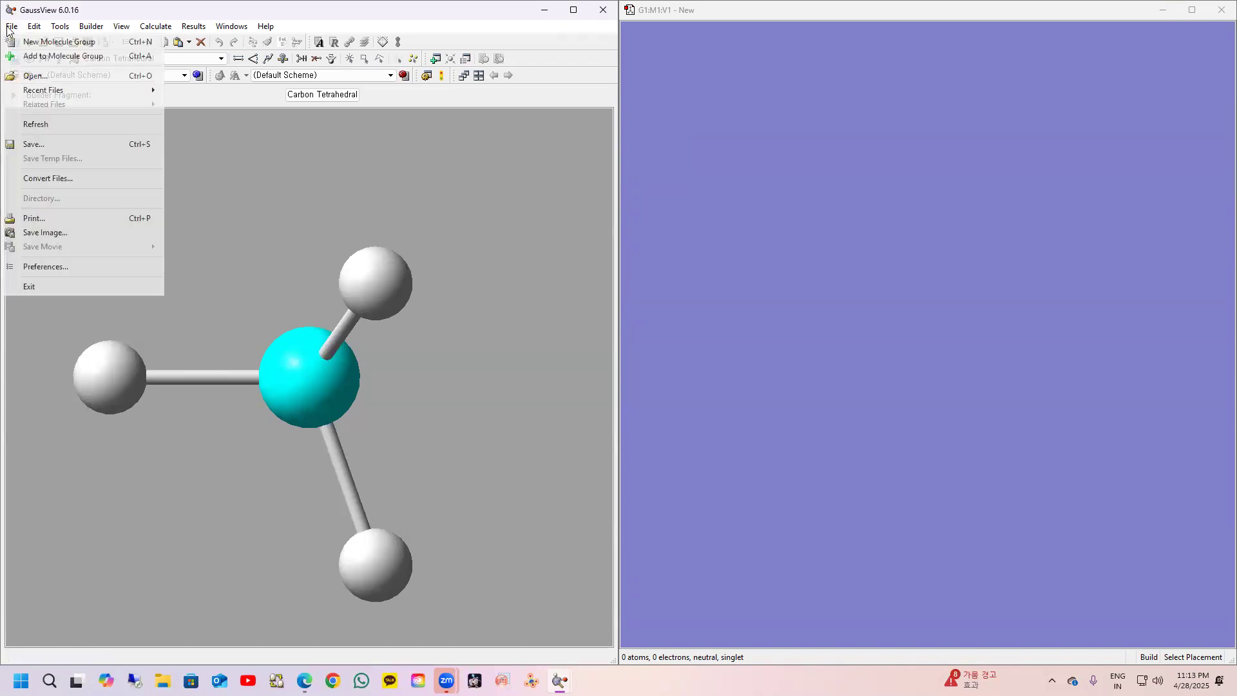
pyautogui.click(169, 94)
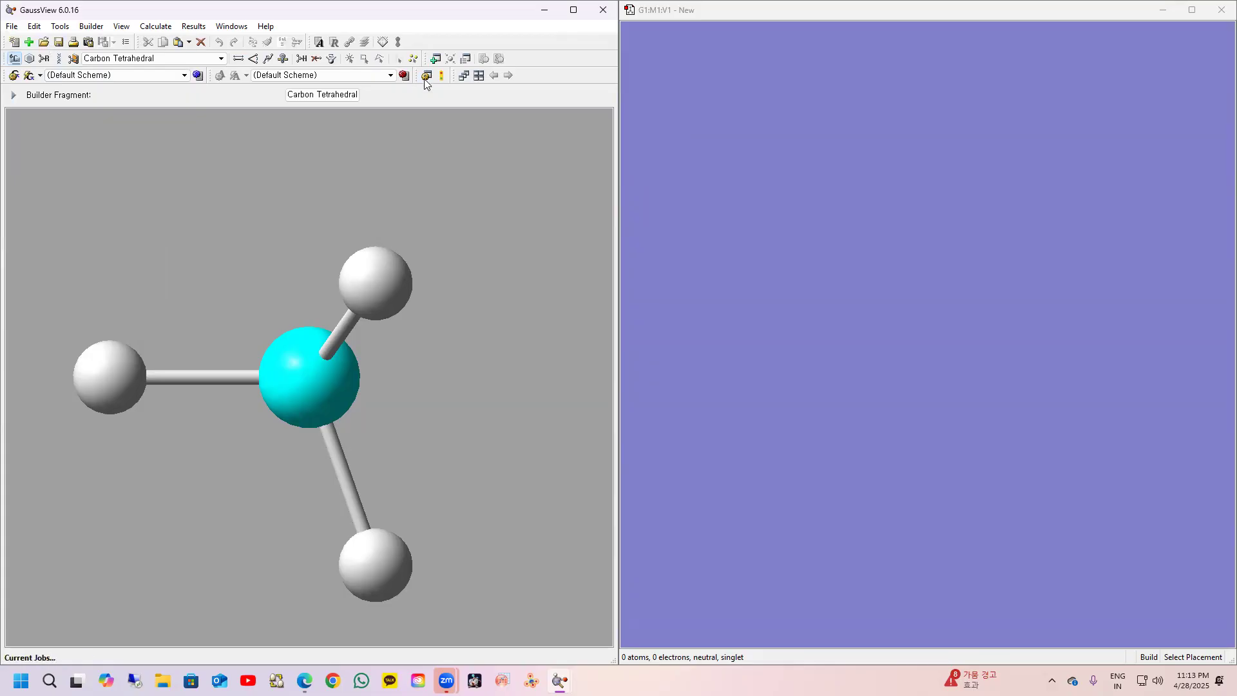
pyautogui.click(10, 29)
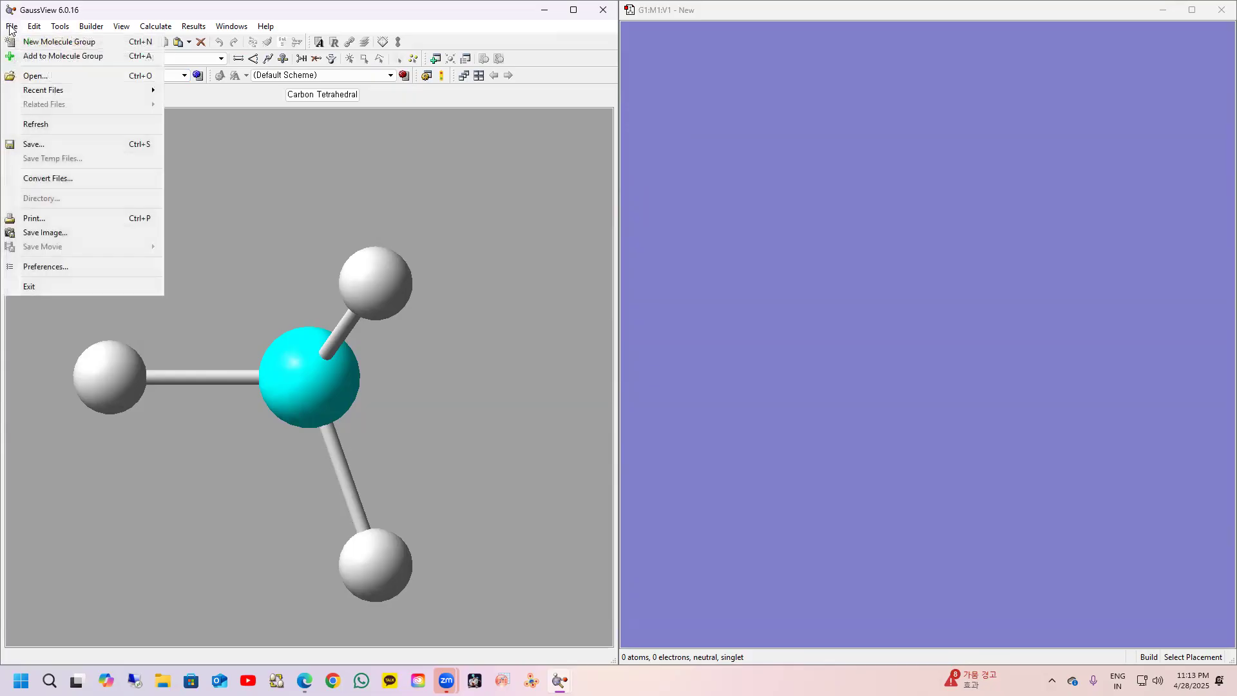
pyautogui.click(168, 100)
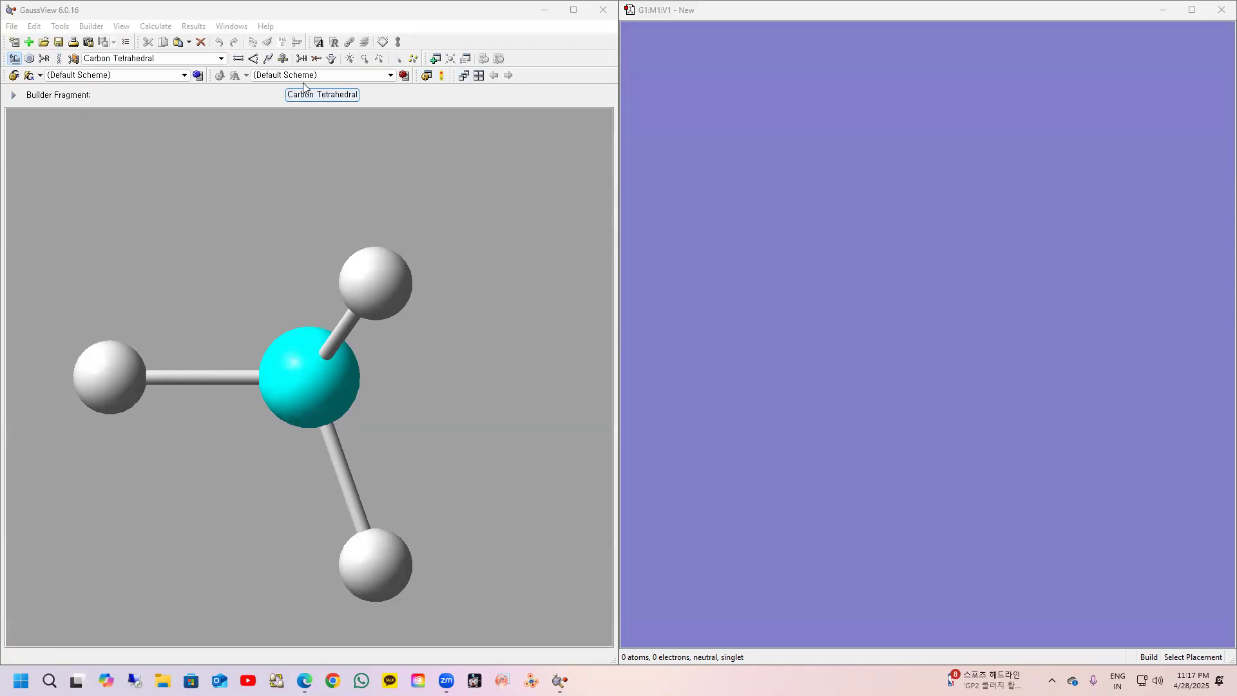
# Step: Review the Ampac calculation schemes and their keywords, then close the Ampac Calculation Schemes dialog
pyautogui.click(391, 76)
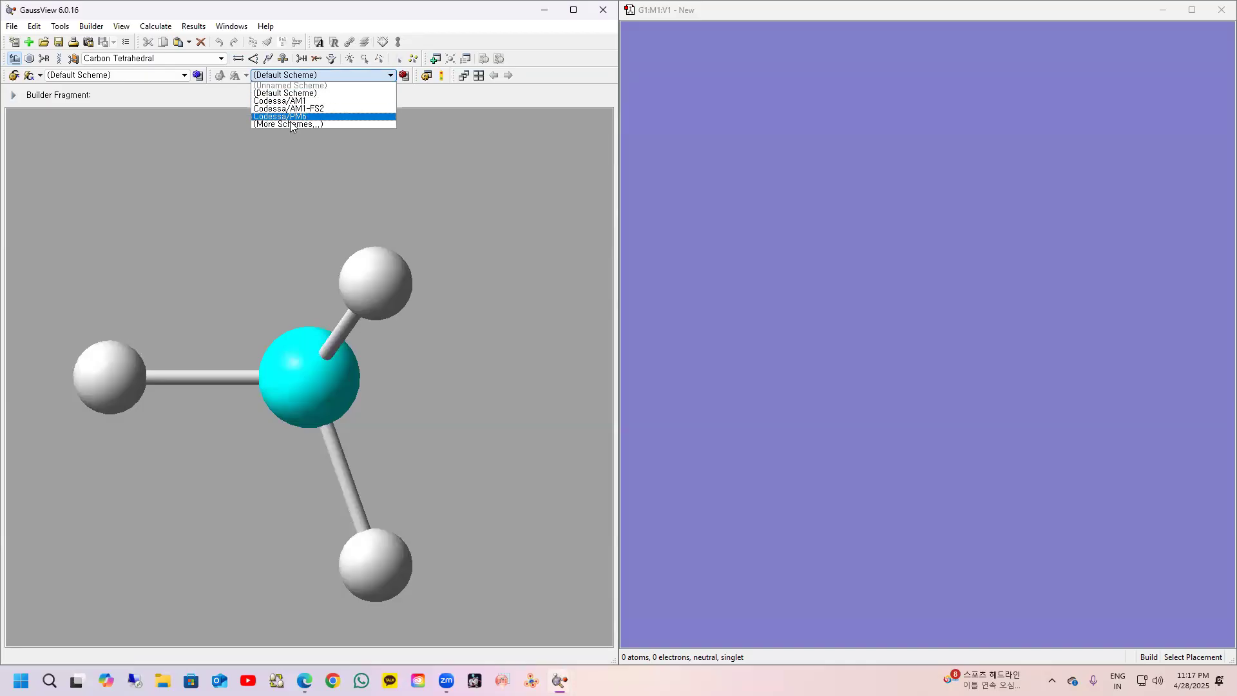
pyautogui.click(406, 95)
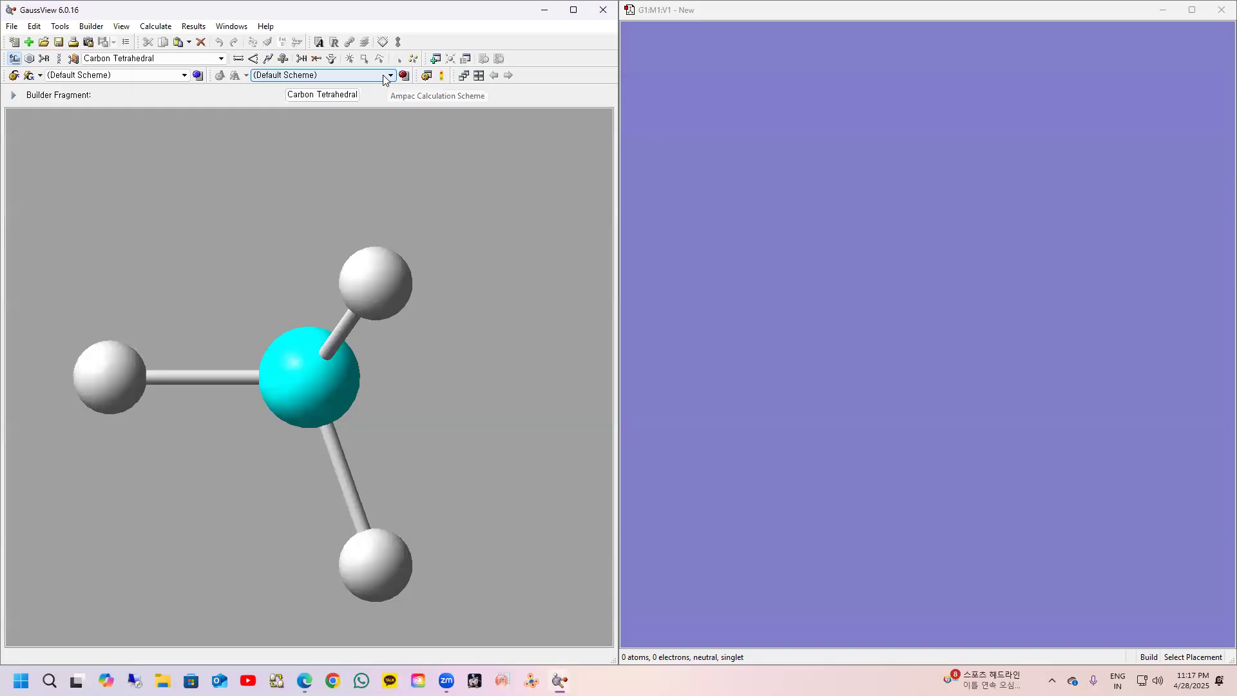
pyautogui.click(404, 76)
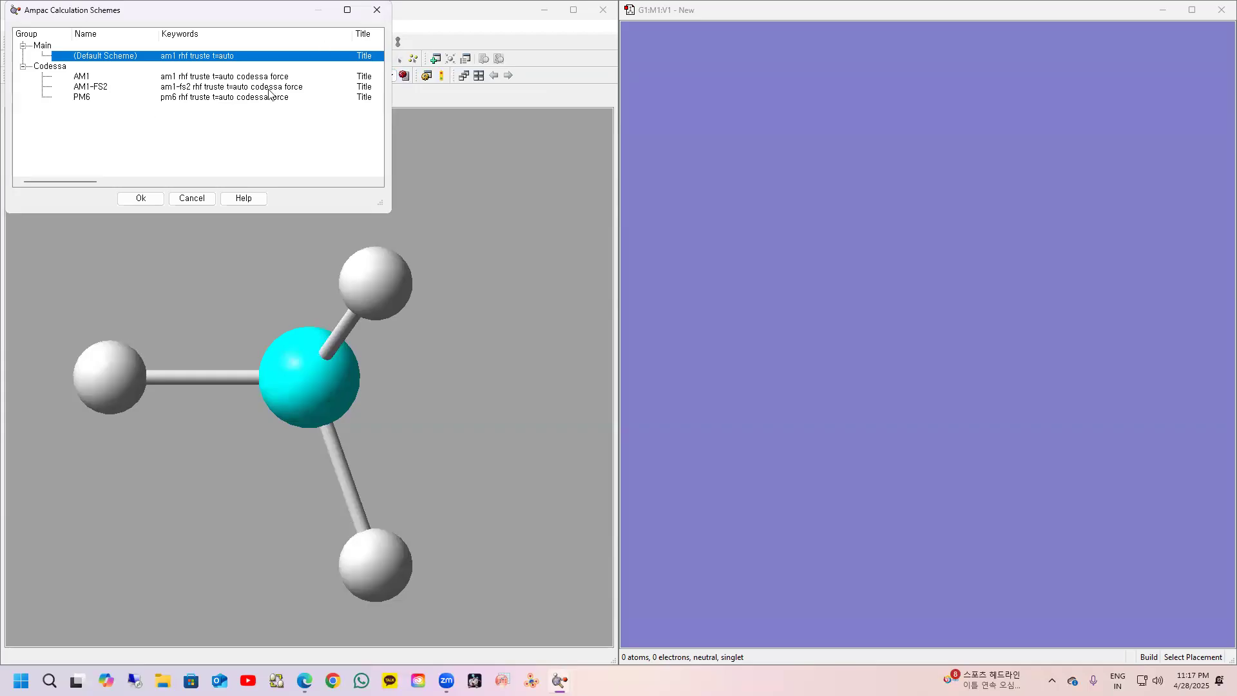
pyautogui.click(375, 10)
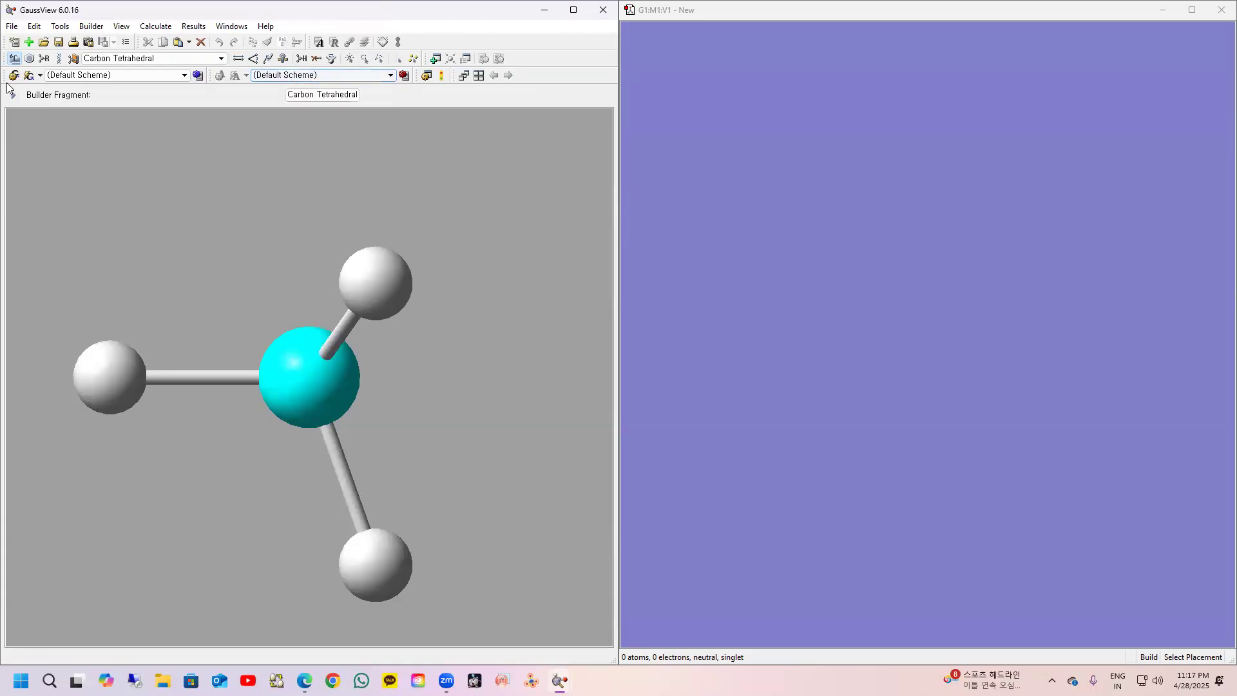
# Step: Examine the Gaussian calculation schemes, close their dialog, and show the Gaussian launch options for temporary or saved files
pyautogui.click(178, 77)
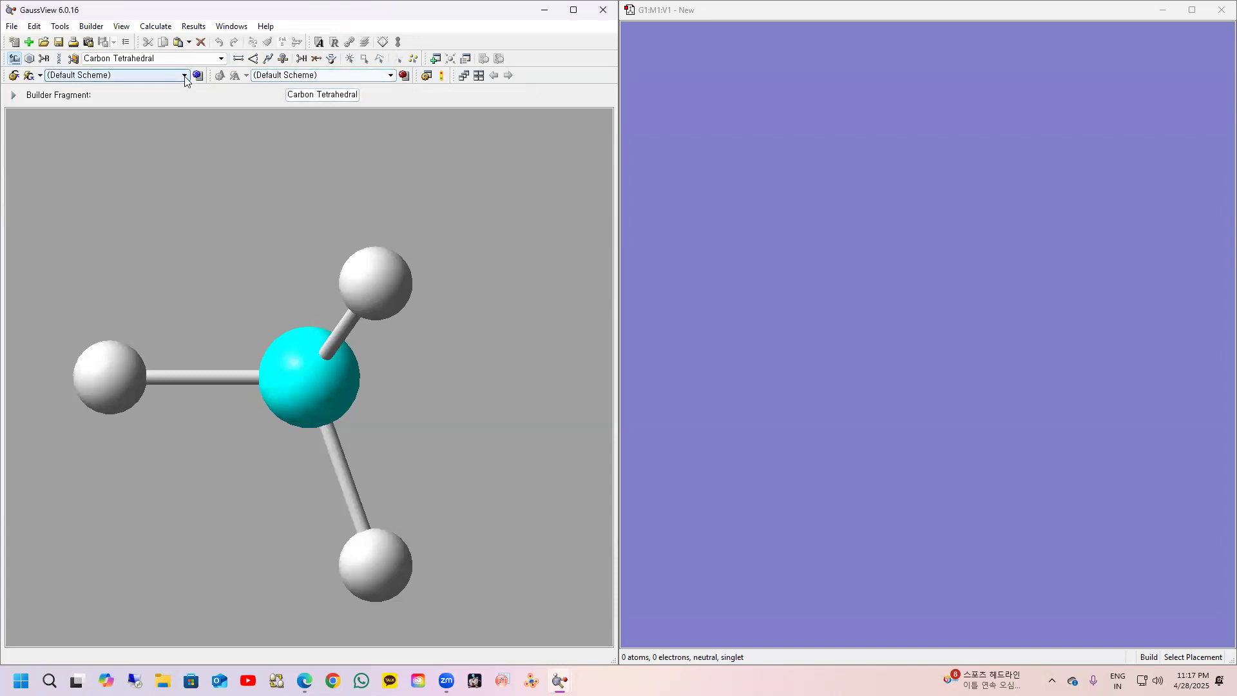
pyautogui.click(181, 102)
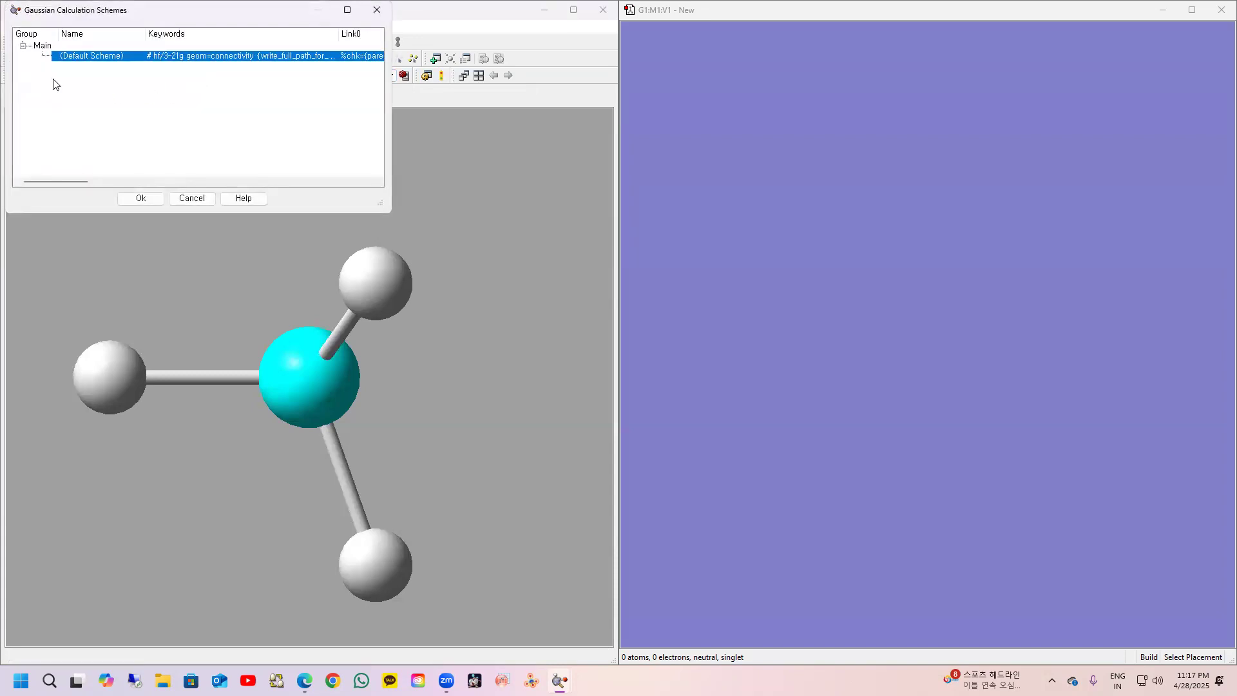
pyautogui.click(377, 10)
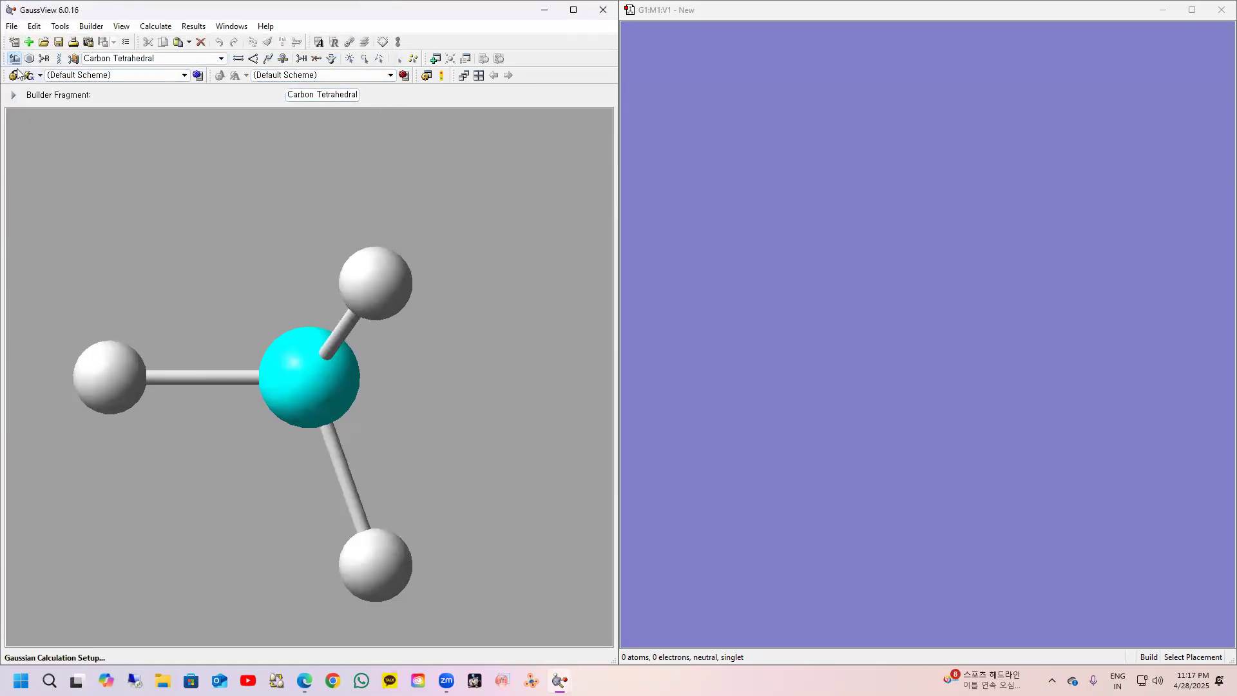
pyautogui.click(40, 75)
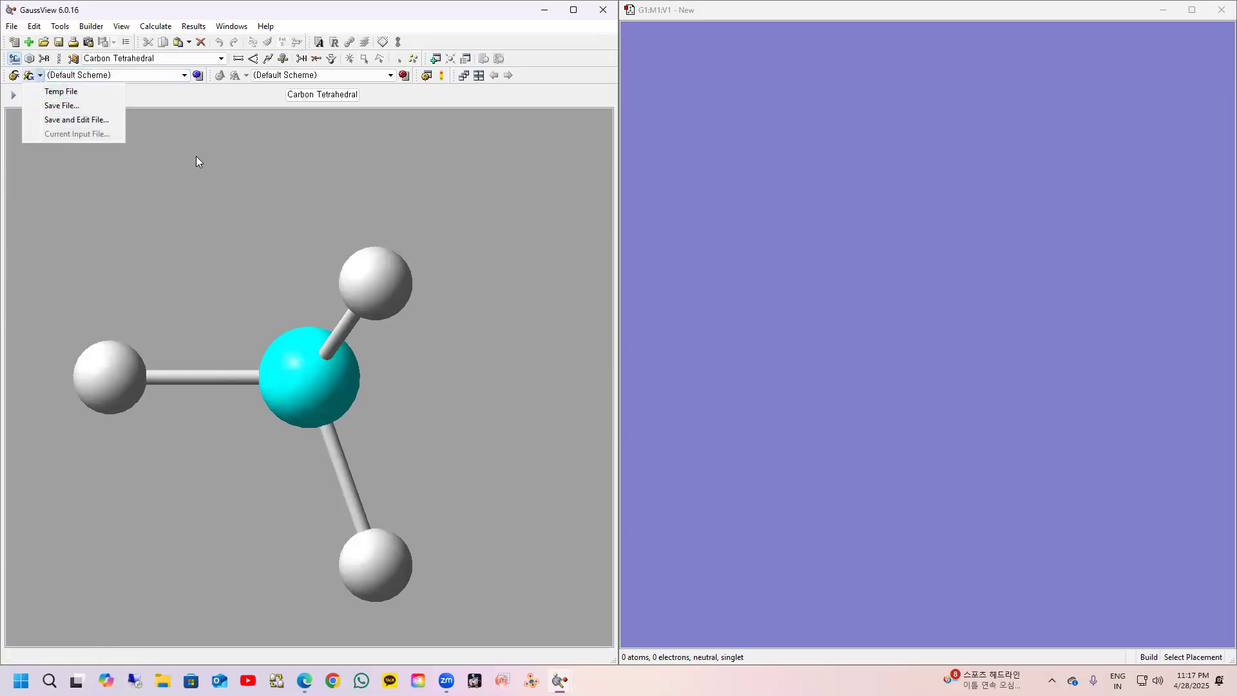
# Step: Show the floating Builder palette over the fragment preview, and close it again
pyautogui.moveTo(197, 155); pyautogui.dragTo(155, 138)
pyautogui.moveTo(358, 191); pyautogui.dragTo(356, 212)
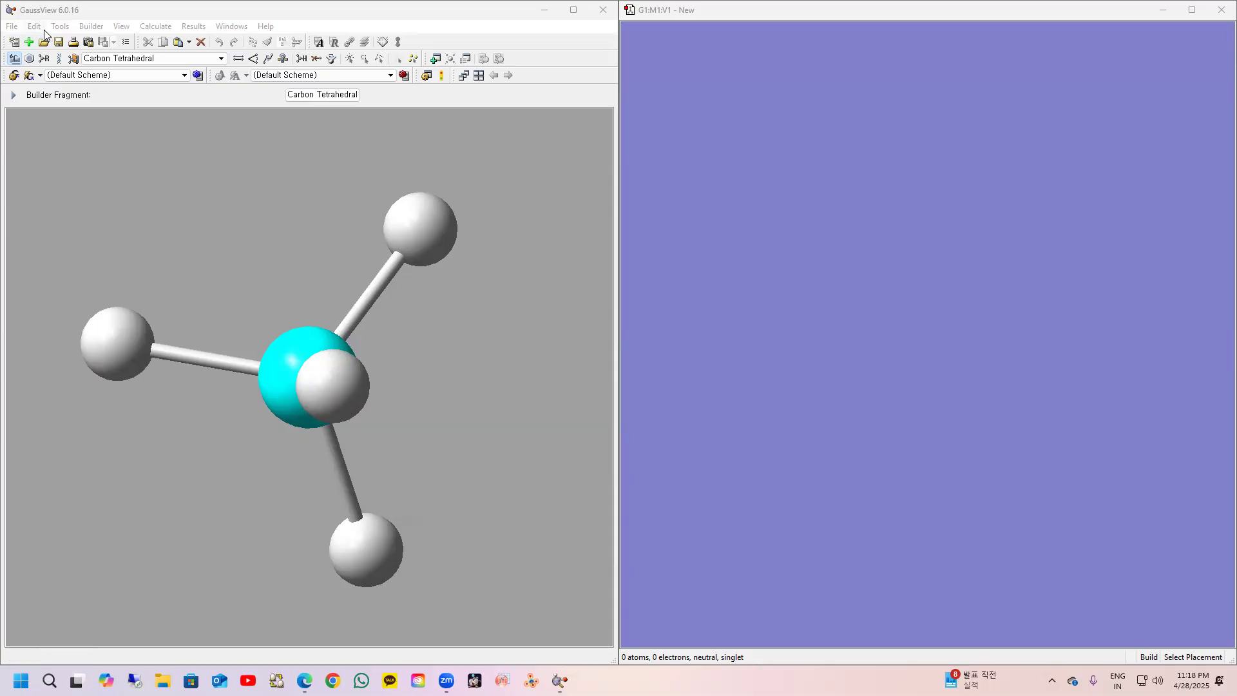
pyautogui.click(88, 27)
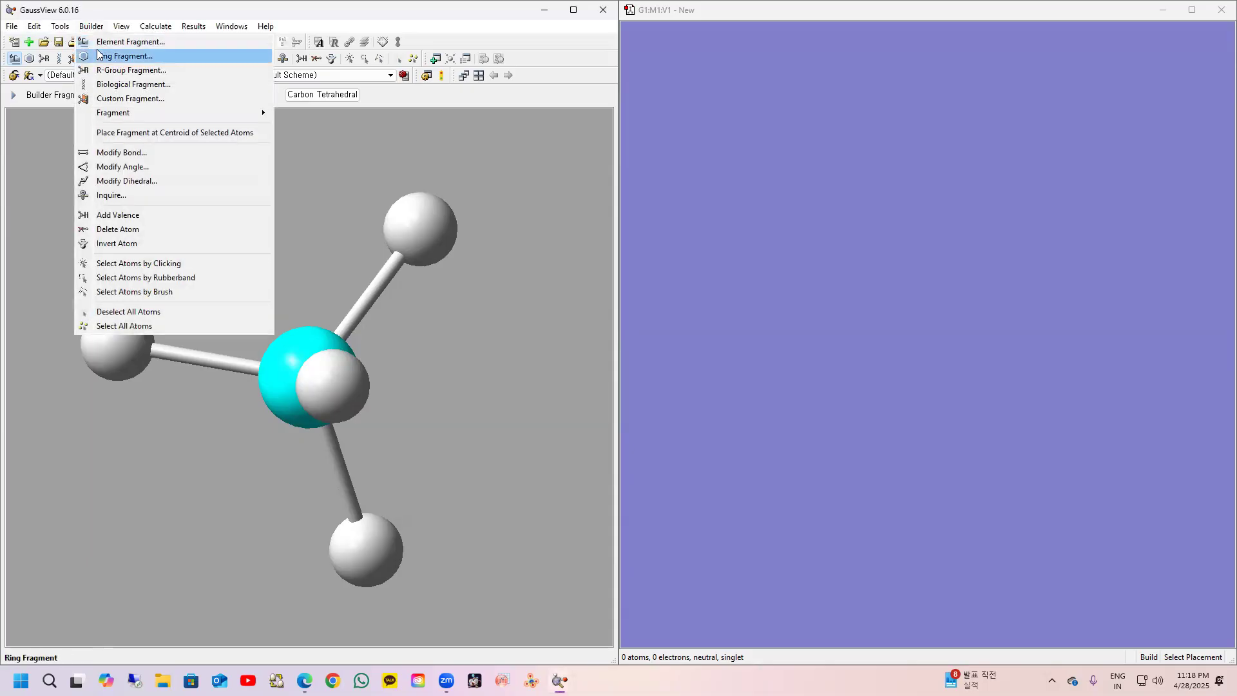
pyautogui.click(117, 28)
pyautogui.click(119, 27)
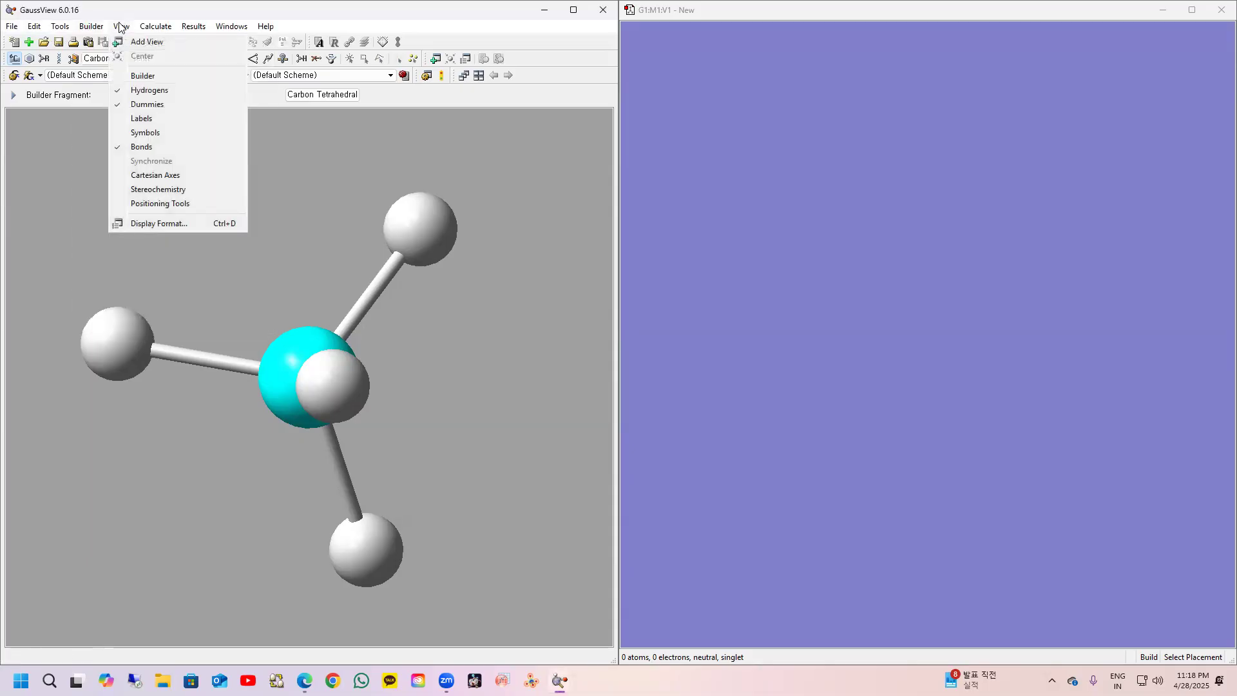
pyautogui.click(138, 76)
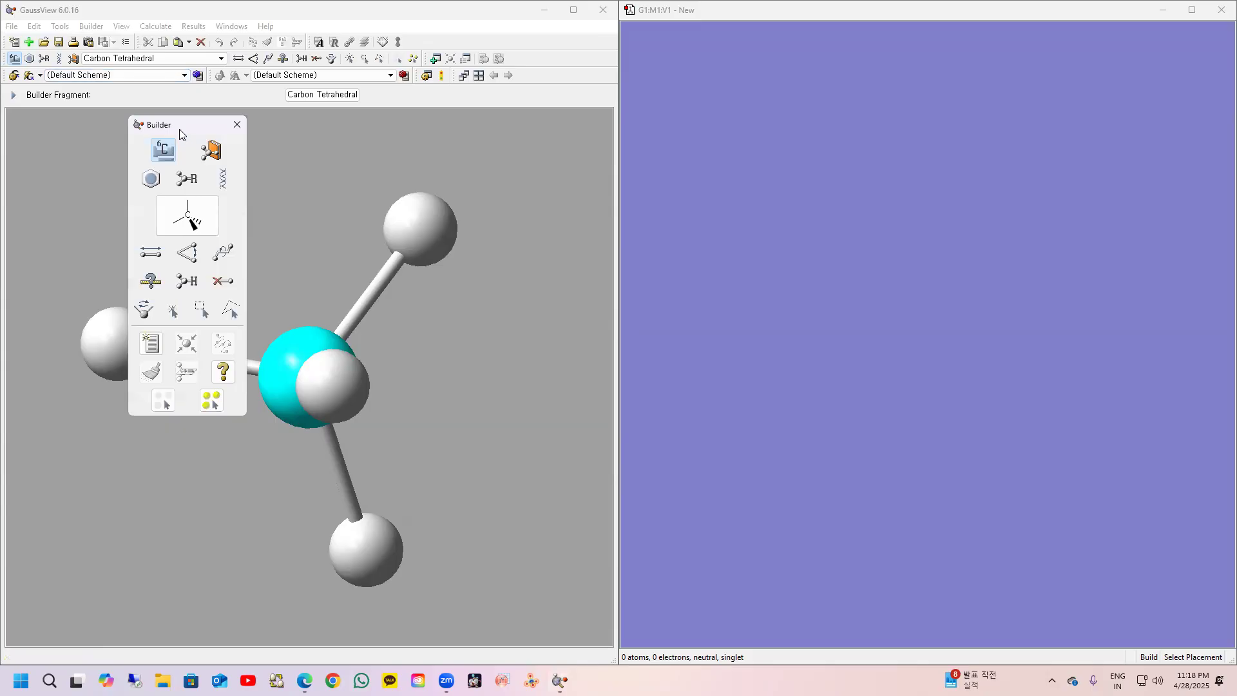
pyautogui.moveTo(210, 123); pyautogui.dragTo(140, 231)
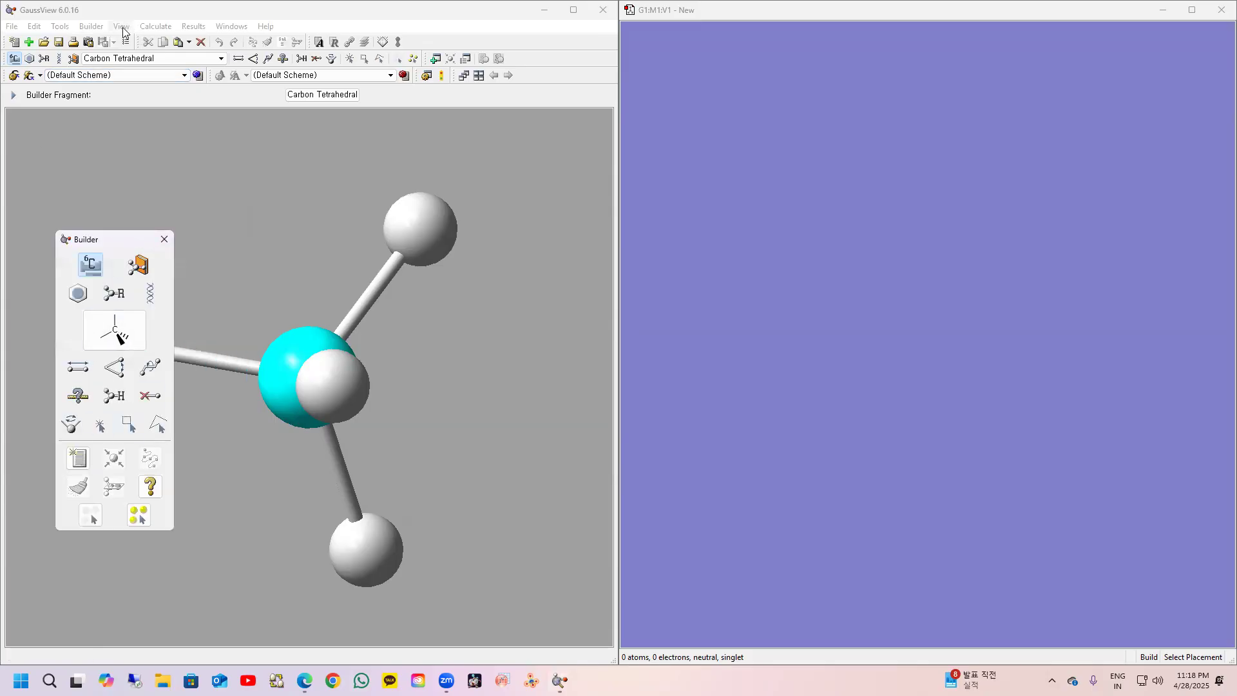
pyautogui.click(122, 26)
pyautogui.click(163, 241)
pyautogui.click(164, 241)
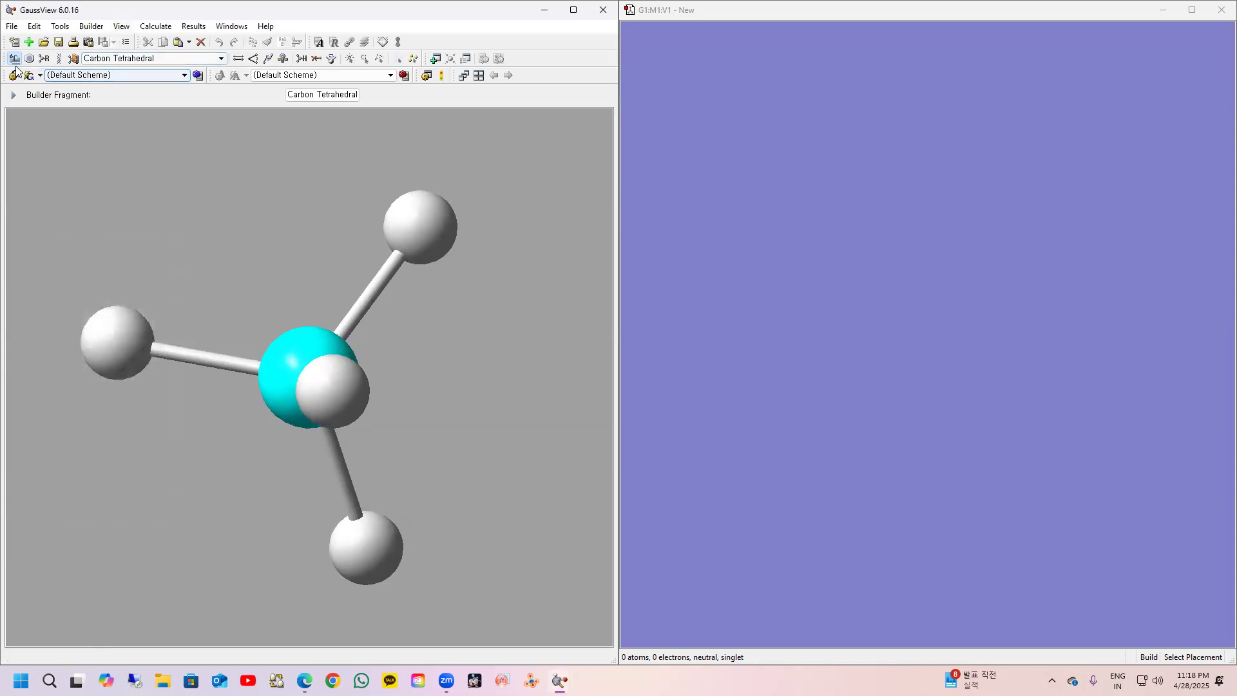
# Step: Reopen the Builder palette and move it clear of the central carbon in the fragment preview
pyautogui.click(122, 27)
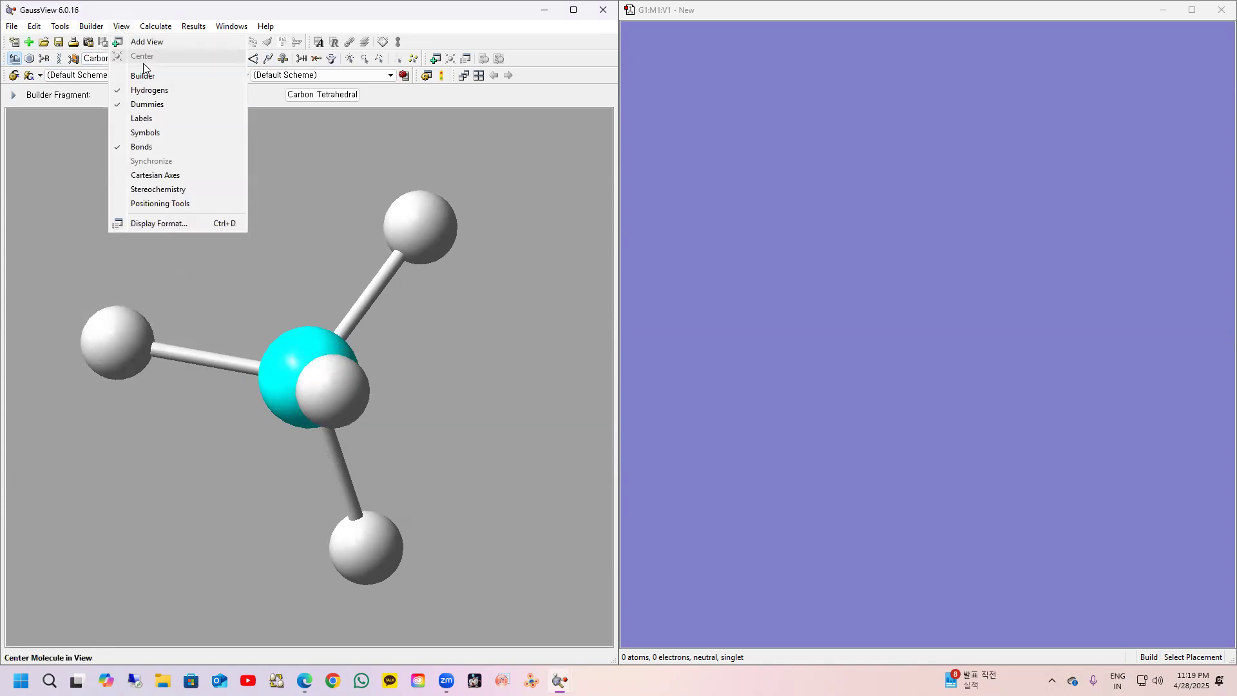
pyautogui.click(135, 78)
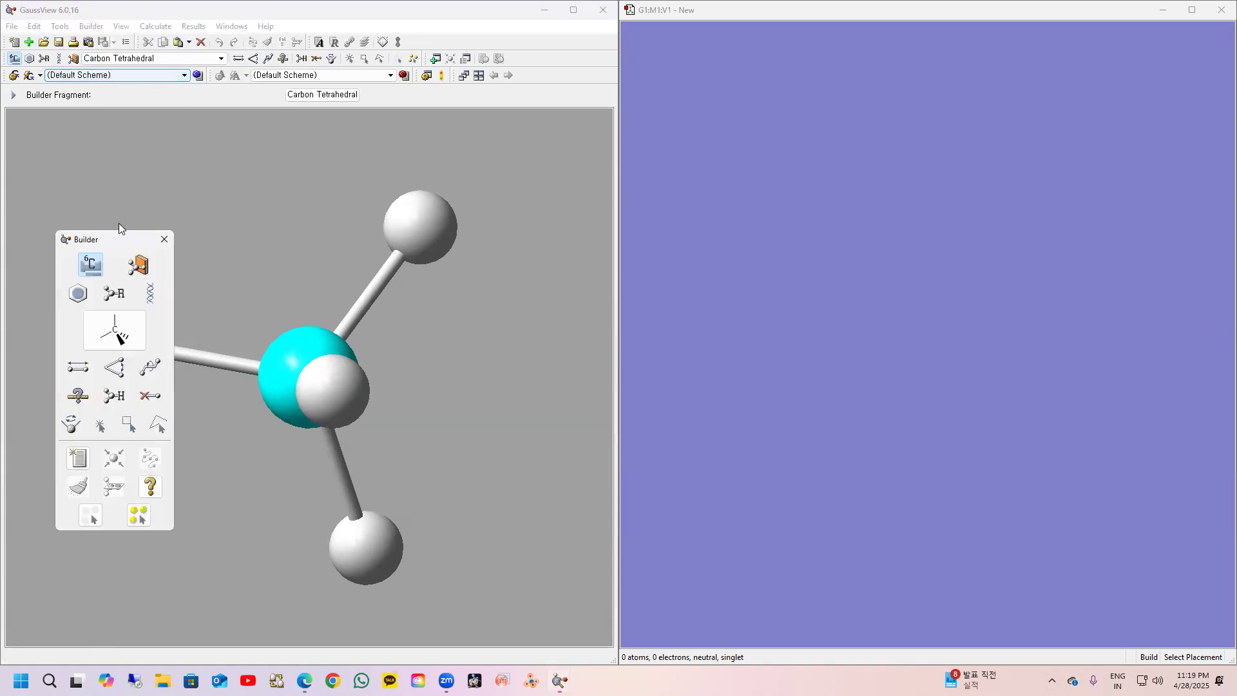
pyautogui.moveTo(127, 239); pyautogui.dragTo(100, 155)
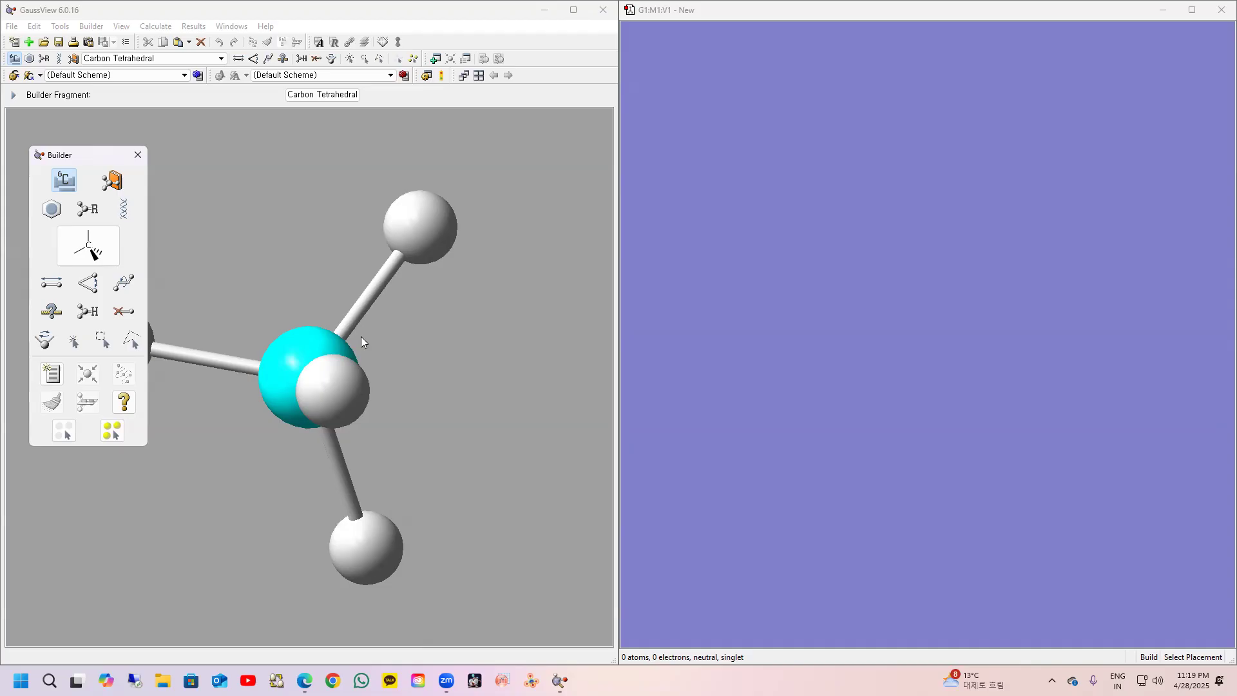
# Step: Place a Carbon Tetrahedral fragment in the empty molecule window to build methane
pyautogui.moveTo(487, 252); pyautogui.dragTo(310, 308)
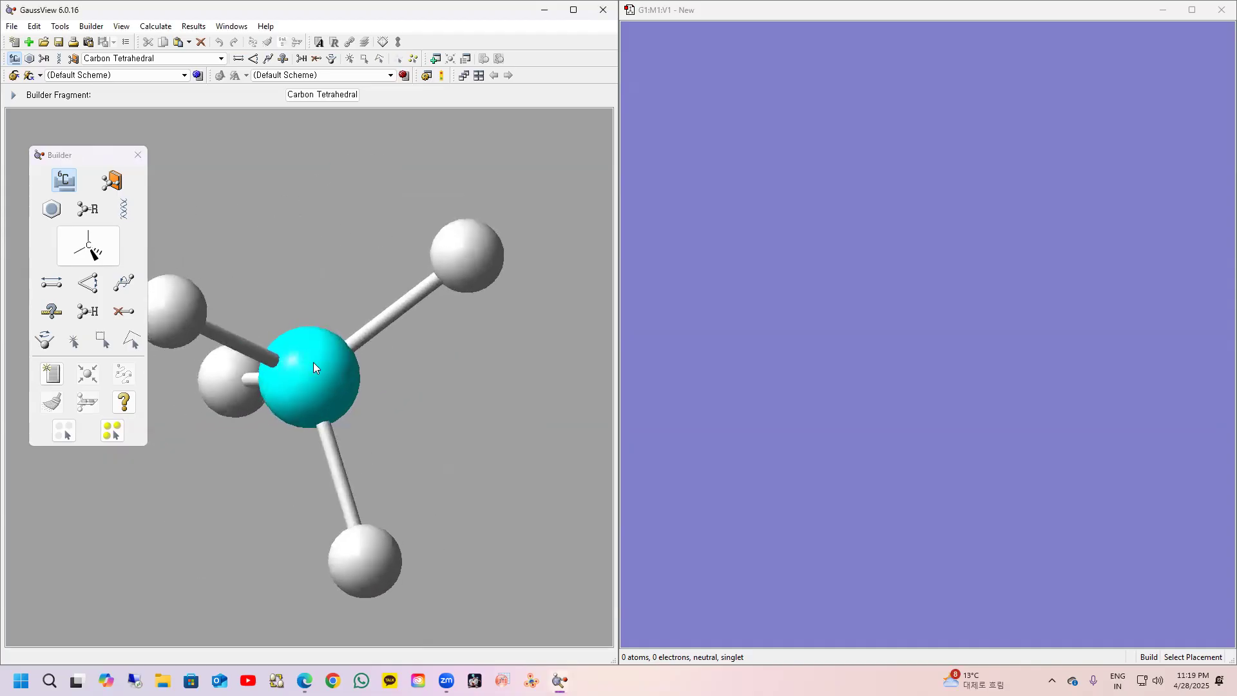
pyautogui.moveTo(343, 259); pyautogui.dragTo(313, 398)
pyautogui.scroll(-3, 337, 295)
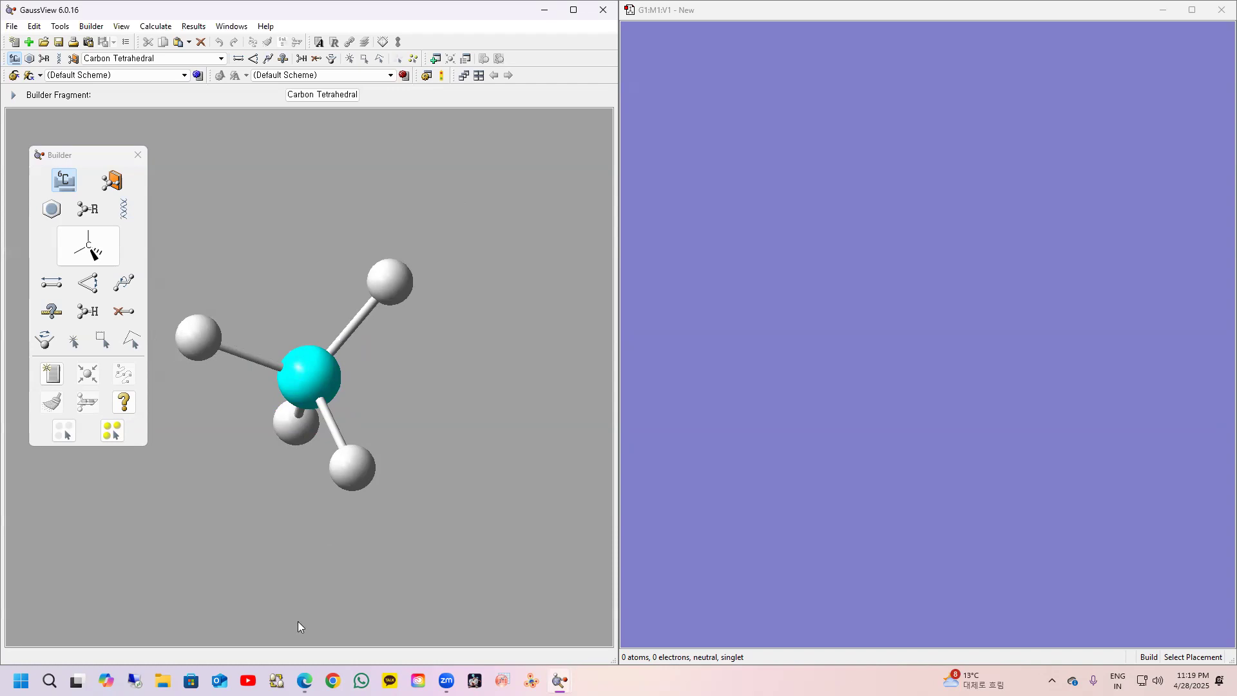
pyautogui.moveTo(317, 274); pyautogui.dragTo(243, 471)
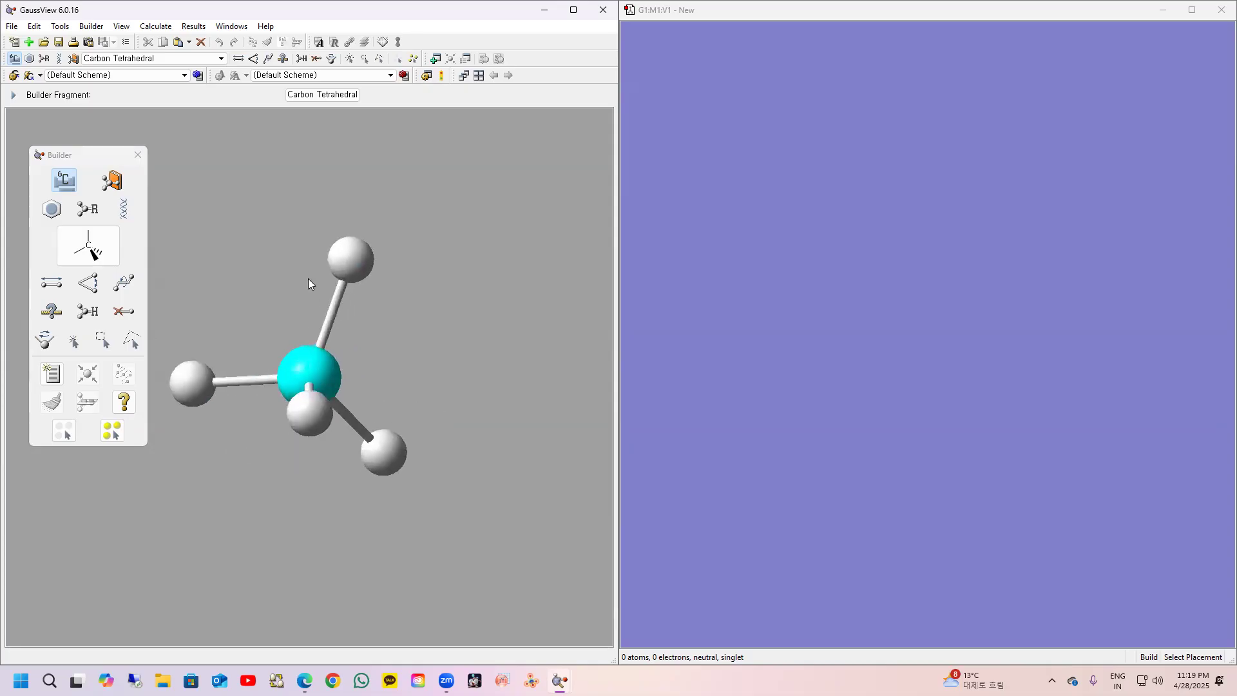
pyautogui.moveTo(360, 343); pyautogui.dragTo(340, 336)
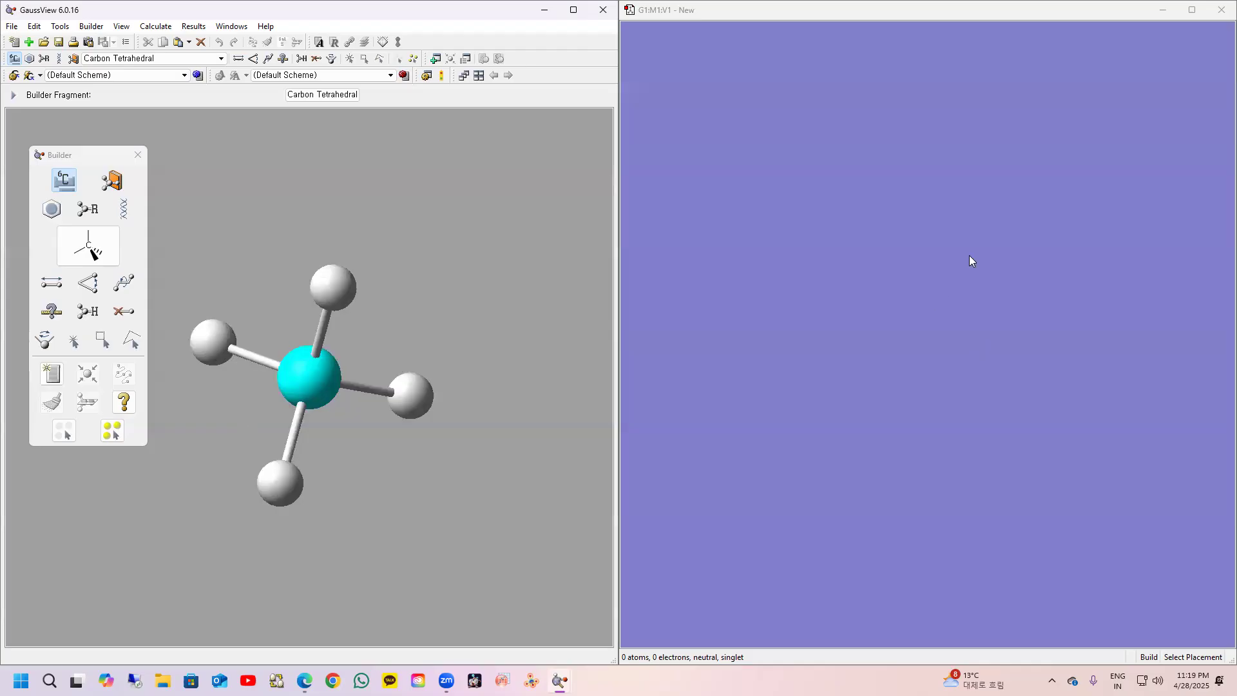
pyautogui.click(941, 296)
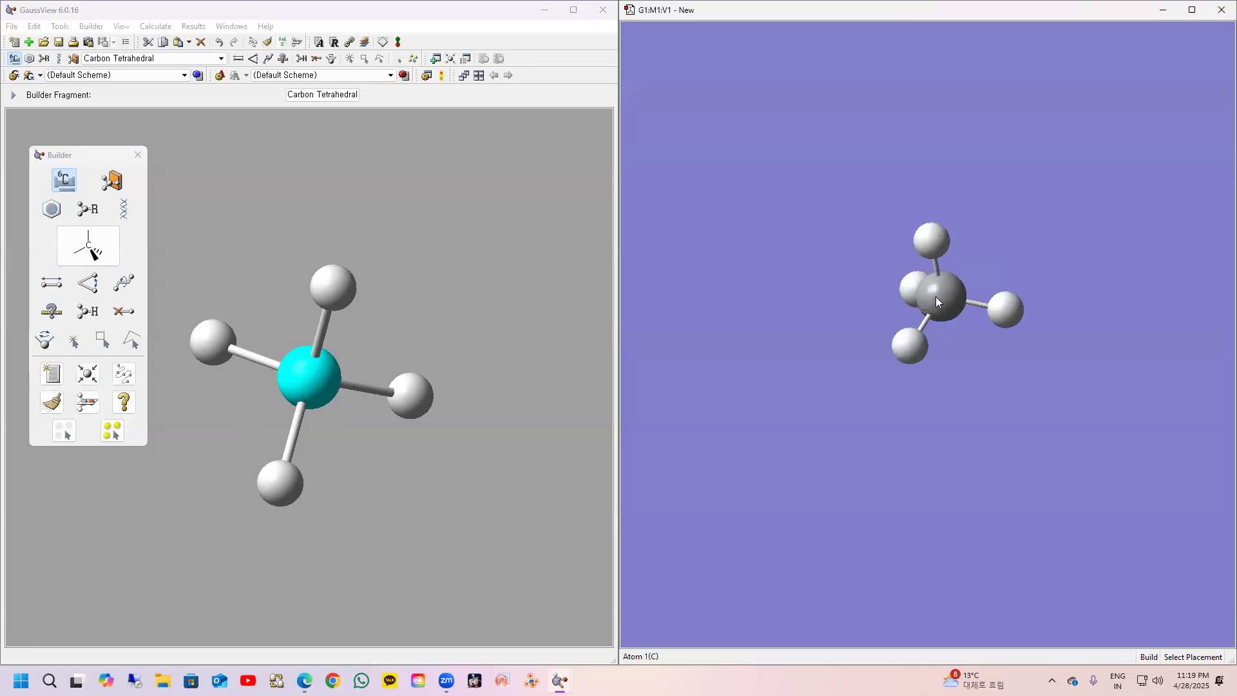
# Step: Examine the methane molecule and the fragment preview from different angles and at different zoom levels
pyautogui.moveTo(994, 245); pyautogui.dragTo(847, 437)
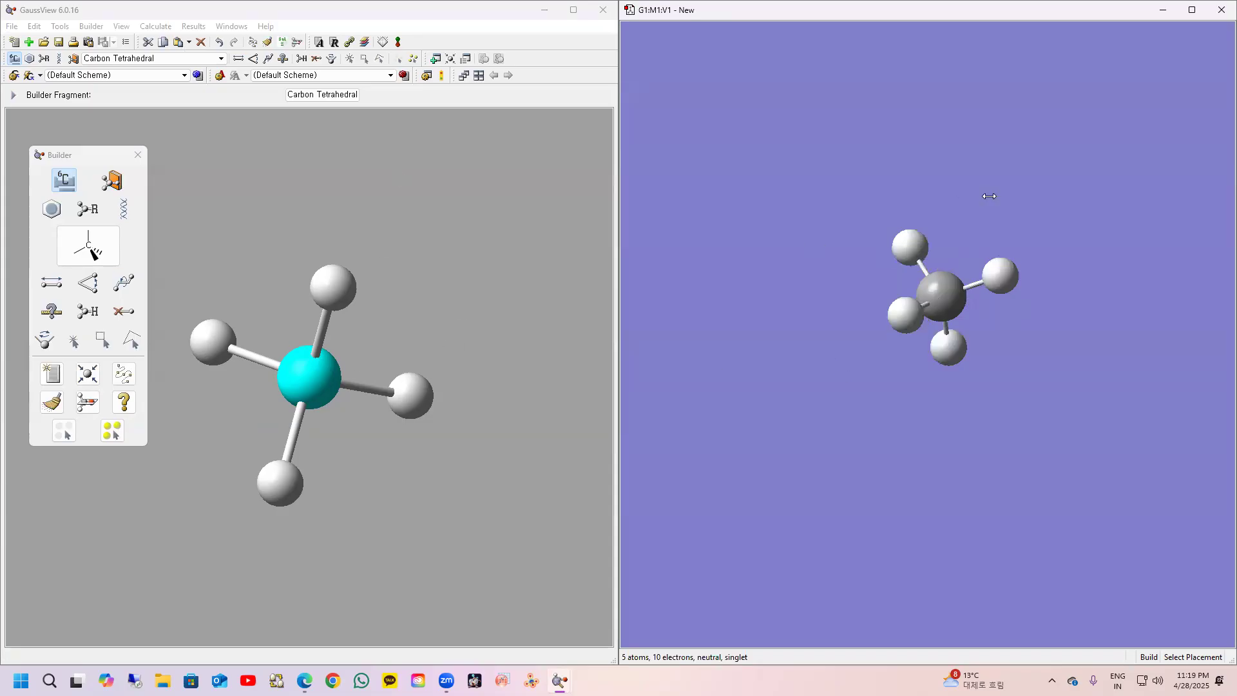
pyautogui.moveTo(445, 258); pyautogui.dragTo(618, 293)
pyautogui.moveTo(834, 223); pyautogui.dragTo(1018, 403)
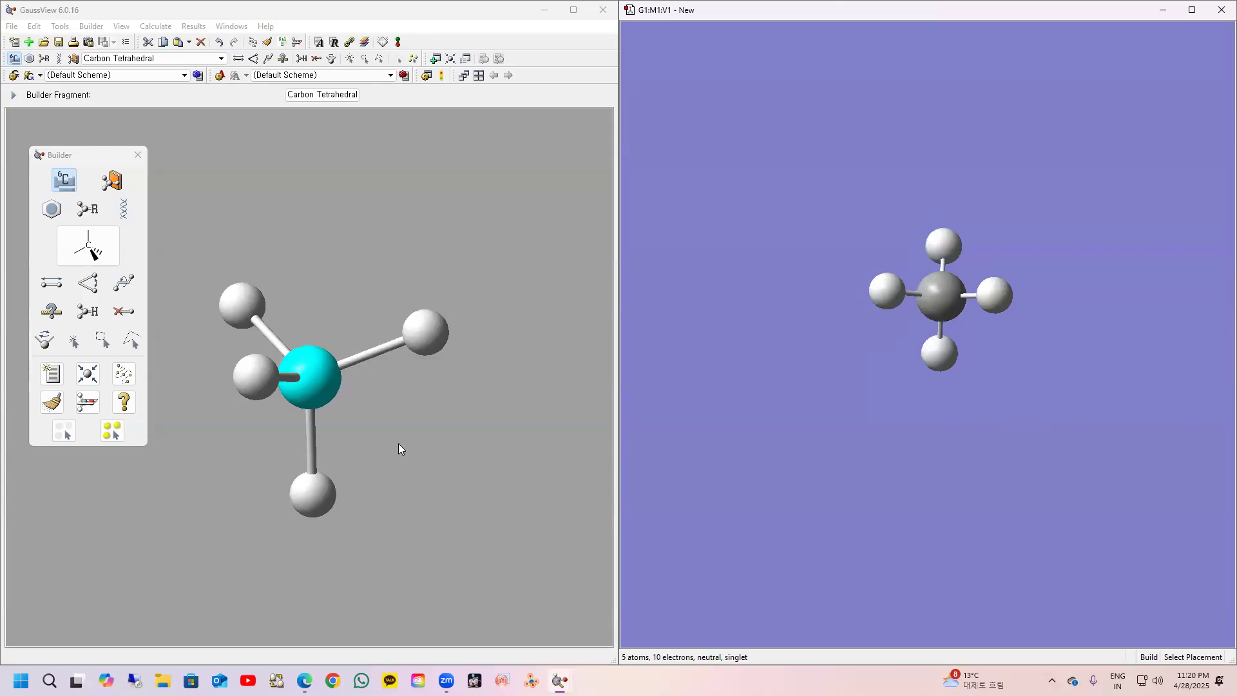
pyautogui.click(431, 442)
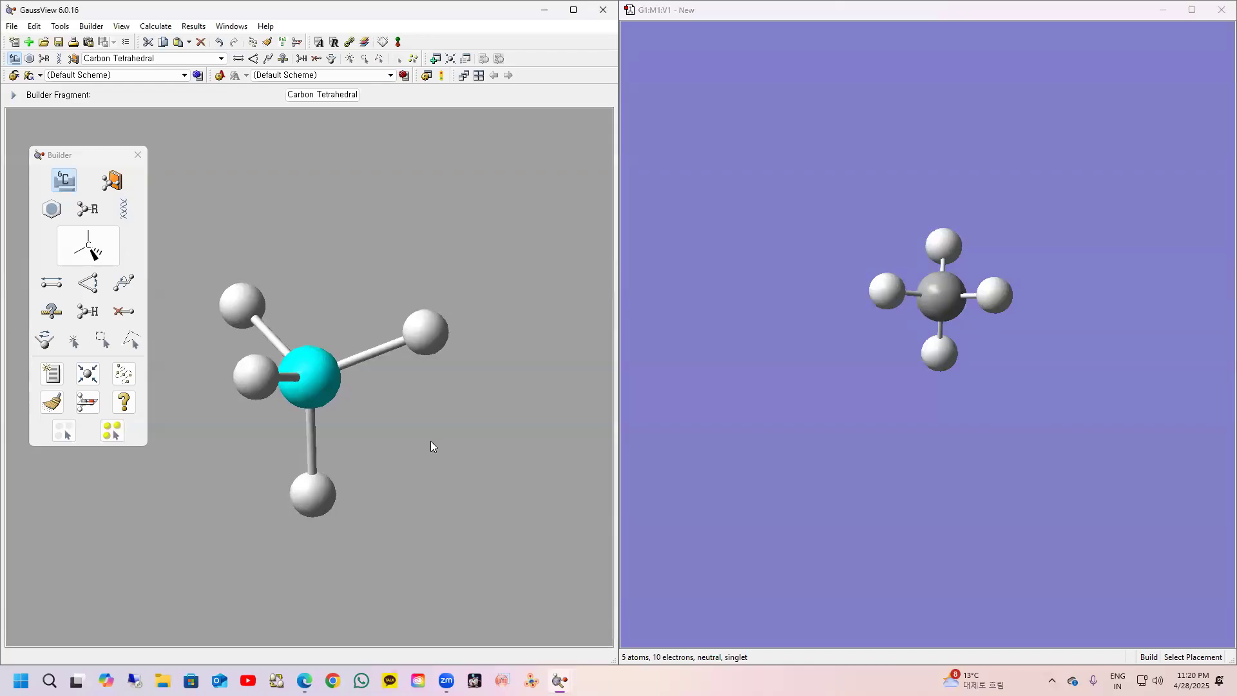
pyautogui.moveTo(431, 441); pyautogui.dragTo(419, 440)
pyautogui.moveTo(419, 439); pyautogui.dragTo(493, 522, button='right')
pyautogui.moveTo(880, 503); pyautogui.dragTo(845, 533, button='right')
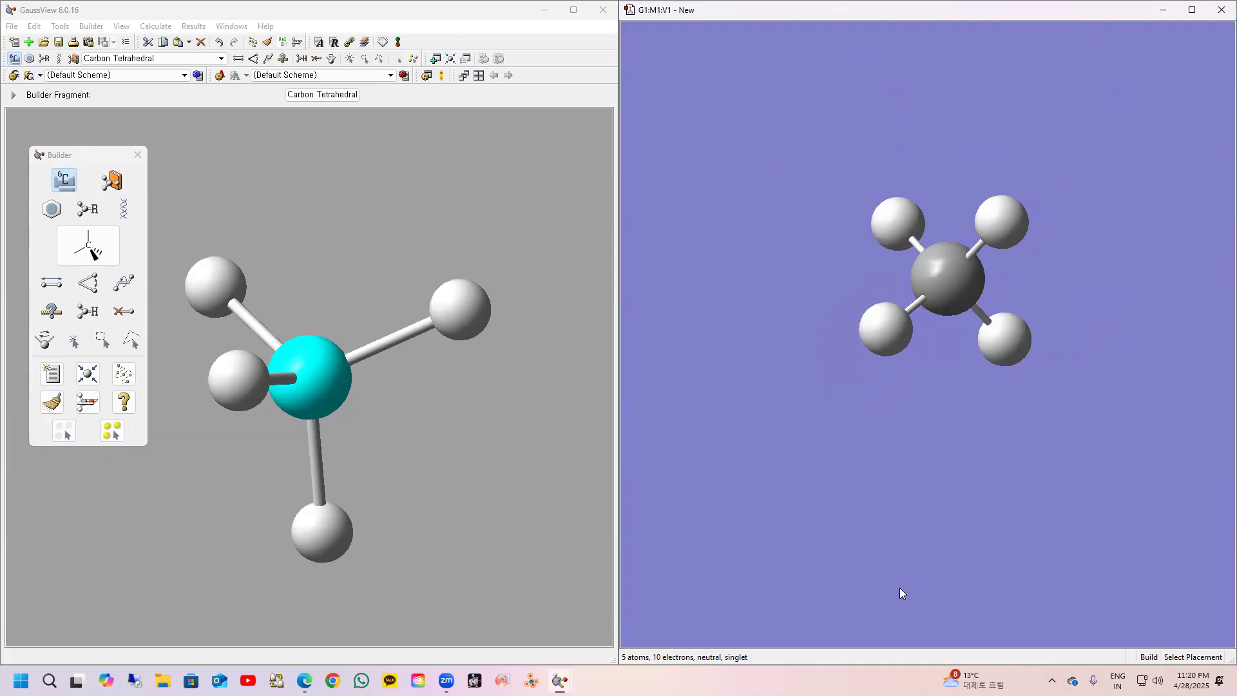
pyautogui.scroll(2, 278, 451)
pyautogui.scroll(-5, 274, 456)
pyautogui.scroll(1, 265, 464)
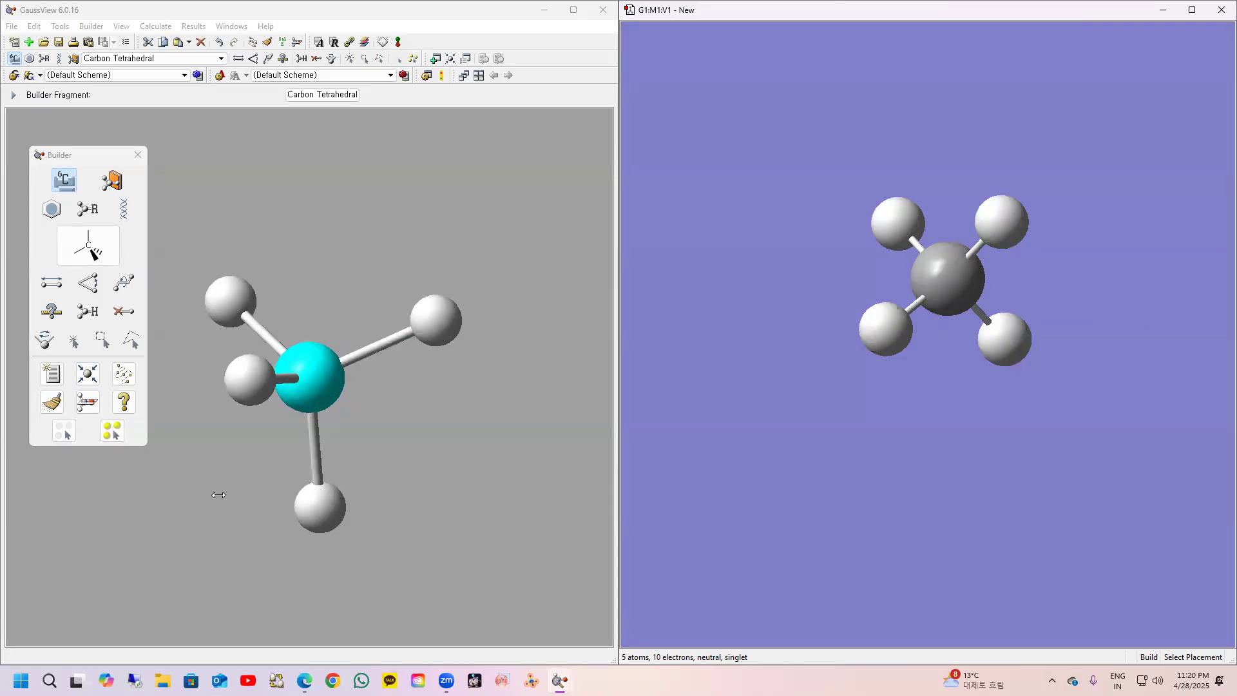
# Step: Pan the tetrahedral carbon preview and the methane model, and center the methane molecule in its view
pyautogui.click(324, 260)
pyautogui.moveTo(324, 261); pyautogui.dragTo(348, 215, button='middle')
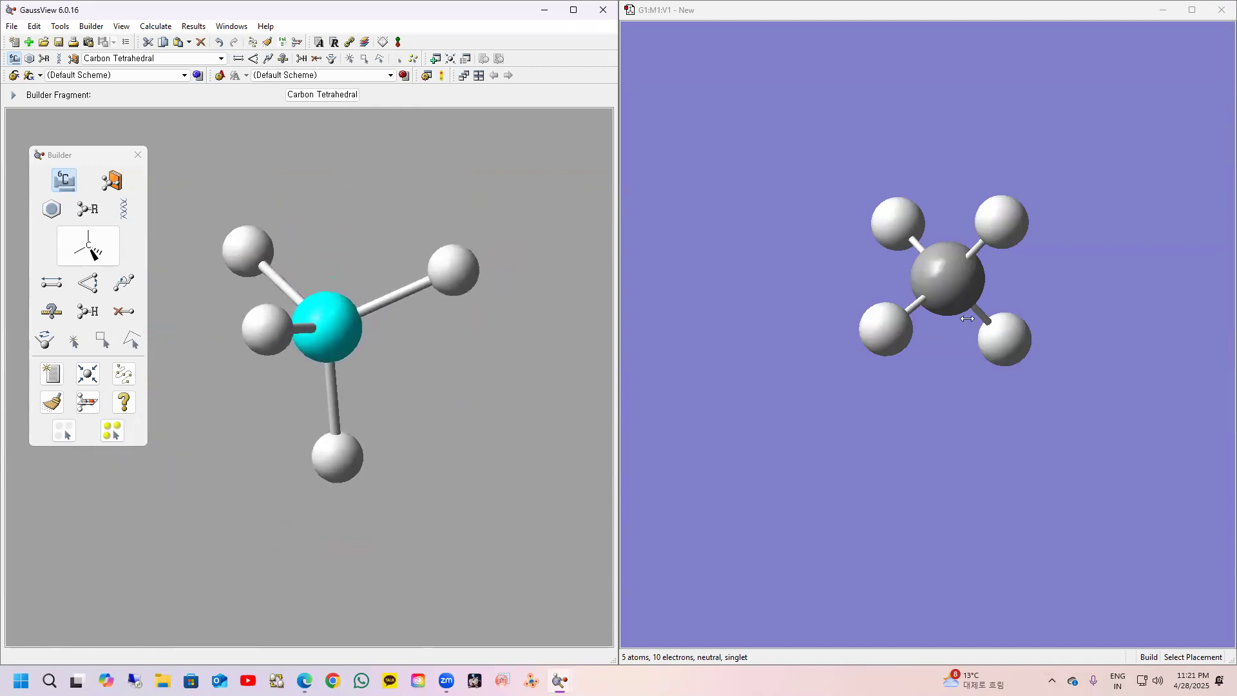
pyautogui.moveTo(960, 322); pyautogui.dragTo(871, 163, button='middle')
pyautogui.moveTo(356, 250); pyautogui.dragTo(468, 407, button='middle')
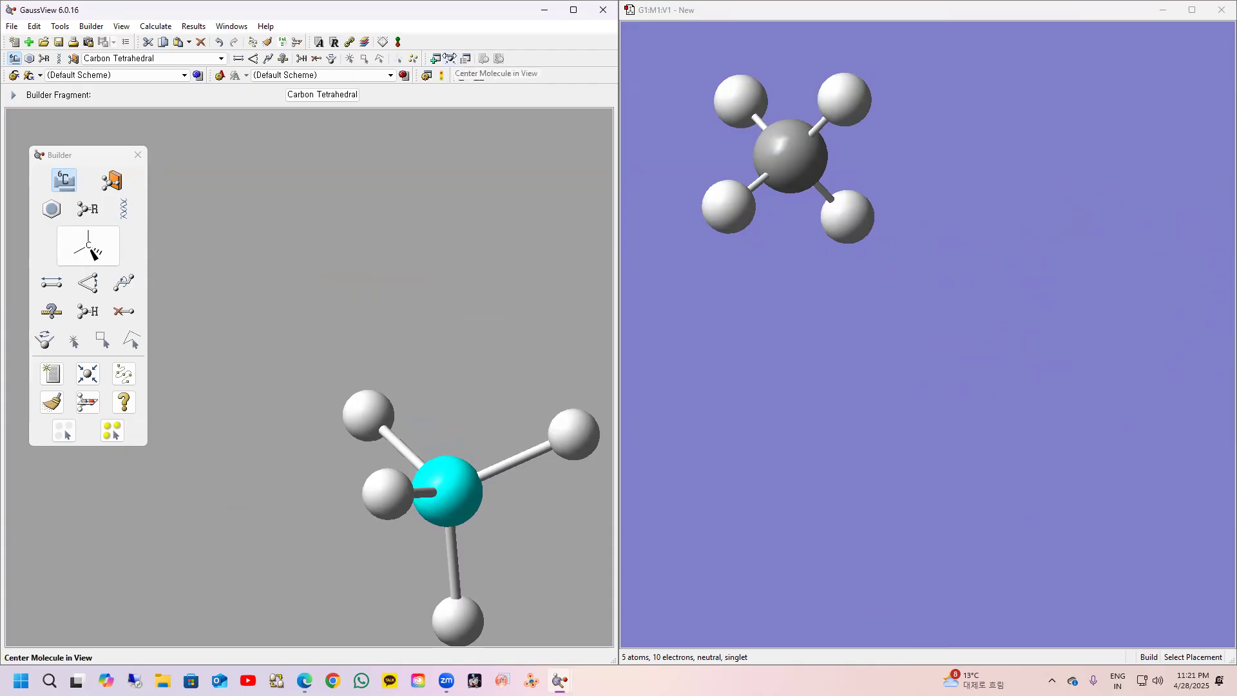
pyautogui.click(88, 374)
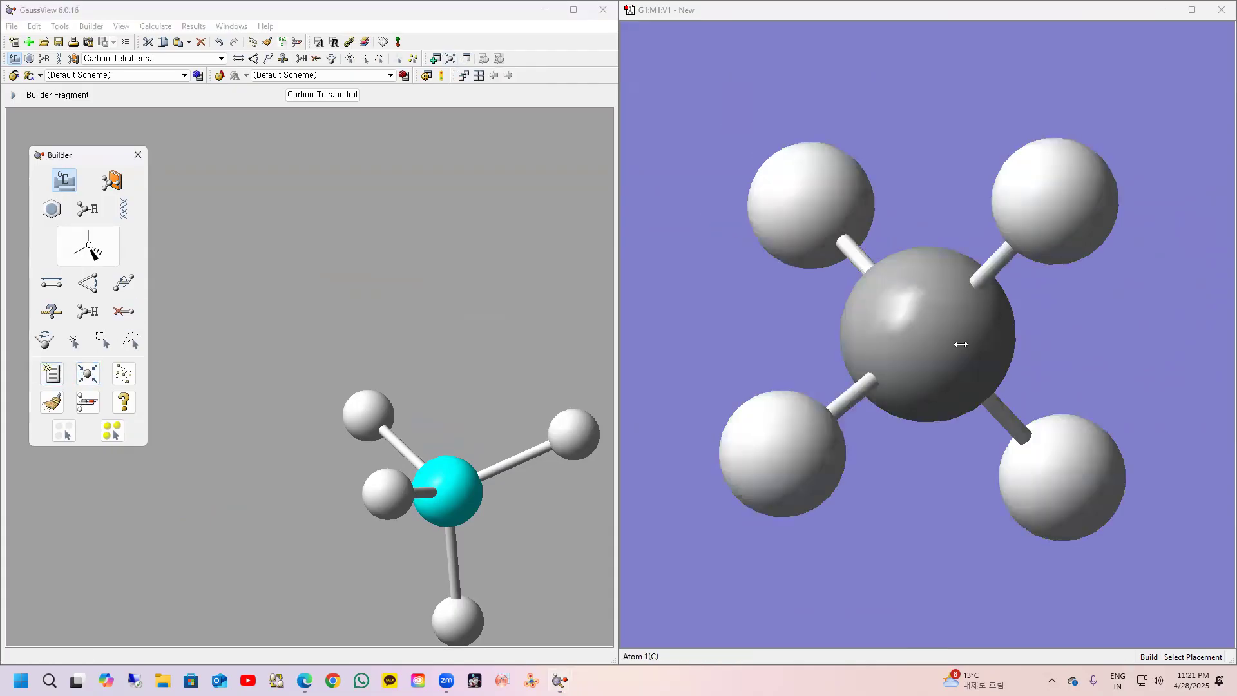
# Step: Examine the methane model and the tetrahedral carbon preview at different magnifications and from several angles
pyautogui.scroll(3, 959, 345)
pyautogui.scroll(-6, 959, 345)
pyautogui.moveTo(999, 340); pyautogui.dragTo(956, 397)
pyautogui.moveTo(925, 289); pyautogui.dragTo(956, 328)
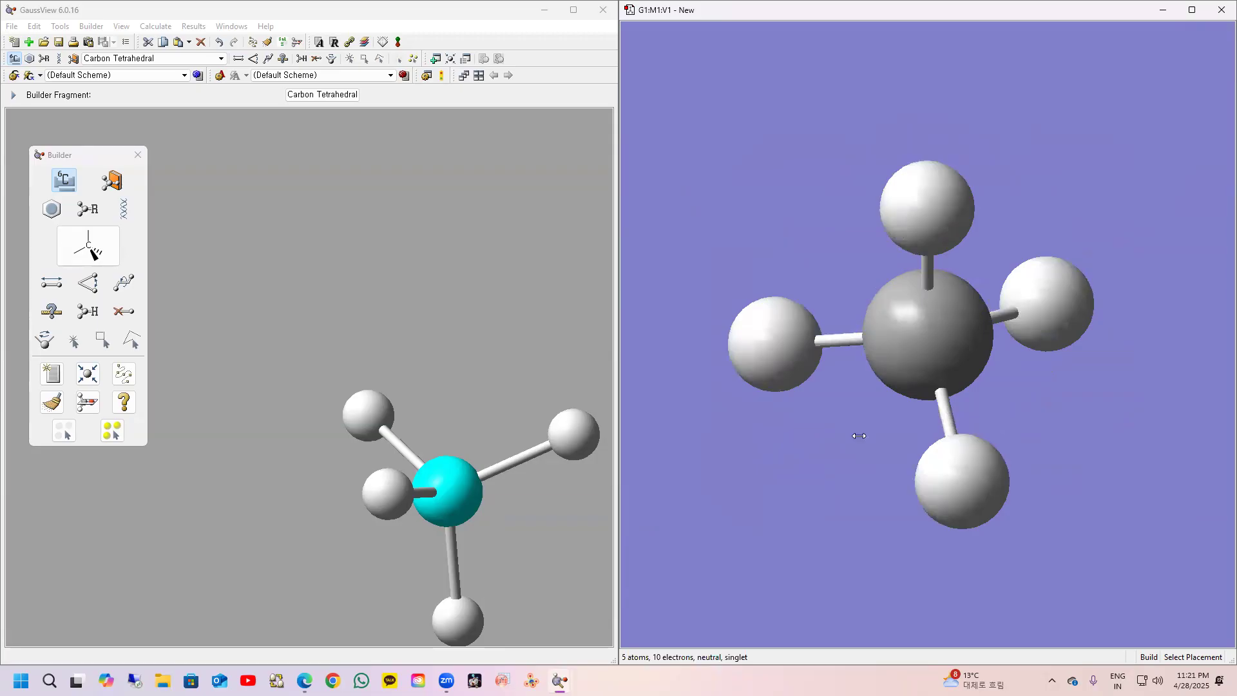
pyautogui.scroll(-5, 481, 497)
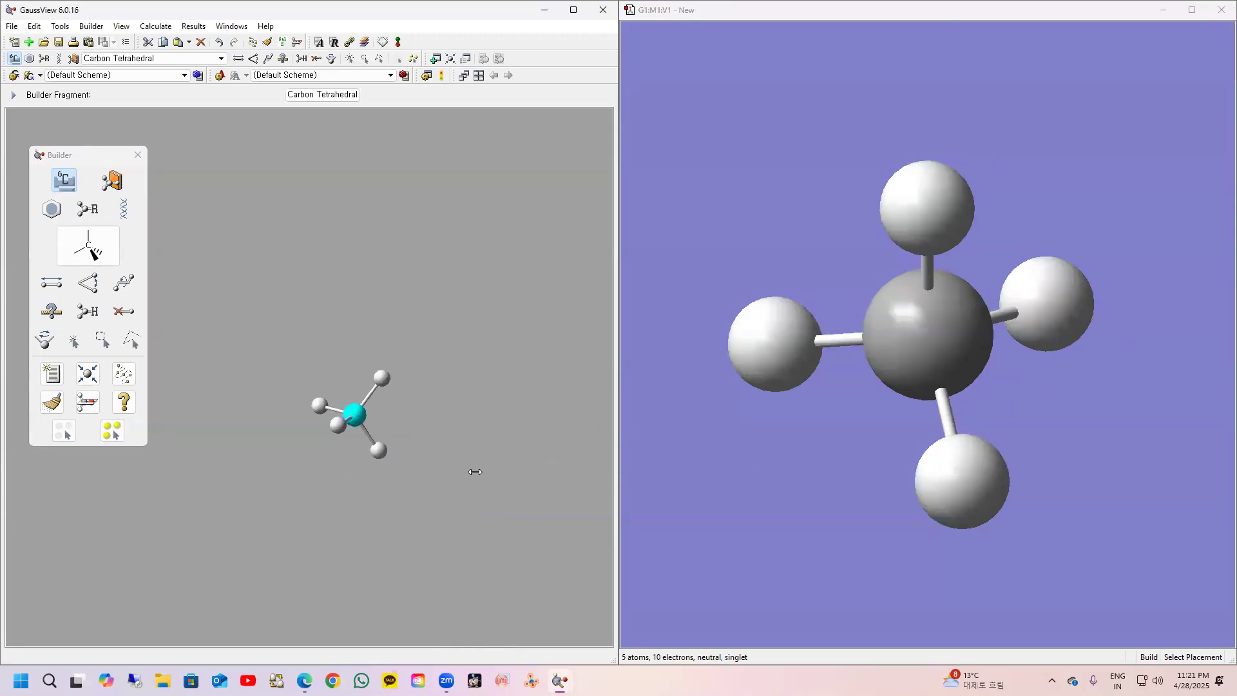
pyautogui.moveTo(472, 477); pyautogui.dragTo(368, 303)
pyautogui.moveTo(368, 303); pyautogui.dragTo(364, 322, button='right')
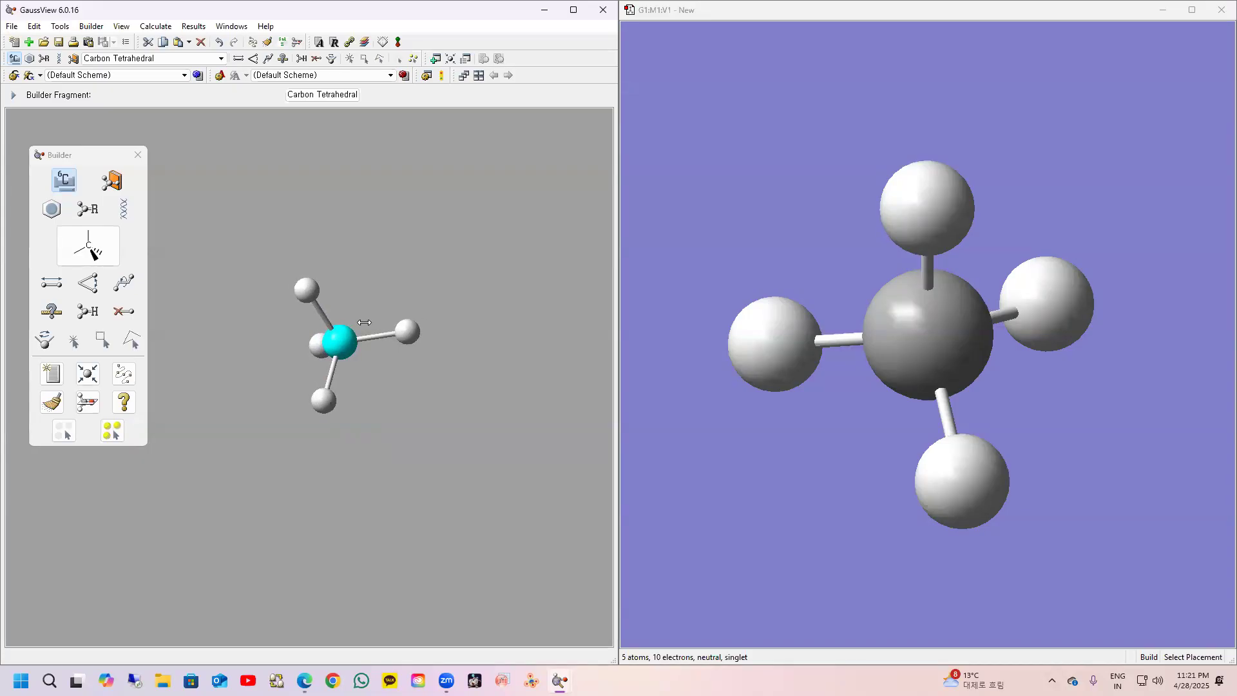
pyautogui.moveTo(891, 273); pyautogui.dragTo(1024, 236, button='right')
pyautogui.moveTo(1024, 236); pyautogui.dragTo(773, 164)
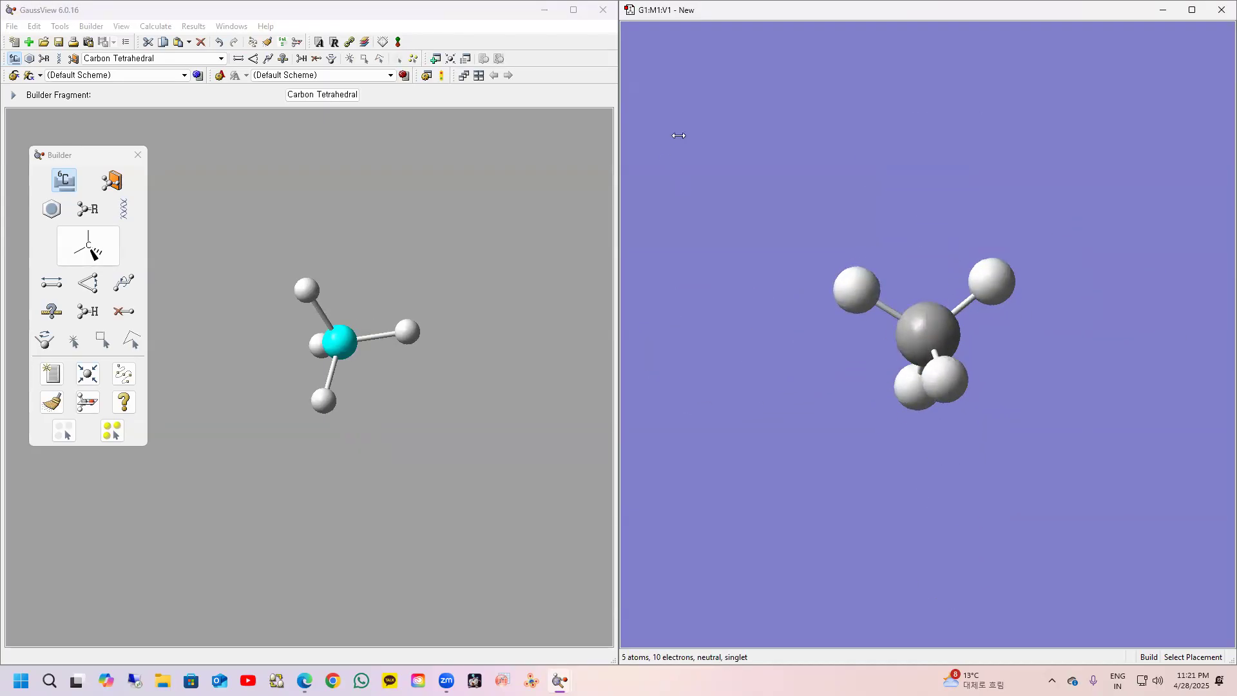
# Step: Place a second tetrahedral carbon fragment as a separate methane beside the existing one
pyautogui.click(759, 153)
pyautogui.moveTo(893, 163); pyautogui.dragTo(763, 266)
pyautogui.moveTo(835, 212); pyautogui.dragTo(982, 284)
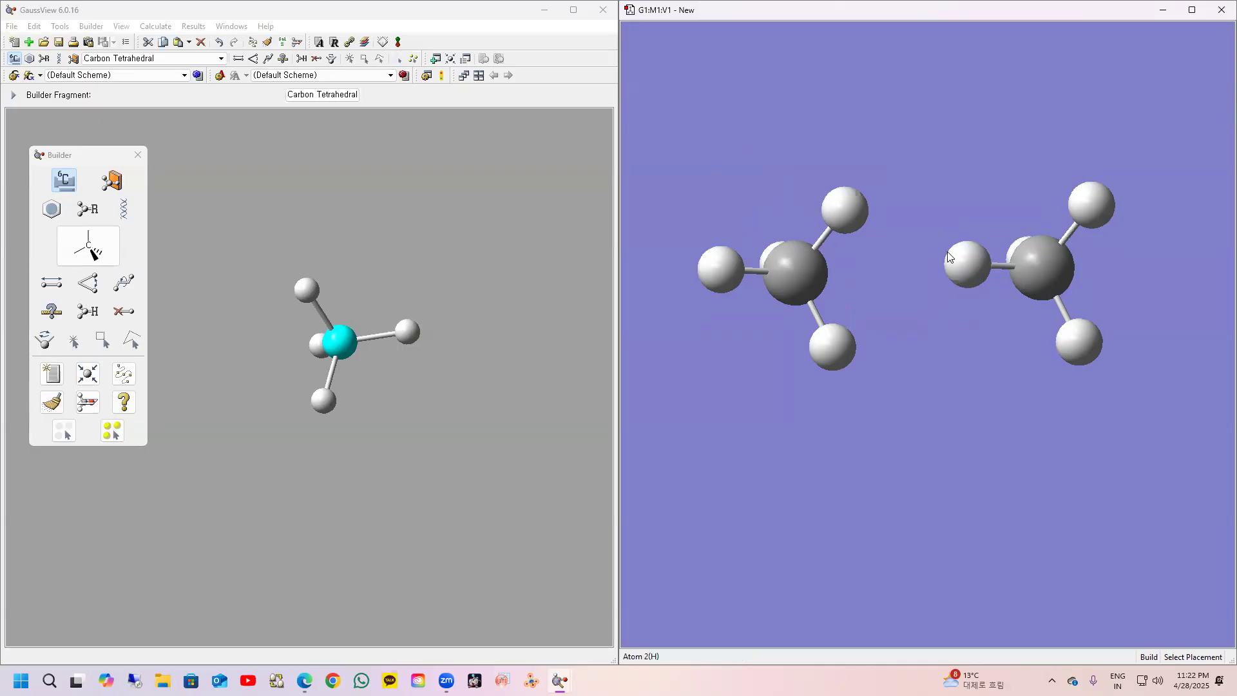
# Step: Rotate each of the two methane molecules independently of the other
pyautogui.keyDown('alt'); pyautogui.moveTo(799, 258); pyautogui.dragTo(834, 266); pyautogui.keyUp('alt')
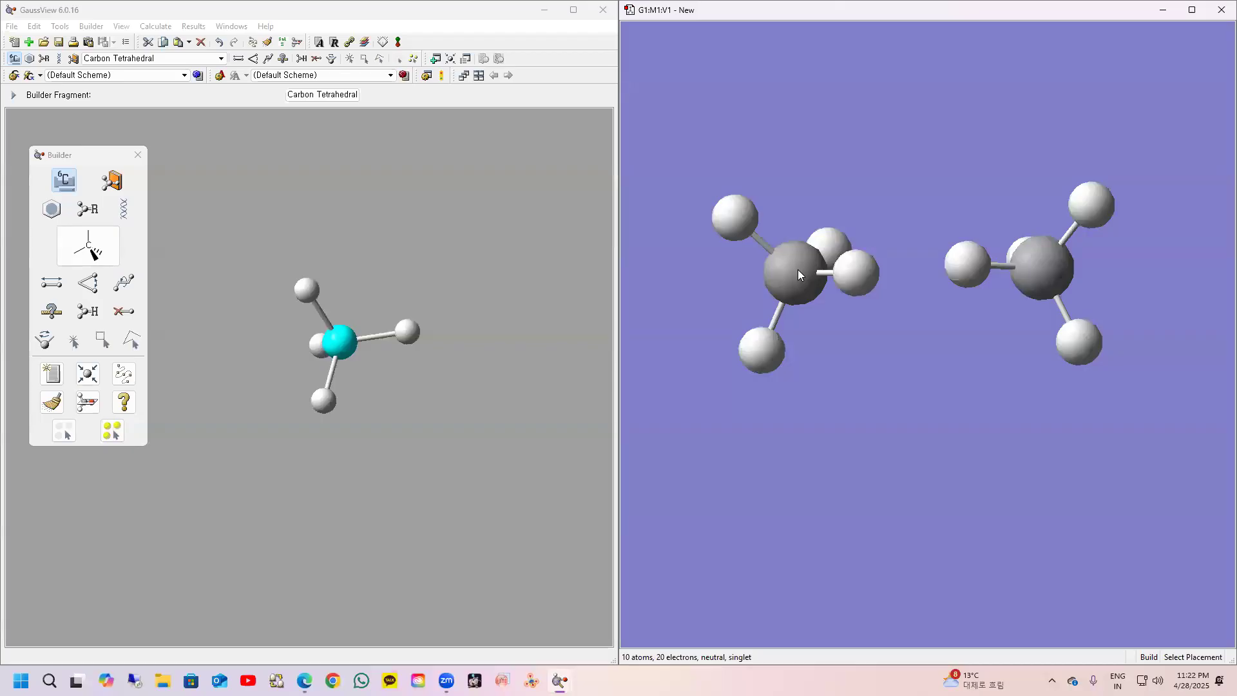
pyautogui.keyDown('alt'); pyautogui.moveTo(798, 269); pyautogui.dragTo(784, 334); pyautogui.keyUp('alt')
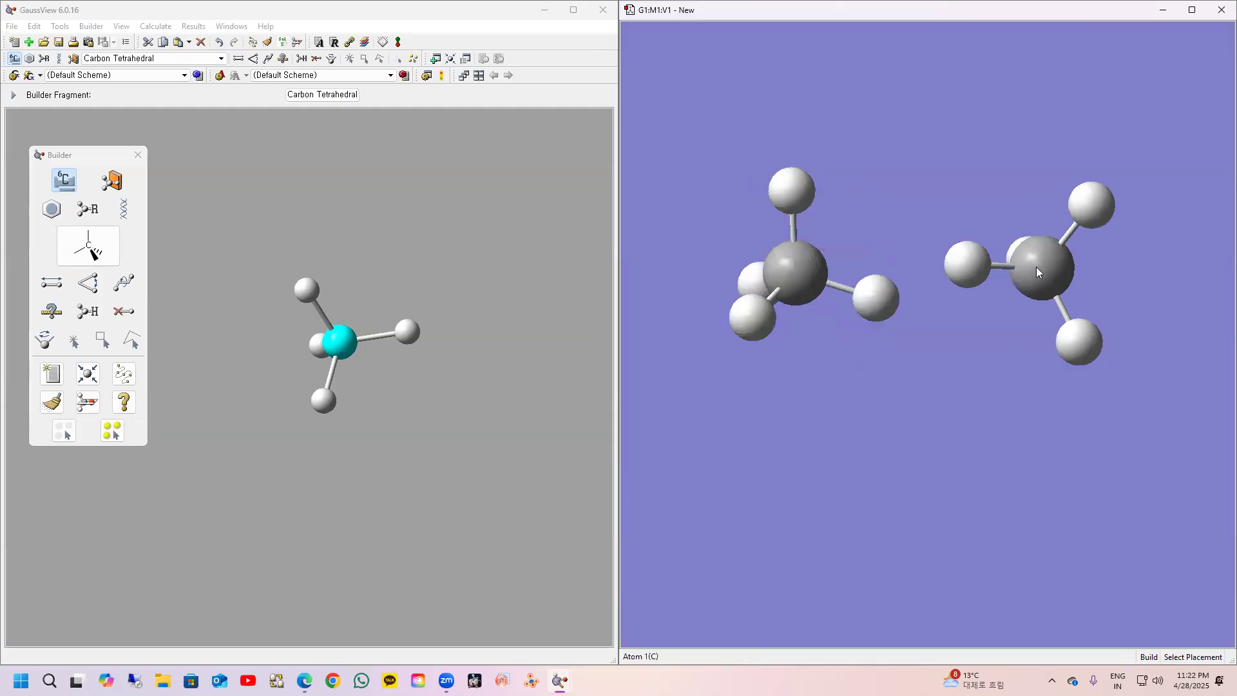
pyautogui.keyDown('alt'); pyautogui.moveTo(1037, 267); pyautogui.dragTo(958, 350); pyautogui.keyUp('alt')
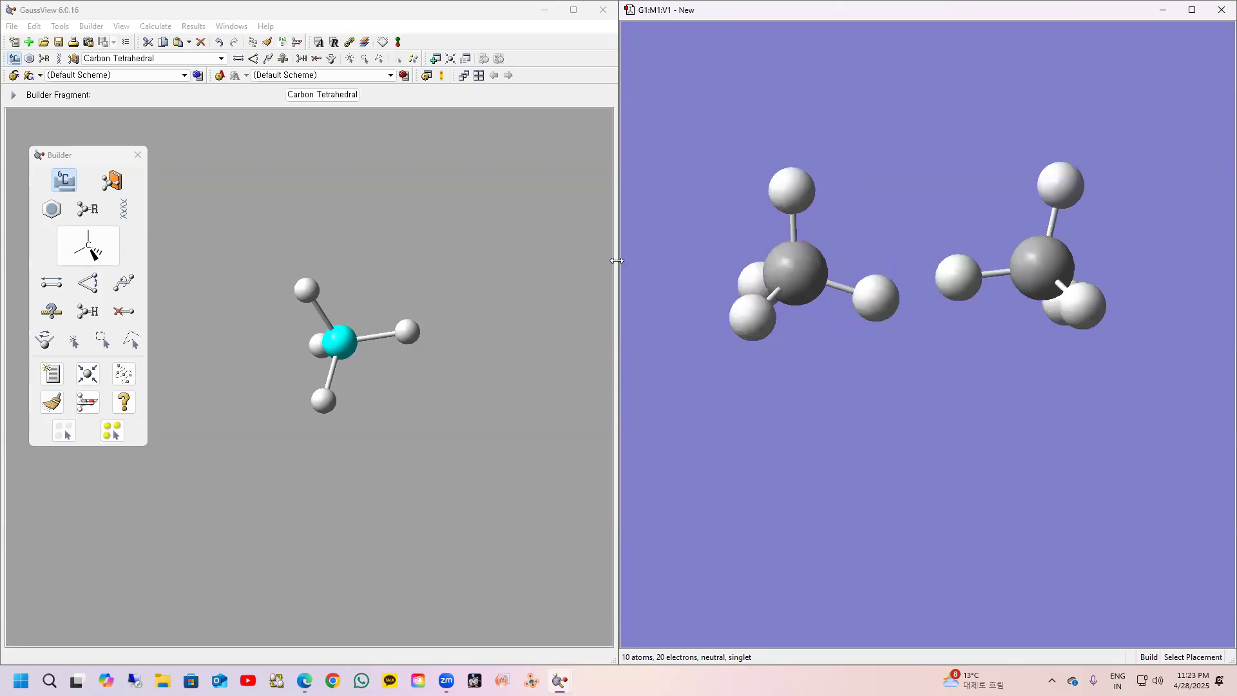
# Step: Undo the individual rotations and both methane placements until the model is empty
pyautogui.click(220, 44)
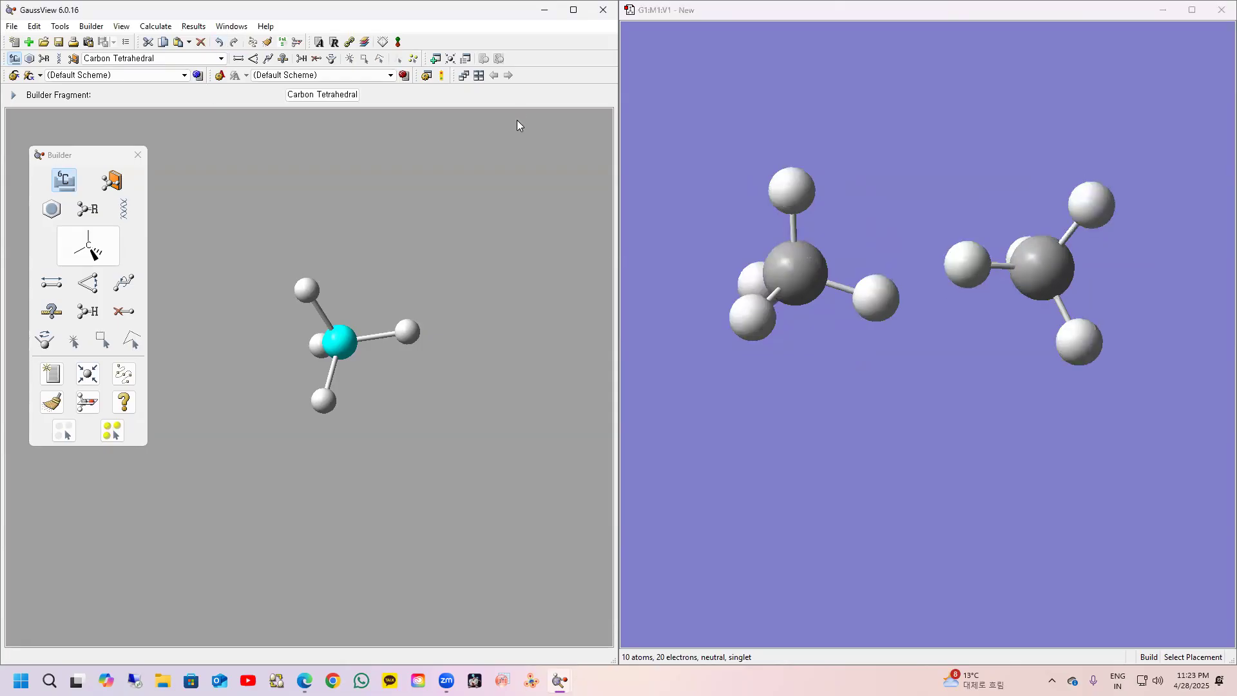
pyautogui.hotkey('ctrl', 'z')
pyautogui.hotkey('ctrl', 'z')
pyautogui.hotkey('ctrl', 'z')
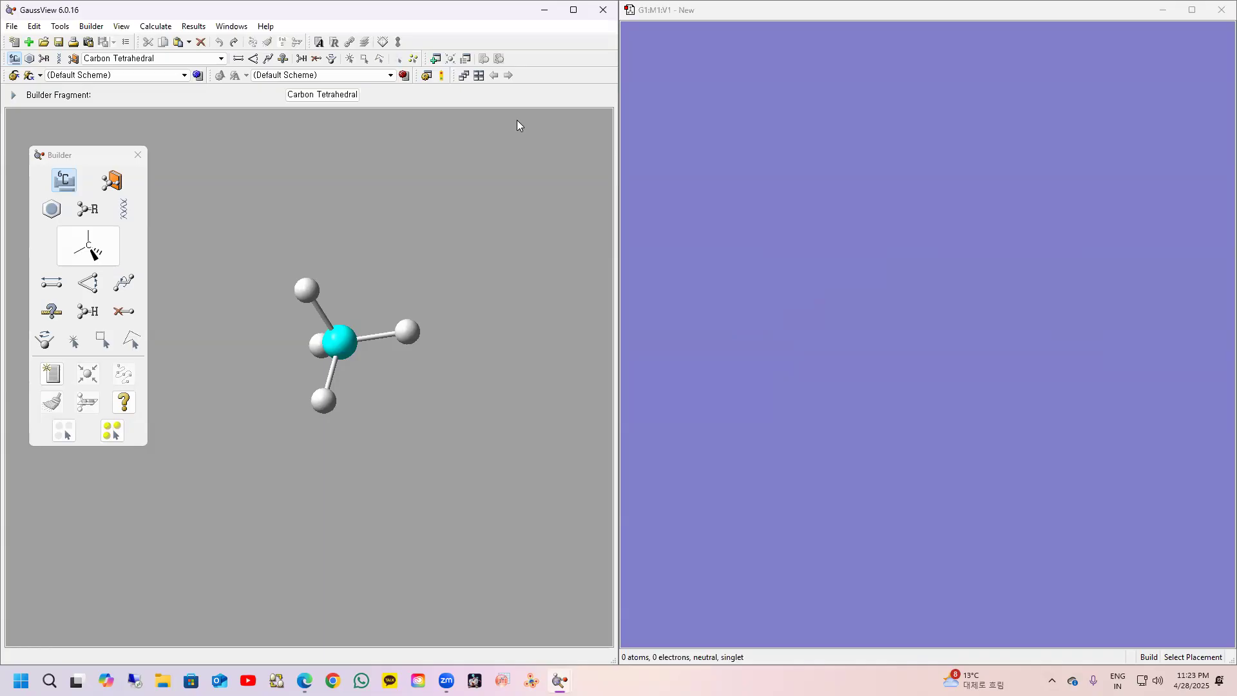
# Step: Open the element fragments table, select carbon, and move the table so the fragment preview can be seen
pyautogui.moveTo(442, 251); pyautogui.dragTo(452, 350)
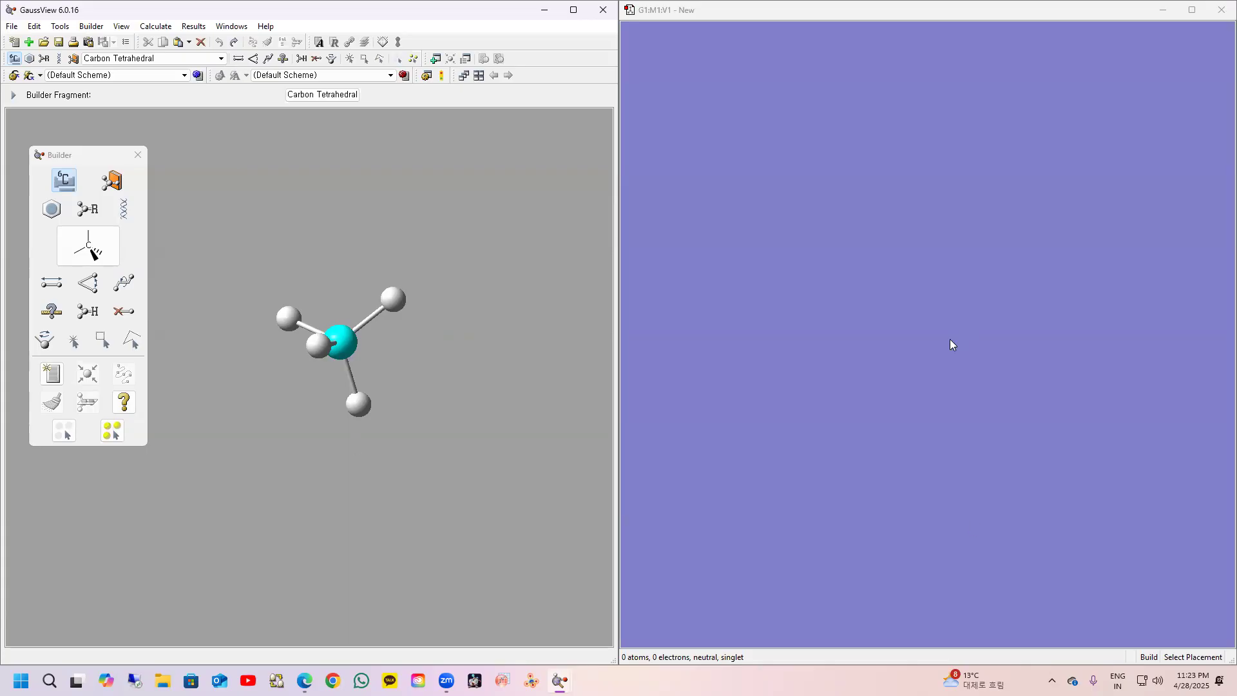
pyautogui.click(64, 182)
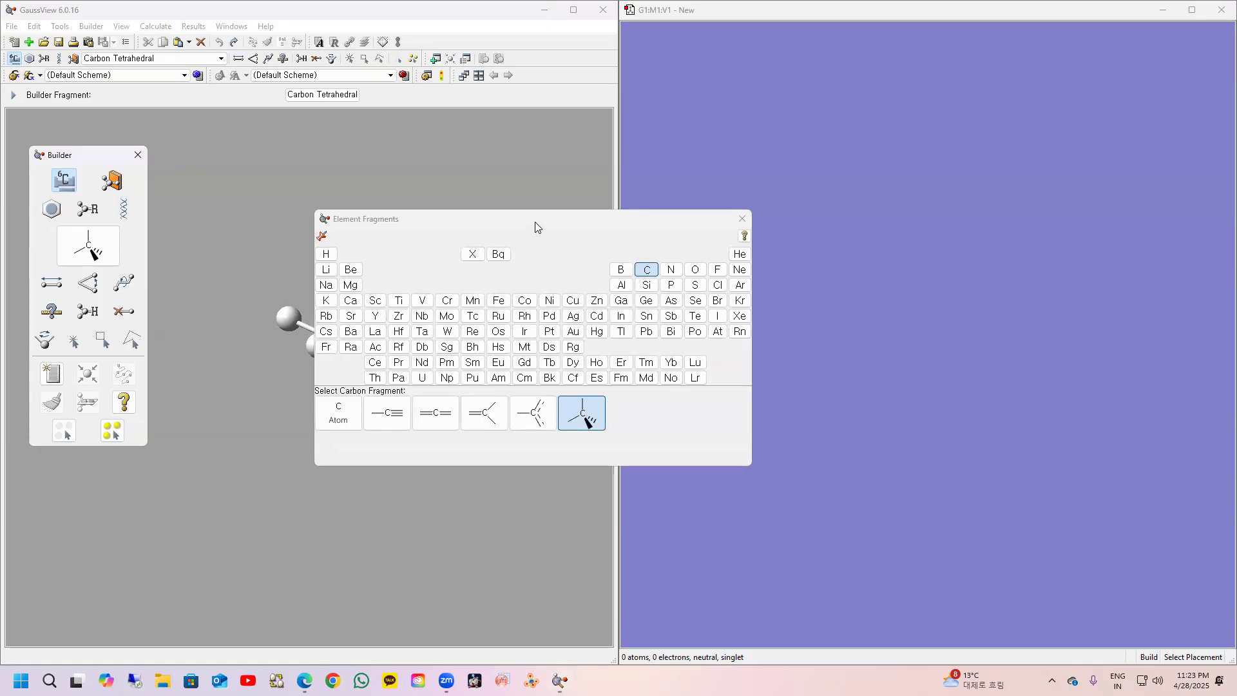
pyautogui.moveTo(520, 215); pyautogui.dragTo(385, 192)
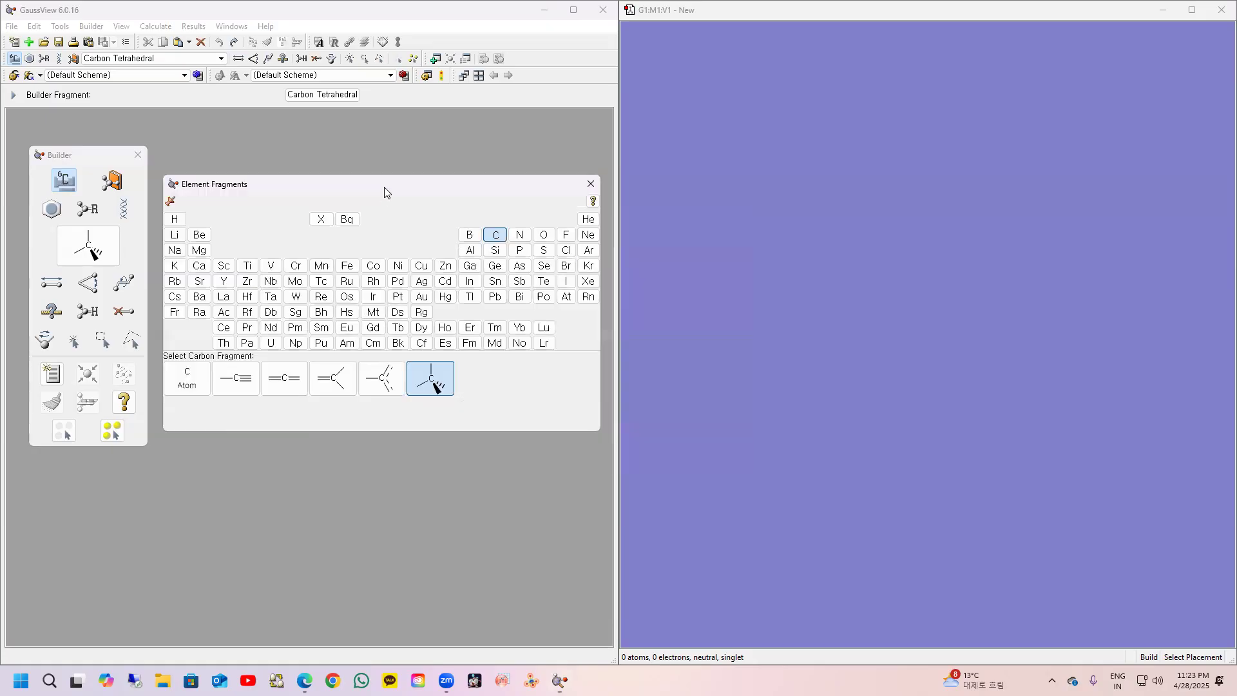
pyautogui.click(495, 235)
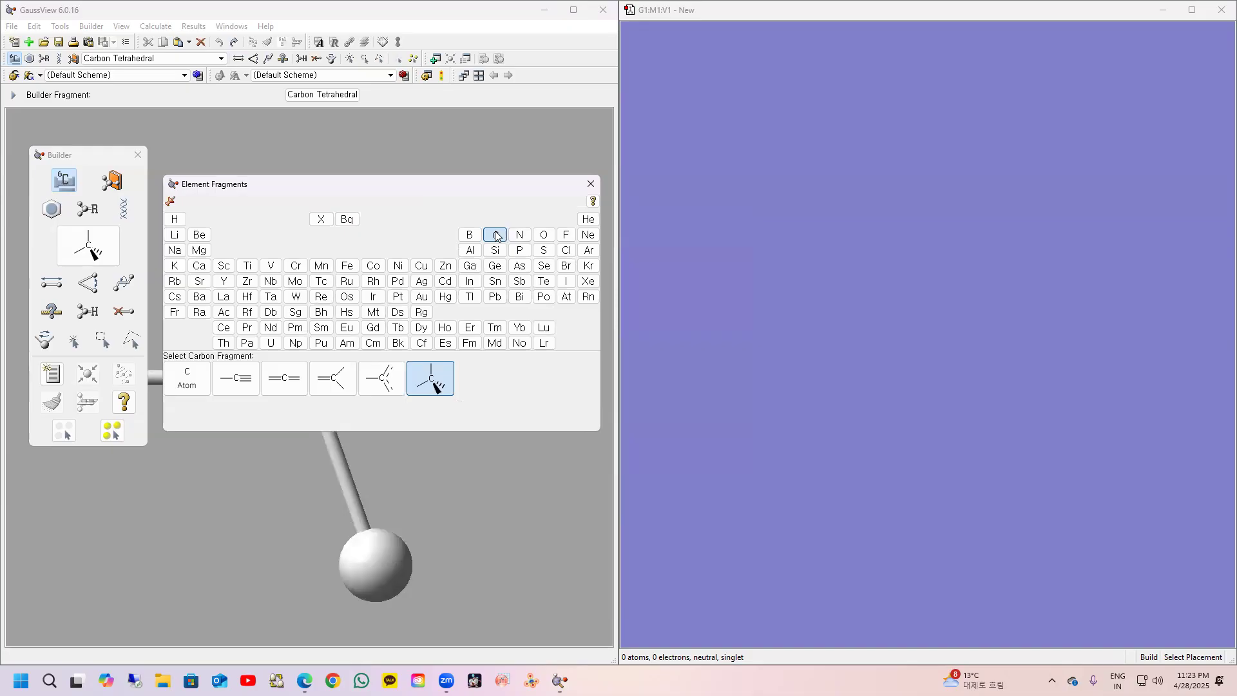
pyautogui.moveTo(363, 193); pyautogui.dragTo(650, 206)
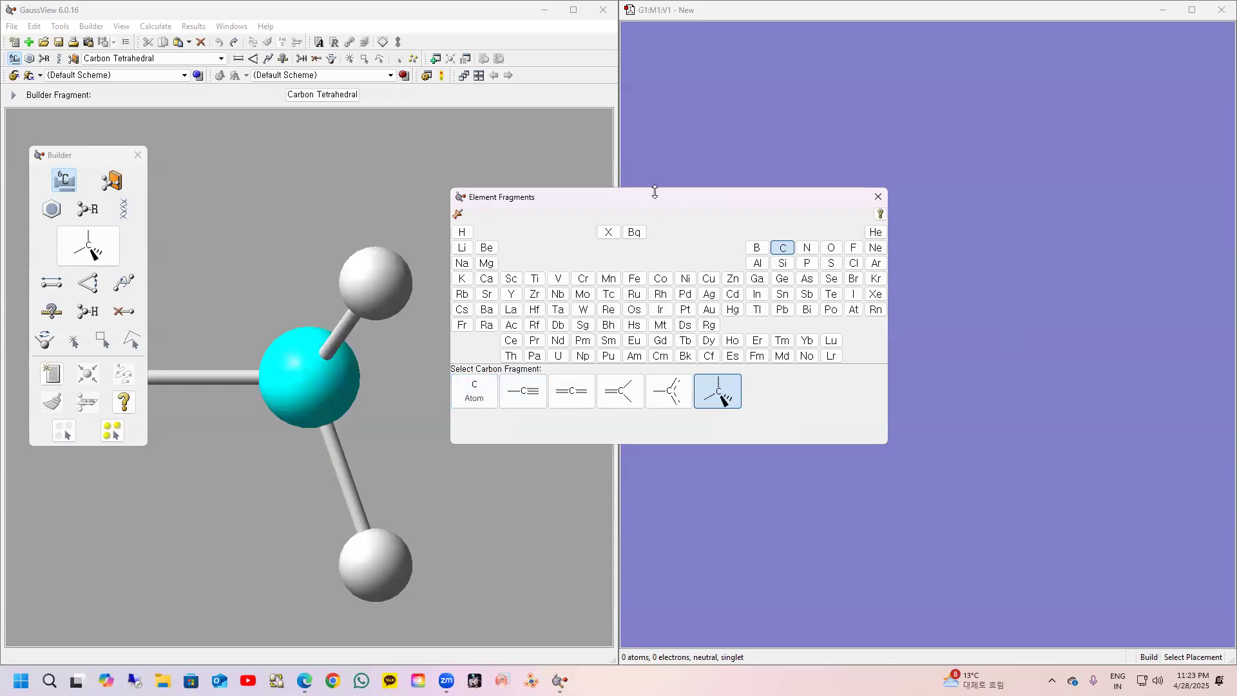
pyautogui.moveTo(657, 195); pyautogui.dragTo(621, 366)
pyautogui.moveTo(358, 357); pyautogui.dragTo(298, 348)
pyautogui.moveTo(717, 363); pyautogui.dragTo(735, 253)
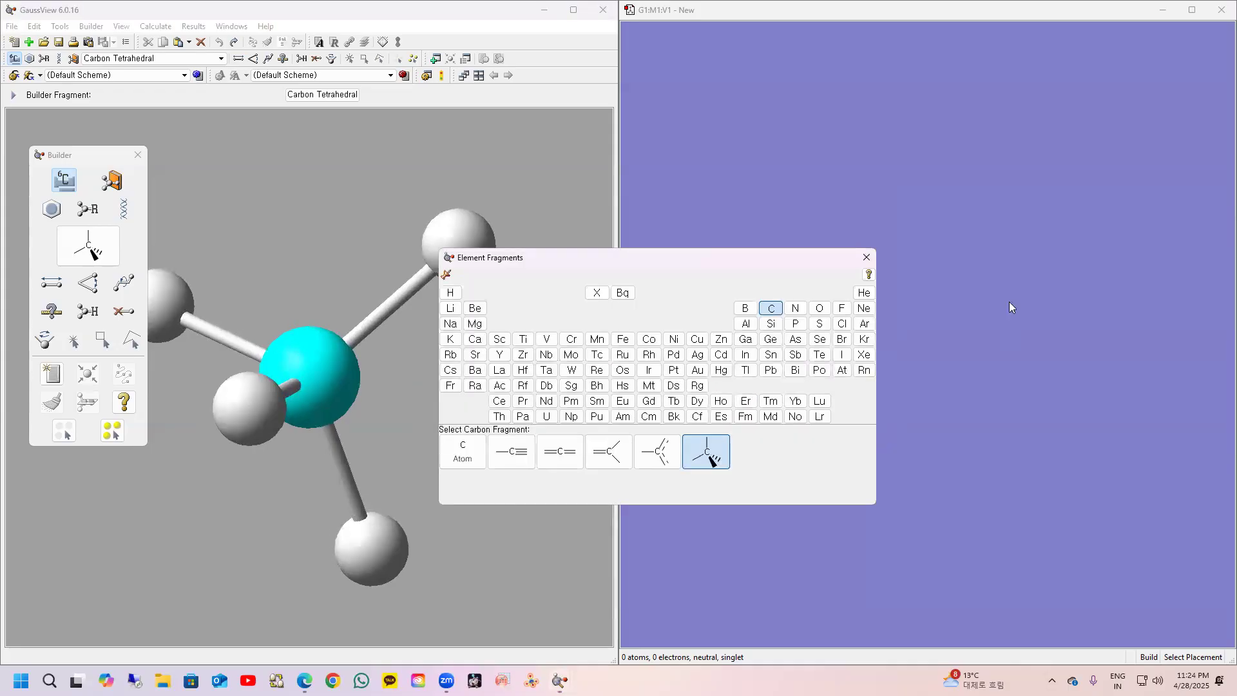
# Step: Choose the bare Carbon Atom fragment, inspect its preview, and reopen the element fragments table
pyautogui.click(458, 457)
pyautogui.moveTo(331, 352)
pyautogui.mouseDown()
pyautogui.moveTo(322, 488)
pyautogui.moveTo(424, 354)
pyautogui.moveTo(270, 457)
pyautogui.moveTo(306, 474)
pyautogui.moveTo(295, 377)
pyautogui.moveTo(322, 424)
pyautogui.moveTo(303, 400)
pyautogui.mouseUp()
pyautogui.click(65, 180)
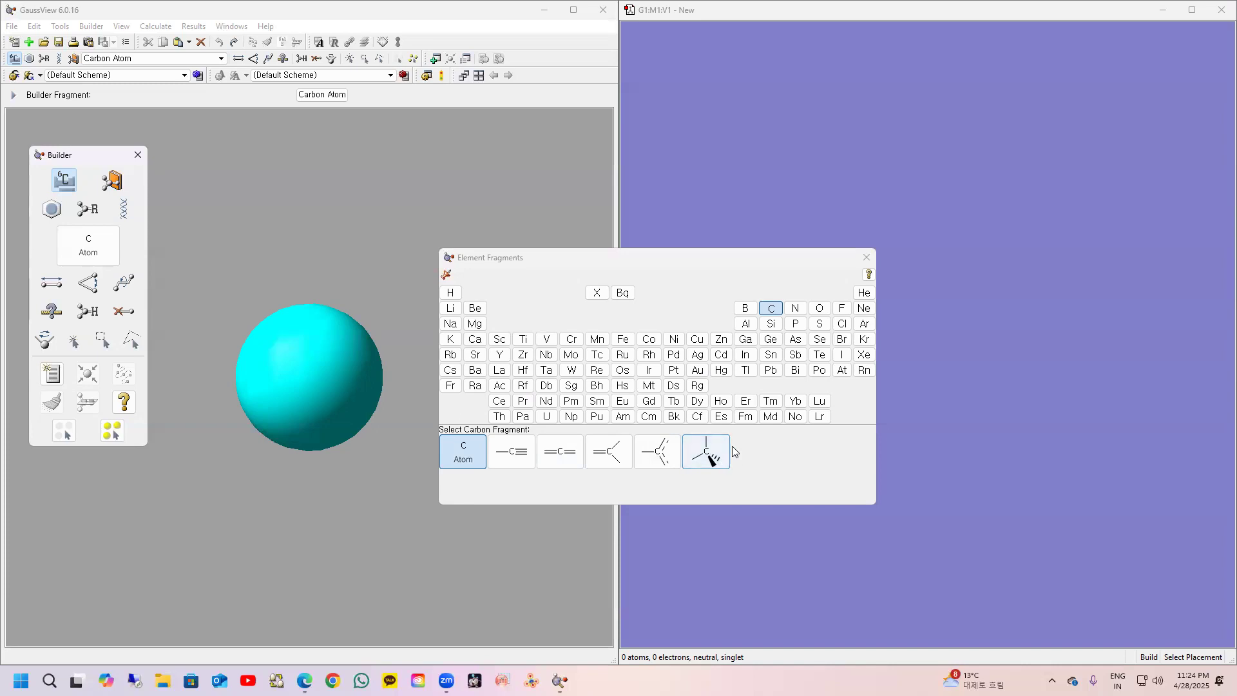
# Step: Choose the Carbon Tetrahedral fragment and place it as a methane molecule in the empty model
pyautogui.click(706, 455)
pyautogui.moveTo(500, 409); pyautogui.dragTo(403, 413)
pyautogui.scroll(3, 409, 412)
pyautogui.scroll(-3, 409, 413)
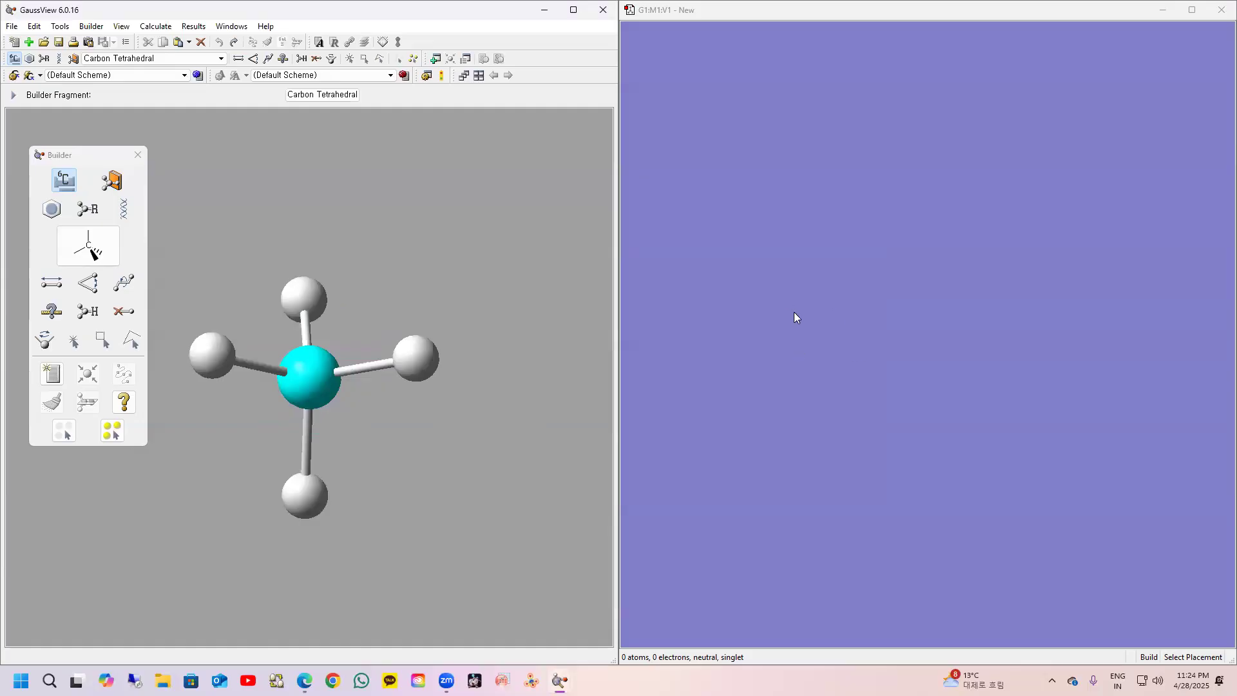
pyautogui.click(779, 304)
pyautogui.moveTo(770, 223); pyautogui.dragTo(1012, 410)
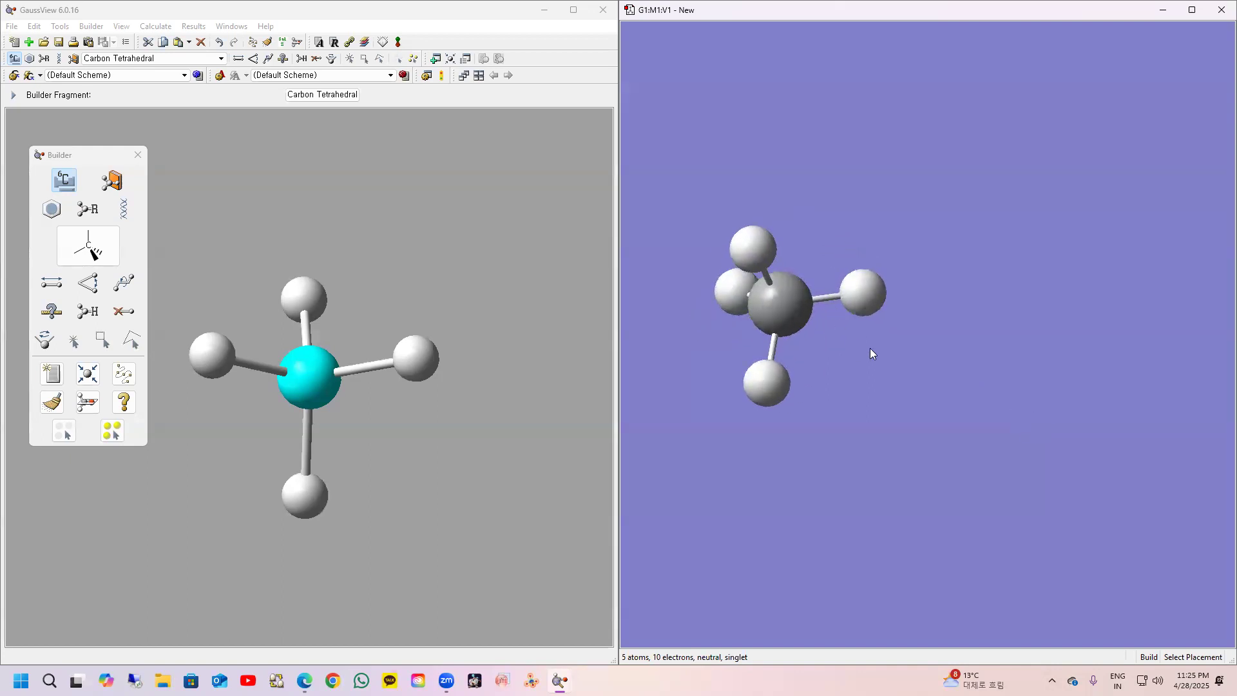
pyautogui.moveTo(908, 328); pyautogui.dragTo(955, 315)
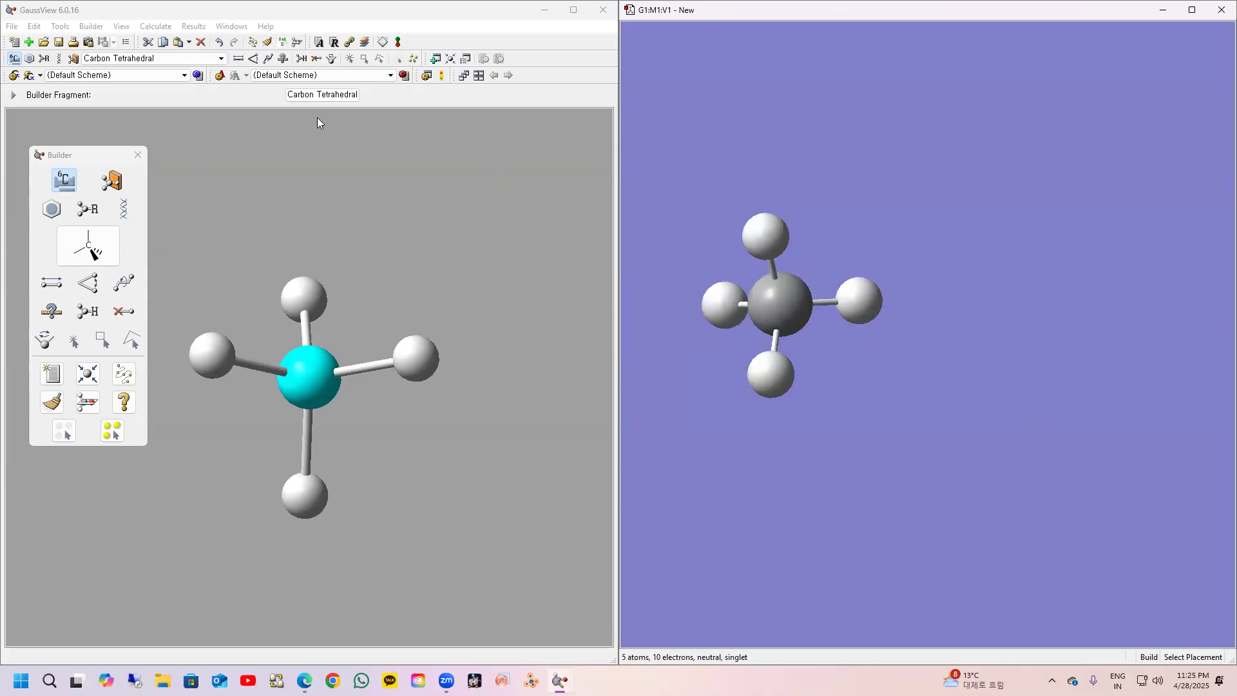
# Step: Set the builder fragment to Oxygen Tetravalent (S-S-LP-LP) and inspect its preview
pyautogui.click(65, 181)
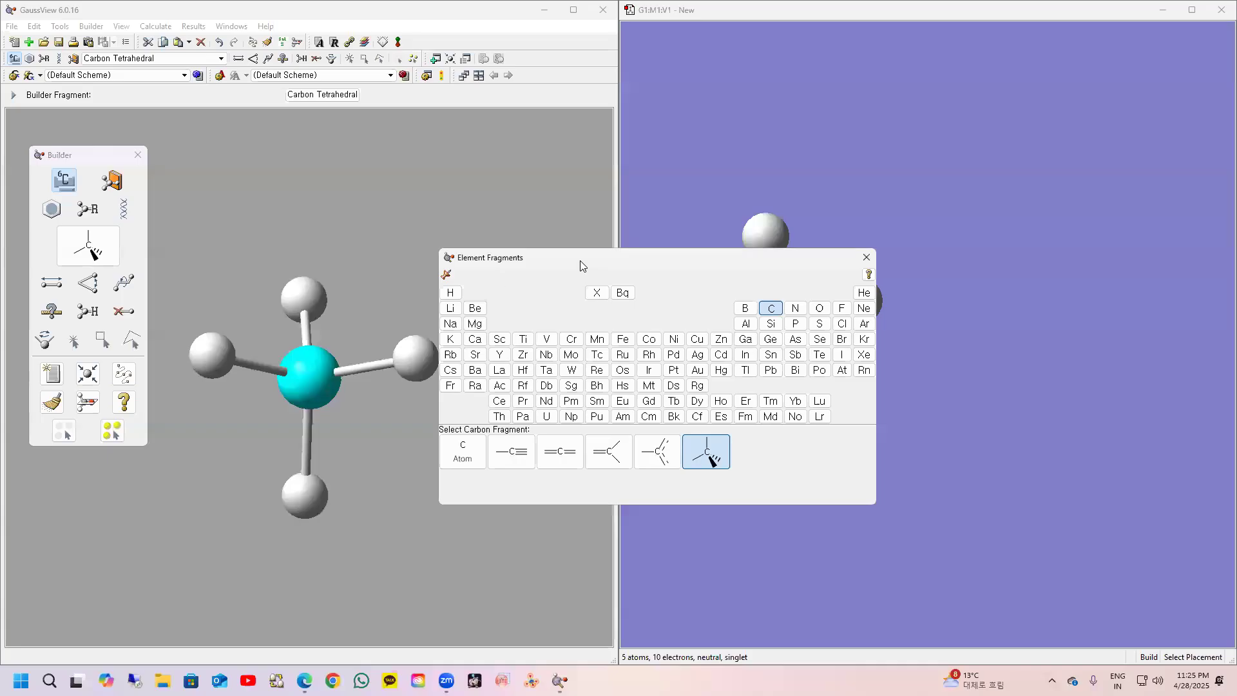
pyautogui.moveTo(573, 259); pyautogui.dragTo(309, 223)
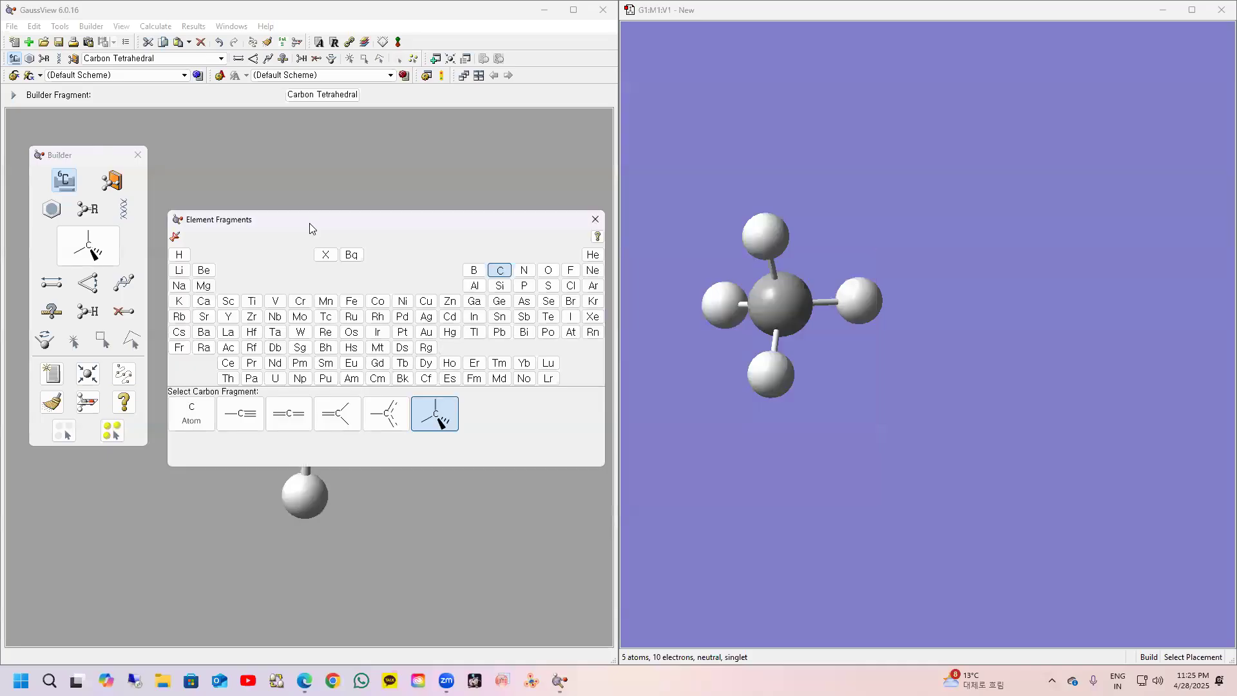
pyautogui.click(548, 270)
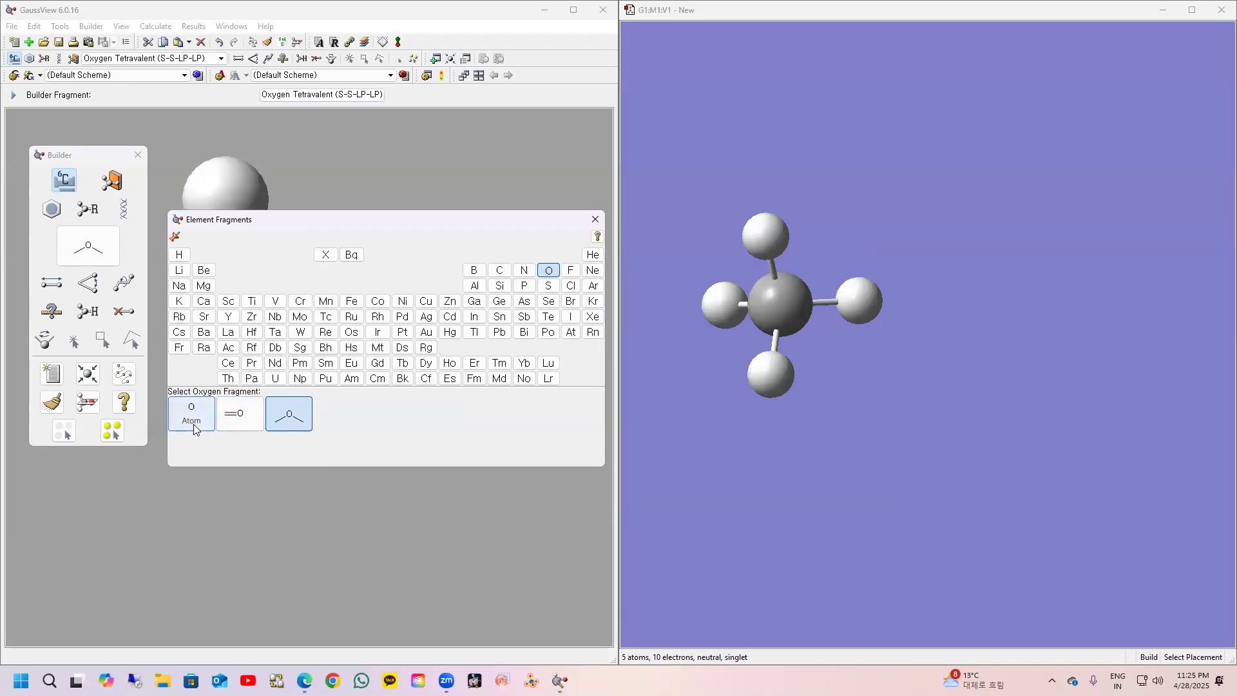
pyautogui.click(288, 414)
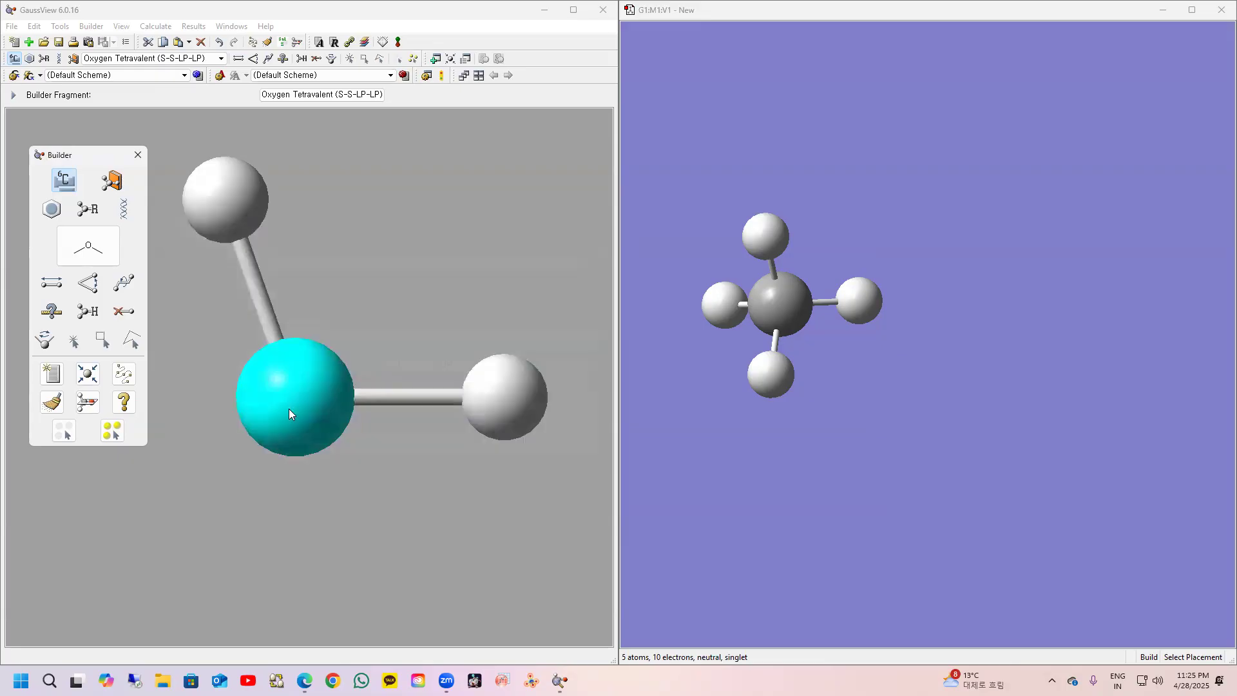
pyautogui.moveTo(294, 406); pyautogui.dragTo(346, 396)
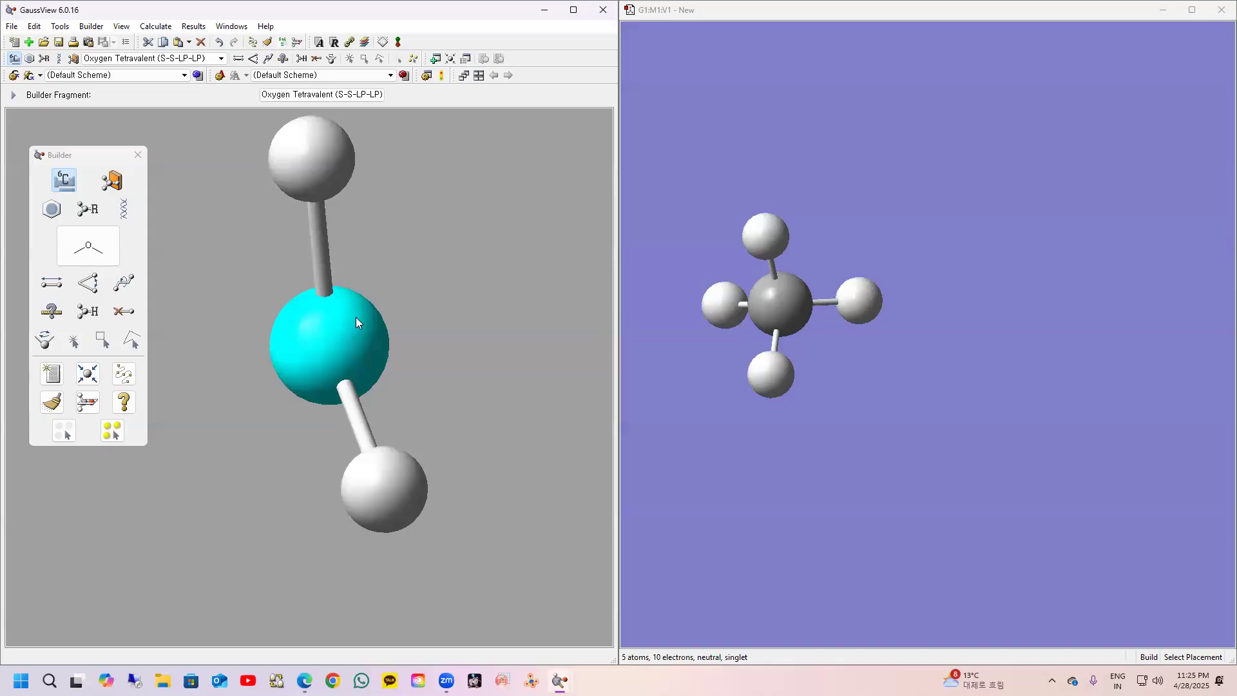
# Step: Replace one hydrogen of the methane with the oxygen fragment to build methanol
pyautogui.click(861, 299)
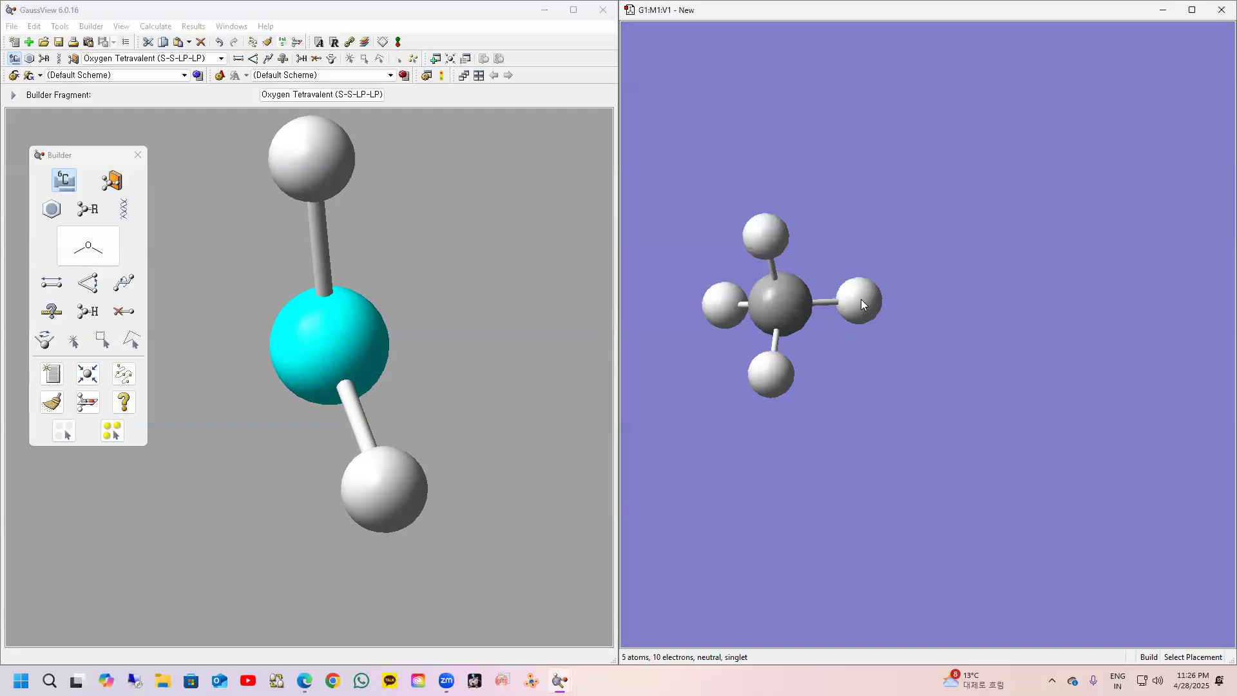
pyautogui.moveTo(814, 282); pyautogui.dragTo(774, 301)
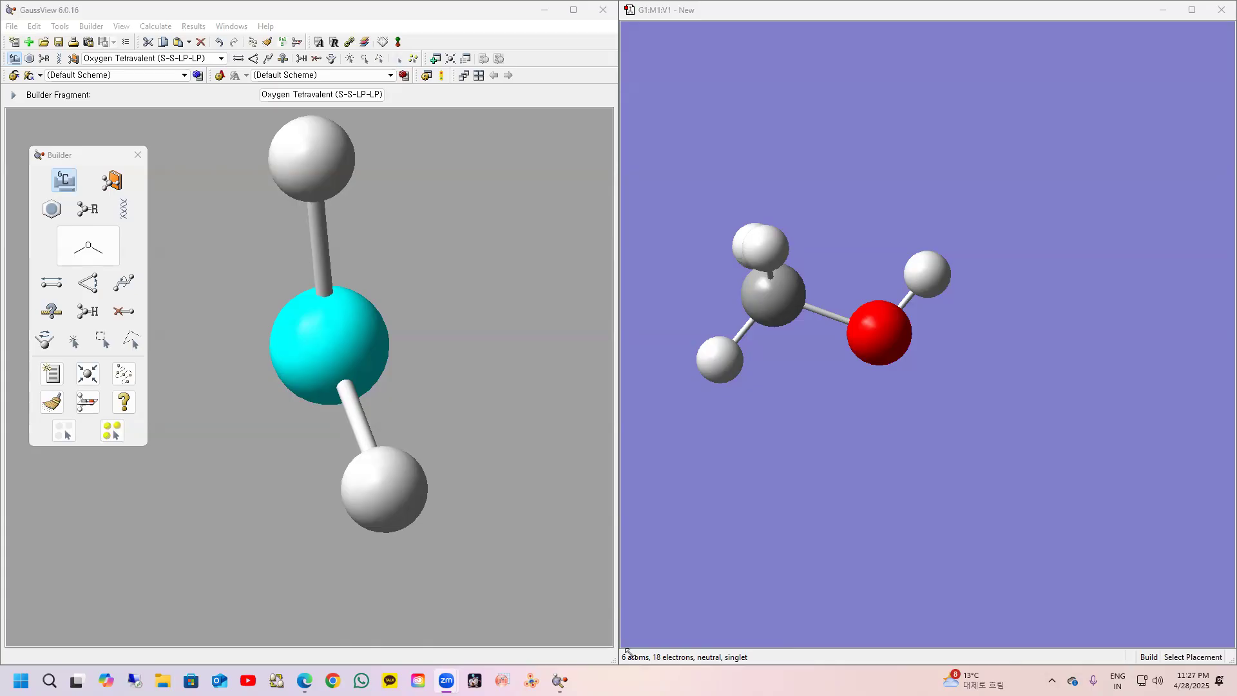
pyautogui.moveTo(830, 362); pyautogui.dragTo(866, 331)
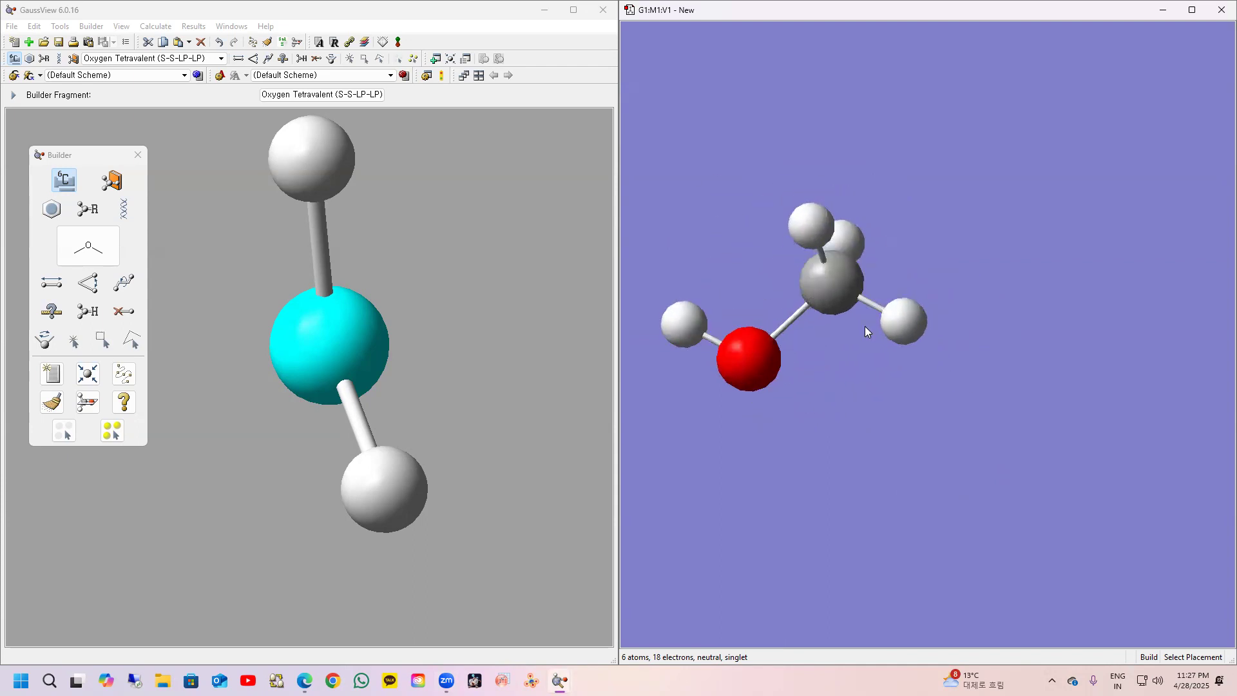
# Step: Center the methanol molecule in the view and clean its geometry
pyautogui.moveTo(857, 367); pyautogui.dragTo(841, 215, button='middle')
pyautogui.scroll(-2, 841, 213)
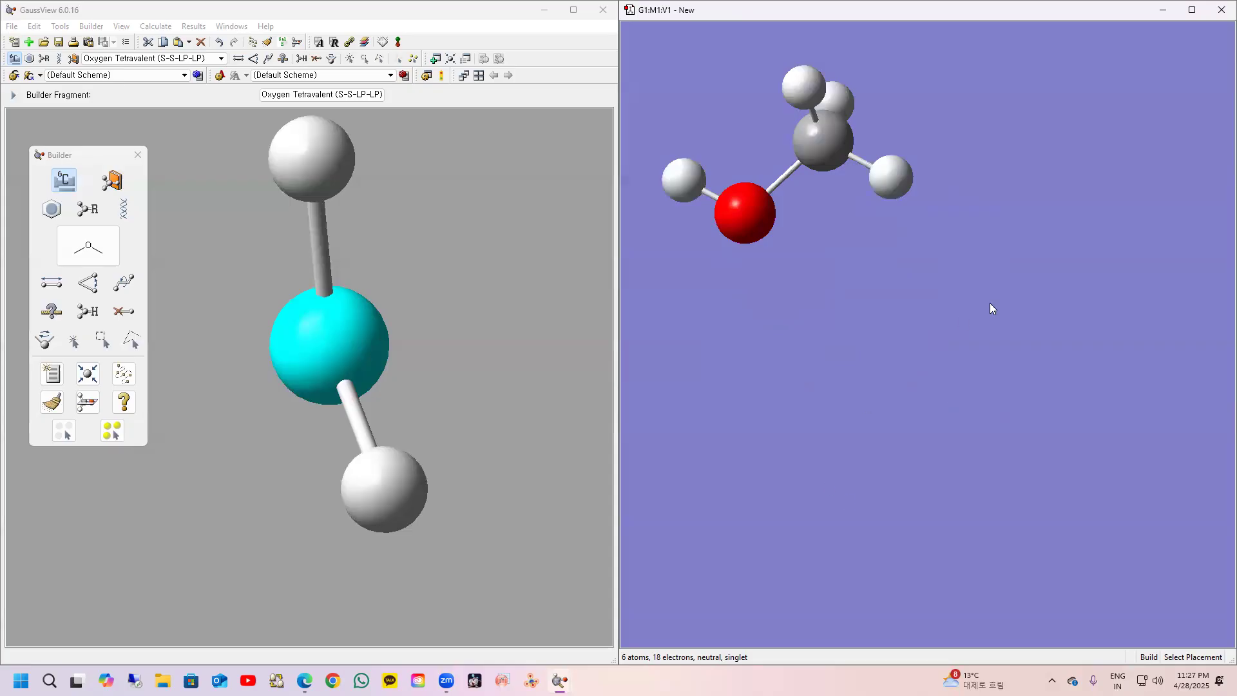
pyautogui.click(88, 378)
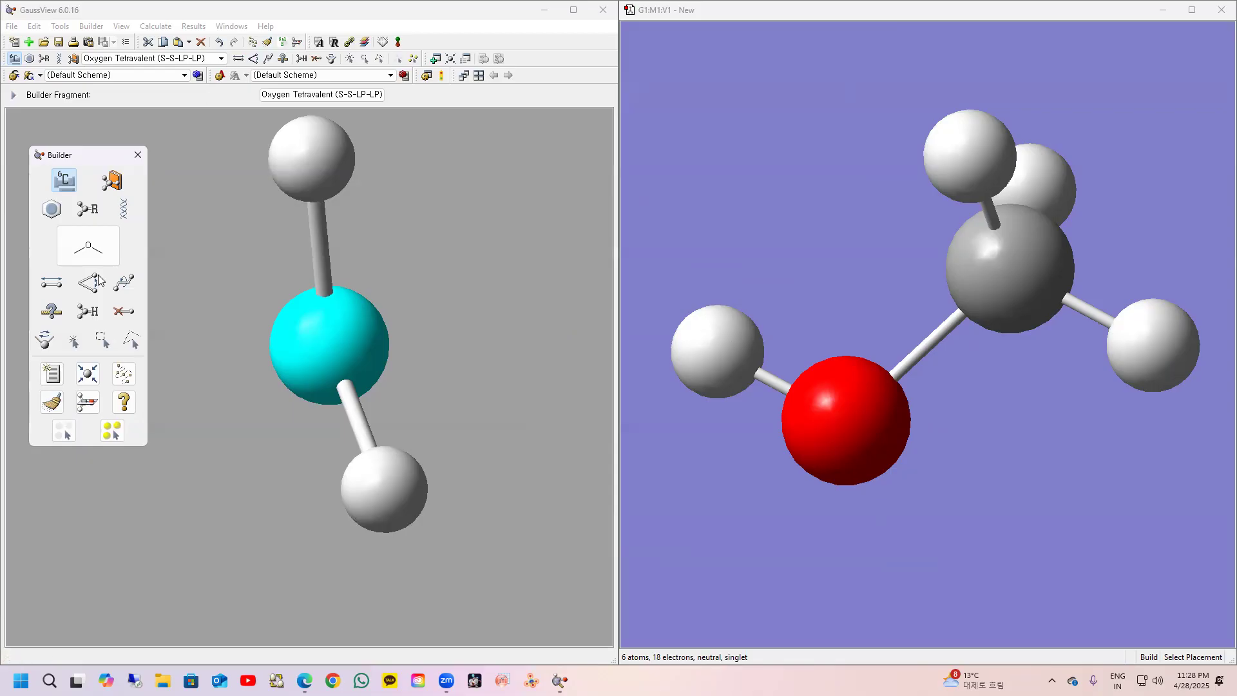
pyautogui.click(52, 402)
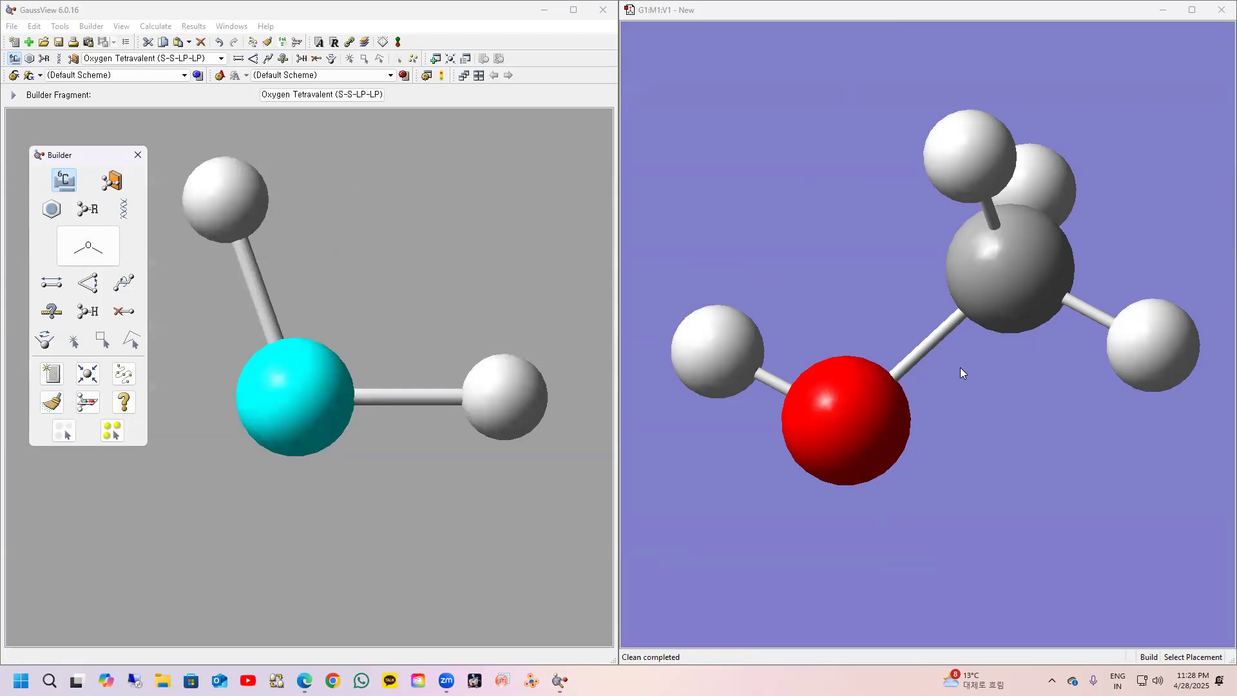
pyautogui.moveTo(895, 275); pyautogui.dragTo(937, 236)
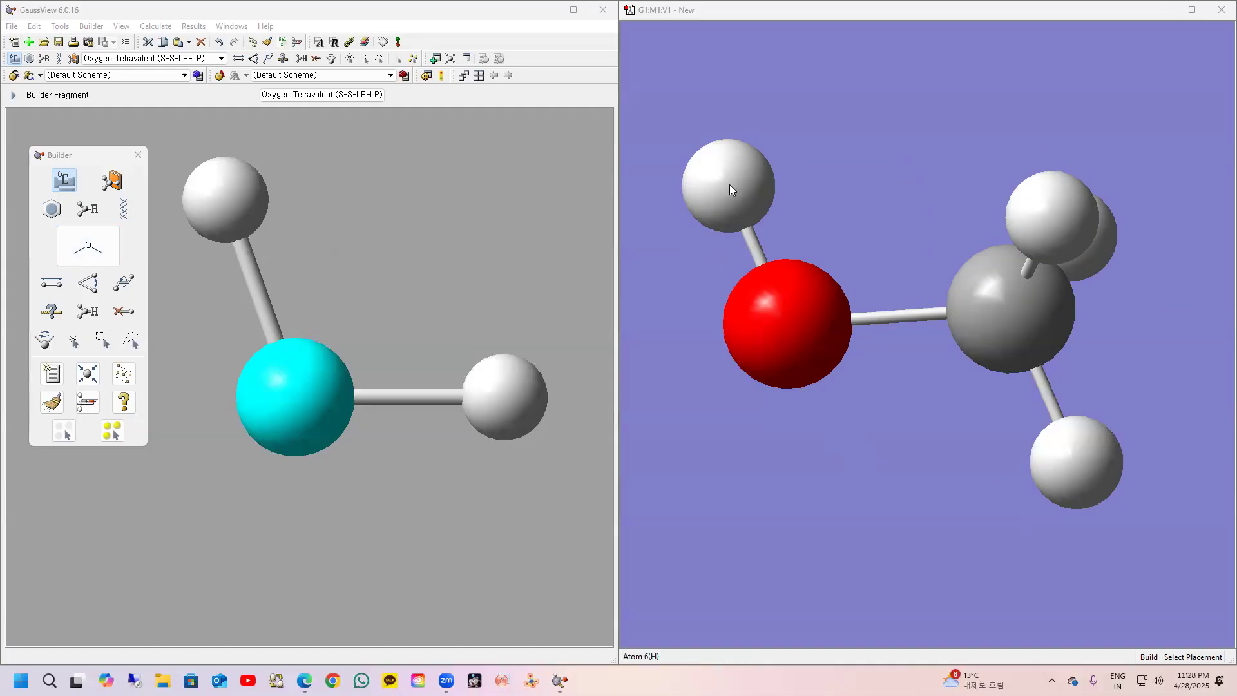
# Step: Try replacing the hydroxyl hydrogen of methanol with a Carbon Tetrahedral fragment, and undo the replacement
pyautogui.click(67, 182)
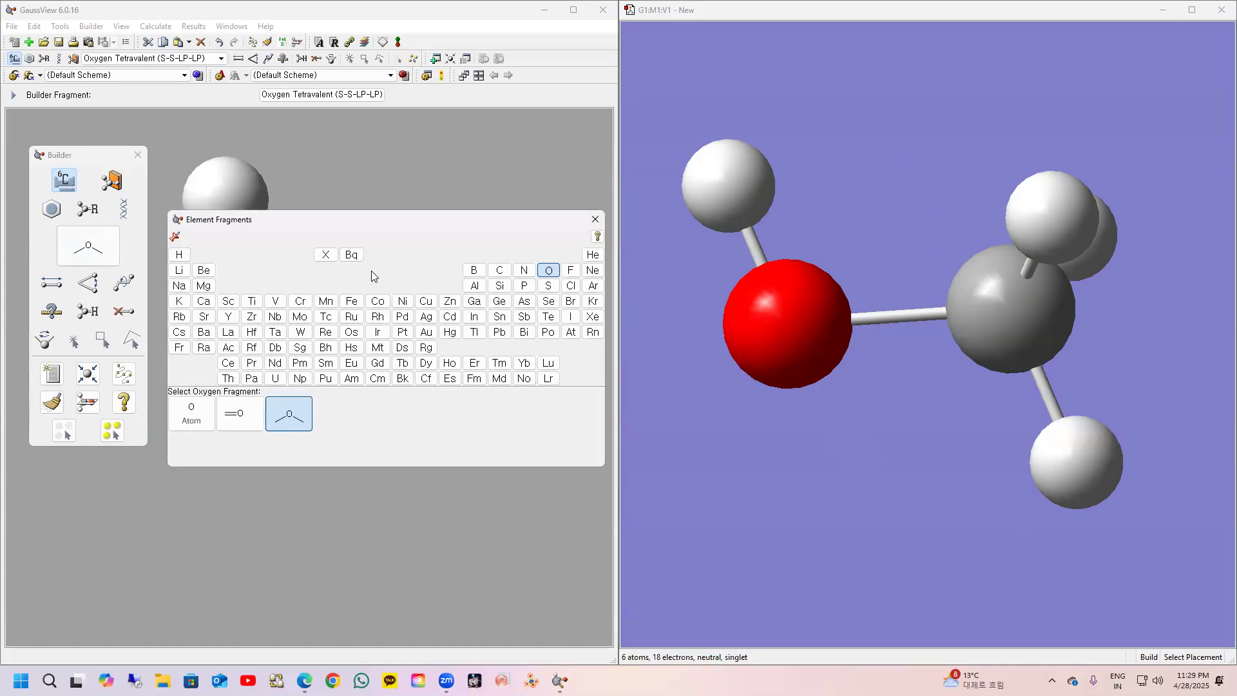
pyautogui.click(500, 270)
pyautogui.moveTo(740, 187); pyautogui.dragTo(728, 240)
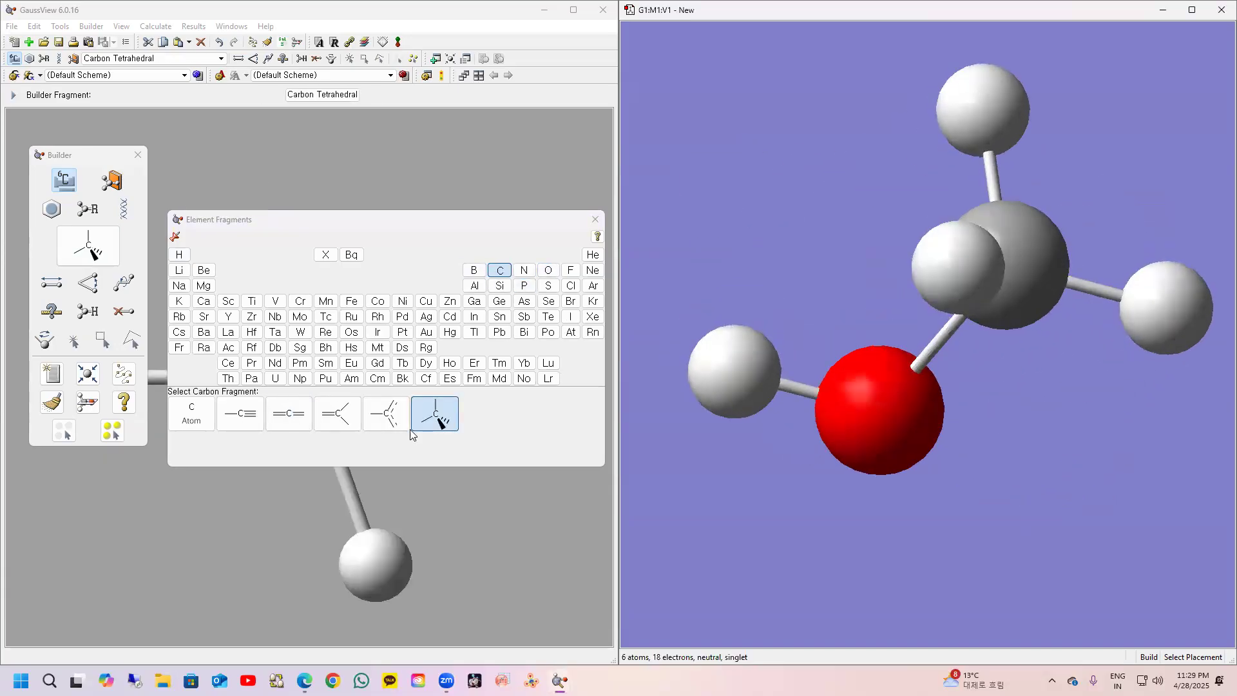
pyautogui.moveTo(732, 371); pyautogui.dragTo(755, 346)
pyautogui.click(745, 337)
pyautogui.moveTo(846, 340); pyautogui.dragTo(773, 423)
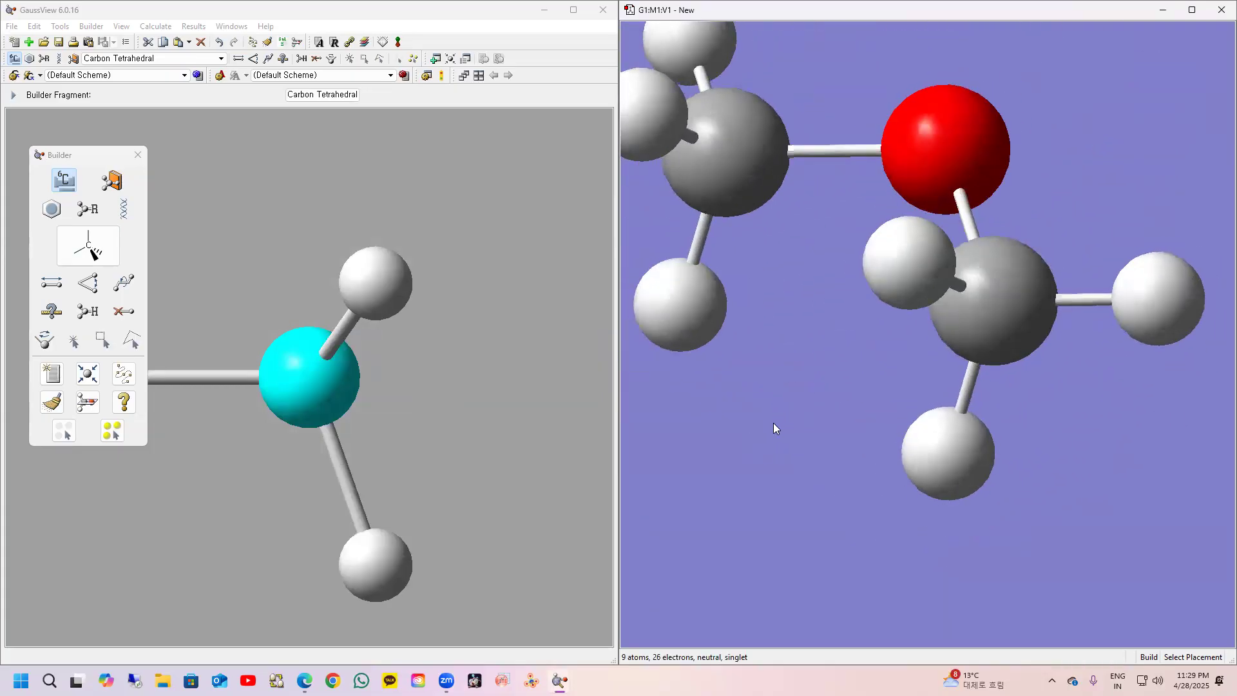
pyautogui.hotkey('ctrl', 'z')
pyautogui.moveTo(1101, 162); pyautogui.dragTo(891, 185)
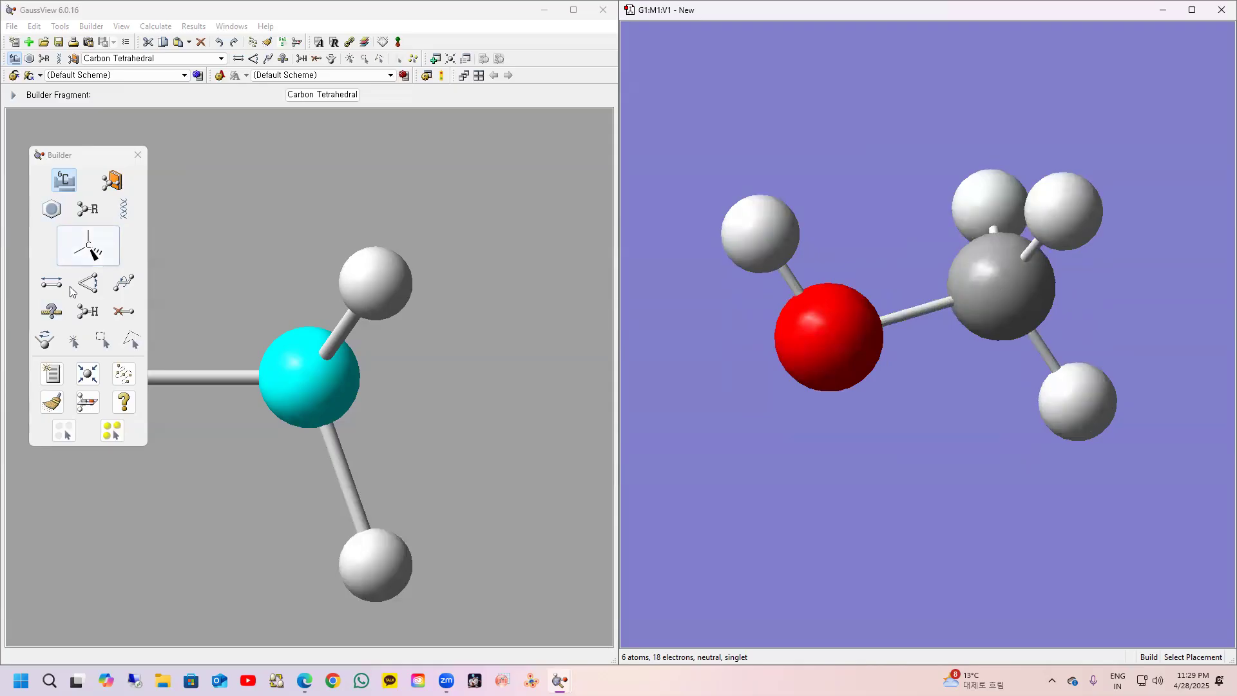
pyautogui.moveTo(793, 237); pyautogui.dragTo(782, 187)
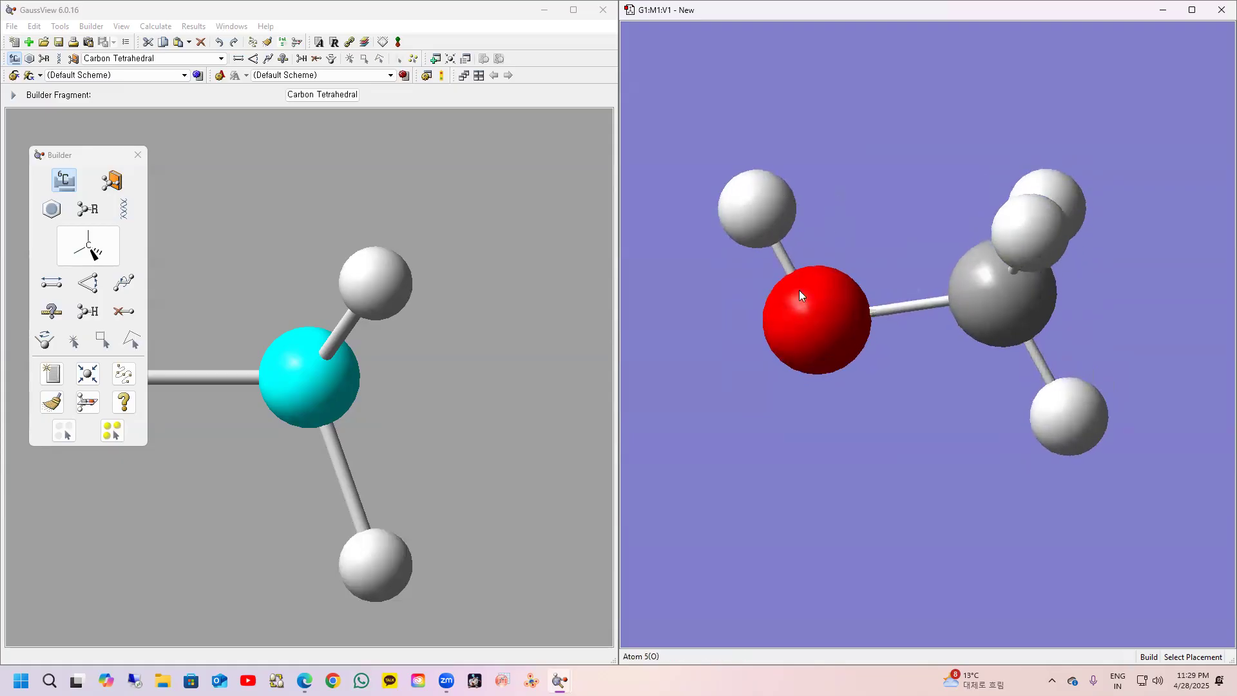
# Step: Start modifying the bond between the hydroxyl hydrogen (atom 1) and the oxygen (atom 2)
pyautogui.click(49, 286)
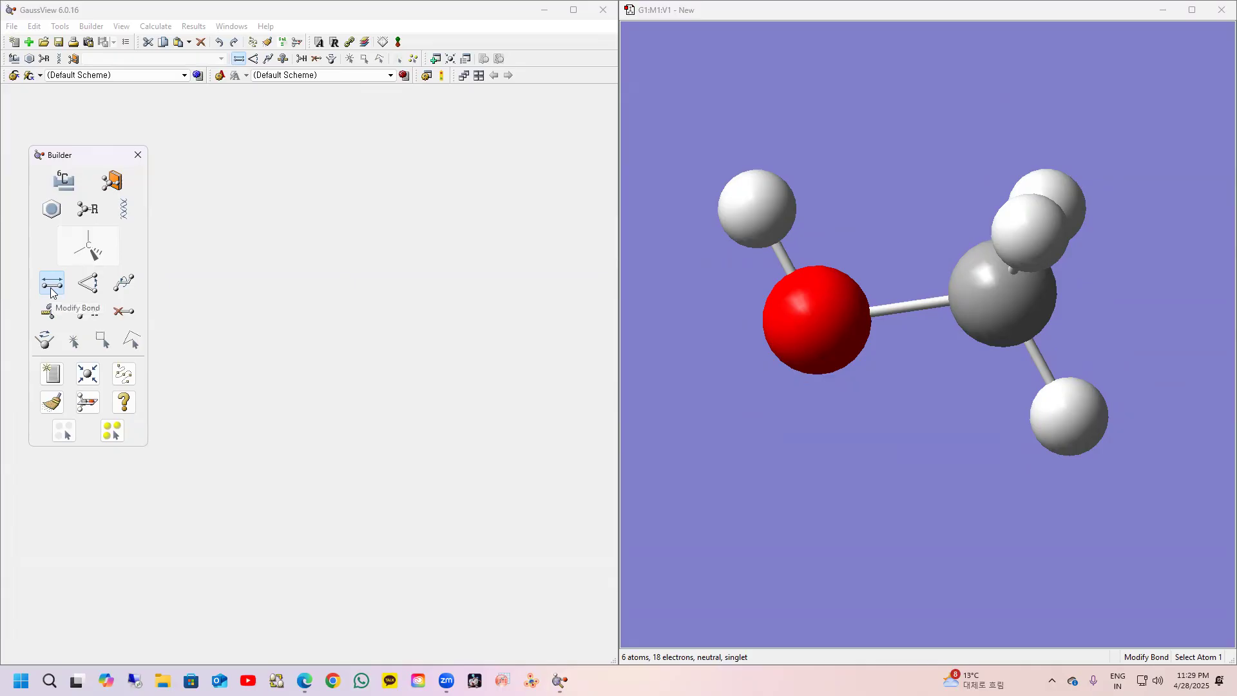
pyautogui.click(754, 201)
pyautogui.click(813, 322)
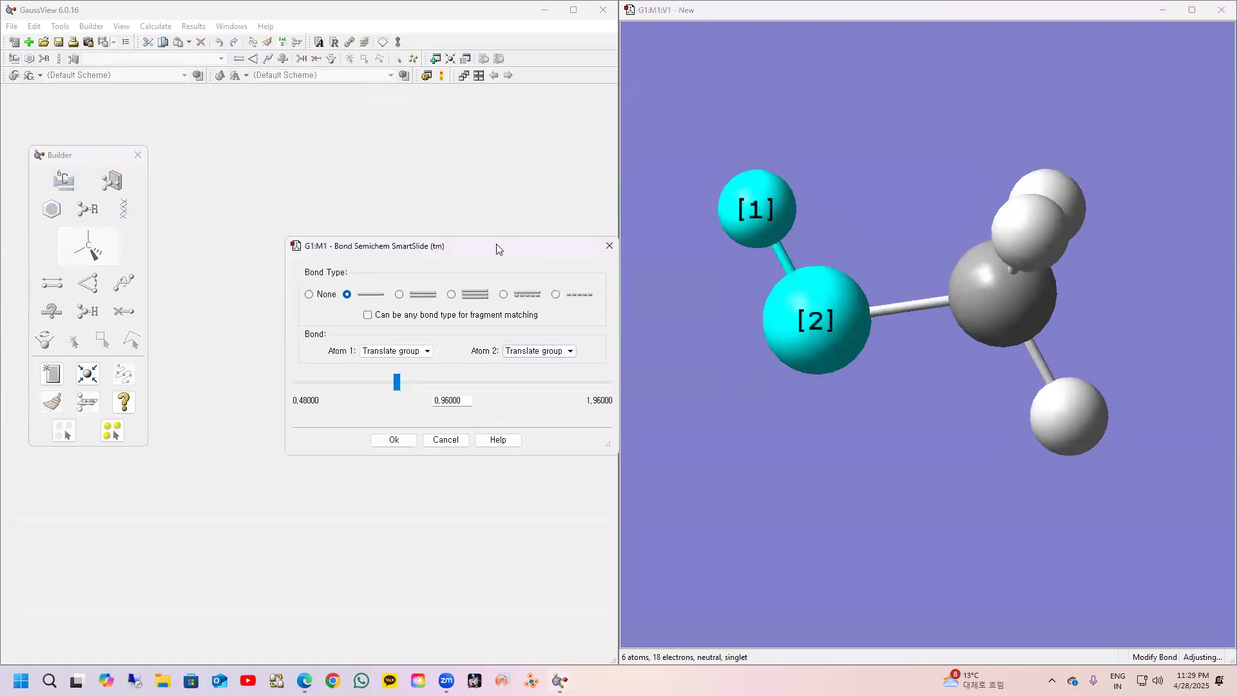
pyautogui.moveTo(497, 248); pyautogui.dragTo(543, 170)
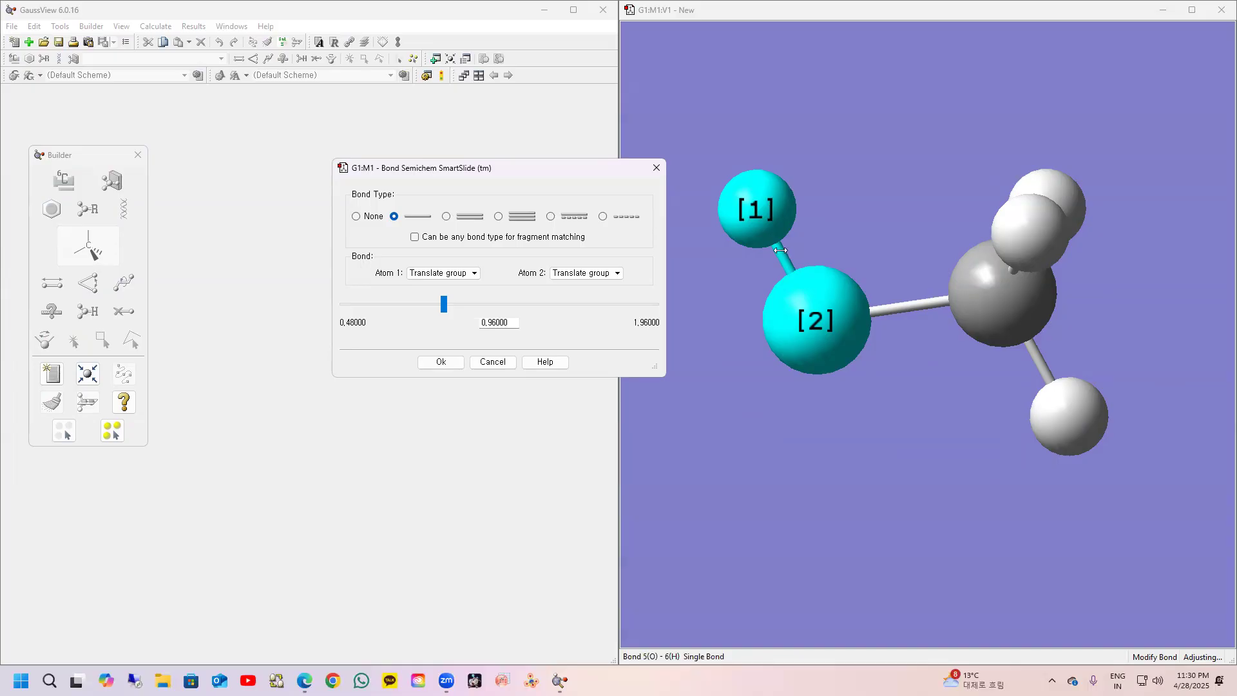
# Step: Try the double, triple, both dashed and None bond types on the O–H bond, and return it to single
pyautogui.click(446, 215)
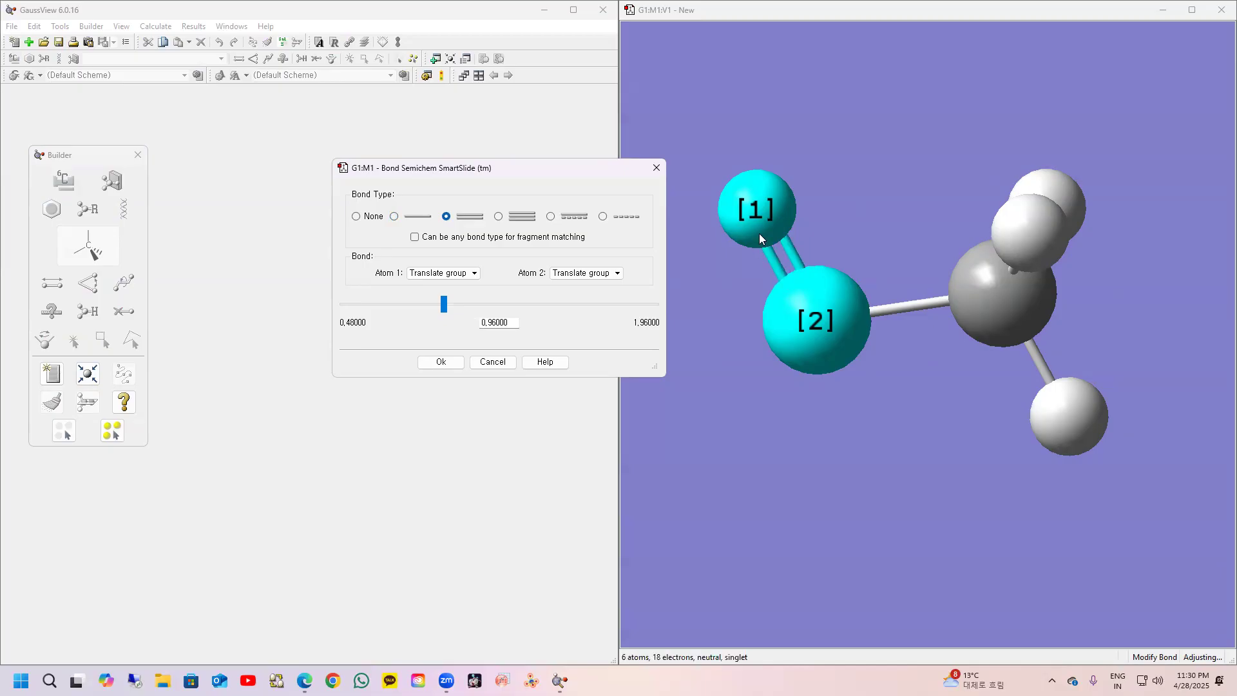
pyautogui.click(499, 218)
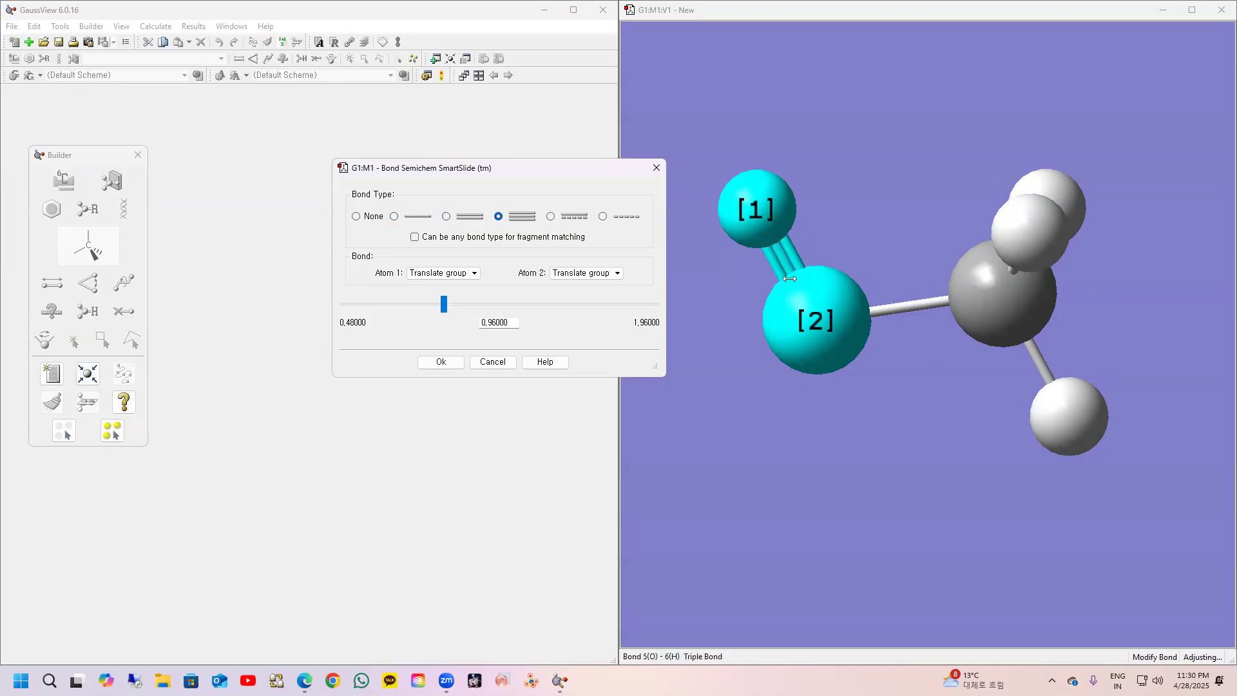
pyautogui.click(550, 217)
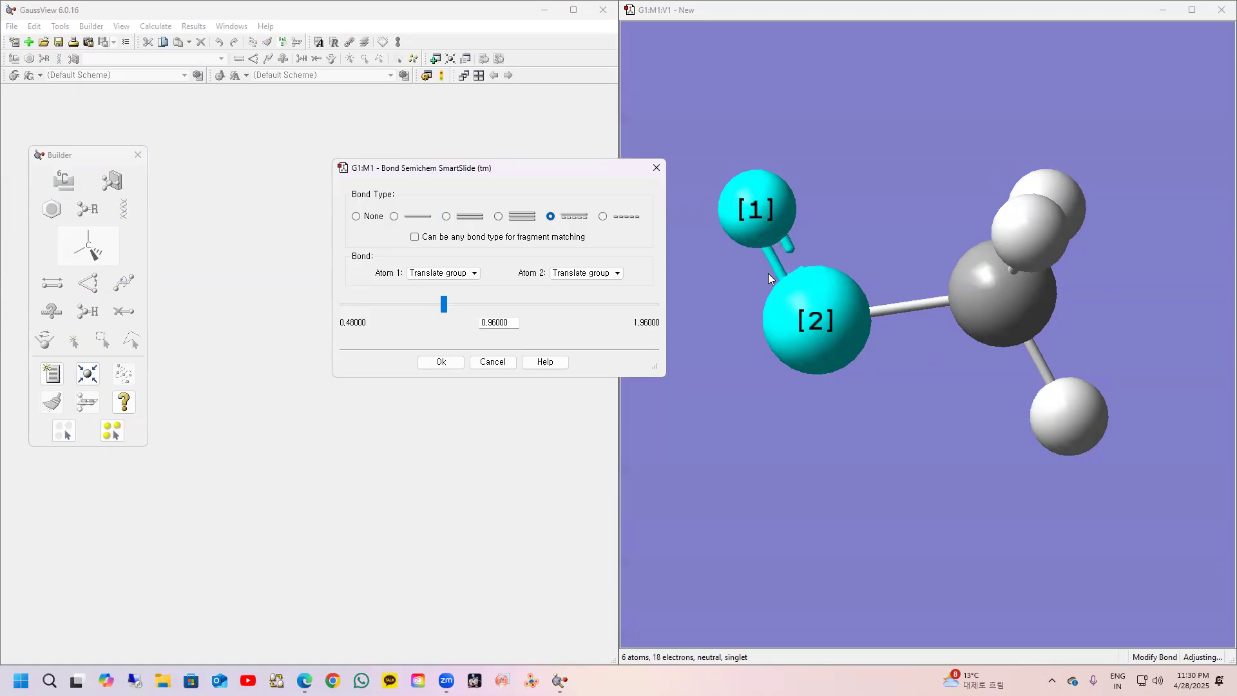
pyautogui.click(603, 217)
pyautogui.click(356, 217)
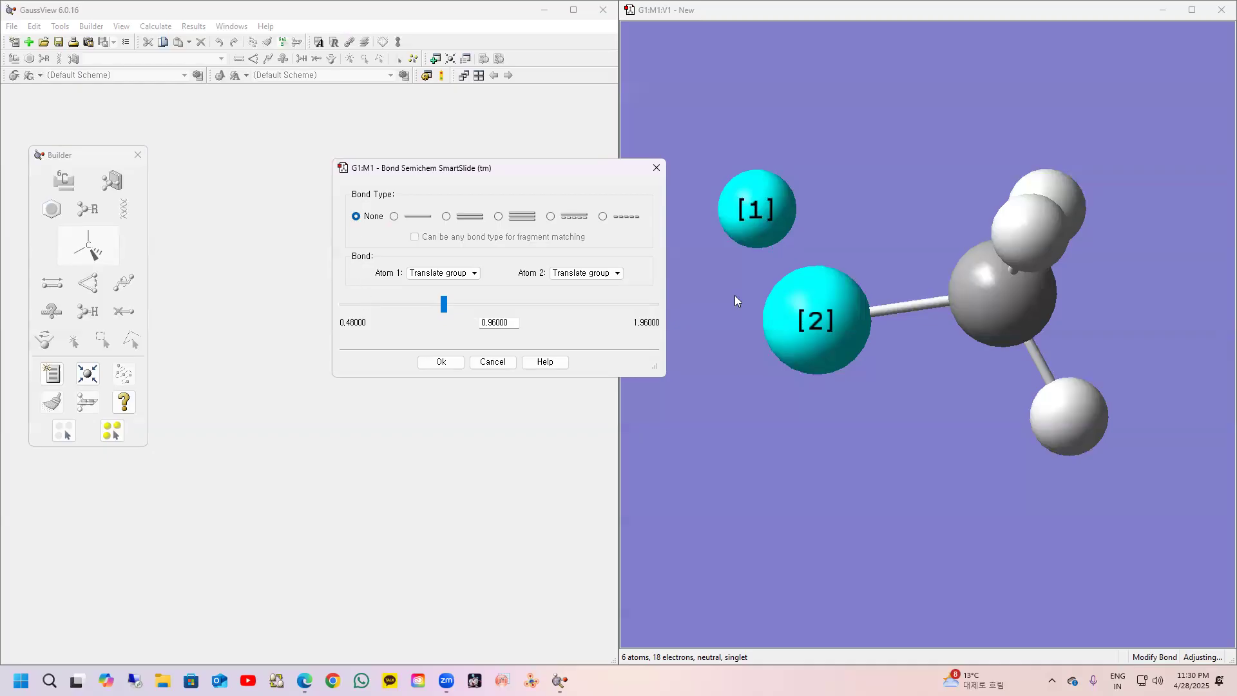
pyautogui.click(393, 217)
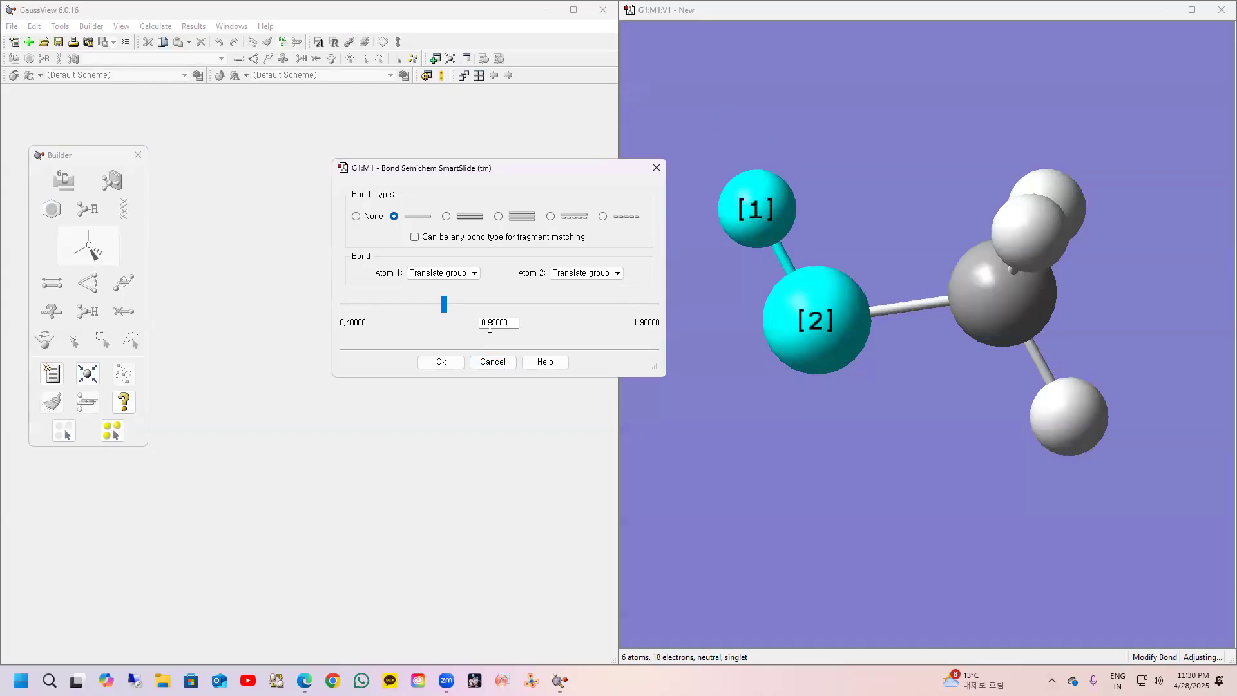
# Step: Try O–H bond lengths of about 1.08 and 1.00 with both groups translating, and about 1.20 with atom 2 fixed
pyautogui.moveTo(446, 313)
pyautogui.mouseDown()
pyautogui.moveTo(478, 311)
pyautogui.moveTo(429, 307)
pyautogui.moveTo(641, 308)
pyautogui.moveTo(402, 312)
pyautogui.moveTo(567, 316)
pyautogui.moveTo(428, 311)
pyautogui.moveTo(518, 311)
pyautogui.moveTo(469, 309)
pyautogui.mouseUp()
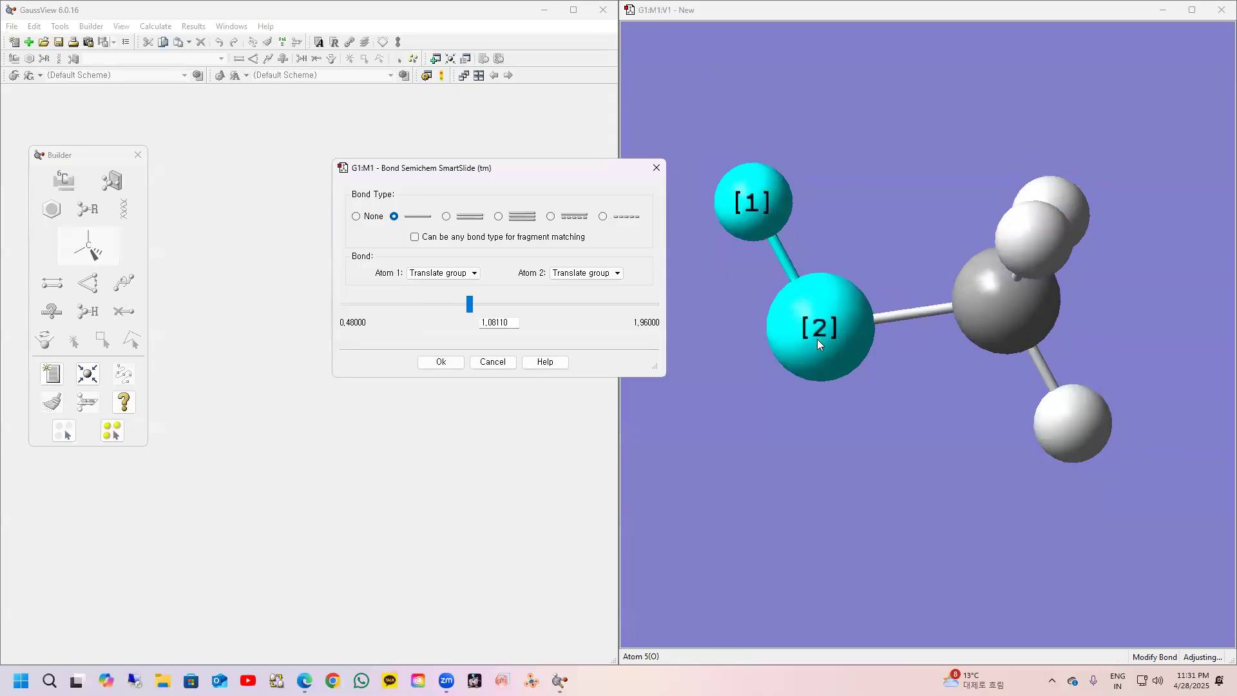
pyautogui.moveTo(469, 306)
pyautogui.mouseDown()
pyautogui.moveTo(584, 308)
pyautogui.moveTo(450, 313)
pyautogui.moveTo(610, 318)
pyautogui.moveTo(428, 312)
pyautogui.moveTo(525, 309)
pyautogui.moveTo(455, 311)
pyautogui.mouseUp()
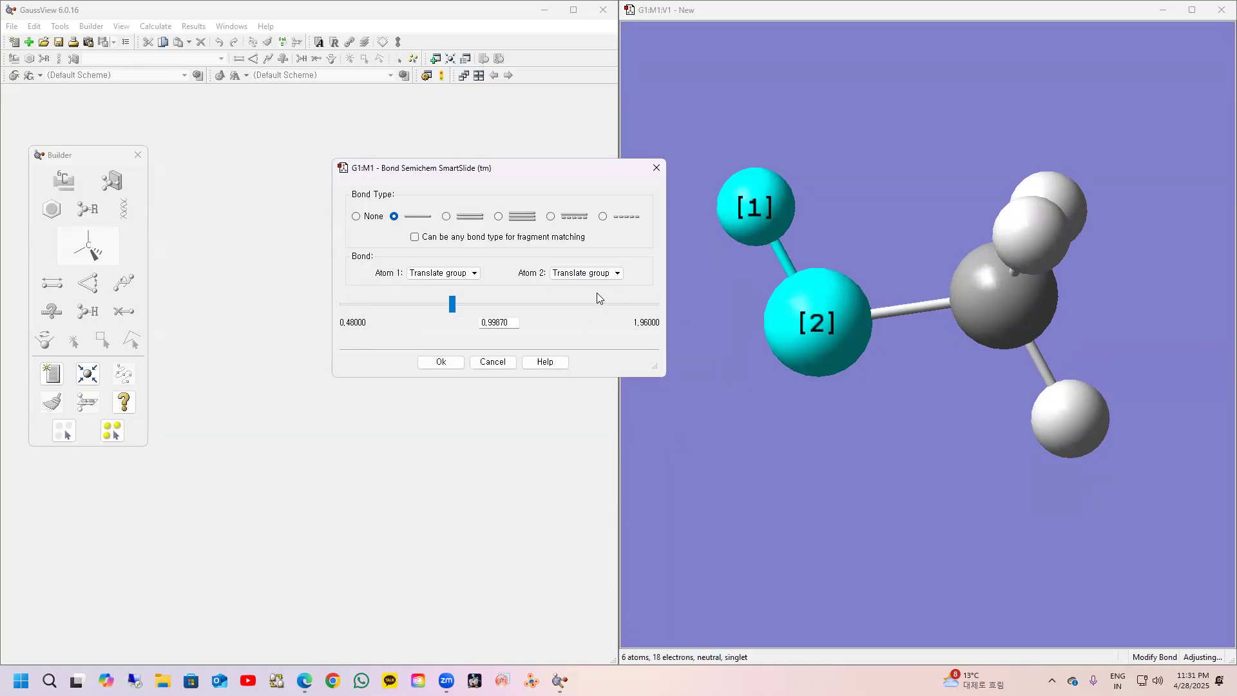
pyautogui.click(618, 274)
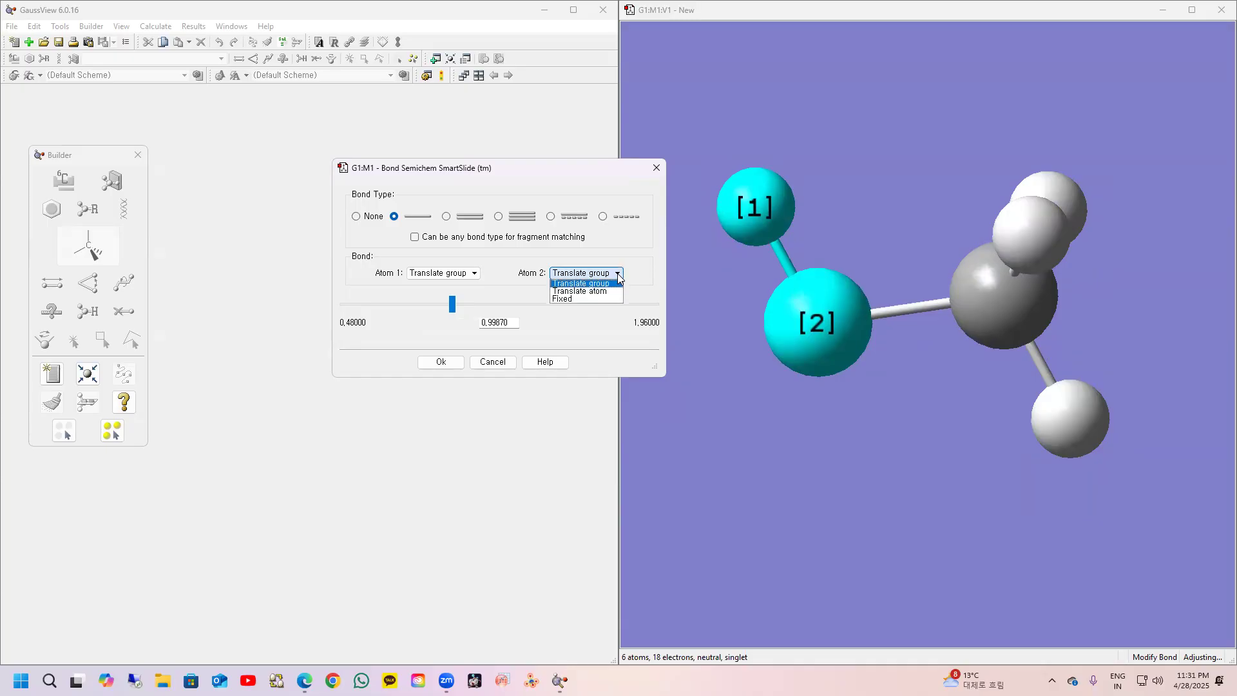
pyautogui.click(565, 300)
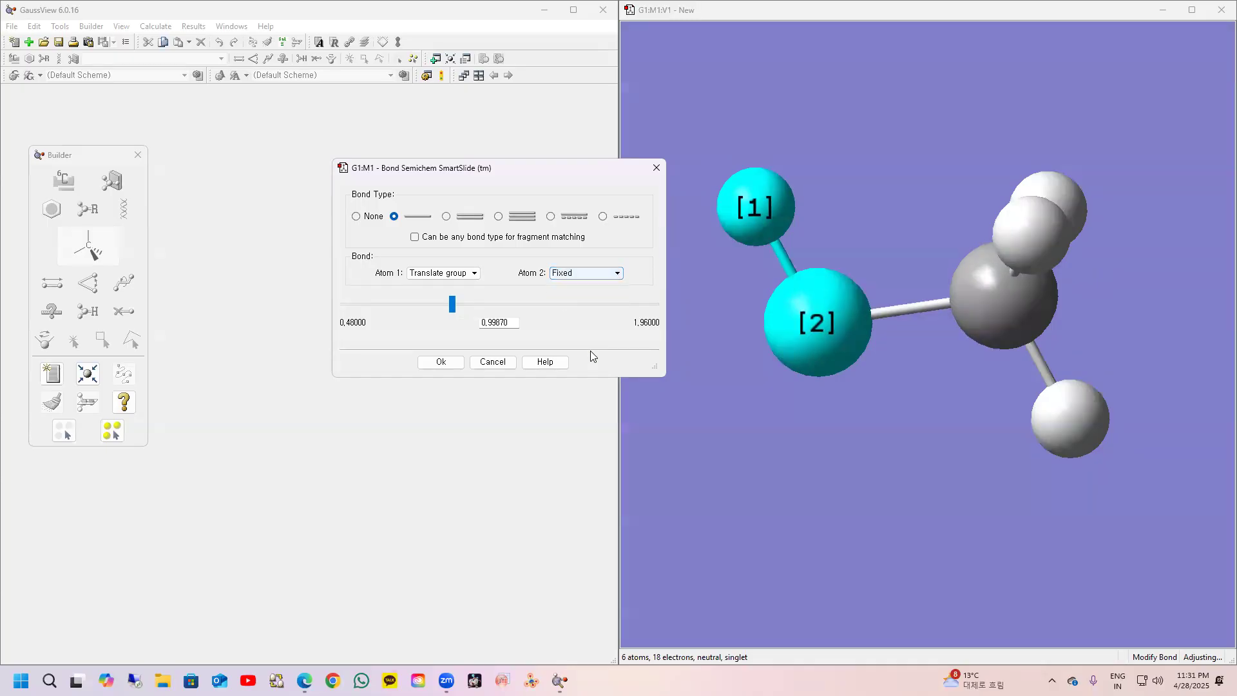
pyautogui.moveTo(458, 310); pyautogui.dragTo(499, 307)
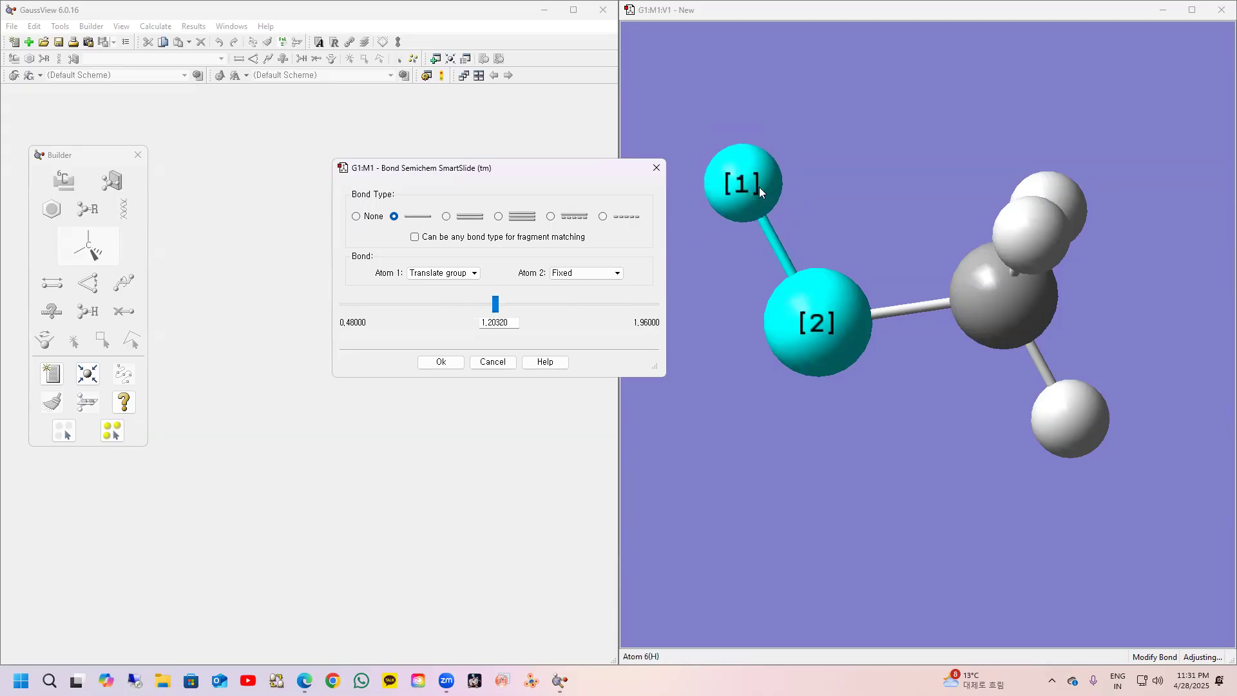
# Step: Fix atom 1, let atom 2 translate its group, try O–H lengths of about 0.97 and 1.25, and discard the bond changes
pyautogui.click(476, 276)
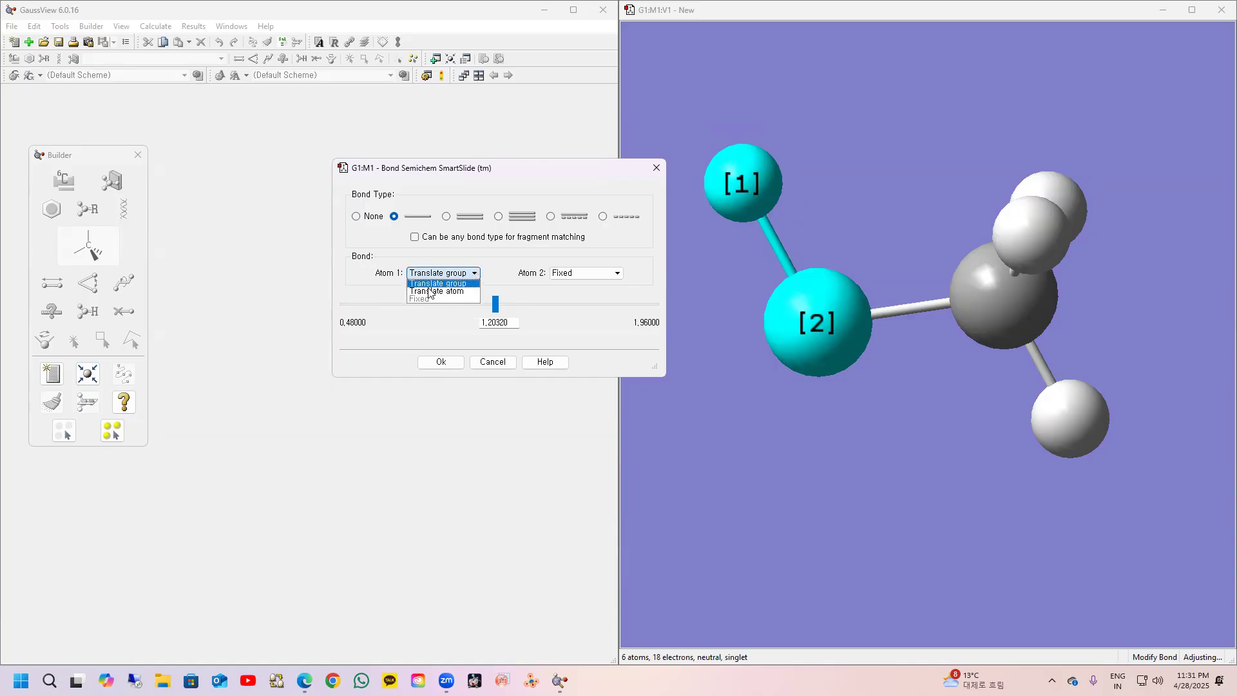
pyautogui.click(609, 273)
pyautogui.click(605, 275)
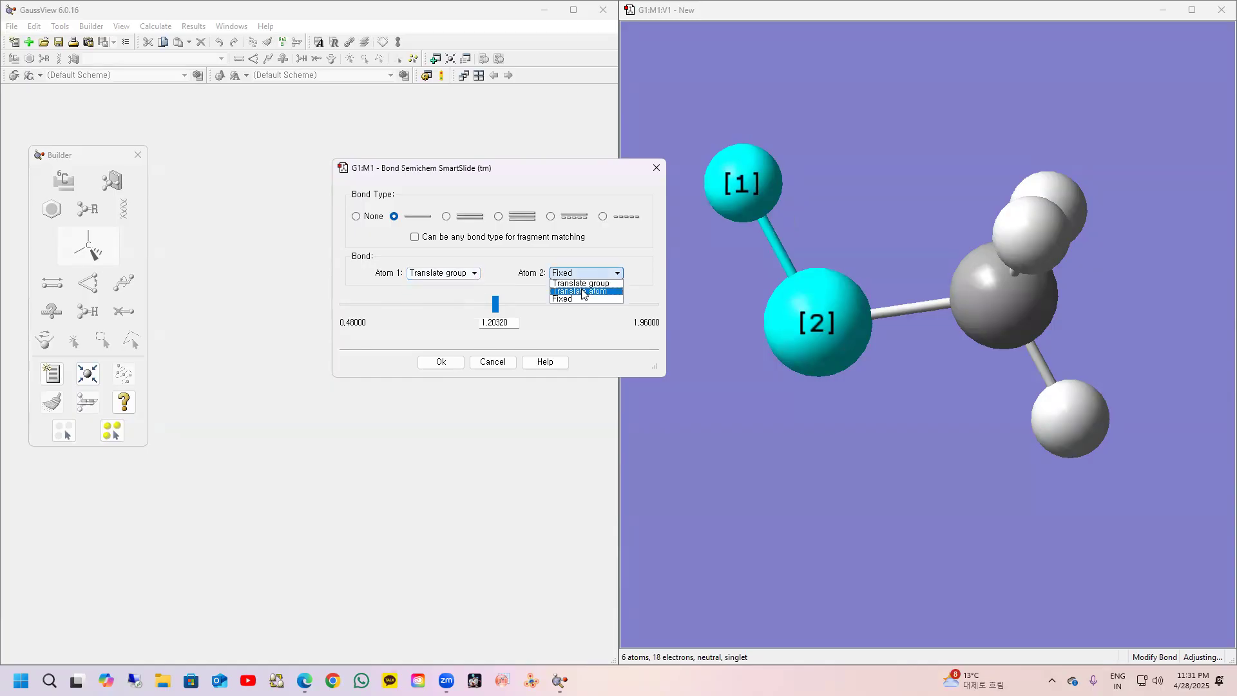
pyautogui.click(583, 291)
pyautogui.click(443, 275)
pyautogui.click(442, 277)
pyautogui.click(584, 273)
pyautogui.click(578, 284)
pyautogui.click(474, 275)
pyautogui.click(475, 301)
pyautogui.moveTo(494, 312); pyautogui.dragTo(442, 311)
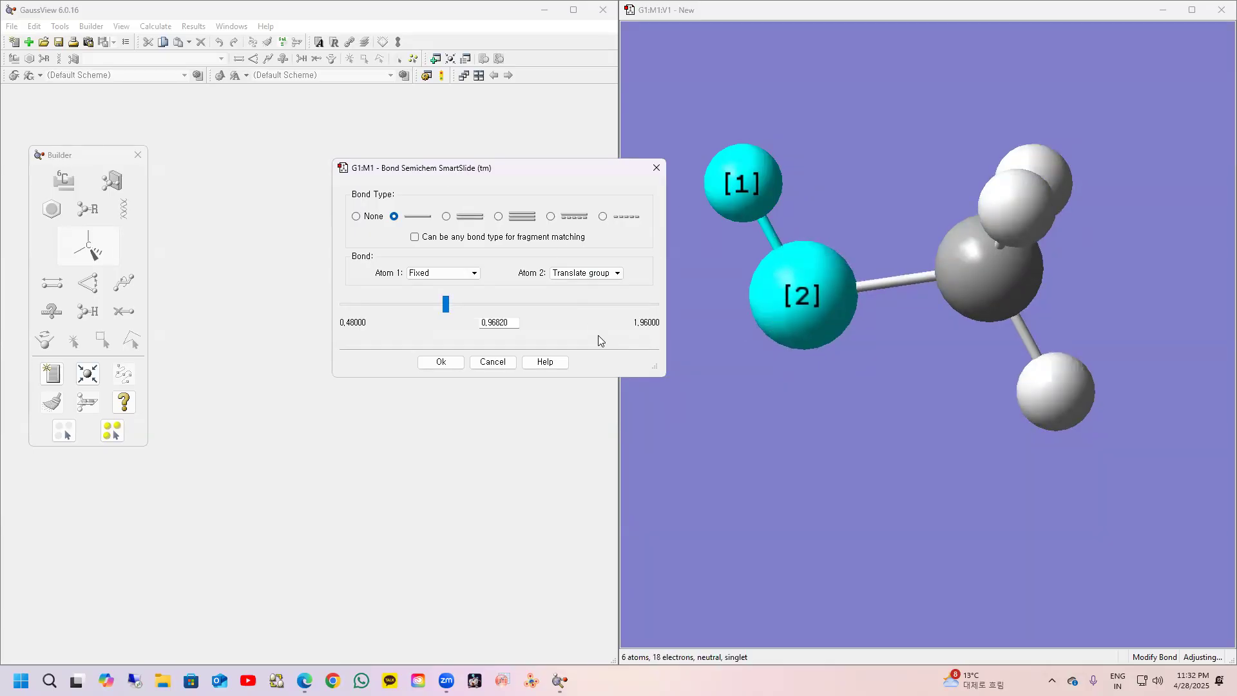
pyautogui.moveTo(445, 309); pyautogui.dragTo(506, 307)
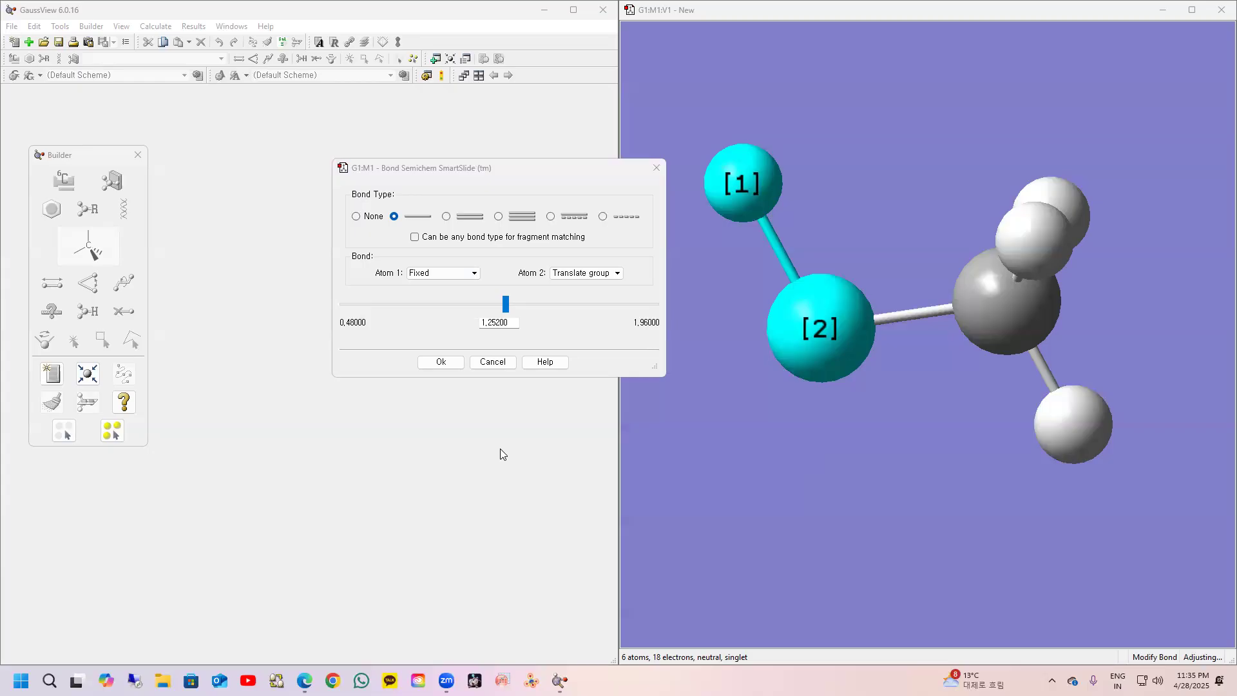
pyautogui.click(650, 168)
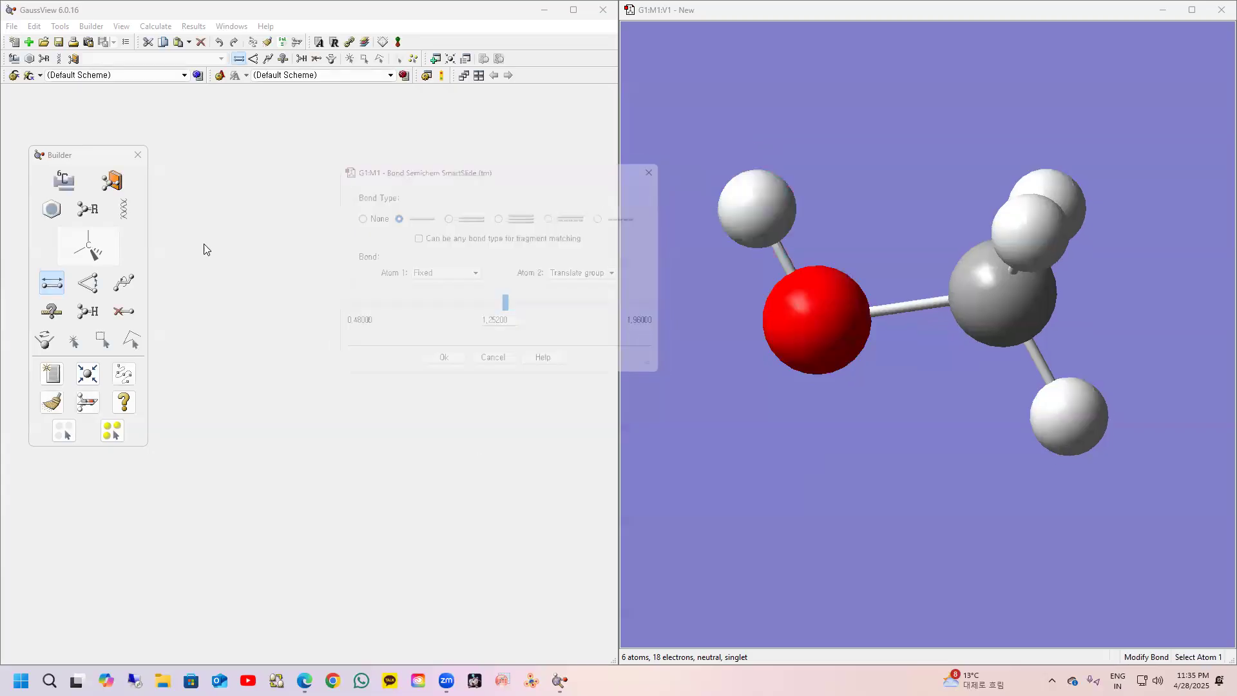
# Step: Modify the H–O–C angle of methanol to about 27.77 degrees and accept the change
pyautogui.click(90, 289)
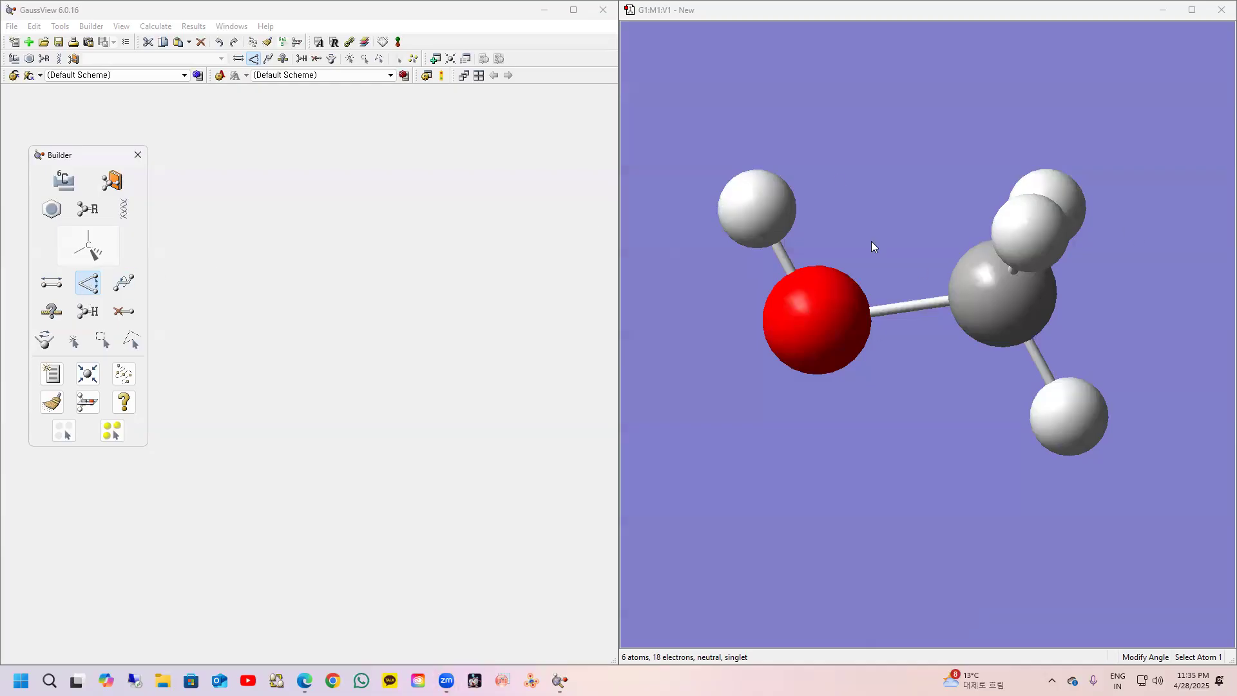
pyautogui.click(760, 203)
pyautogui.click(840, 314)
pyautogui.click(994, 289)
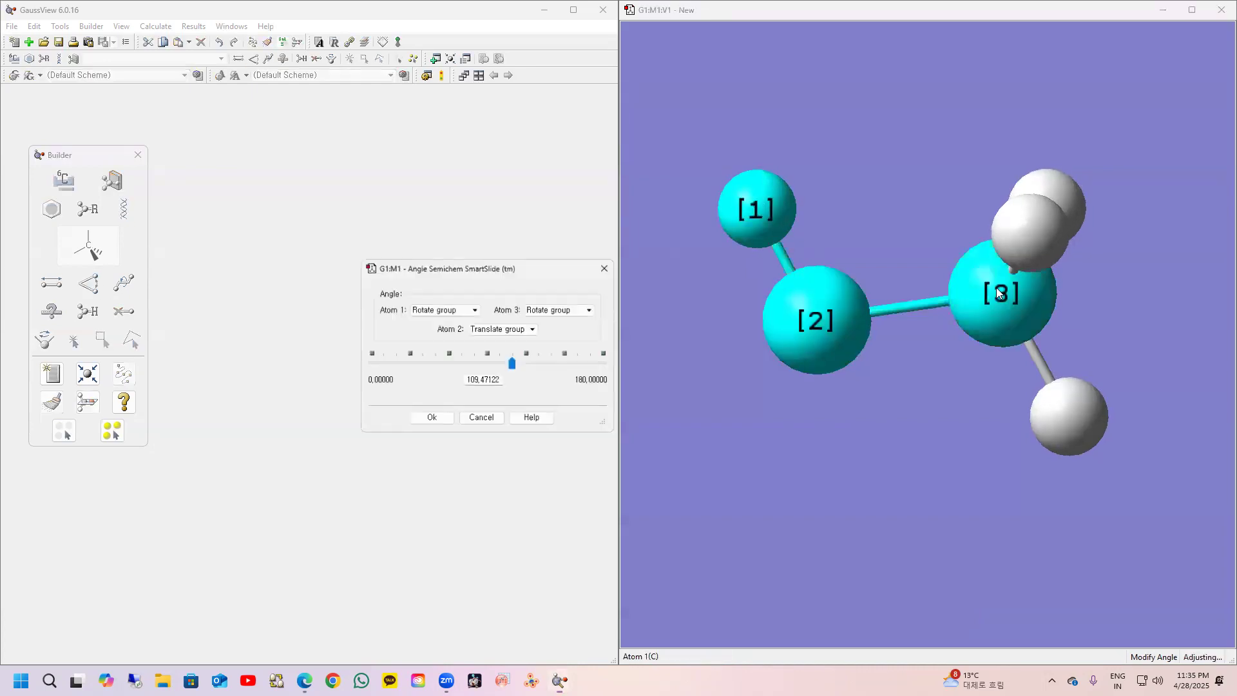
pyautogui.moveTo(535, 274); pyautogui.dragTo(486, 183)
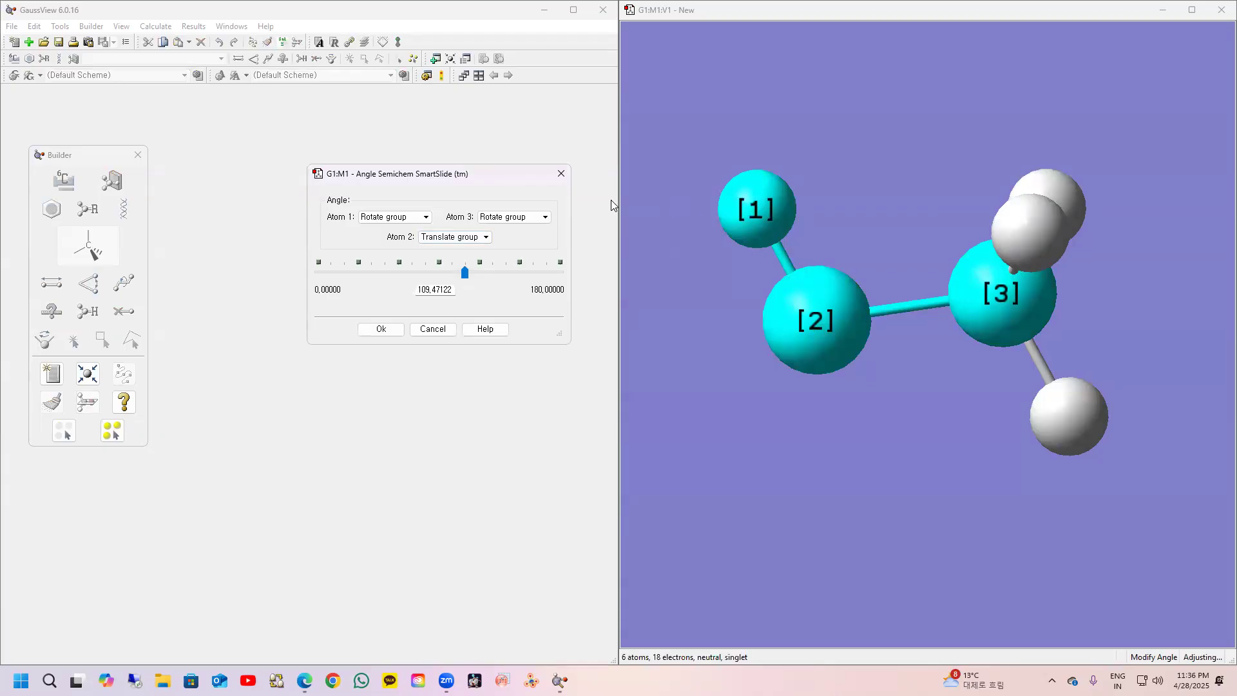
pyautogui.moveTo(465, 273); pyautogui.dragTo(358, 274)
pyautogui.moveTo(832, 205); pyautogui.dragTo(956, 175)
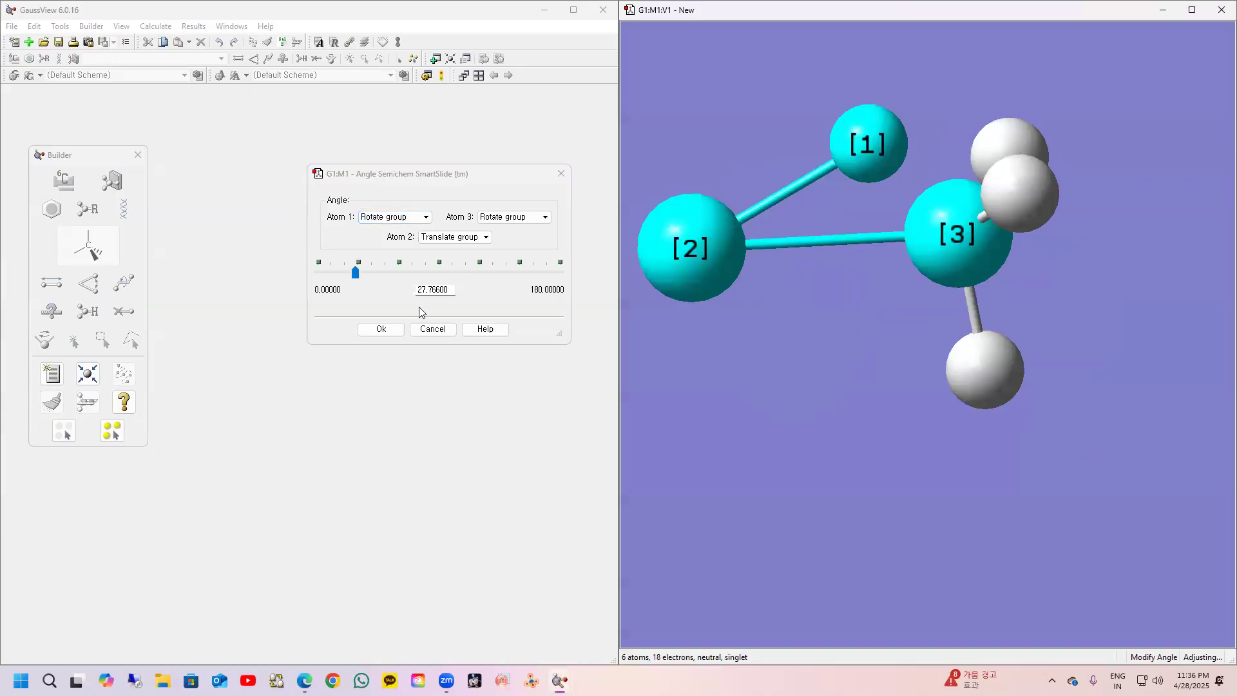
pyautogui.click(381, 329)
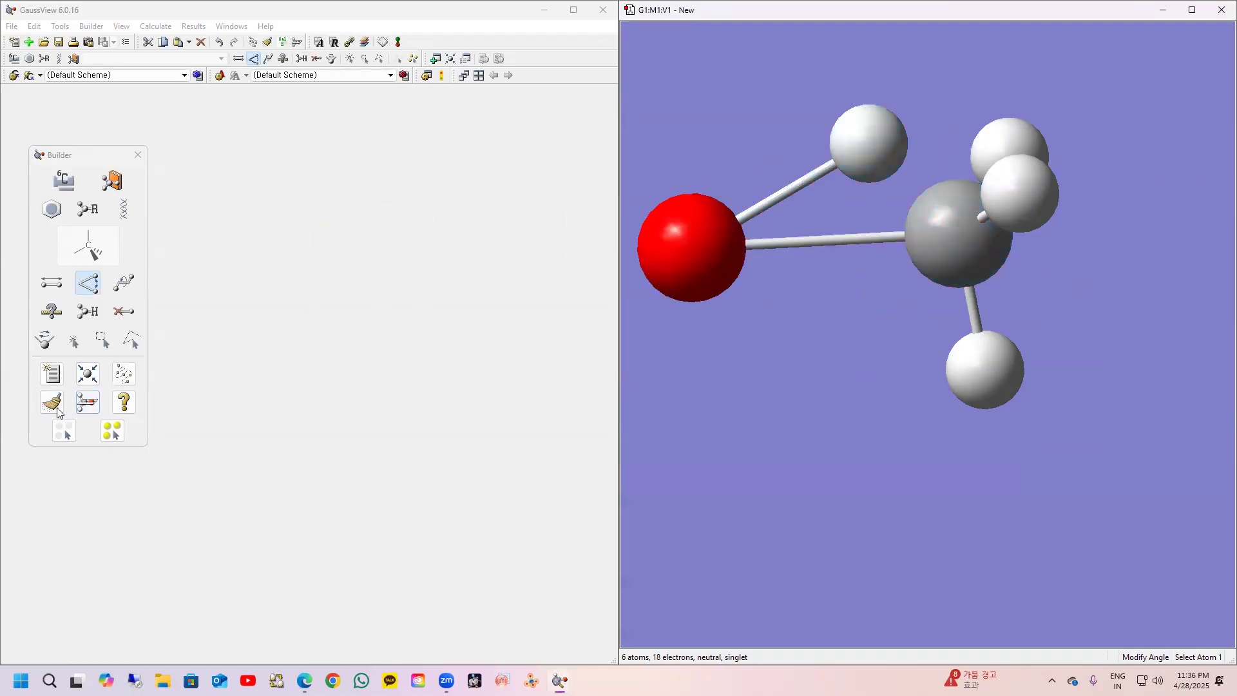
# Step: Clean the distorted methanol structure to restore a reasonable geometry
pyautogui.moveTo(886, 207); pyautogui.dragTo(789, 272)
pyautogui.click(52, 402)
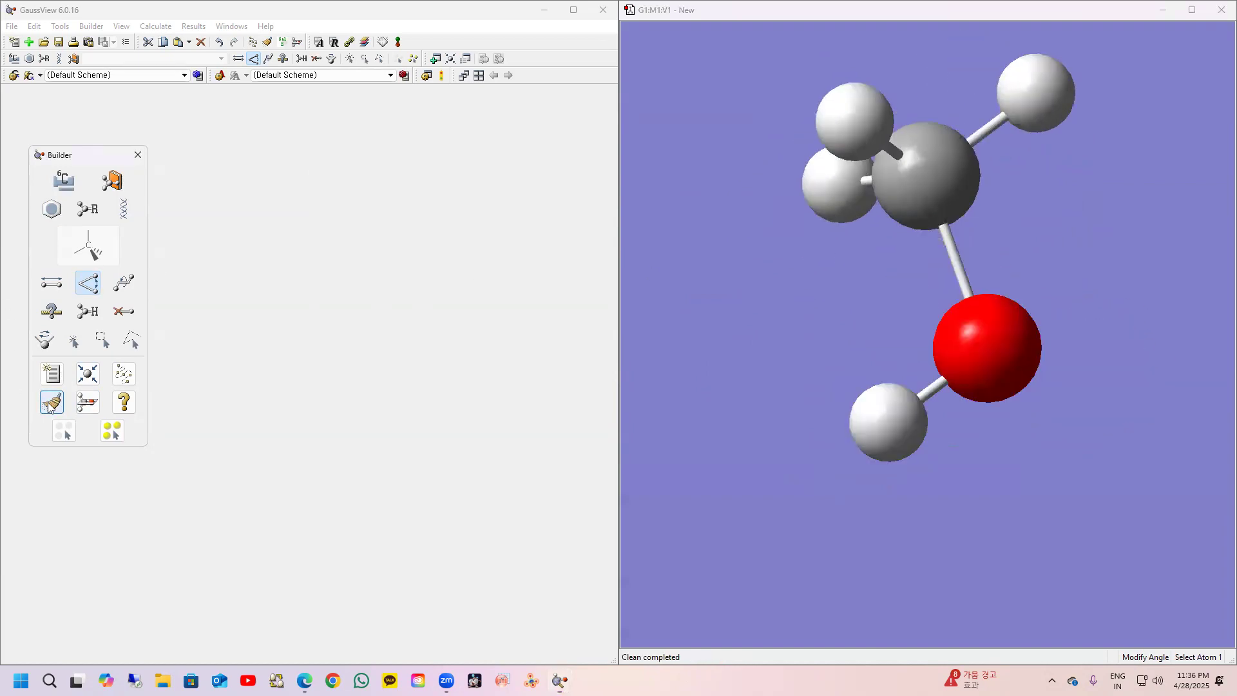
pyautogui.moveTo(918, 275); pyautogui.dragTo(1057, 422)
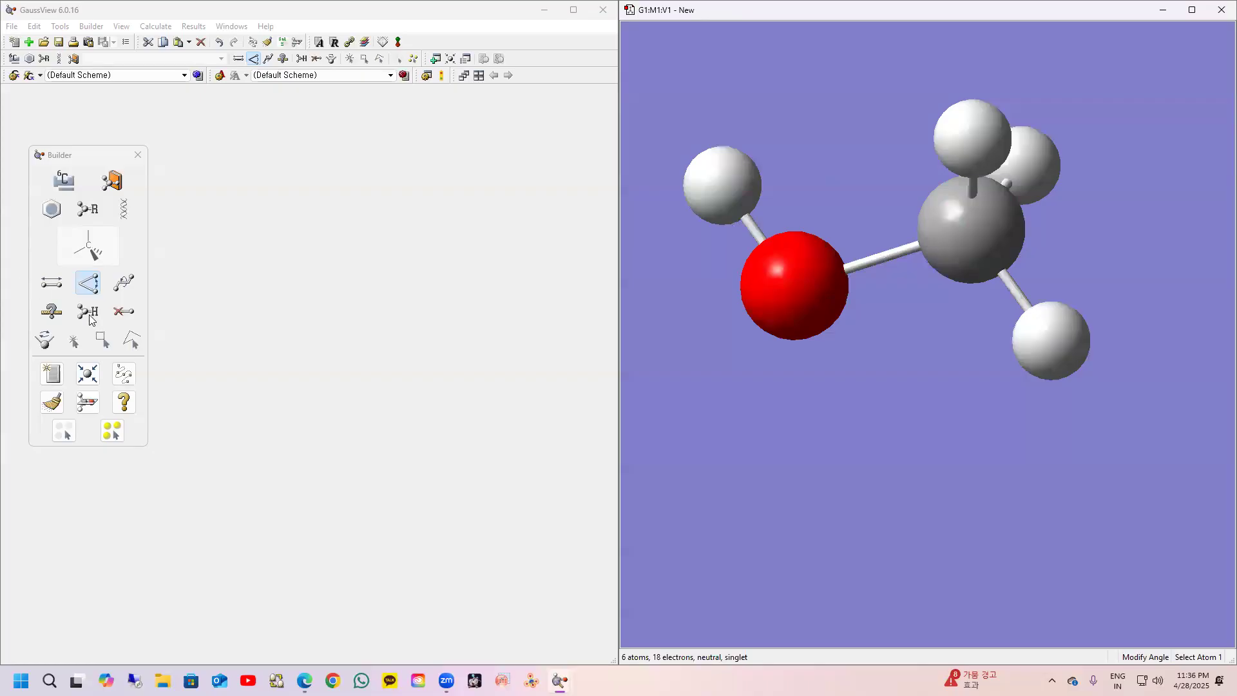
# Step: Start modifying the dihedral defined by the hydroxyl hydrogen, oxygen, carbon and the methyl hydrogen farthest from the hydroxyl group
pyautogui.click(124, 283)
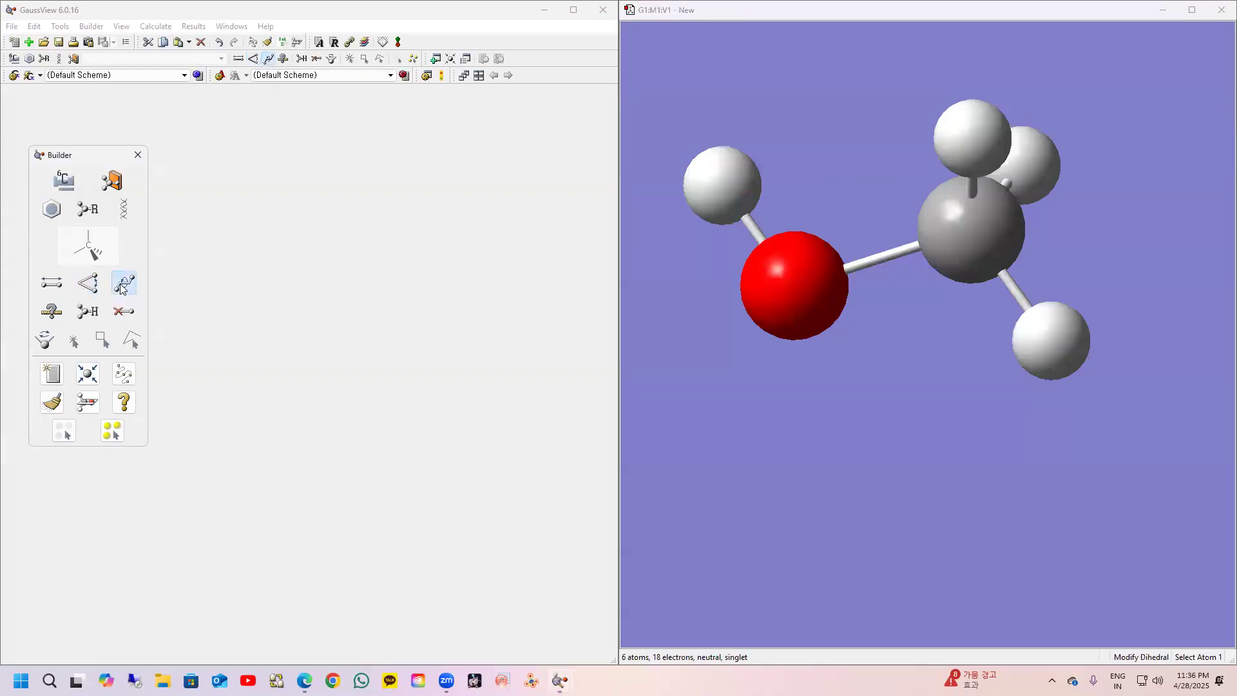
pyautogui.click(722, 178)
pyautogui.click(786, 281)
pyautogui.click(996, 209)
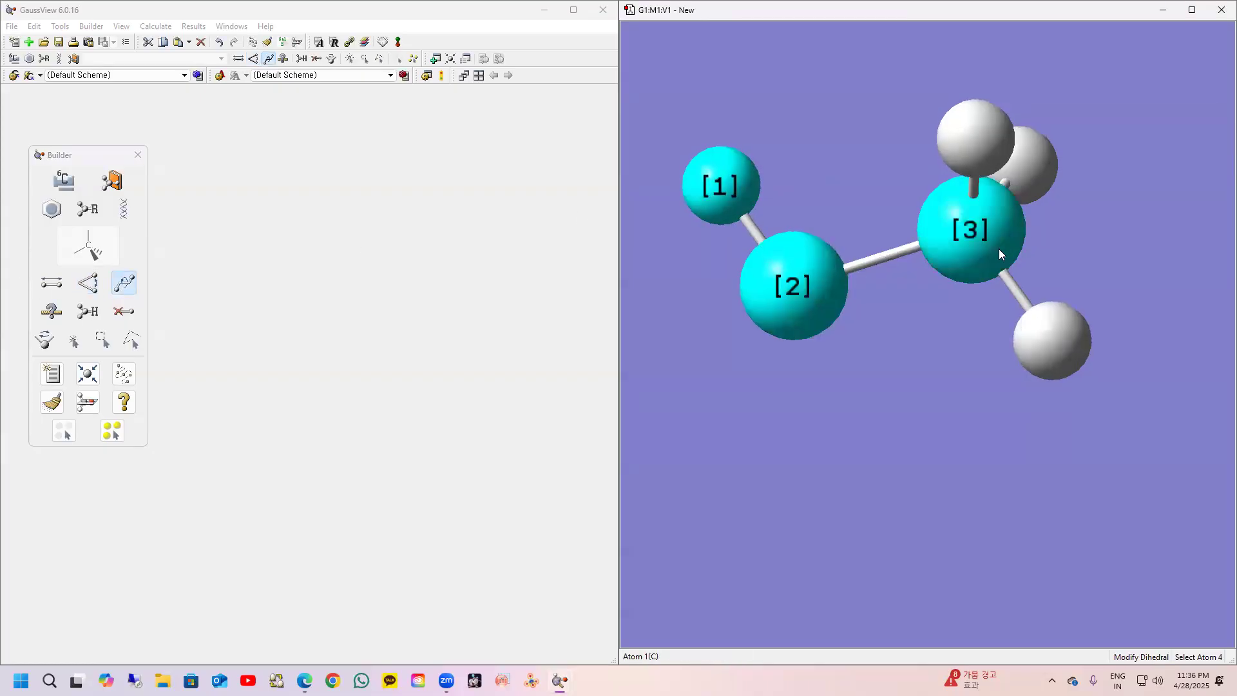
pyautogui.click(1043, 326)
pyautogui.moveTo(570, 278); pyautogui.dragTo(506, 193)
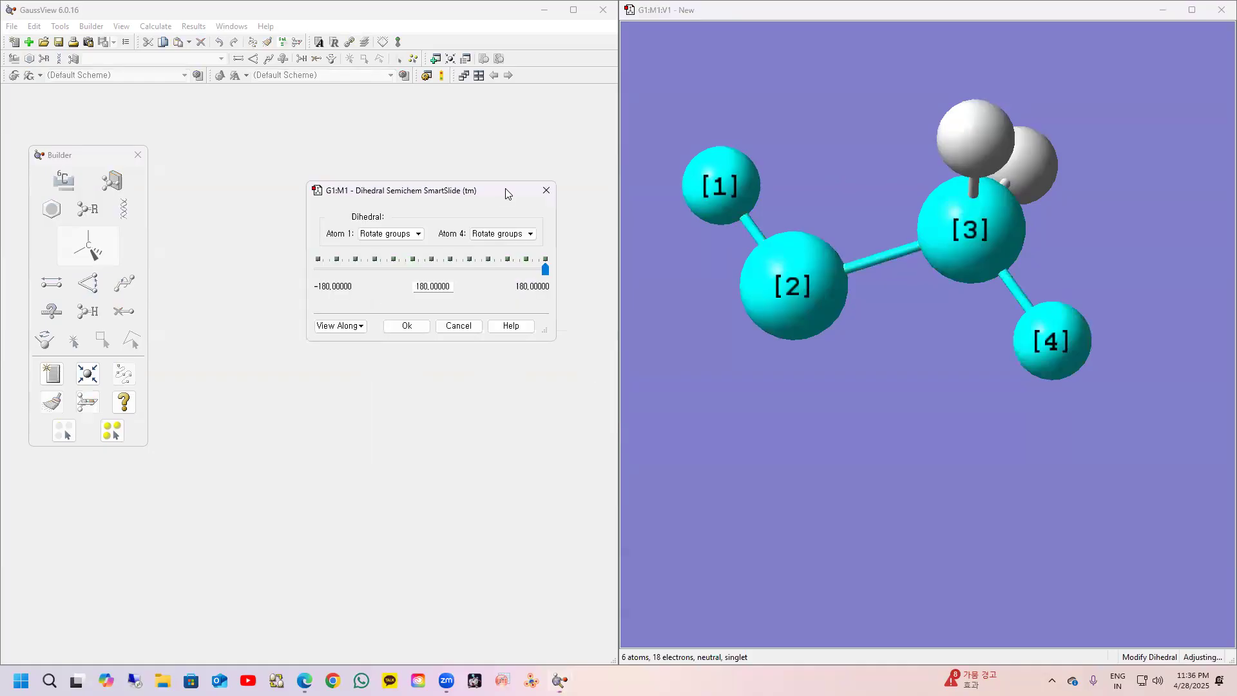
# Step: Try H–O–C–H dihedral values of about 138, 80 and 10 degrees, and discard the dihedral changes
pyautogui.moveTo(545, 270); pyautogui.dragTo(482, 269)
pyautogui.click(519, 270)
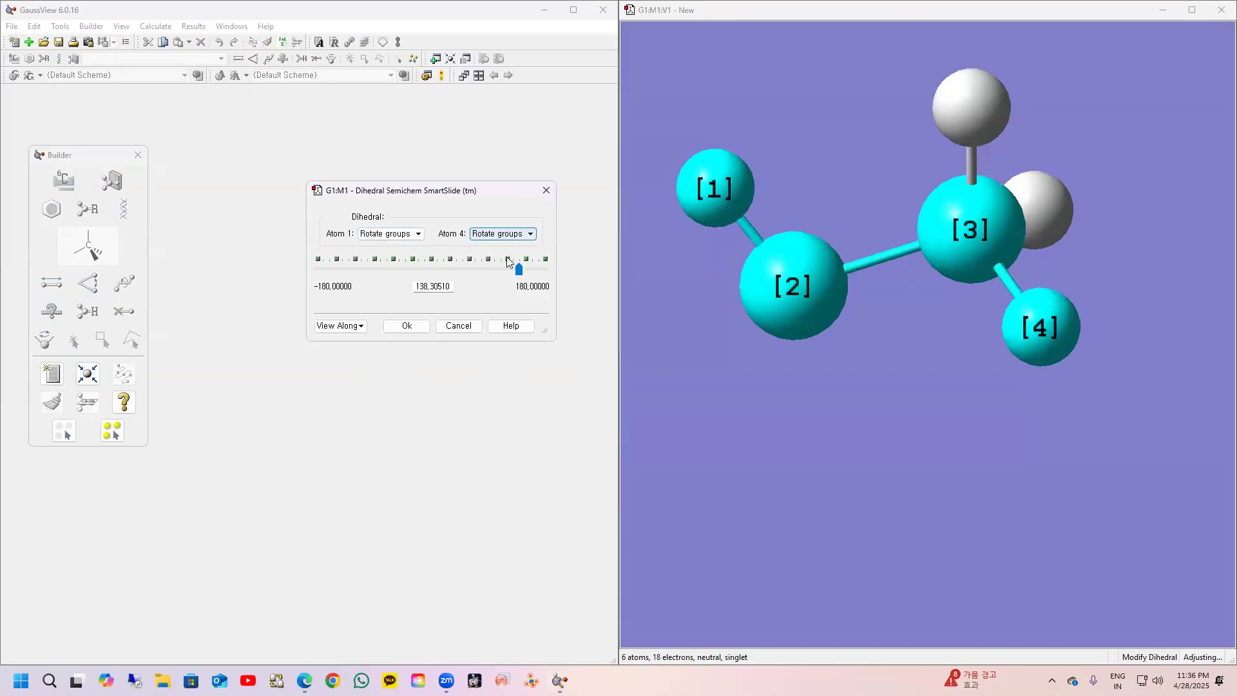
pyautogui.moveTo(519, 270); pyautogui.dragTo(405, 267)
pyautogui.moveTo(505, 267)
pyautogui.mouseDown()
pyautogui.moveTo(470, 269)
pyautogui.moveTo(482, 269)
pyautogui.mouseUp()
pyautogui.click(361, 326)
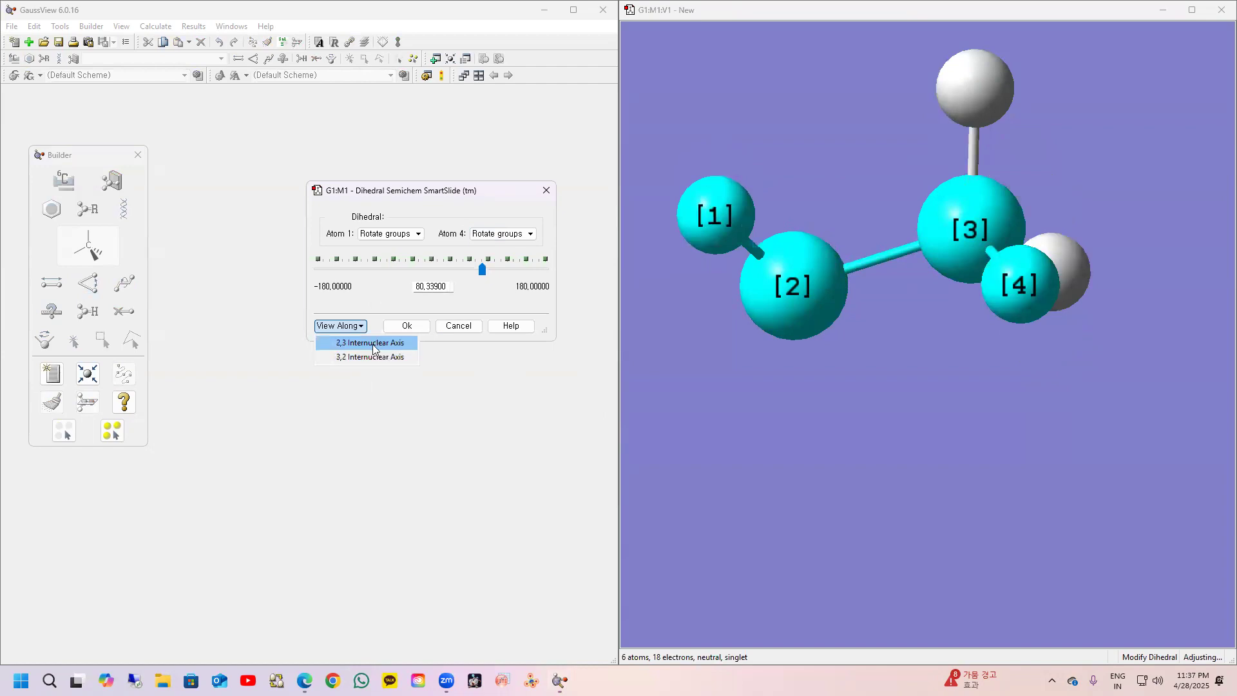
pyautogui.click(446, 286)
pyautogui.moveTo(482, 268); pyautogui.dragTo(436, 271)
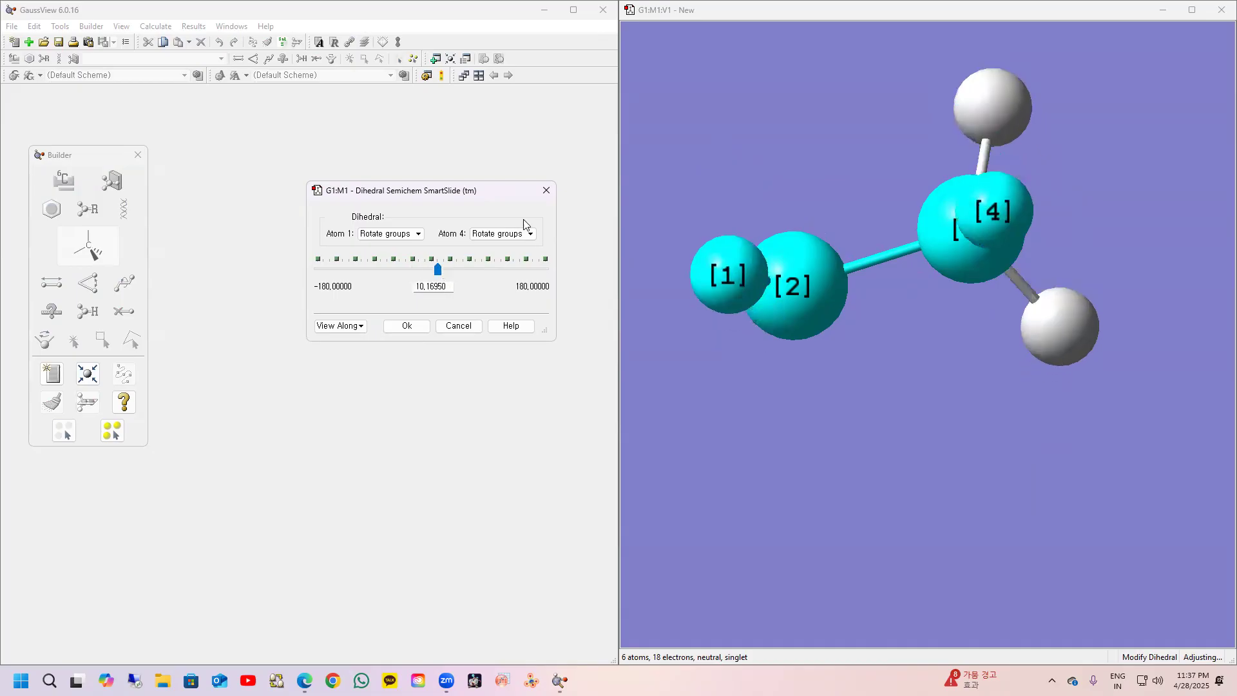
pyautogui.click(459, 326)
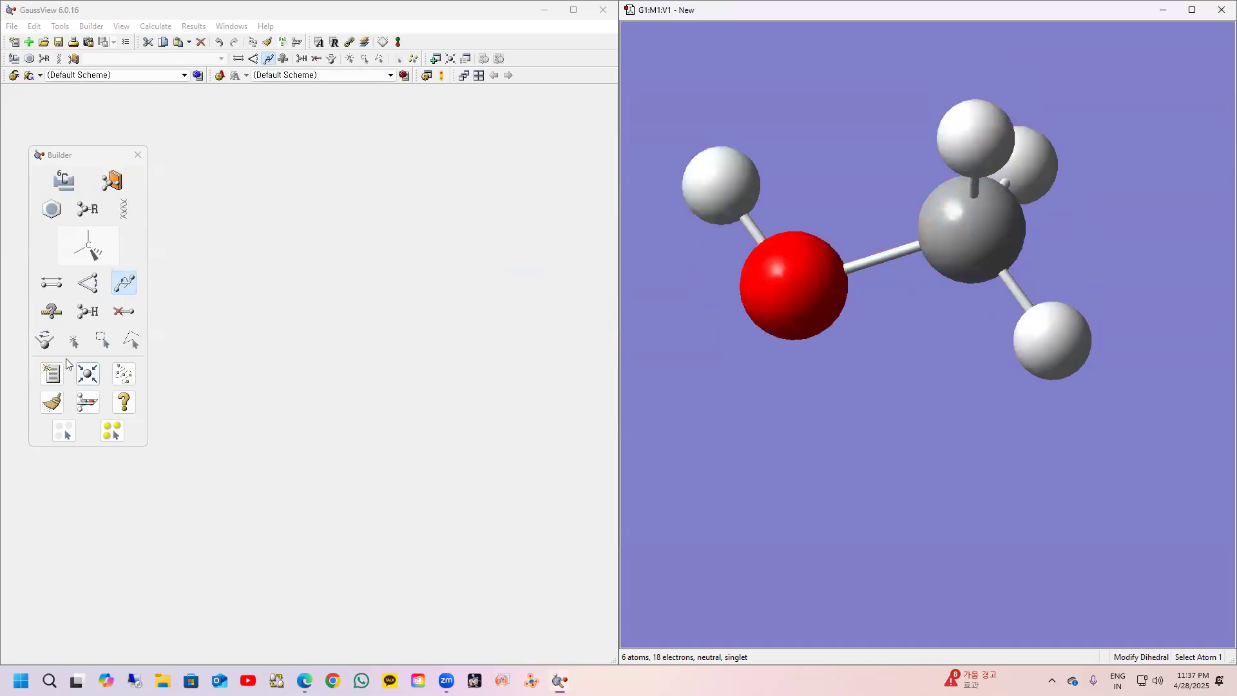
pyautogui.click(51, 315)
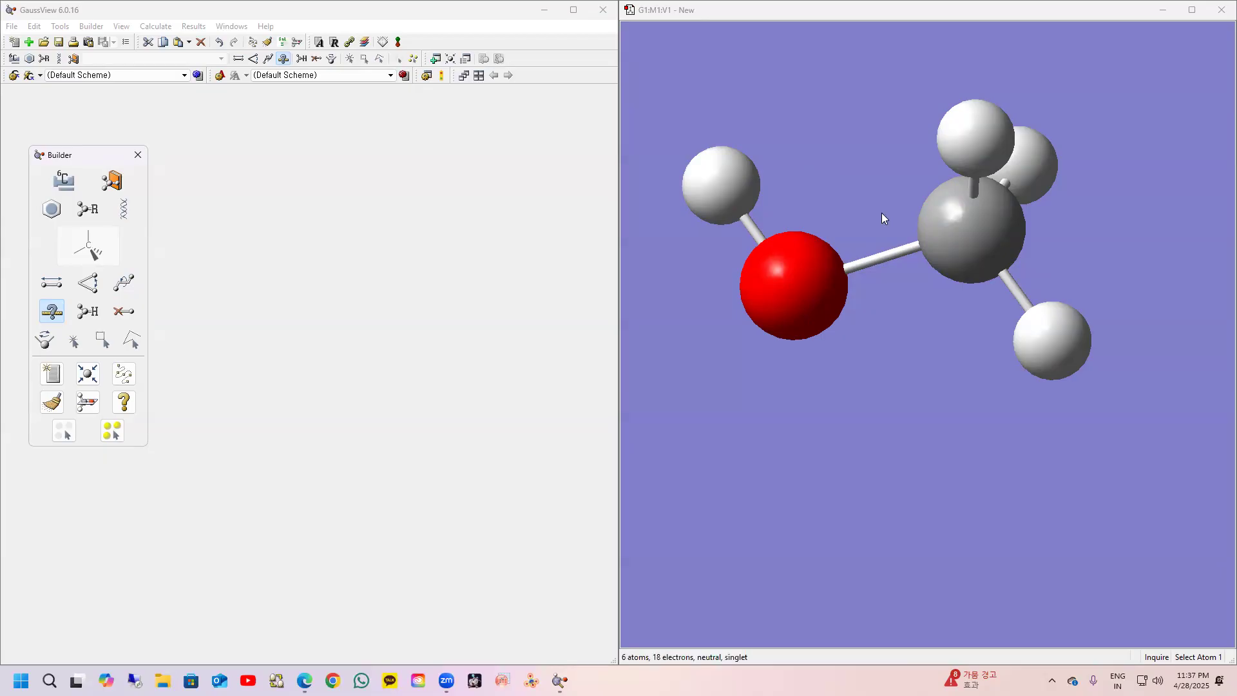
pyautogui.moveTo(844, 213); pyautogui.dragTo(793, 243)
# Step: Add extra hydrogen valences to methanol, two on the oxygen and one on the carbon
pyautogui.click(88, 311)
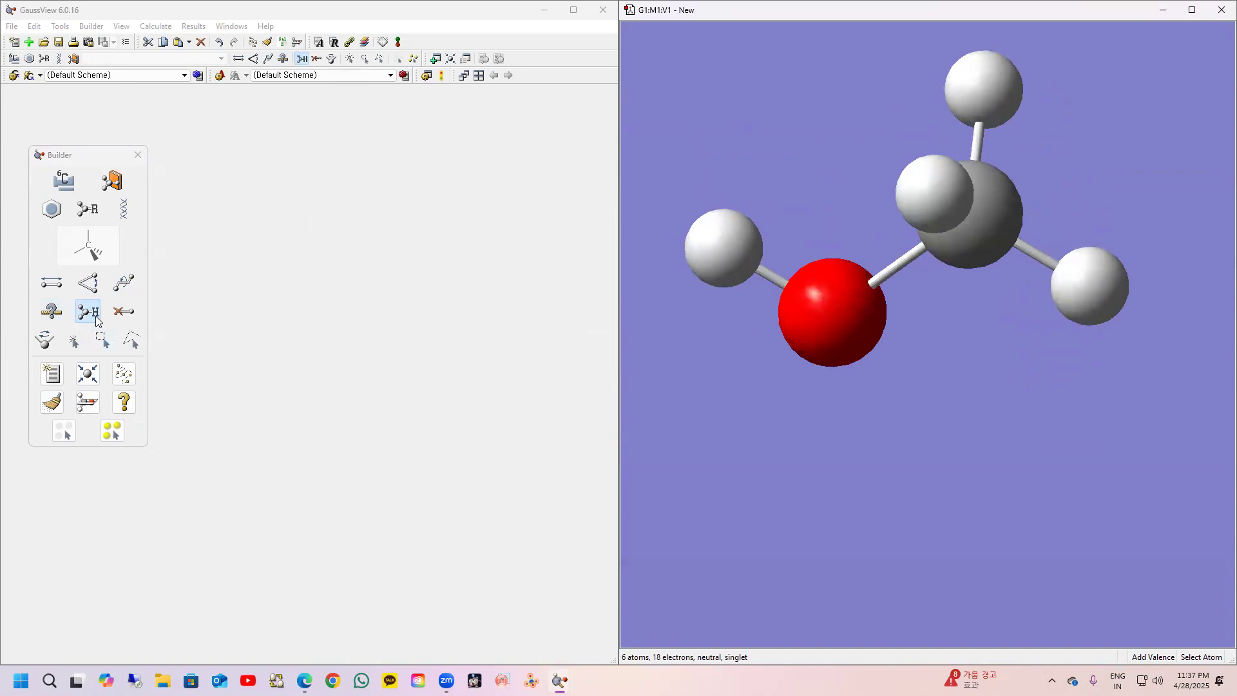
pyautogui.click(816, 330)
pyautogui.click(814, 333)
pyautogui.moveTo(839, 321); pyautogui.dragTo(938, 216)
pyautogui.moveTo(680, 325); pyautogui.dragTo(857, 409)
# Step: Delete the two extra hydrogens on the oxygen and the extra one on the carbon
pyautogui.click(124, 311)
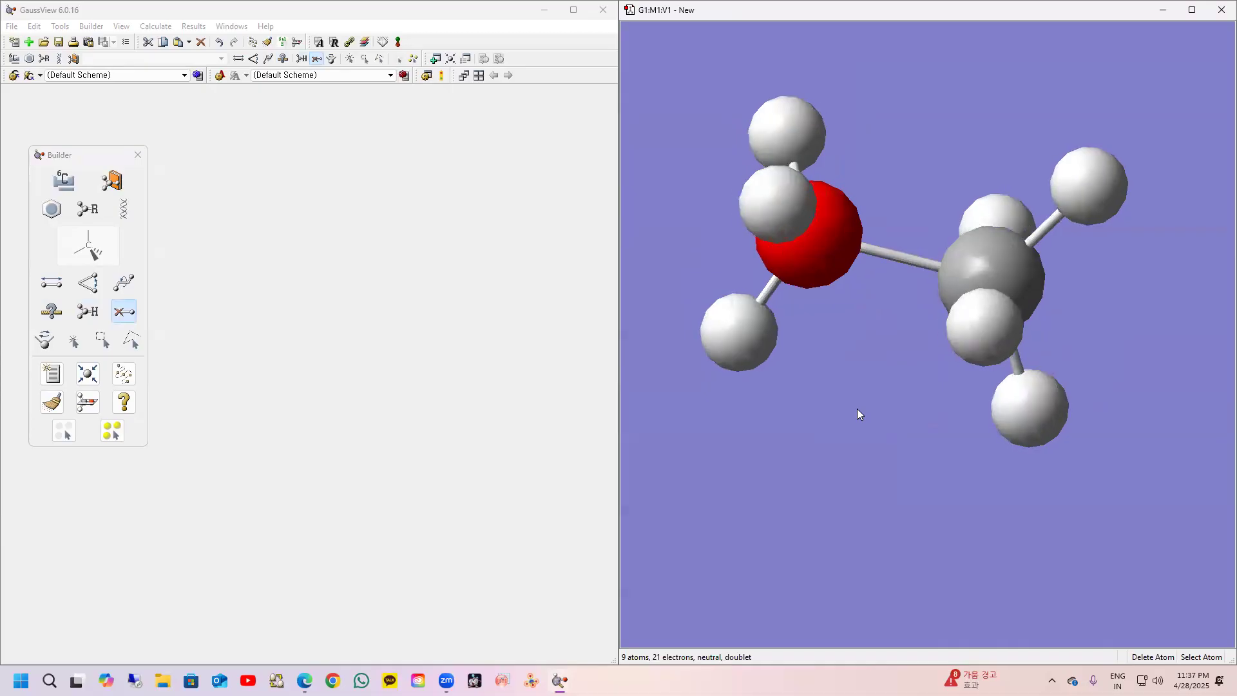
pyautogui.click(803, 130)
pyautogui.moveTo(950, 415); pyautogui.dragTo(1002, 204)
pyautogui.click(1022, 162)
pyautogui.moveTo(981, 313); pyautogui.dragTo(955, 349)
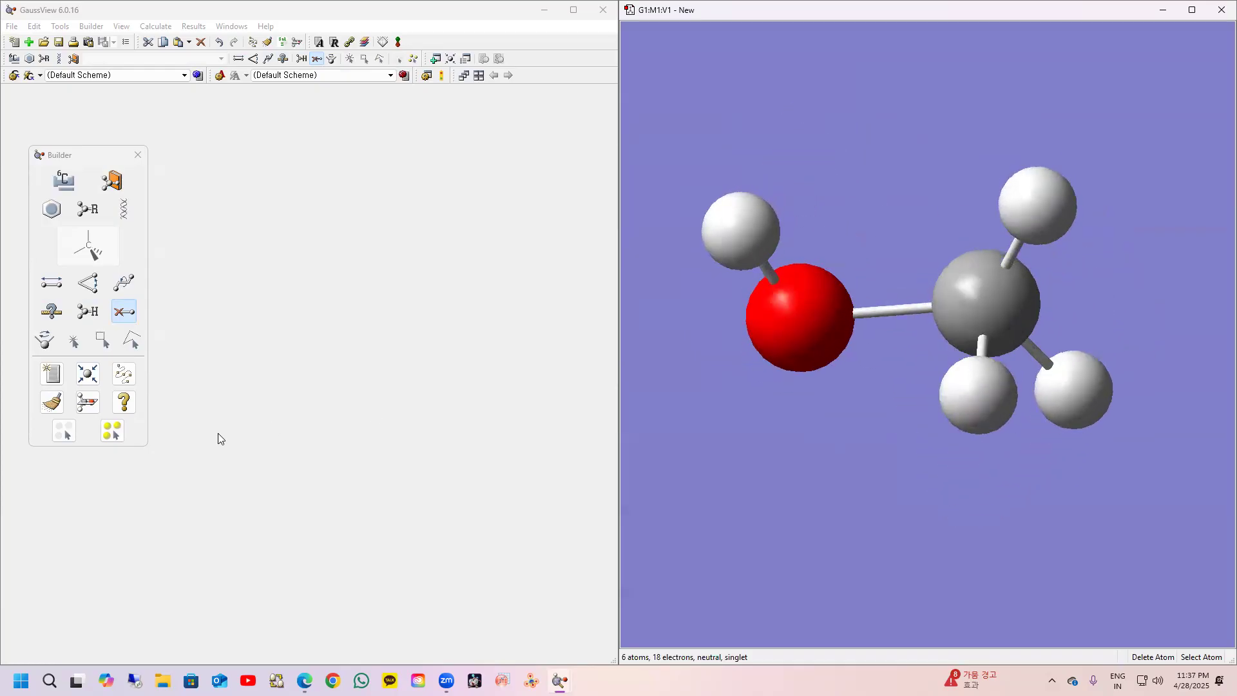
pyautogui.click(47, 340)
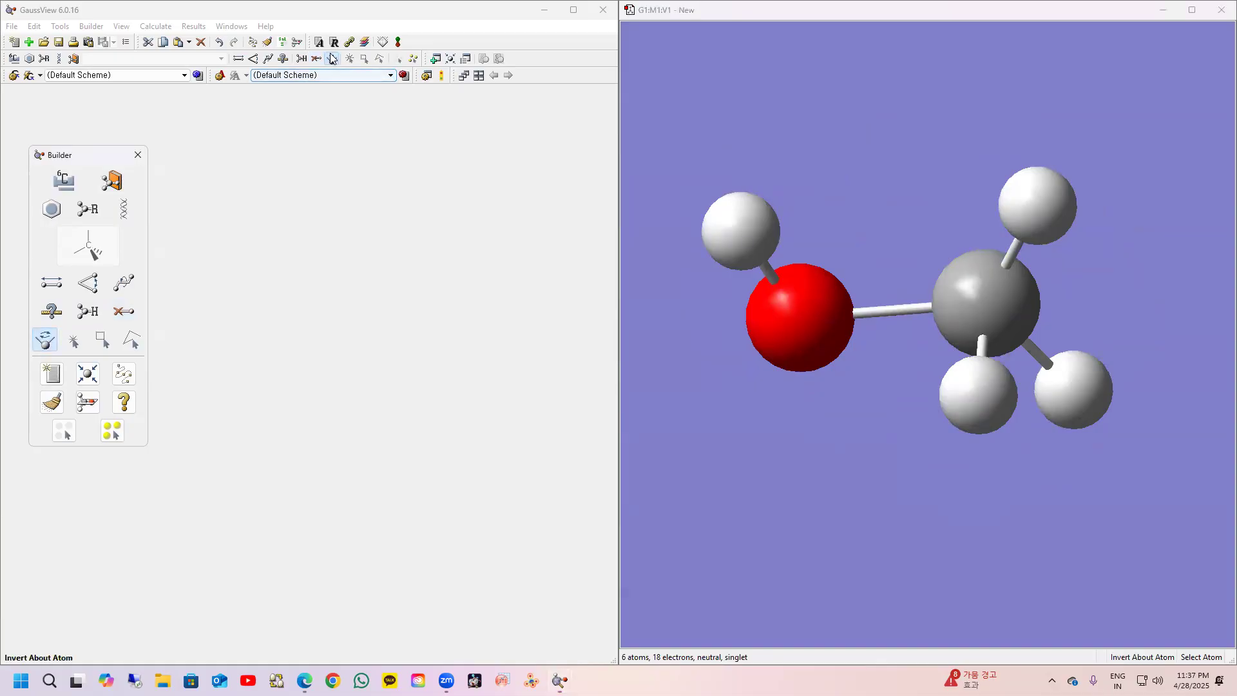
pyautogui.moveTo(886, 181); pyautogui.dragTo(819, 278)
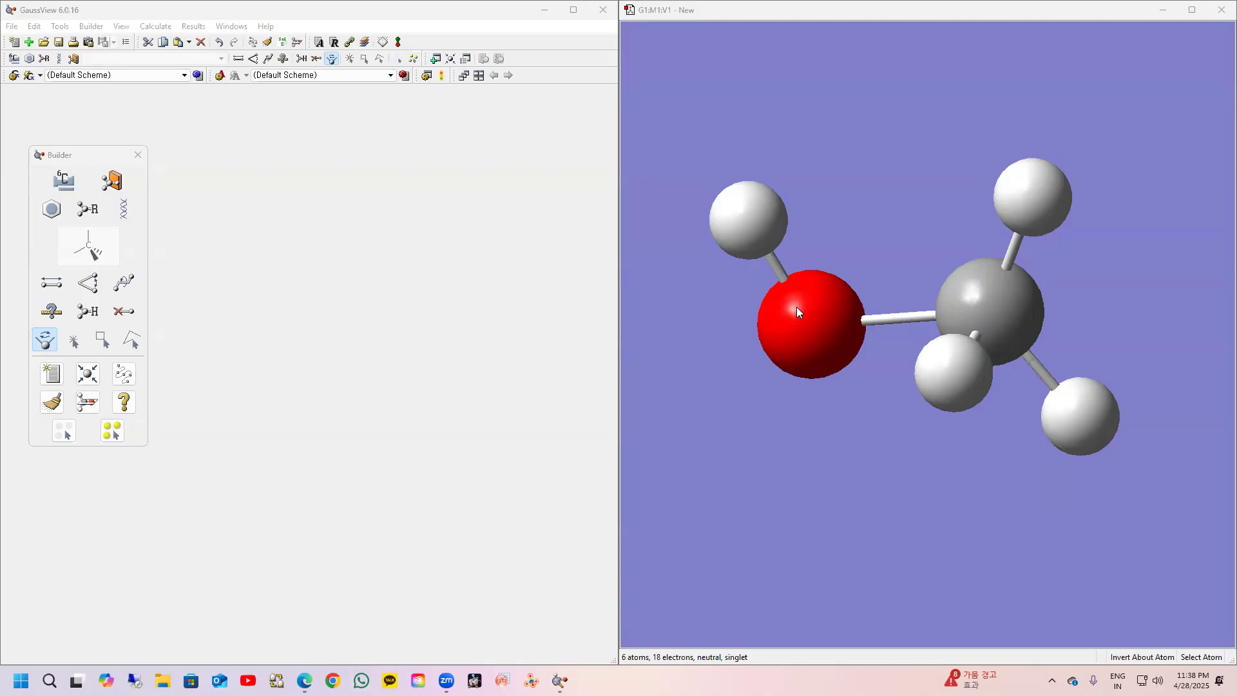
# Step: Select the hydroxyl hydrogen and the oxygen individually, and deselect both atoms
pyautogui.click(75, 343)
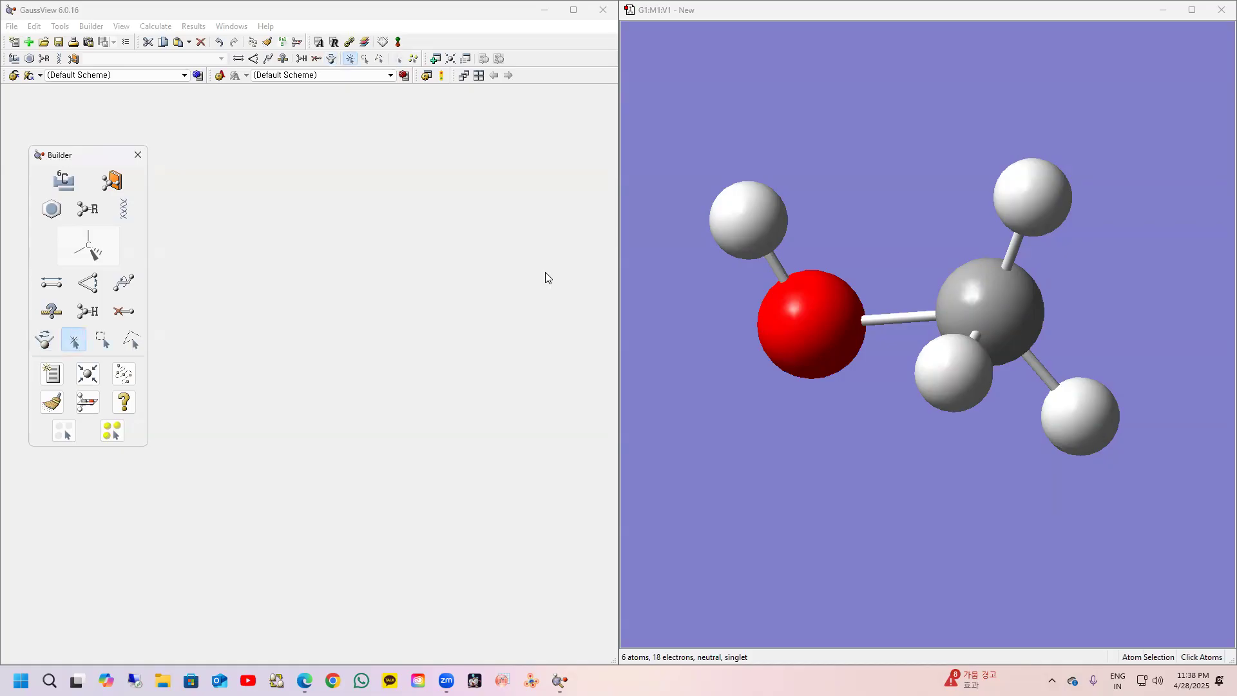
pyautogui.click(765, 228)
pyautogui.click(795, 315)
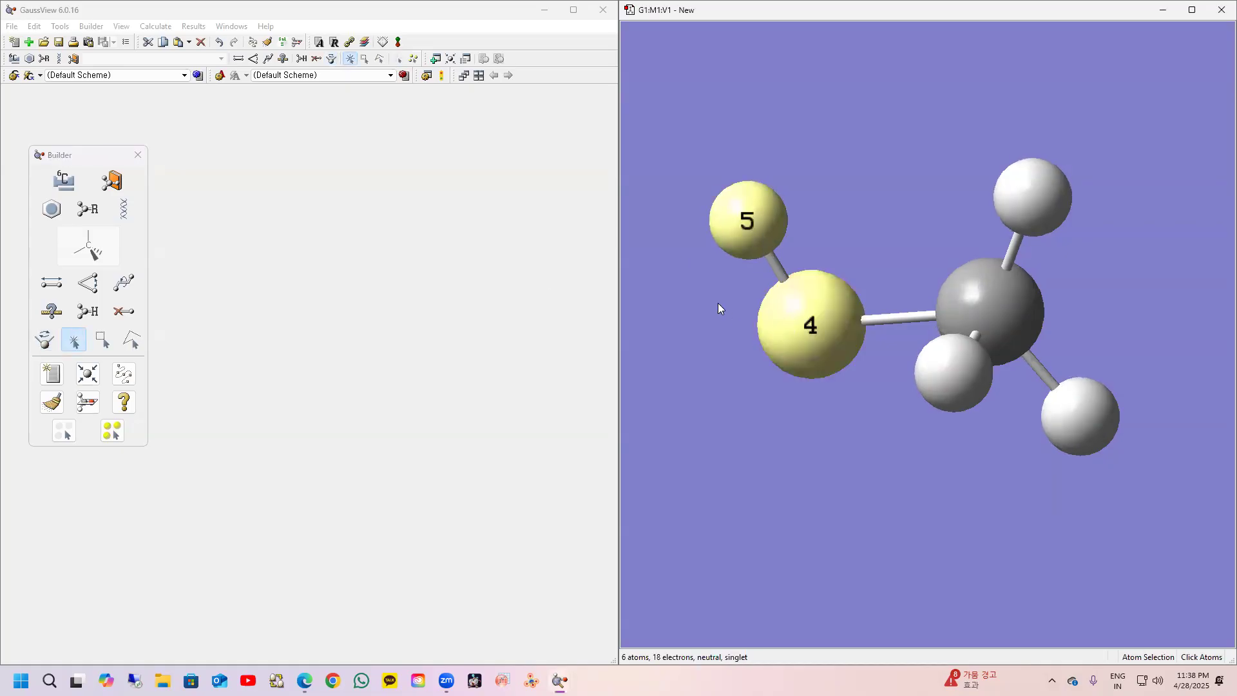
pyautogui.click(732, 226)
pyautogui.click(798, 360)
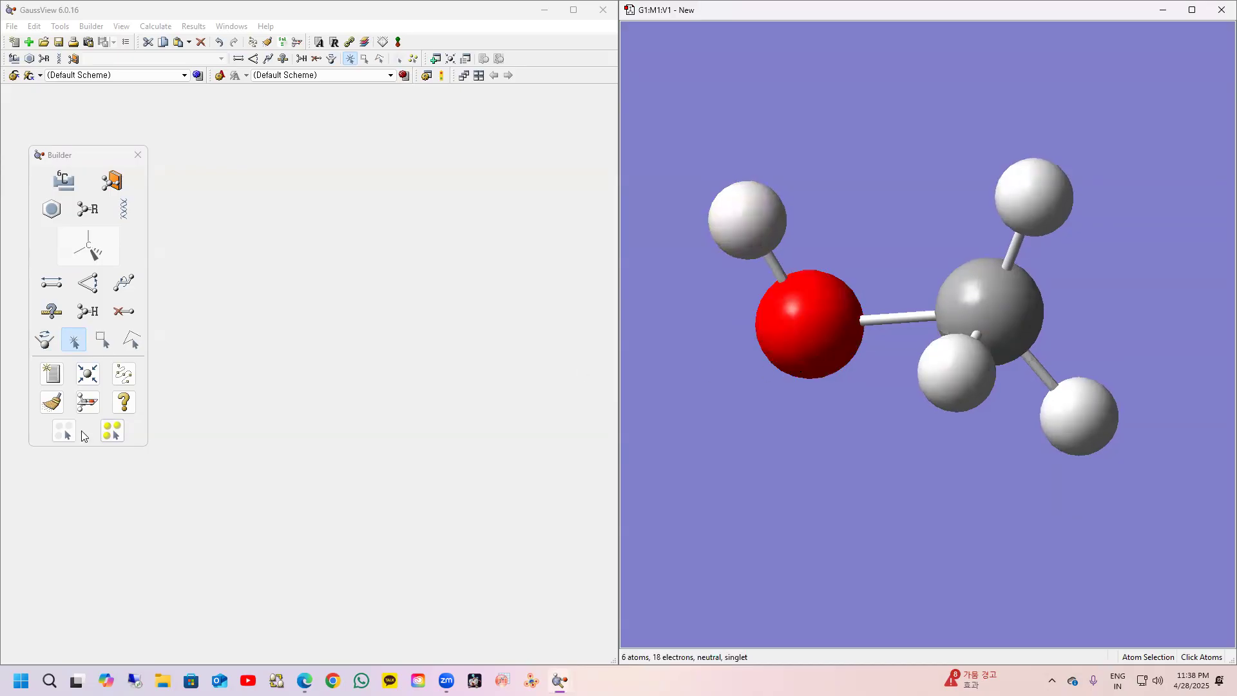
# Step: Select every methanol atom, first by marquee and then with Select All Atoms, clearing the selection each time
pyautogui.click(101, 340)
pyautogui.moveTo(674, 93); pyautogui.dragTo(1213, 537)
pyautogui.click(126, 342)
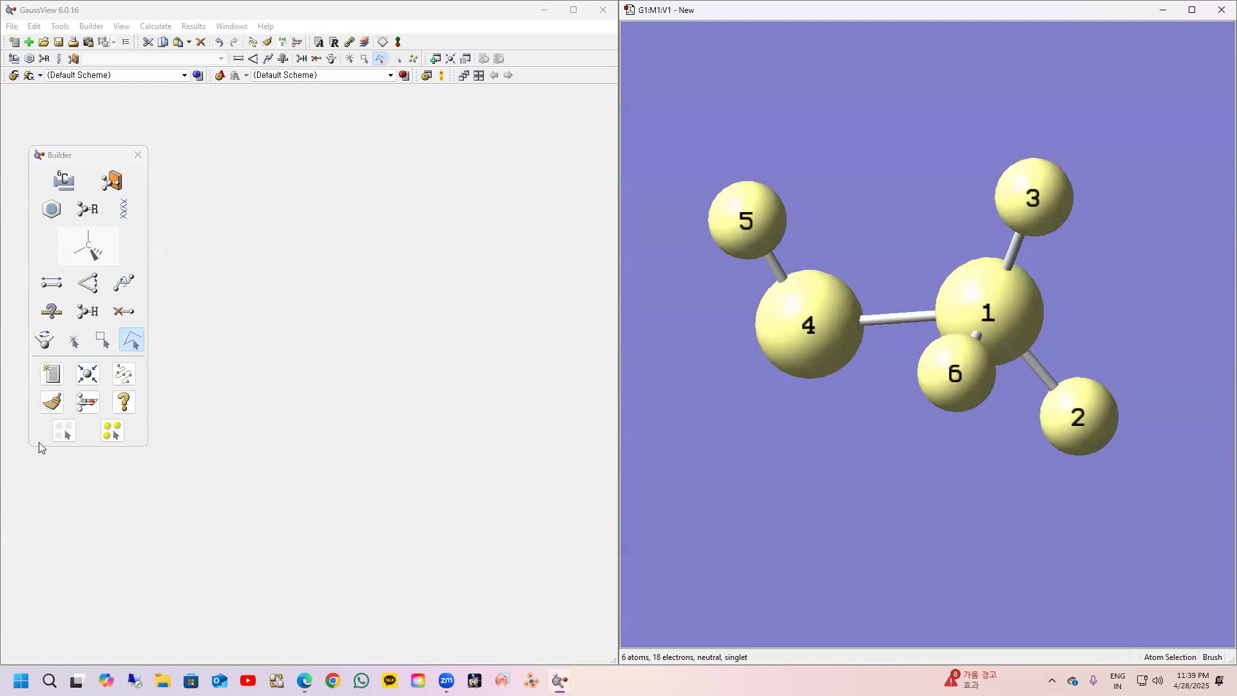
pyautogui.click(65, 432)
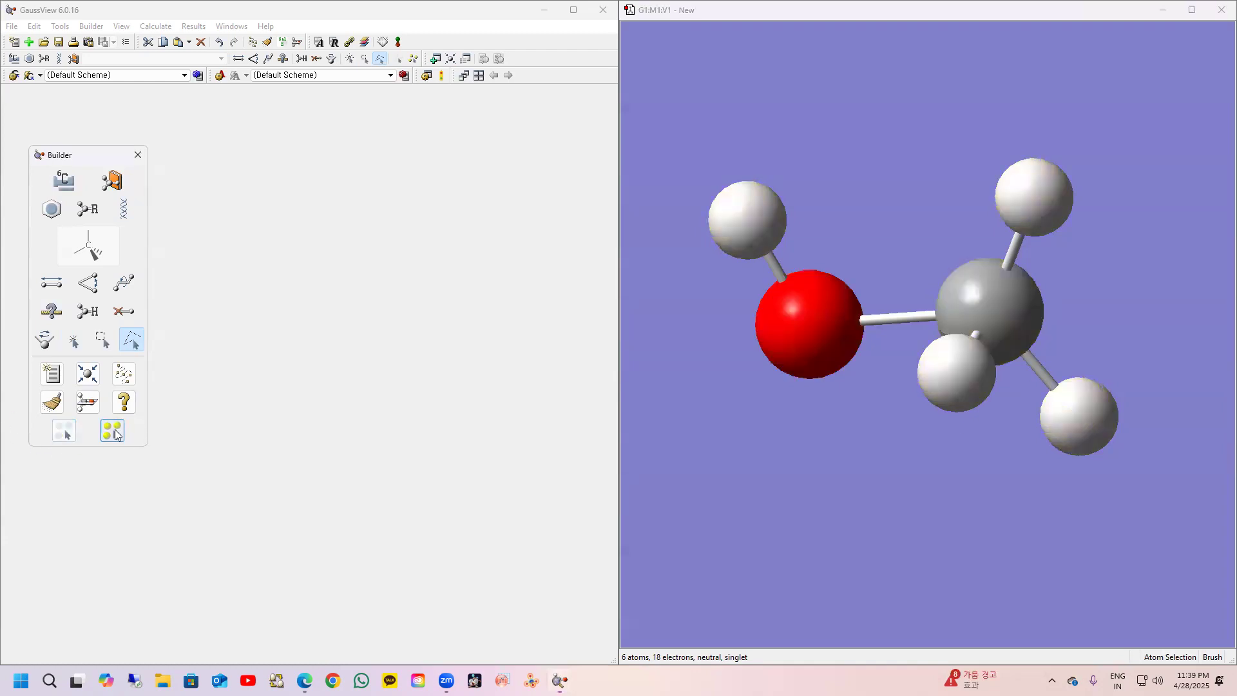
pyautogui.click(113, 431)
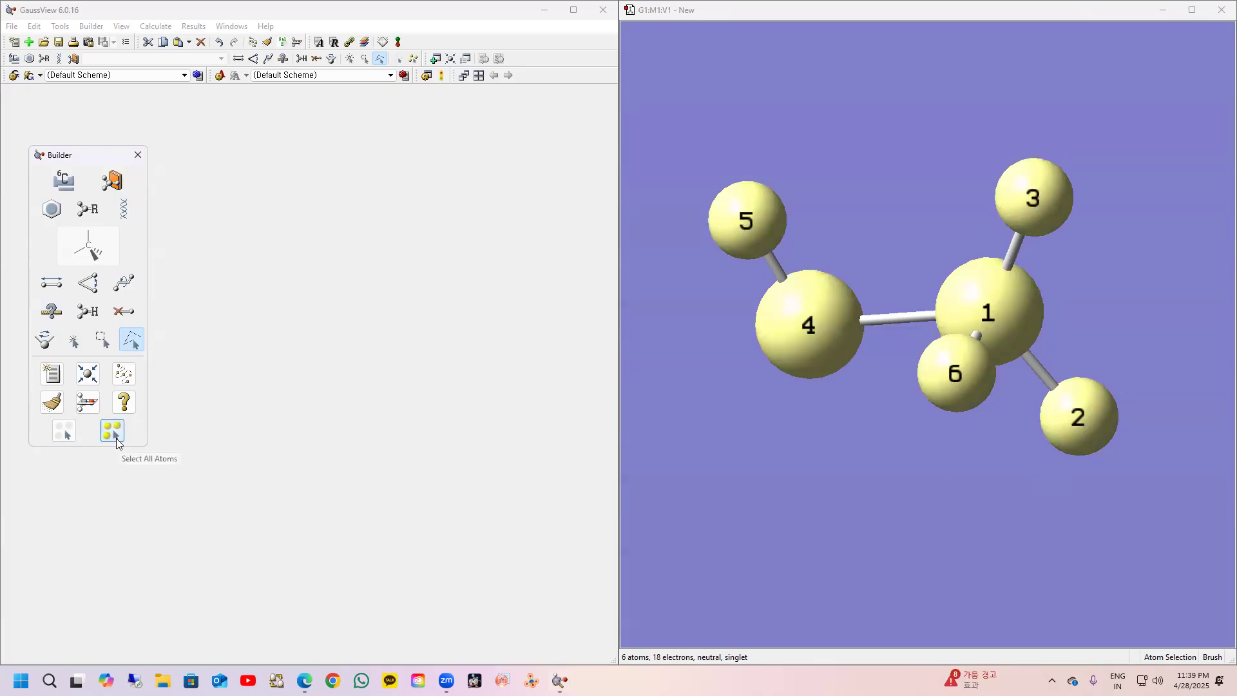
pyautogui.click(45, 340)
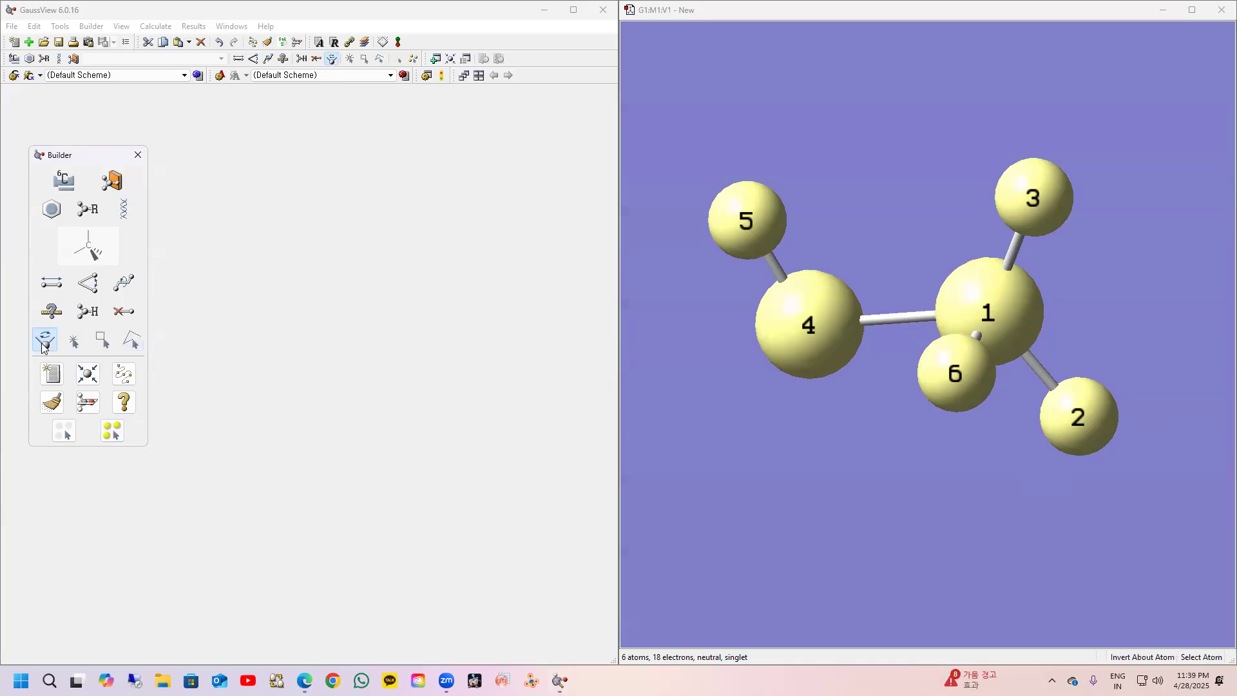
pyautogui.click(72, 440)
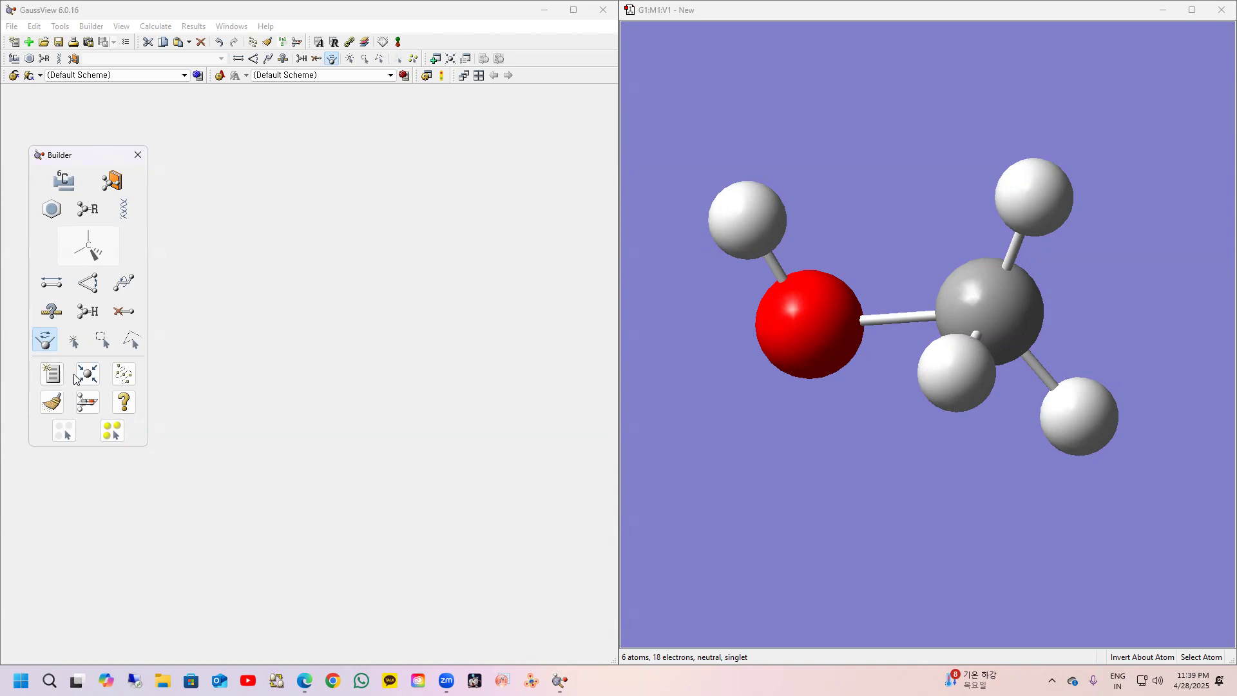
# Step: Symmetrize the methanol structure, once before and once after turning the molecule
pyautogui.click(86, 402)
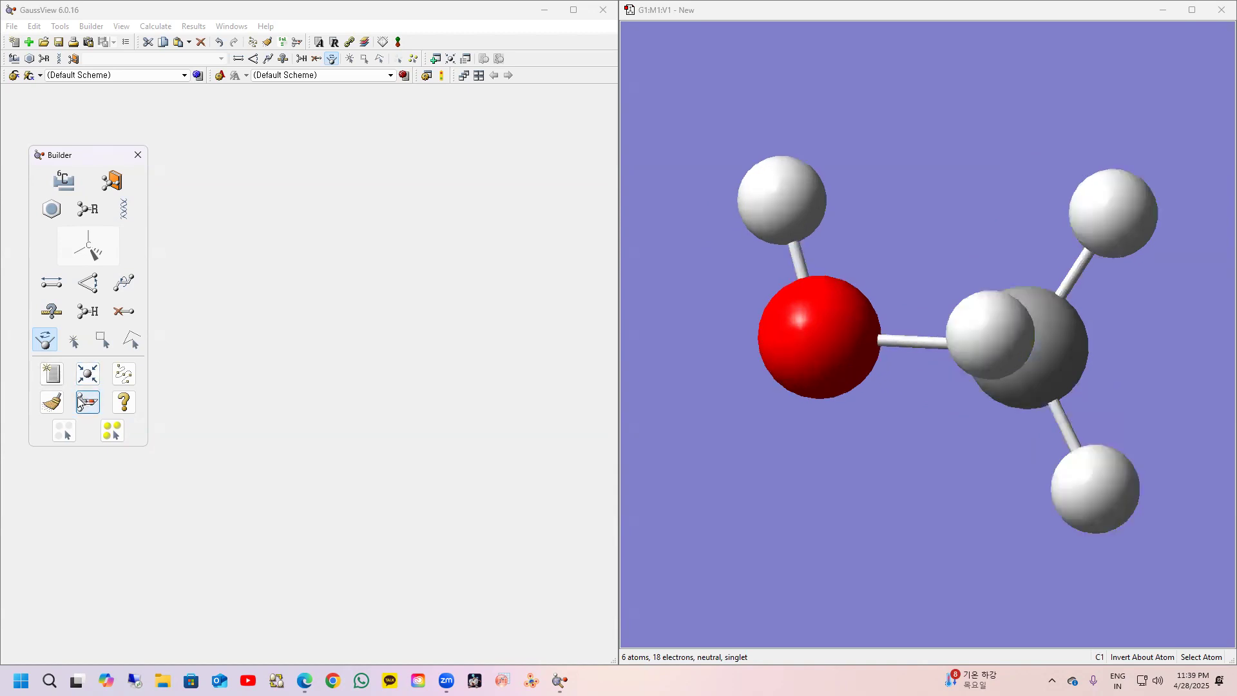
pyautogui.moveTo(837, 348)
pyautogui.mouseDown()
pyautogui.moveTo(953, 325)
pyautogui.moveTo(839, 335)
pyautogui.mouseUp()
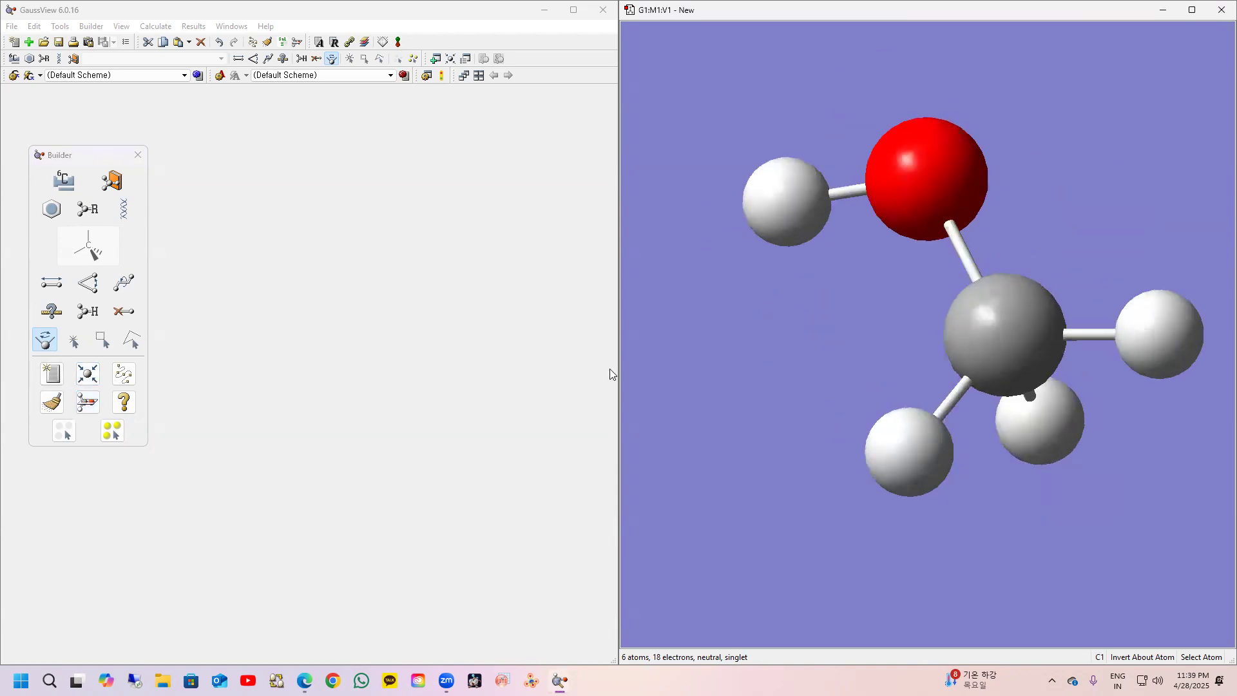
pyautogui.click(89, 408)
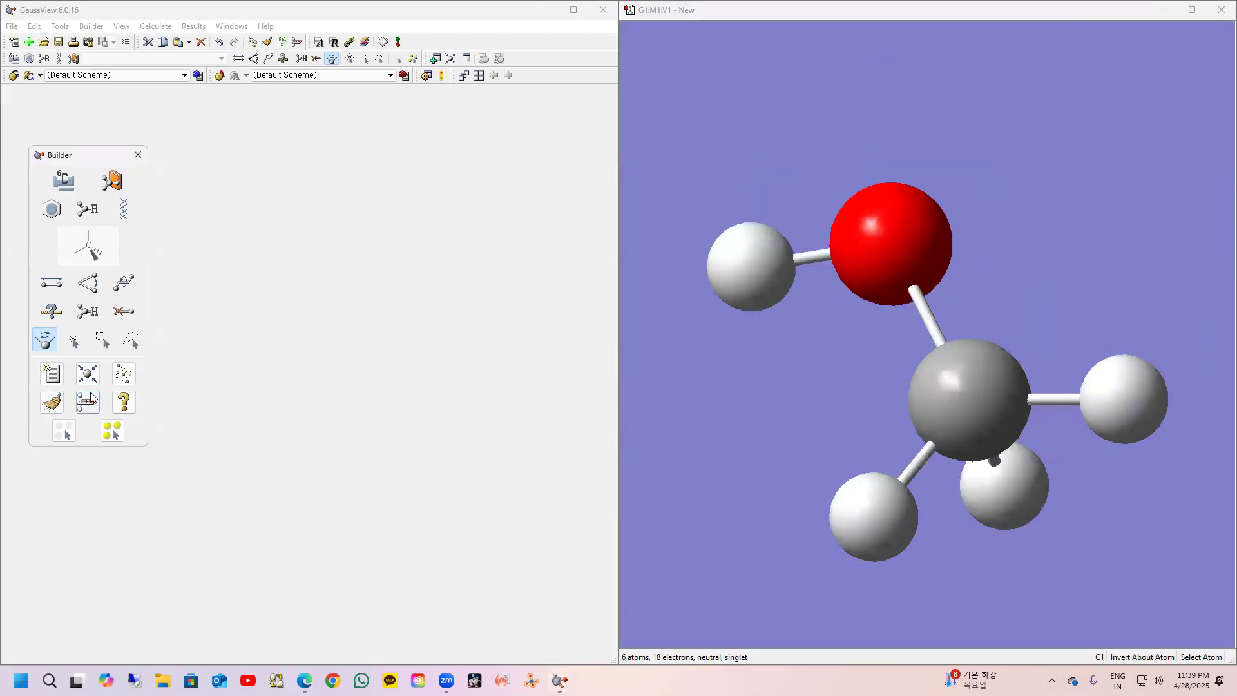
# Step: Open the help page on the Builder palette to review its tools, and close it
pyautogui.click(125, 406)
pyautogui.click(122, 404)
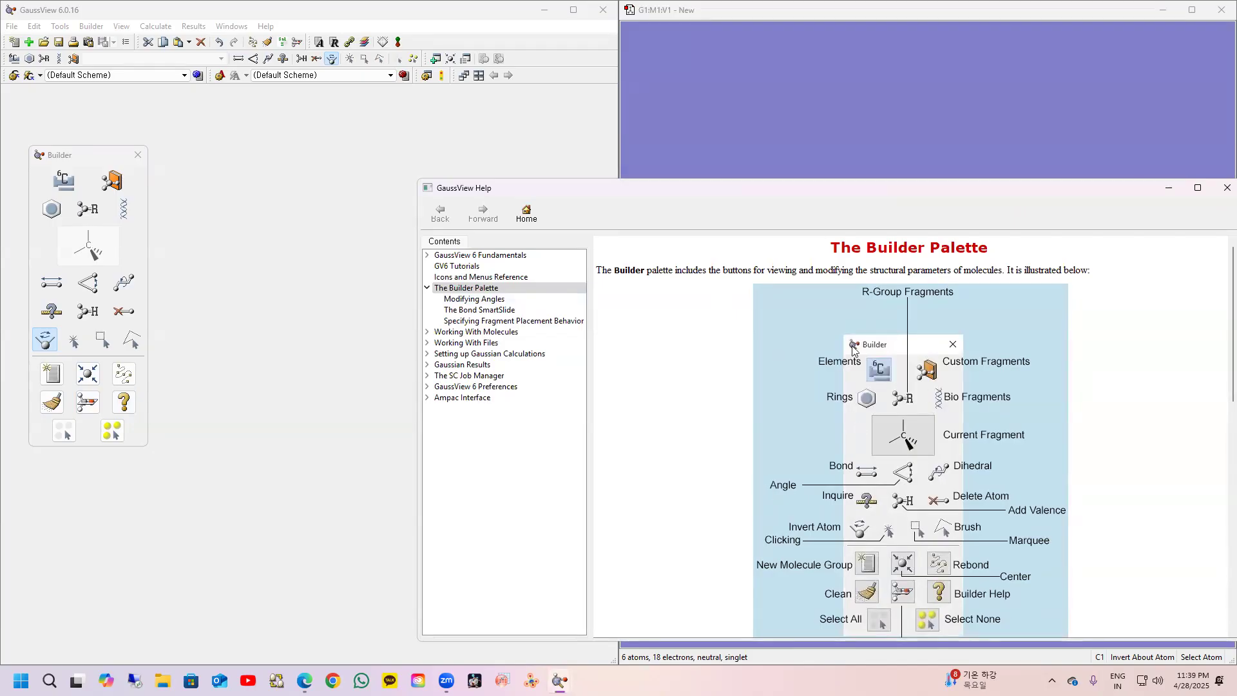
pyautogui.click(1227, 188)
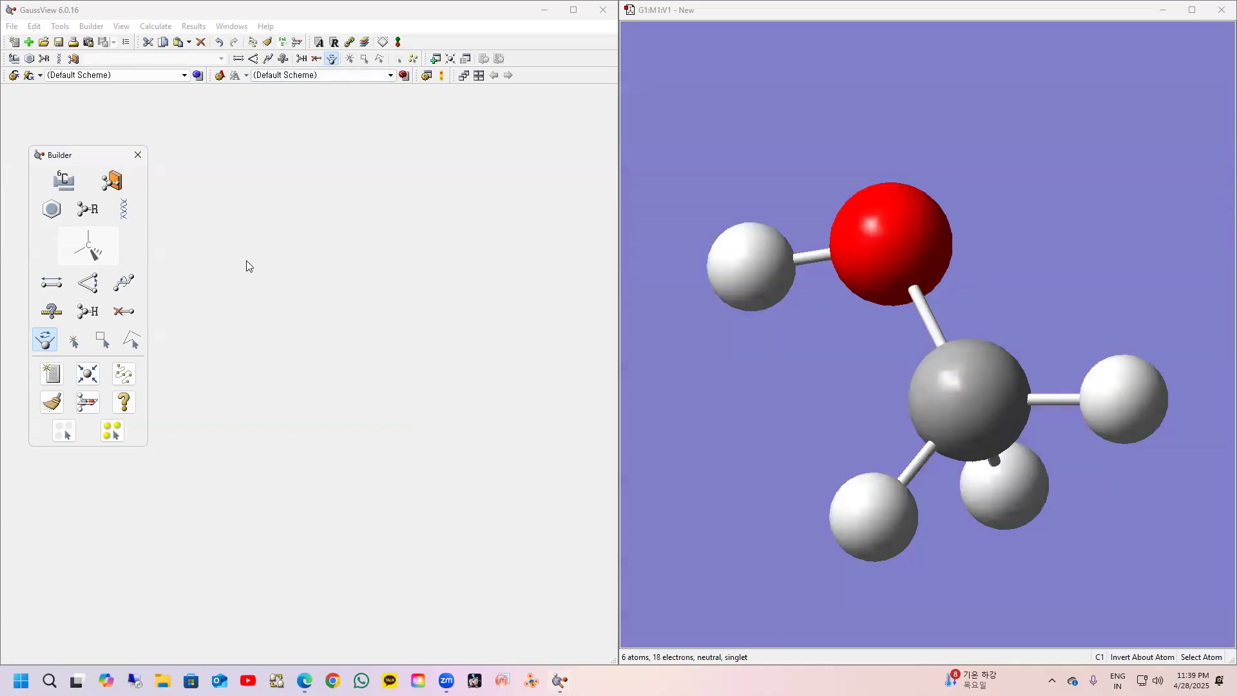
pyautogui.scroll(2, 1025, 316)
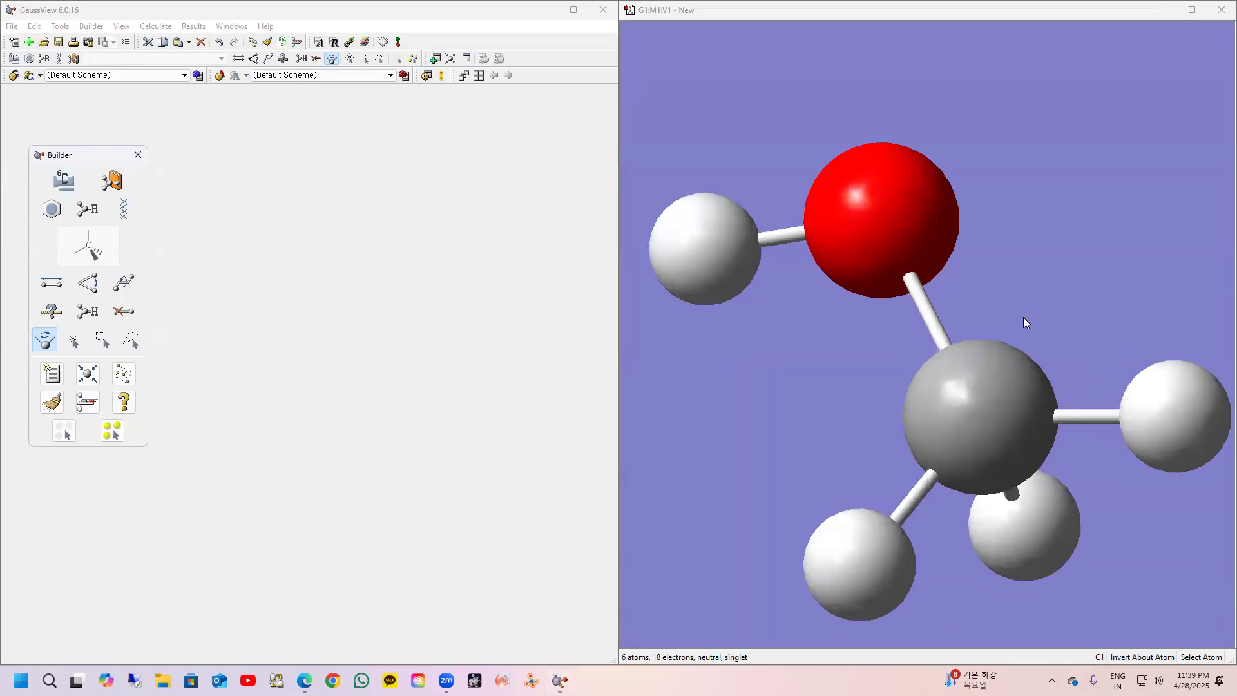
pyautogui.scroll(-4, 1004, 314)
pyautogui.moveTo(1020, 213); pyautogui.dragTo(894, 273)
pyautogui.moveTo(895, 268); pyautogui.dragTo(961, 263, button='middle')
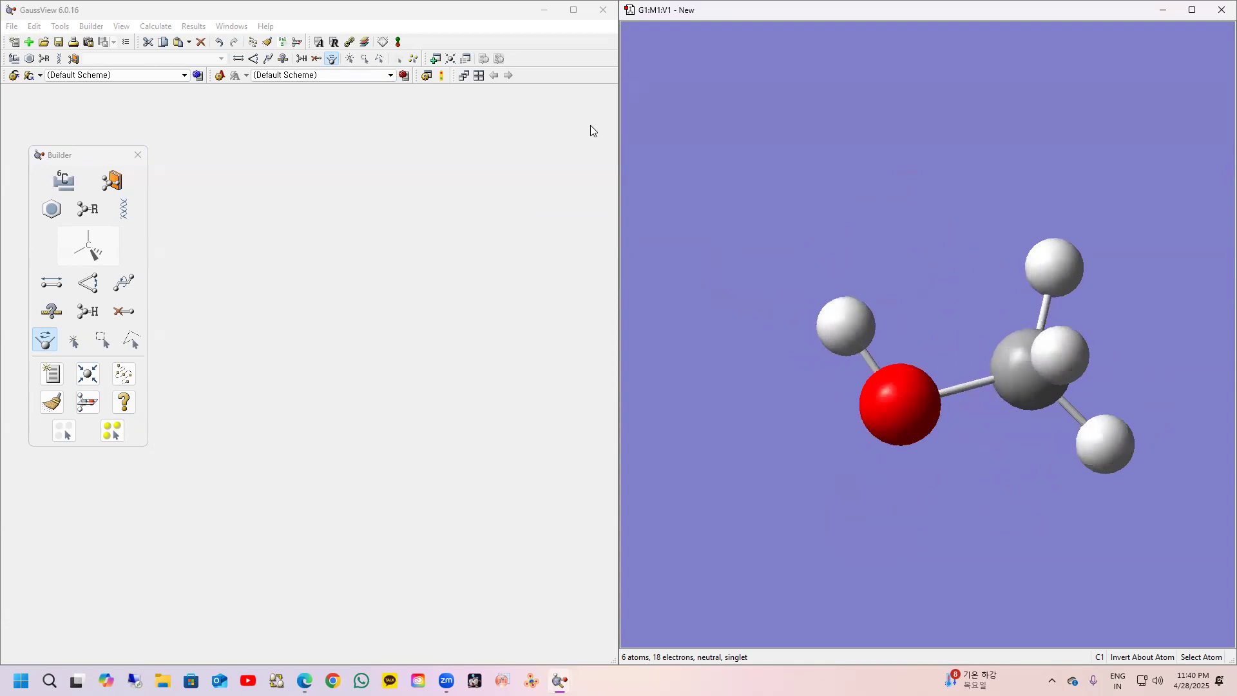
# Step: Replace methanol's hydroxyl hydrogen with a benzene ring fragment
pyautogui.click(52, 210)
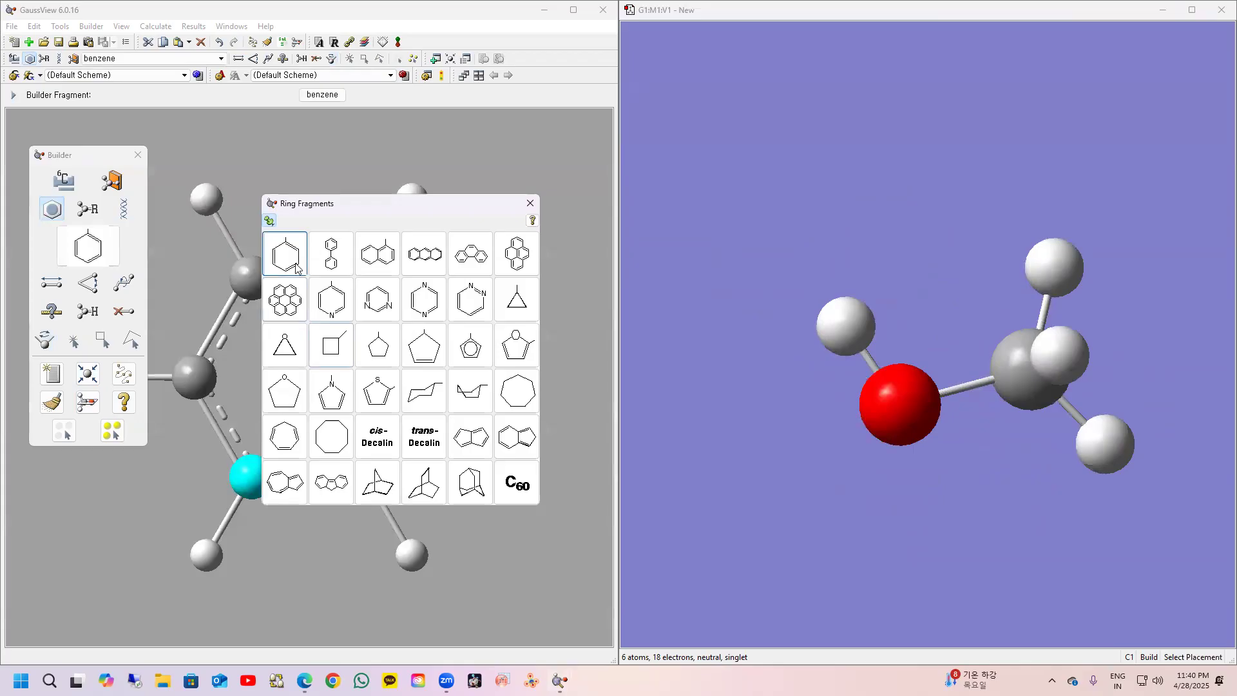
pyautogui.click(853, 322)
pyautogui.moveTo(852, 322); pyautogui.dragTo(797, 287)
pyautogui.moveTo(751, 256); pyautogui.dragTo(705, 273)
pyautogui.moveTo(1074, 251); pyautogui.dragTo(1034, 317)
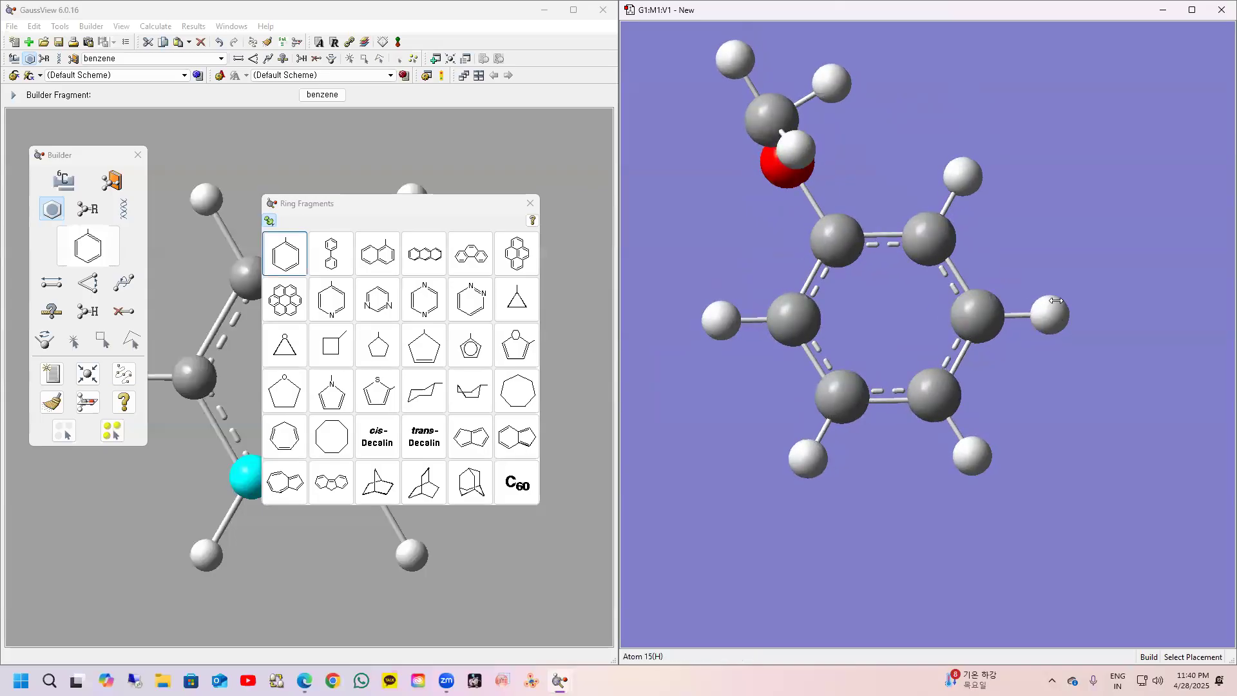
pyautogui.moveTo(1048, 361); pyautogui.dragTo(980, 458)
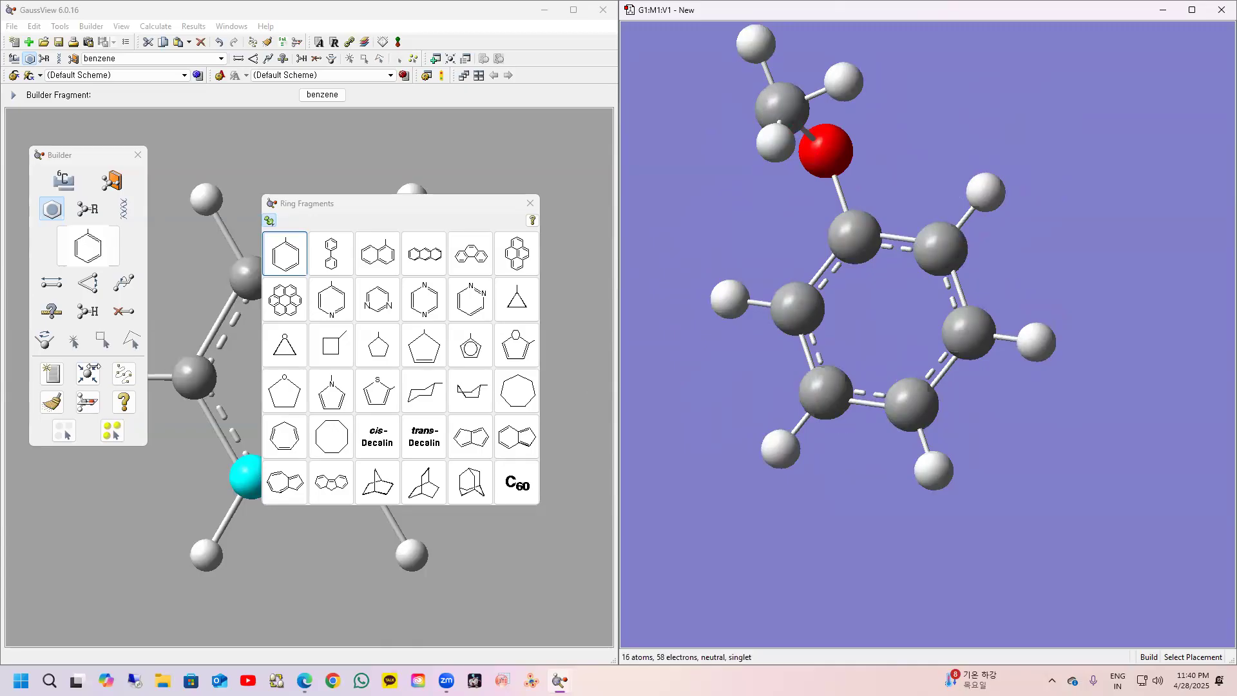
# Step: Replace the ring hydrogen para to the methoxy group with a Nitrogen Tetravalent (S-S-S-LP) fragment
pyautogui.click(64, 180)
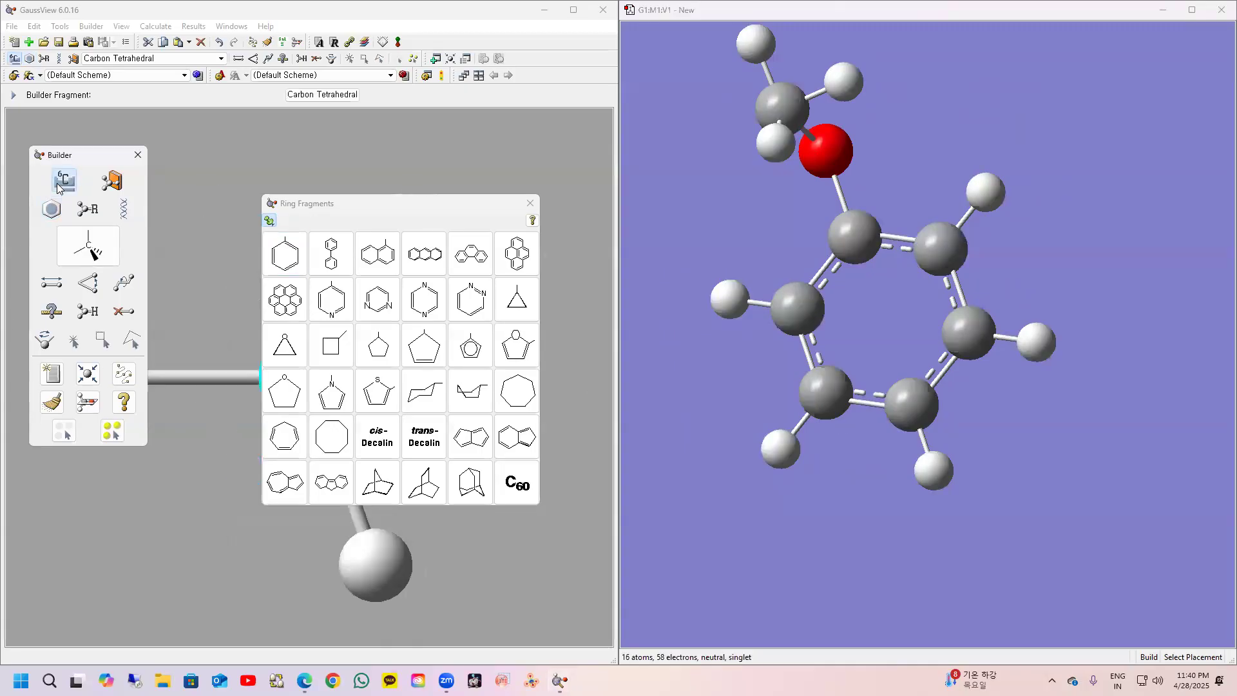
pyautogui.click(60, 187)
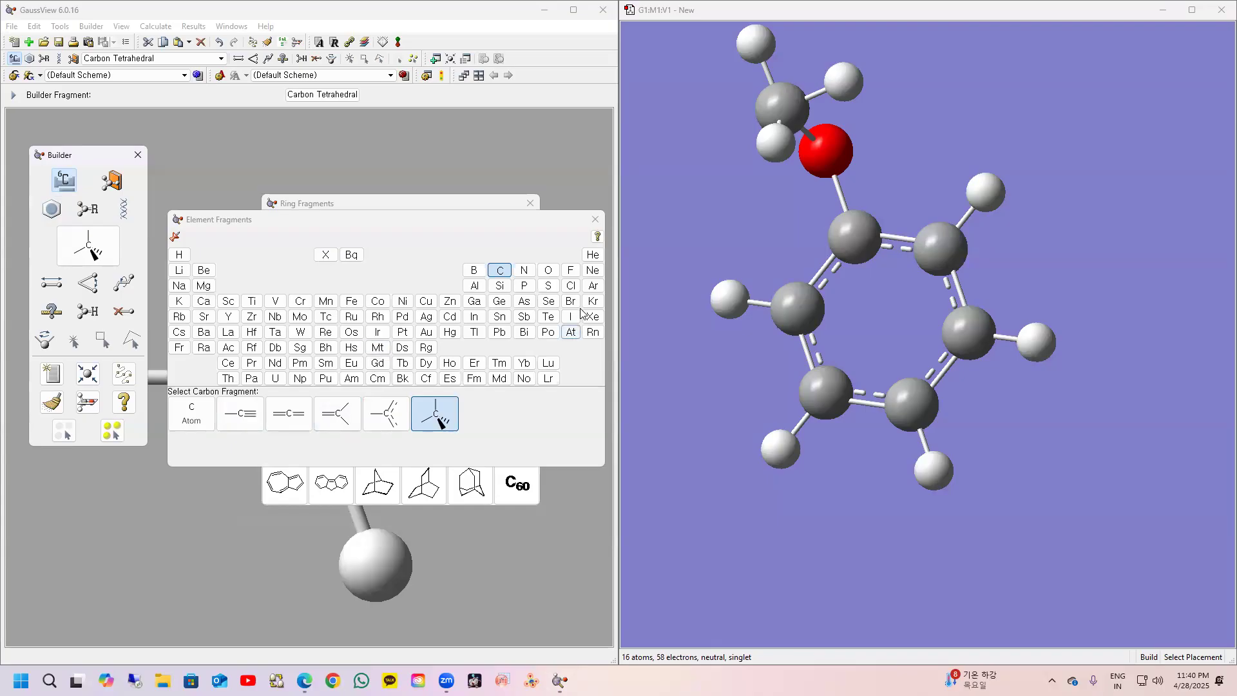
pyautogui.click(524, 270)
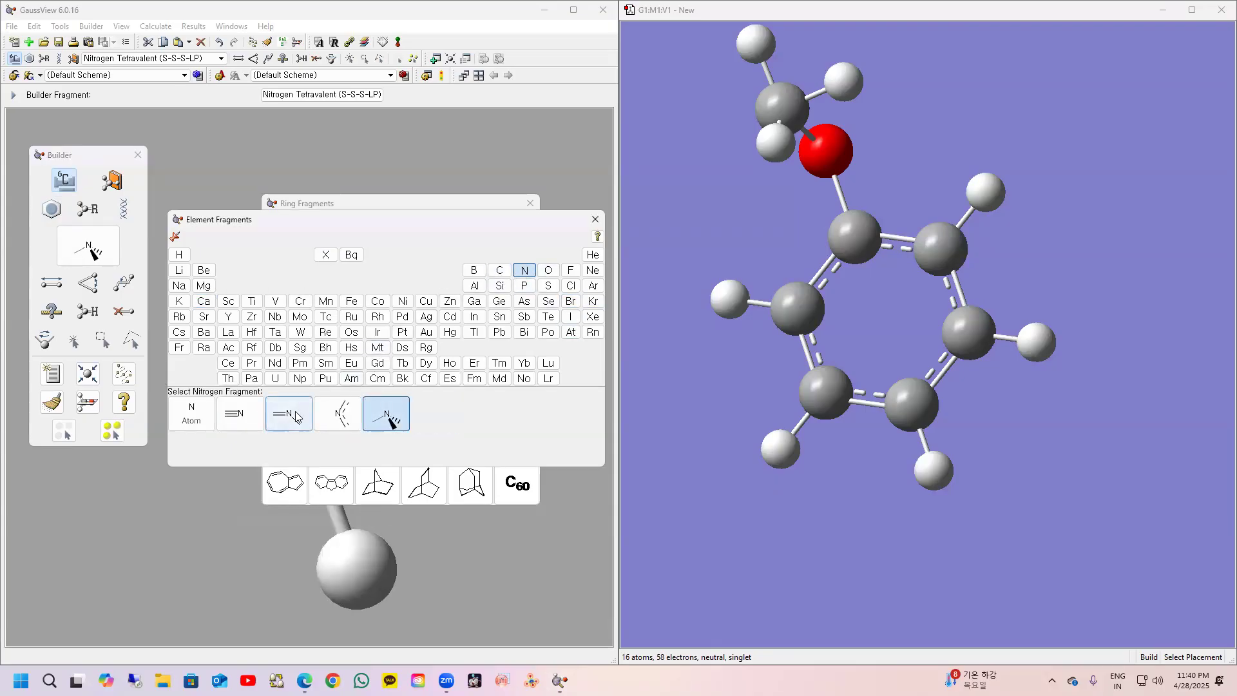
pyautogui.click(393, 419)
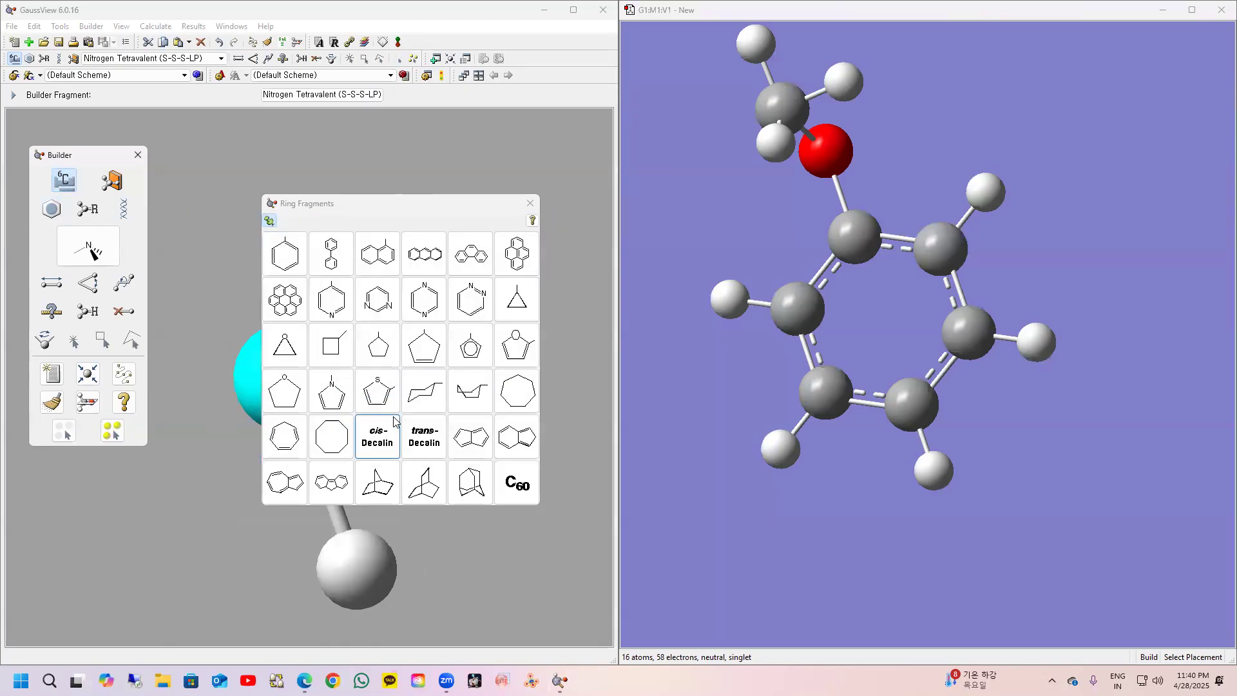
pyautogui.click(936, 477)
pyautogui.moveTo(993, 482); pyautogui.dragTo(928, 394)
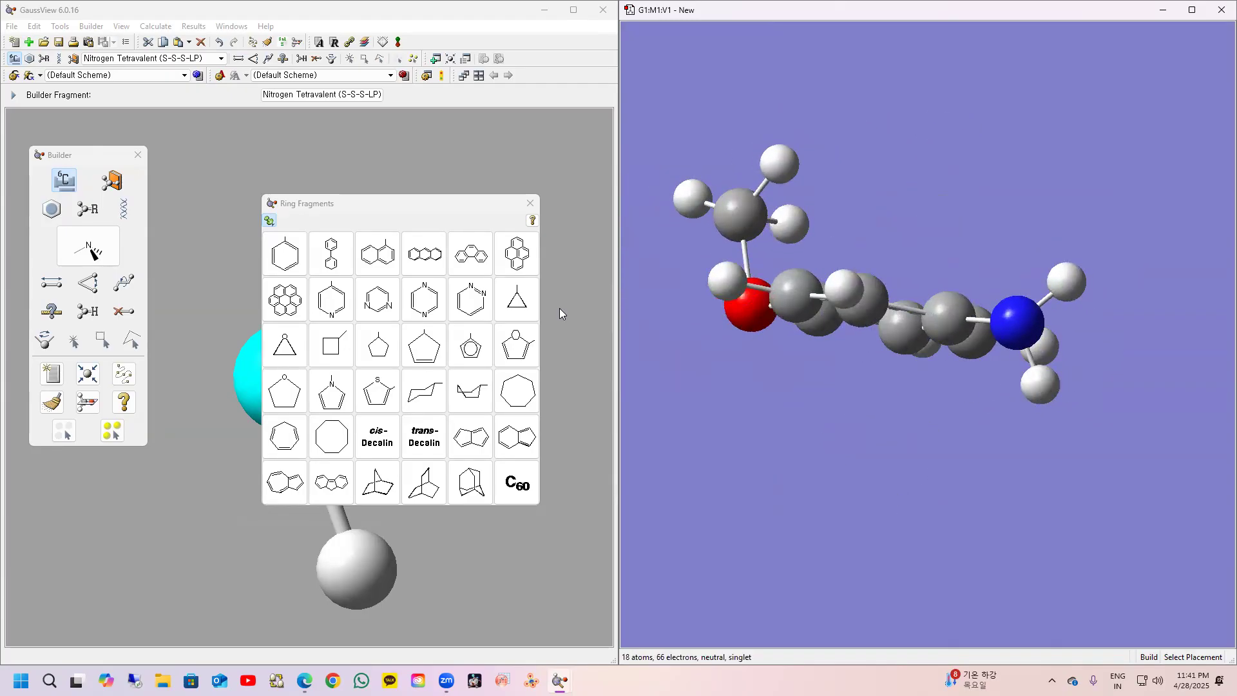
# Step: Replace one of the amino group's hydrogens with a pyridine ring fragment
pyautogui.click(329, 305)
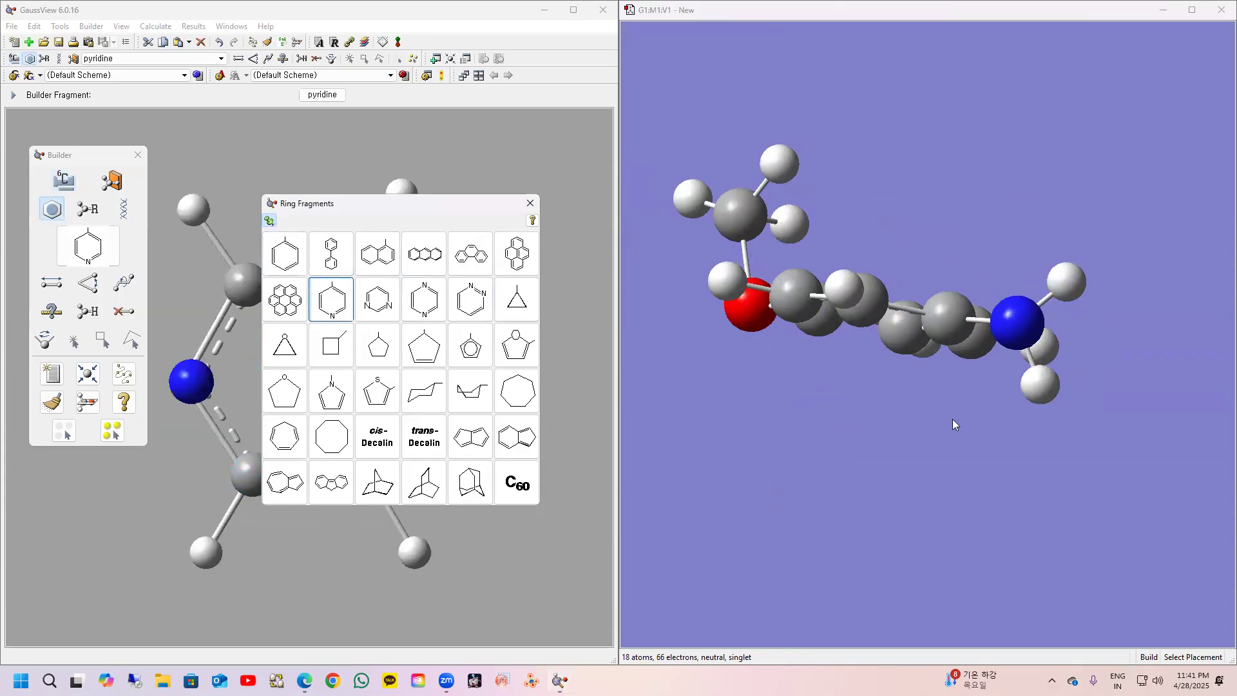
pyautogui.click(1039, 391)
pyautogui.moveTo(1038, 393); pyautogui.dragTo(870, 384)
pyautogui.scroll(3, 920, 368)
pyautogui.scroll(-9, 919, 368)
pyautogui.moveTo(939, 345); pyautogui.dragTo(1019, 227)
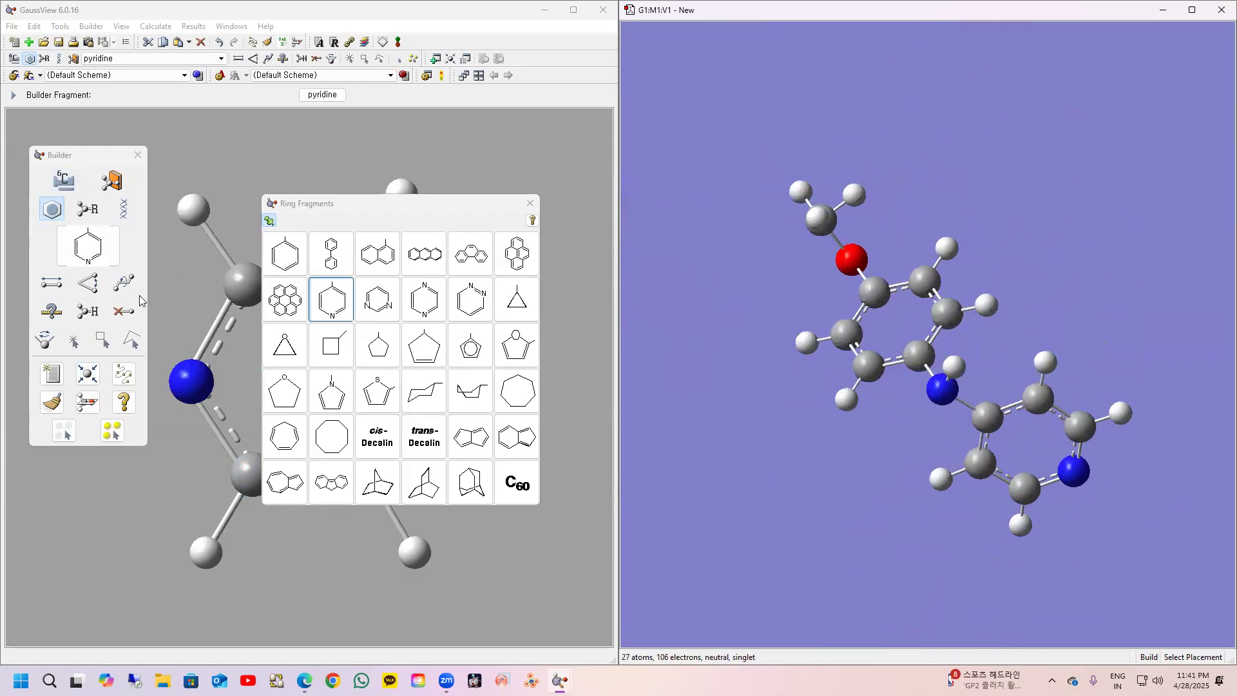
# Step: Replace the pyridine ring hydrogen next to the ring nitrogen with a carboxyl R-group fragment
pyautogui.click(88, 374)
pyautogui.moveTo(875, 264); pyautogui.dragTo(798, 254)
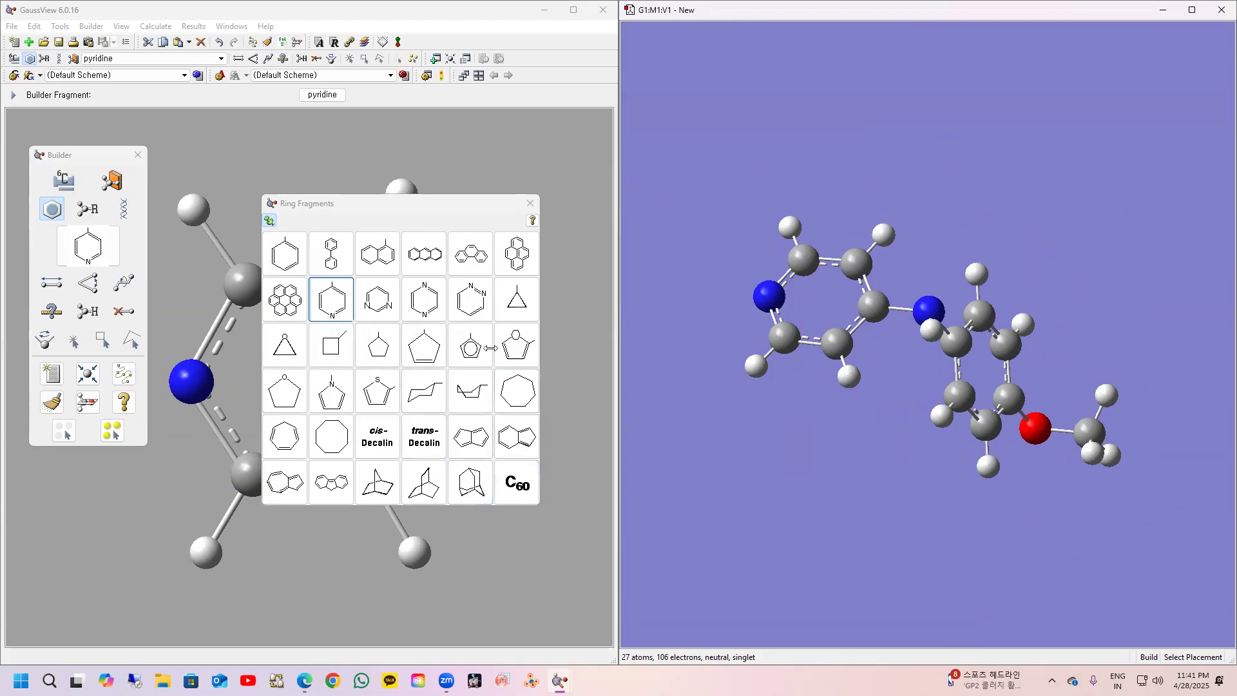
pyautogui.click(530, 203)
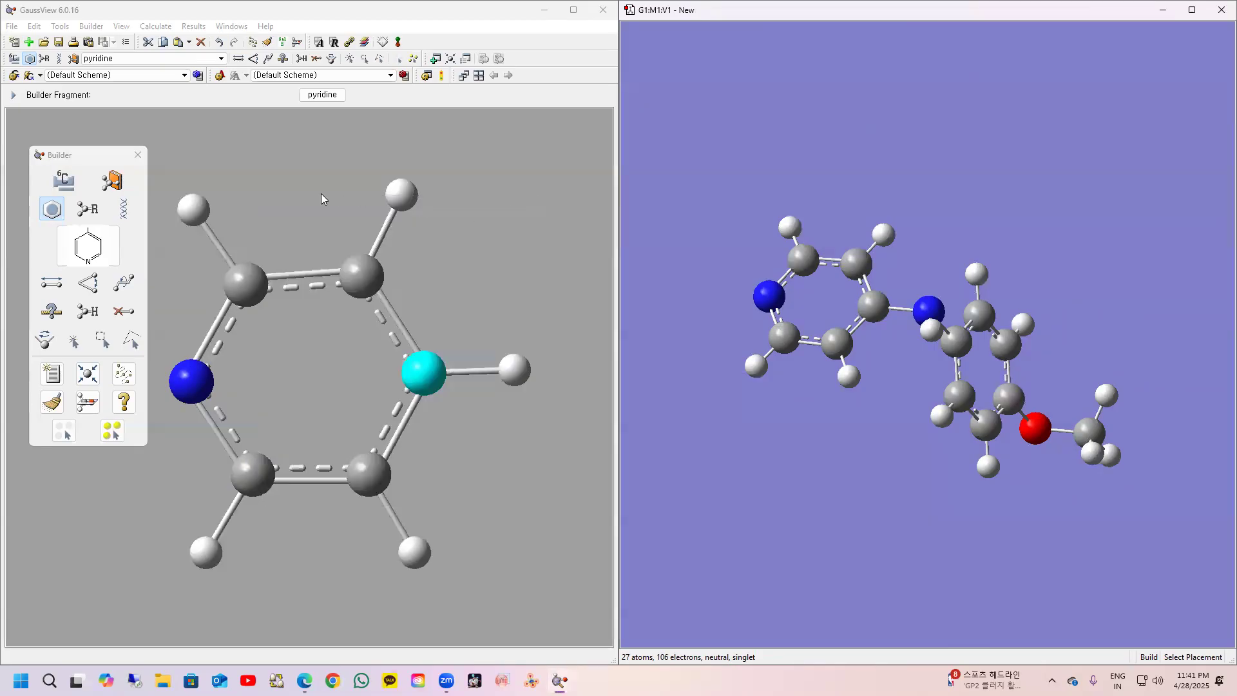
pyautogui.click(89, 210)
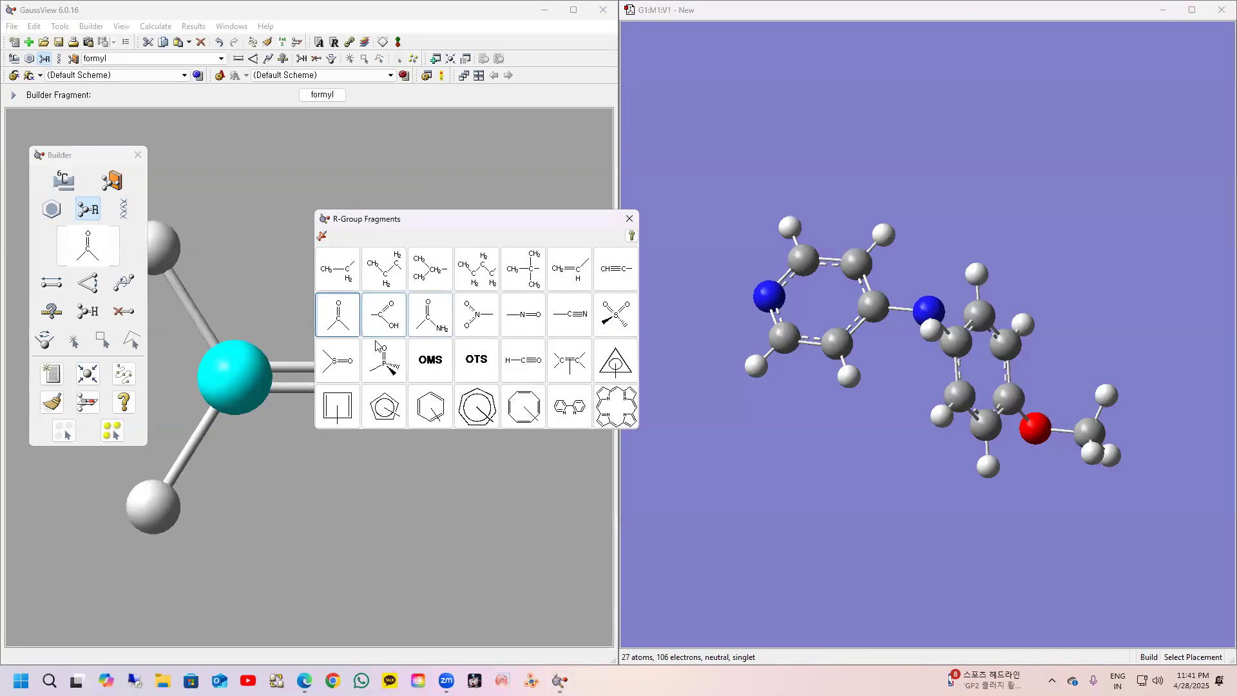
pyautogui.click(383, 314)
pyautogui.click(792, 224)
pyautogui.moveTo(845, 221); pyautogui.dragTo(937, 294)
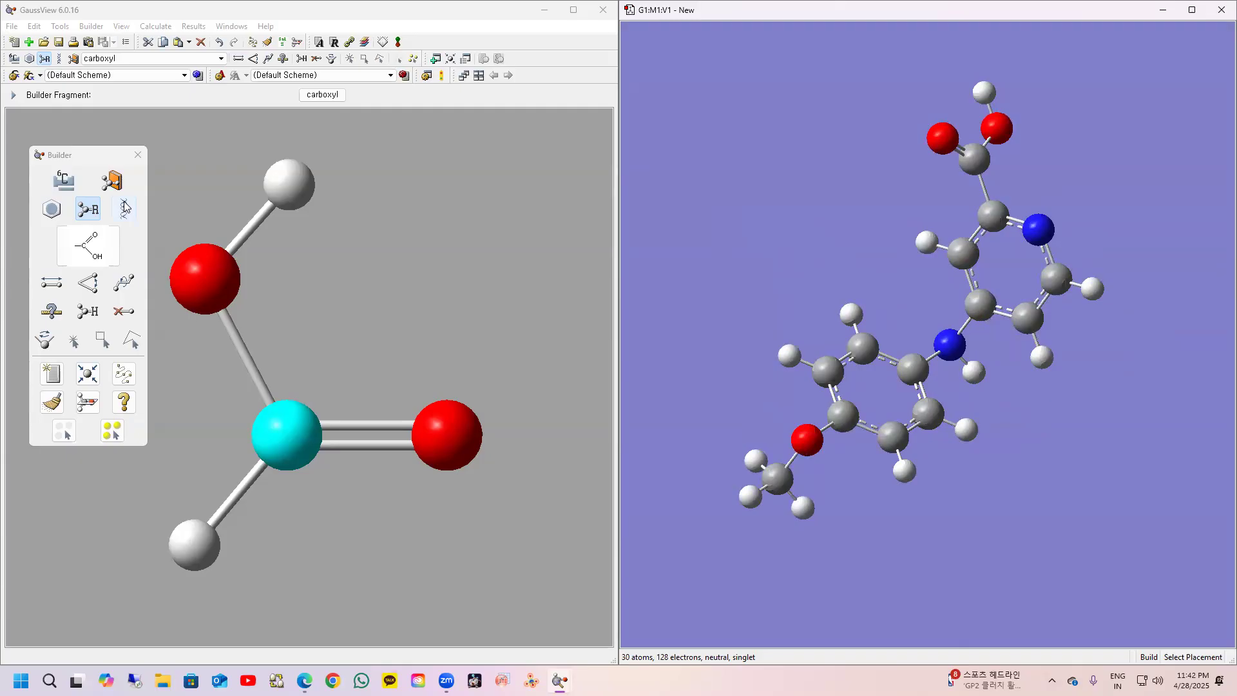
pyautogui.moveTo(911, 284); pyautogui.dragTo(905, 255)
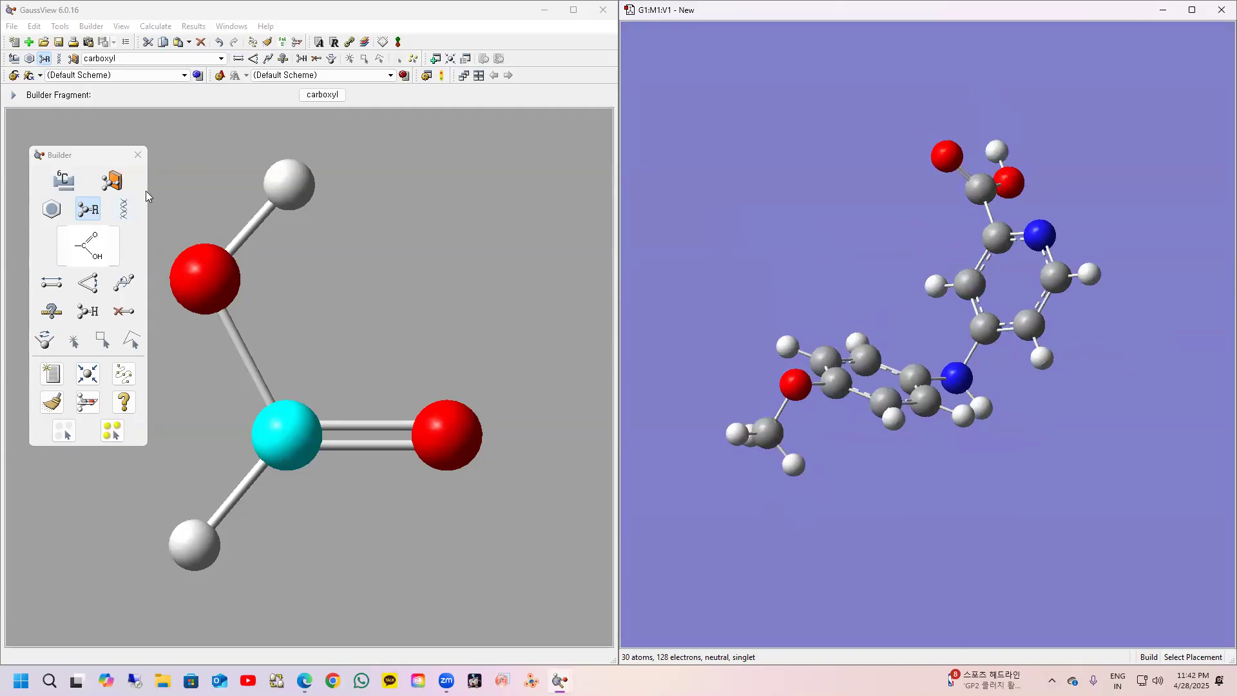
# Step: Replace one of the methoxy group's hydrogens with an Aspartic Acid Central Fragment from the Amino Acid biological fragments
pyautogui.click(126, 210)
pyautogui.click(441, 240)
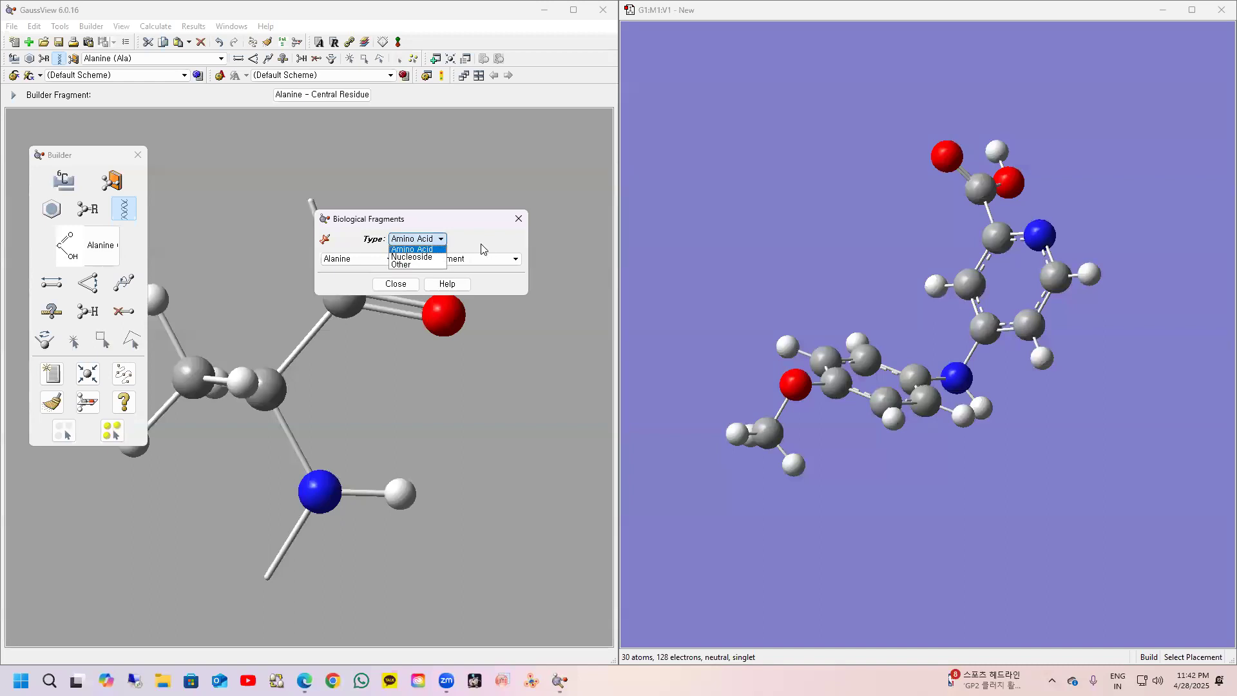
pyautogui.click(412, 249)
pyautogui.click(364, 258)
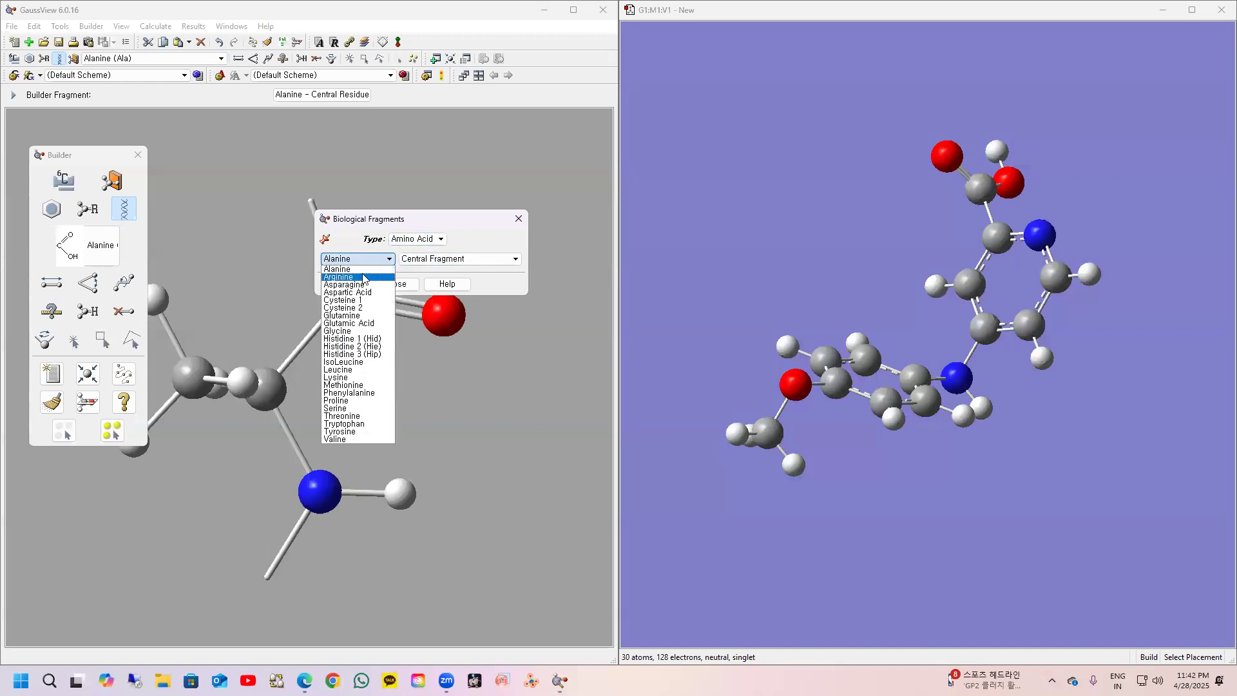
pyautogui.click(330, 294)
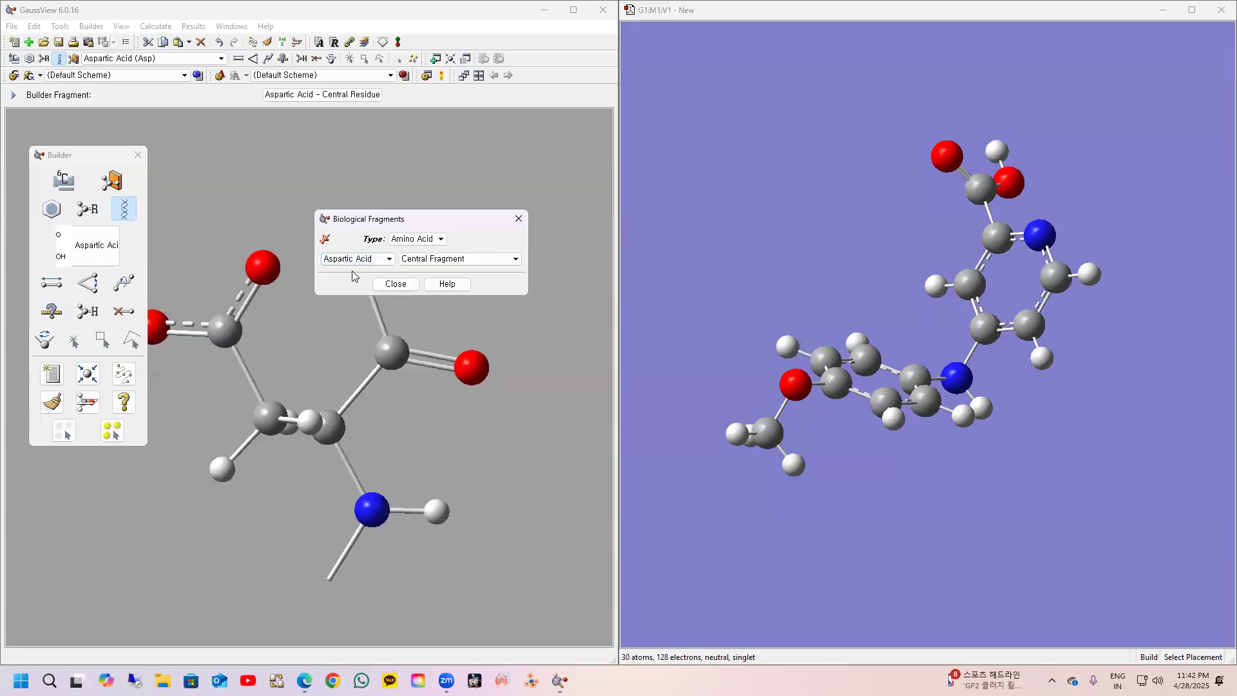
pyautogui.click(798, 469)
pyautogui.moveTo(797, 468); pyautogui.dragTo(752, 478)
pyautogui.moveTo(893, 374); pyautogui.dragTo(771, 275)
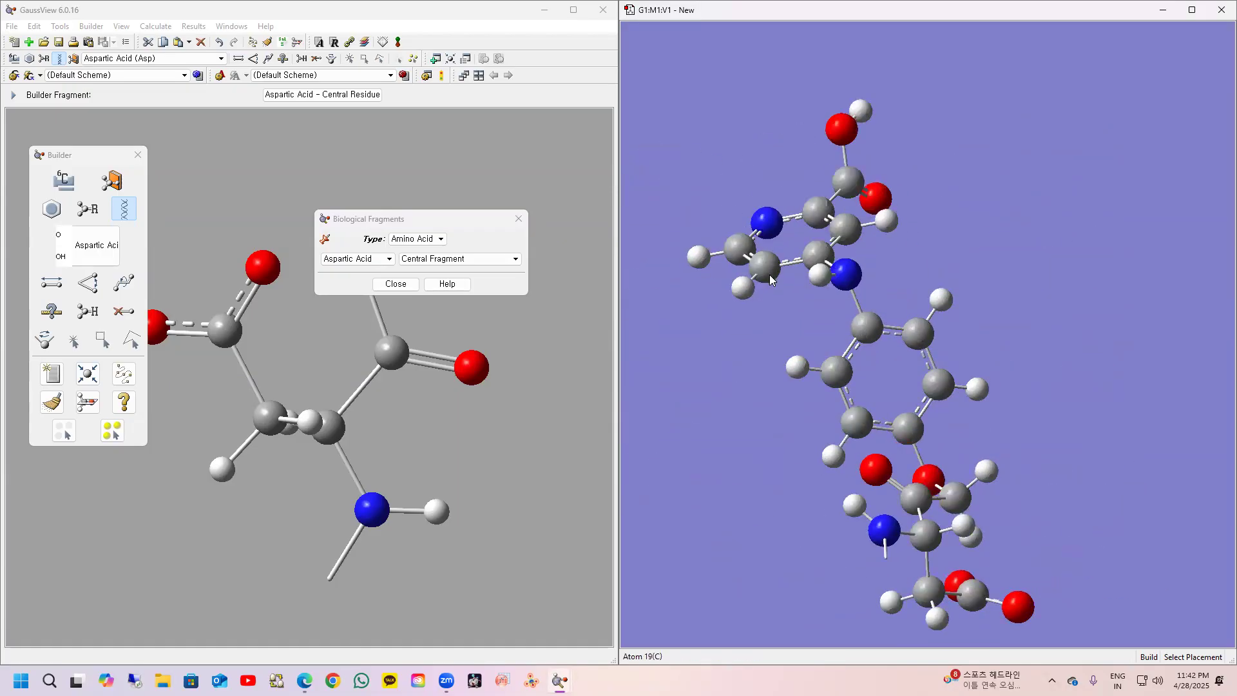
pyautogui.moveTo(1074, 408); pyautogui.dragTo(997, 415)
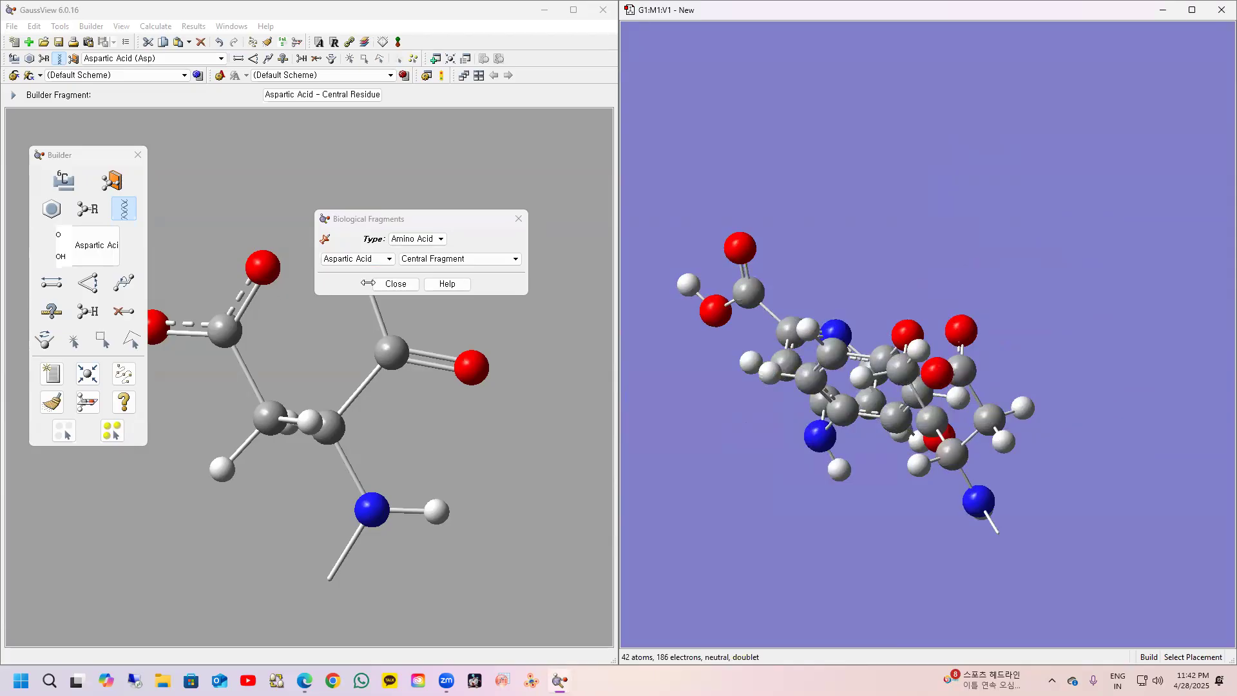
pyautogui.click(513, 222)
pyautogui.click(174, 260)
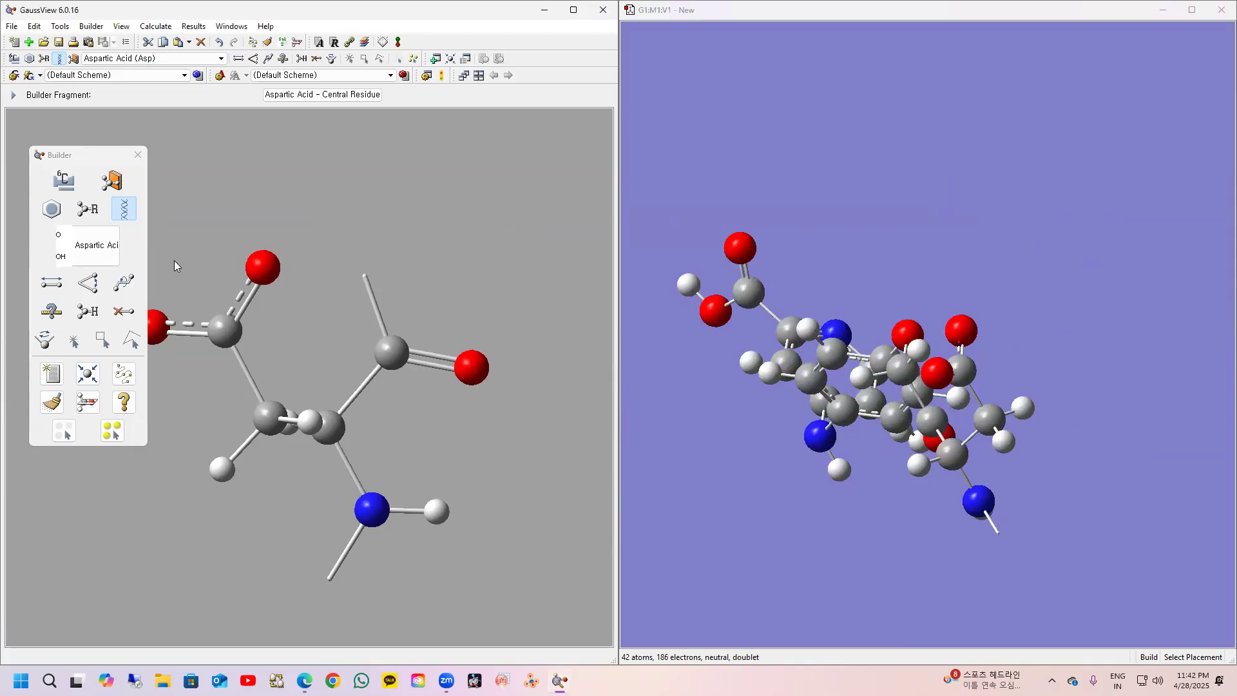
# Step: Delete the whole molecule and place a C60 fullerene ring fragment in the empty view
pyautogui.click(113, 431)
pyautogui.press('Delete')
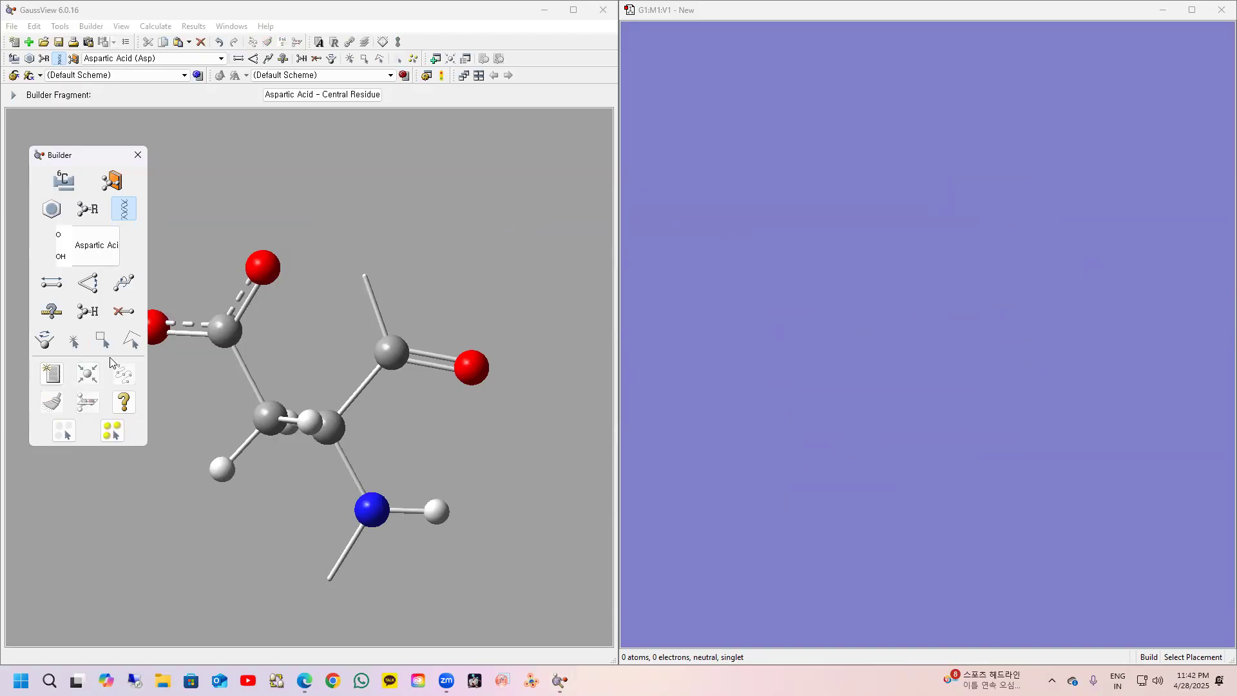
pyautogui.click(52, 208)
pyautogui.click(514, 484)
pyautogui.click(960, 290)
pyautogui.moveTo(960, 290); pyautogui.dragTo(967, 251)
pyautogui.click(530, 203)
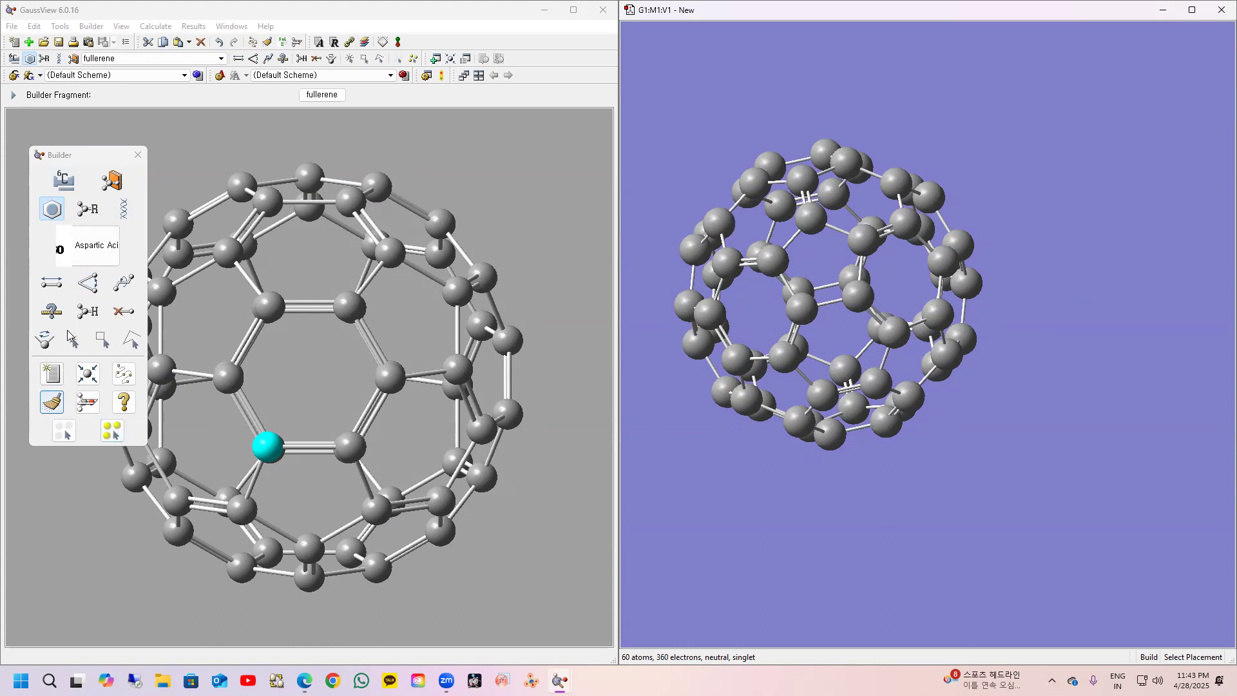
# Step: Undo the fullerene placement and place a benzene ring fragment in the view instead
pyautogui.hotkey('ctrl', 'z')
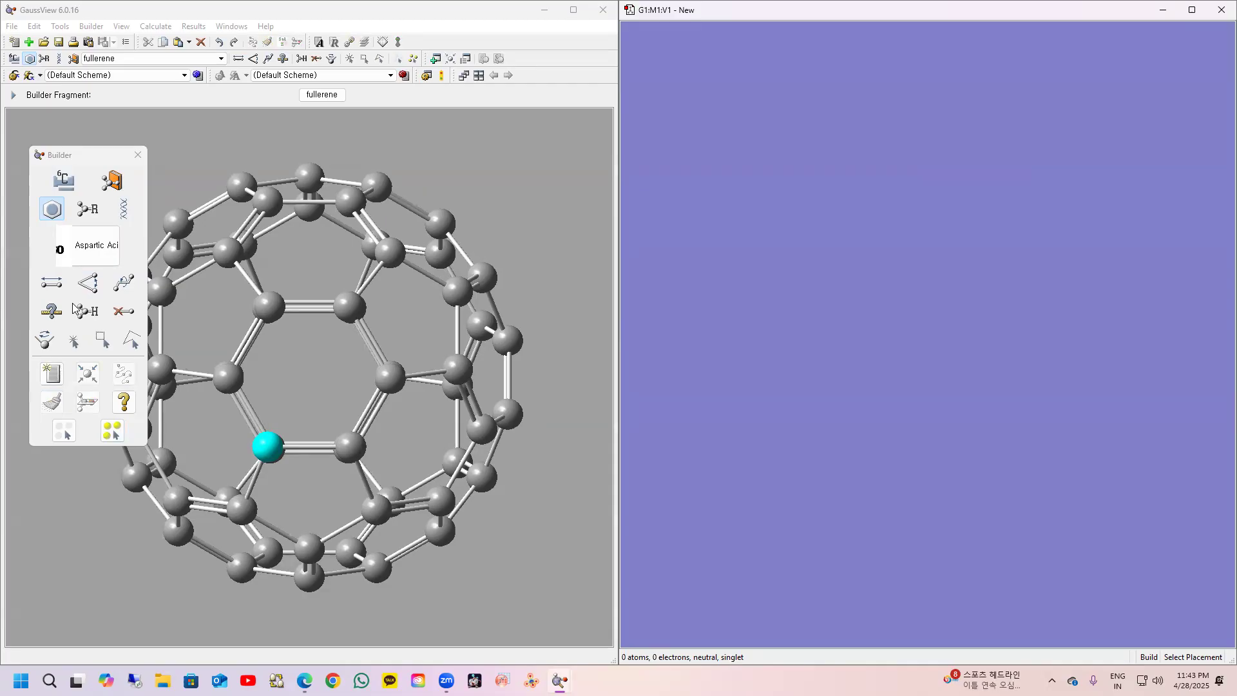
pyautogui.click(58, 213)
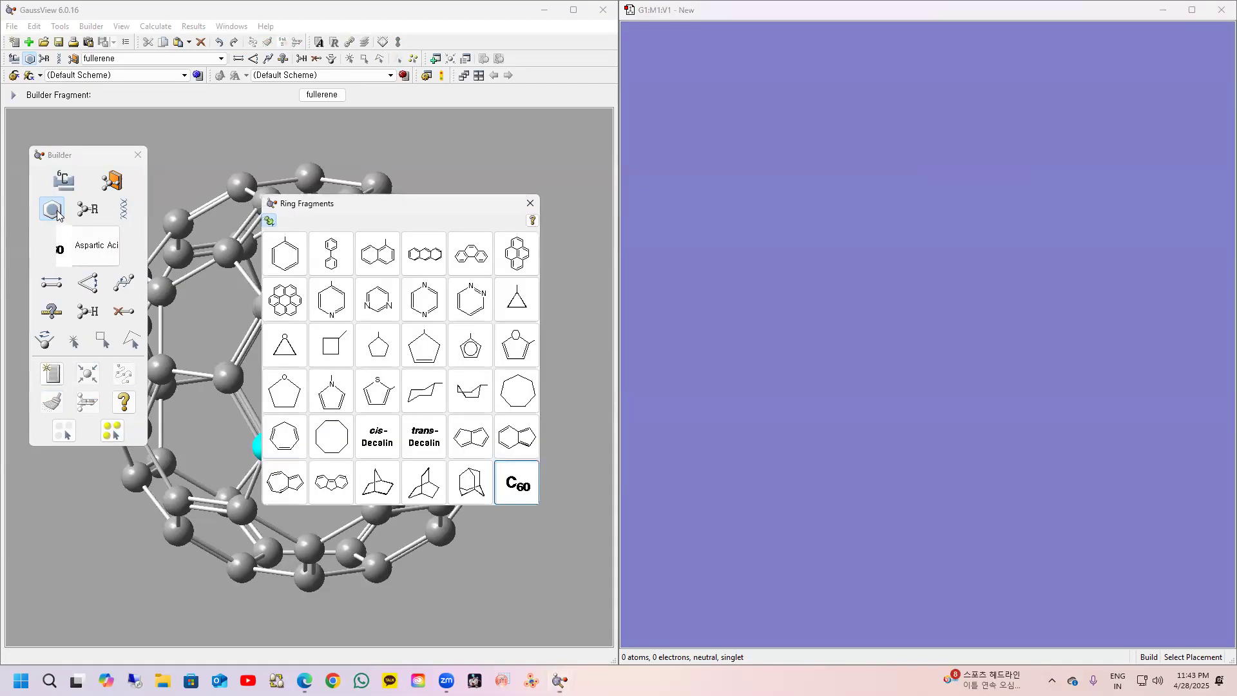
pyautogui.click(285, 254)
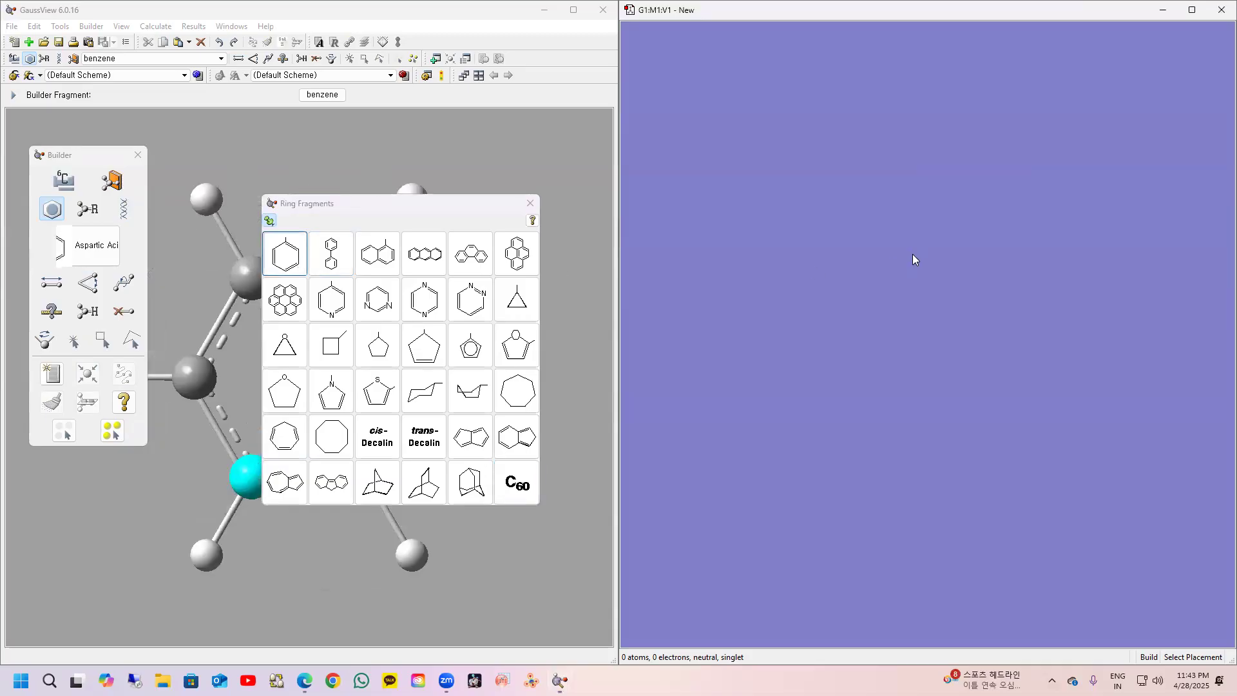
pyautogui.click(846, 290)
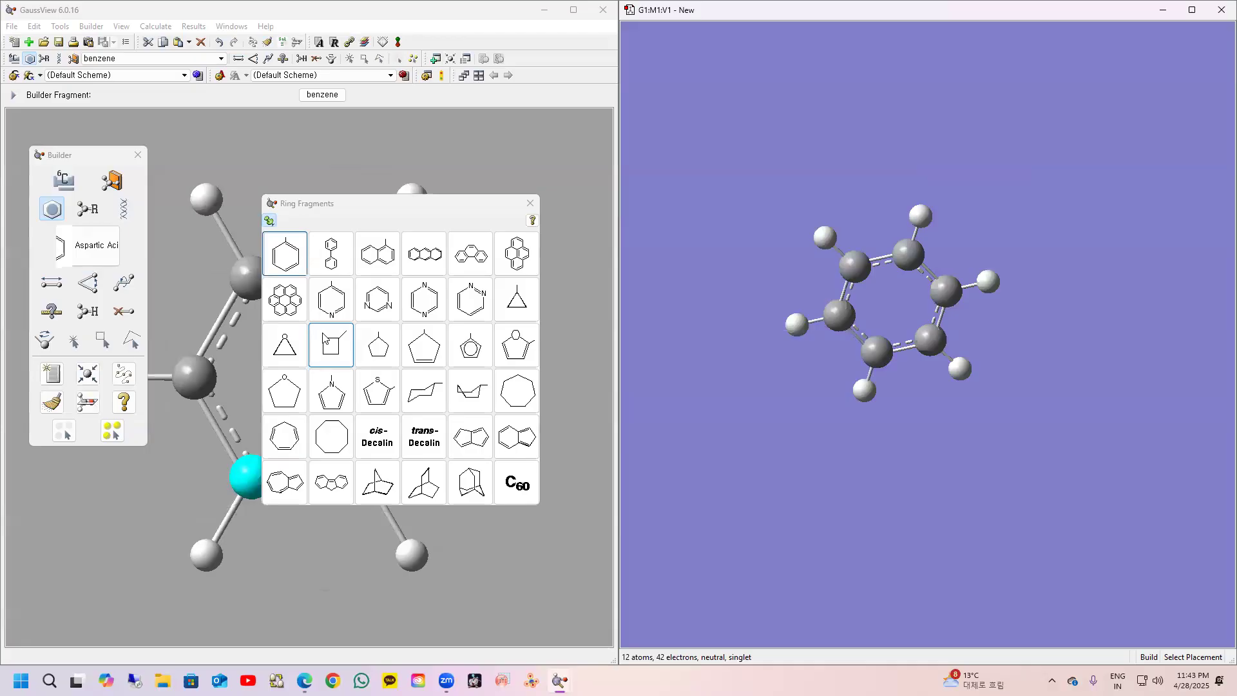
# Step: Try replacing one benzene hydrogen with a cyclopentane ring fragment, and undo it
pyautogui.click(373, 351)
pyautogui.click(959, 369)
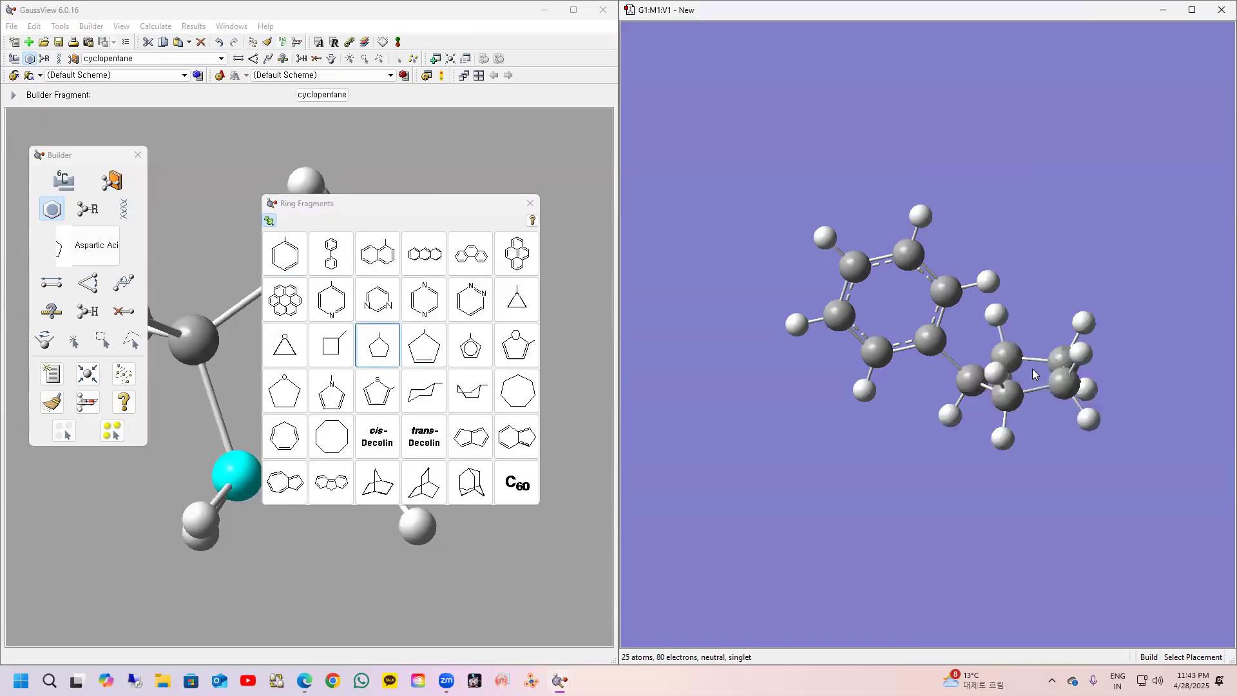
pyautogui.moveTo(1051, 282); pyautogui.dragTo(1051, 344)
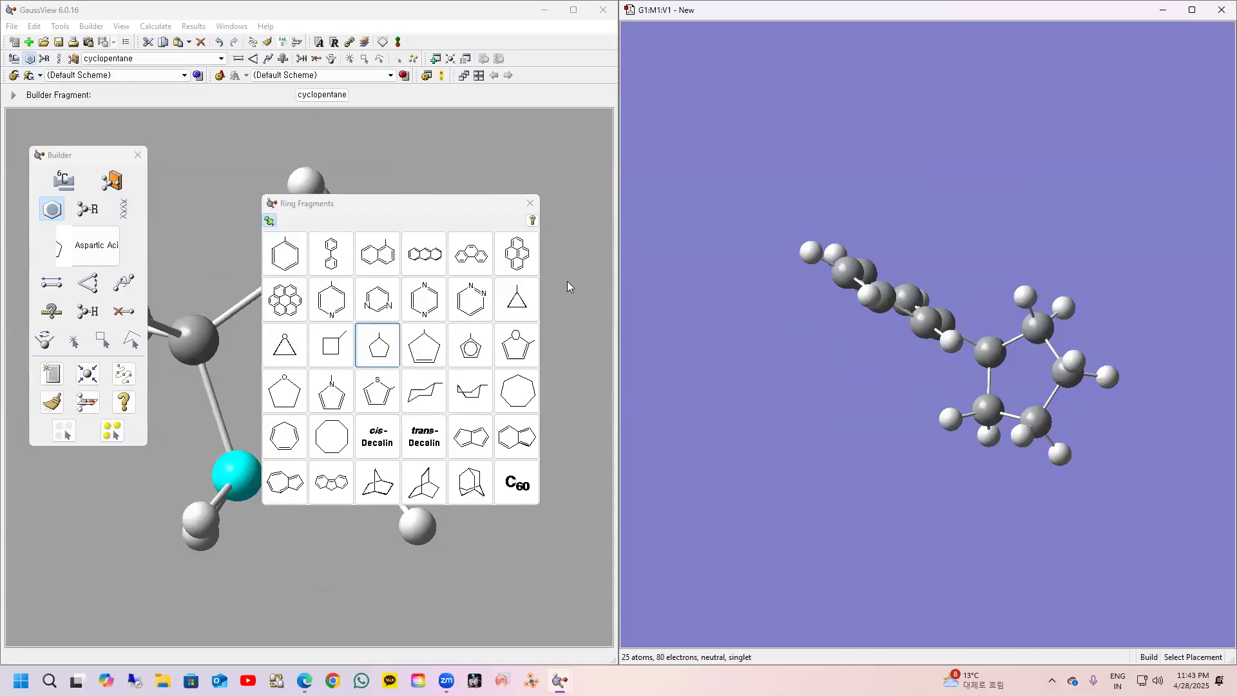
pyautogui.hotkey('ctrl', 'z')
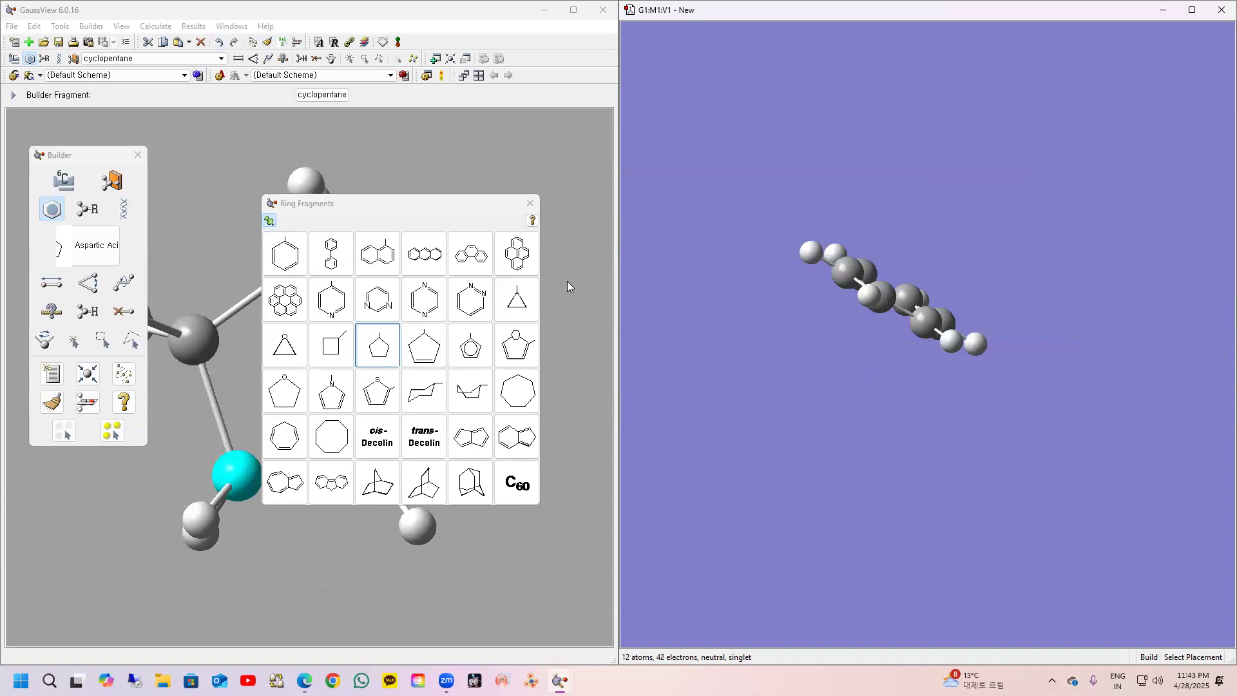
pyautogui.moveTo(722, 275); pyautogui.dragTo(828, 249)
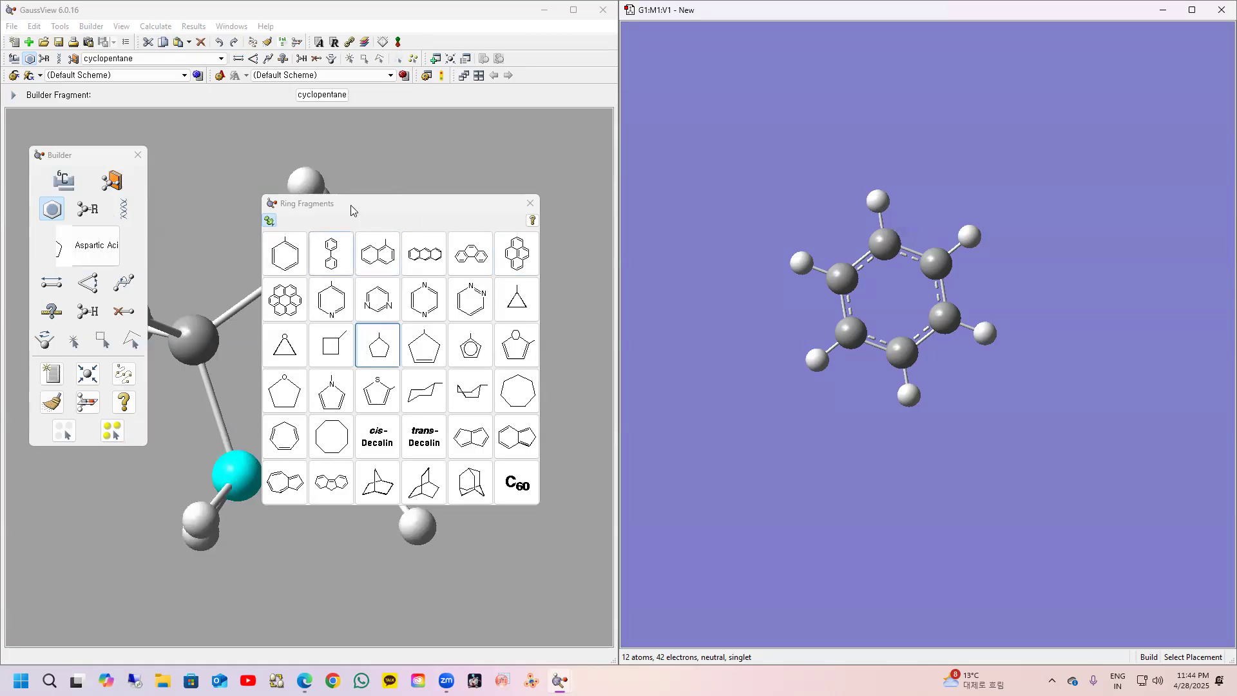
# Step: Close the Ring Fragments and Builder palettes and undo the benzene placement to empty the view
pyautogui.click(530, 204)
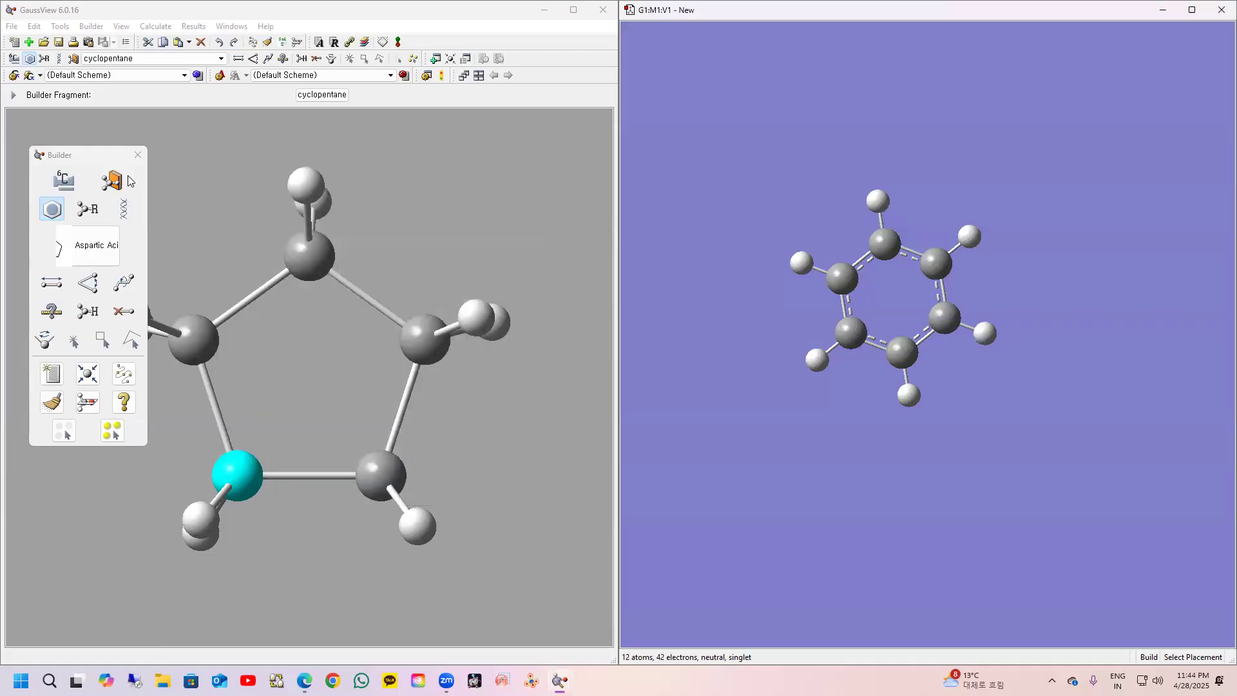
pyautogui.click(137, 155)
pyautogui.hotkey('ctrl', 'z')
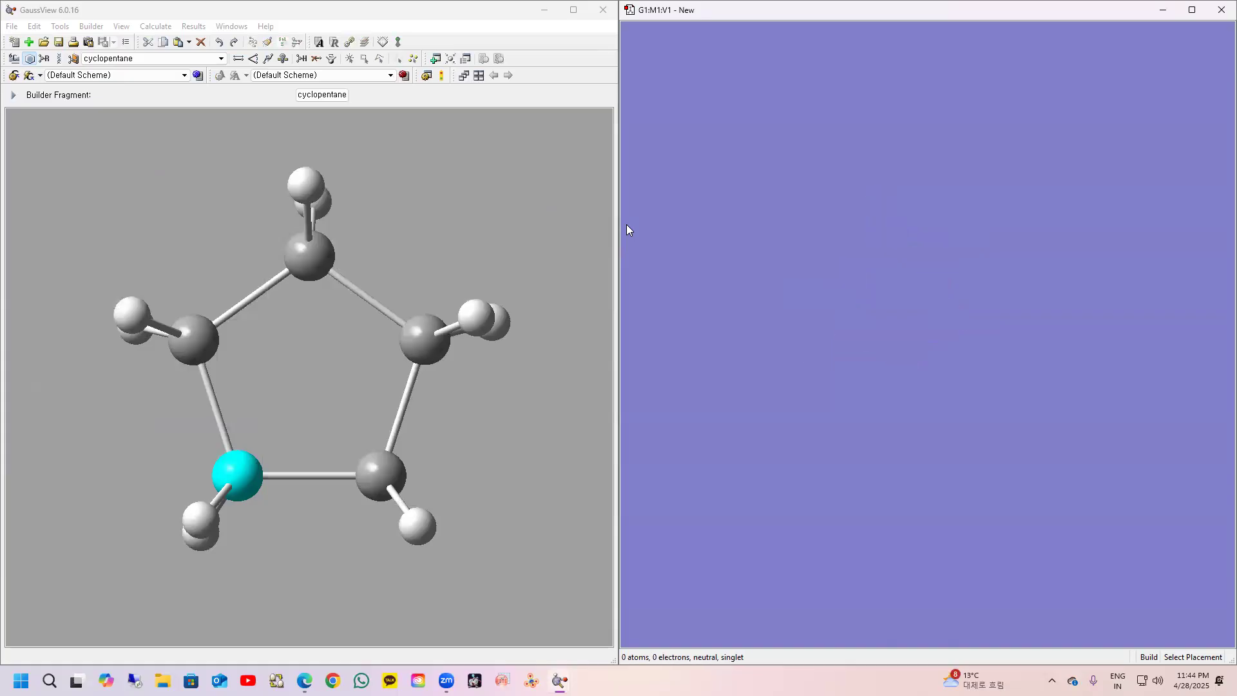
# Step: Minimize the GaussView windows, switch to Chrome, and open the C2DB - DTU site from a Google search for "c2db"
pyautogui.click(544, 10)
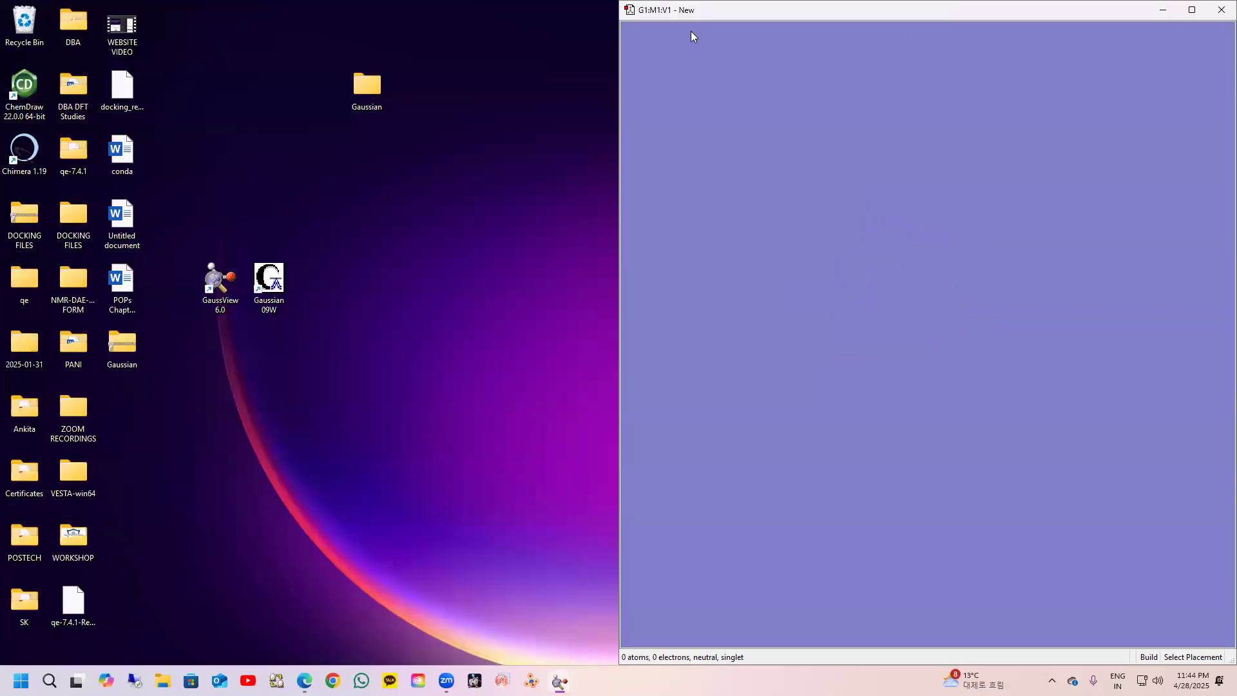
pyautogui.click(1163, 9)
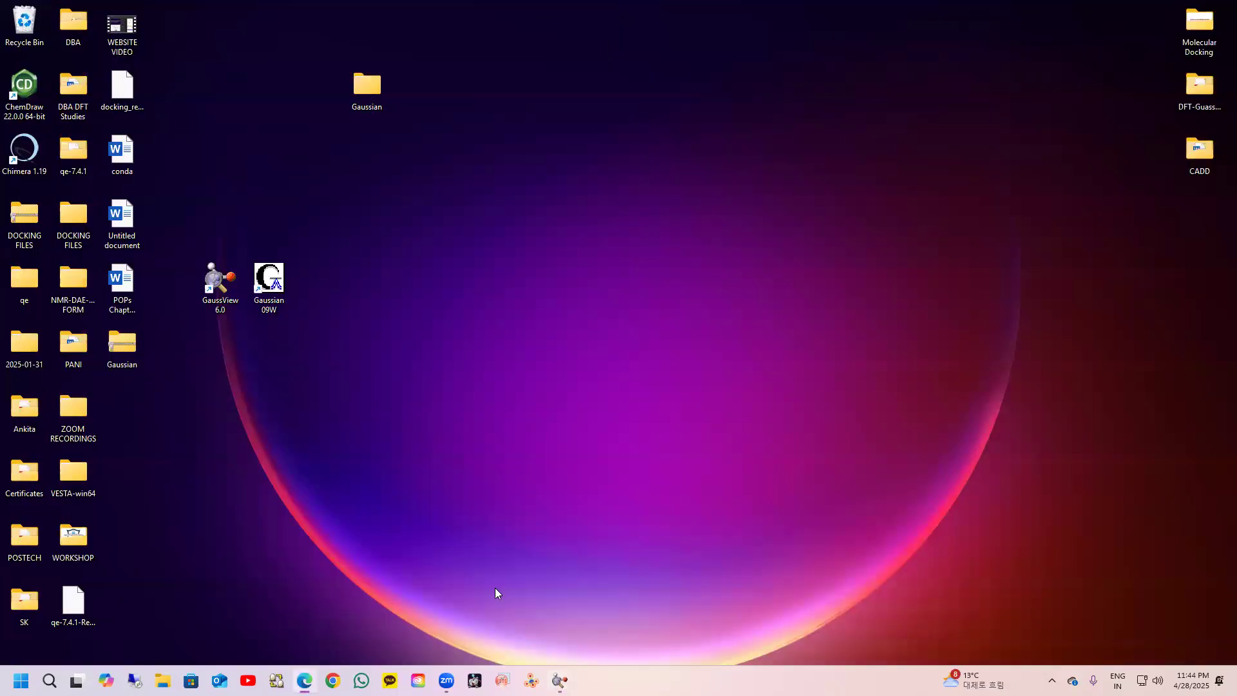
pyautogui.click(332, 680)
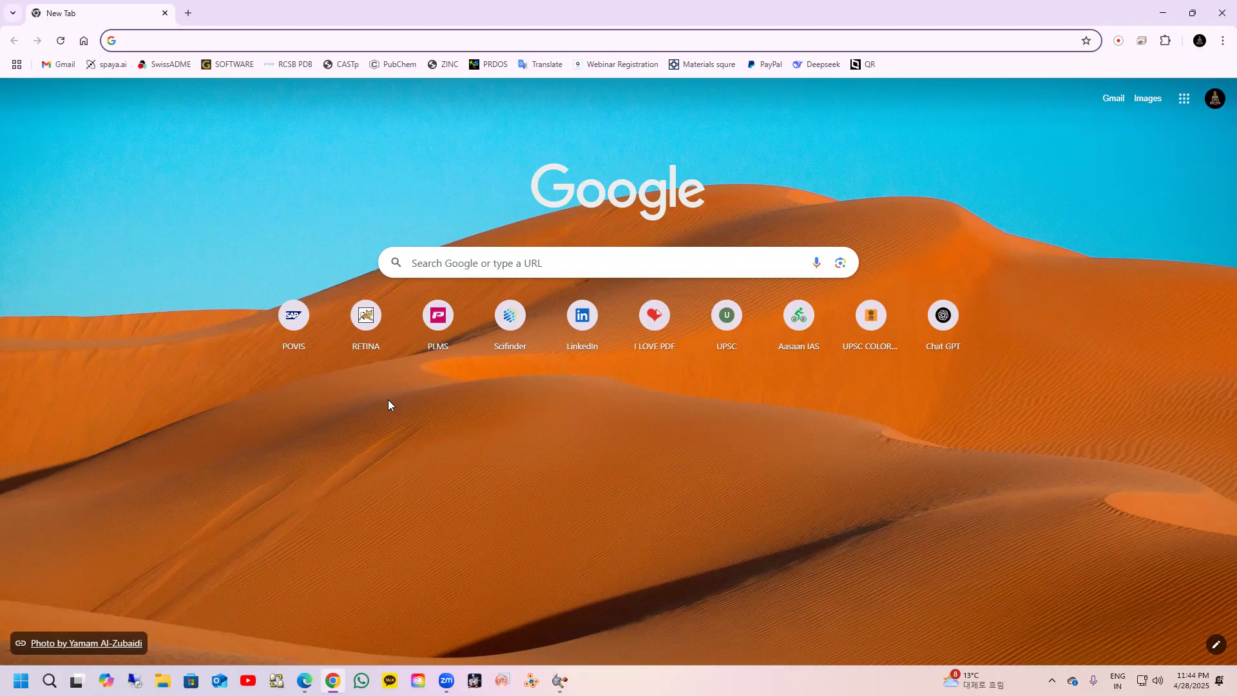
pyautogui.click(500, 264)
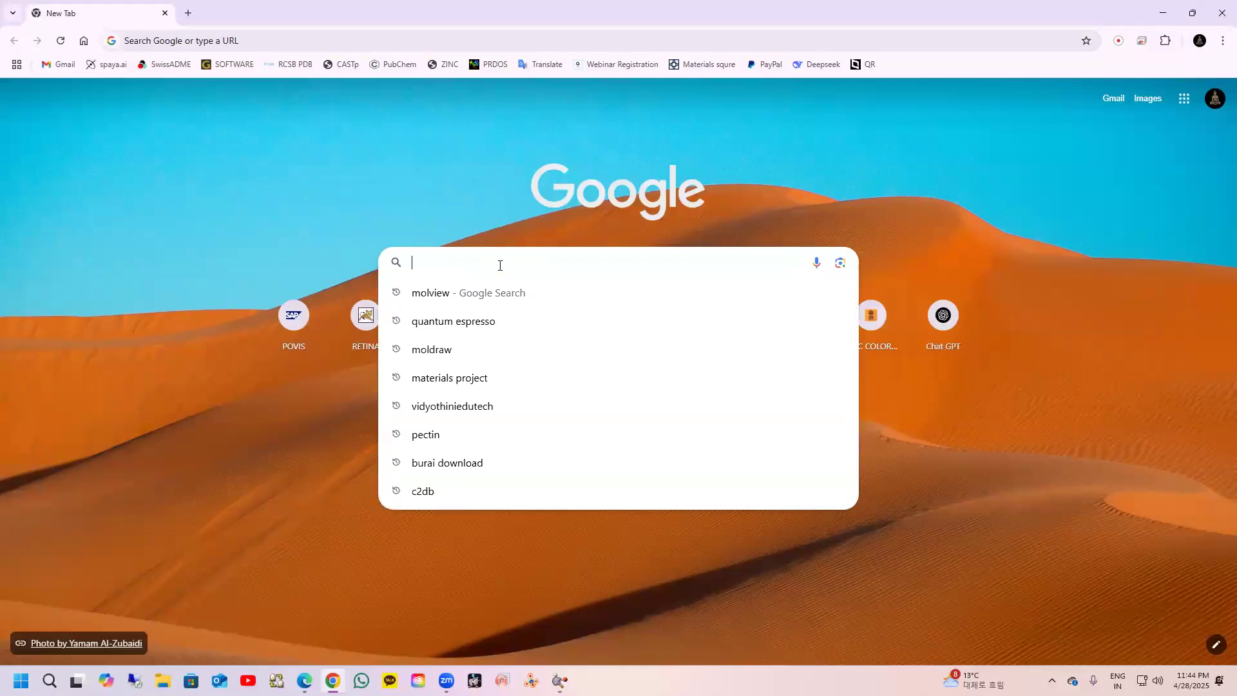
pyautogui.write('c2')
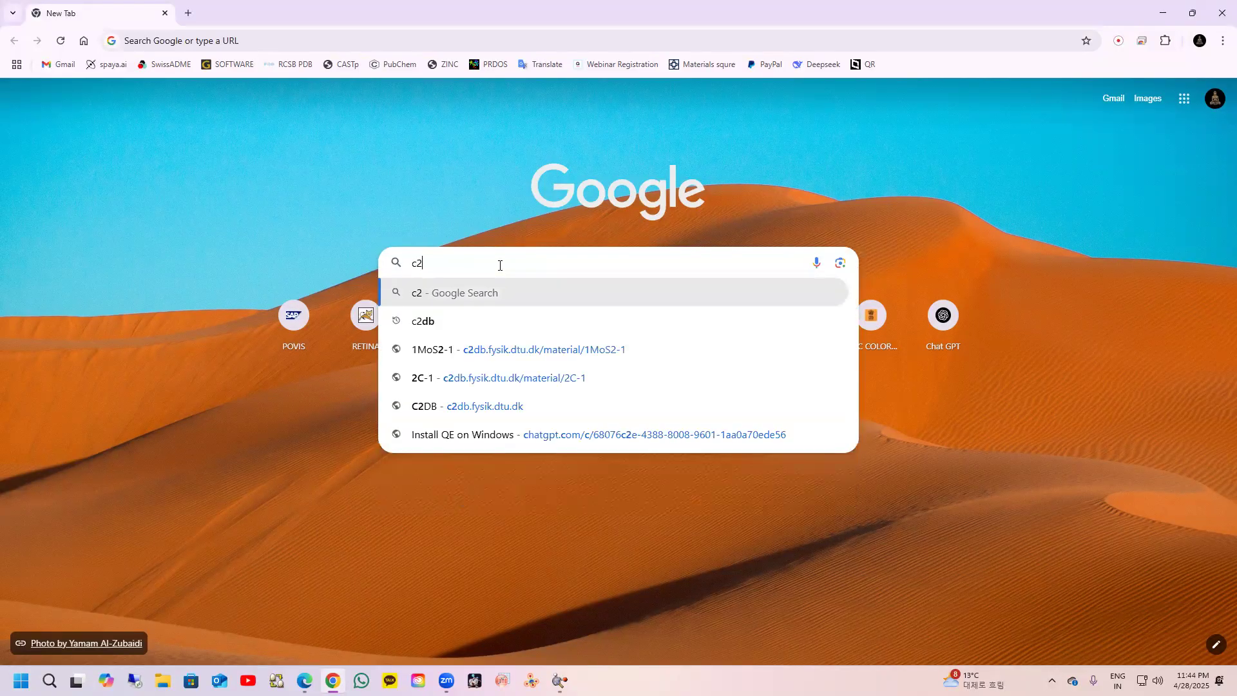
pyautogui.write('db')
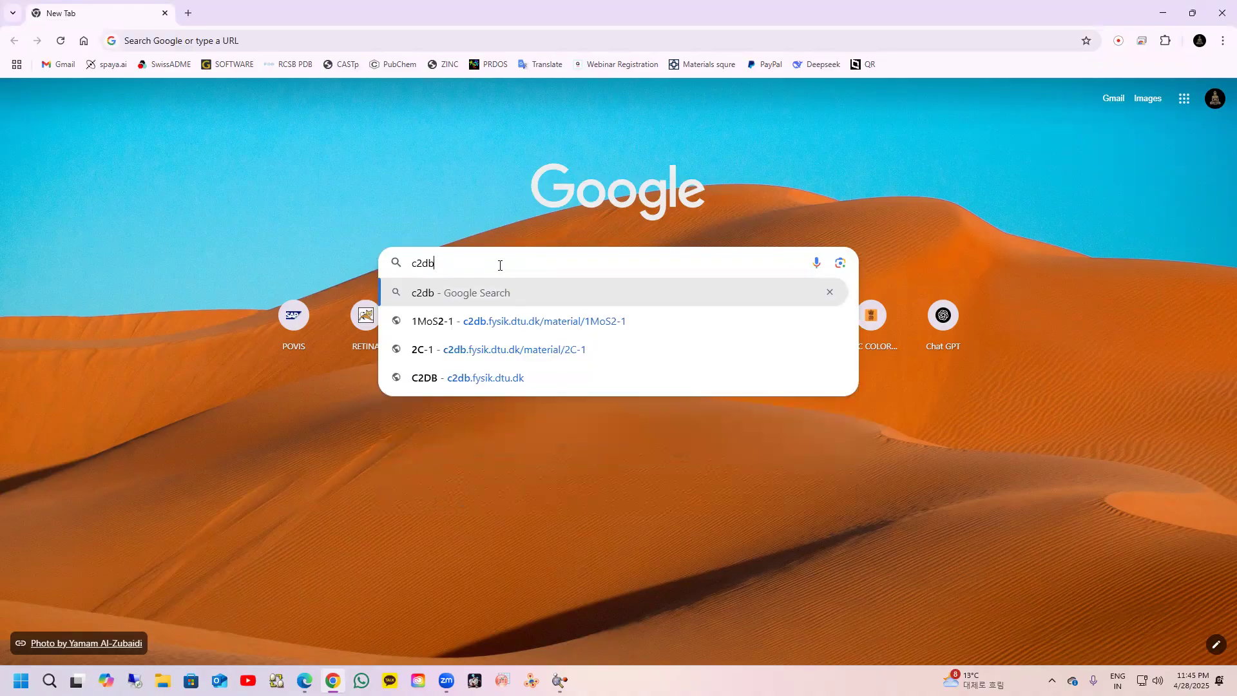
pyautogui.press('Return')
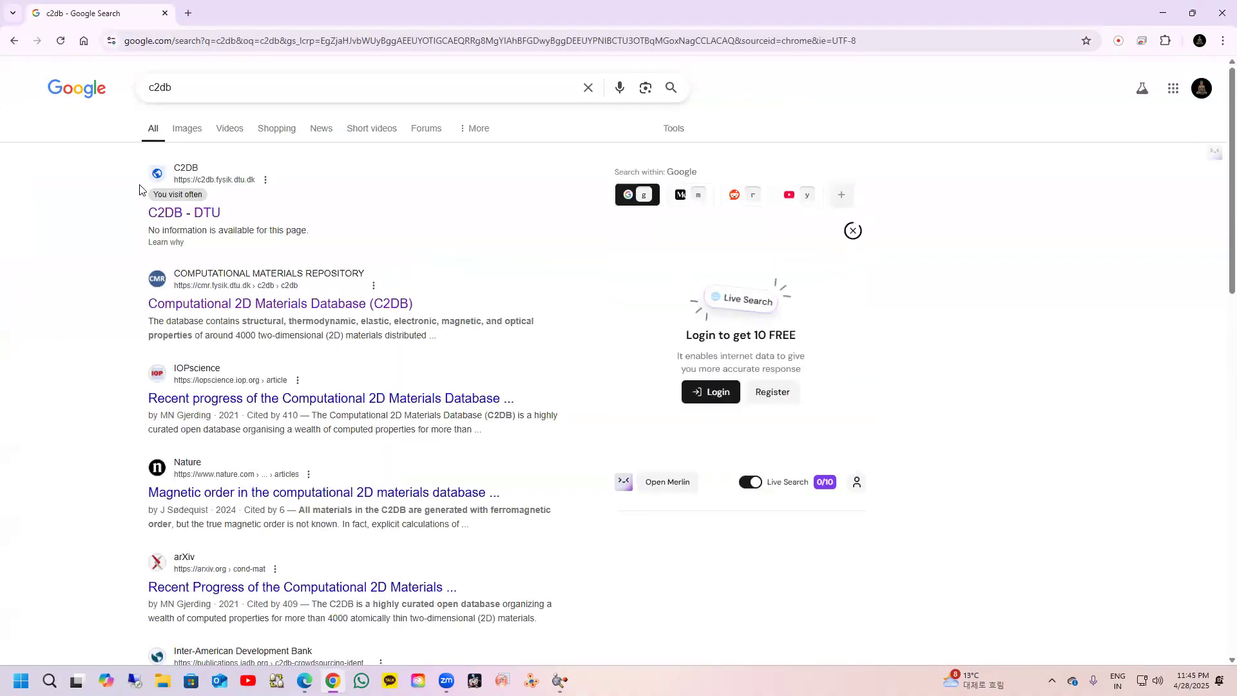
pyautogui.click(165, 218)
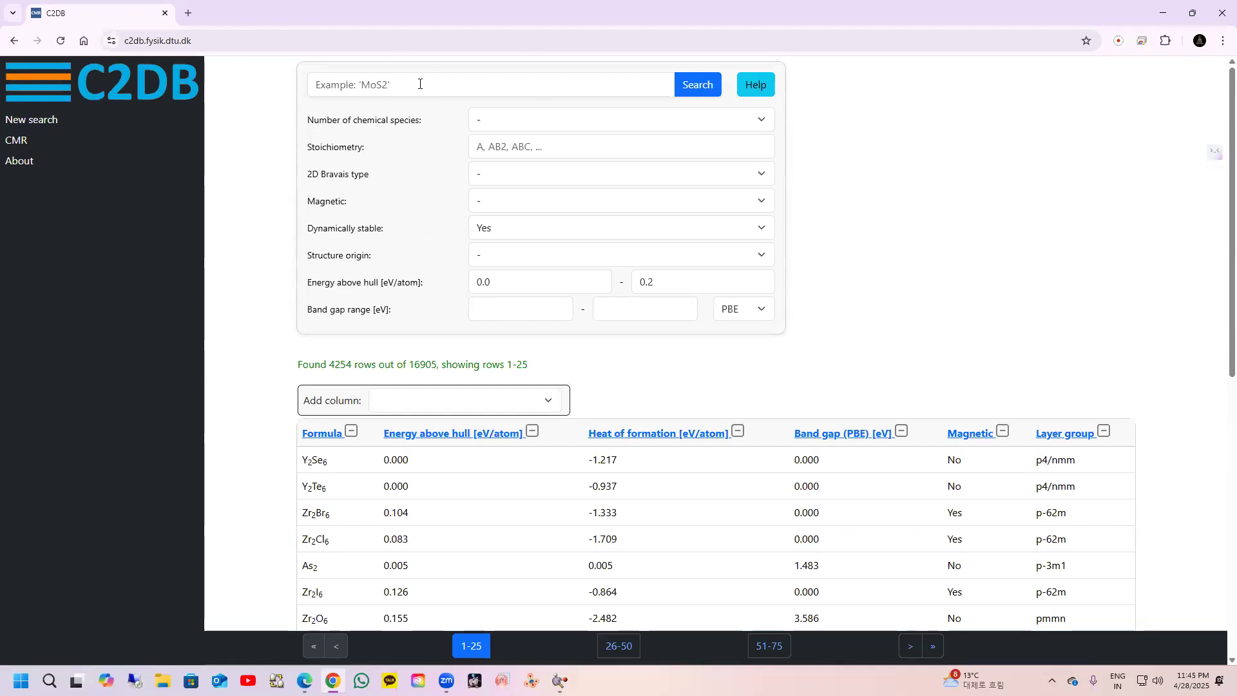
# Step: Enter C as the search formula and limit the number of chemical species to 1
pyautogui.click(343, 84)
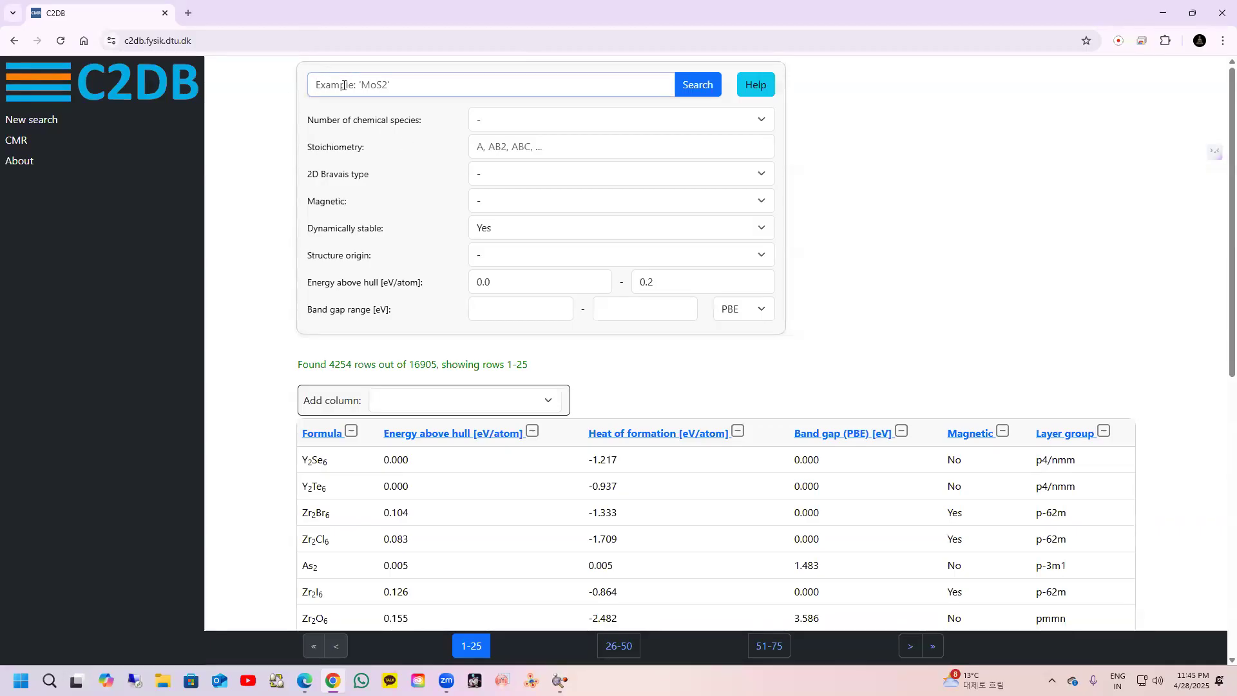
pyautogui.write('C')
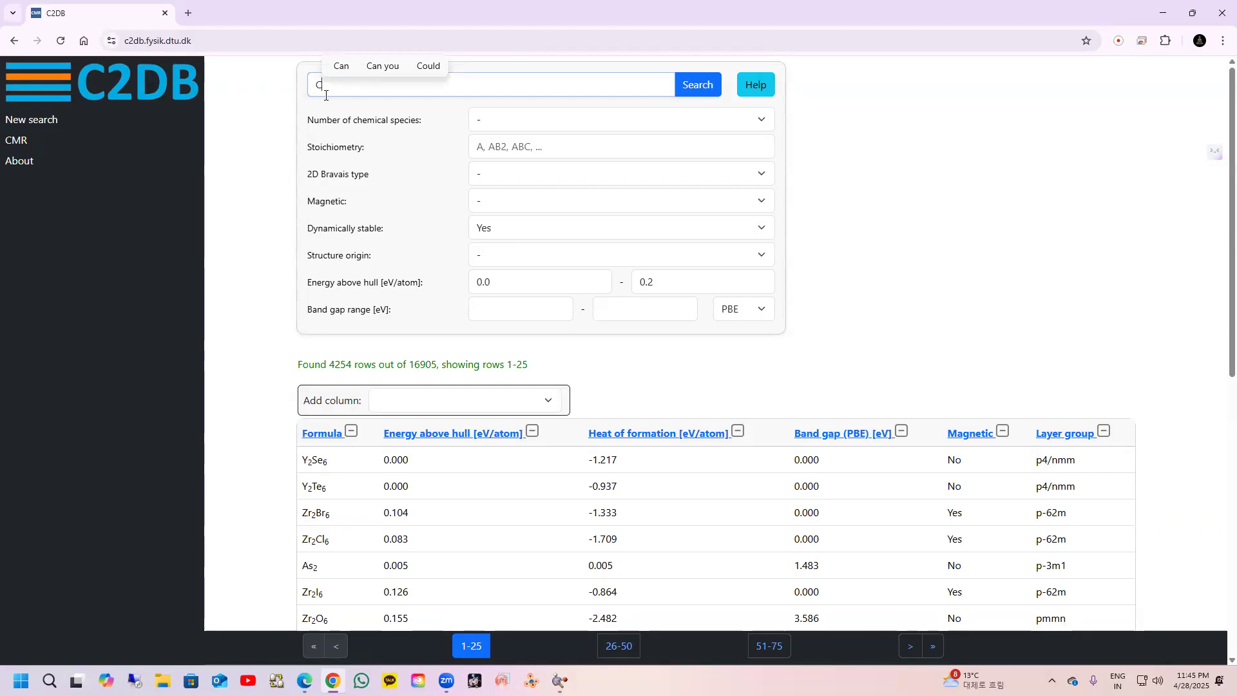
pyautogui.click(516, 120)
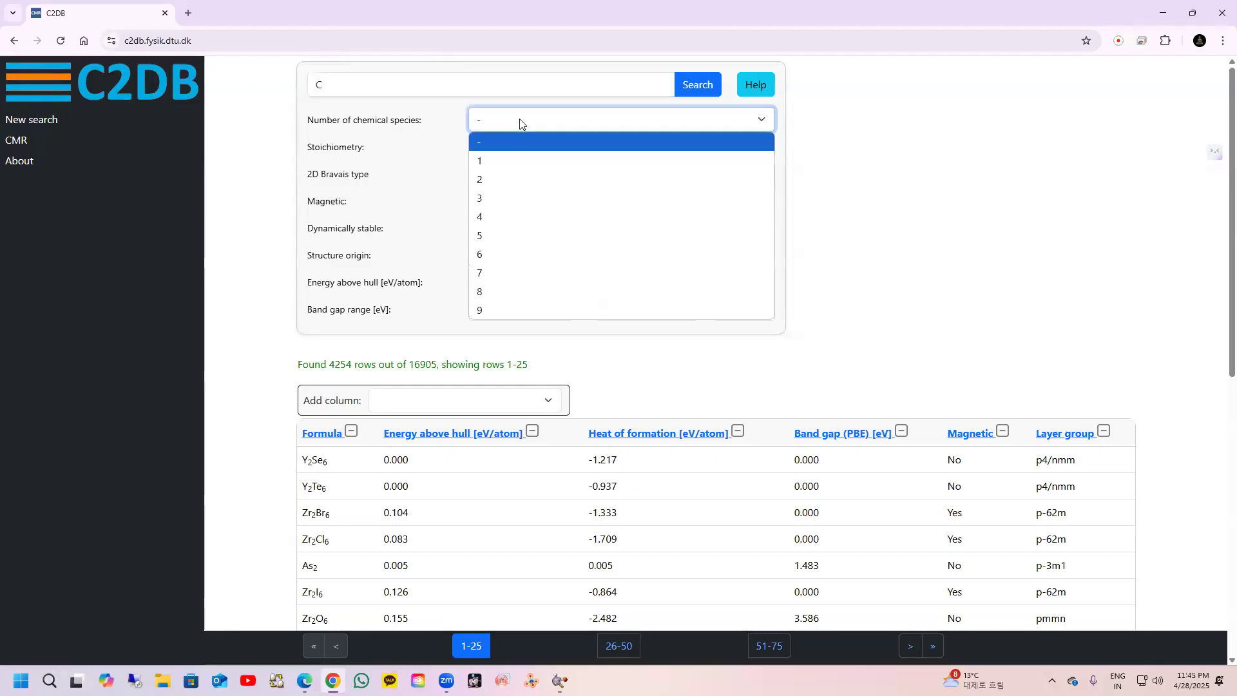
pyautogui.click(496, 166)
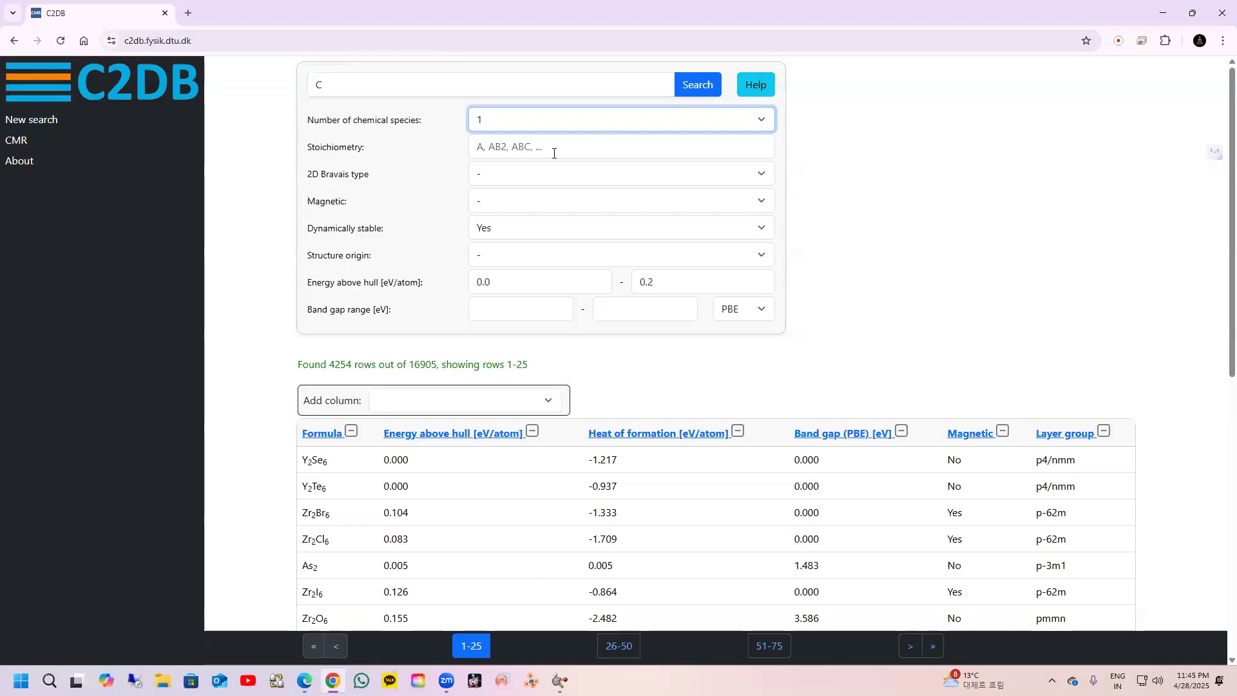
# Step: Look through the available options of the 2D Bravais type and Magnetic filters without choosing any
pyautogui.click(535, 174)
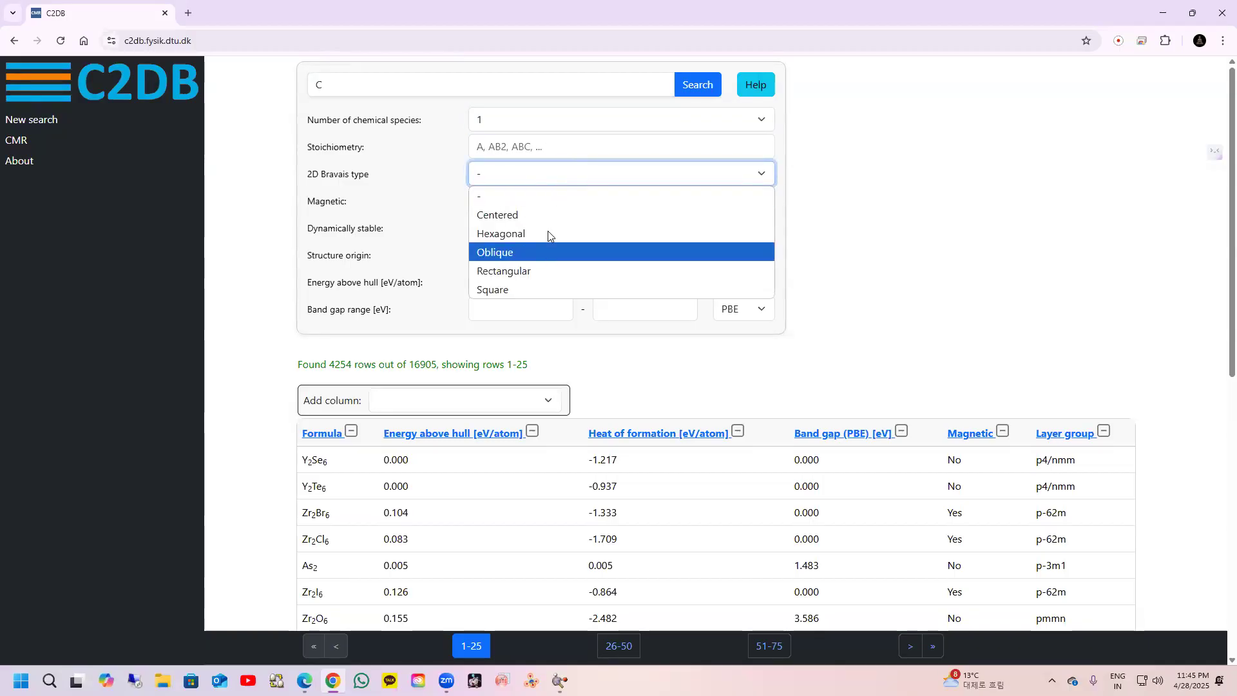
pyautogui.click(842, 178)
pyautogui.click(521, 203)
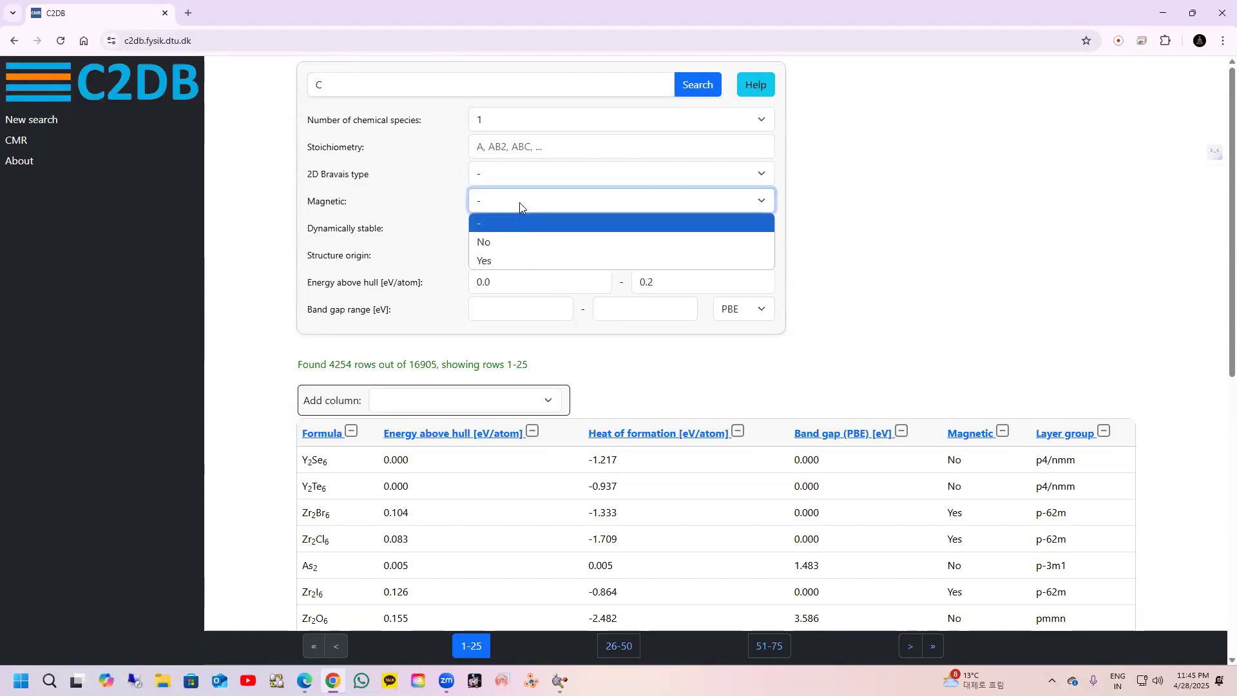
pyautogui.click(837, 185)
pyautogui.click(725, 202)
# Step: Reset the Dynamically stable filter to "-" and look through the Structure origin options without choosing one
pyautogui.click(476, 225)
pyautogui.click(519, 233)
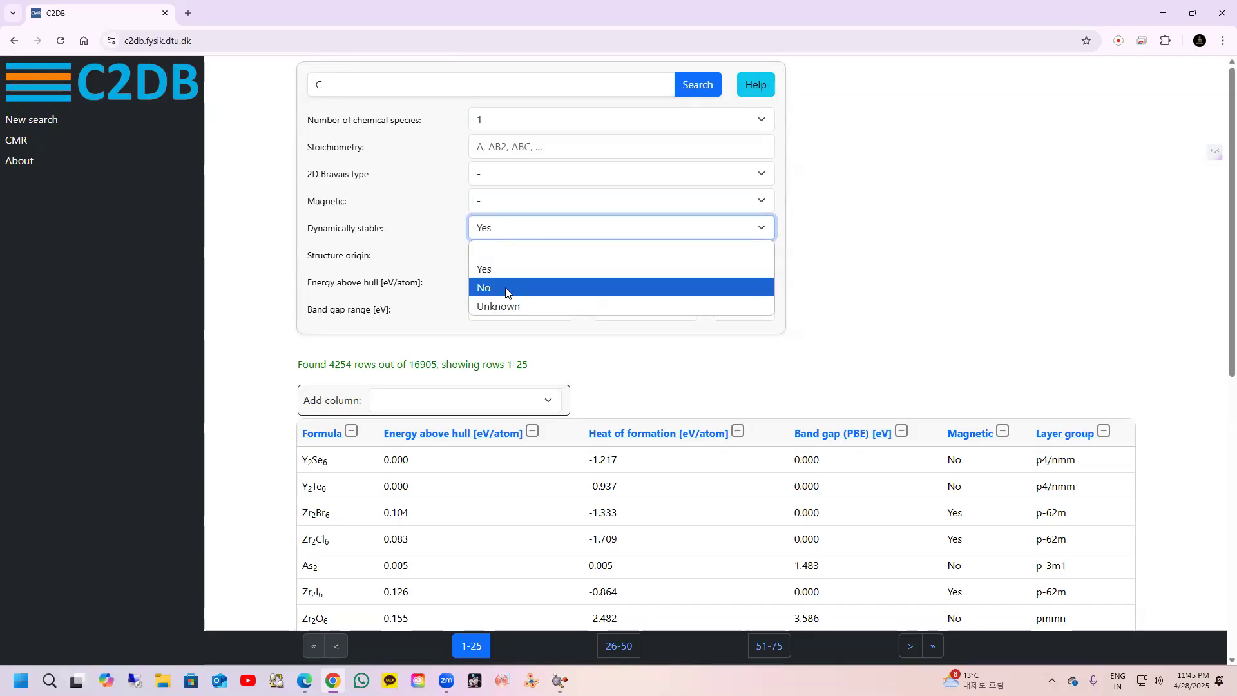
pyautogui.click(525, 249)
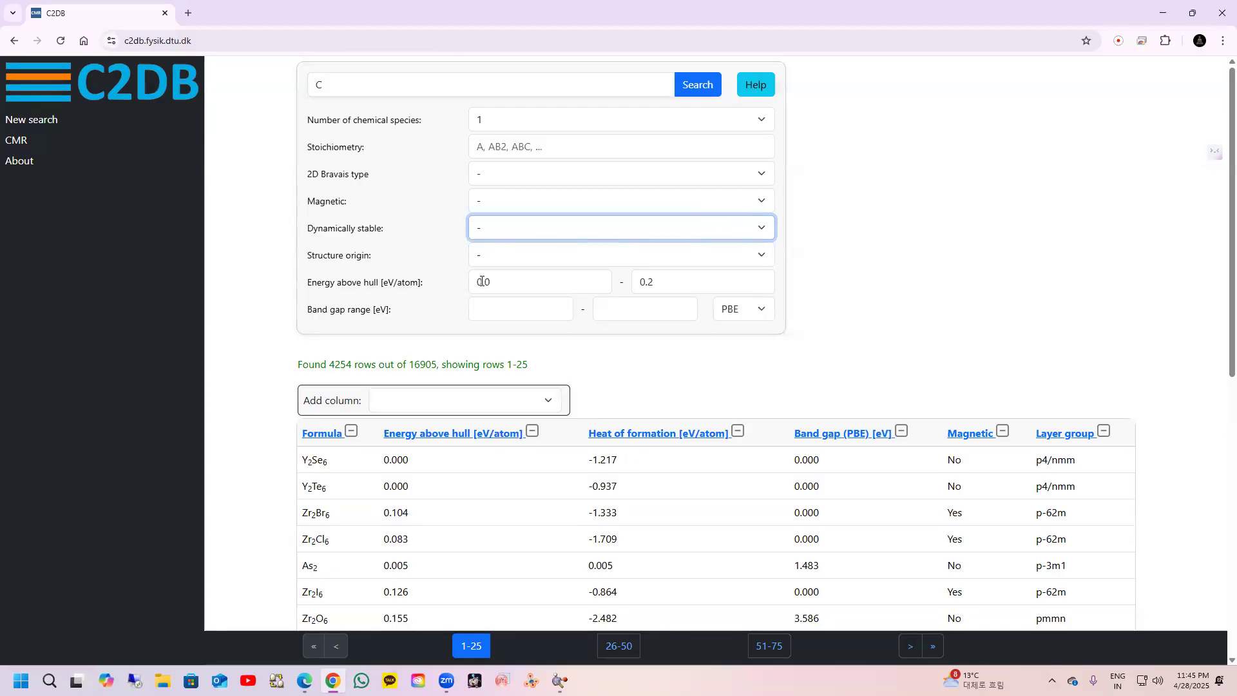
pyautogui.click(485, 261)
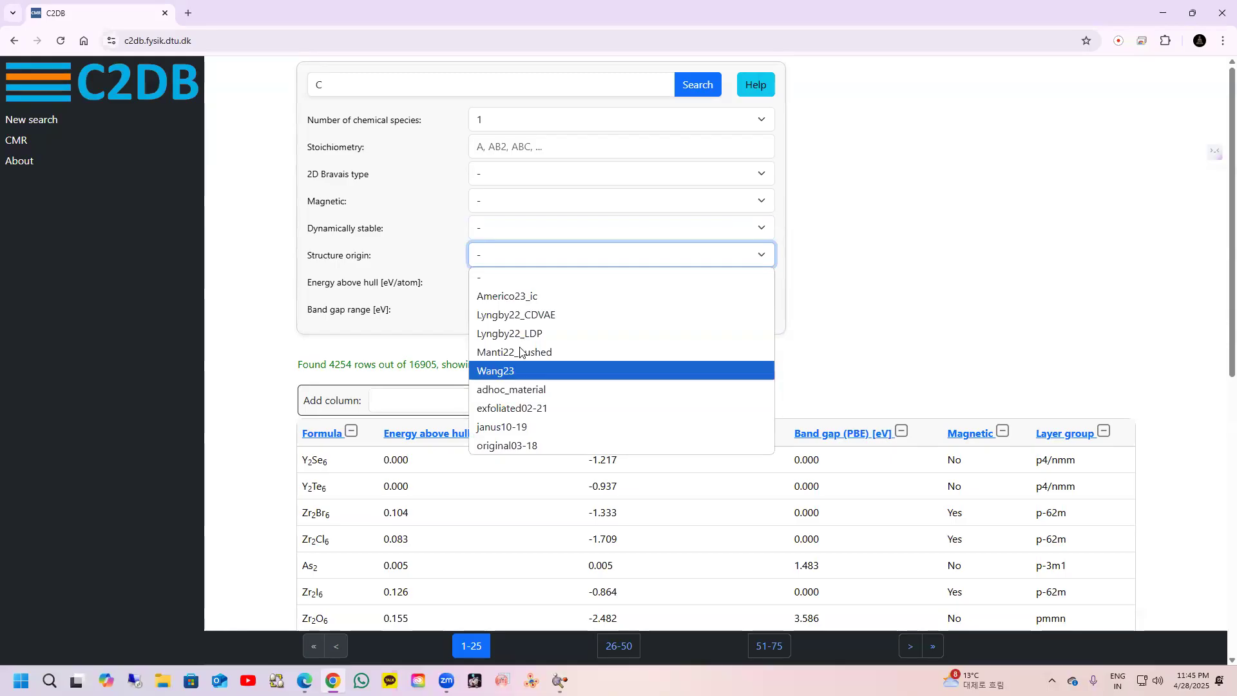
pyautogui.click(865, 272)
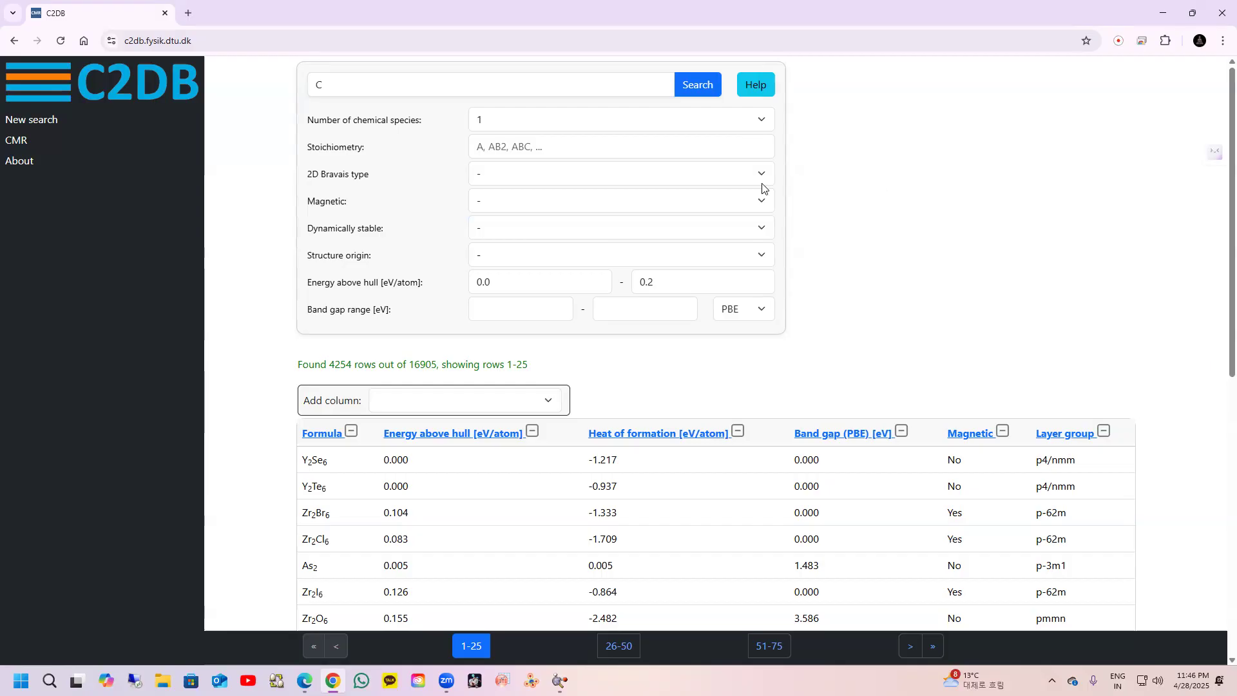
# Step: Run the carbon search and open the material page of the C2 result
pyautogui.click(696, 91)
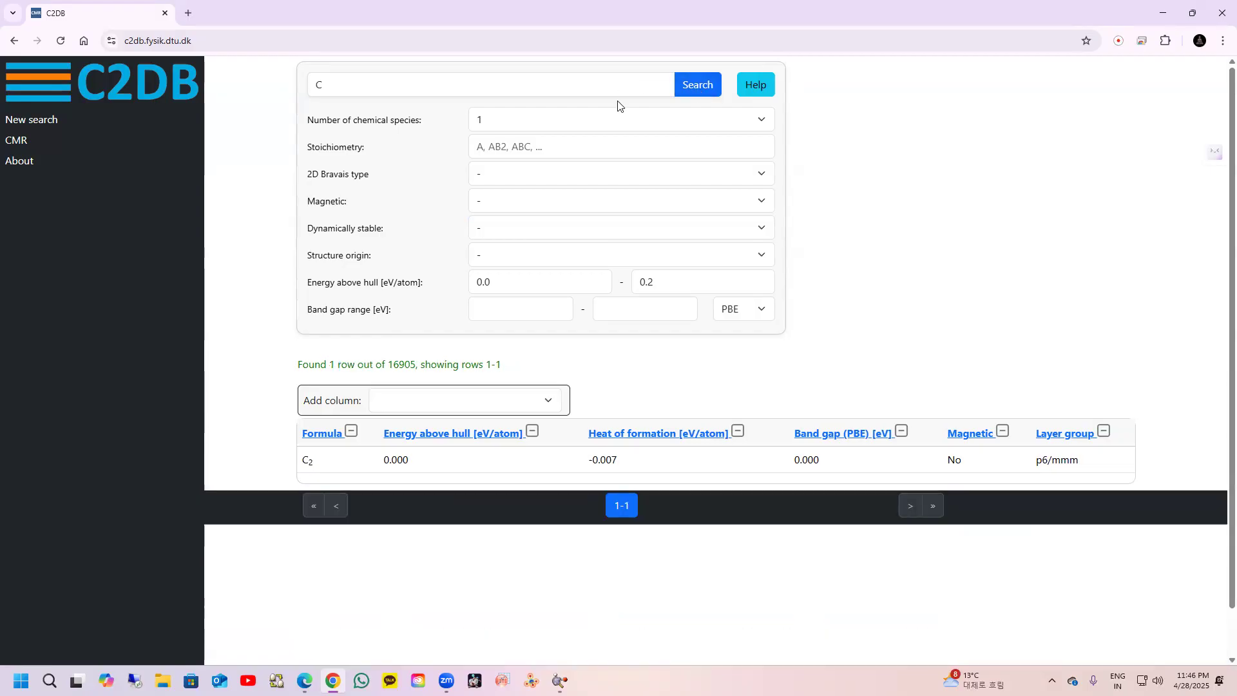
pyautogui.scroll(-2, 376, 433)
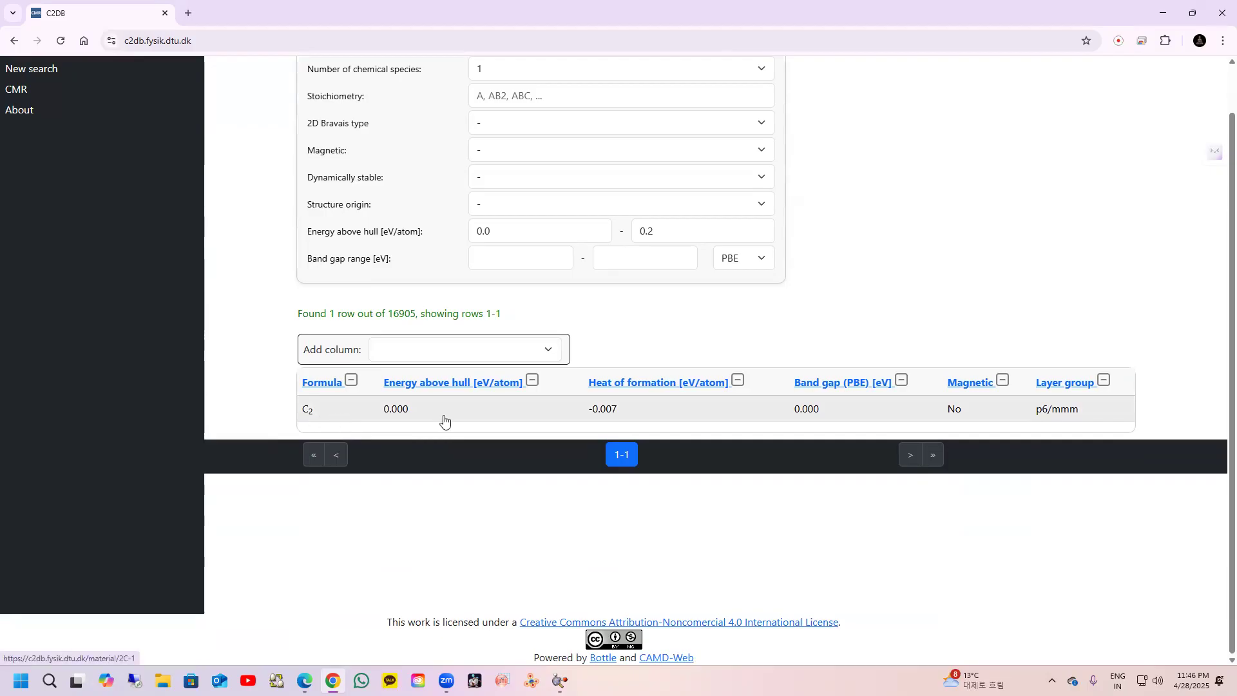
pyautogui.click(341, 415)
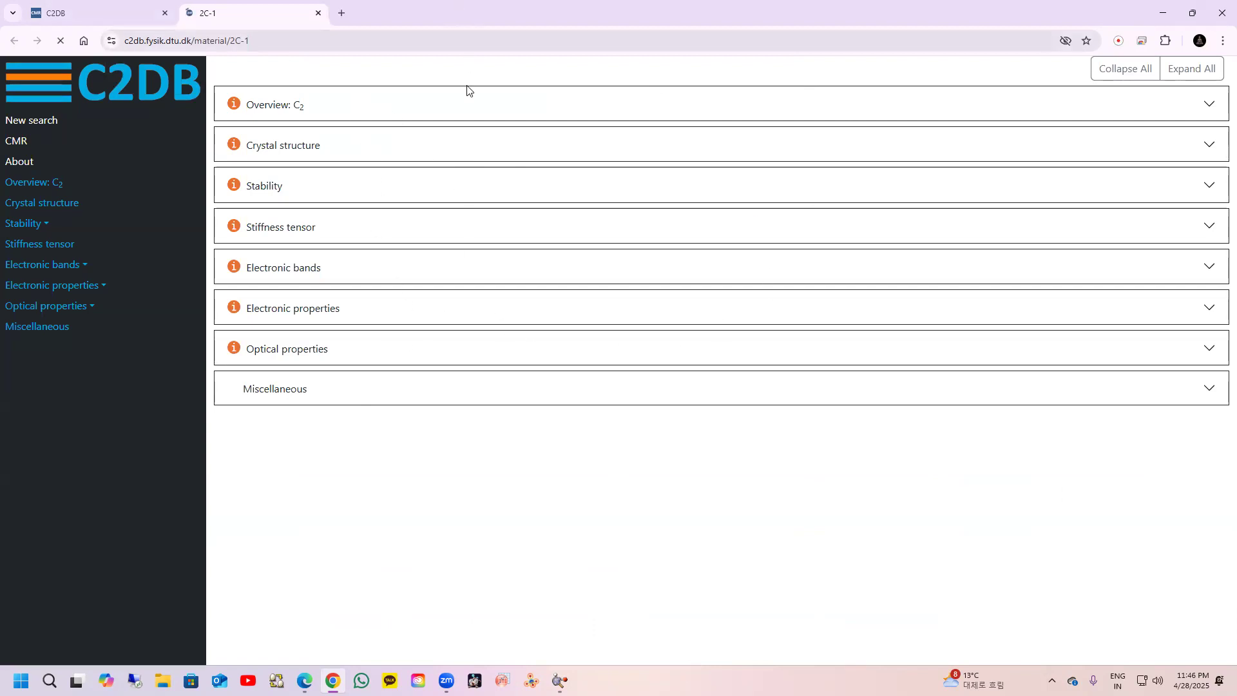
# Step: Review the C2 overview: structure info, stability, basic properties and the unit cell axes table
pyautogui.moveTo(966, 231); pyautogui.dragTo(490, 144)
pyautogui.scroll(-1, 489, 162)
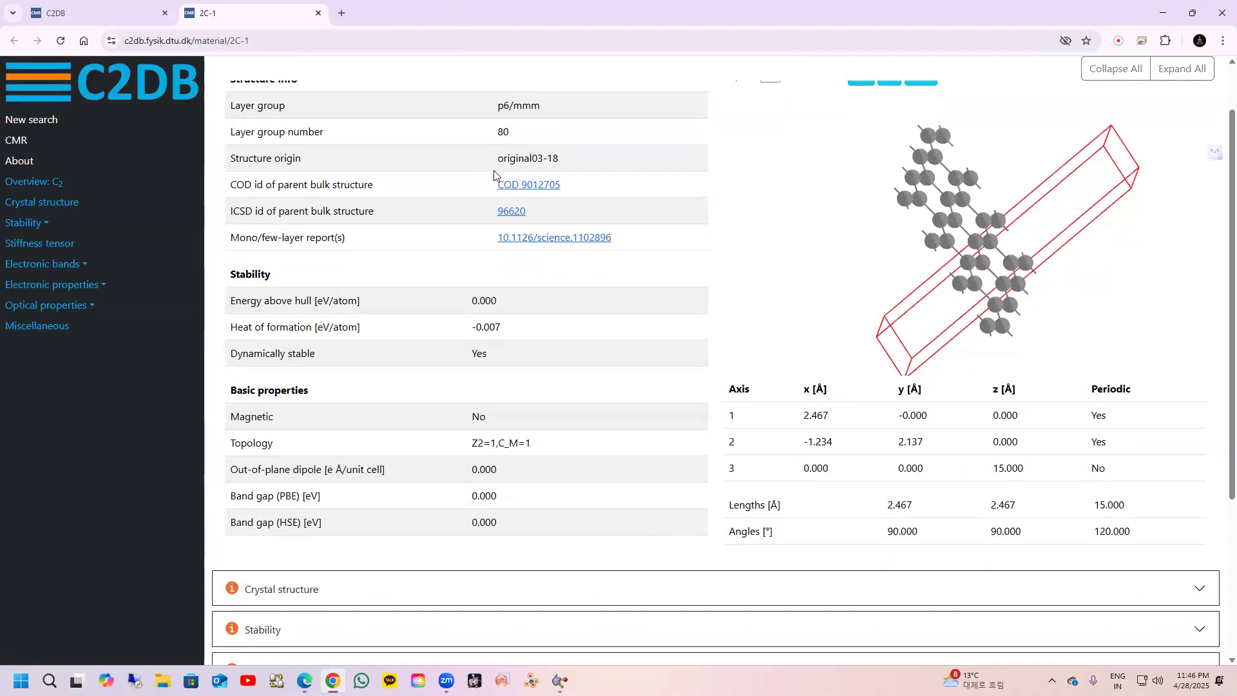
pyautogui.scroll(1, 493, 411)
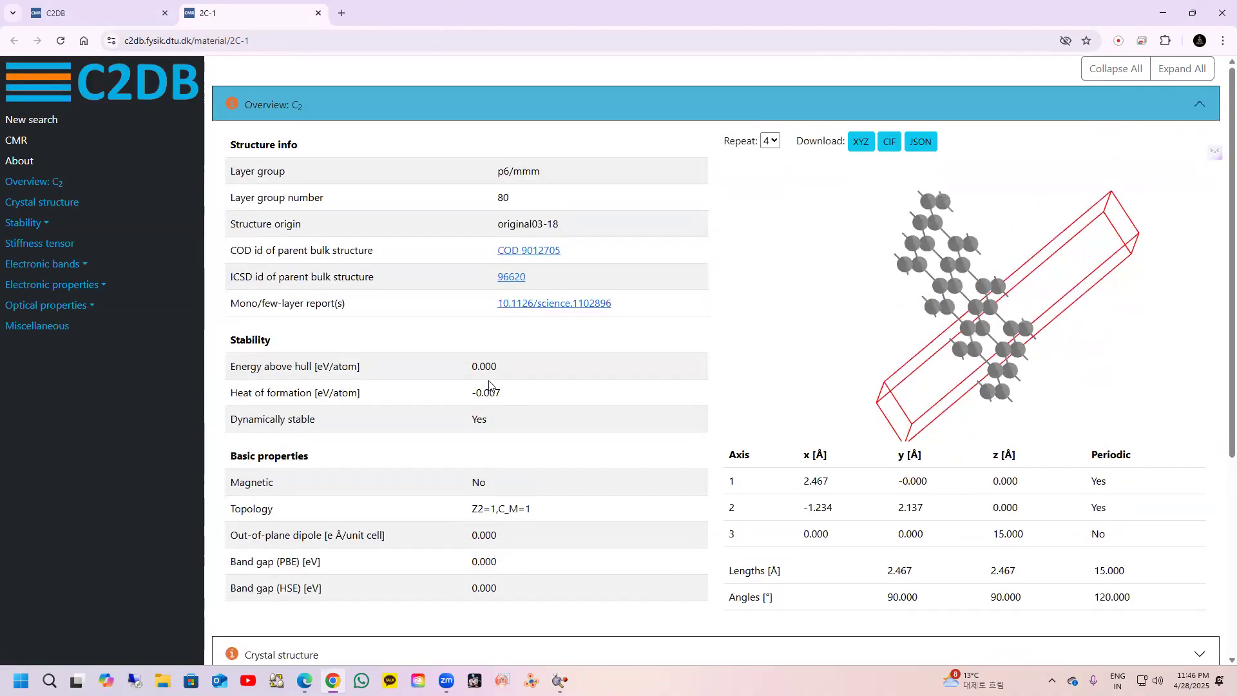
pyautogui.scroll(-1, 635, 420)
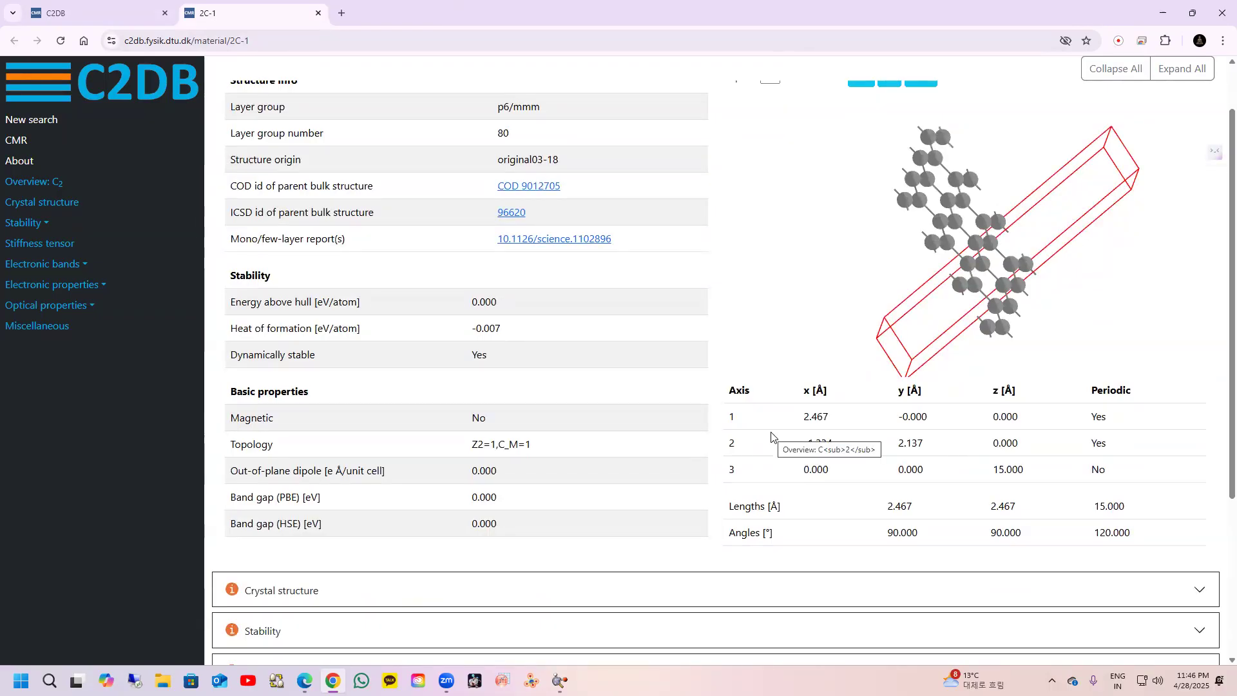
pyautogui.scroll(-2, 772, 437)
pyautogui.scroll(-2, 772, 437)
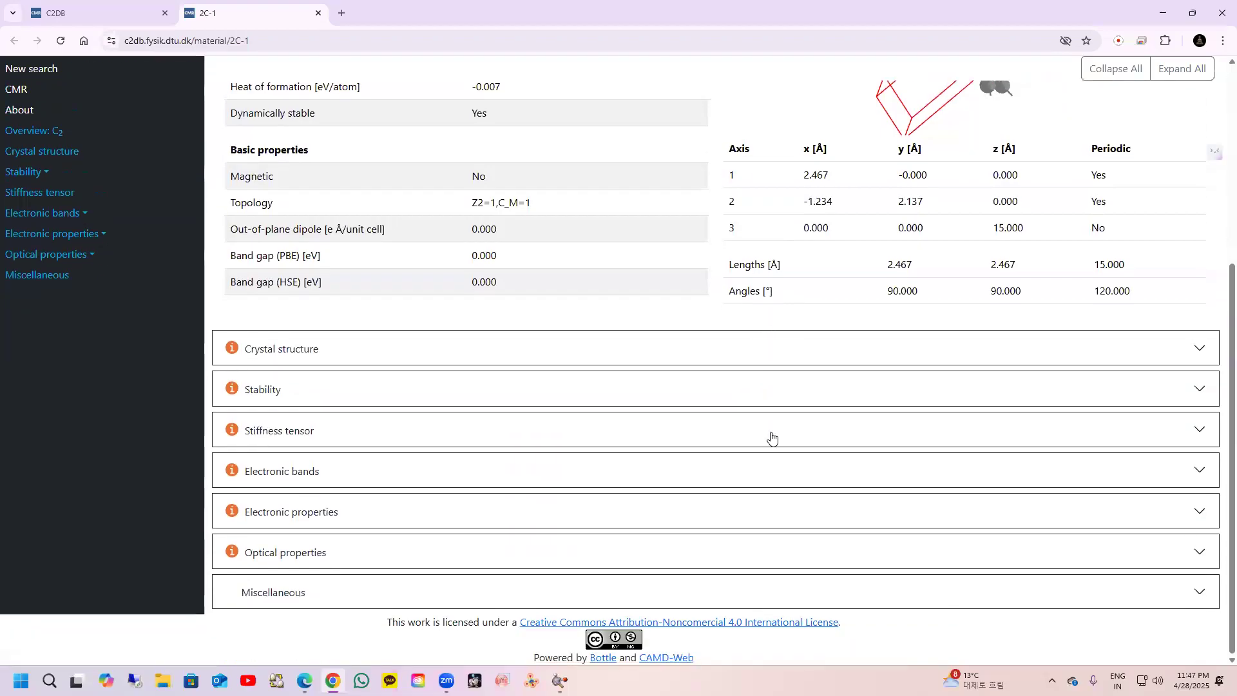
# Step: Expand the Crystal structure section to read its symmetries and structure data, and expand the Stability section
pyautogui.click(285, 351)
pyautogui.scroll(-3, 390, 367)
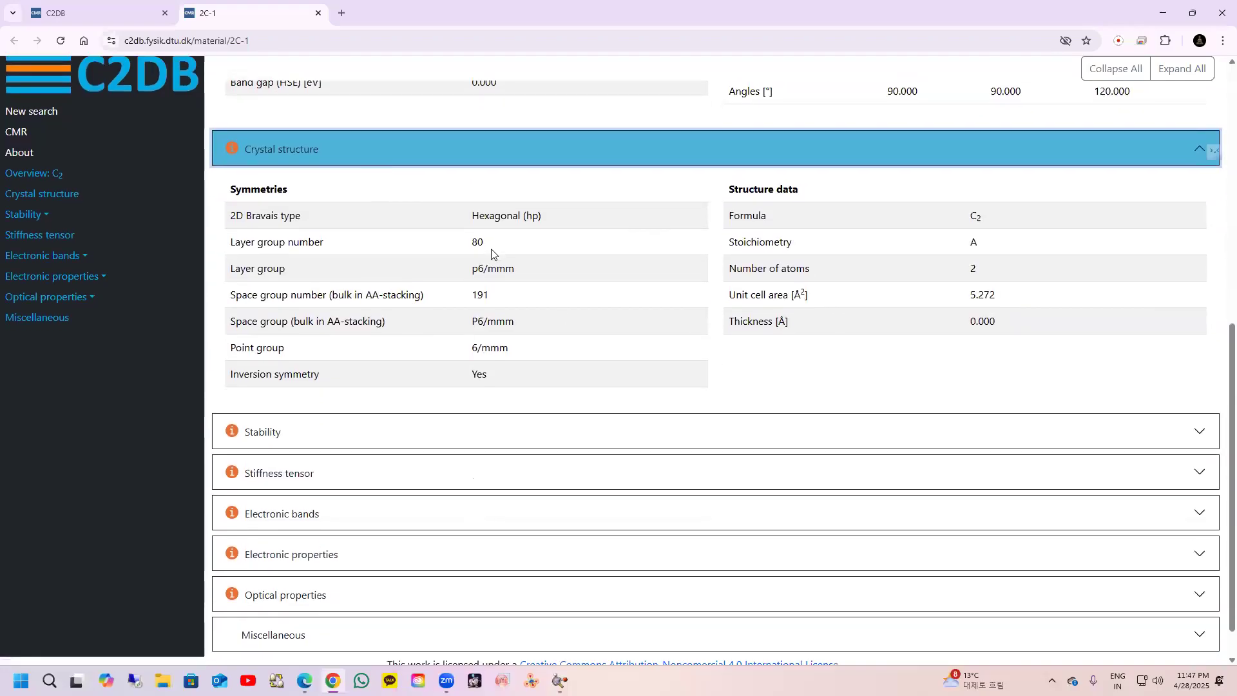
pyautogui.scroll(-1, 464, 277)
pyautogui.click(264, 389)
pyautogui.scroll(-2, 362, 337)
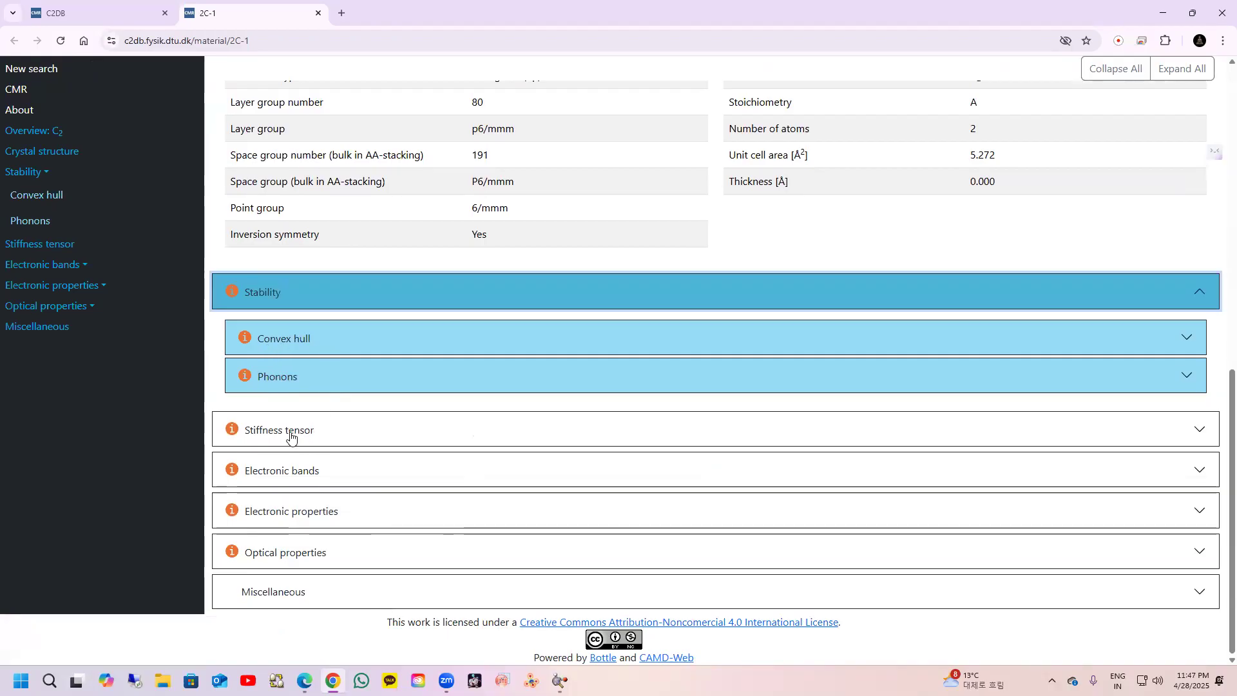
# Step: Expand the Electronic bands, Electronic properties and Optical properties sections to see which data they offer
pyautogui.click(310, 473)
pyautogui.scroll(-2, 389, 425)
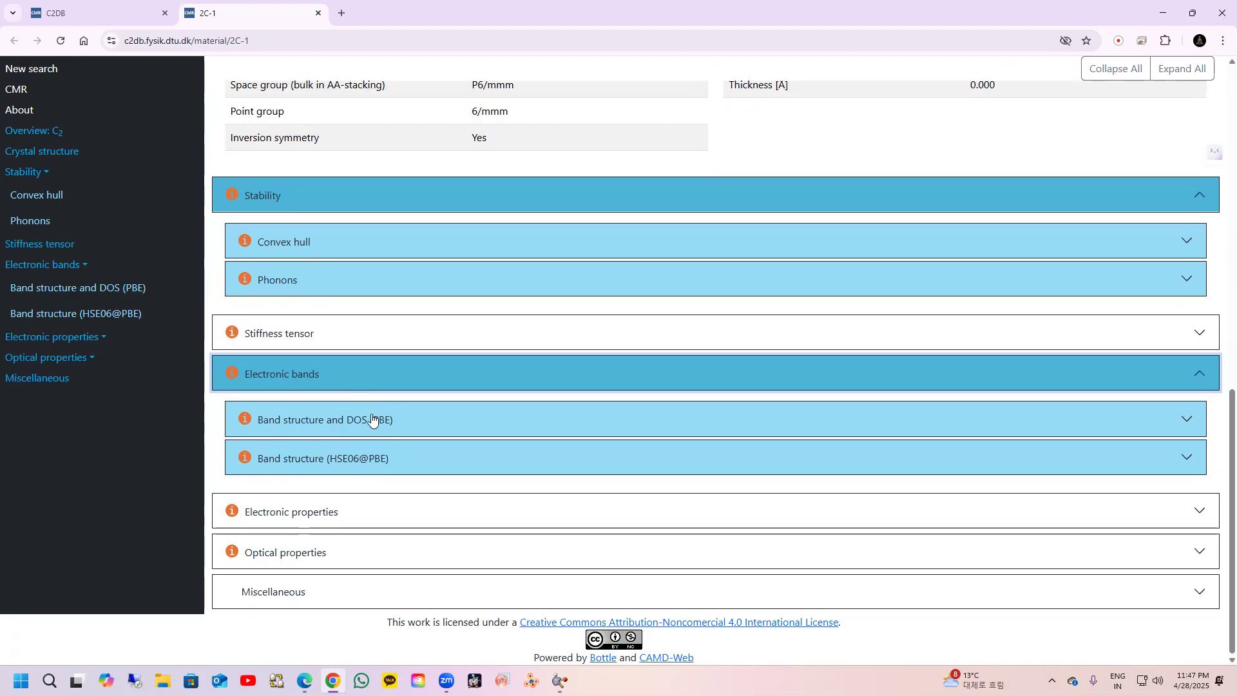
pyautogui.click(305, 512)
pyautogui.scroll(-2, 329, 506)
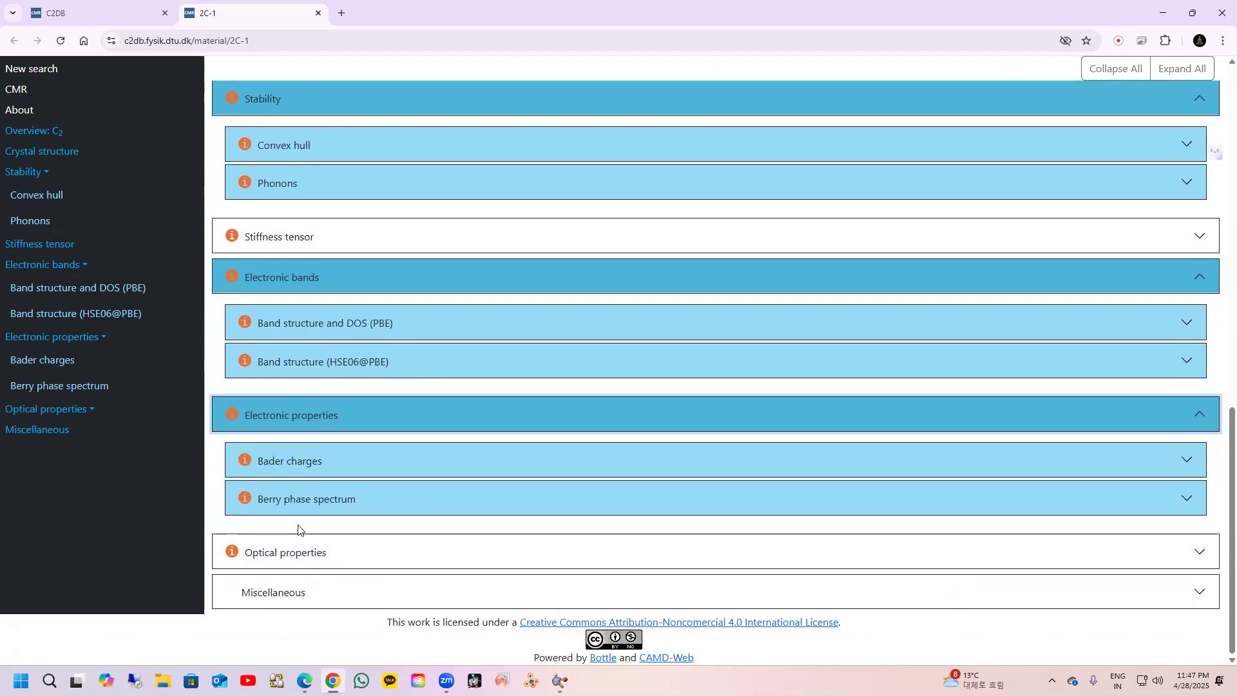
pyautogui.click(303, 555)
pyautogui.scroll(-2, 334, 523)
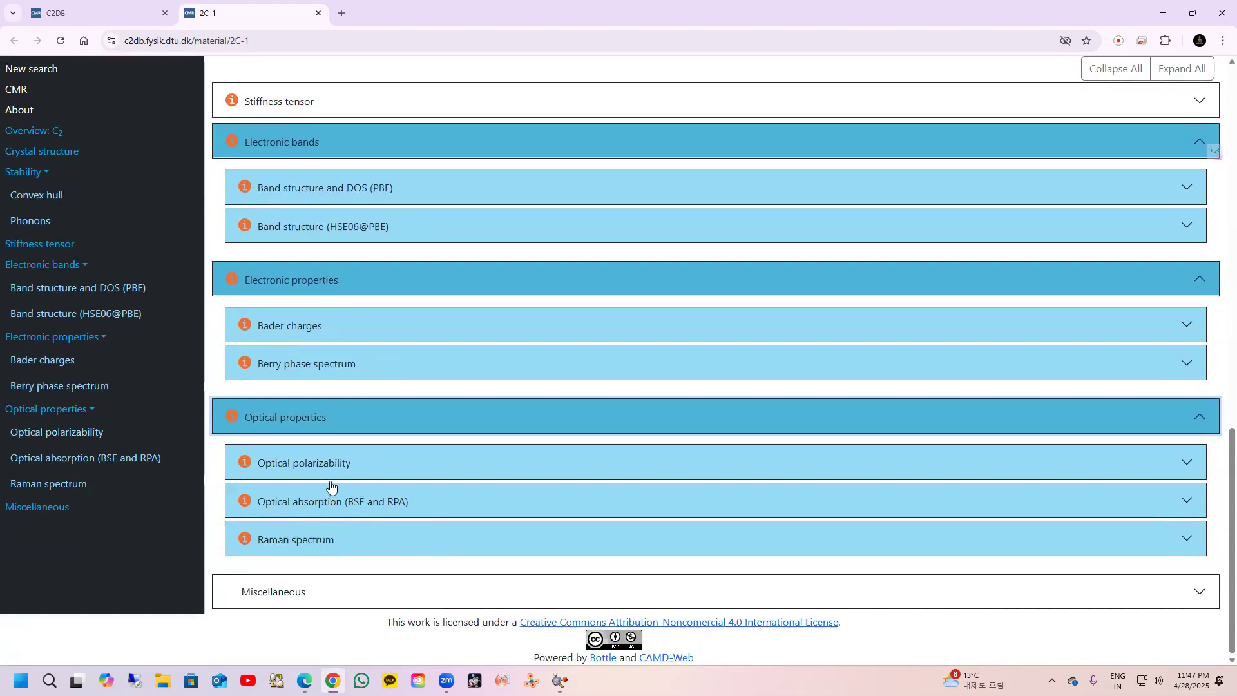
# Step: Expand Optical polarizability and examine the x, y and z polarization plots
pyautogui.click(317, 468)
pyautogui.scroll(-6, 540, 331)
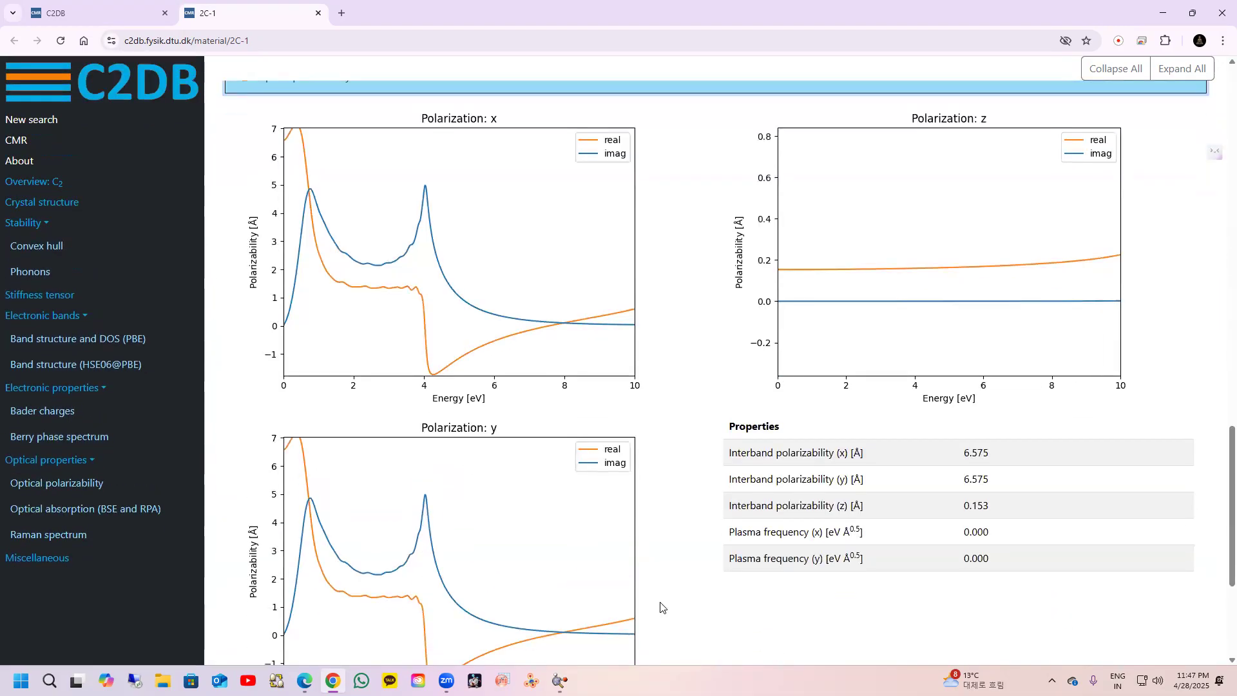
pyautogui.scroll(-3, 790, 507)
pyautogui.scroll(3, 709, 499)
pyautogui.scroll(3, 815, 455)
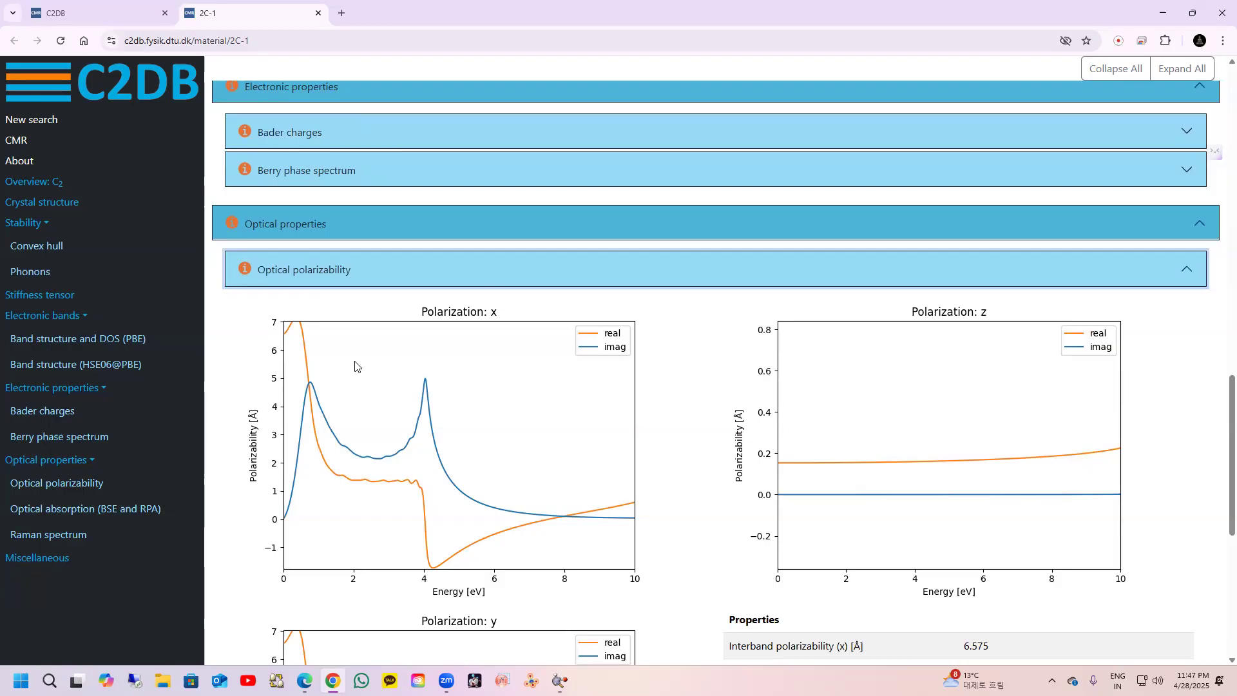
# Step: Expand Bader charges and Berry phase spectrum under Electronic properties and examine the charge table and plot
pyautogui.scroll(2, 356, 366)
pyautogui.click(354, 260)
pyautogui.scroll(-2, 423, 326)
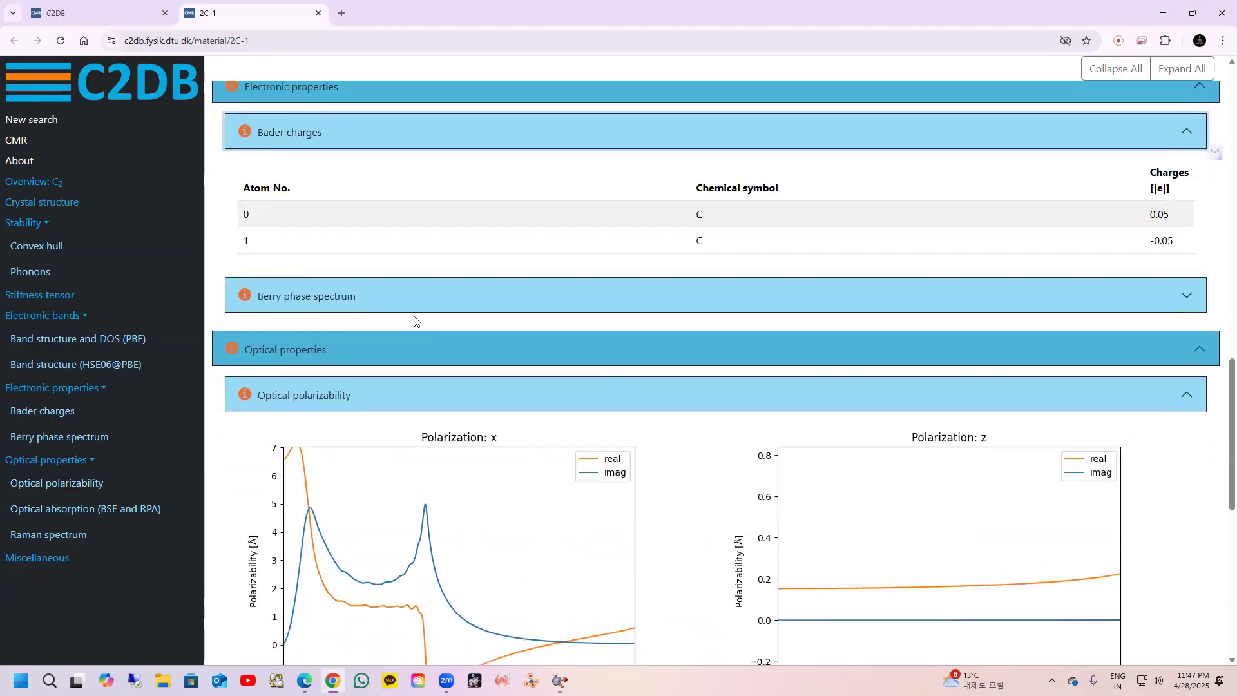
pyautogui.click(400, 303)
pyautogui.scroll(-3, 406, 354)
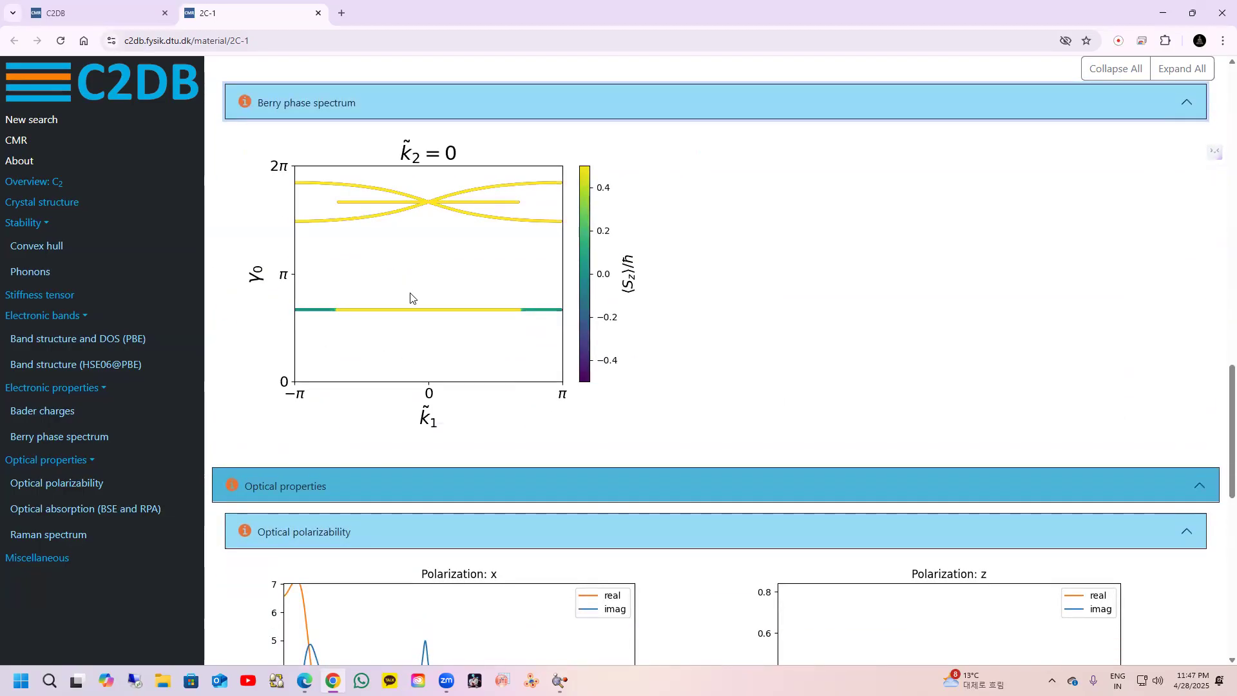
# Step: Expand Band structure and DOS (PBE) and examine its plots, Brillouin zone and properties table
pyautogui.scroll(9, 414, 312)
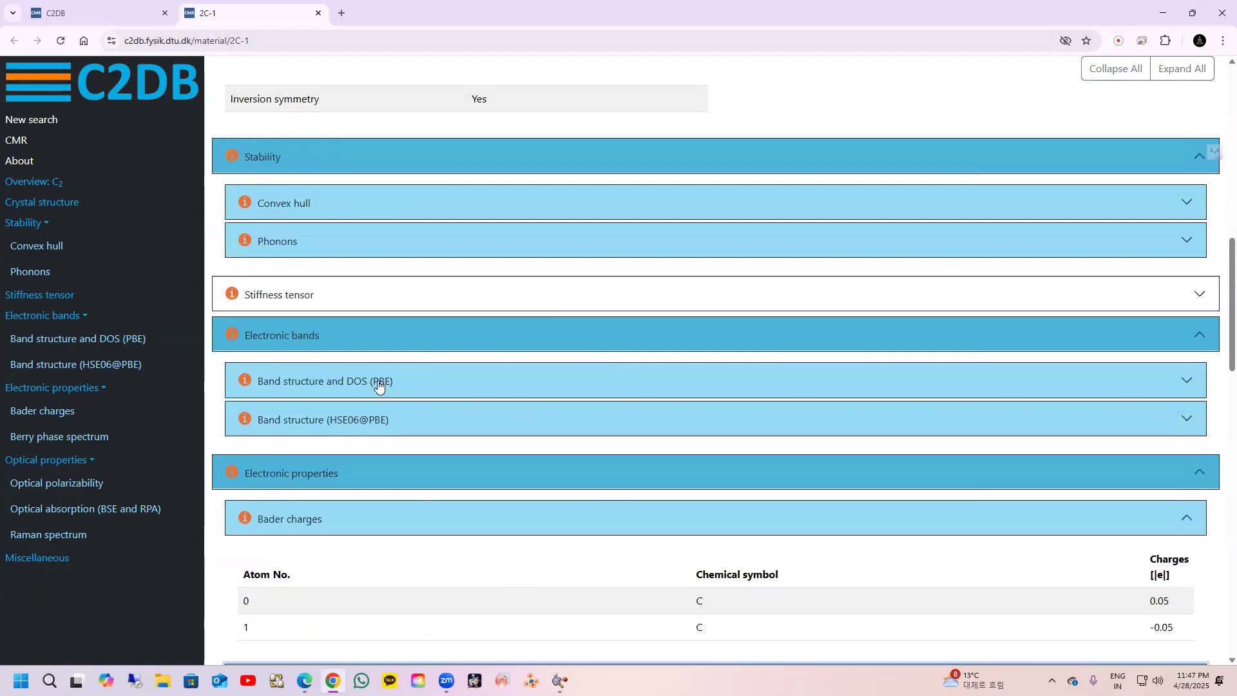
pyautogui.click(381, 383)
pyautogui.scroll(-4, 464, 381)
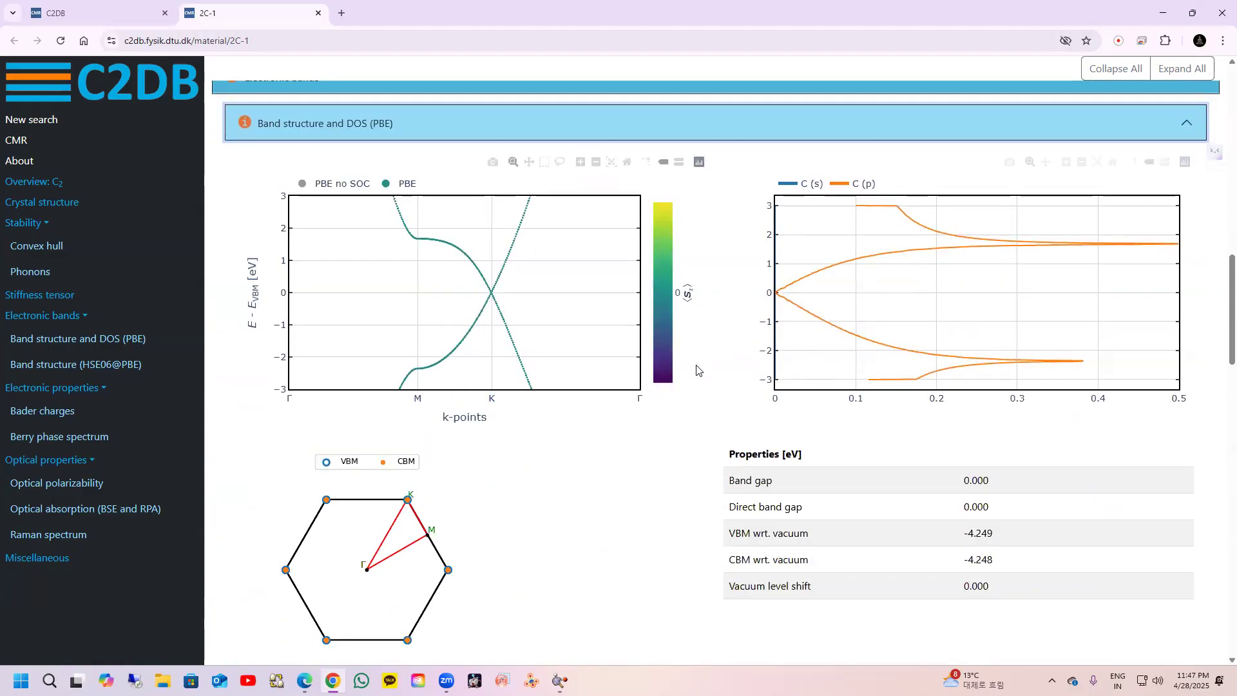
pyautogui.scroll(-5, 677, 379)
# Step: Rotate the C2 structure preview in the overview to show the hexagonal sheet, and download the structure as a CIF file
pyautogui.scroll(20, 683, 387)
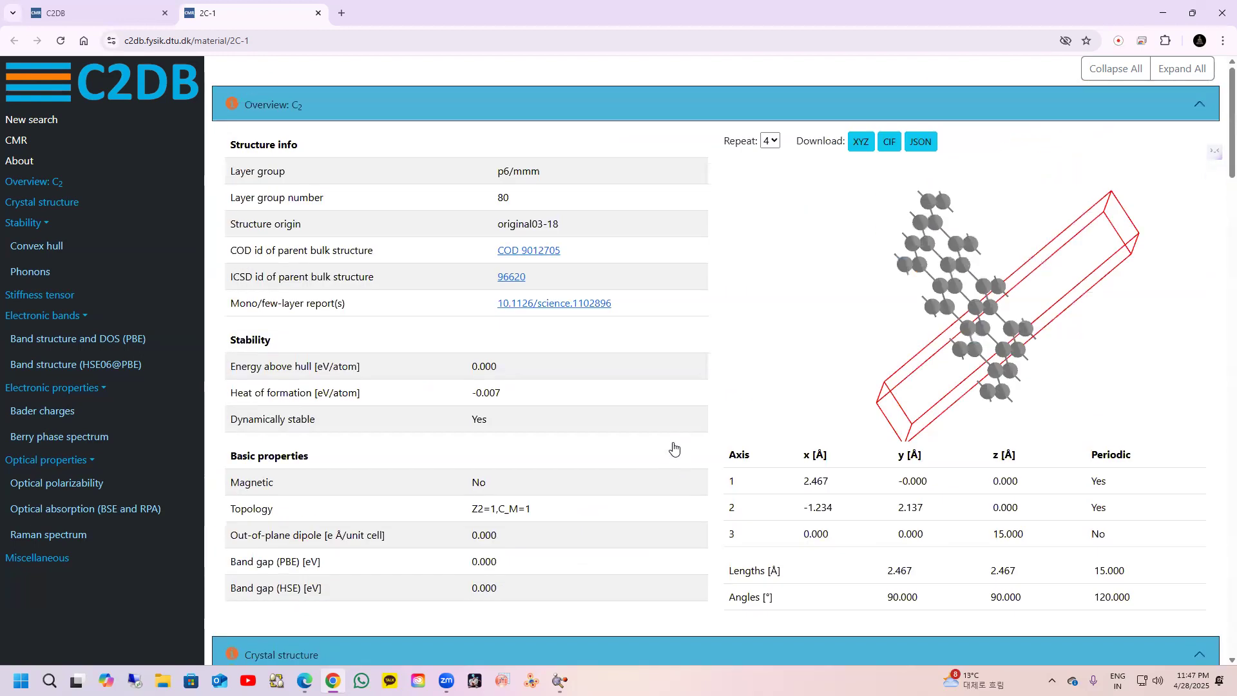
pyautogui.moveTo(1064, 244); pyautogui.dragTo(1042, 313)
pyautogui.moveTo(1119, 300); pyautogui.dragTo(1109, 304)
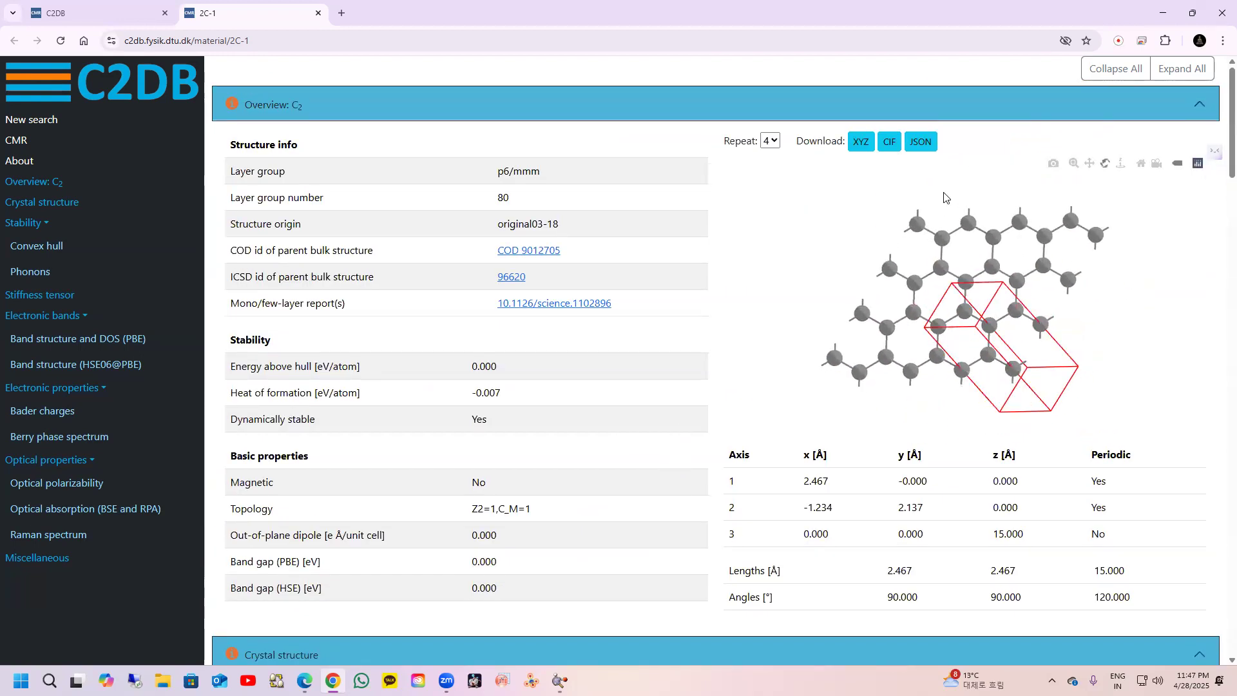
pyautogui.click(889, 149)
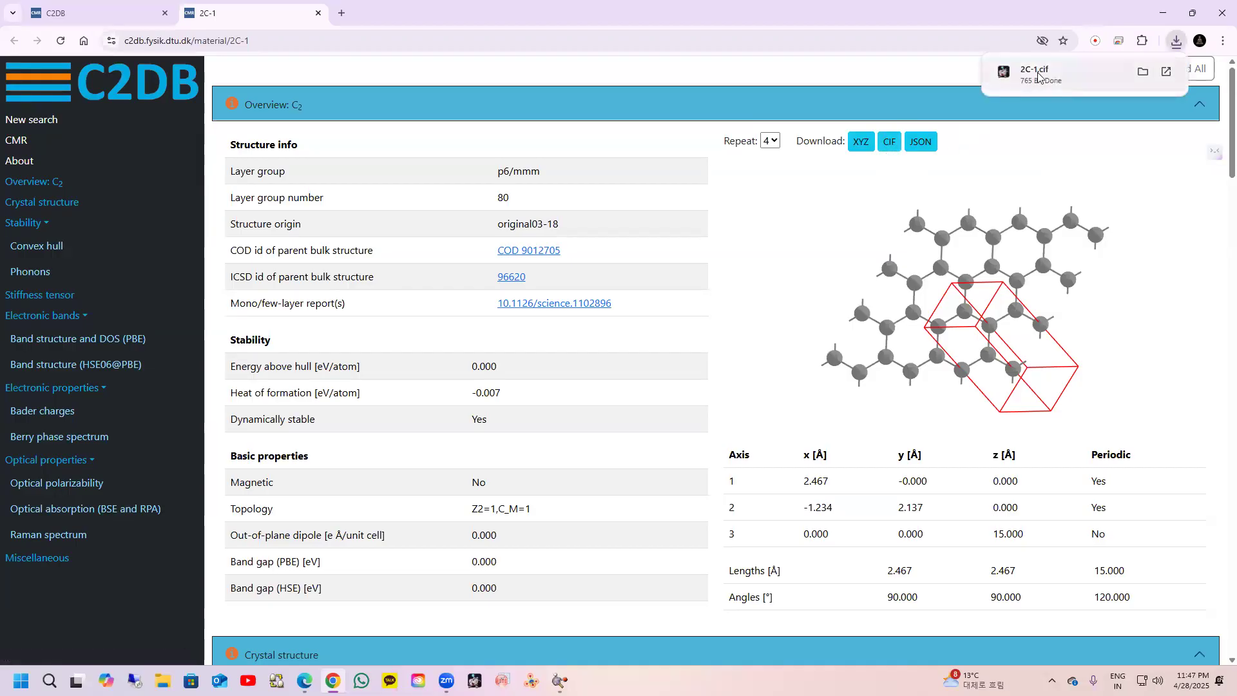
# Step: Close both C2DB browser tabs and bring the minimized GaussView windows back on screen
pyautogui.click(318, 13)
pyautogui.click(165, 14)
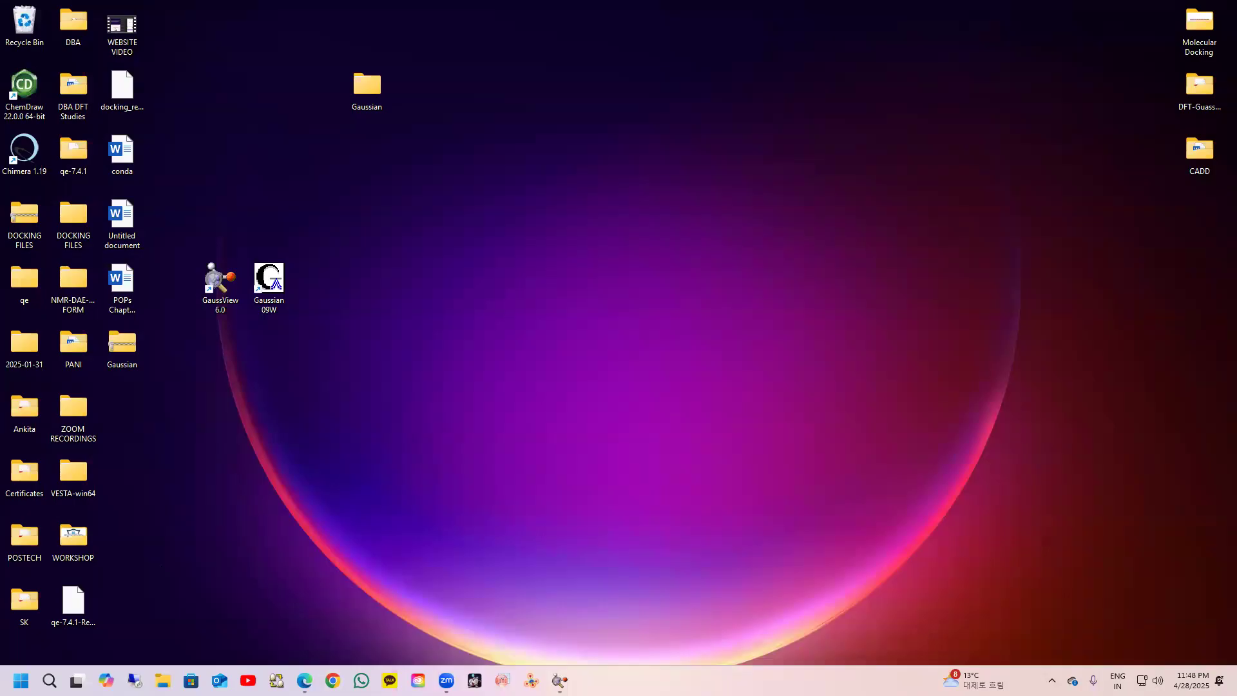
pyautogui.moveTo(560, 680)
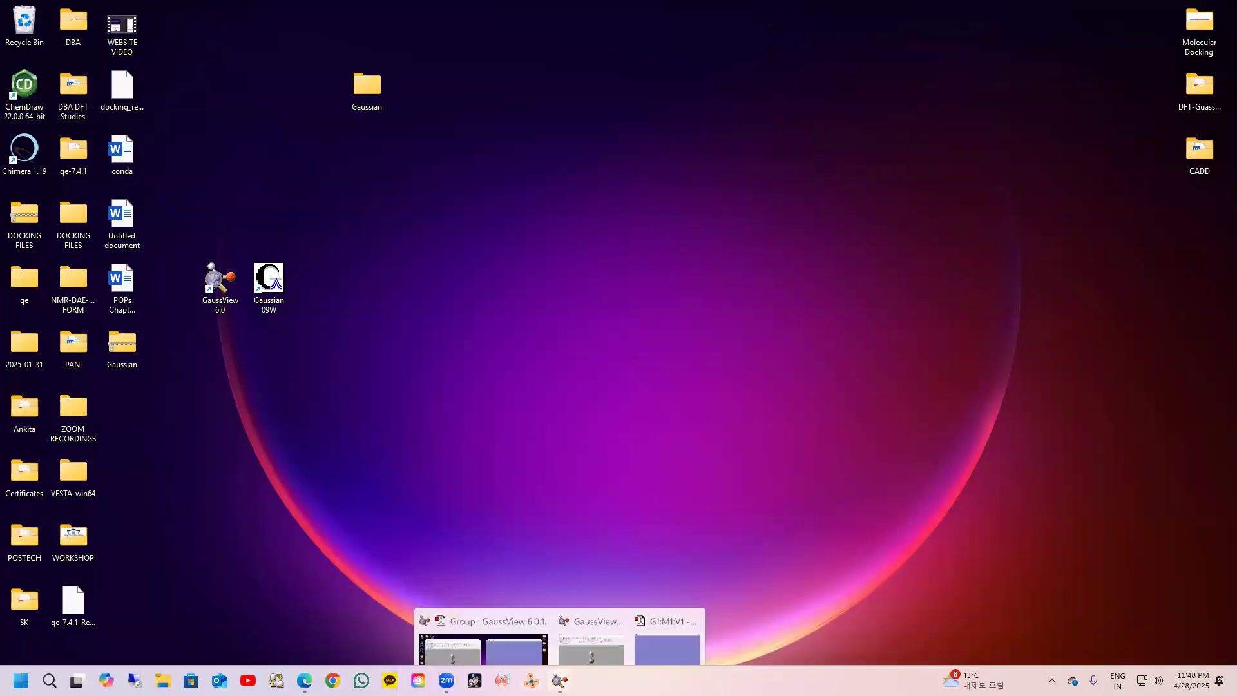
pyautogui.click(560, 680)
pyautogui.click(559, 681)
pyautogui.click(485, 612)
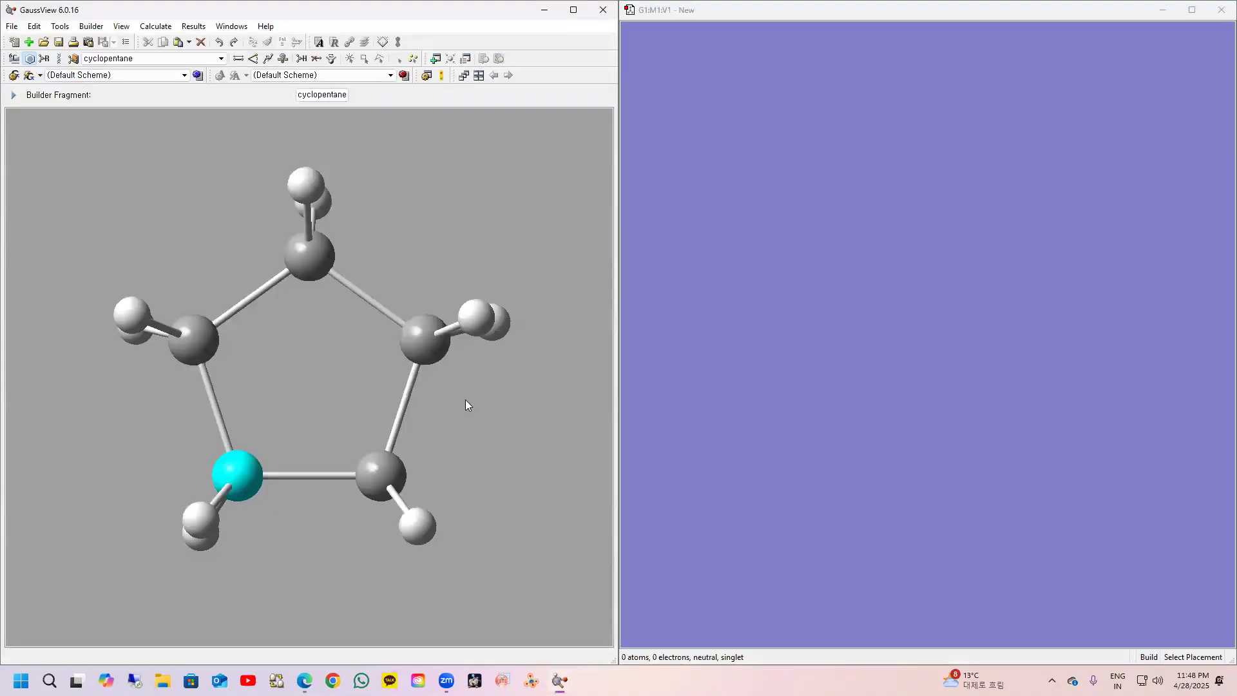
# Step: Open the file 2C-1.cif from the Downloads folder as a separate molecule group
pyautogui.click(14, 29)
pyautogui.click(32, 76)
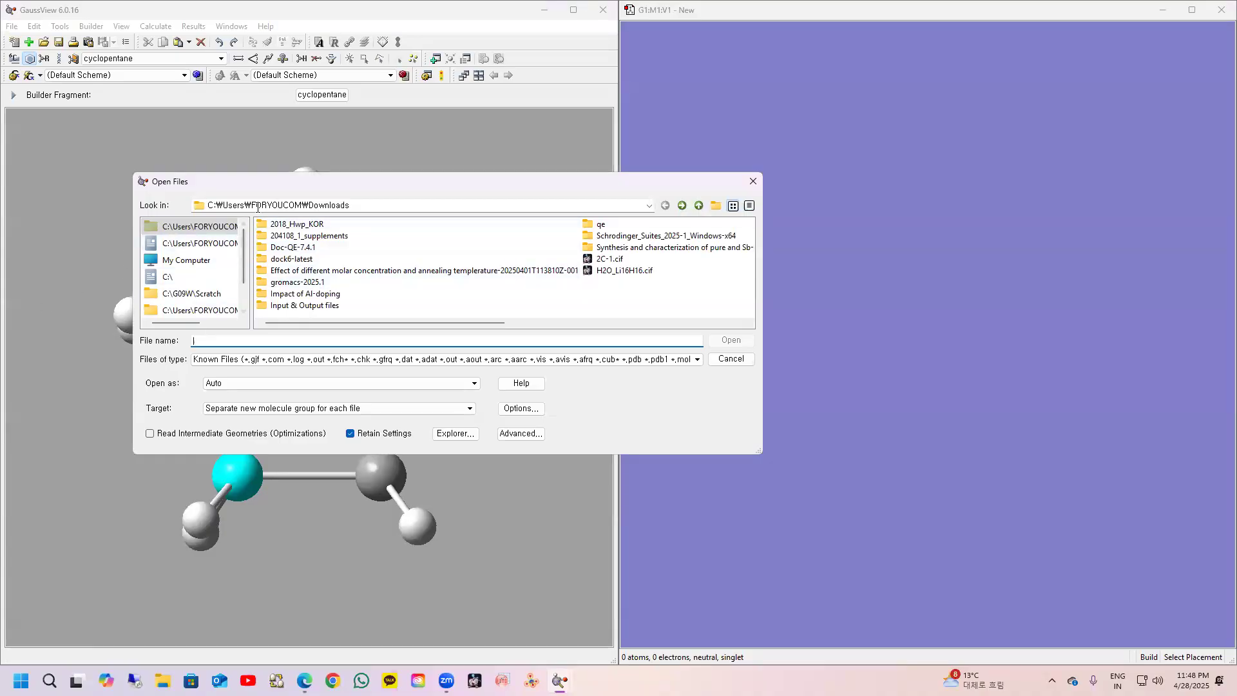
pyautogui.click(616, 260)
pyautogui.click(734, 340)
pyautogui.moveTo(490, 355); pyautogui.dragTo(466, 284)
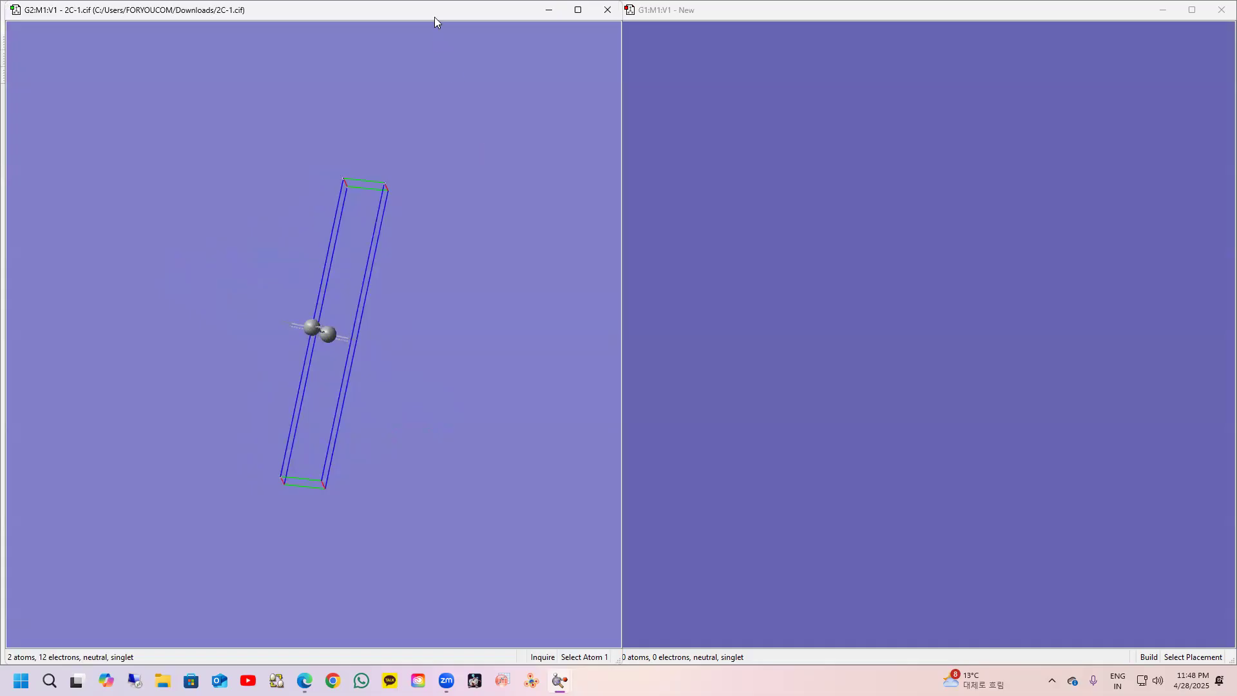
# Step: Move the 2C-1.cif window clear of the main window and rotate the C2 unit cell to inspect it from several sides
pyautogui.moveTo(434, 7); pyautogui.dragTo(1074, 12)
pyautogui.moveTo(992, 147); pyautogui.dragTo(785, 451)
pyautogui.moveTo(892, 251)
pyautogui.mouseDown()
pyautogui.moveTo(941, 312)
pyautogui.moveTo(902, 259)
pyautogui.mouseUp()
pyautogui.click(365, 42)
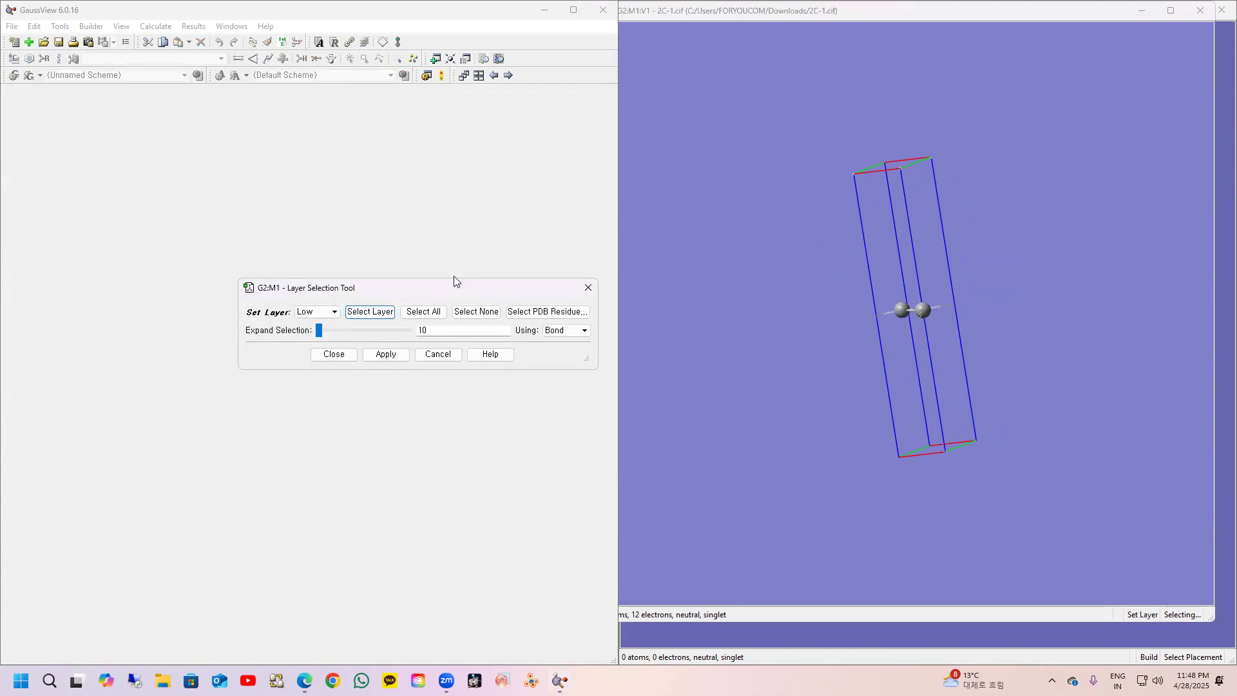
pyautogui.click(588, 288)
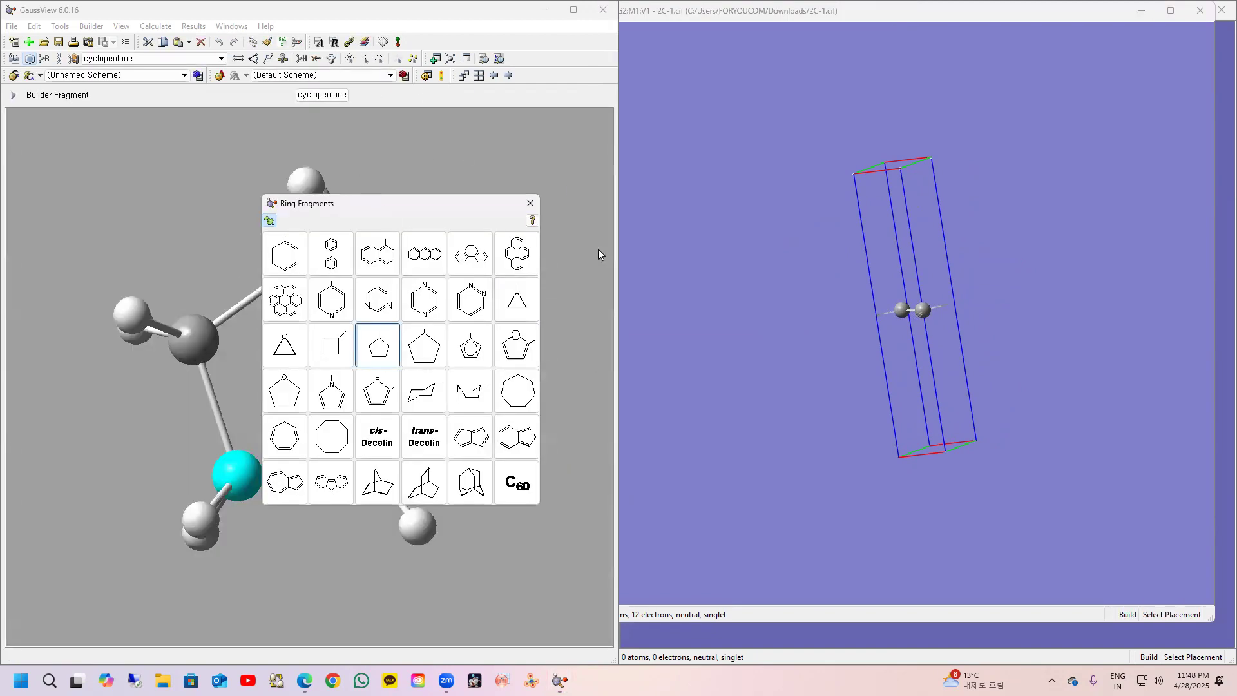
pyautogui.moveTo(887, 259); pyautogui.dragTo(894, 396)
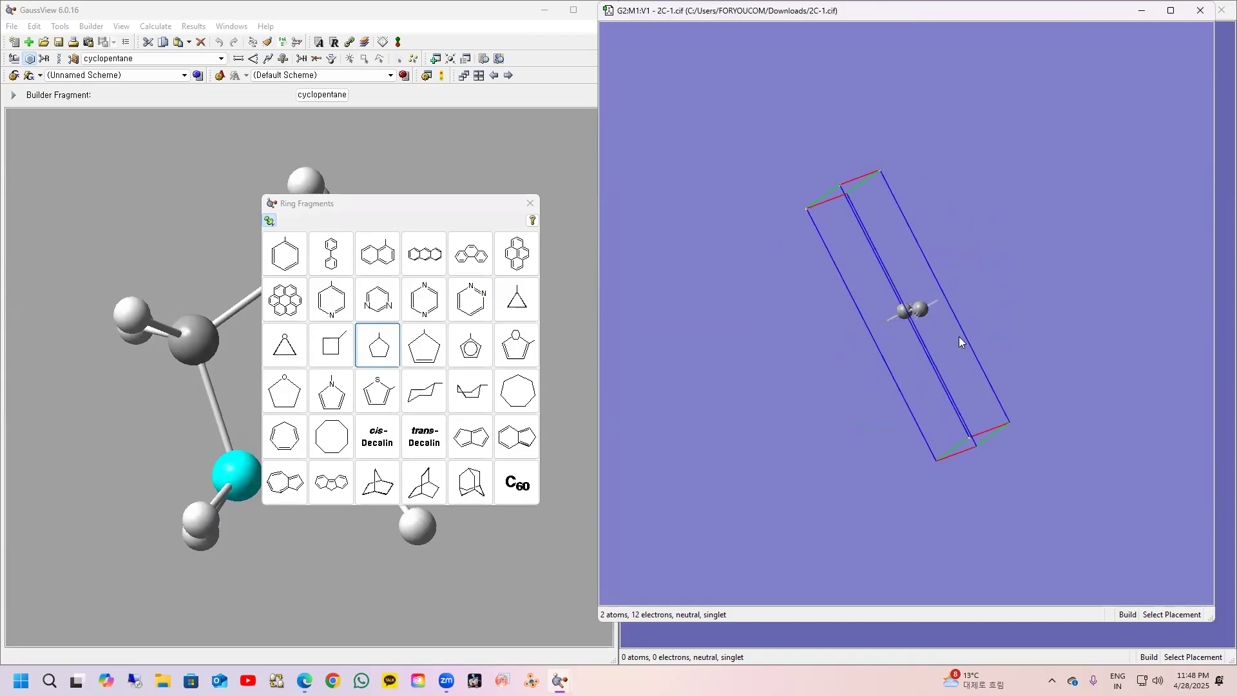
pyautogui.moveTo(959, 336); pyautogui.dragTo(890, 391)
pyautogui.moveTo(842, 356); pyautogui.dragTo(899, 349)
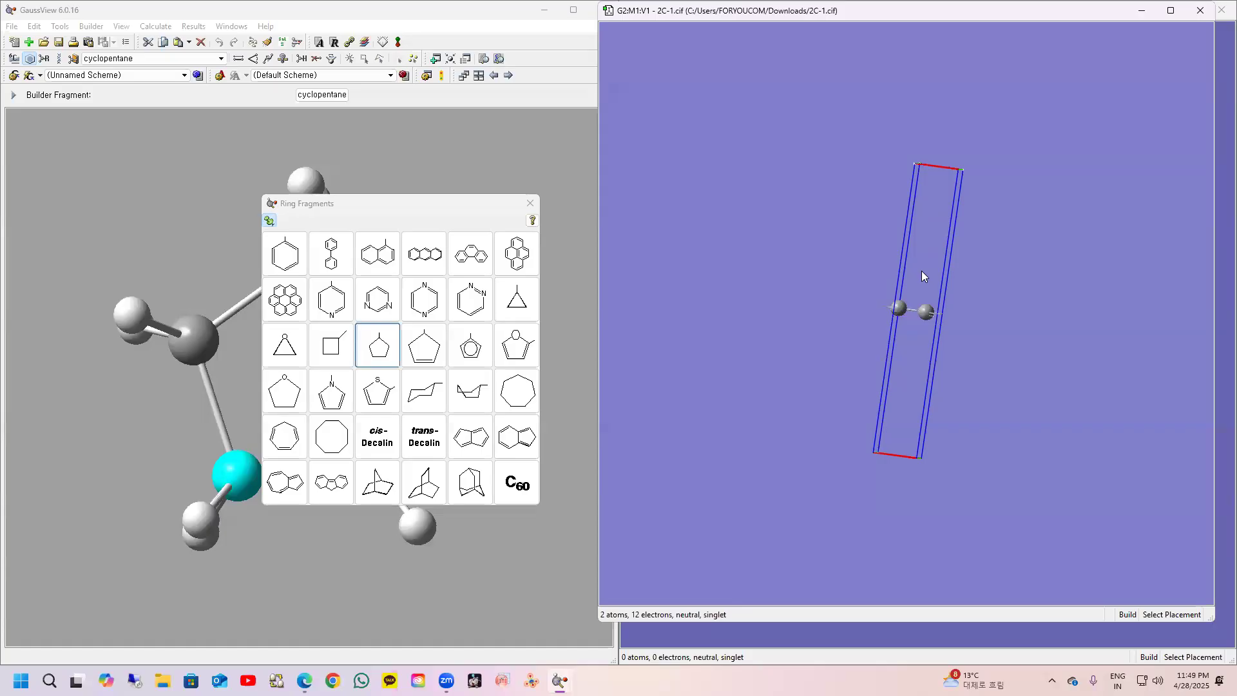
# Step: Examine the symmetry, cell, view and contents settings of the C2 crystal in the PBC editor, and close the 2C-1.cif window
pyautogui.click(382, 43)
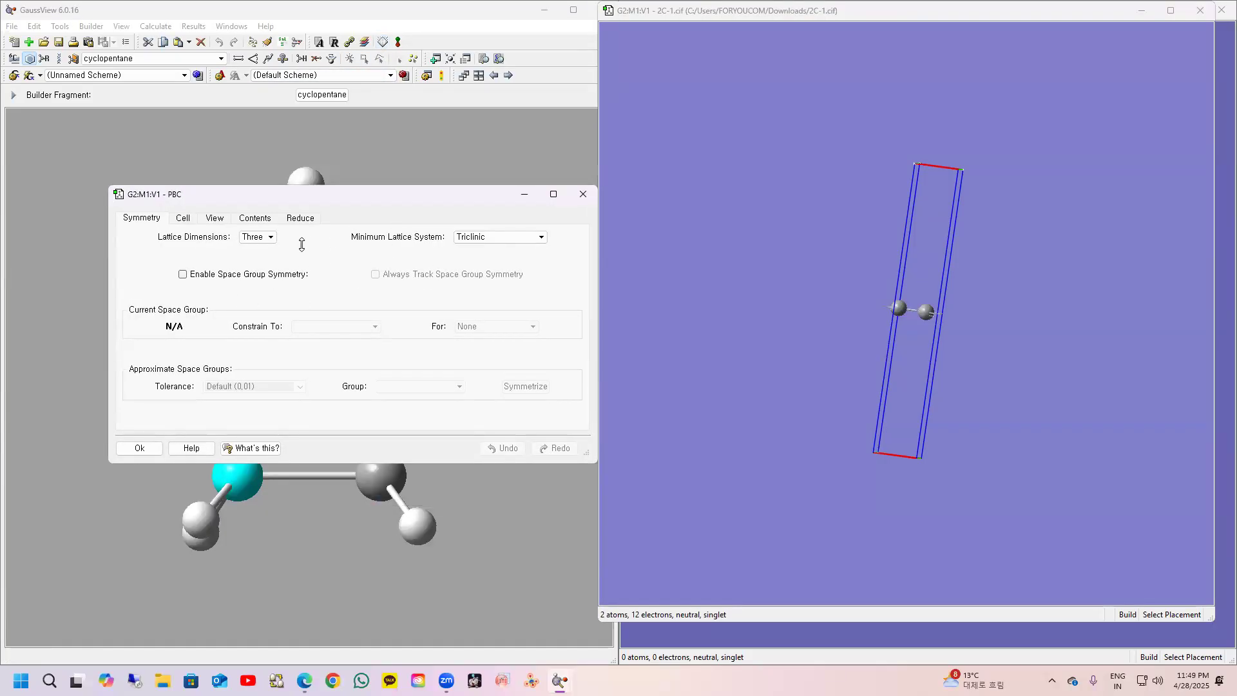
pyautogui.click(256, 237)
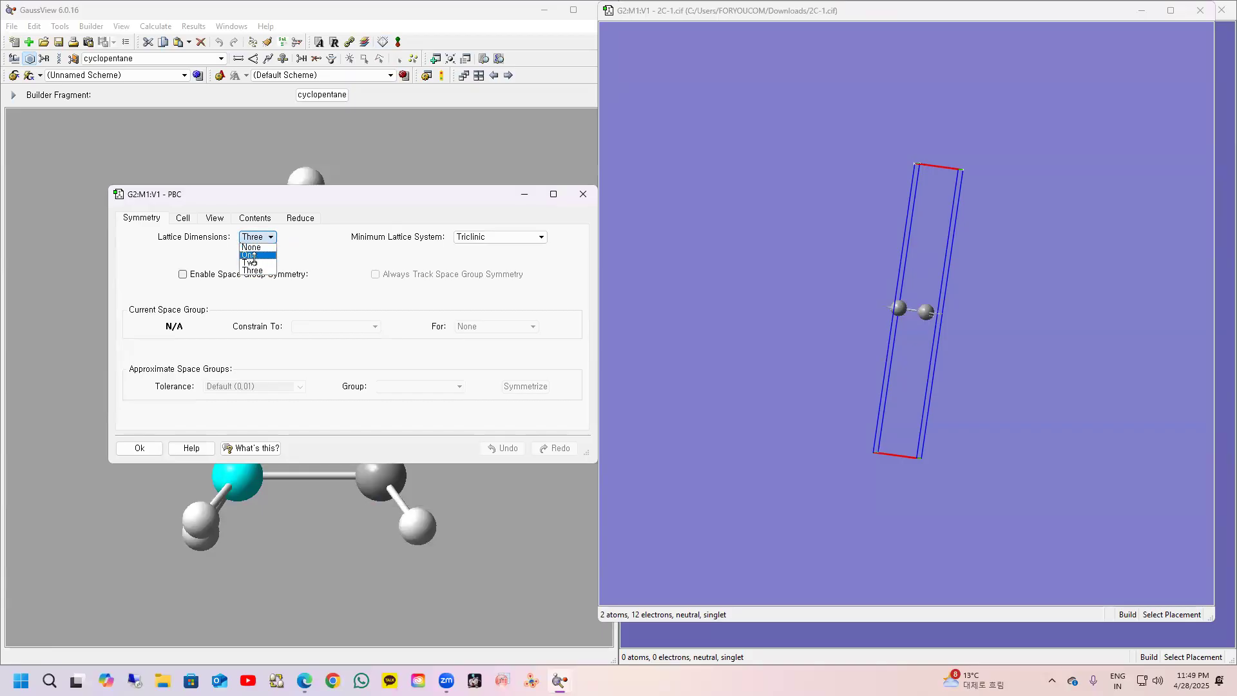
pyautogui.click(330, 251)
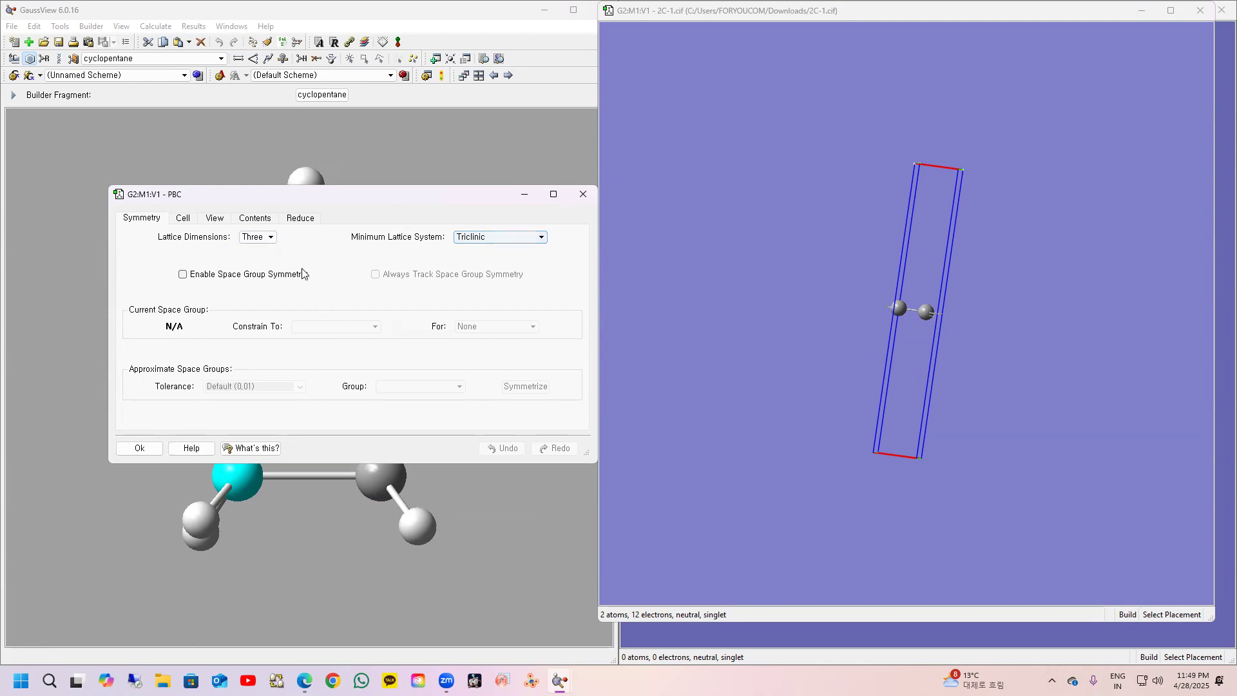
pyautogui.click(183, 218)
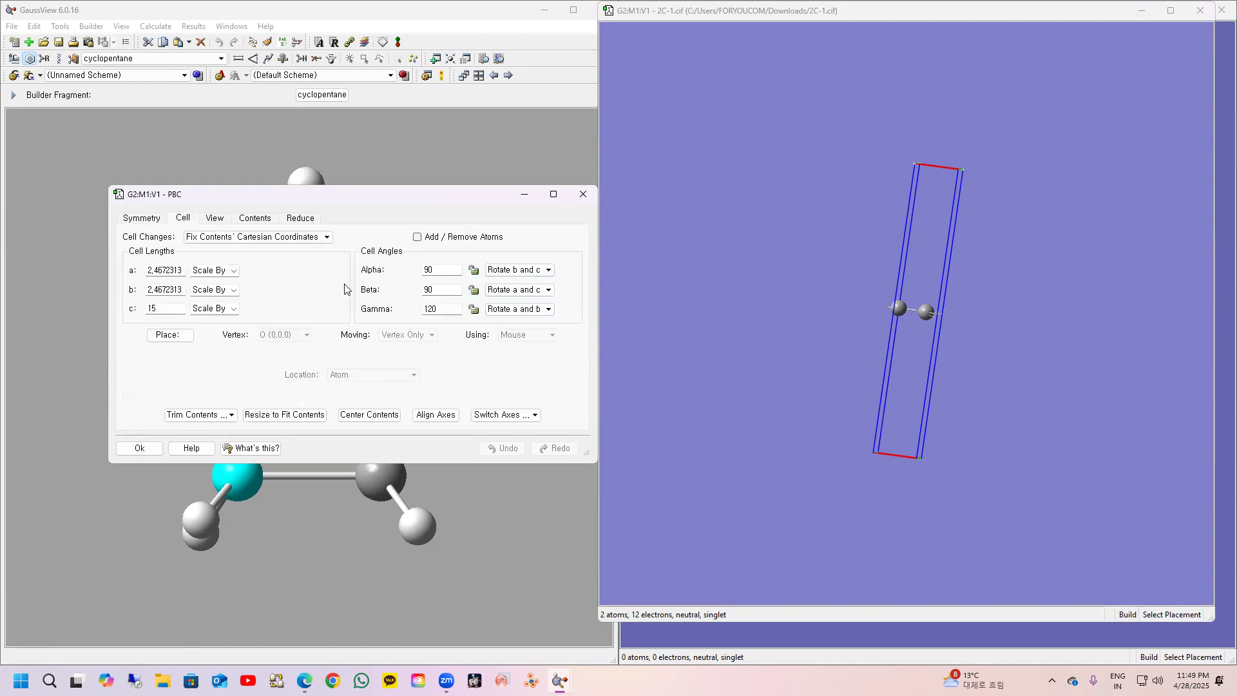
pyautogui.click(216, 222)
pyautogui.click(257, 222)
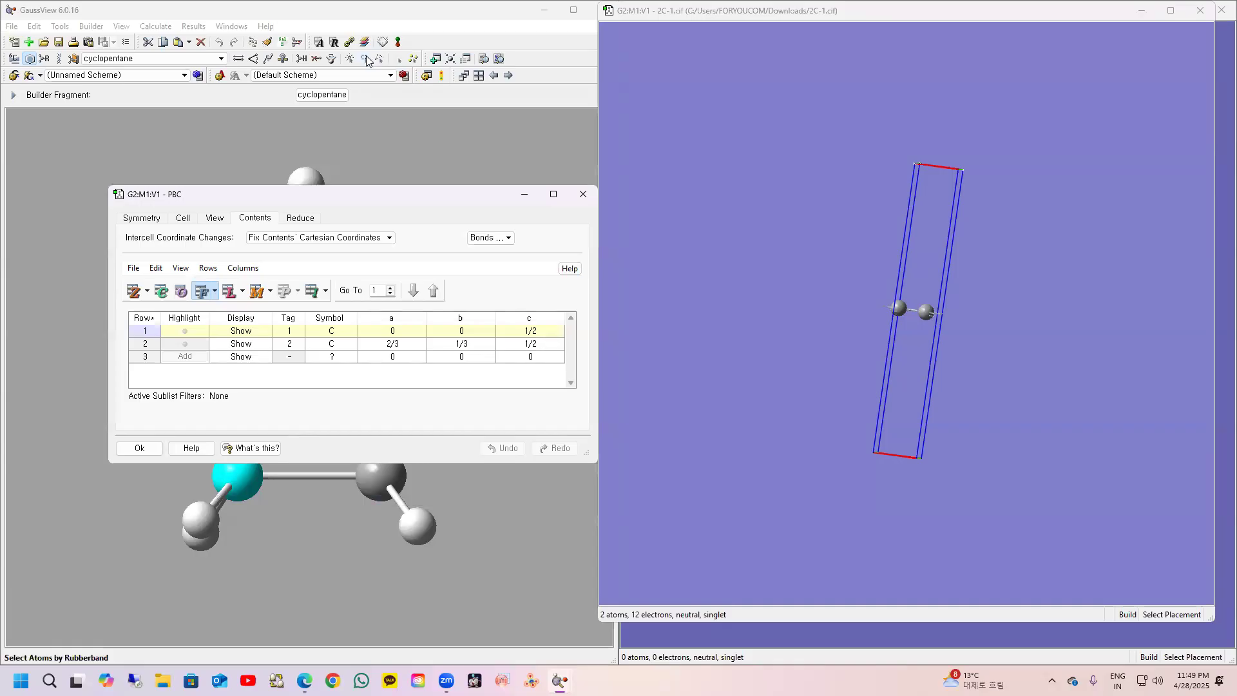
pyautogui.click(583, 194)
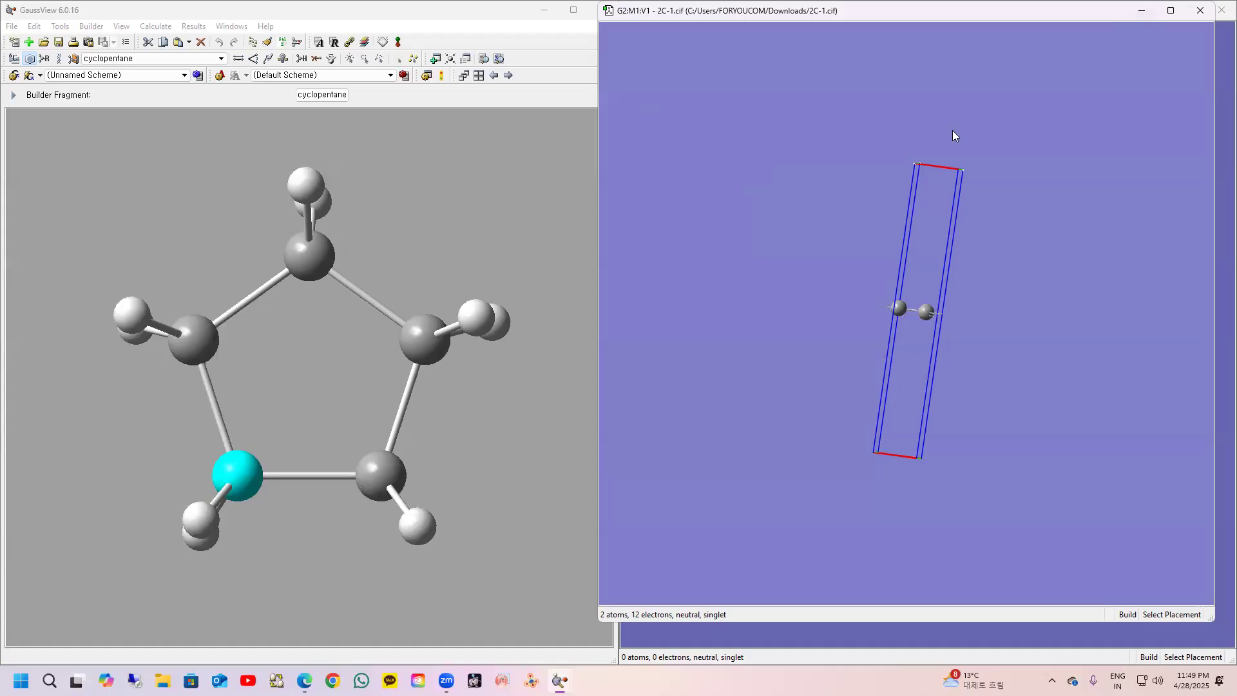
pyautogui.click(1200, 10)
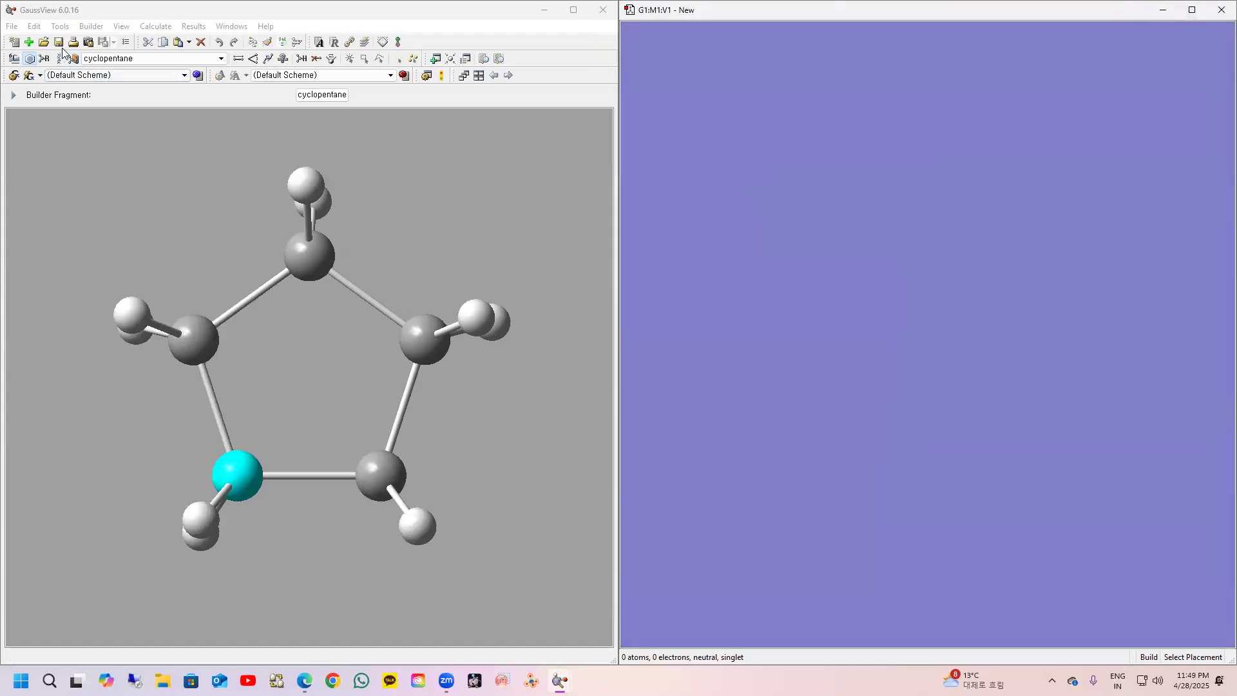
# Step: Open the Builder palette, pick the benzene ring fragment and place it in the empty molecule window
pyautogui.click(121, 26)
pyautogui.click(140, 77)
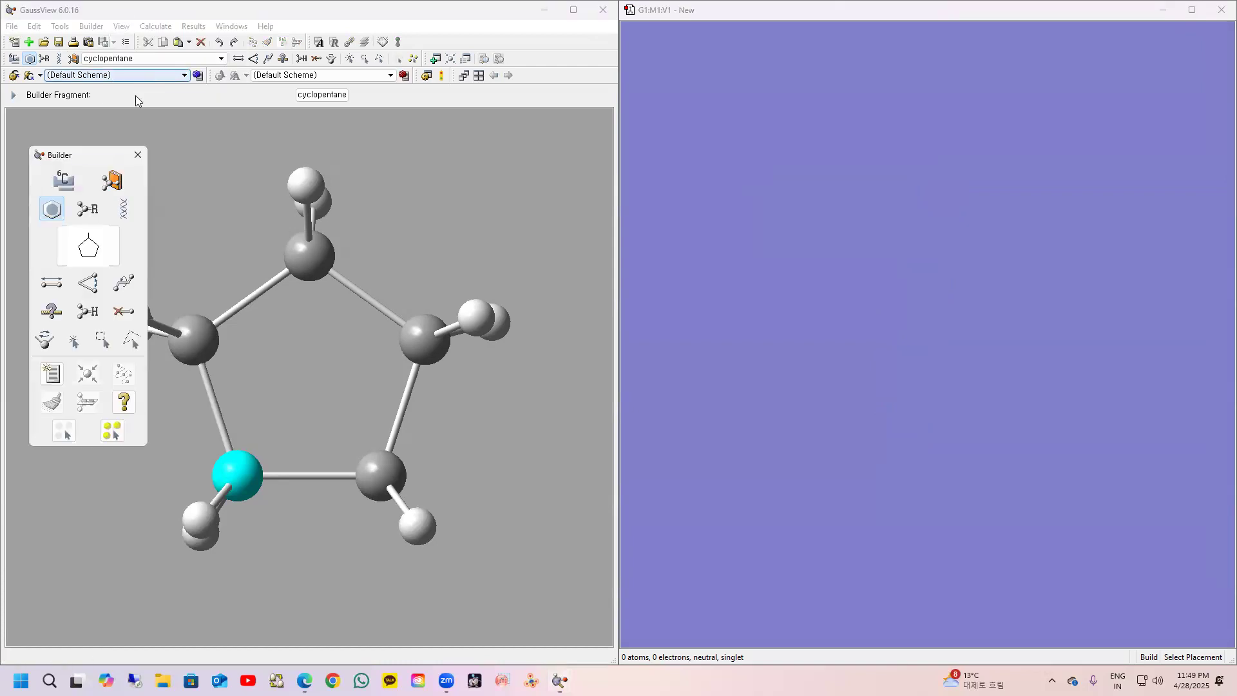
pyautogui.click(52, 210)
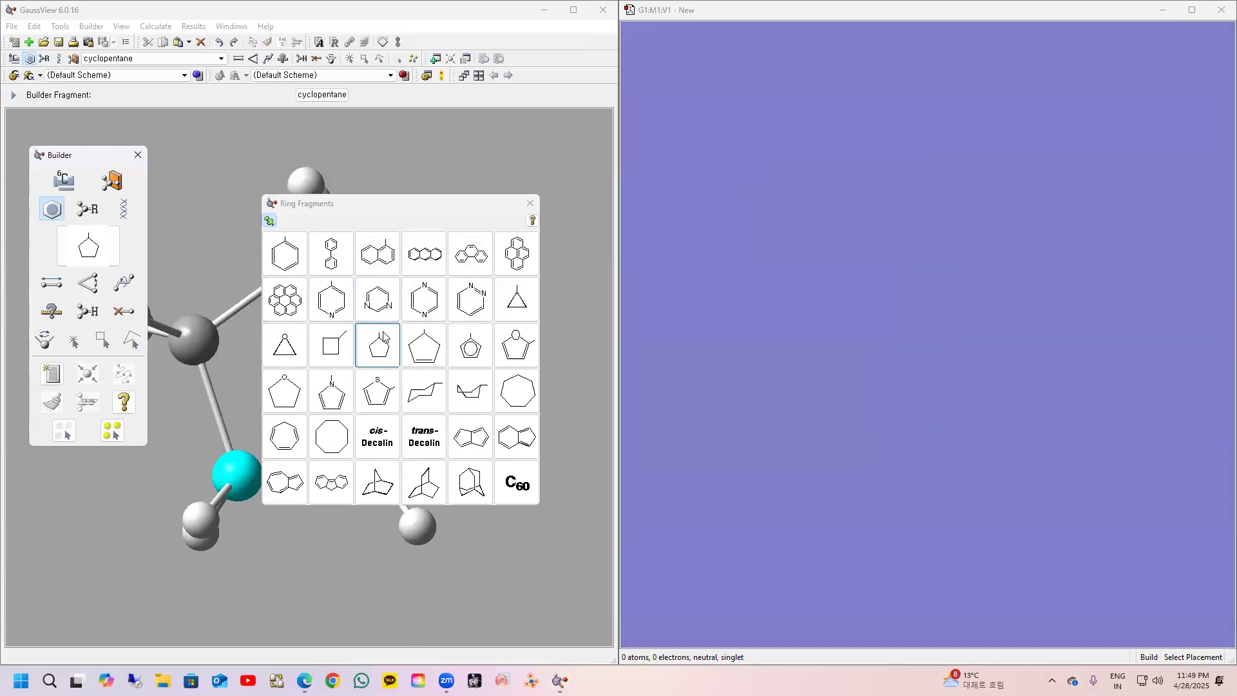
pyautogui.click(278, 264)
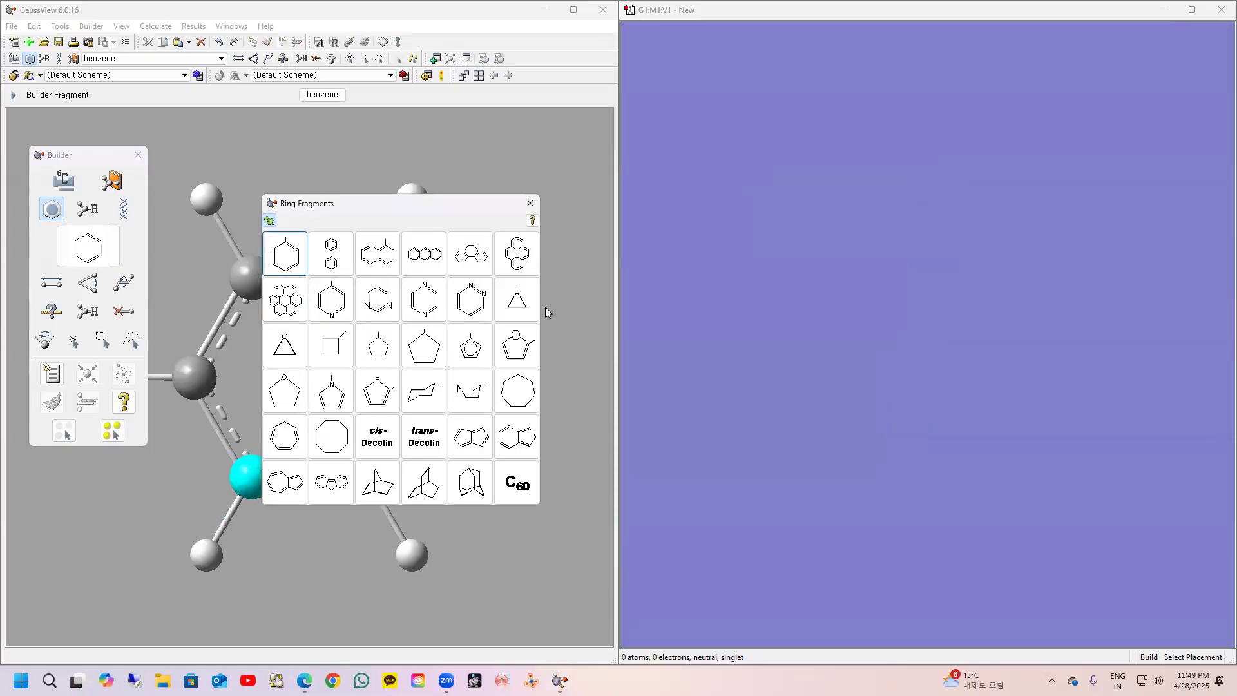
pyautogui.click(889, 303)
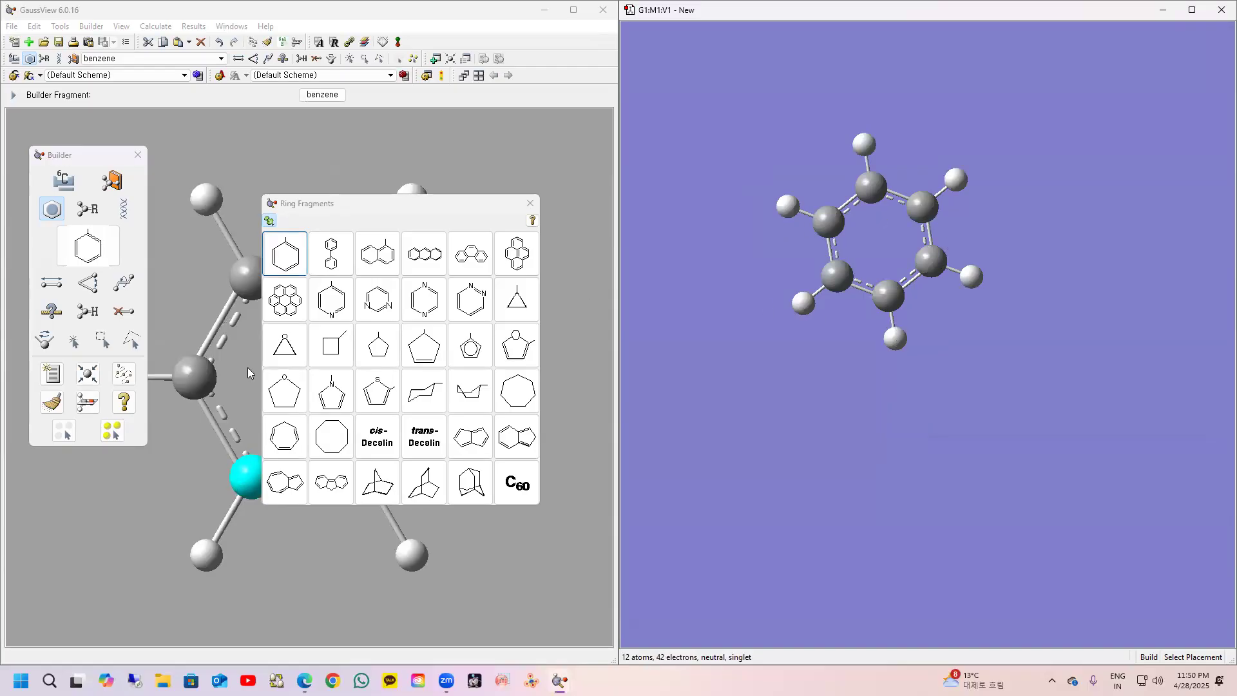
# Step: Replace three alternating ring carbons of the benzene with tetravalent nitrogen (S-S-S-LP) atoms
pyautogui.click(58, 183)
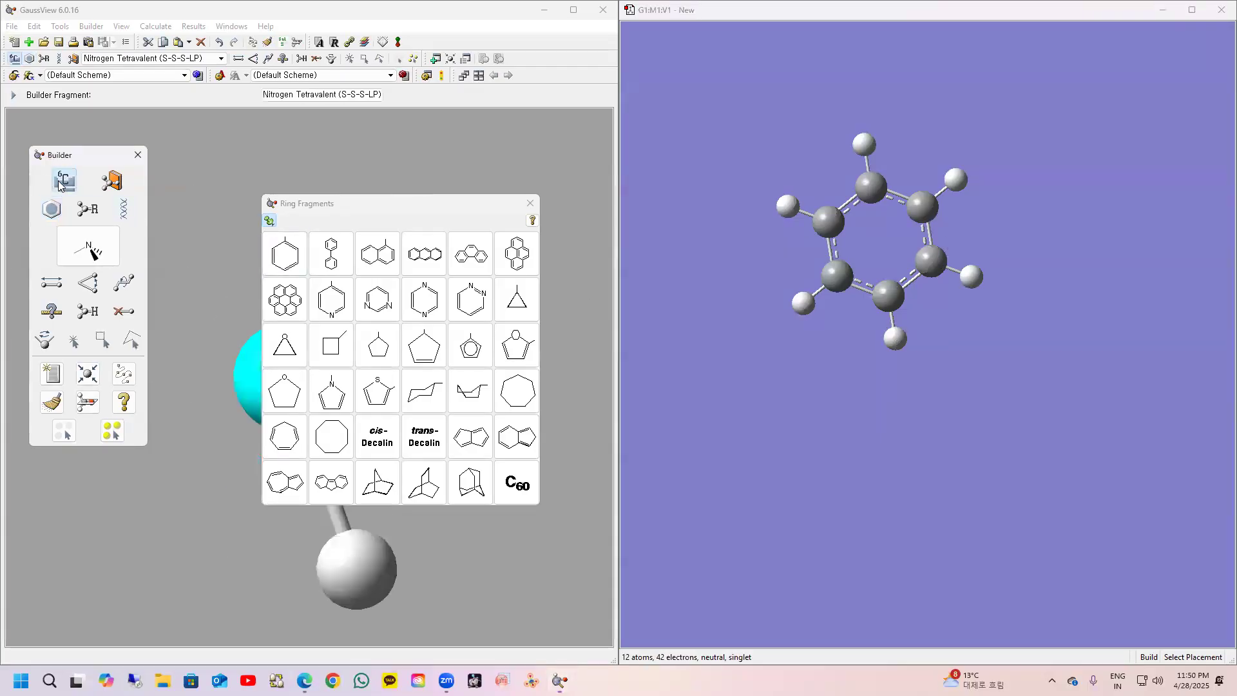
pyautogui.click(828, 221)
pyautogui.click(924, 209)
pyautogui.click(888, 295)
pyautogui.moveTo(888, 230); pyautogui.dragTo(933, 235)
pyautogui.moveTo(942, 230); pyautogui.dragTo(810, 200)
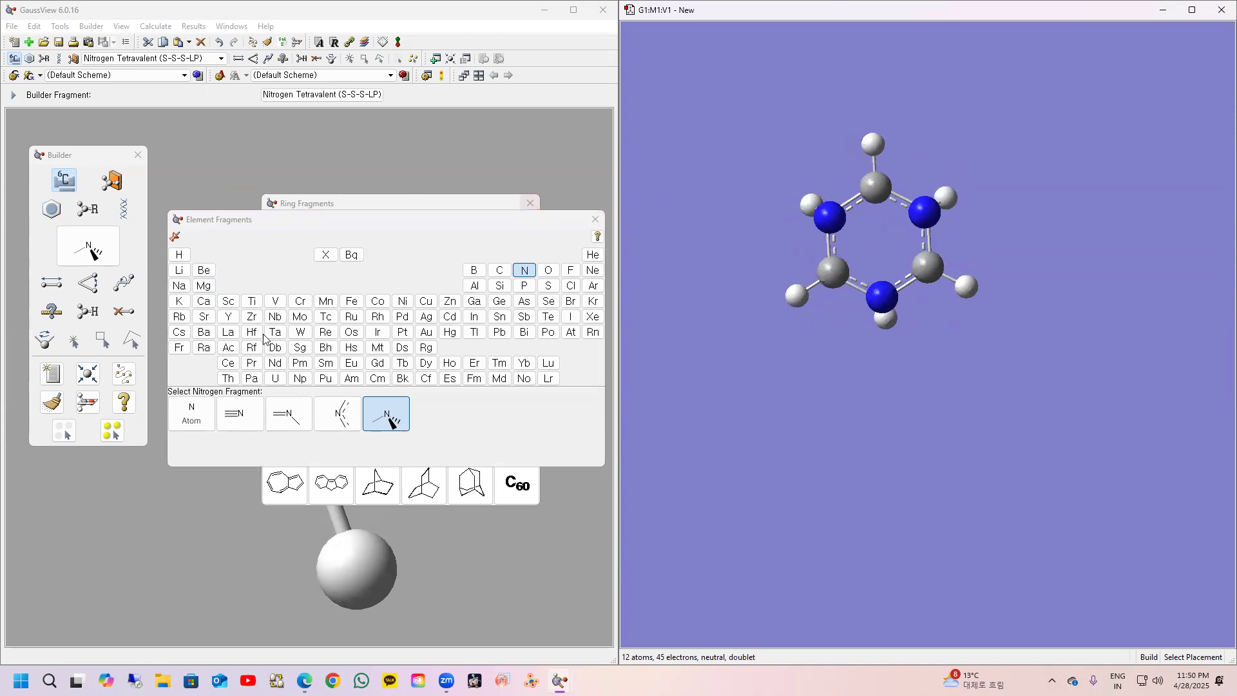
# Step: Return to the benzene ring fragment, and undo the nitrogen substitutions and the benzene placement
pyautogui.click(434, 224)
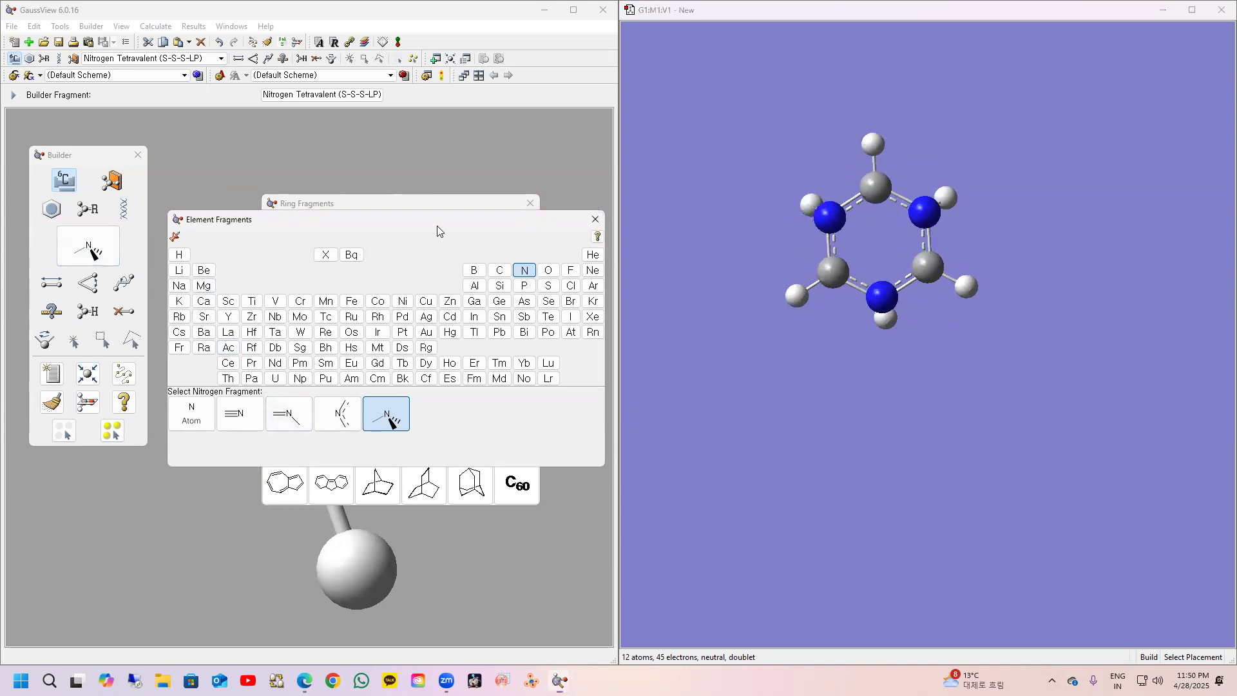
pyautogui.moveTo(438, 226); pyautogui.dragTo(412, 353)
pyautogui.click(419, 201)
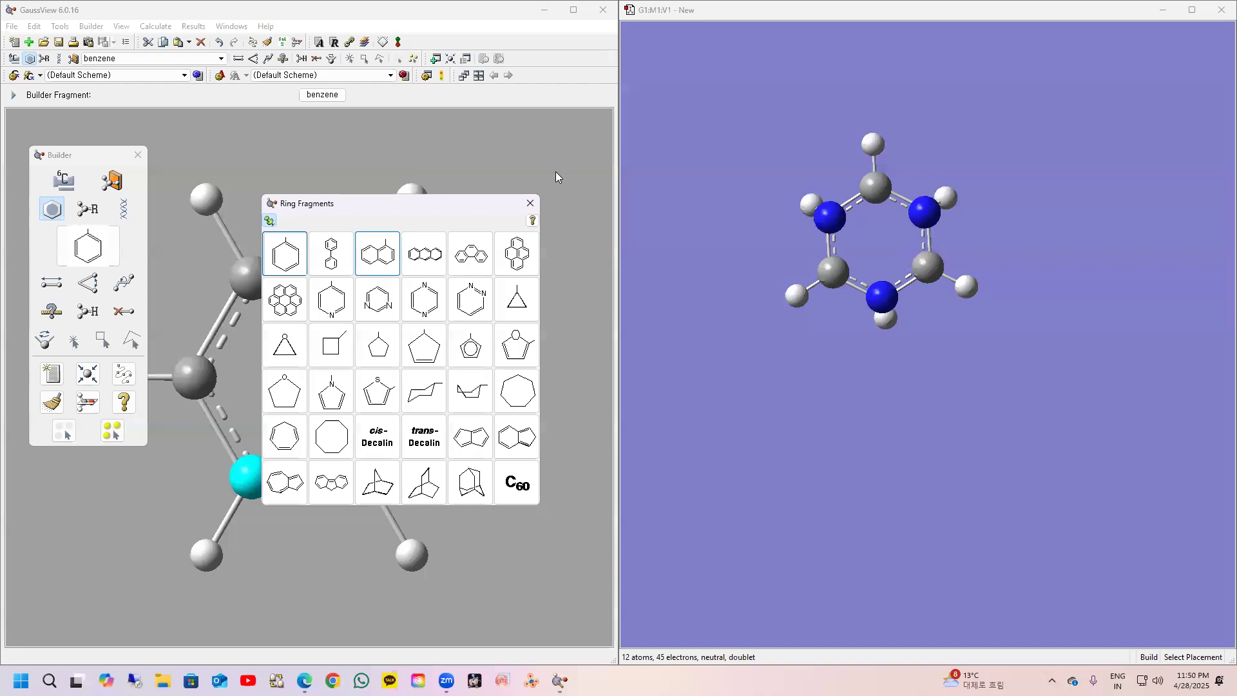
pyautogui.moveTo(874, 73); pyautogui.dragTo(868, 206)
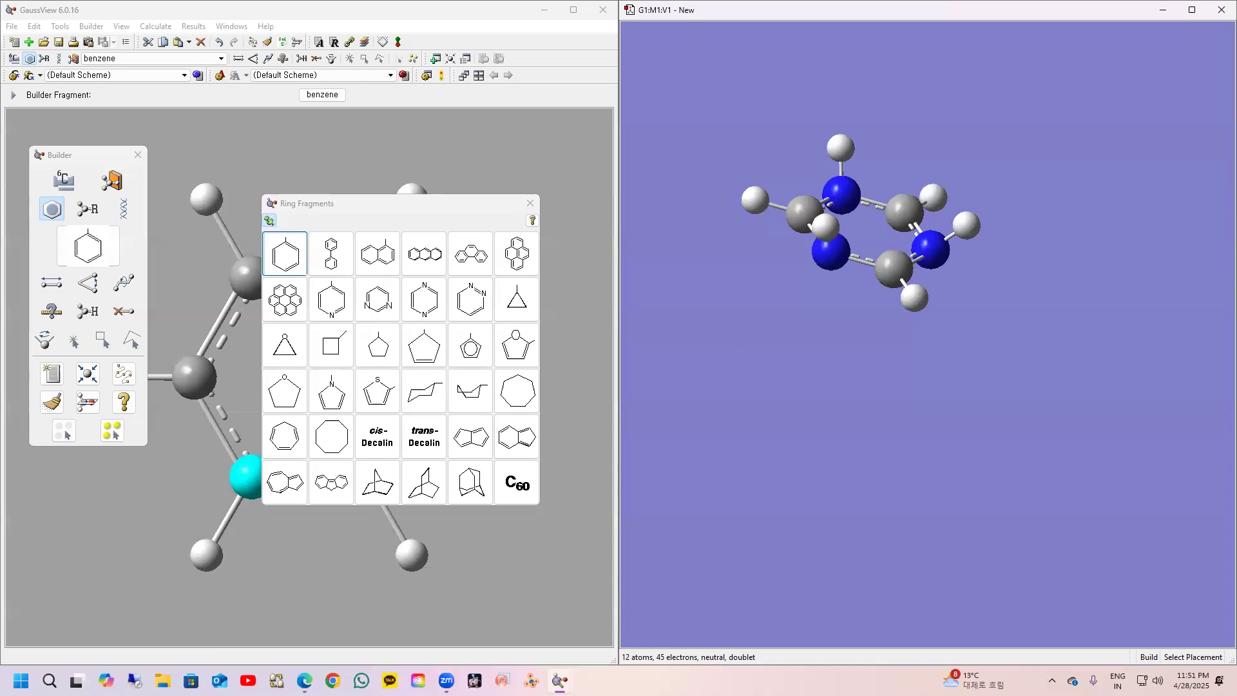
pyautogui.moveTo(881, 245); pyautogui.dragTo(863, 288)
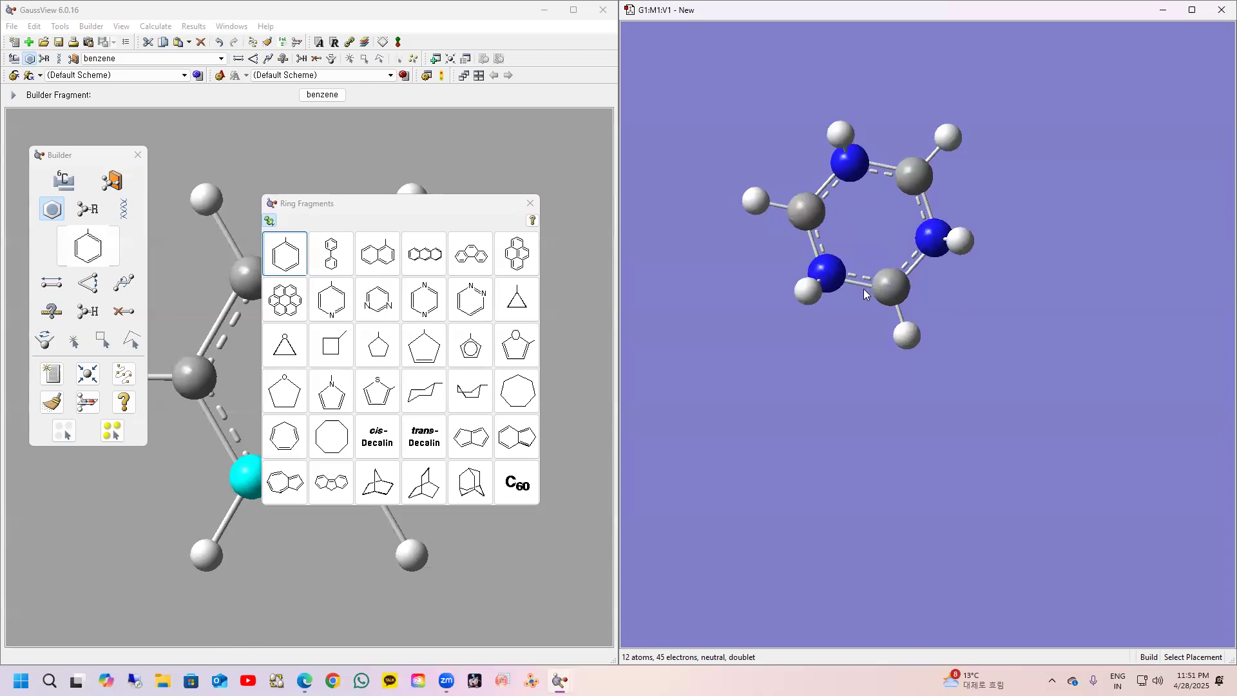
pyautogui.hotkey('ctrl', 'z')
pyautogui.hotkey('ctrl', 'z')
pyautogui.hotkey('ctrl', 'z')
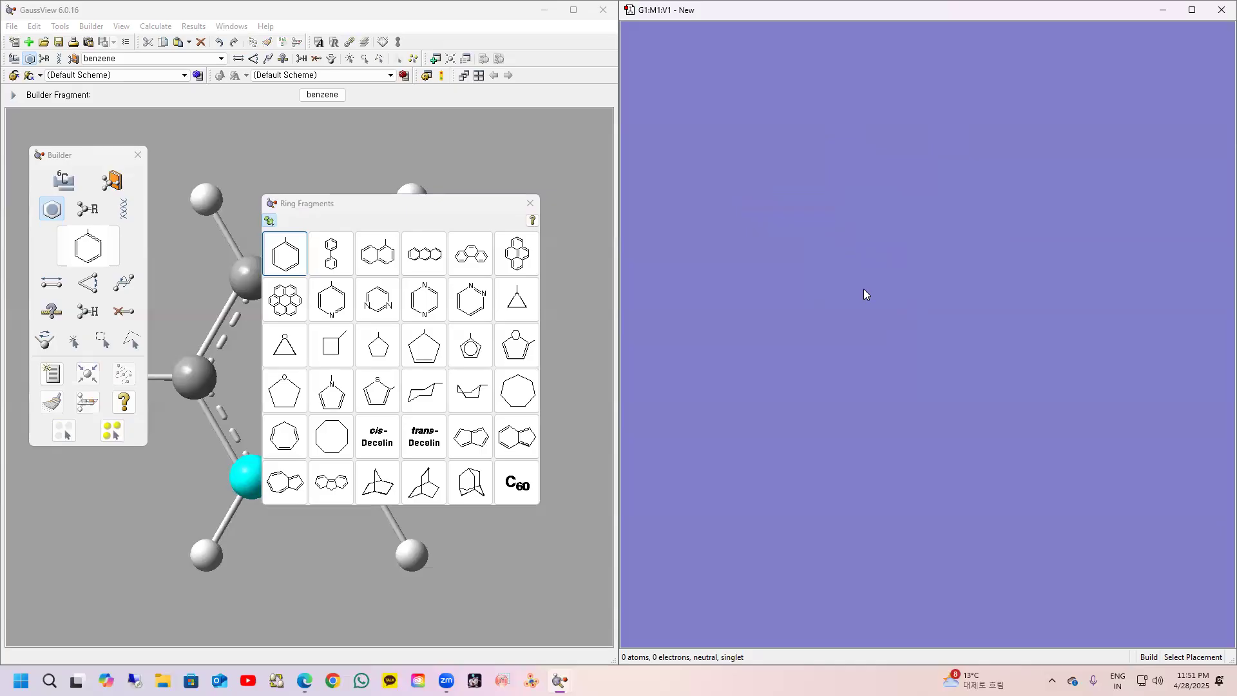
# Step: Place a new benzene ring, try adding a second one next to its ring bond, and undo the second ring
pyautogui.click(909, 270)
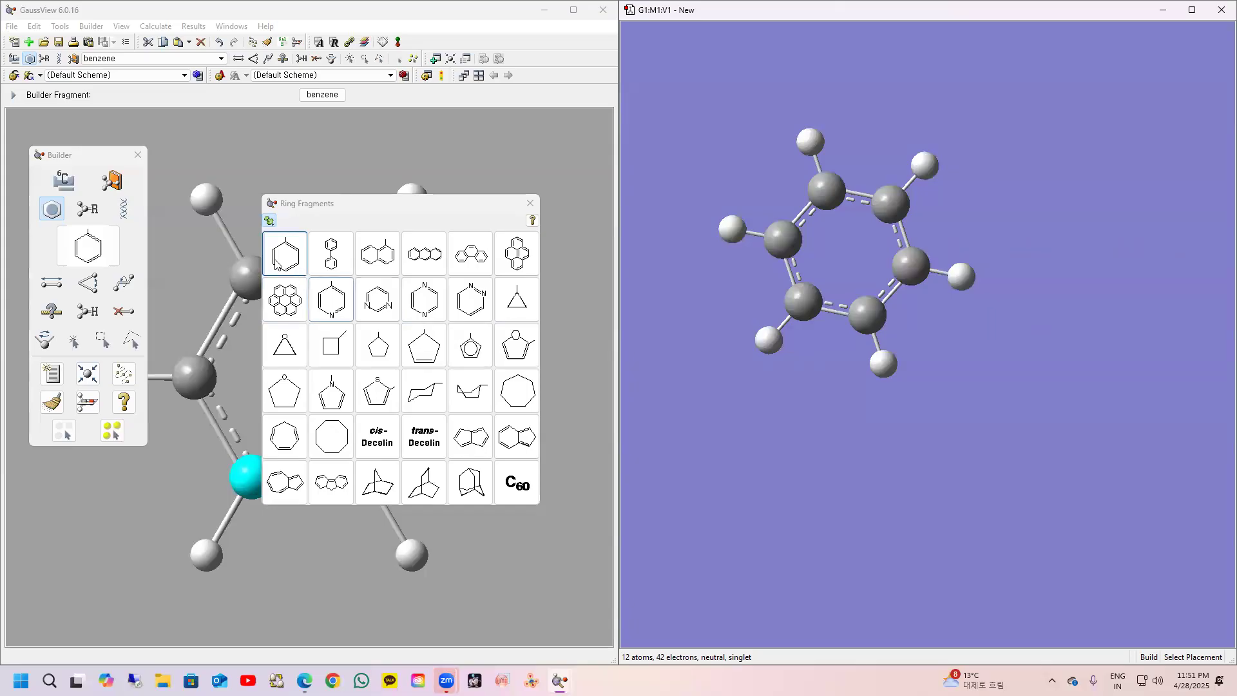
pyautogui.click(892, 297)
pyautogui.moveTo(888, 292); pyautogui.dragTo(808, 292)
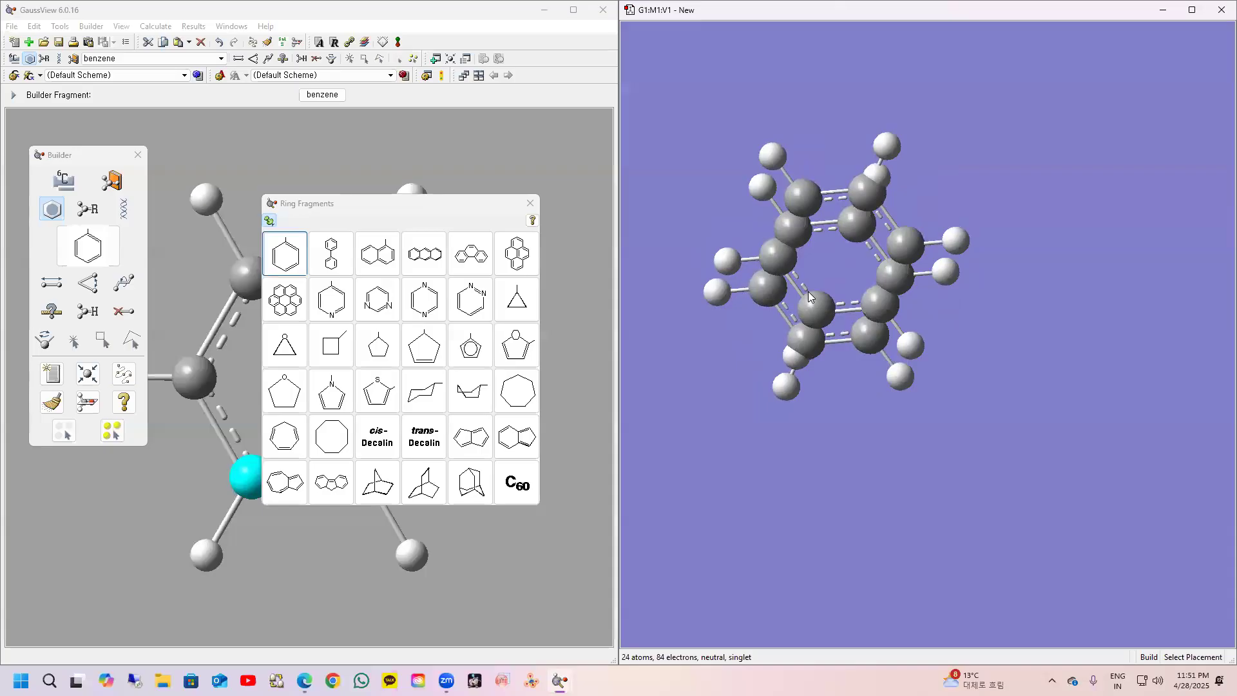
pyautogui.hotkey('ctrl', 'z')
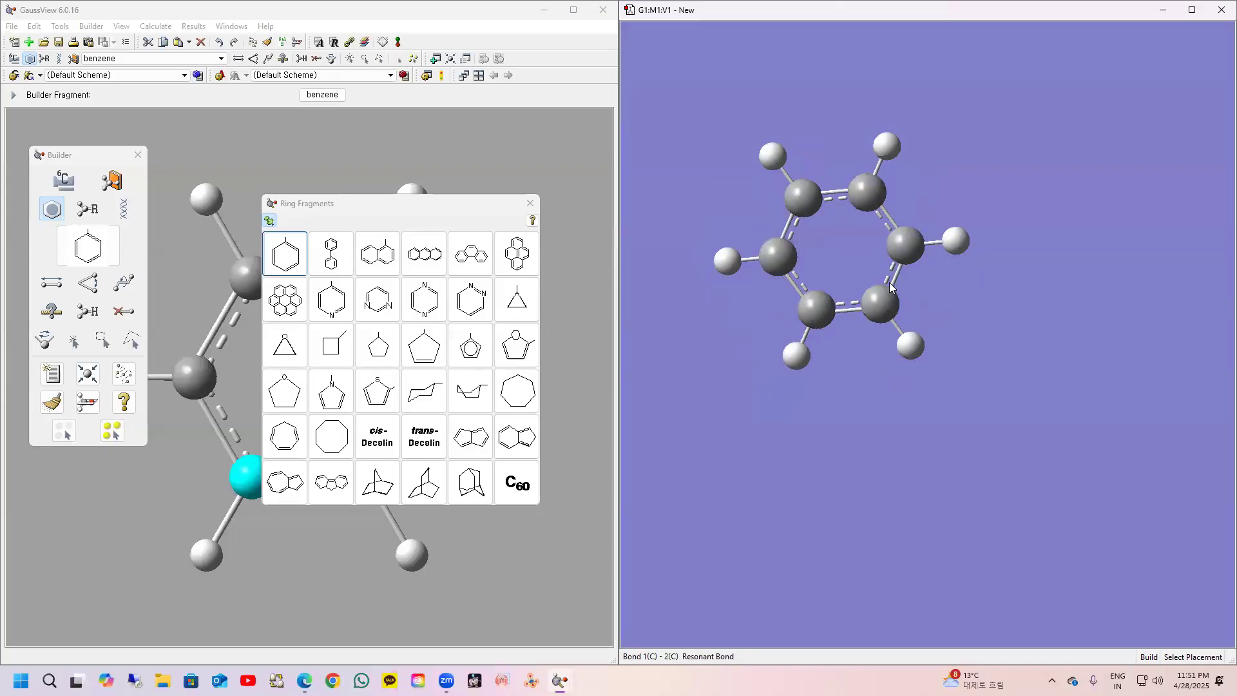
# Step: Attach a second benzene ring in place of one hydrogen atom of the first ring, and undo the attachment
pyautogui.click(910, 350)
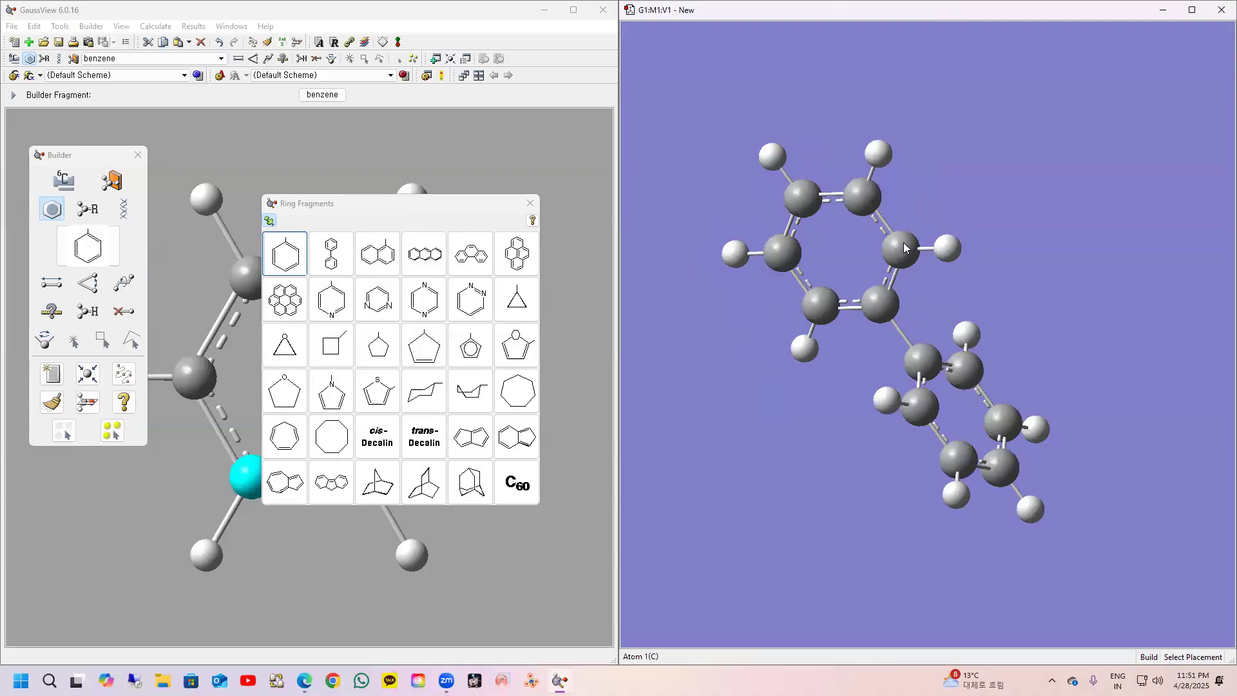
pyautogui.moveTo(916, 327); pyautogui.dragTo(1003, 276)
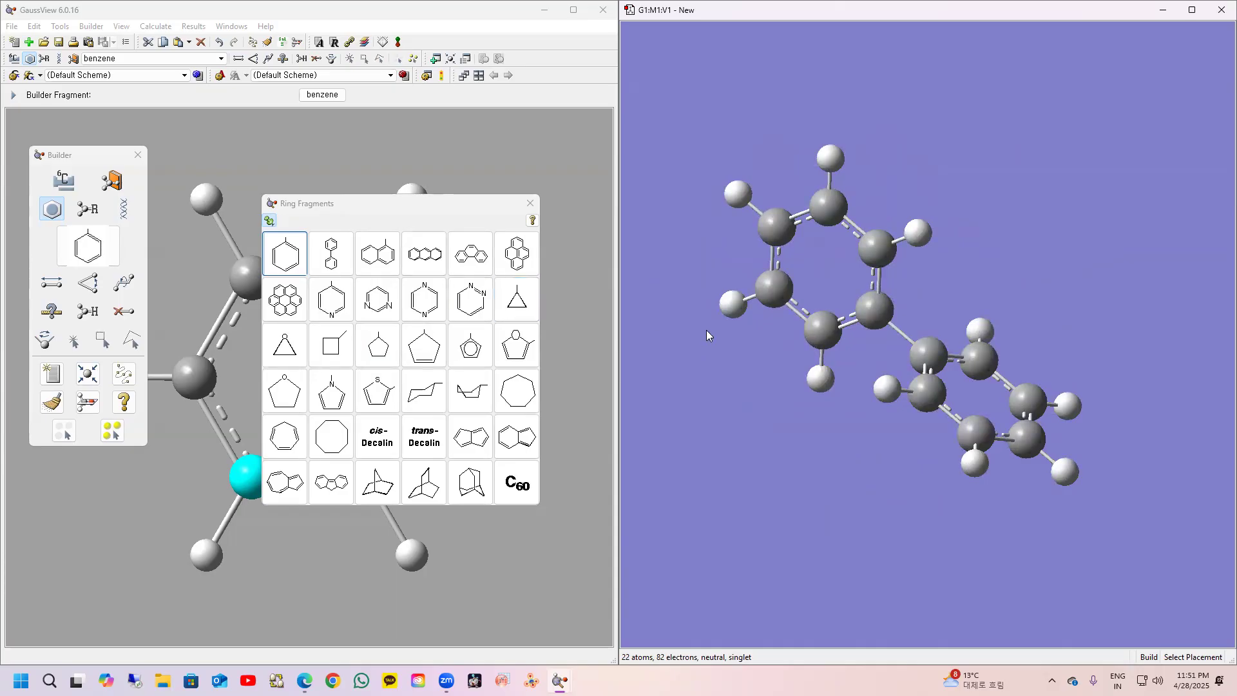
pyautogui.hotkey('ctrl', 'z')
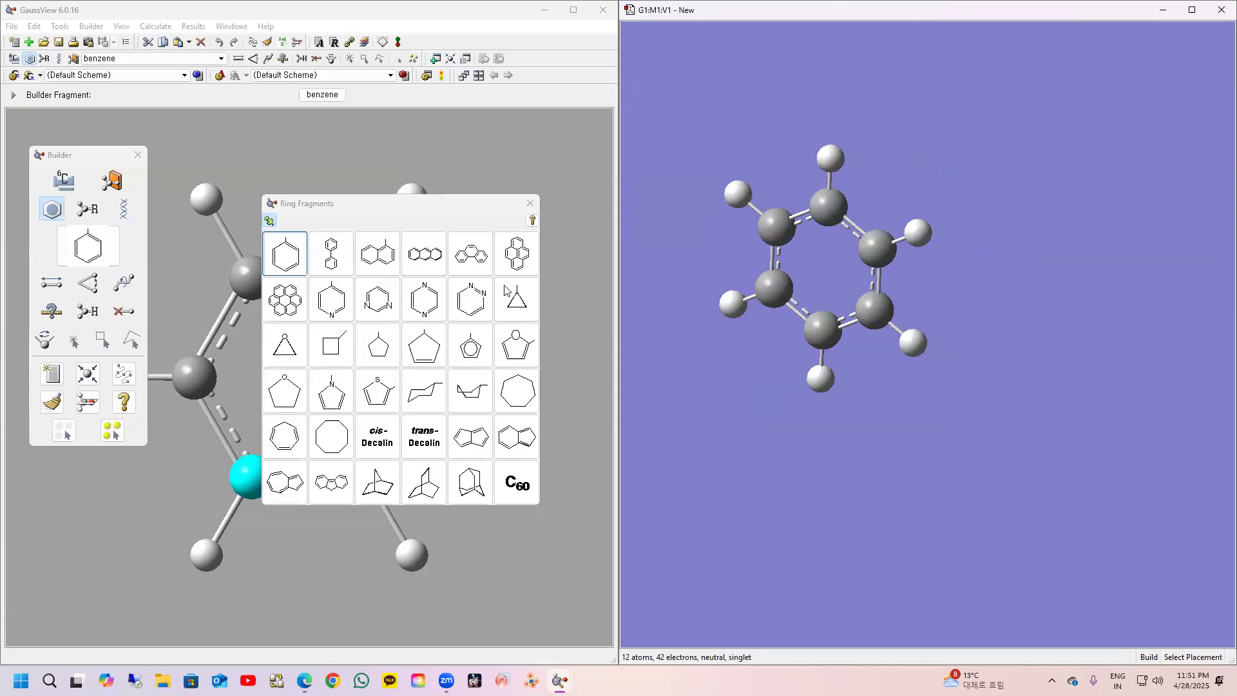
# Step: Open a second view of the benzene molecule and move its window toward the middle of the screen
pyautogui.moveTo(937, 205); pyautogui.dragTo(960, 162)
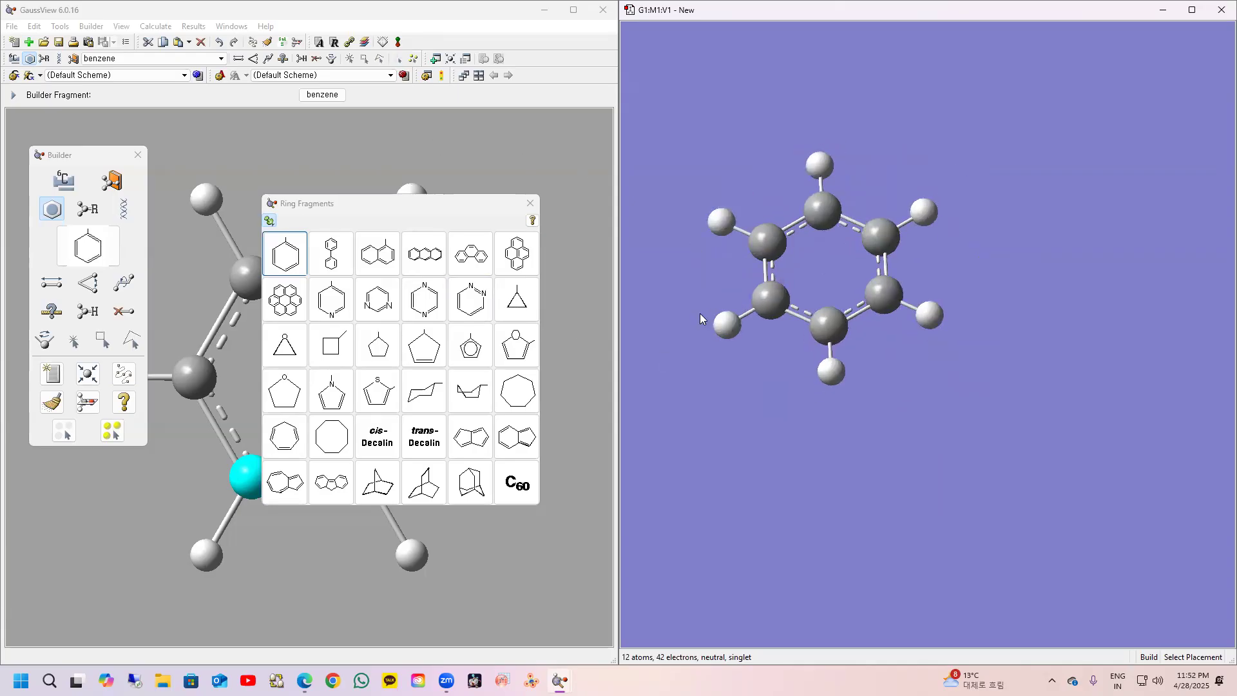
pyautogui.click(437, 60)
pyautogui.click(437, 60)
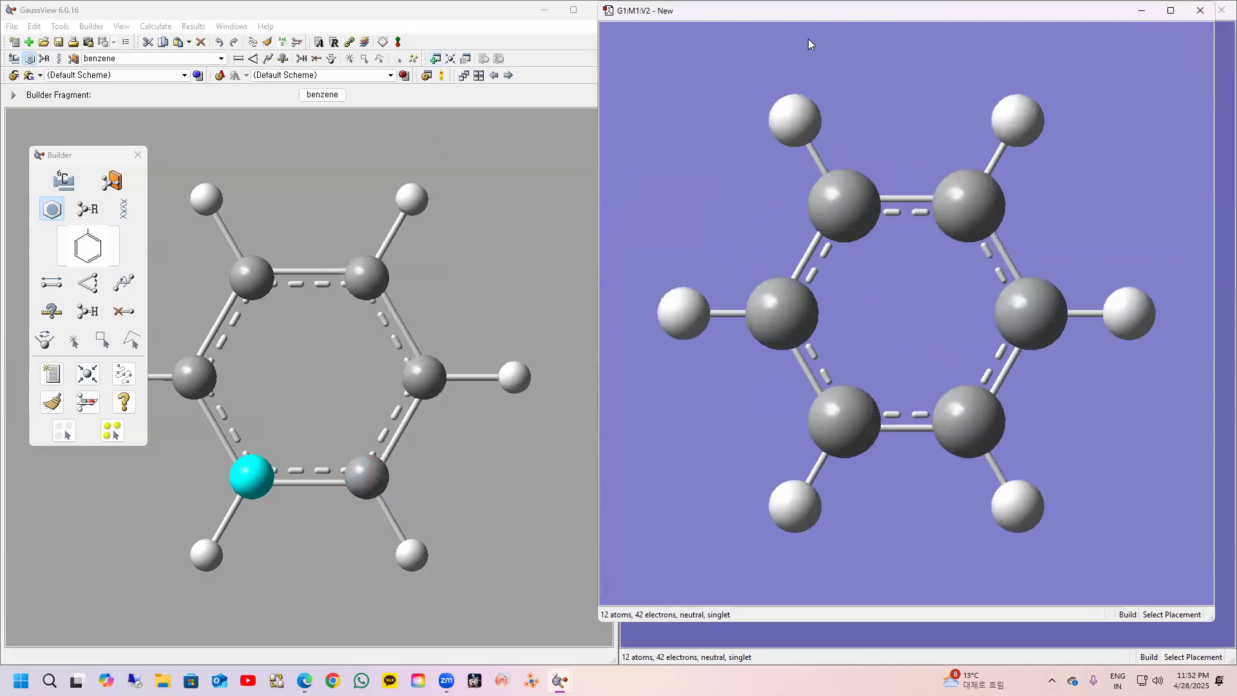
pyautogui.moveTo(807, 17); pyautogui.dragTo(508, 54)
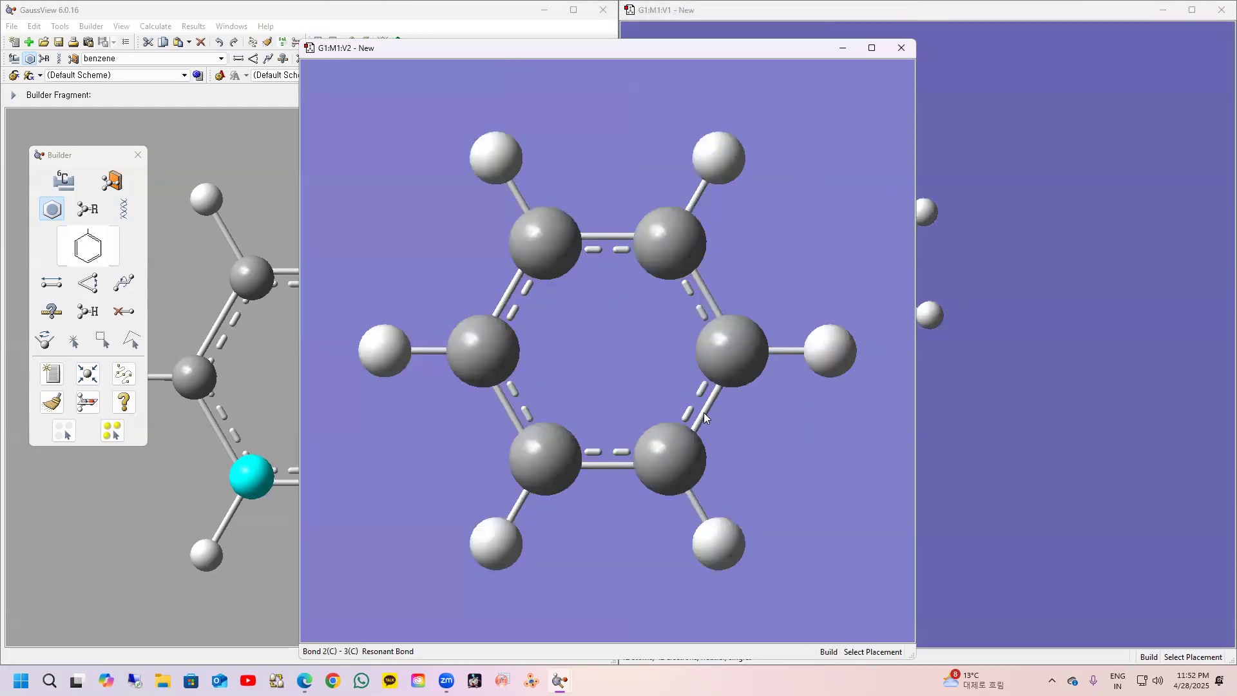
# Step: Try adding another benzene ring at a ring carbon in the second view, and undo both benzene placements
pyautogui.click(729, 334)
pyautogui.moveTo(729, 333); pyautogui.dragTo(729, 303)
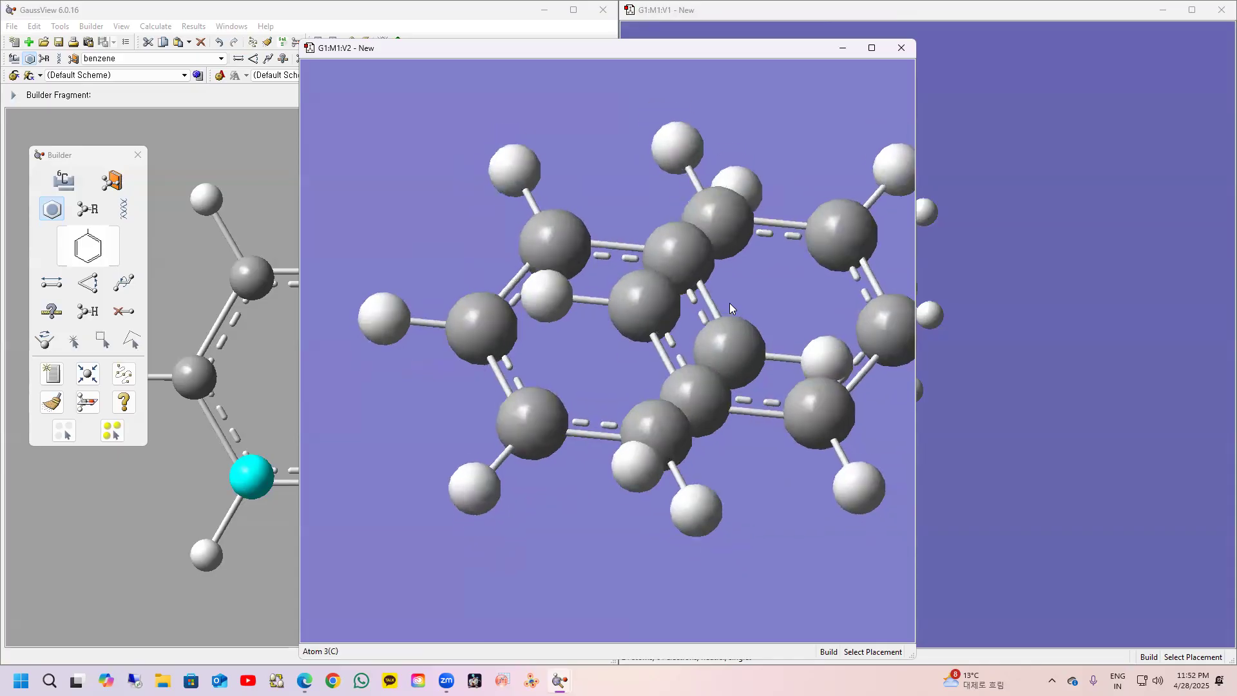
pyautogui.hotkey('ctrl', 'z')
pyautogui.hotkey('ctrl', 'z')
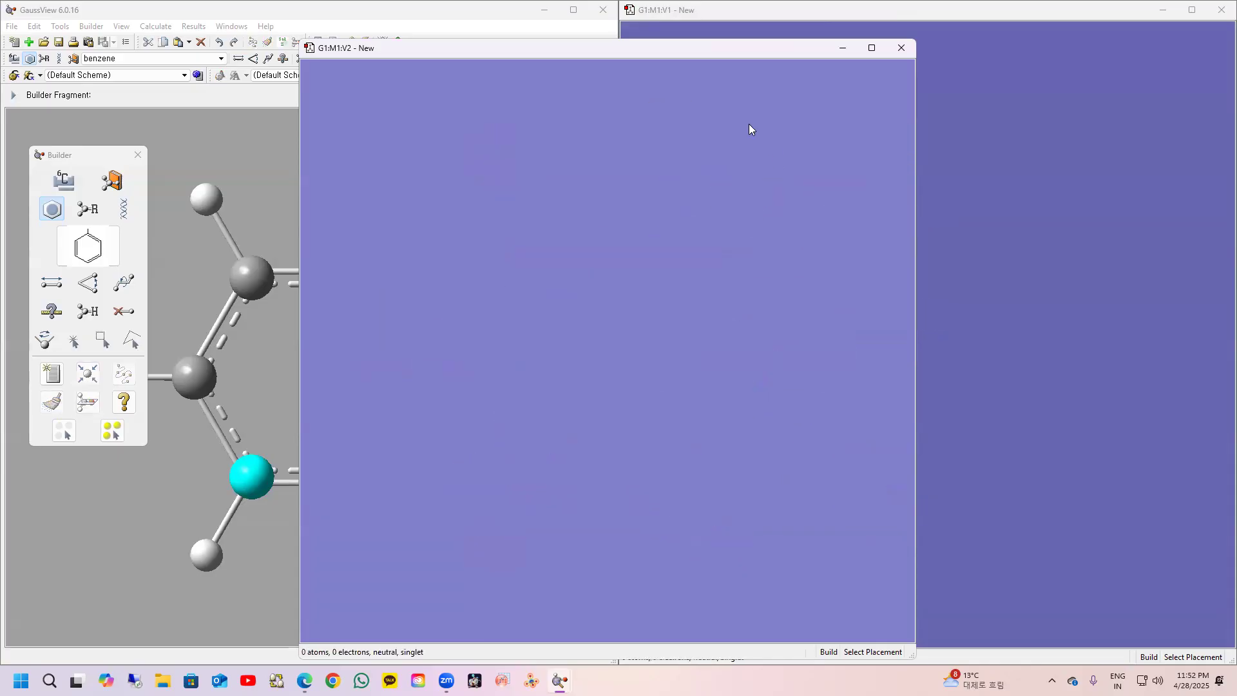
# Step: Close the second molecule view, minimize GaussView and its remaining view, and close the Ring Fragments and Builder palettes
pyautogui.click(899, 50)
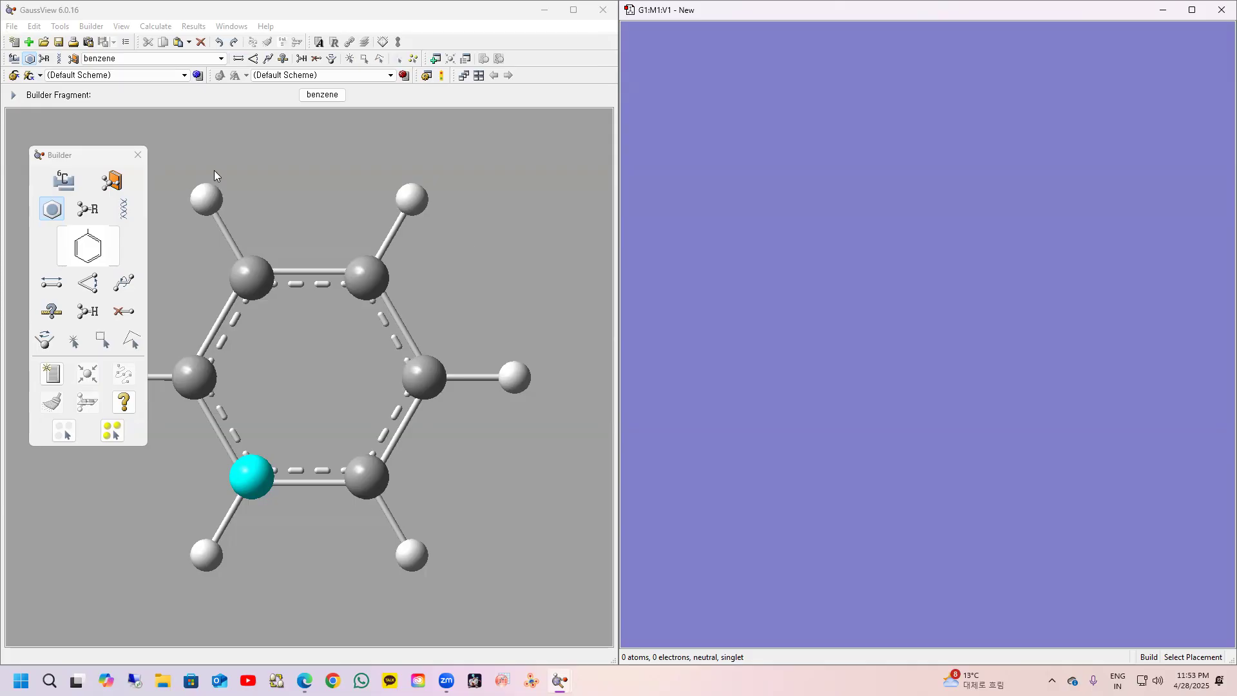
pyautogui.click(543, 11)
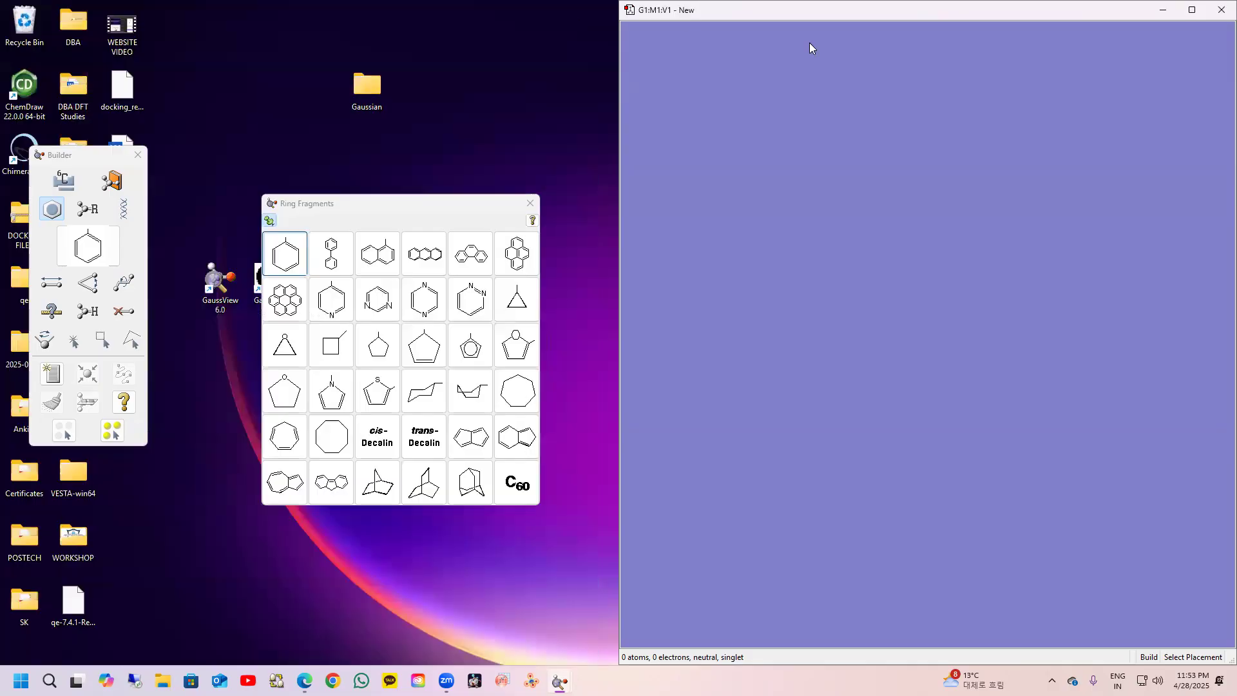
pyautogui.click(1163, 10)
pyautogui.click(530, 203)
pyautogui.click(137, 156)
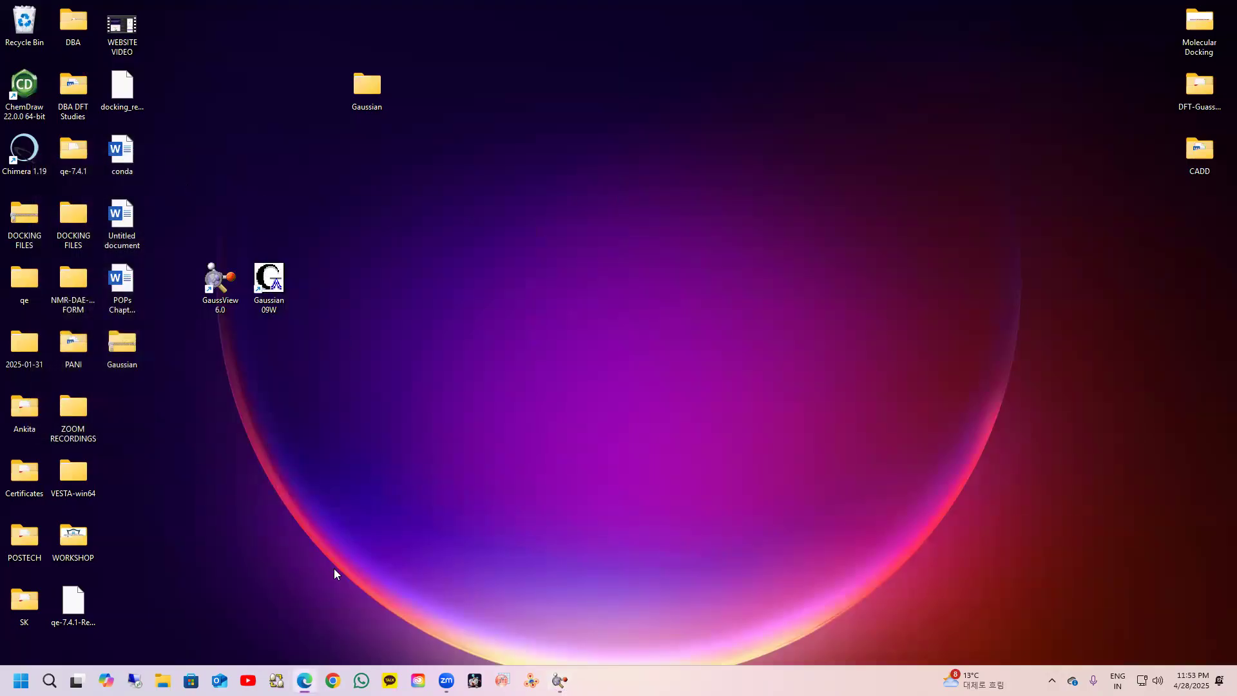
# Step: Switch to Chrome, search Google for molview, open the MolView site at molview.org, and dismiss its welcome popup
pyautogui.click(332, 680)
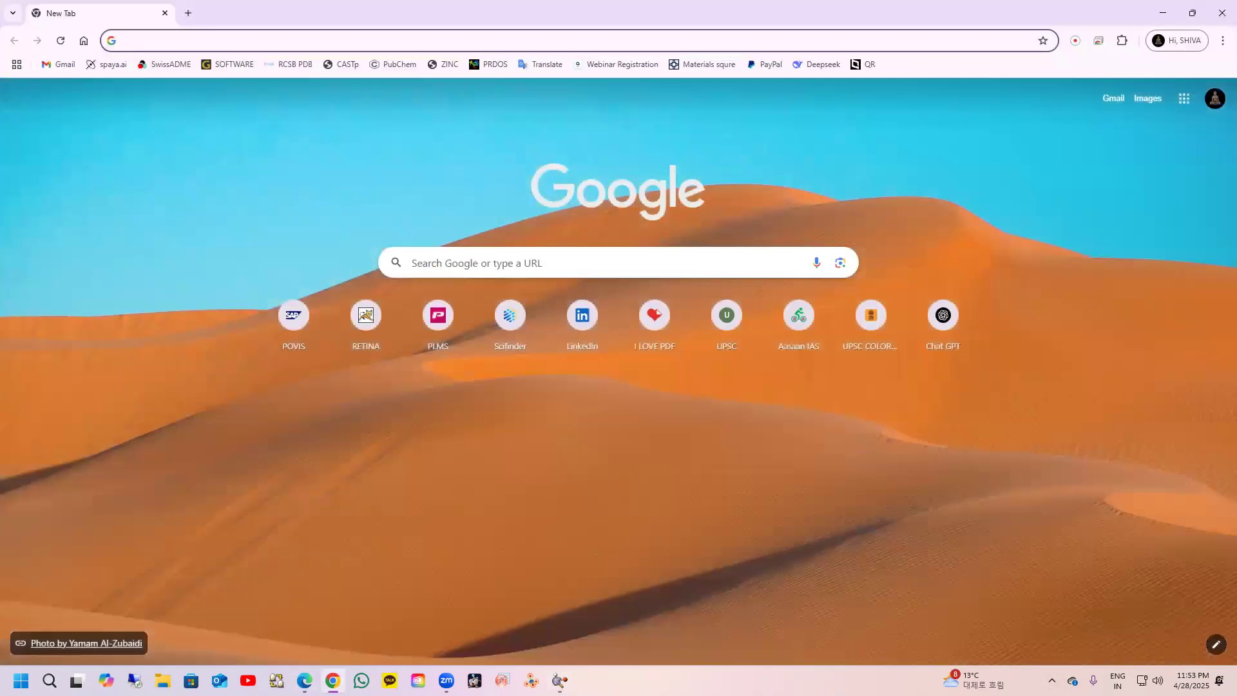
pyautogui.click(480, 270)
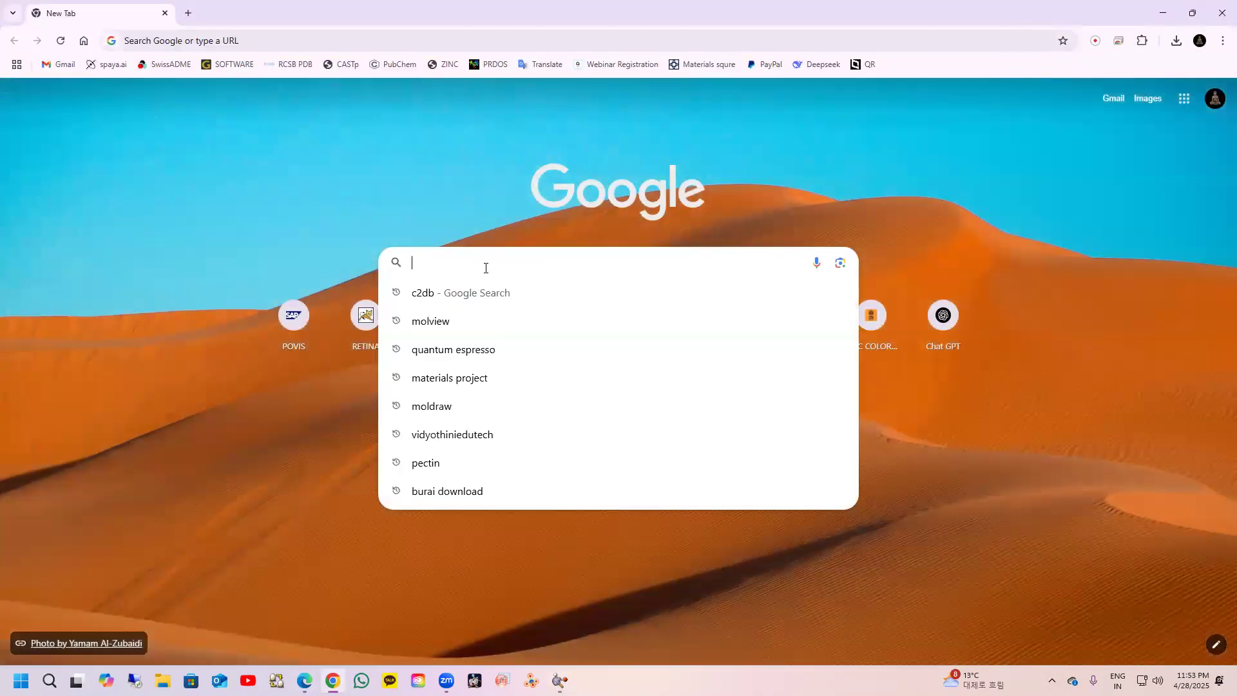
pyautogui.write('molview')
pyautogui.press('Return')
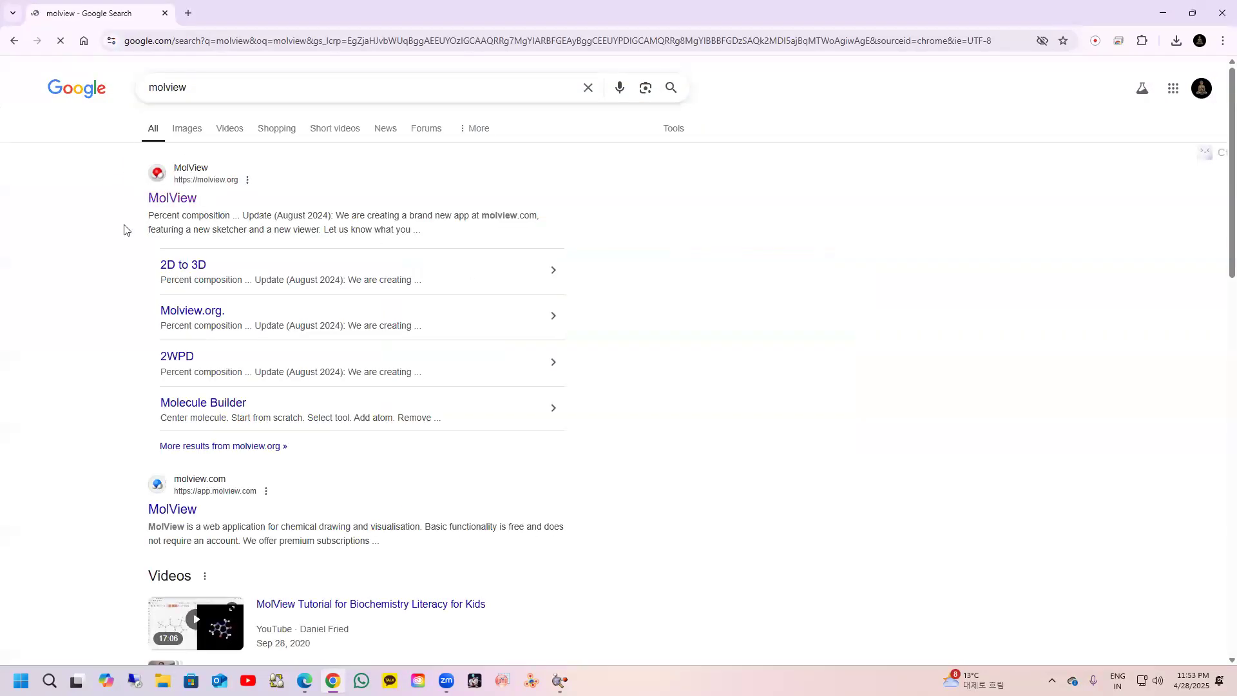
pyautogui.click(169, 203)
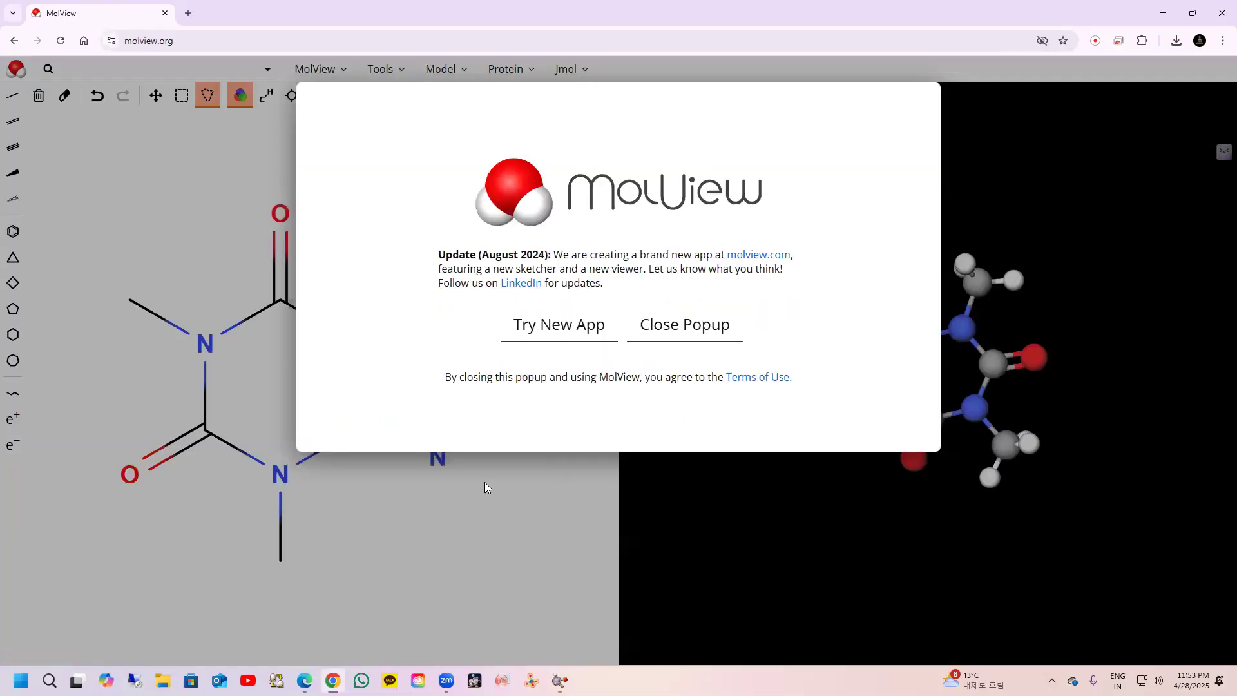
pyautogui.click(617, 530)
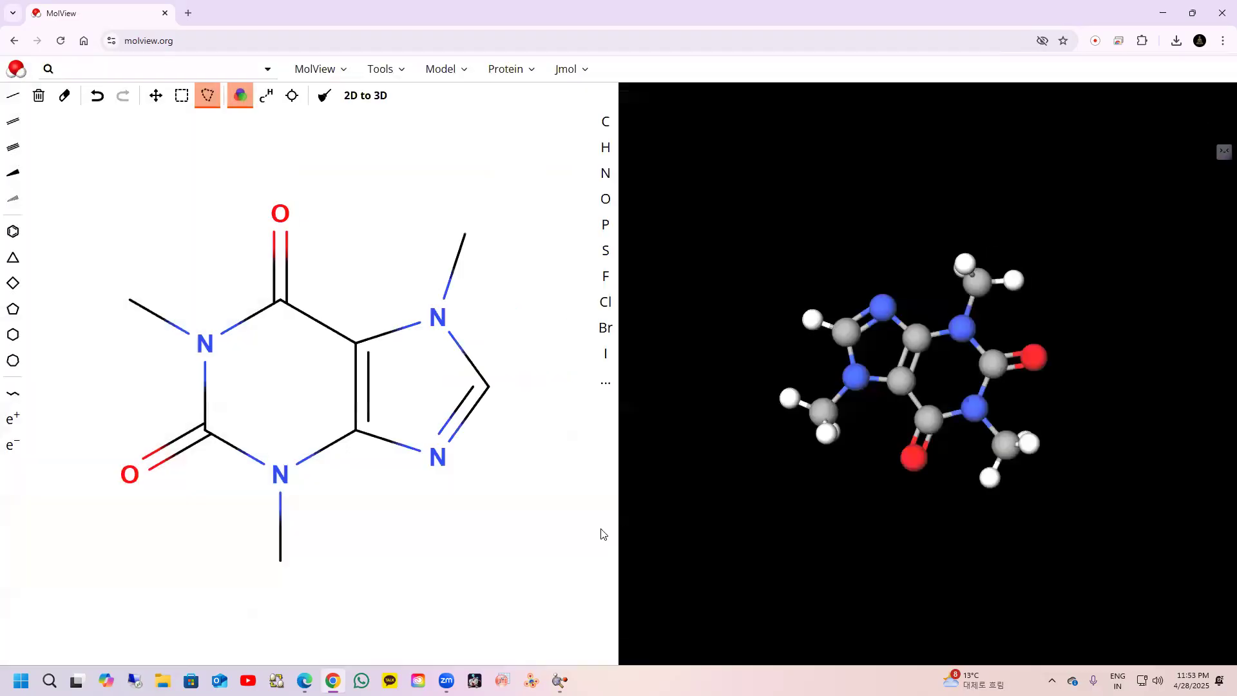
# Step: Export the default MolView molecule as a MOL file
pyautogui.click(527, 71)
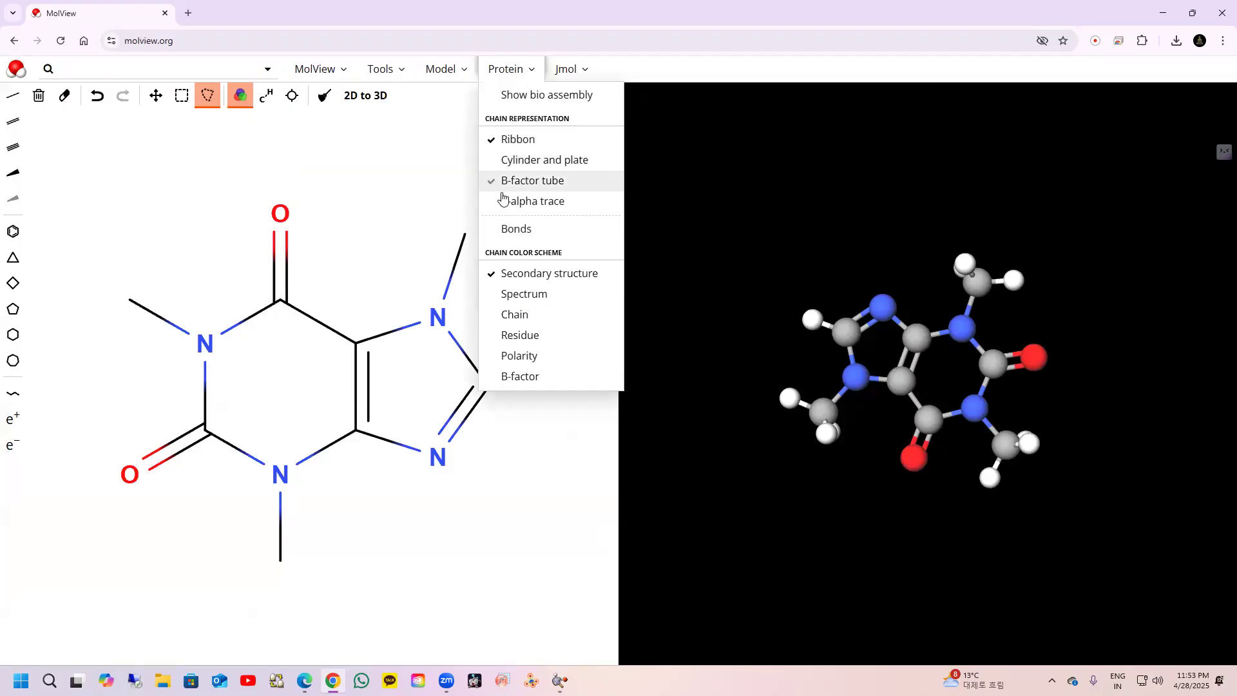
pyautogui.click(393, 130)
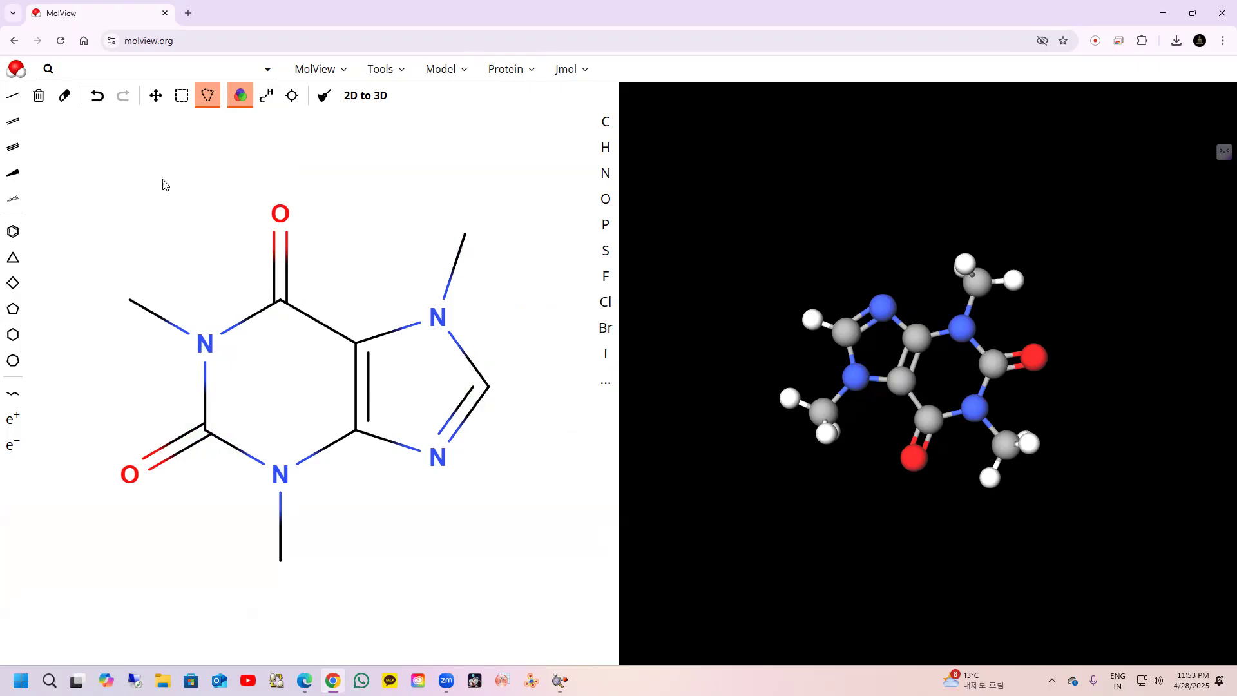
pyautogui.click(404, 73)
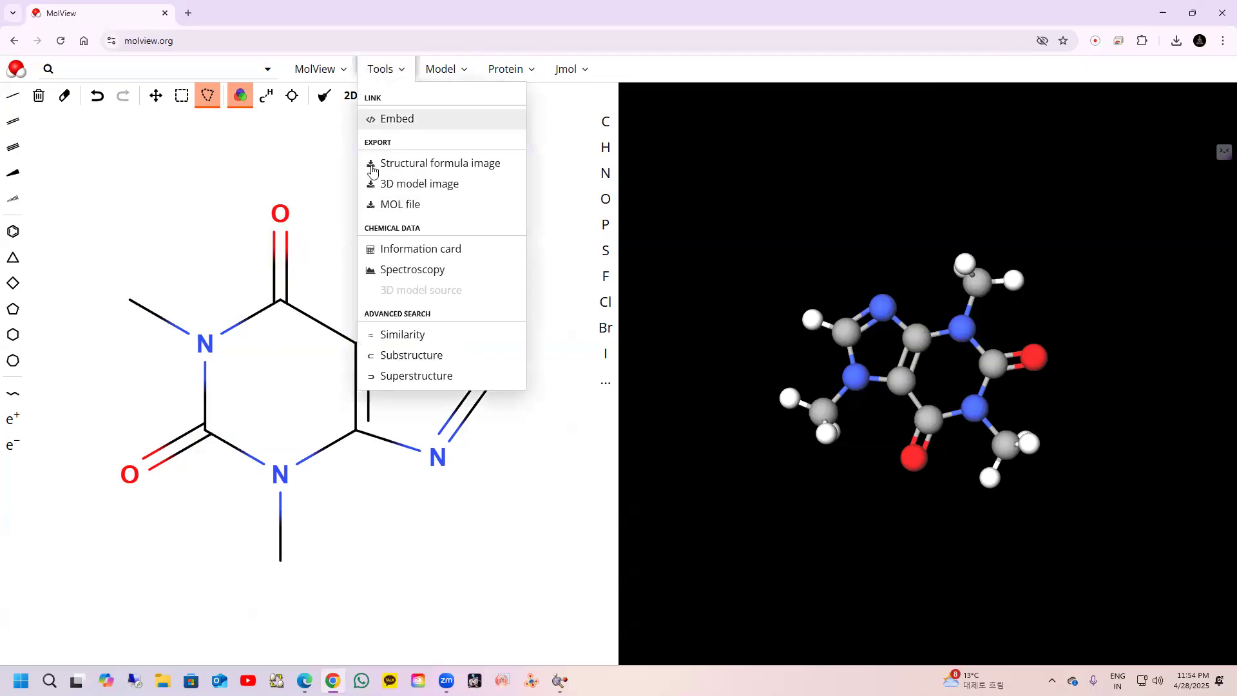
pyautogui.click(399, 205)
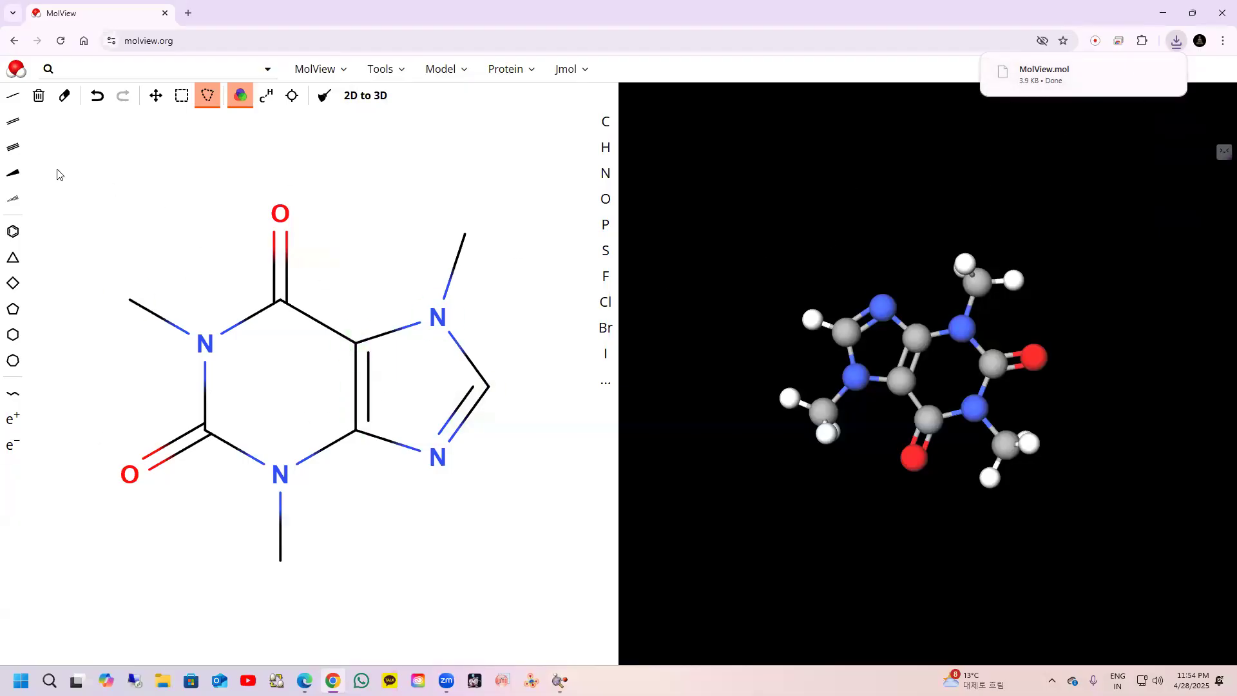
# Step: Select the whole molecule in the 2D sketcher and delete it
pyautogui.click(182, 96)
pyautogui.moveTo(74, 159)
pyautogui.mouseDown()
pyautogui.moveTo(228, 479)
pyautogui.moveTo(530, 599)
pyautogui.mouseUp()
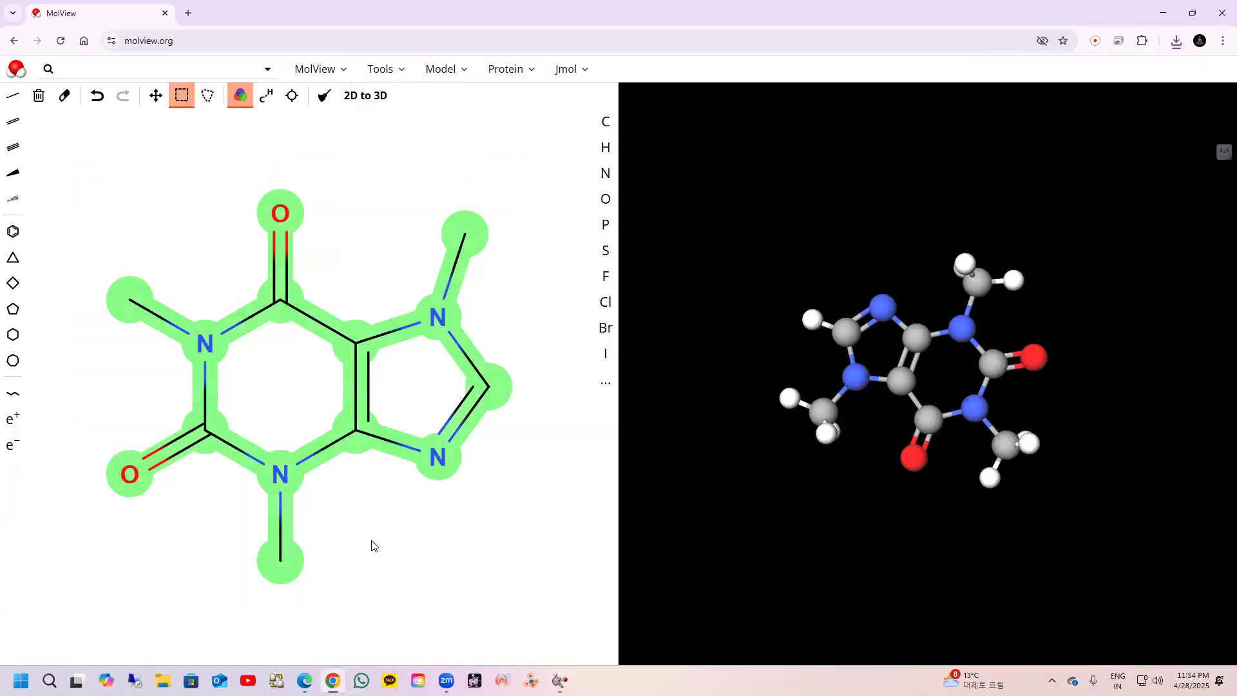
pyautogui.click(38, 97)
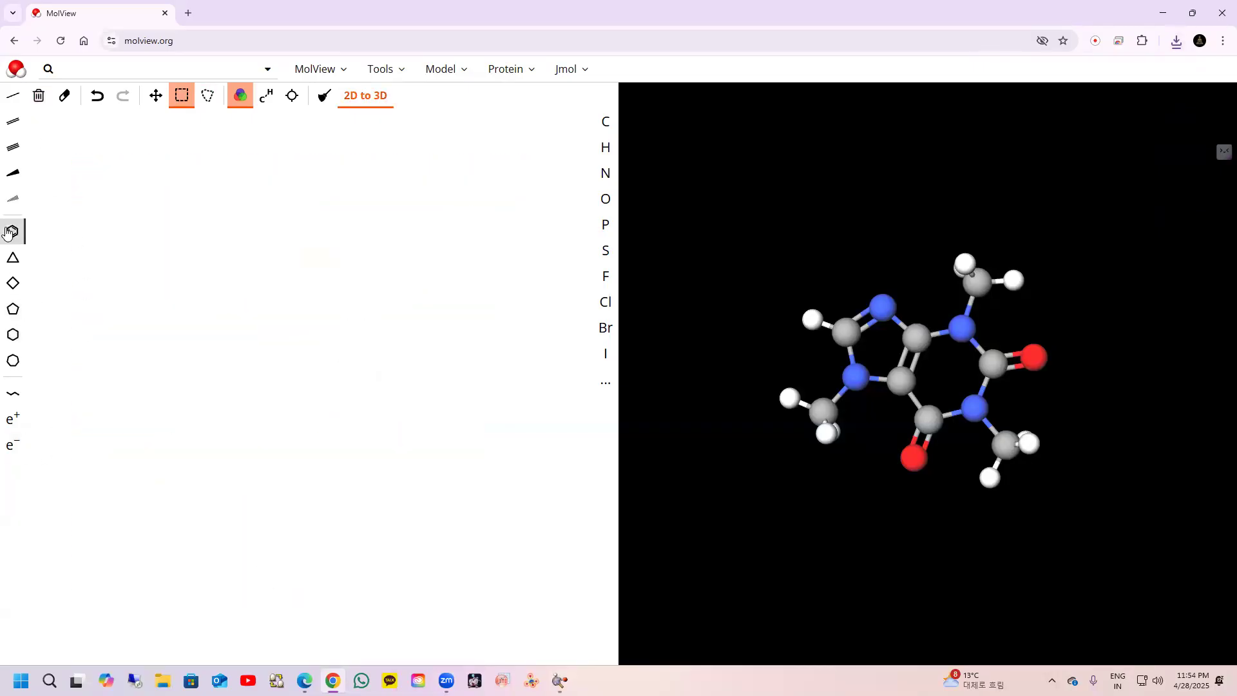
# Step: Sketch a benzene ring and fuse two more benzene rings onto it in a diagonal row
pyautogui.click(8, 234)
pyautogui.click(181, 284)
pyautogui.click(206, 307)
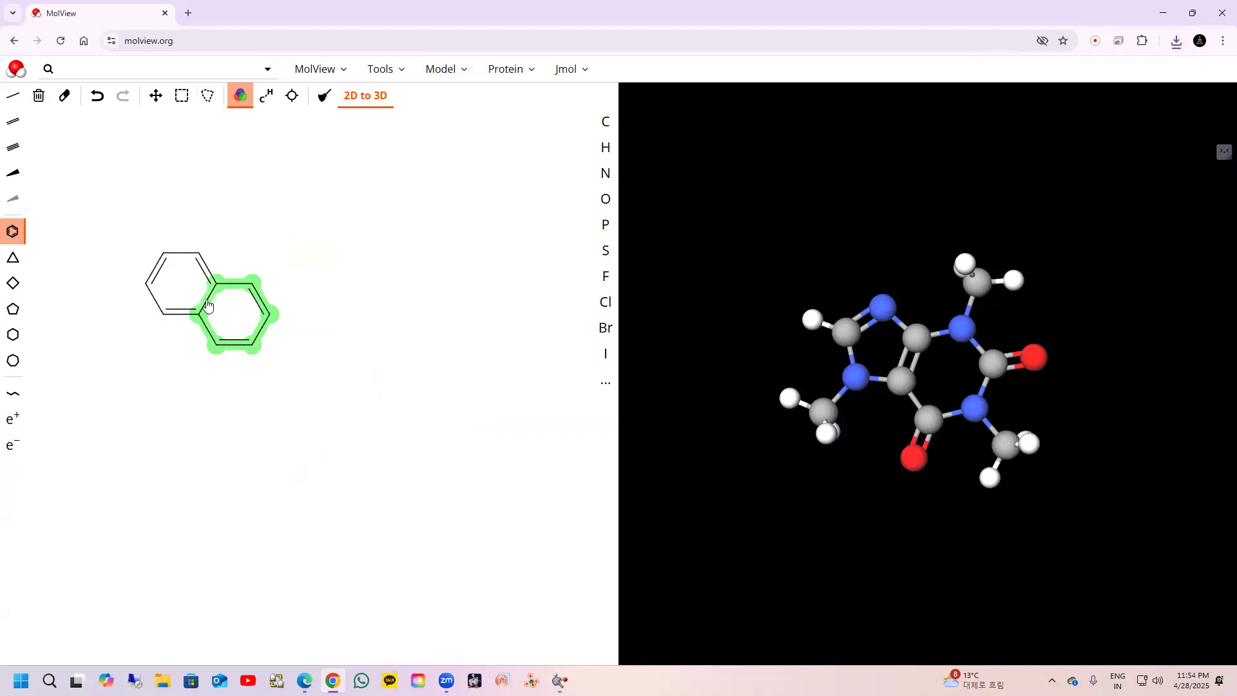
pyautogui.click(260, 332)
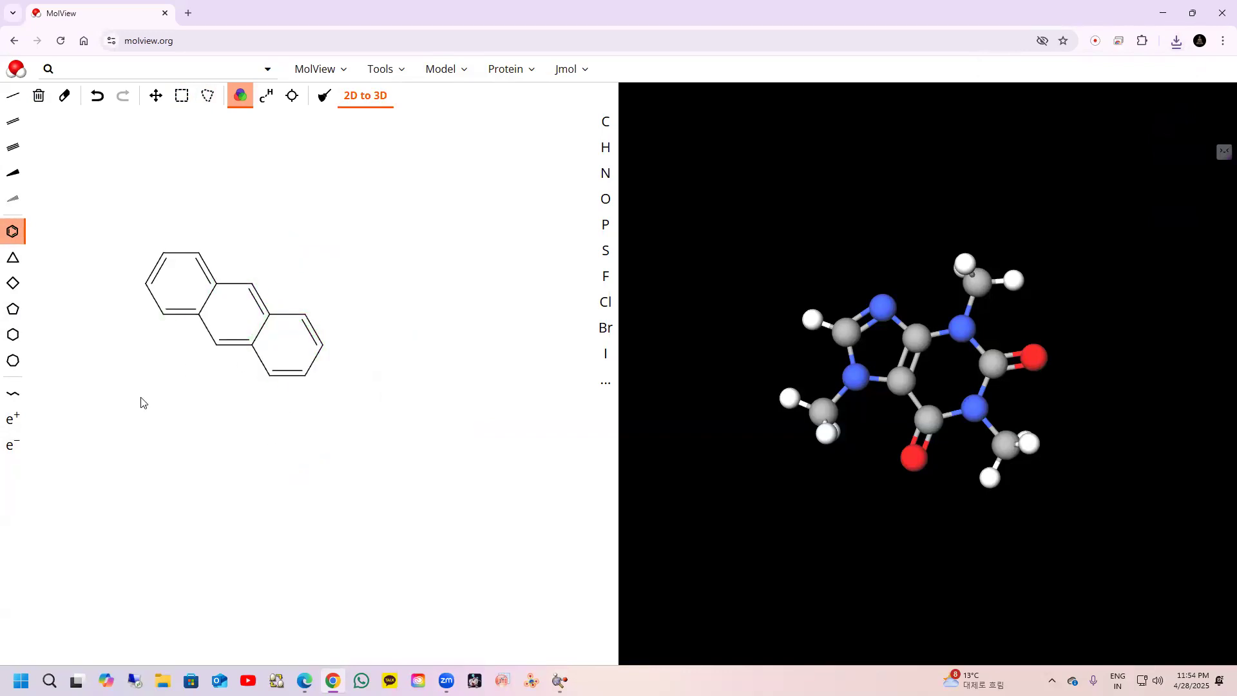
# Step: Add a tert-butyl group to the upper carbon of the middle ring and methyl branches to three adjacent carbons of the lower end ring
pyautogui.click(13, 95)
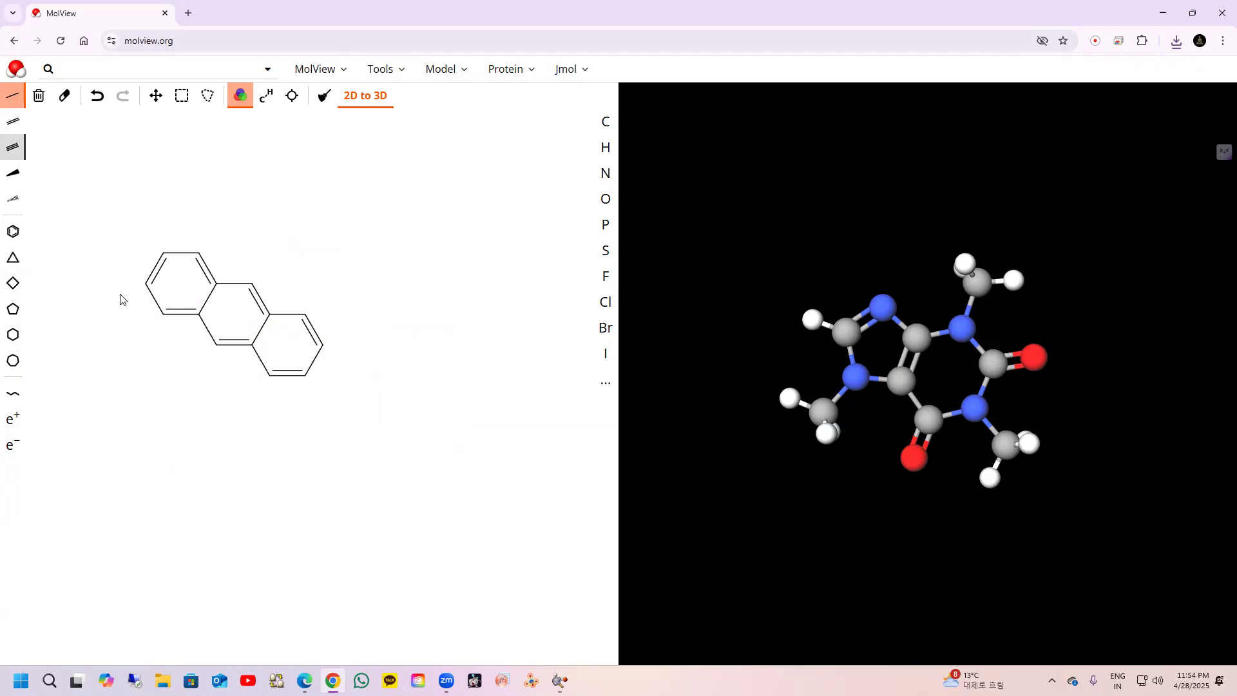
pyautogui.click(251, 285)
pyautogui.click(270, 254)
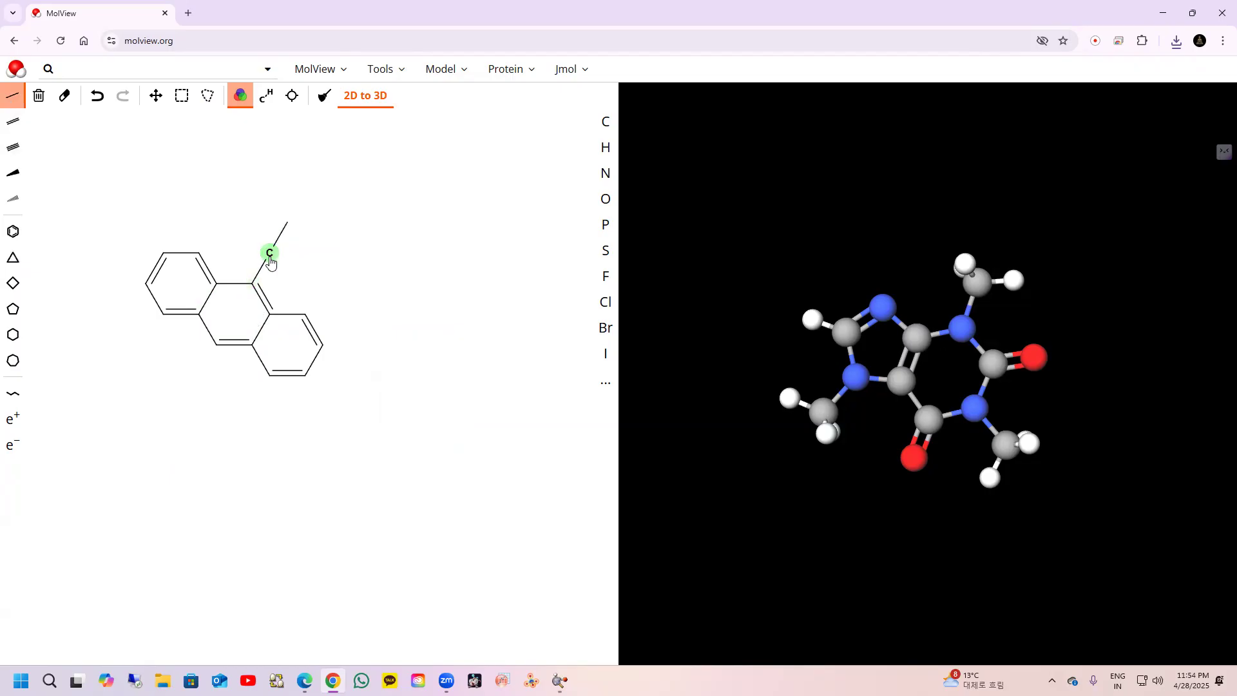
pyautogui.click(305, 315)
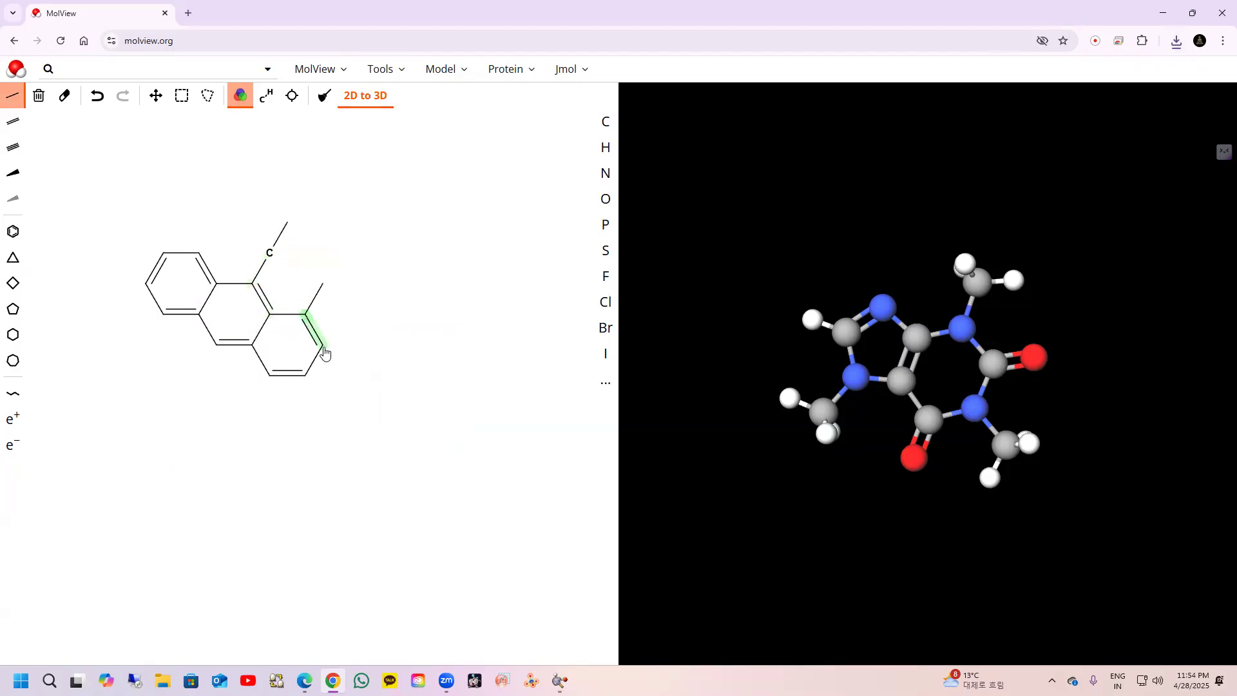
pyautogui.click(322, 346)
pyautogui.click(306, 377)
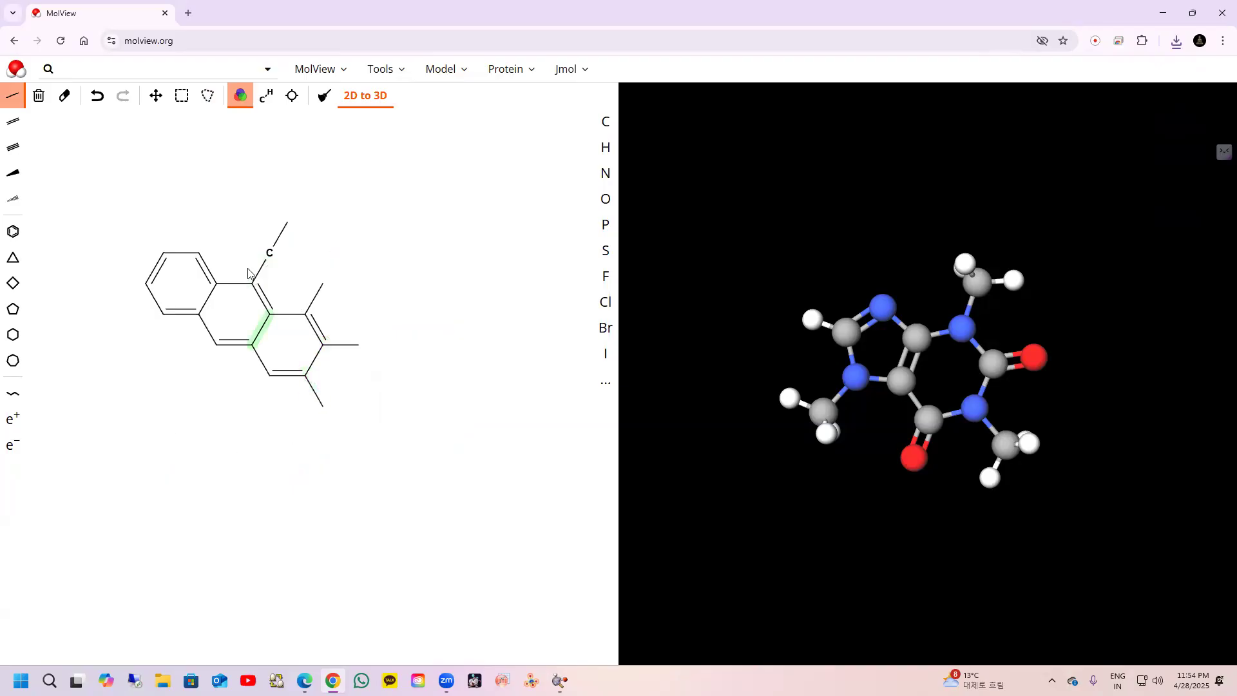
pyautogui.click(270, 253)
pyautogui.click(271, 254)
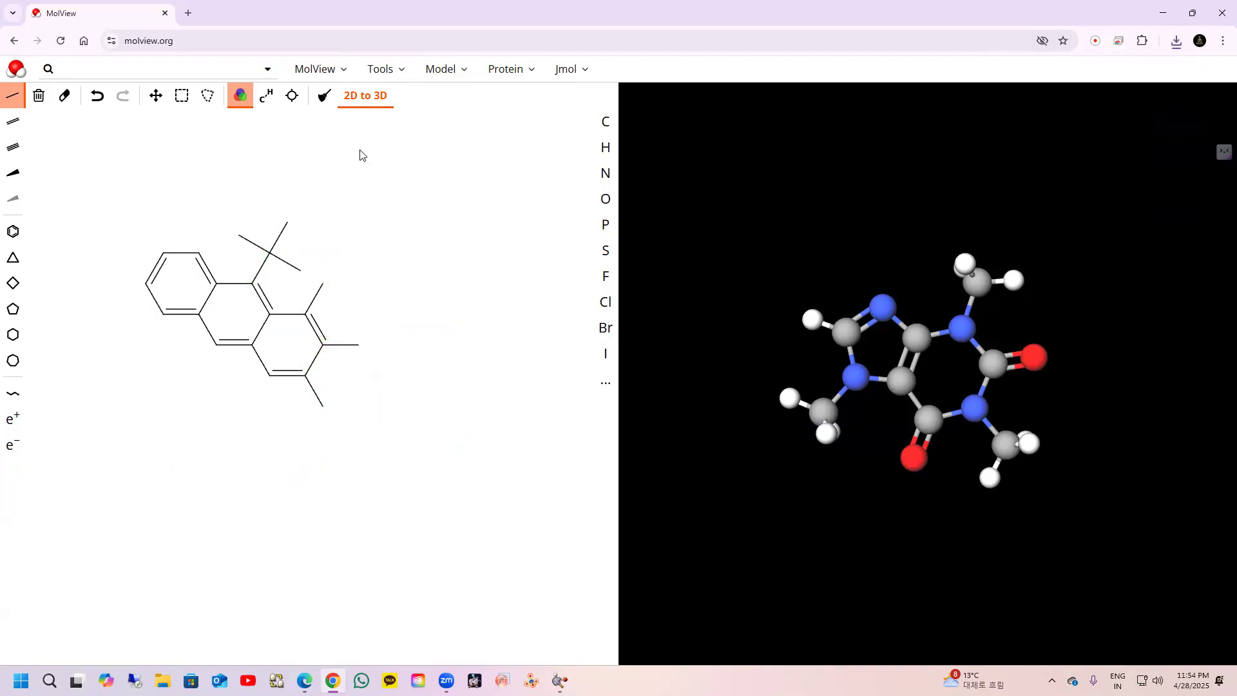
# Step: Convert the sketched structure to a 3D model, rotate it for a look, and close the MolView page
pyautogui.click(356, 97)
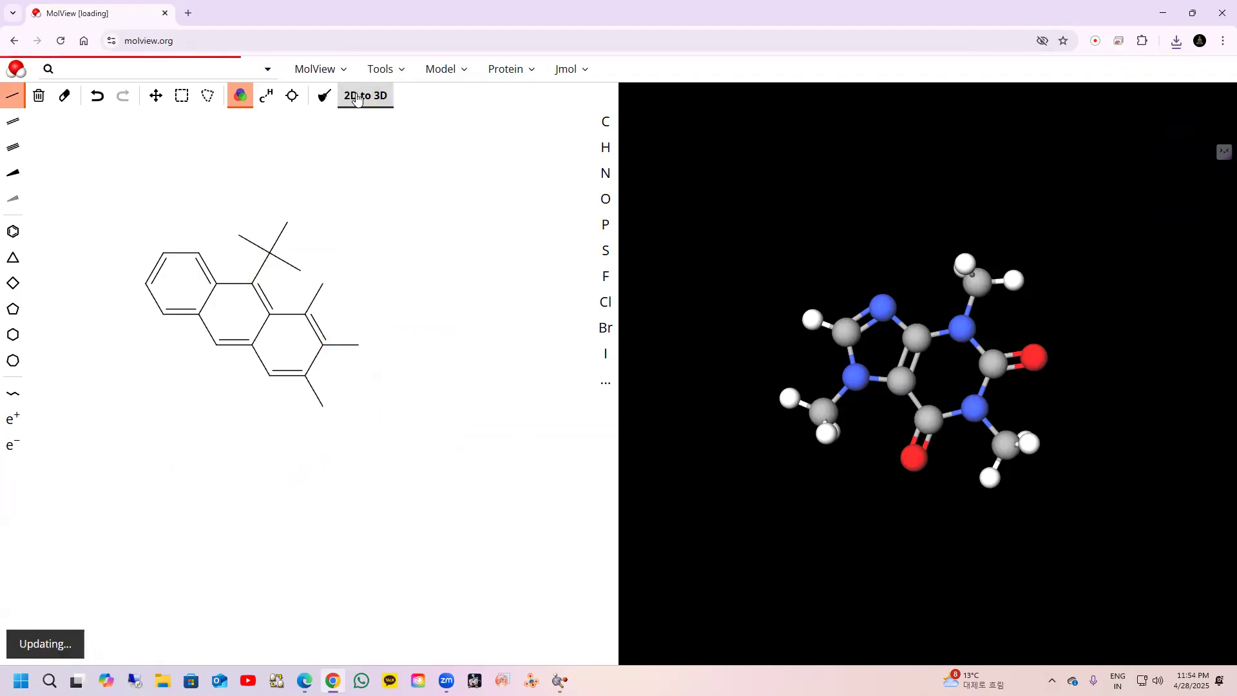
pyautogui.moveTo(884, 345)
pyautogui.mouseDown()
pyautogui.moveTo(1043, 342)
pyautogui.moveTo(809, 336)
pyautogui.moveTo(732, 271)
pyautogui.moveTo(888, 225)
pyautogui.moveTo(763, 271)
pyautogui.moveTo(890, 323)
pyautogui.moveTo(428, 229)
pyautogui.mouseUp()
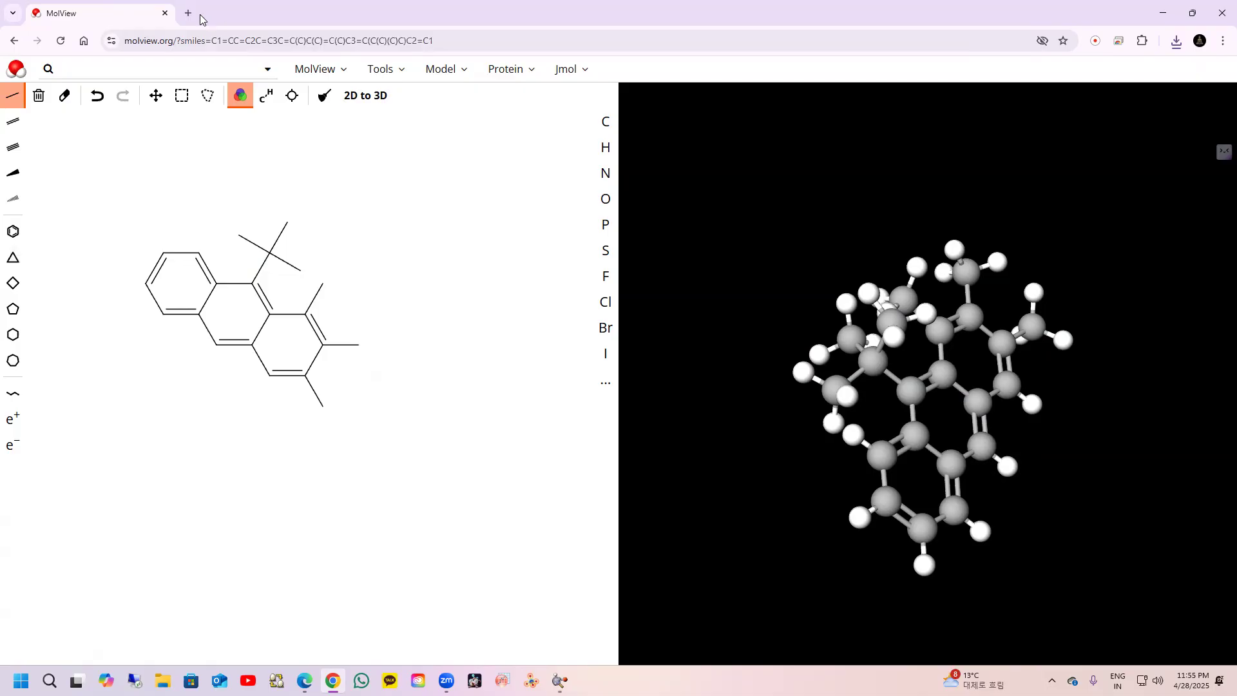
pyautogui.click(165, 13)
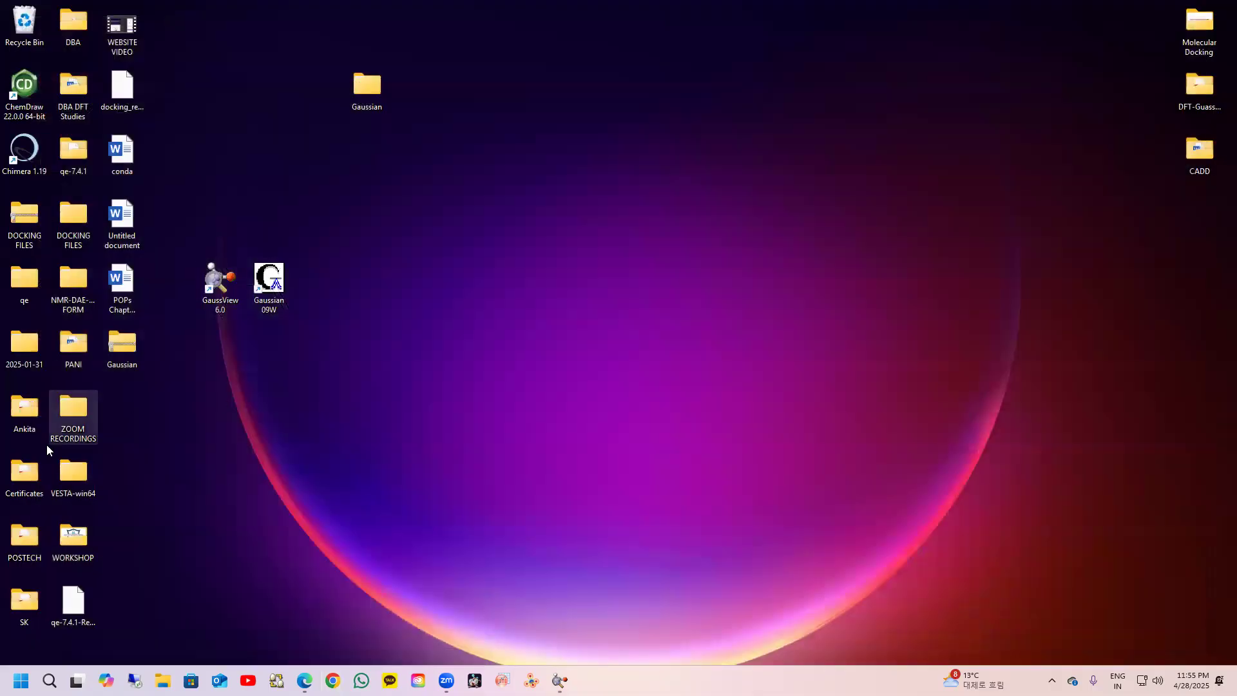
# Step: Switch to GaussView, open MolView.mol from the Downloads folder, and rotate the molecule to view it from several sides
pyautogui.click(543, 664)
pyautogui.click(9, 26)
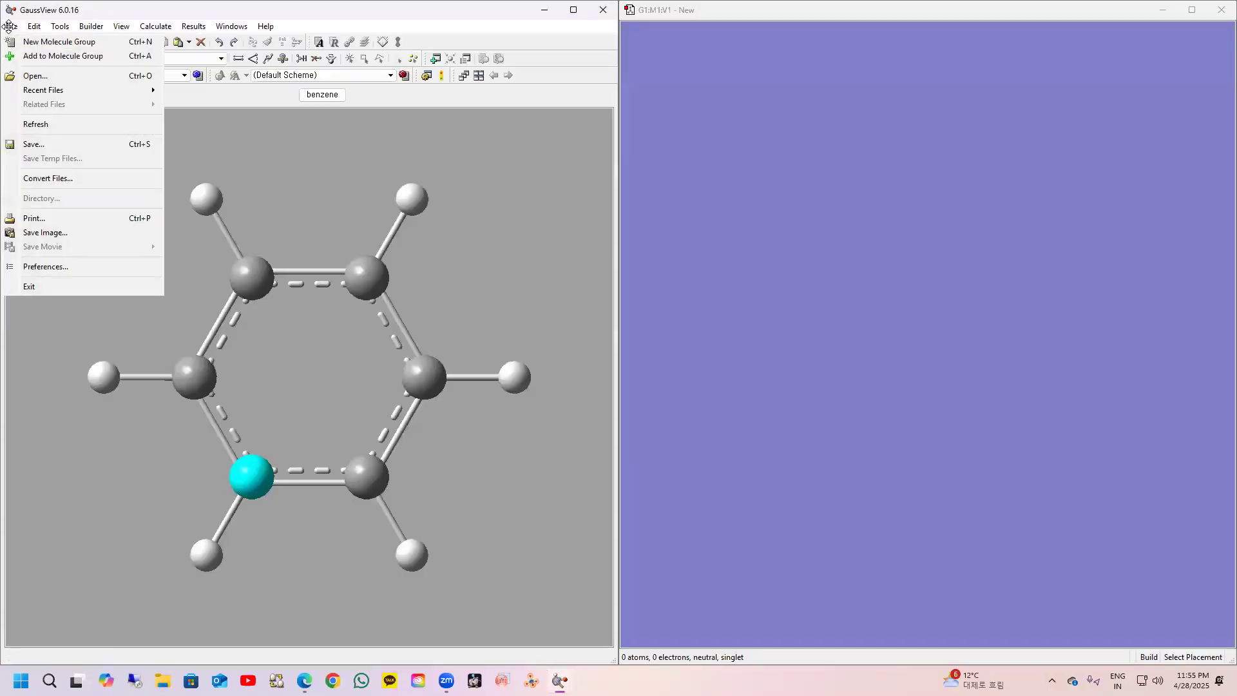
pyautogui.click(35, 75)
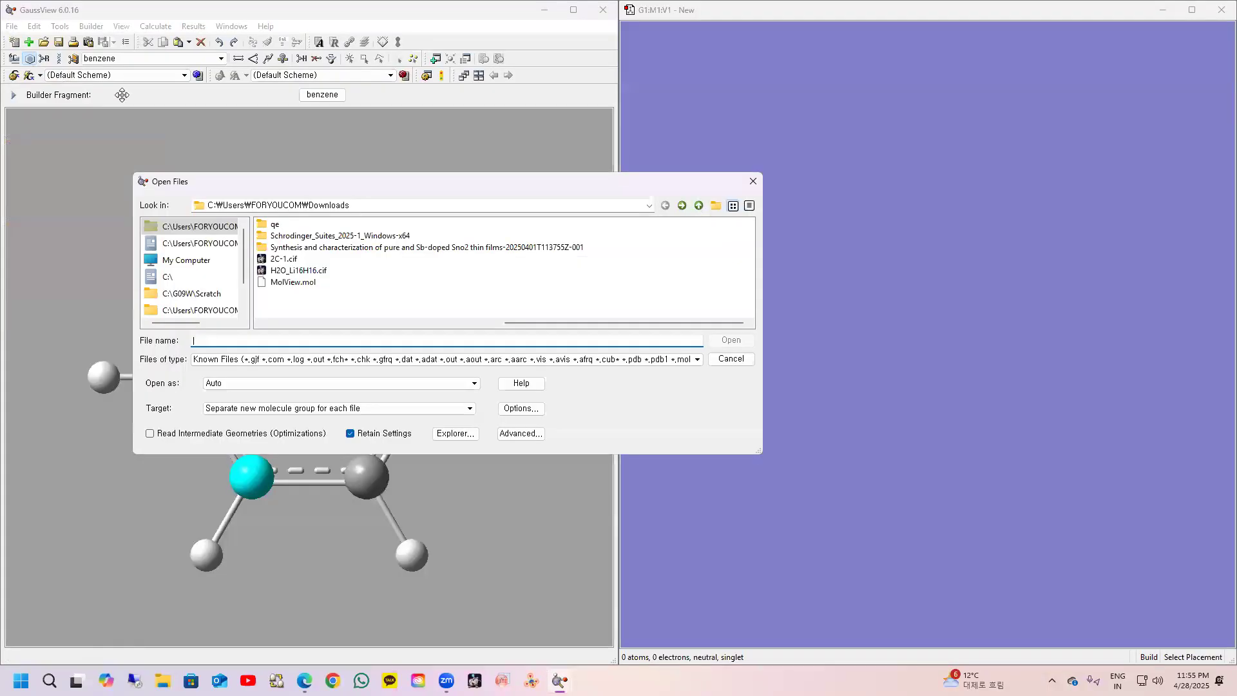
pyautogui.click(301, 284)
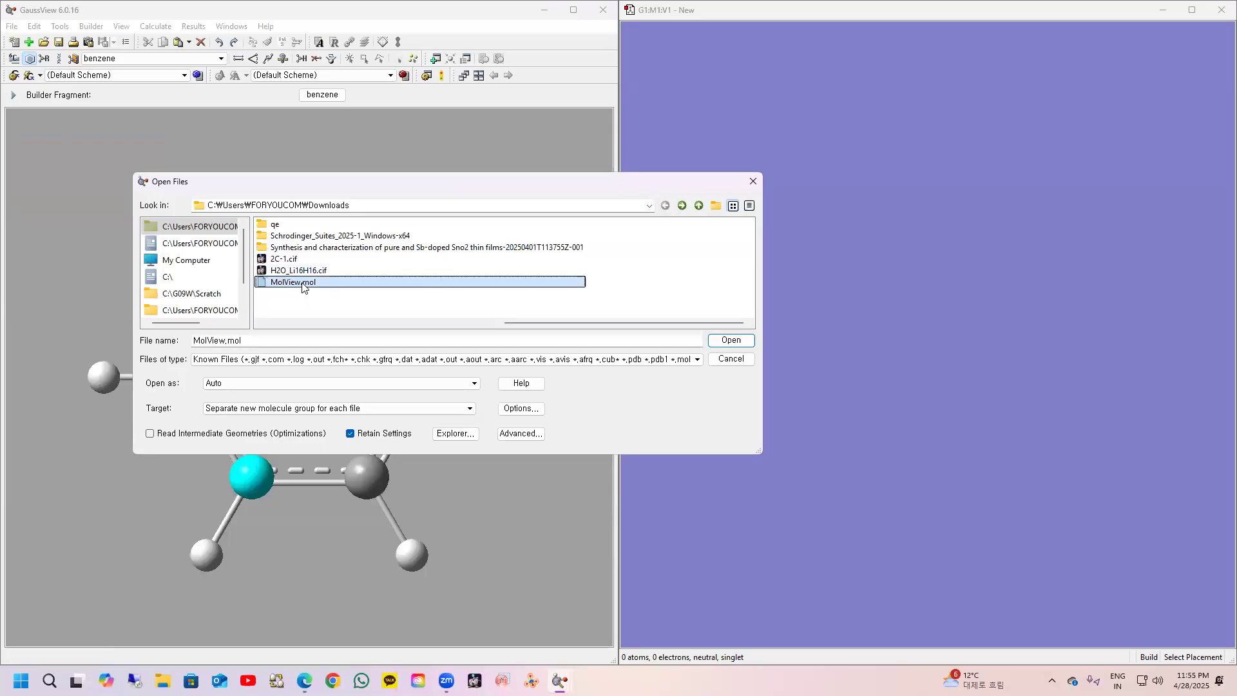
pyautogui.click(744, 345)
pyautogui.moveTo(769, 285); pyautogui.dragTo(573, 342)
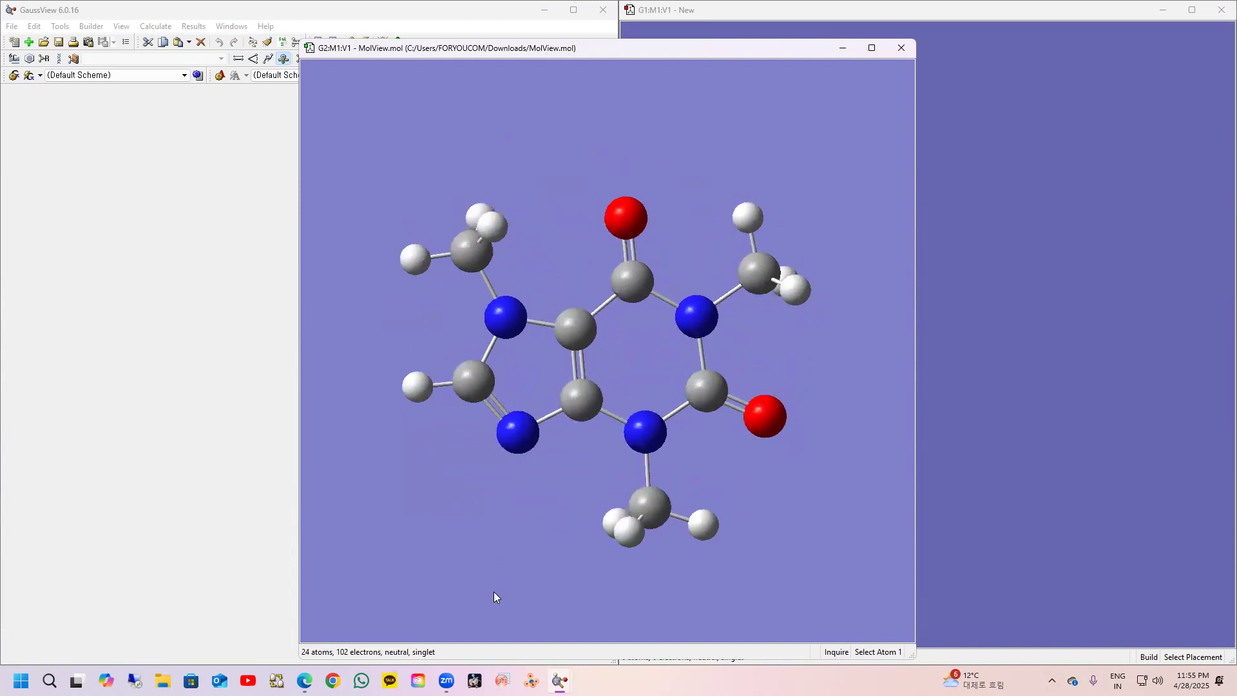
pyautogui.moveTo(415, 469); pyautogui.dragTo(548, 369)
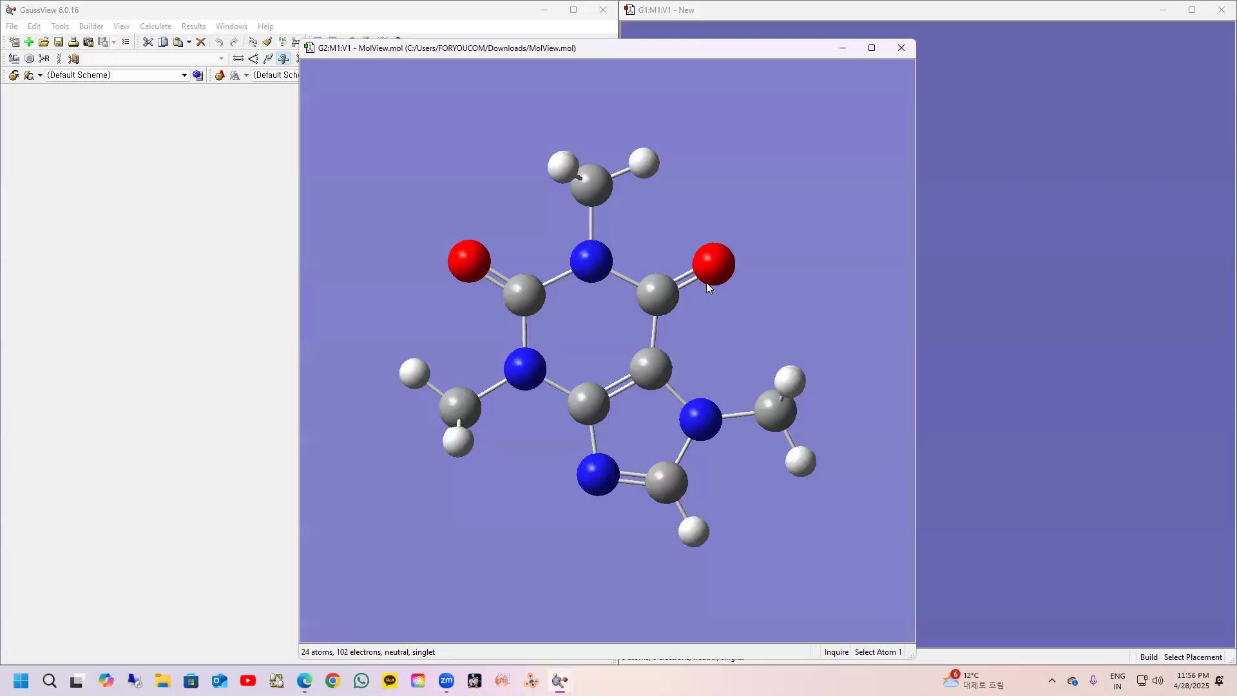
pyautogui.moveTo(781, 307); pyautogui.dragTo(628, 381)
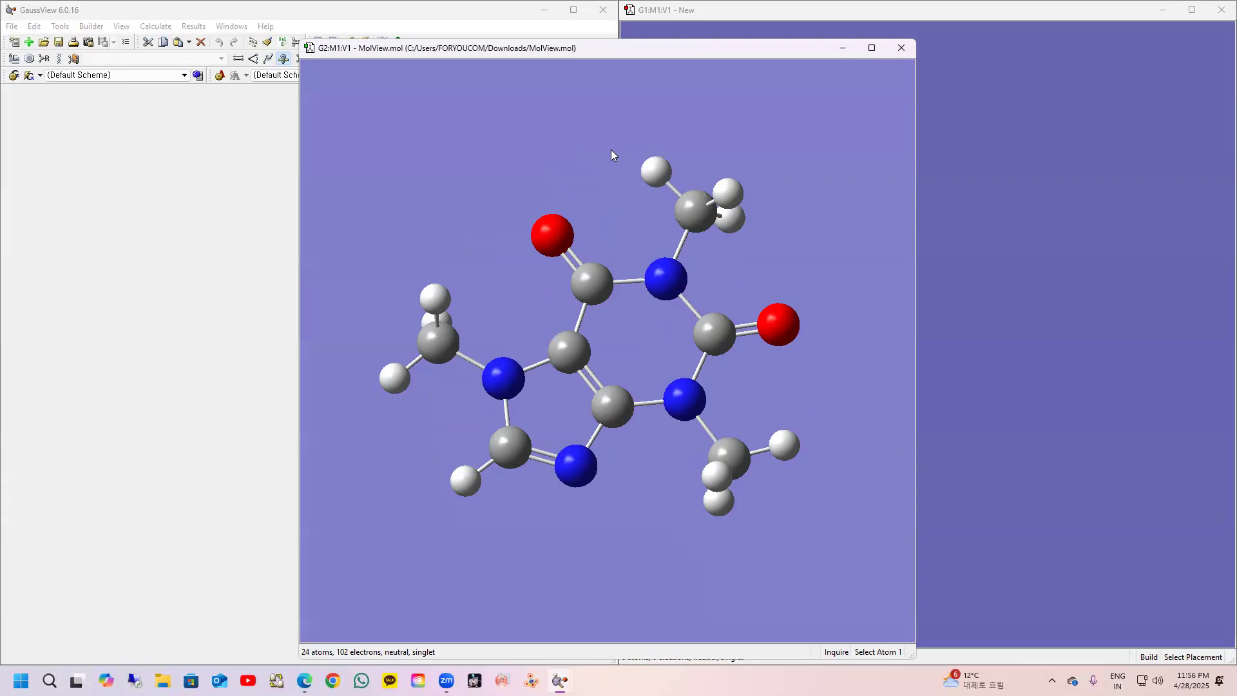
# Step: Close the MolView.mol window and the Ring Fragments palette, and place a benzene ring in the empty molecule view
pyautogui.click(901, 47)
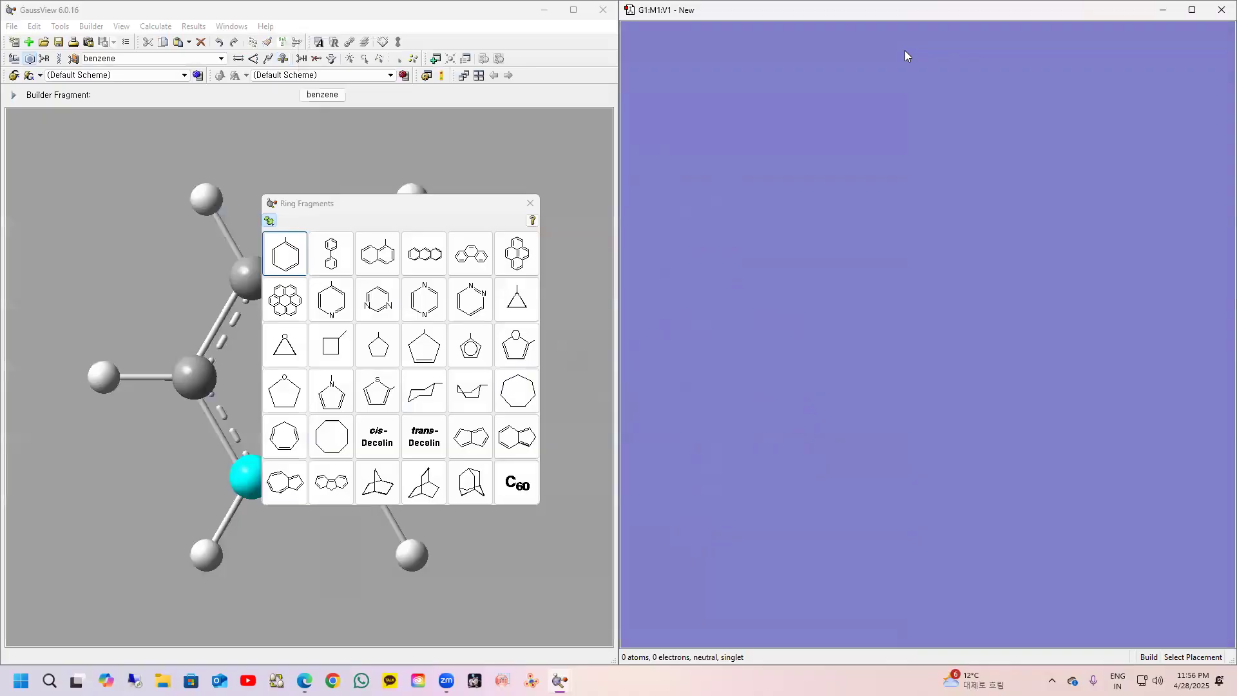
pyautogui.click(530, 203)
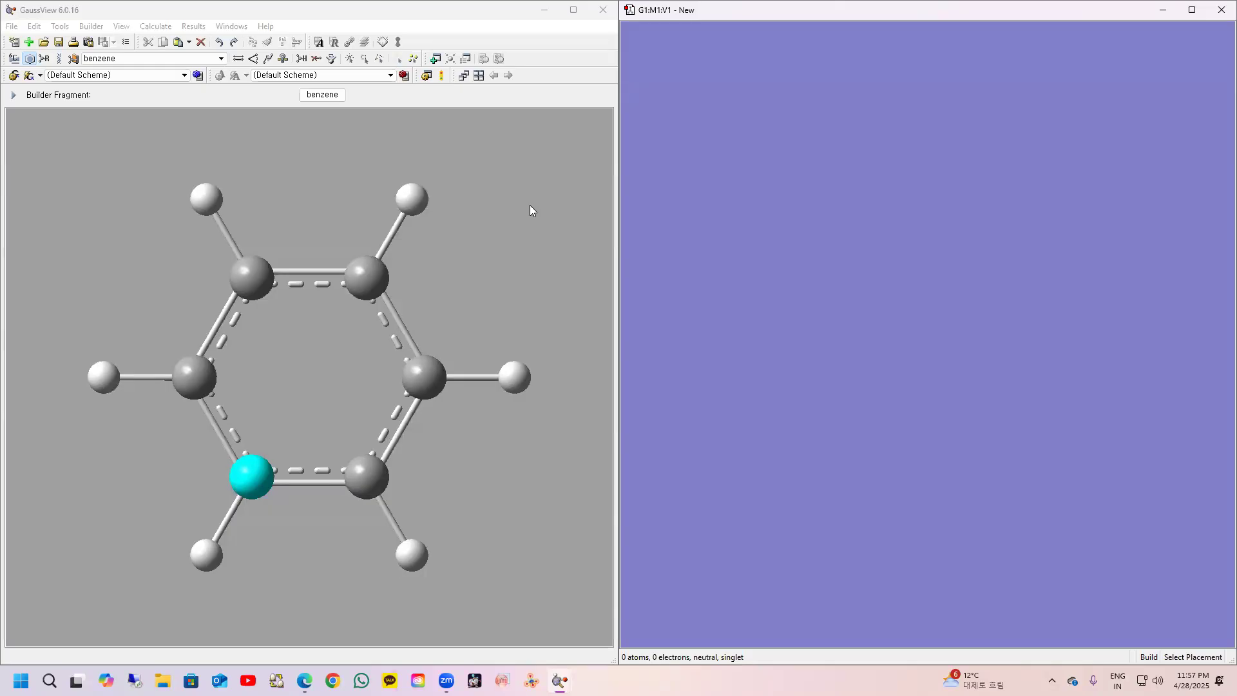
pyautogui.click(878, 254)
pyautogui.moveTo(949, 258); pyautogui.dragTo(816, 273)
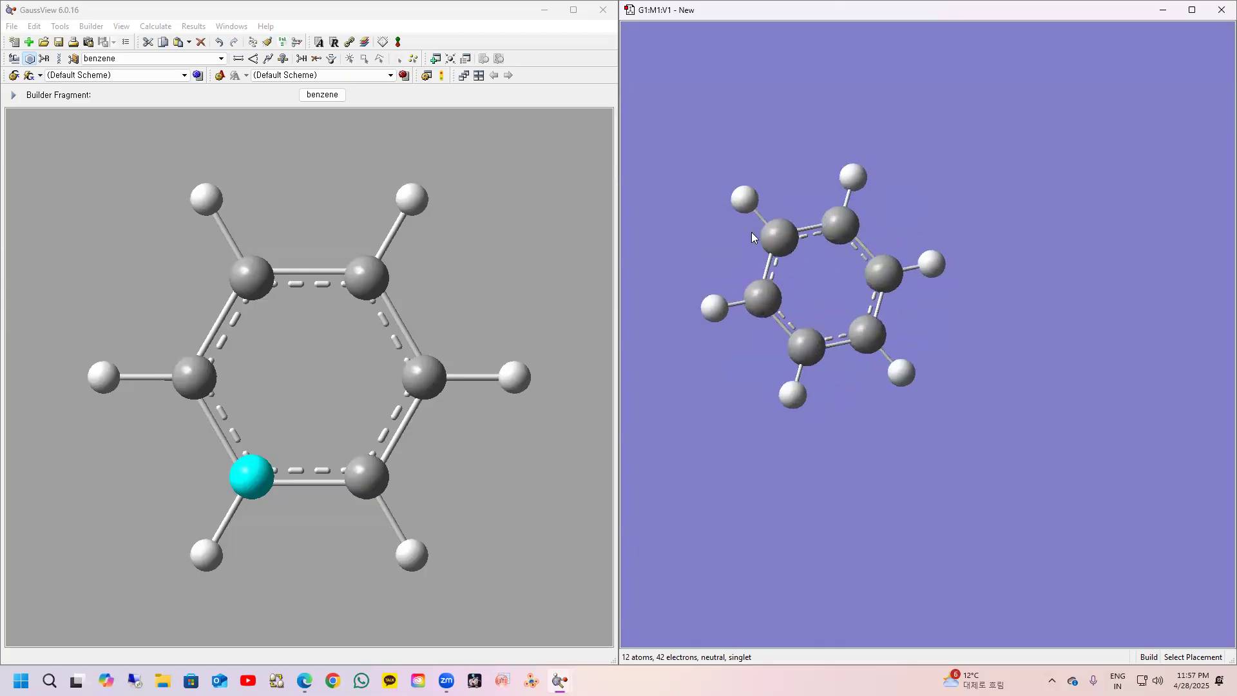
# Step: Open the display format settings for the benzene view and try the Ball & Stick and Tube styles for the high layer
pyautogui.click(121, 26)
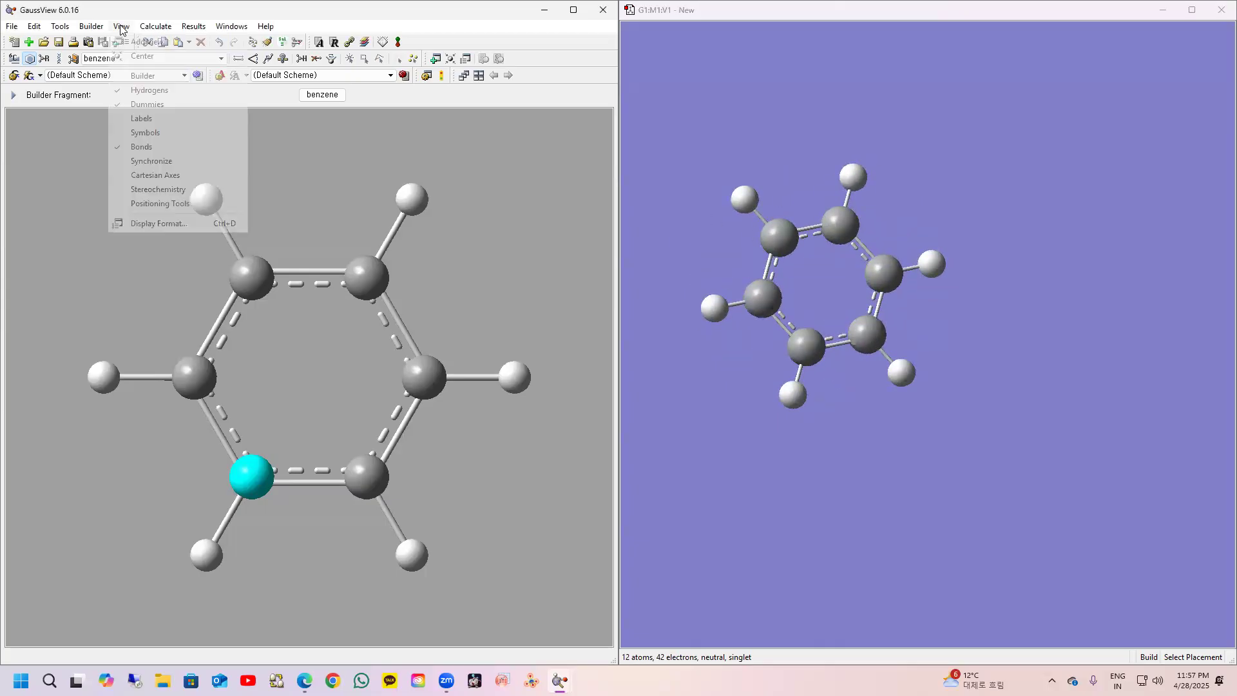
pyautogui.click(156, 223)
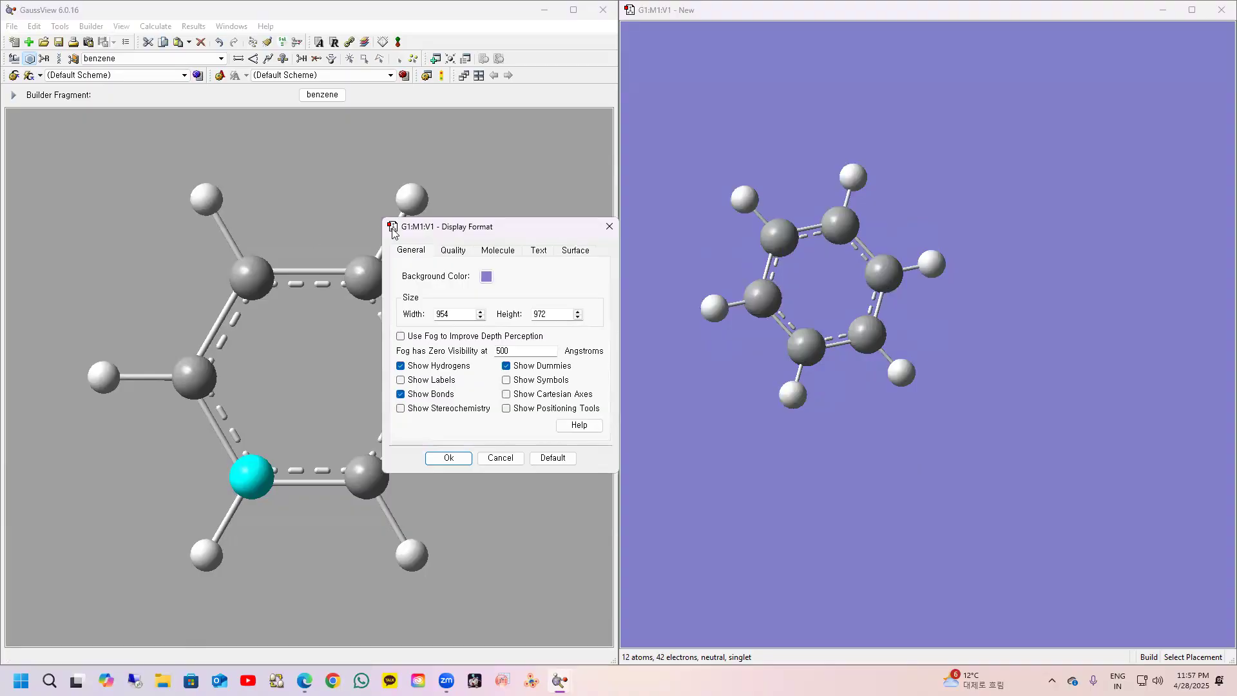
pyautogui.moveTo(523, 227); pyautogui.dragTo(467, 154)
pyautogui.click(442, 178)
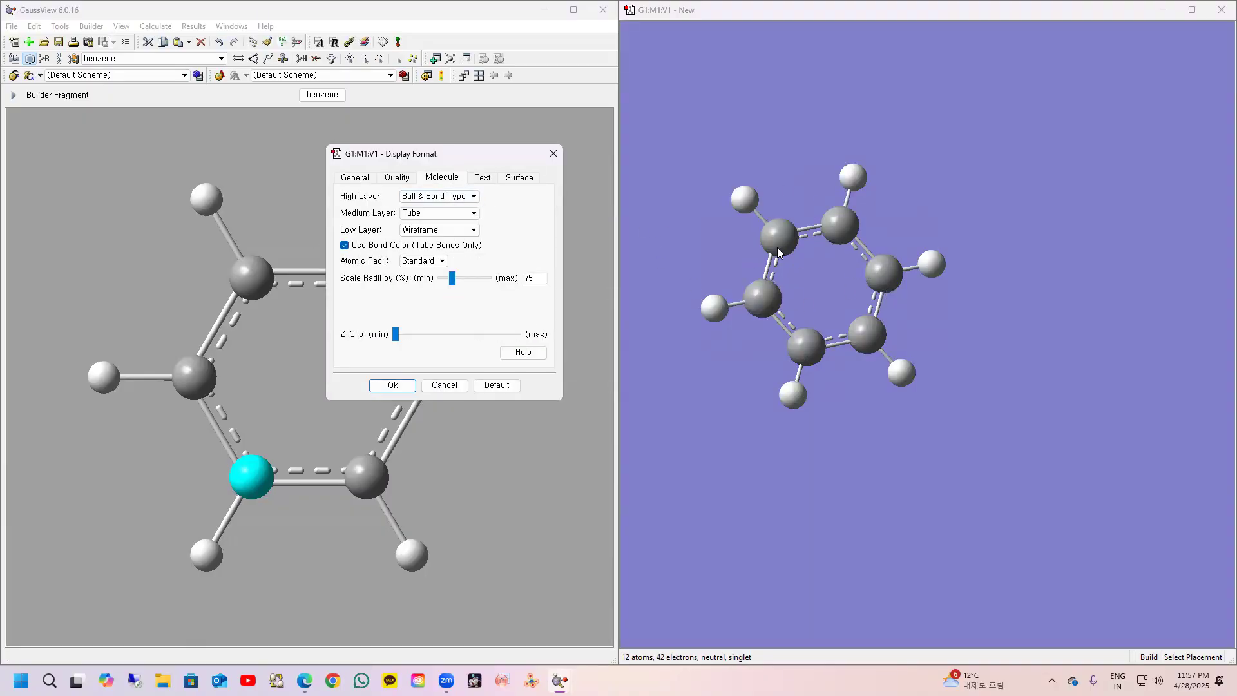
pyautogui.click(467, 197)
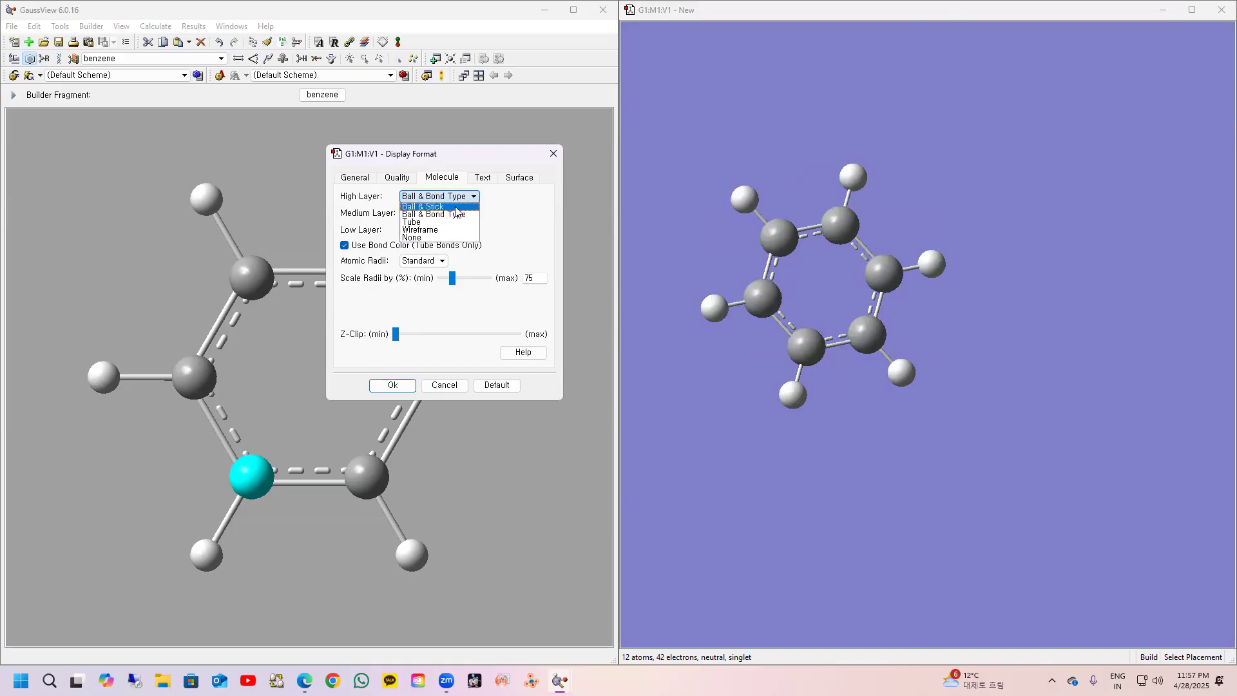
pyautogui.click(456, 207)
pyautogui.click(474, 197)
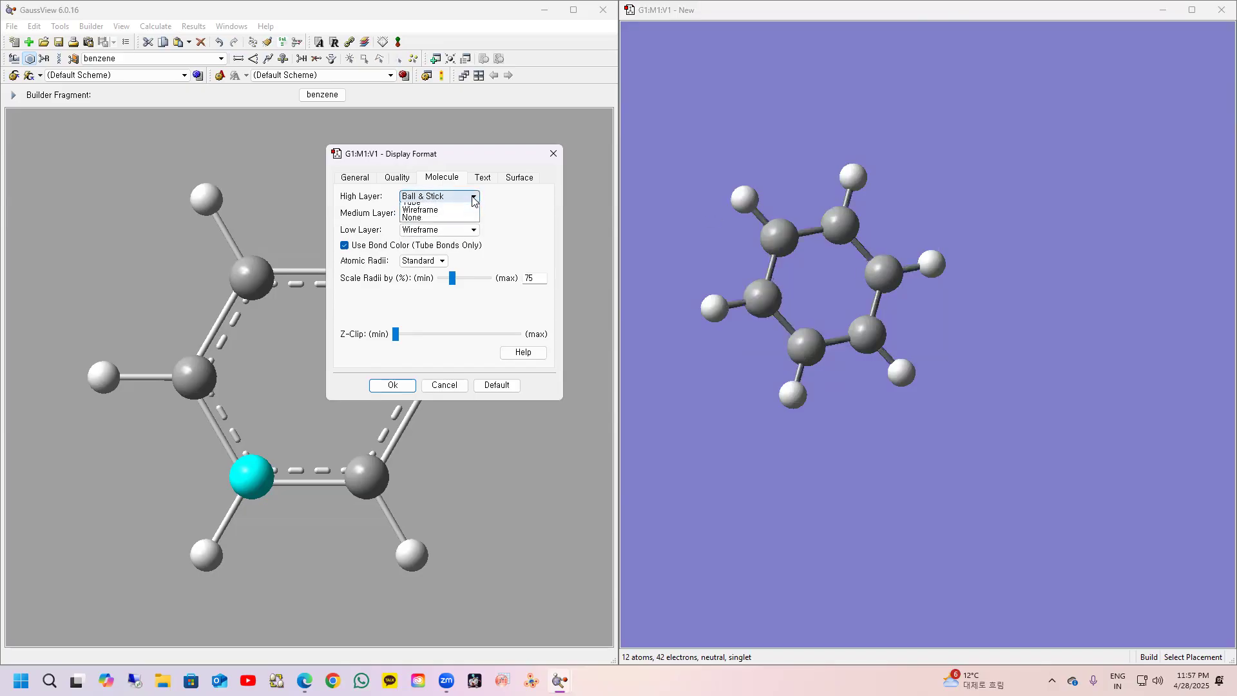
pyautogui.click(473, 212)
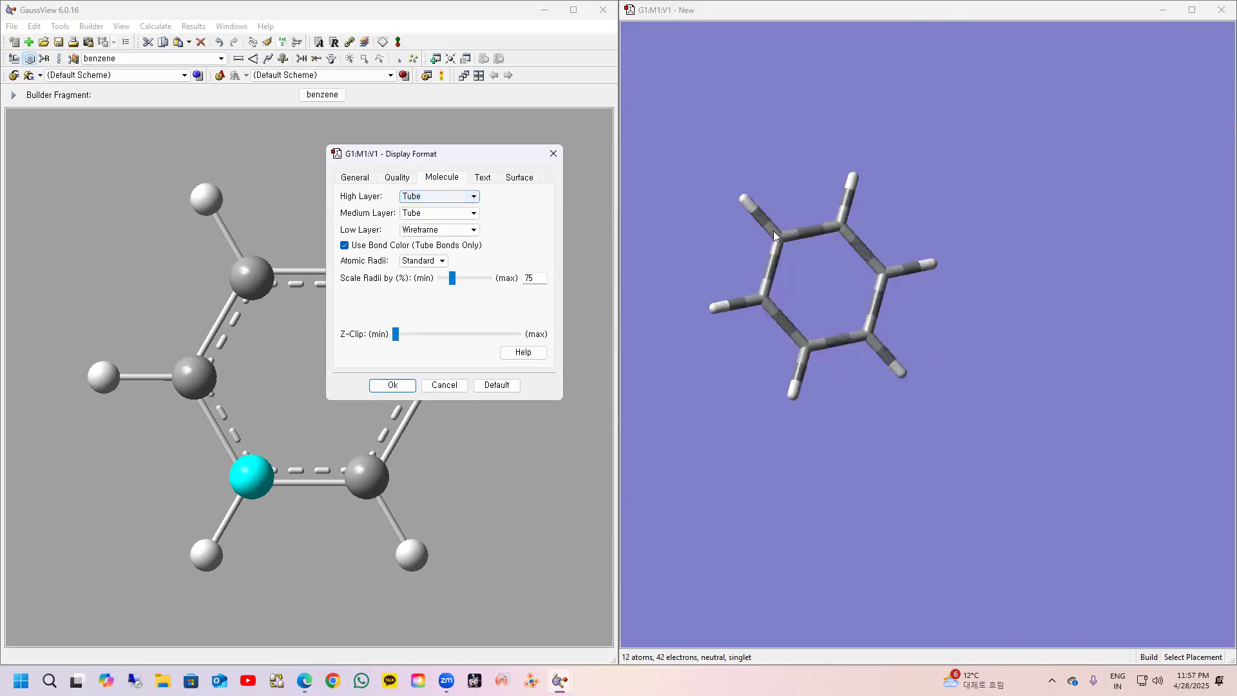
# Step: Try the Wireframe and None styles for the high layer, and return it to Ball & Stick
pyautogui.click(472, 197)
pyautogui.click(456, 233)
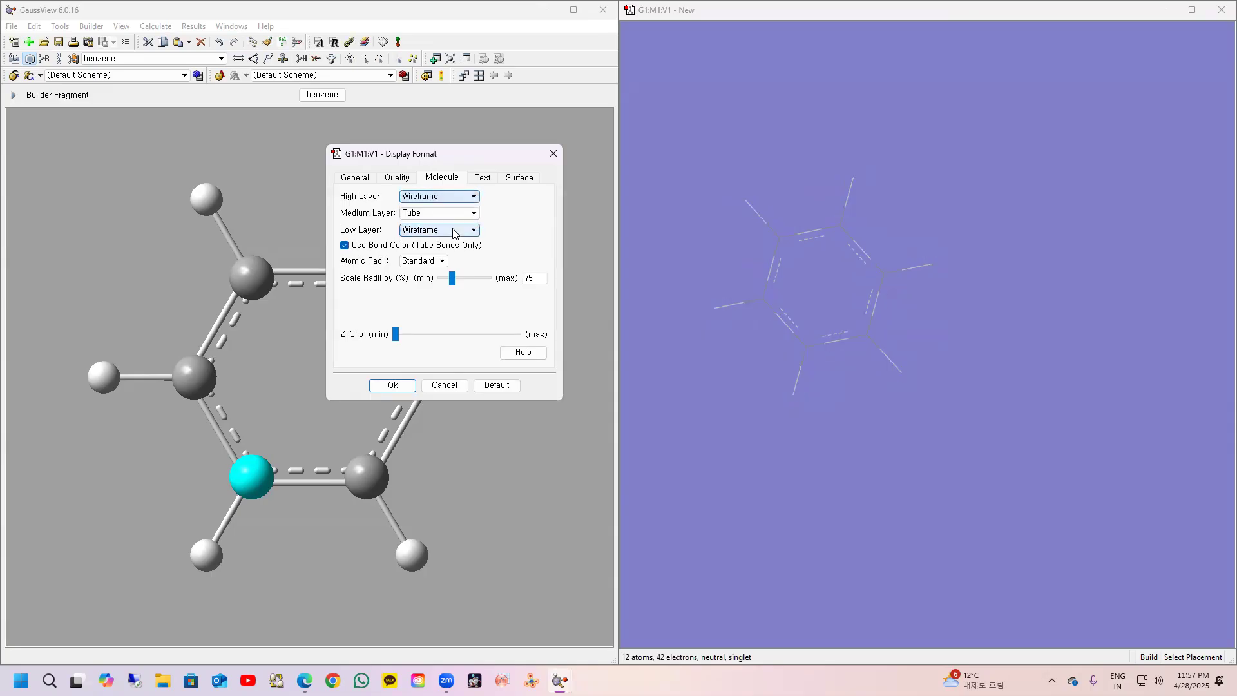
pyautogui.click(473, 196)
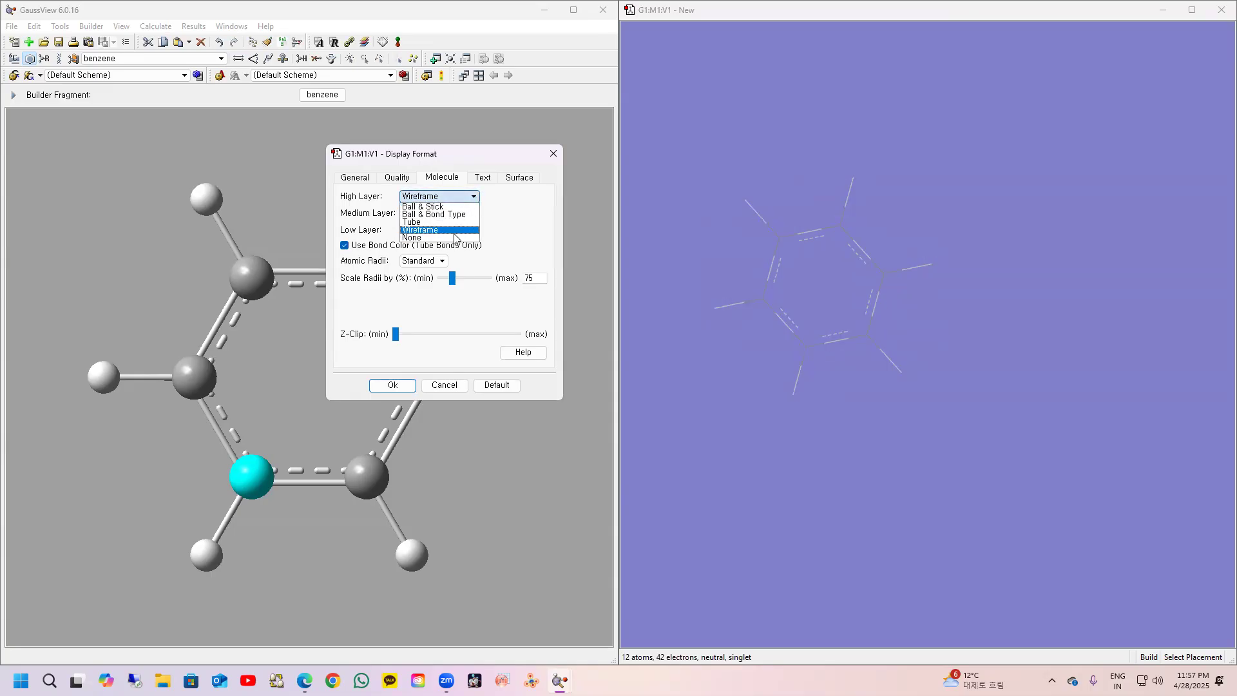
pyautogui.click(456, 237)
pyautogui.click(461, 196)
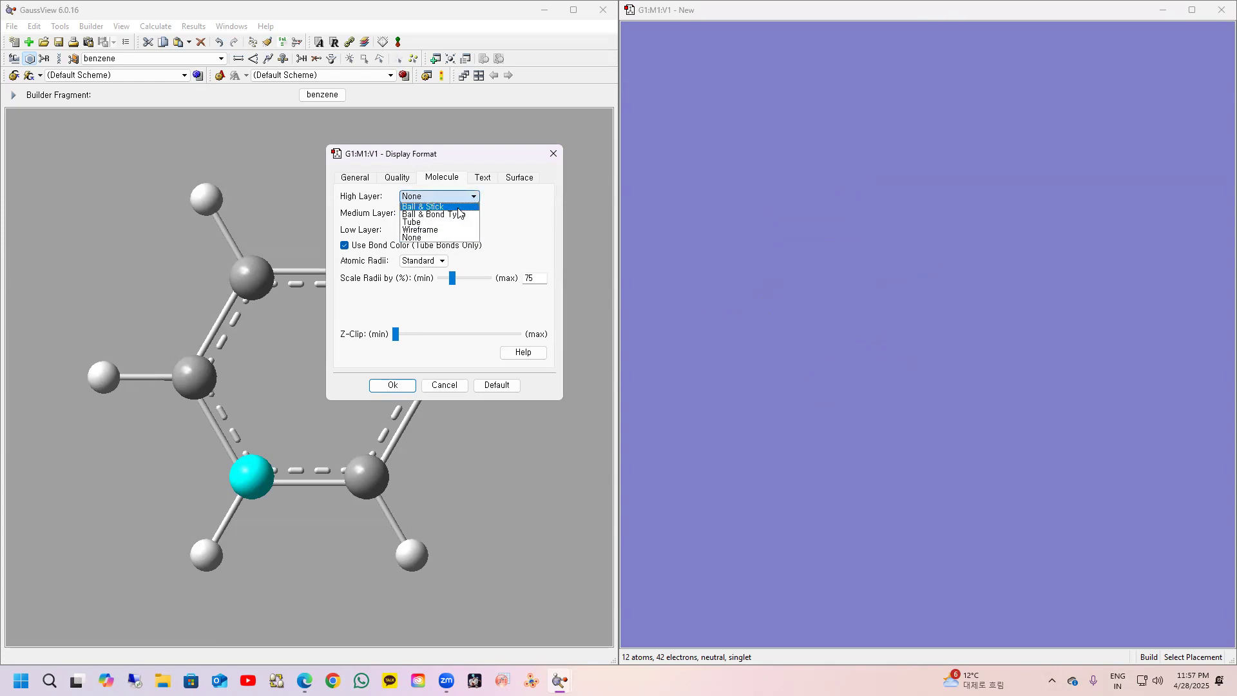
pyautogui.click(458, 207)
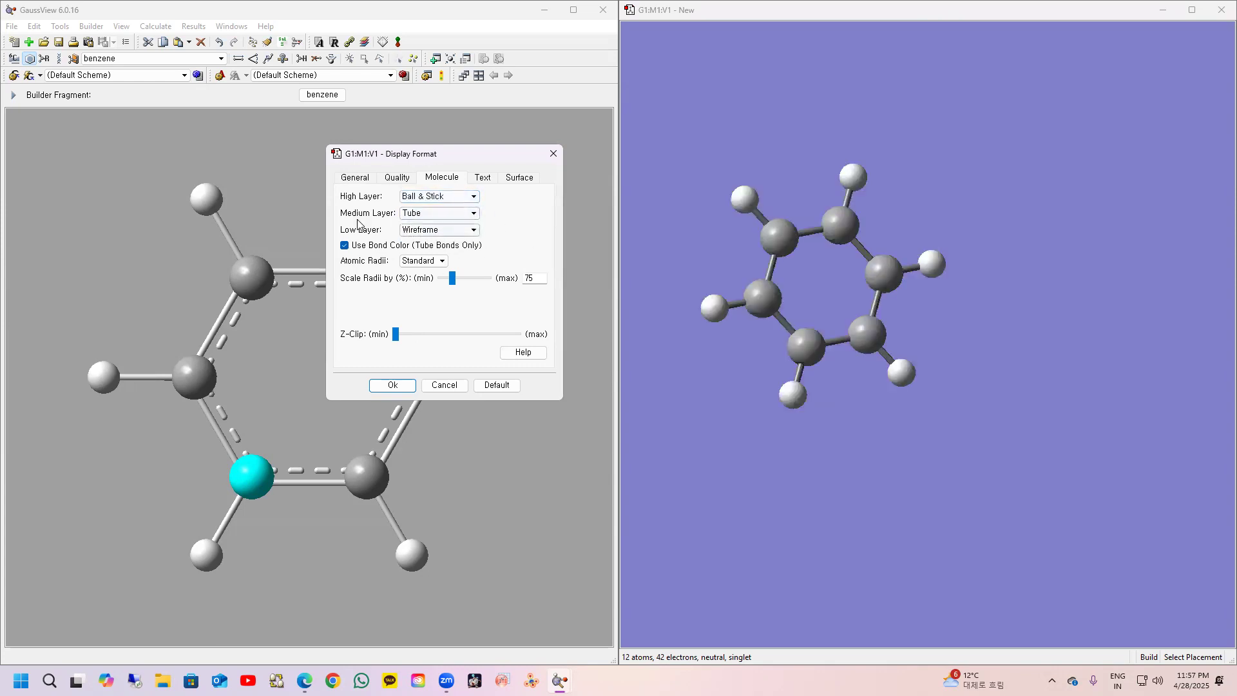
# Step: Try a bright green background color for the molecule view
pyautogui.click(362, 180)
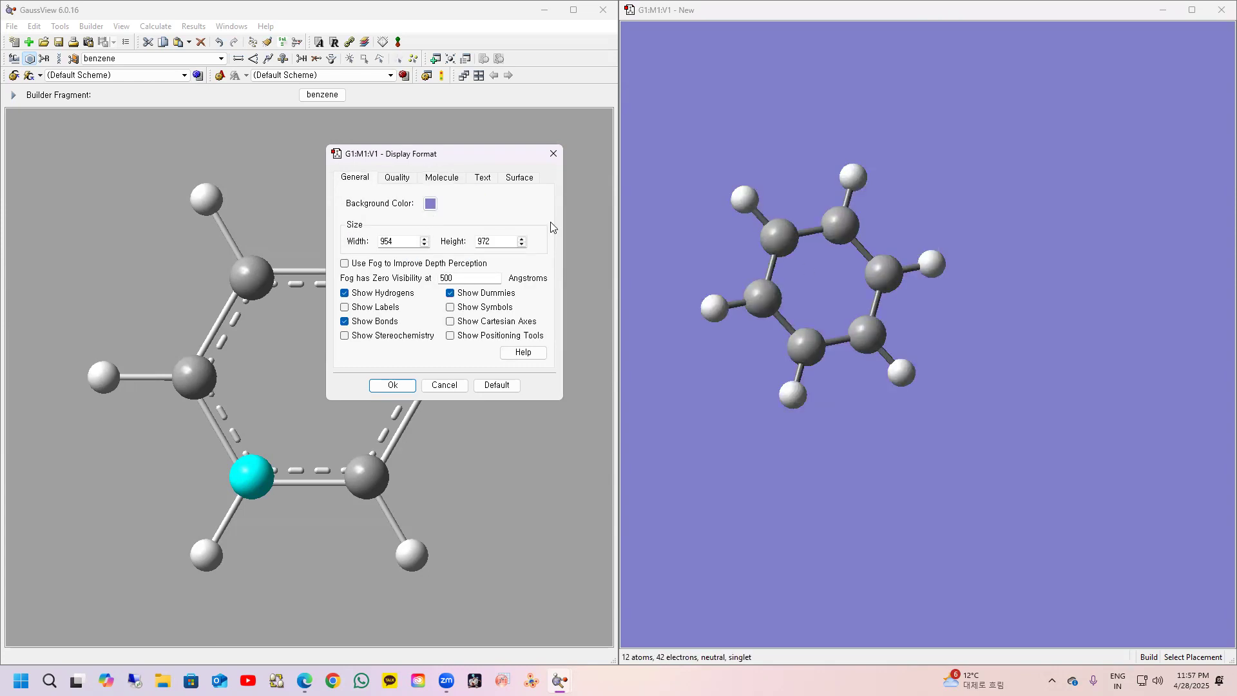
pyautogui.click(430, 203)
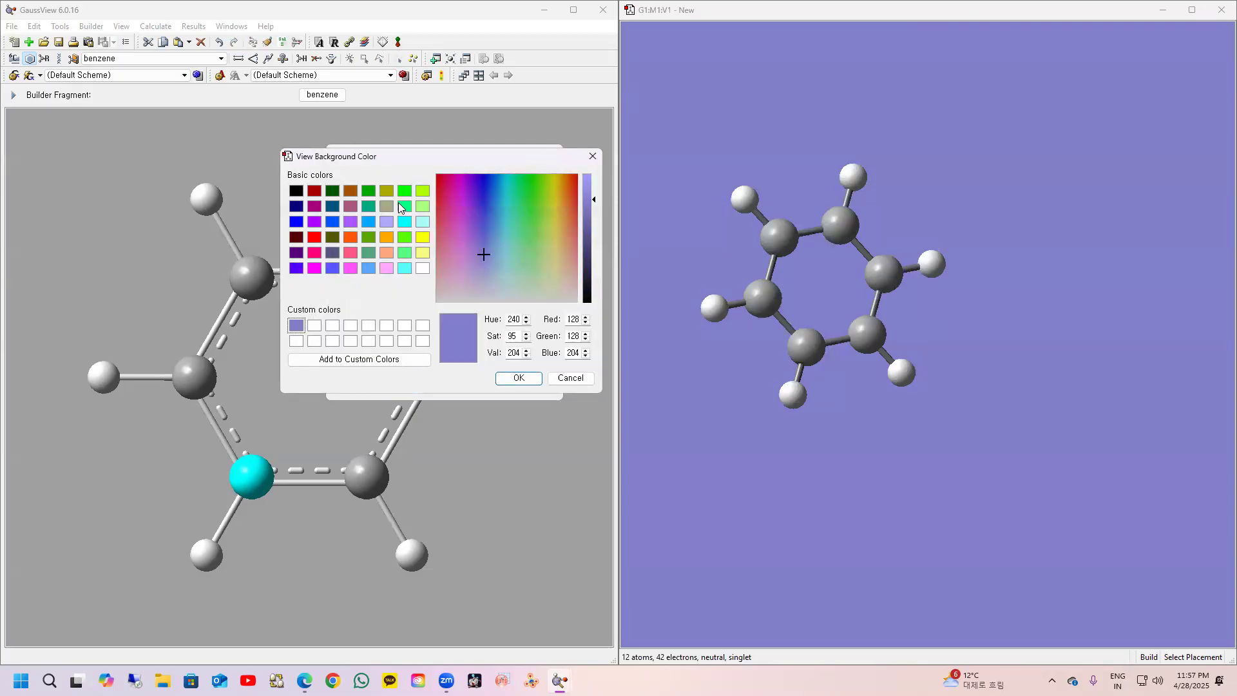
pyautogui.click(404, 206)
pyautogui.click(519, 377)
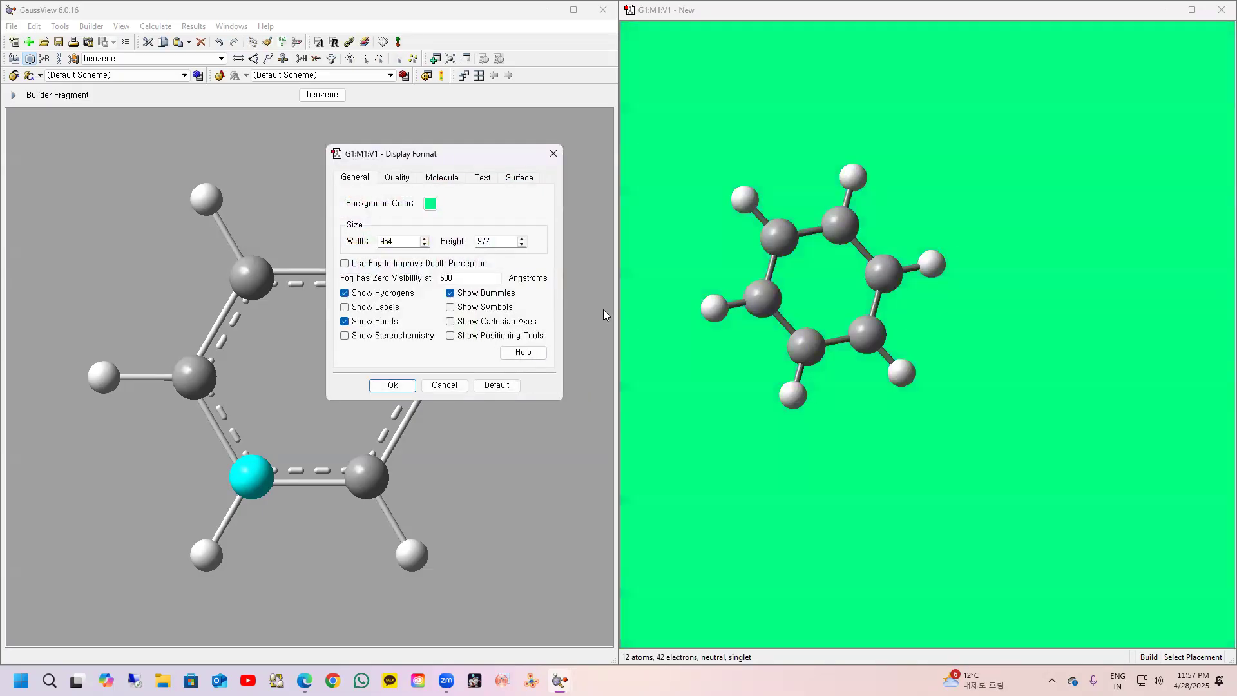
# Step: Change the molecule view's background color to white and rotate the benzene ring
pyautogui.click(430, 204)
pyautogui.click(422, 268)
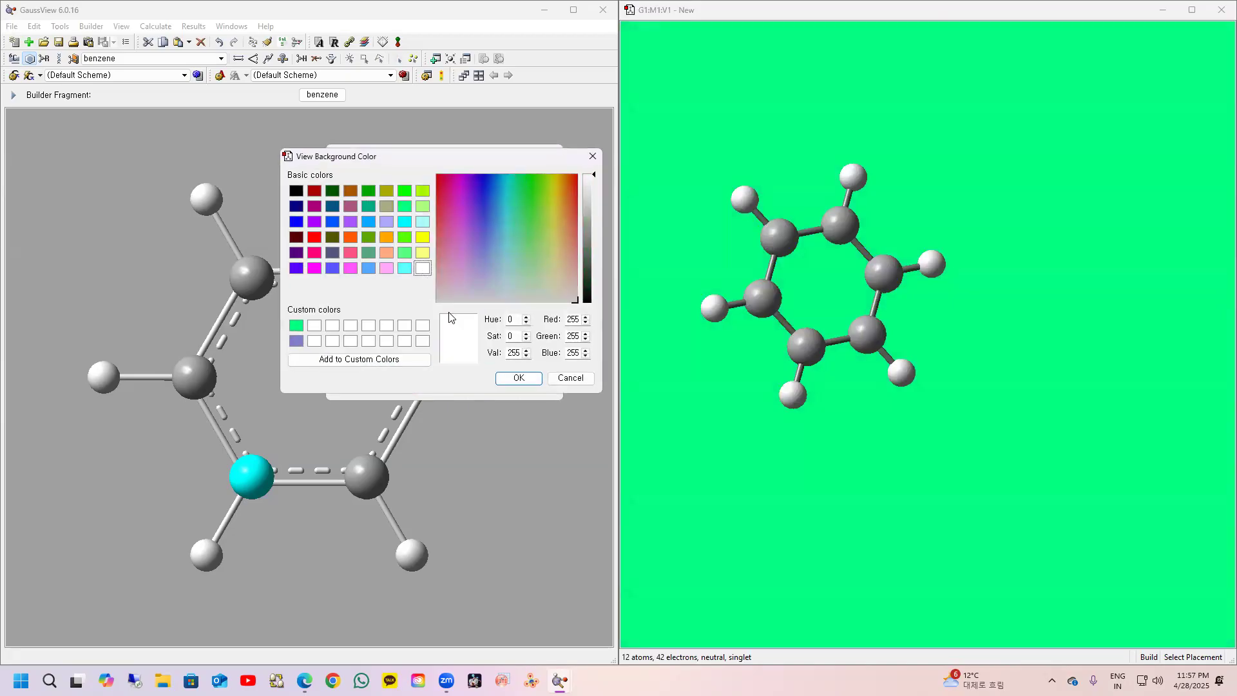
pyautogui.click(519, 378)
pyautogui.moveTo(851, 274)
pyautogui.mouseDown()
pyautogui.moveTo(848, 214)
pyautogui.moveTo(866, 274)
pyautogui.moveTo(881, 274)
pyautogui.moveTo(850, 270)
pyautogui.mouseUp()
# Step: View the display quality settings, rotate the benzene ring, and close the display format settings without applying the changes
pyautogui.click(396, 177)
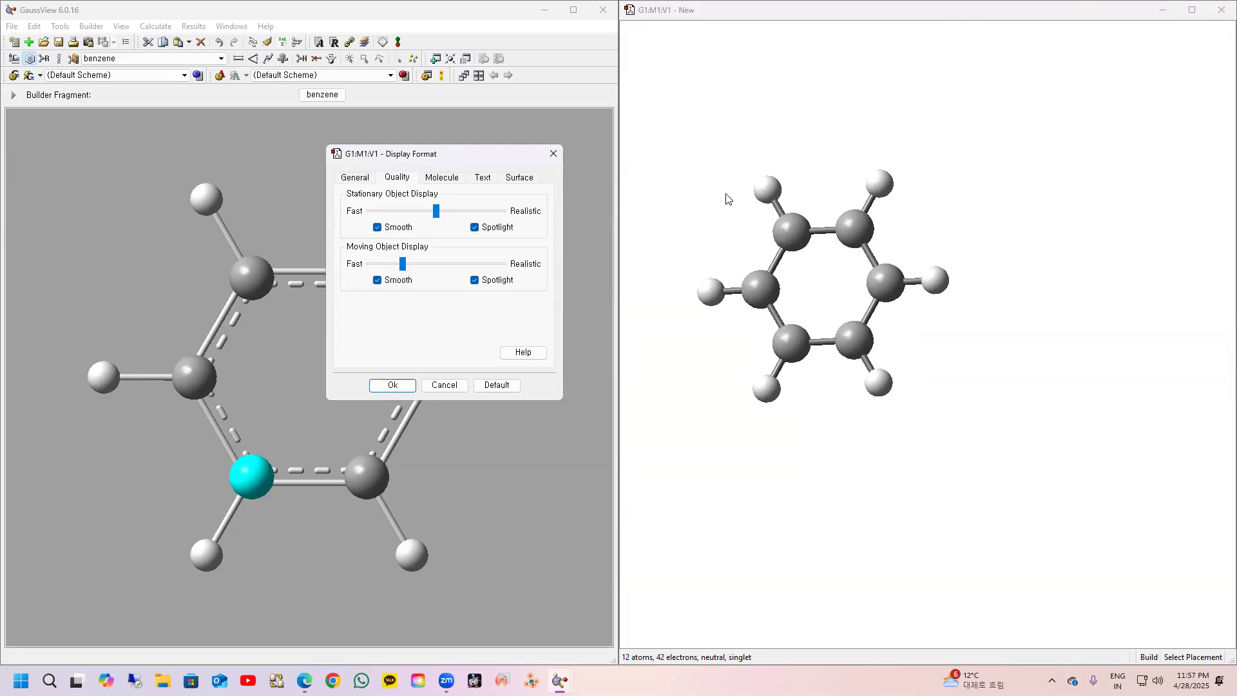
pyautogui.moveTo(808, 262); pyautogui.dragTo(831, 251)
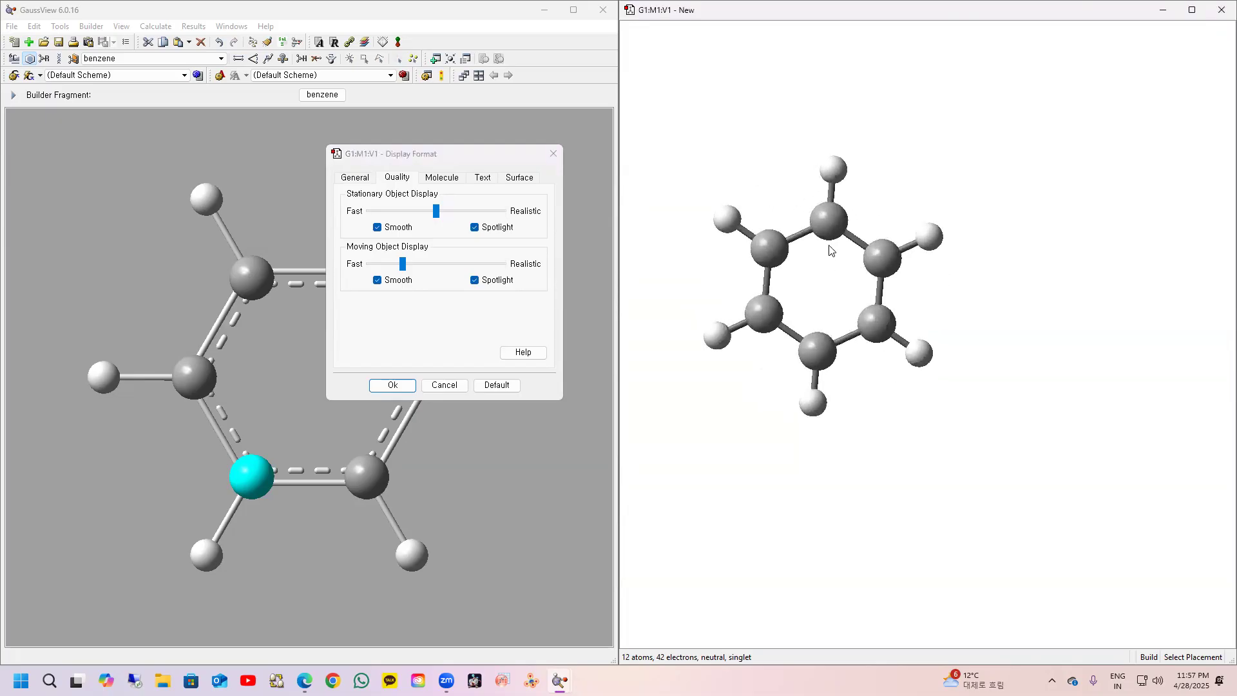
pyautogui.click(551, 154)
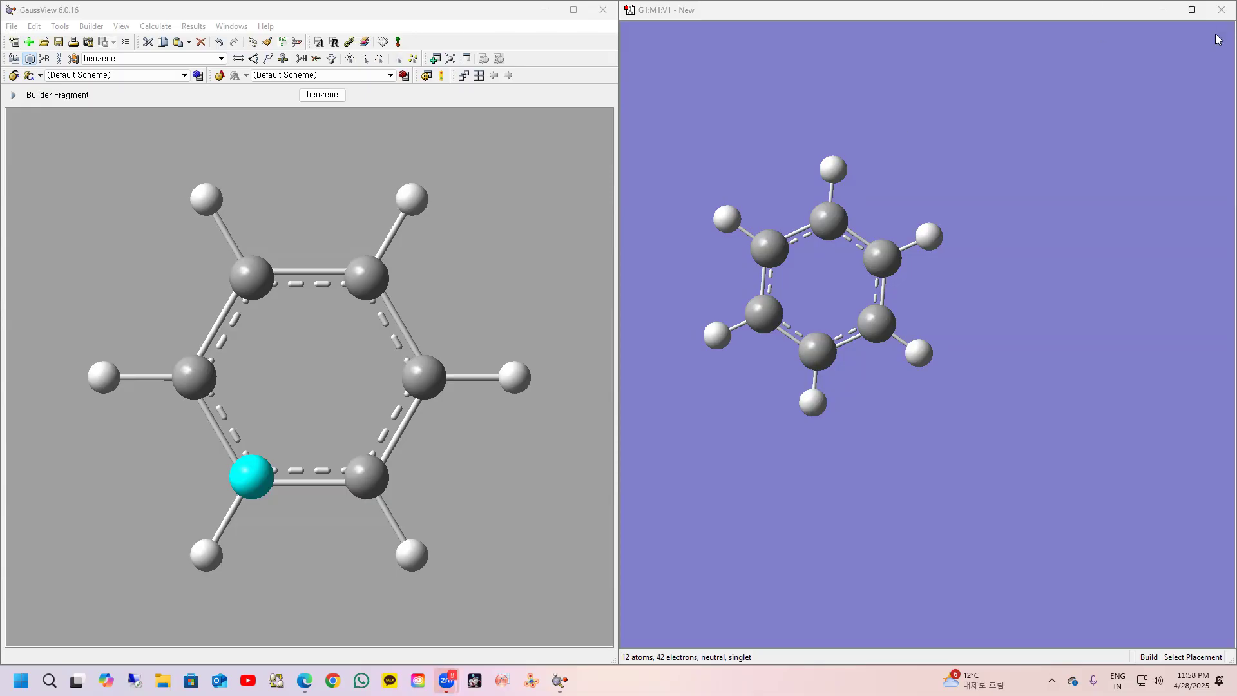
# Step: Close the benzene molecule window and GaussView, and switch to the Zoom meeting
pyautogui.click(1220, 11)
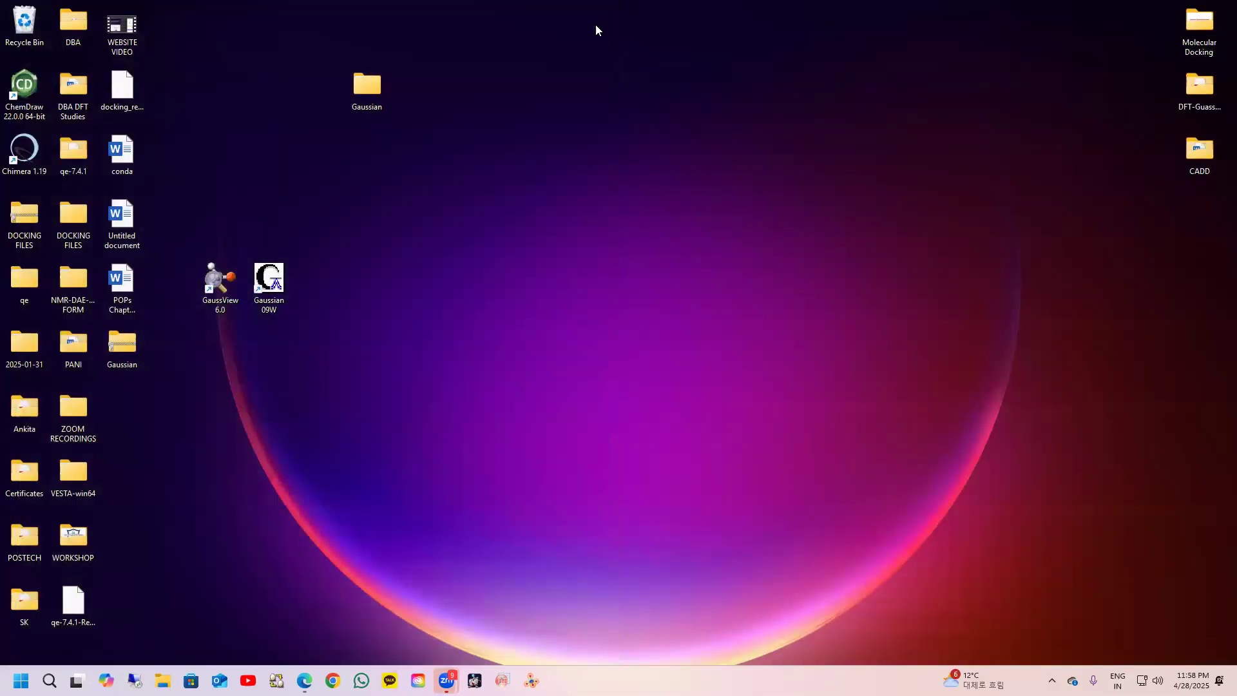
pyautogui.click(602, 10)
pyautogui.click(449, 678)
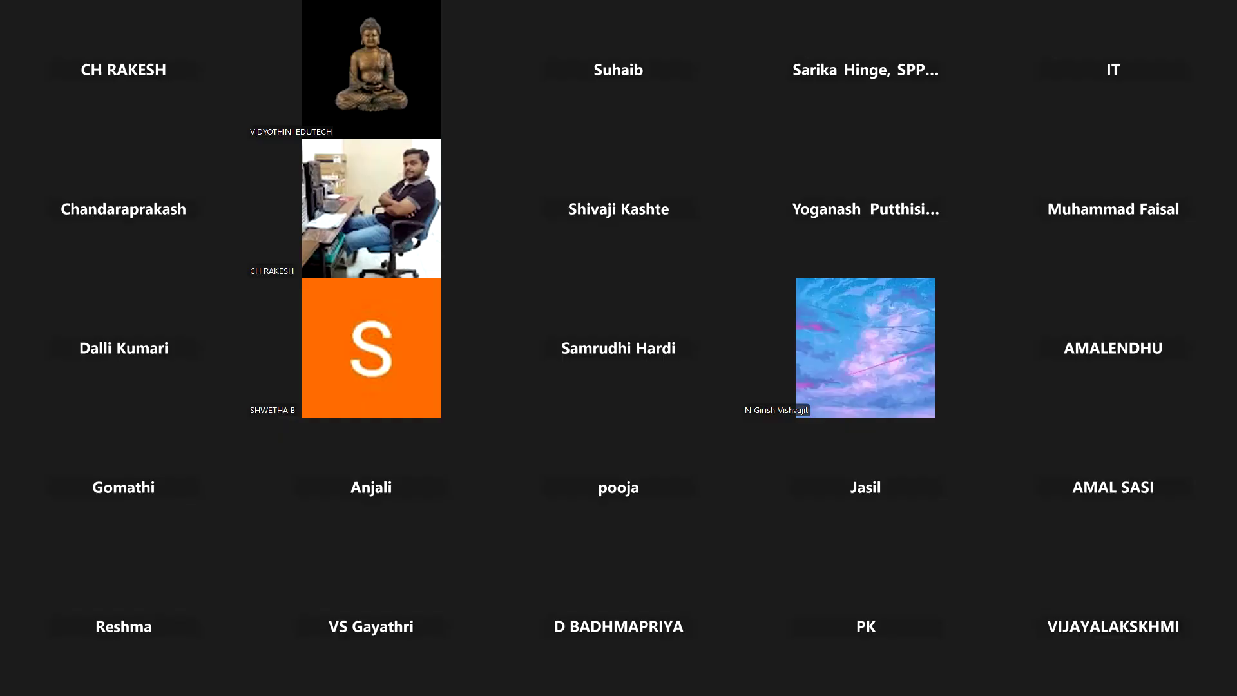